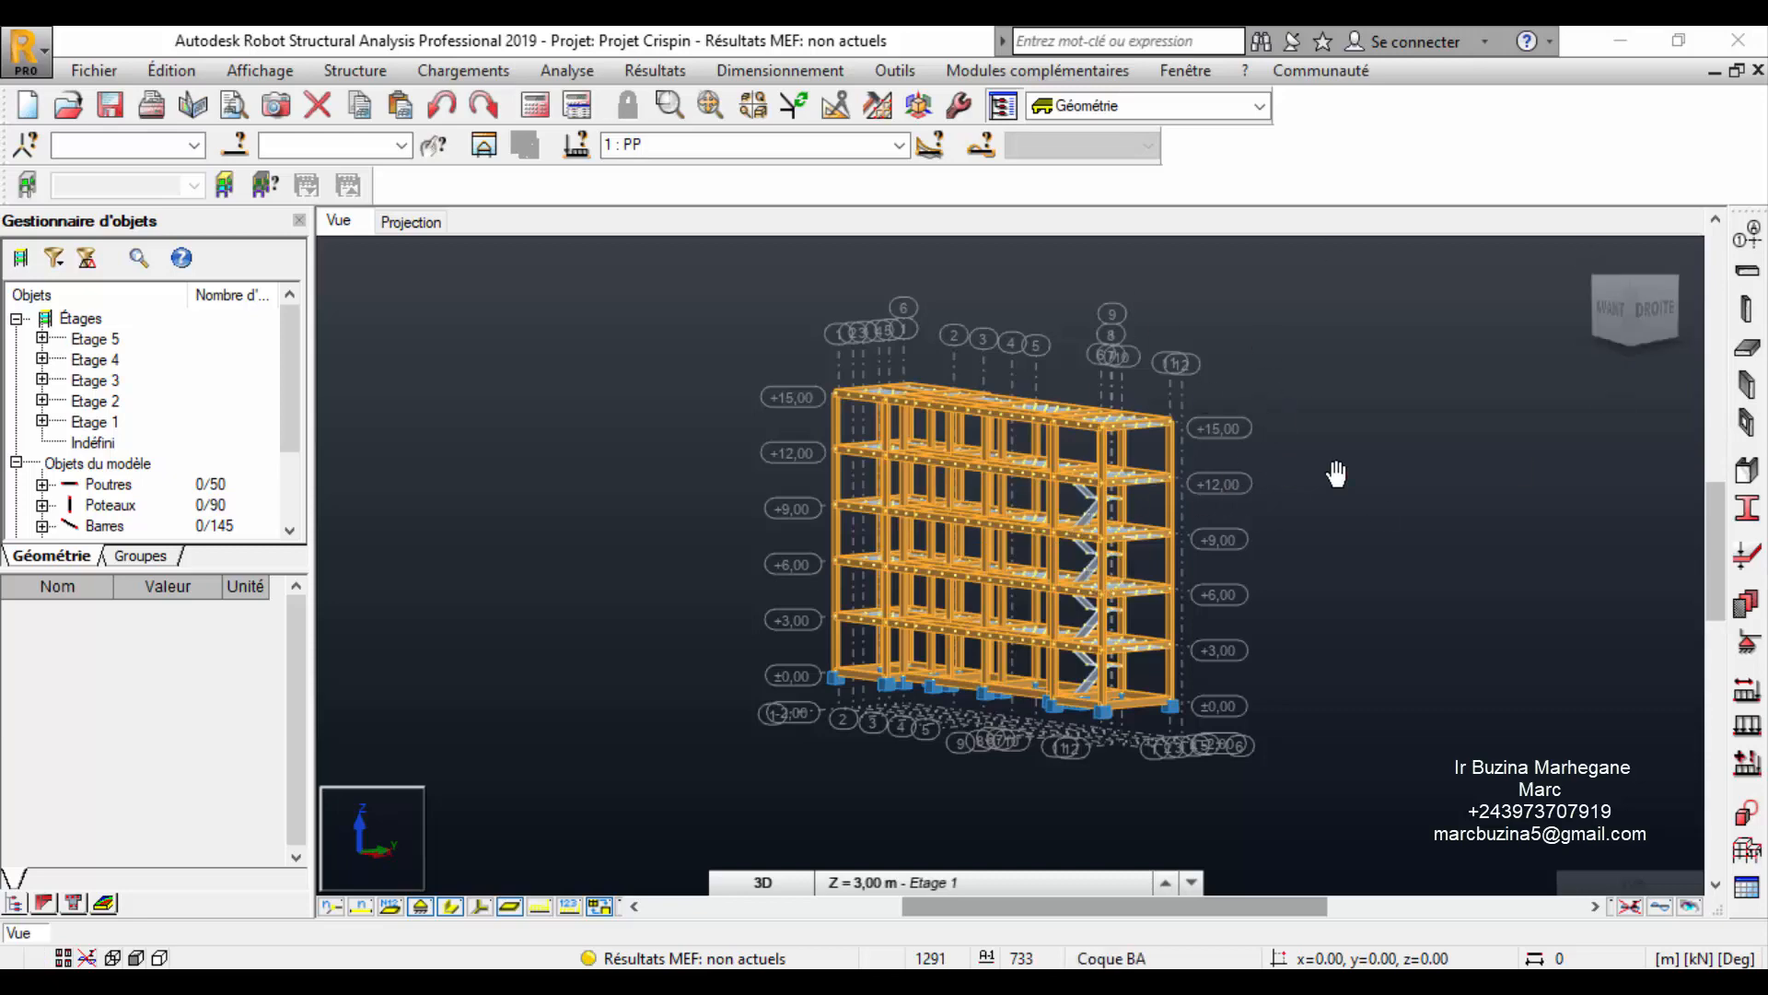
Close the calculation messages window of the building model.
scroll(1077, 601, up, 5)
scroll(1077, 602, down, 2)
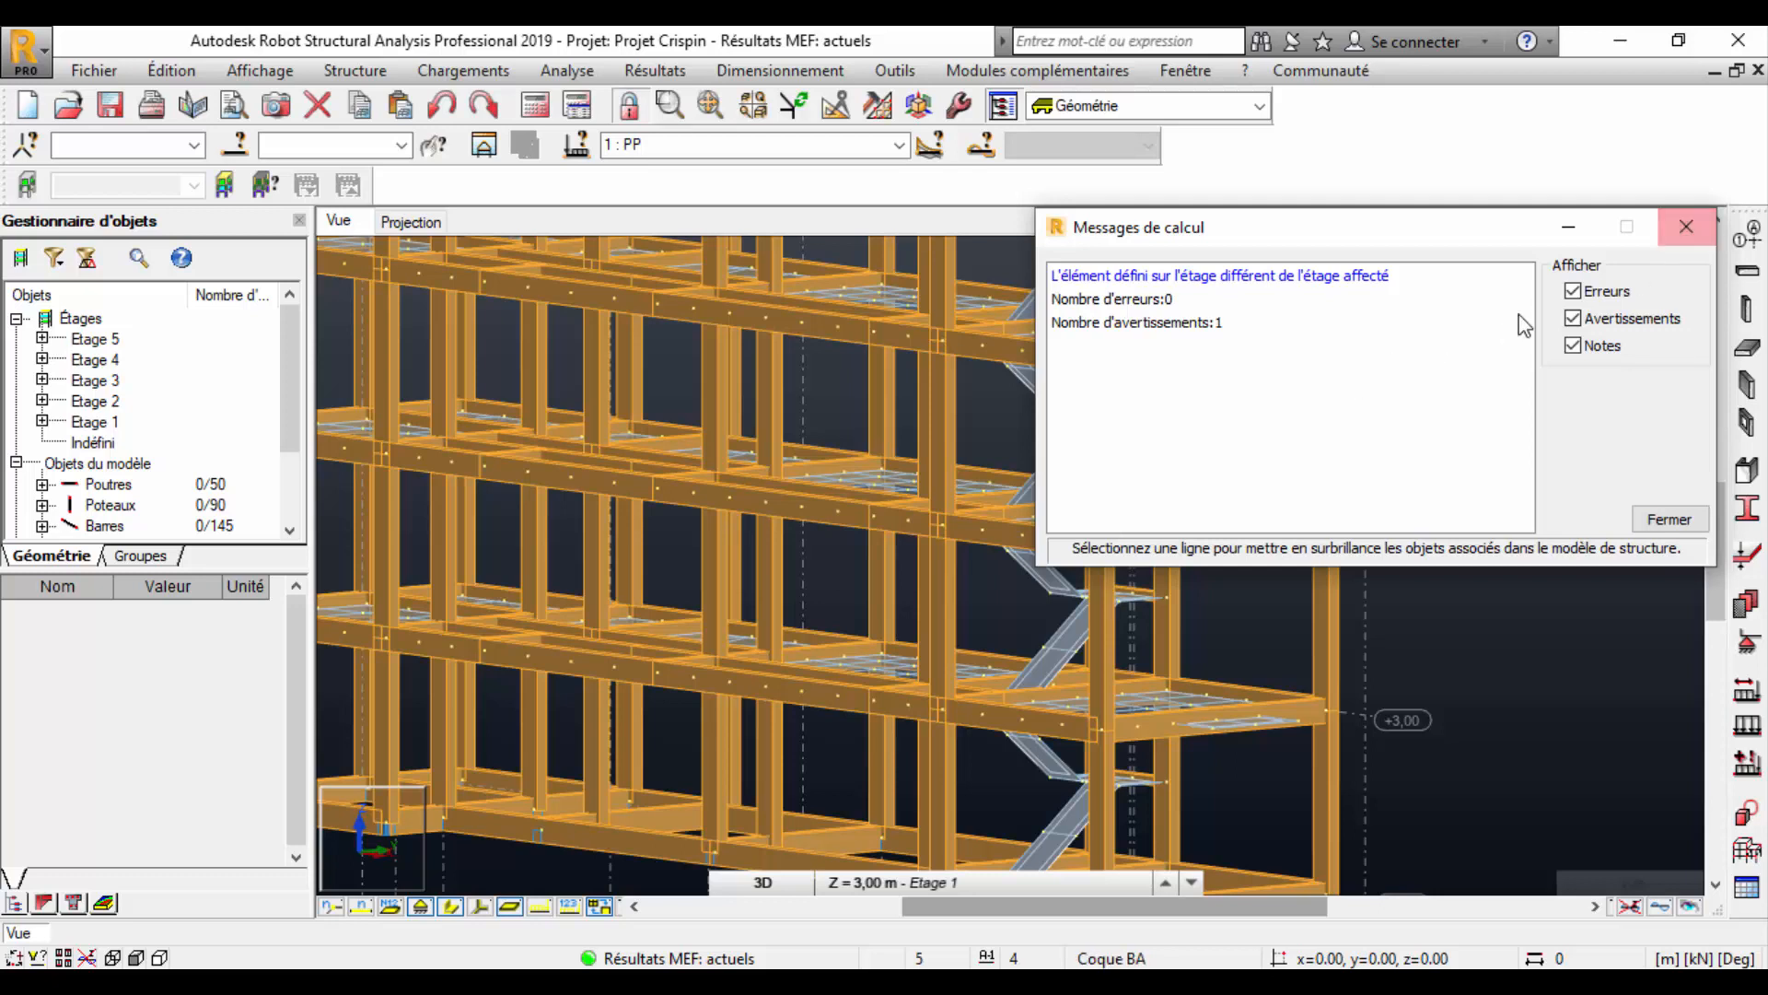
click(1686, 227)
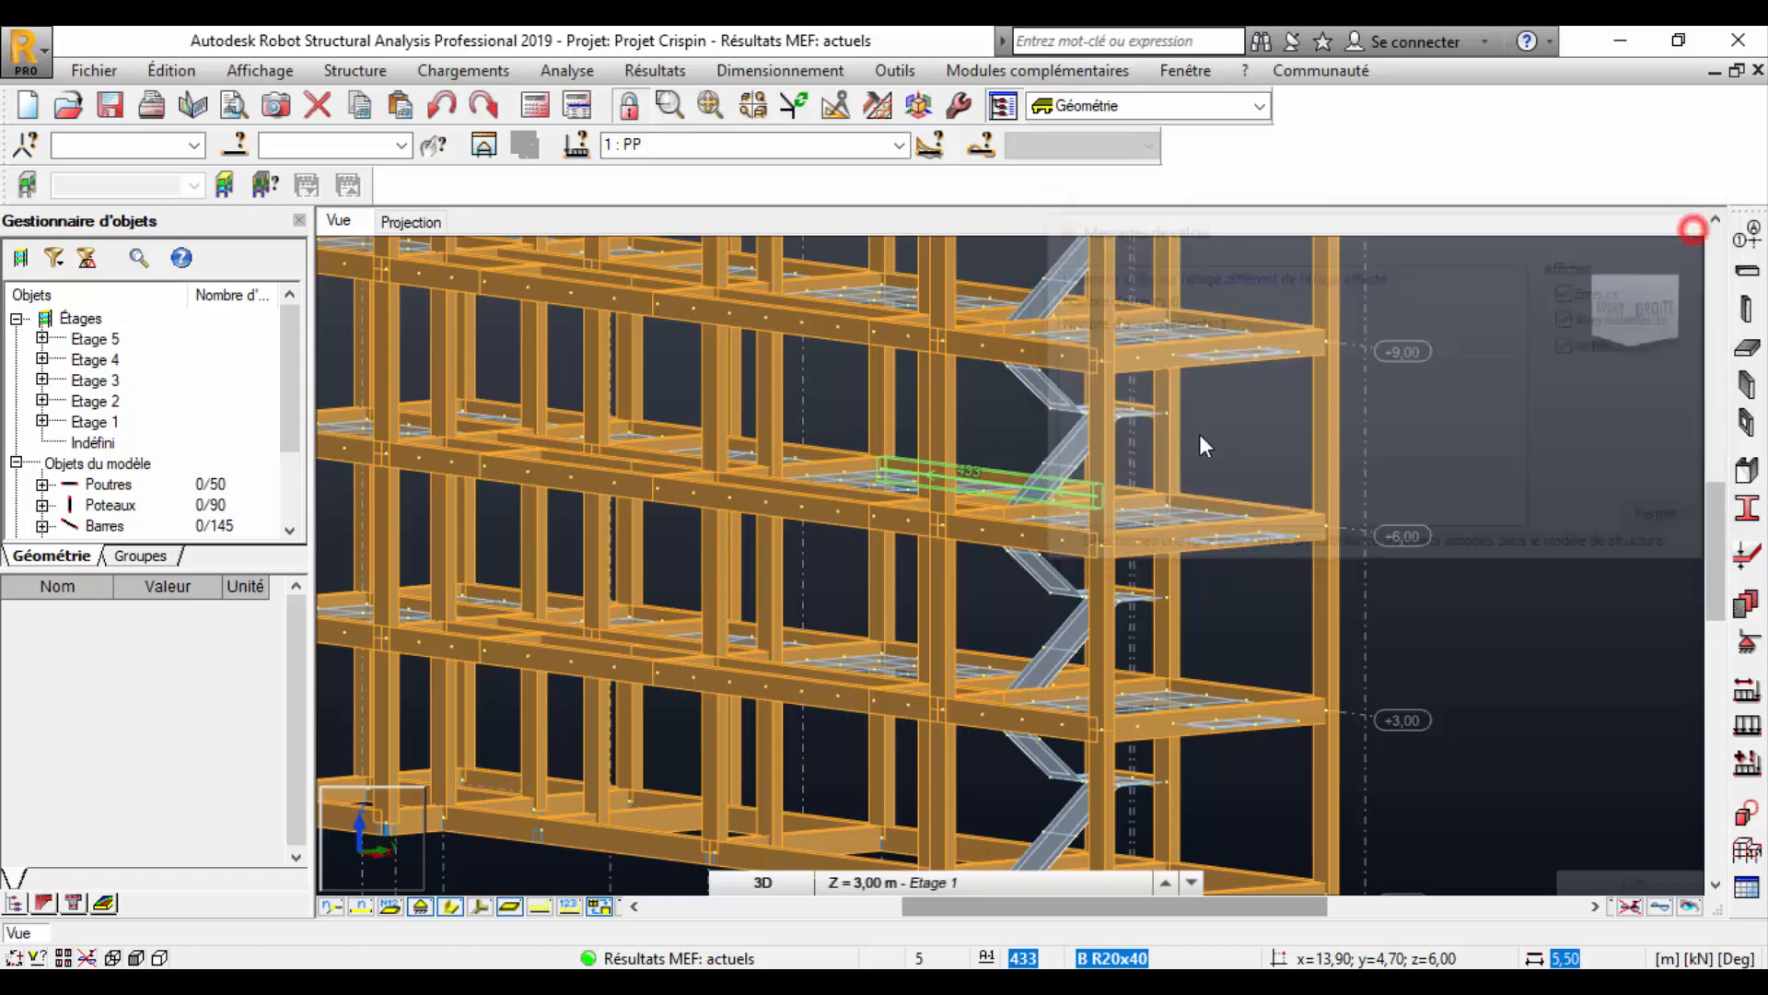
scroll(1199, 434, down, 5)
scroll(925, 593, down, 4)
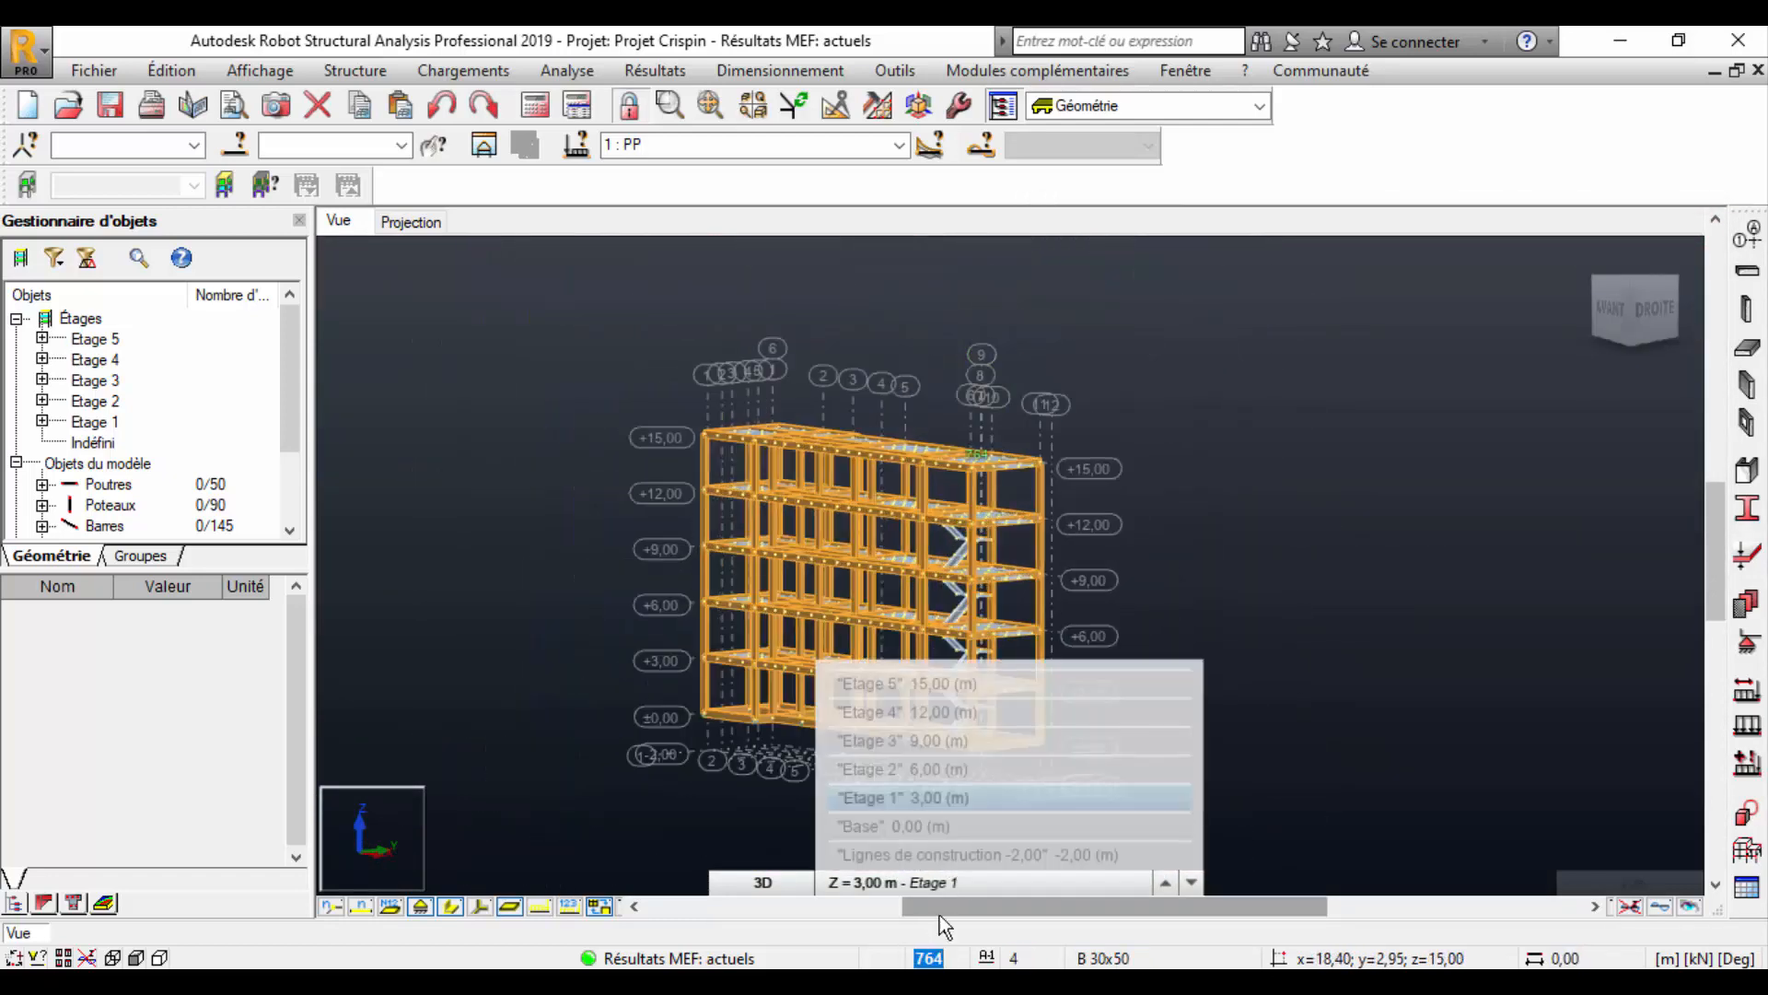
Switch to Revit and examine the templates offered for a new project, including Gabarie de structure, leaving without creating one.
click(942, 981)
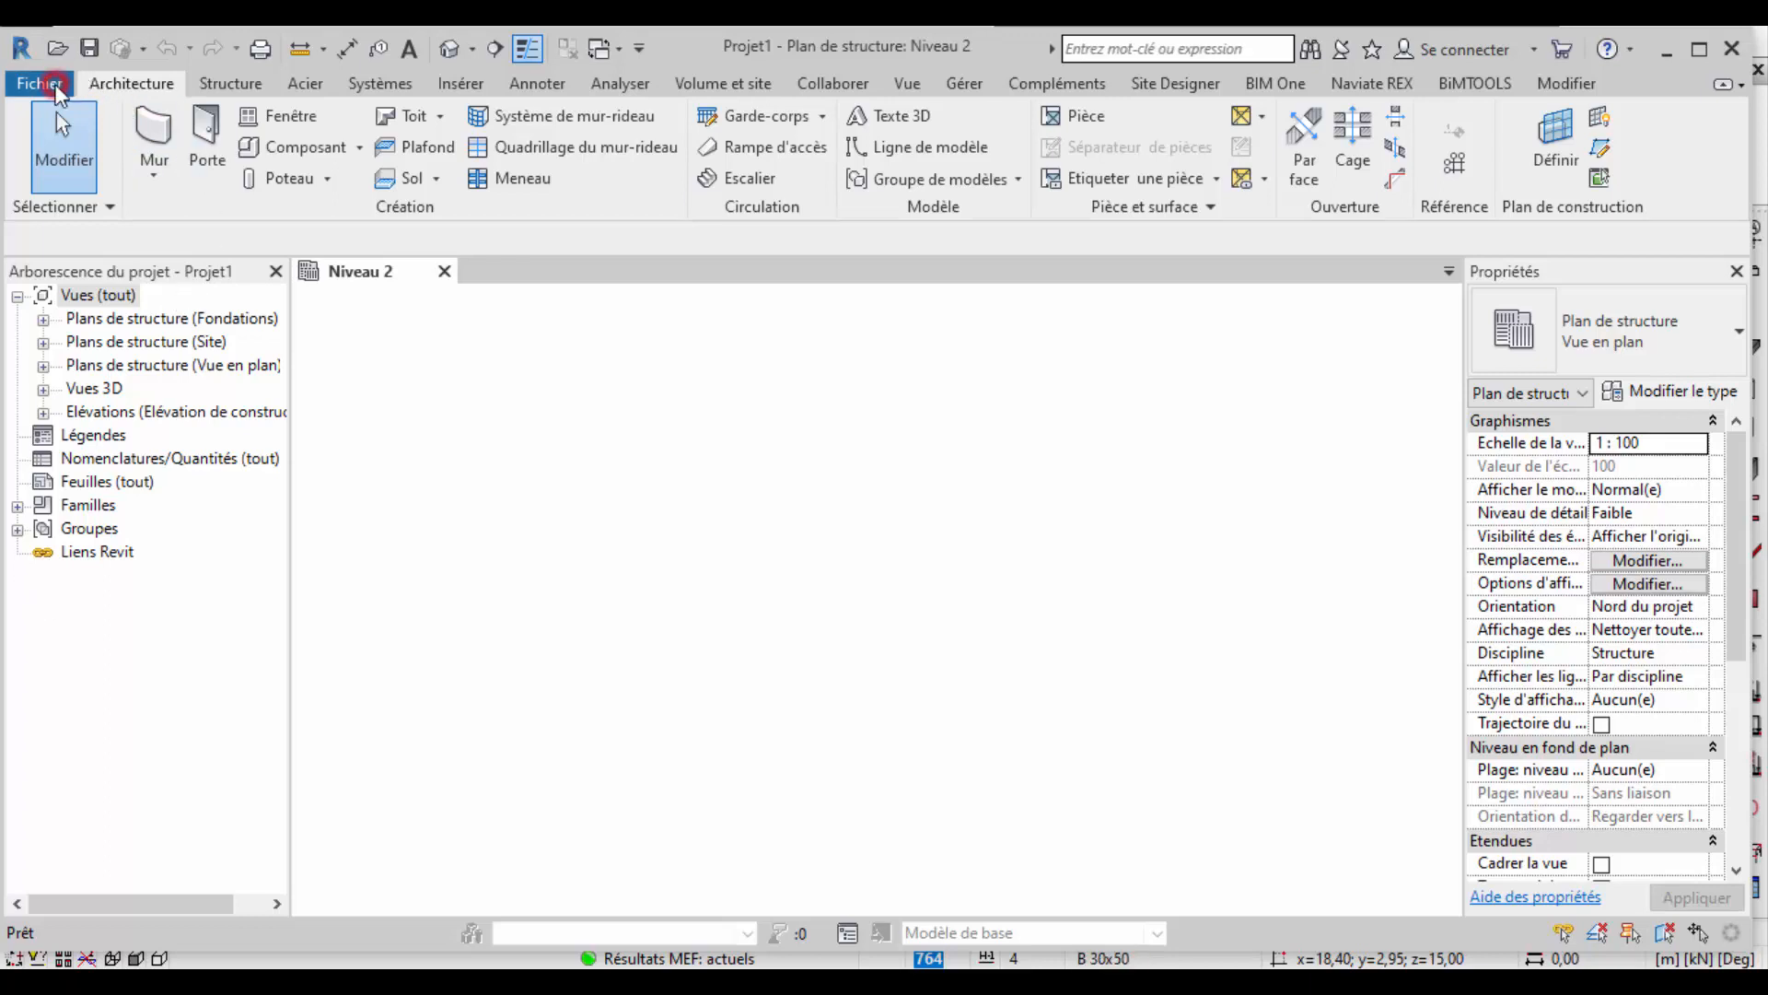
click(54, 85)
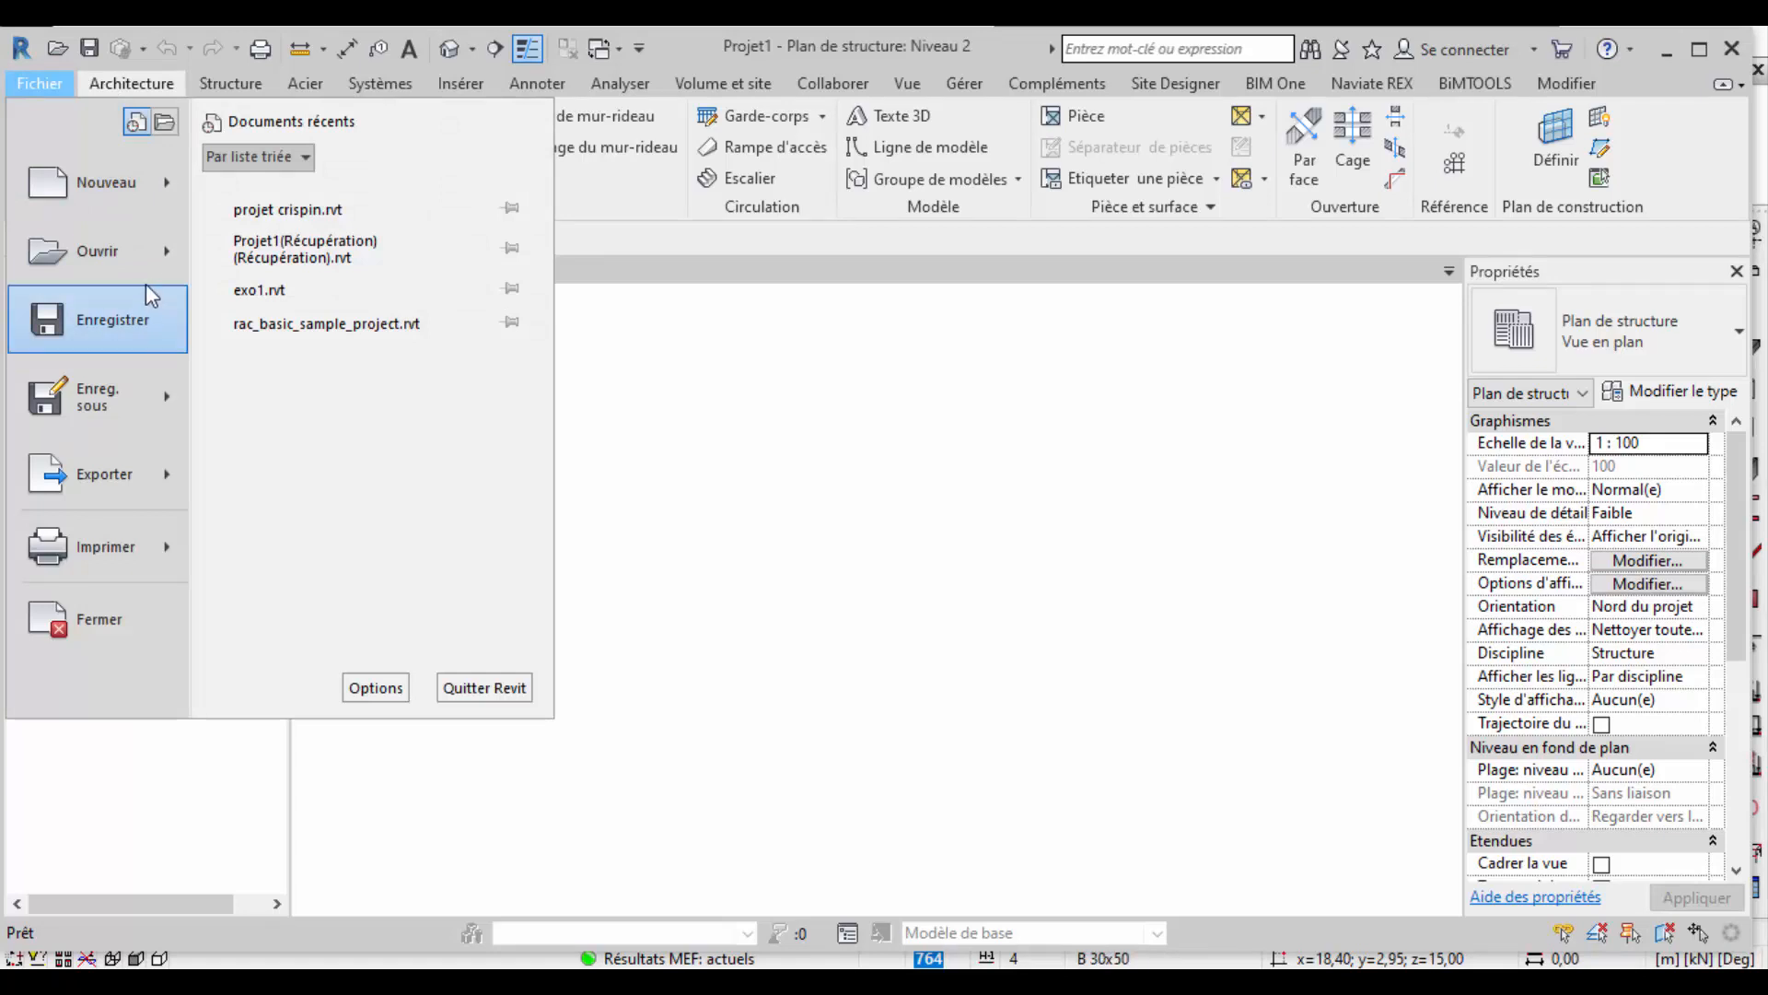
click(110, 207)
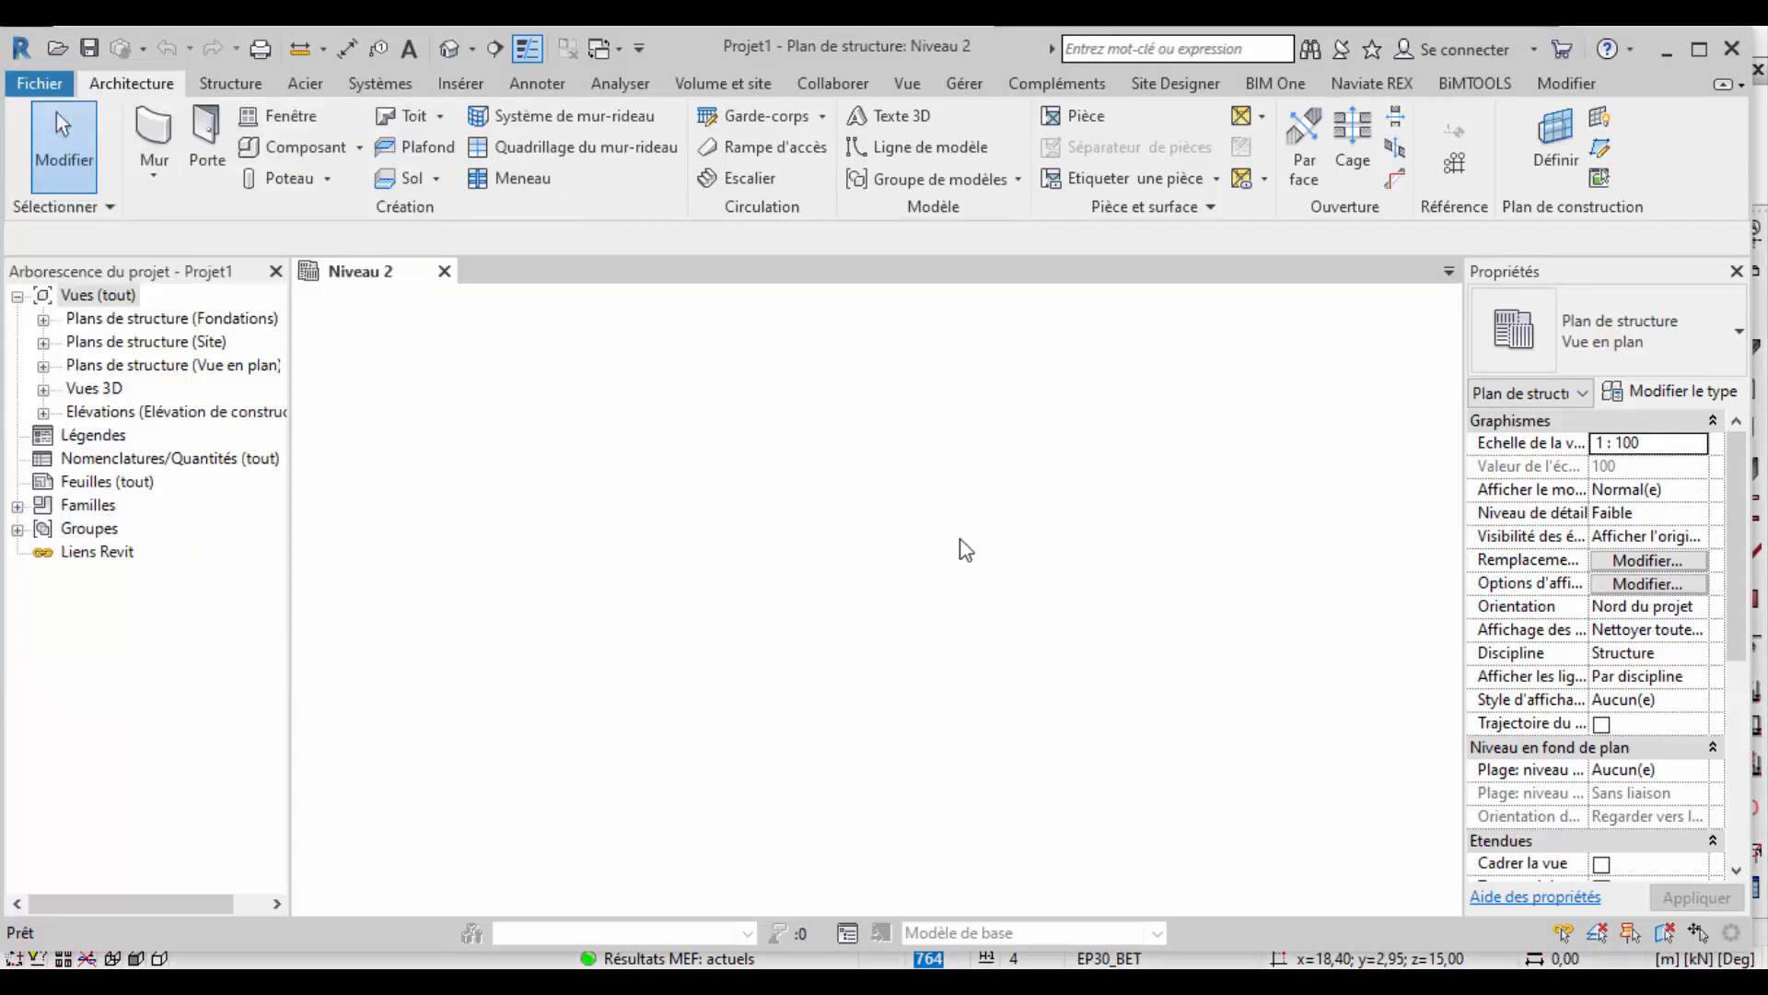
click(860, 447)
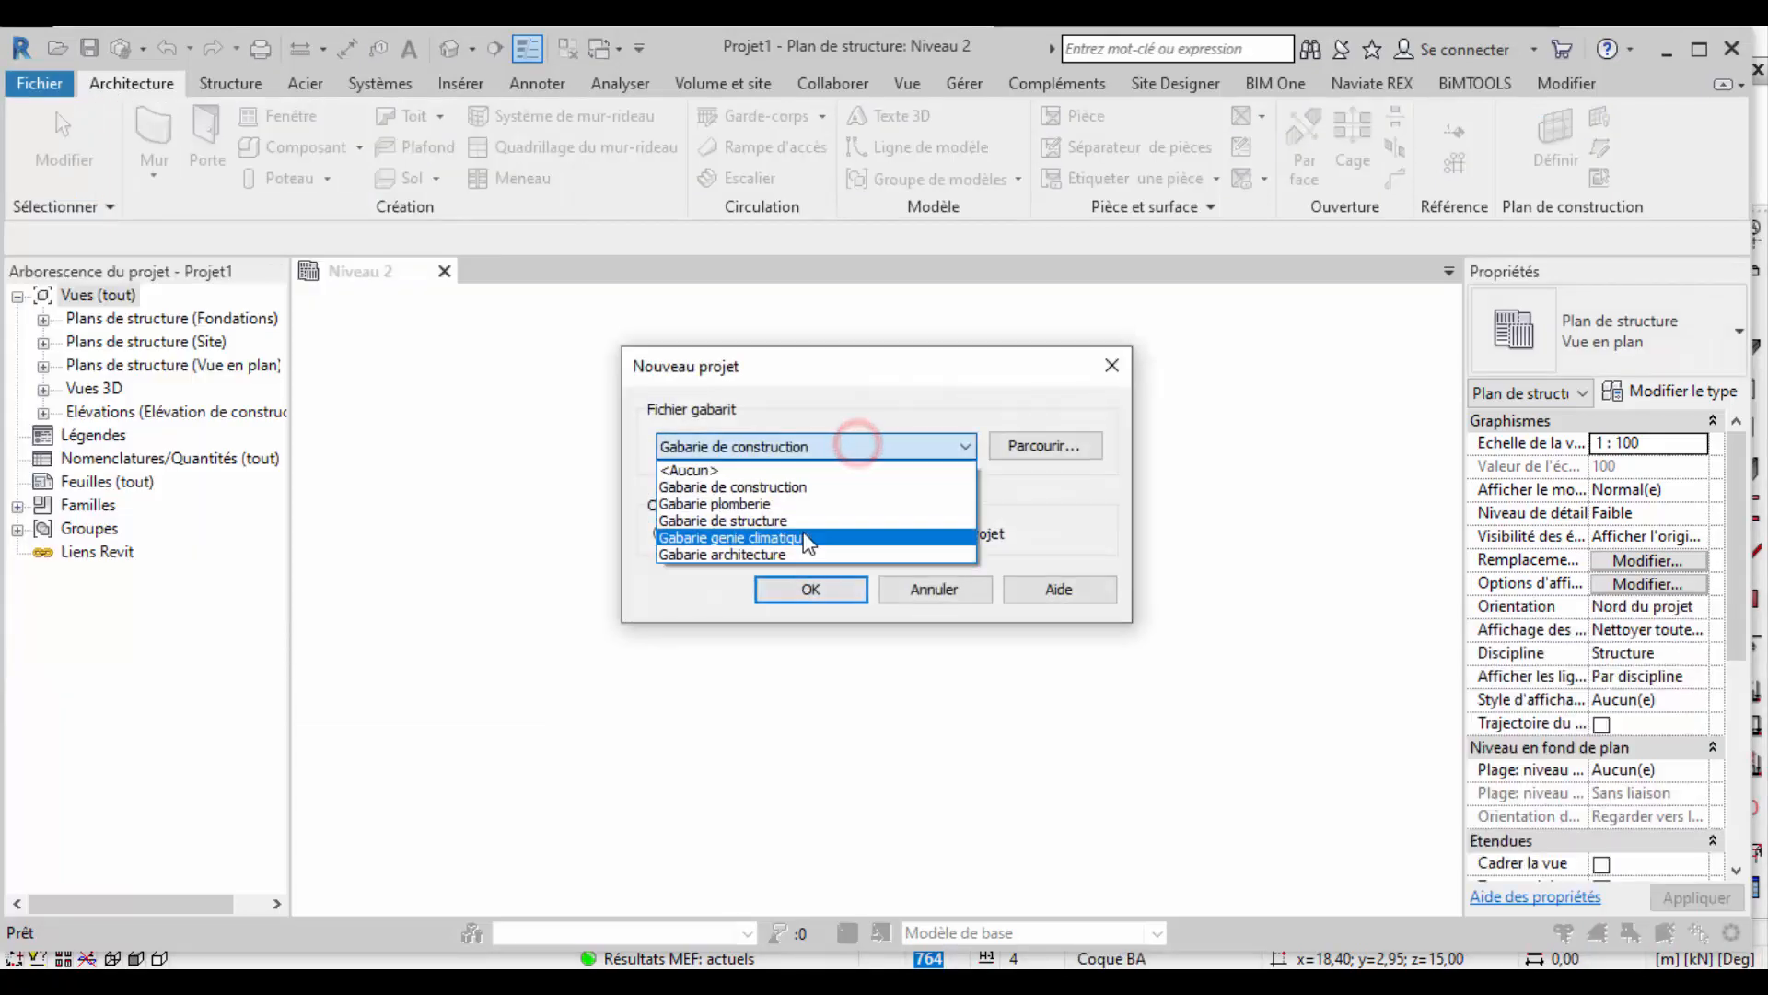
click(794, 520)
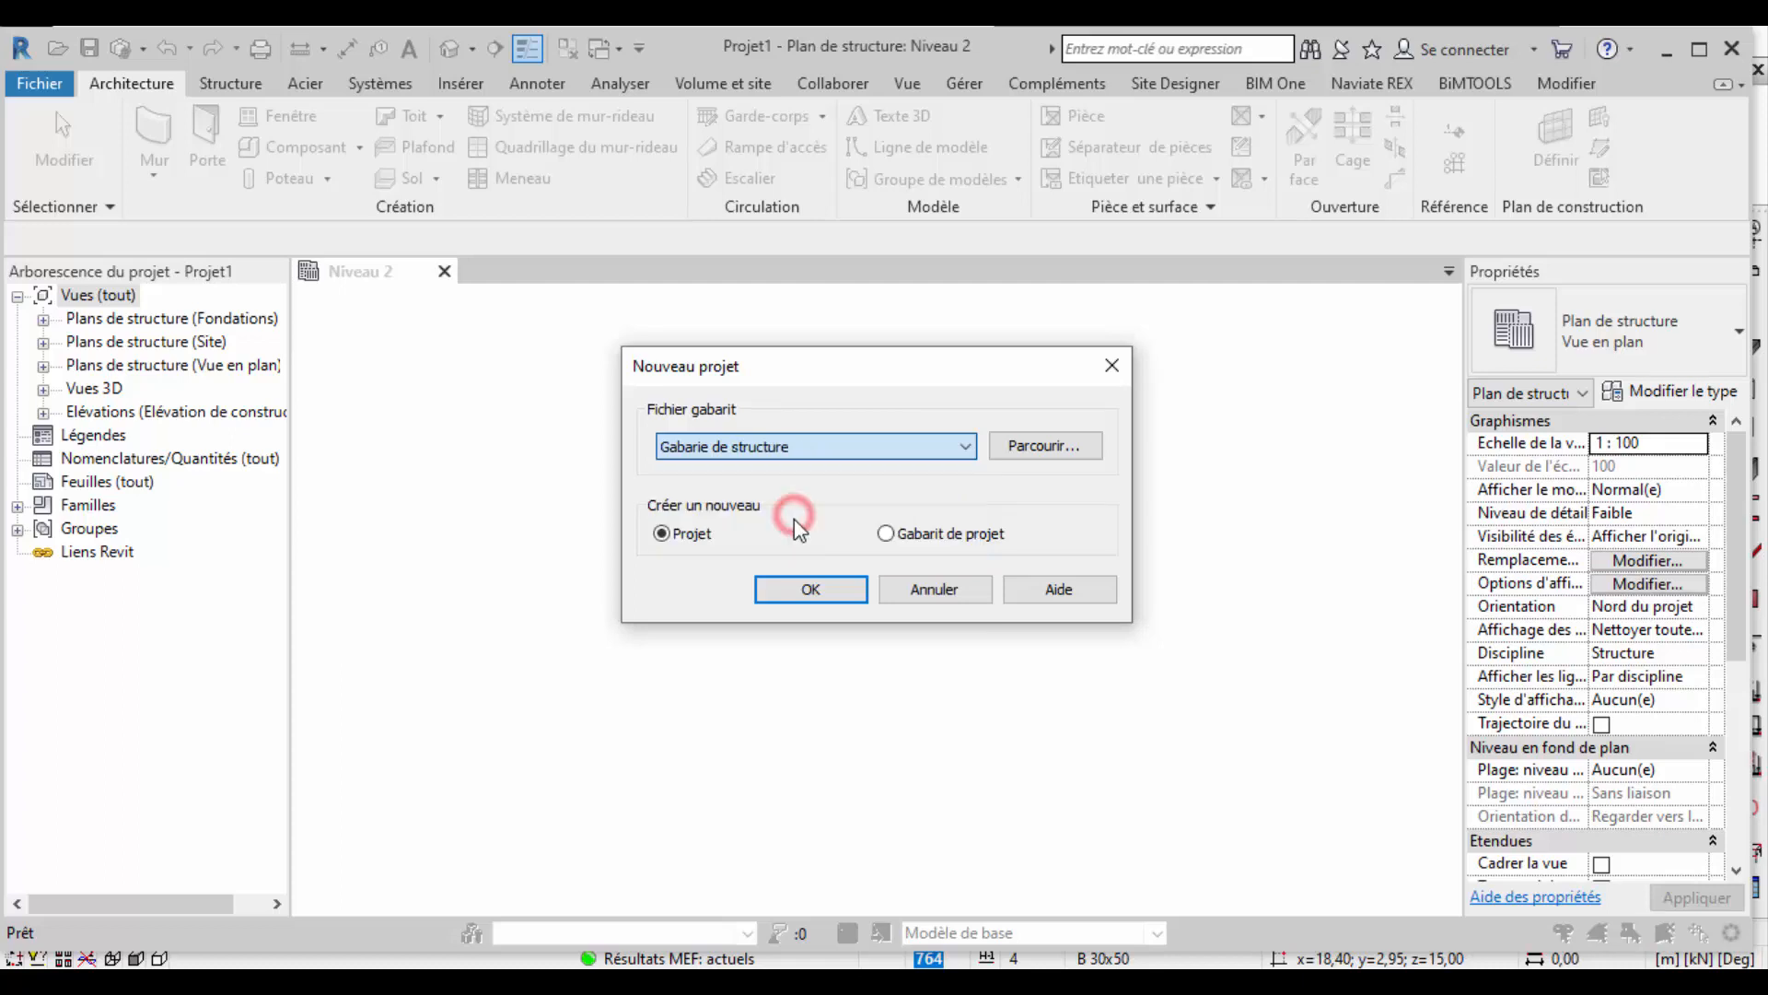
click(849, 448)
click(819, 521)
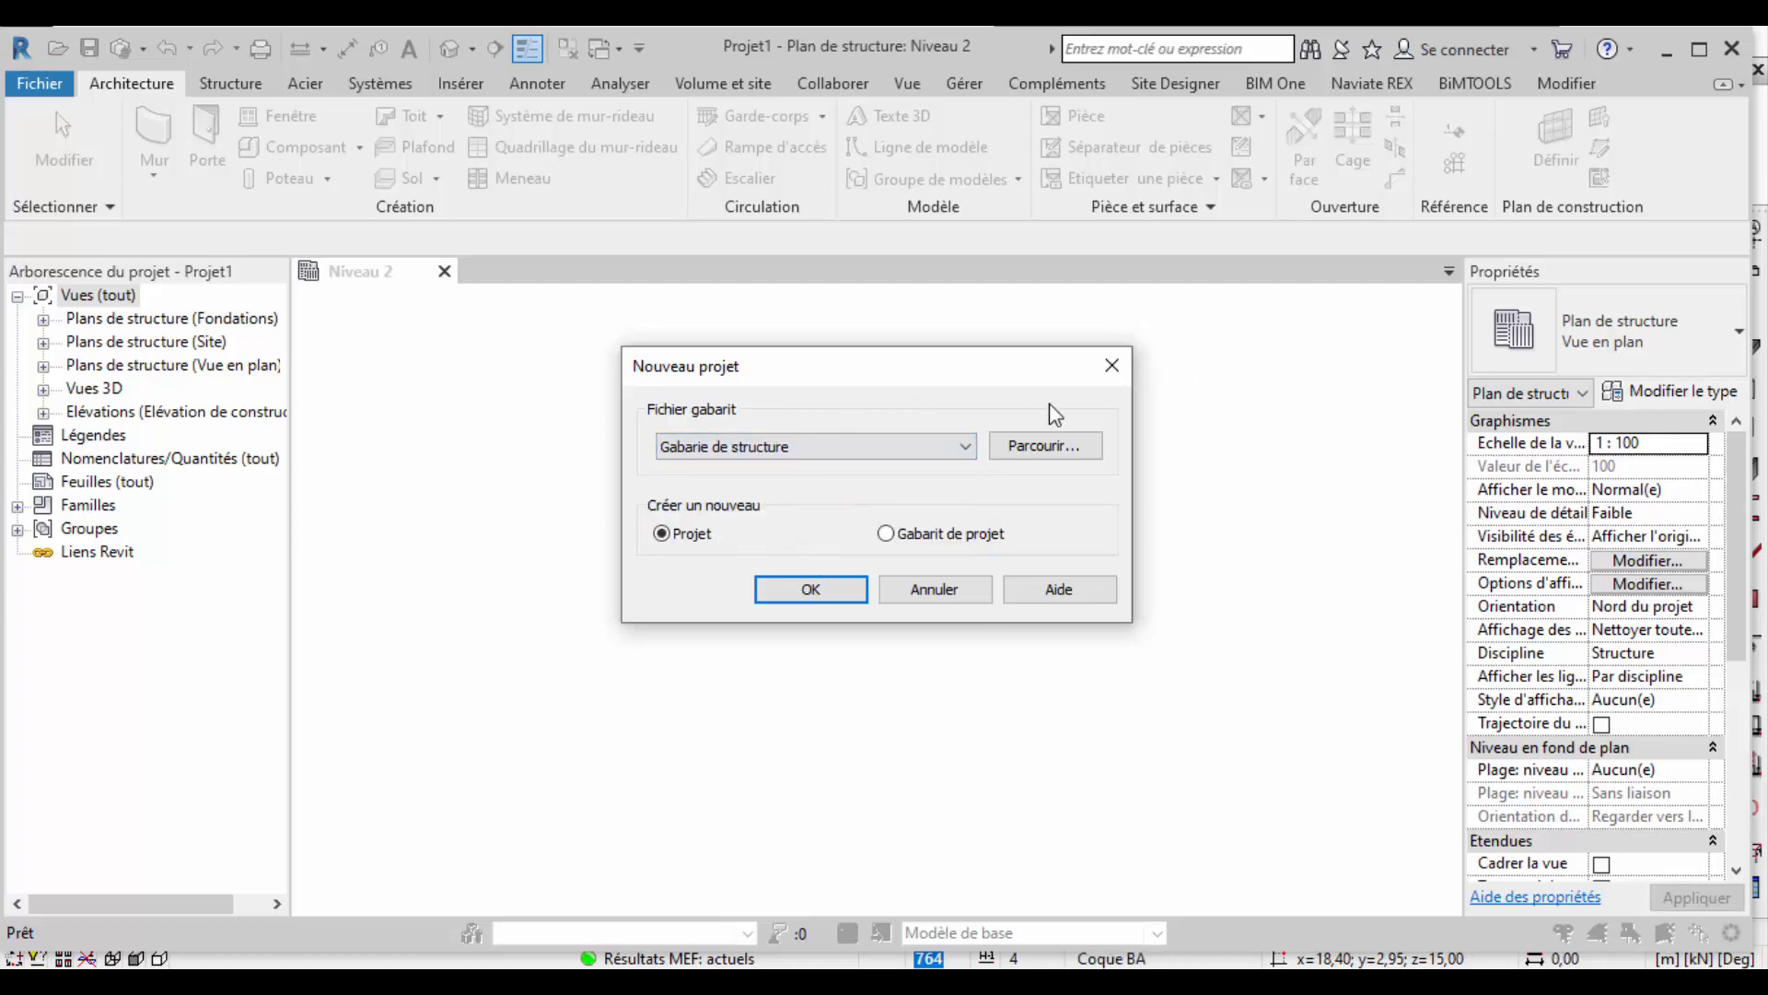
click(1110, 372)
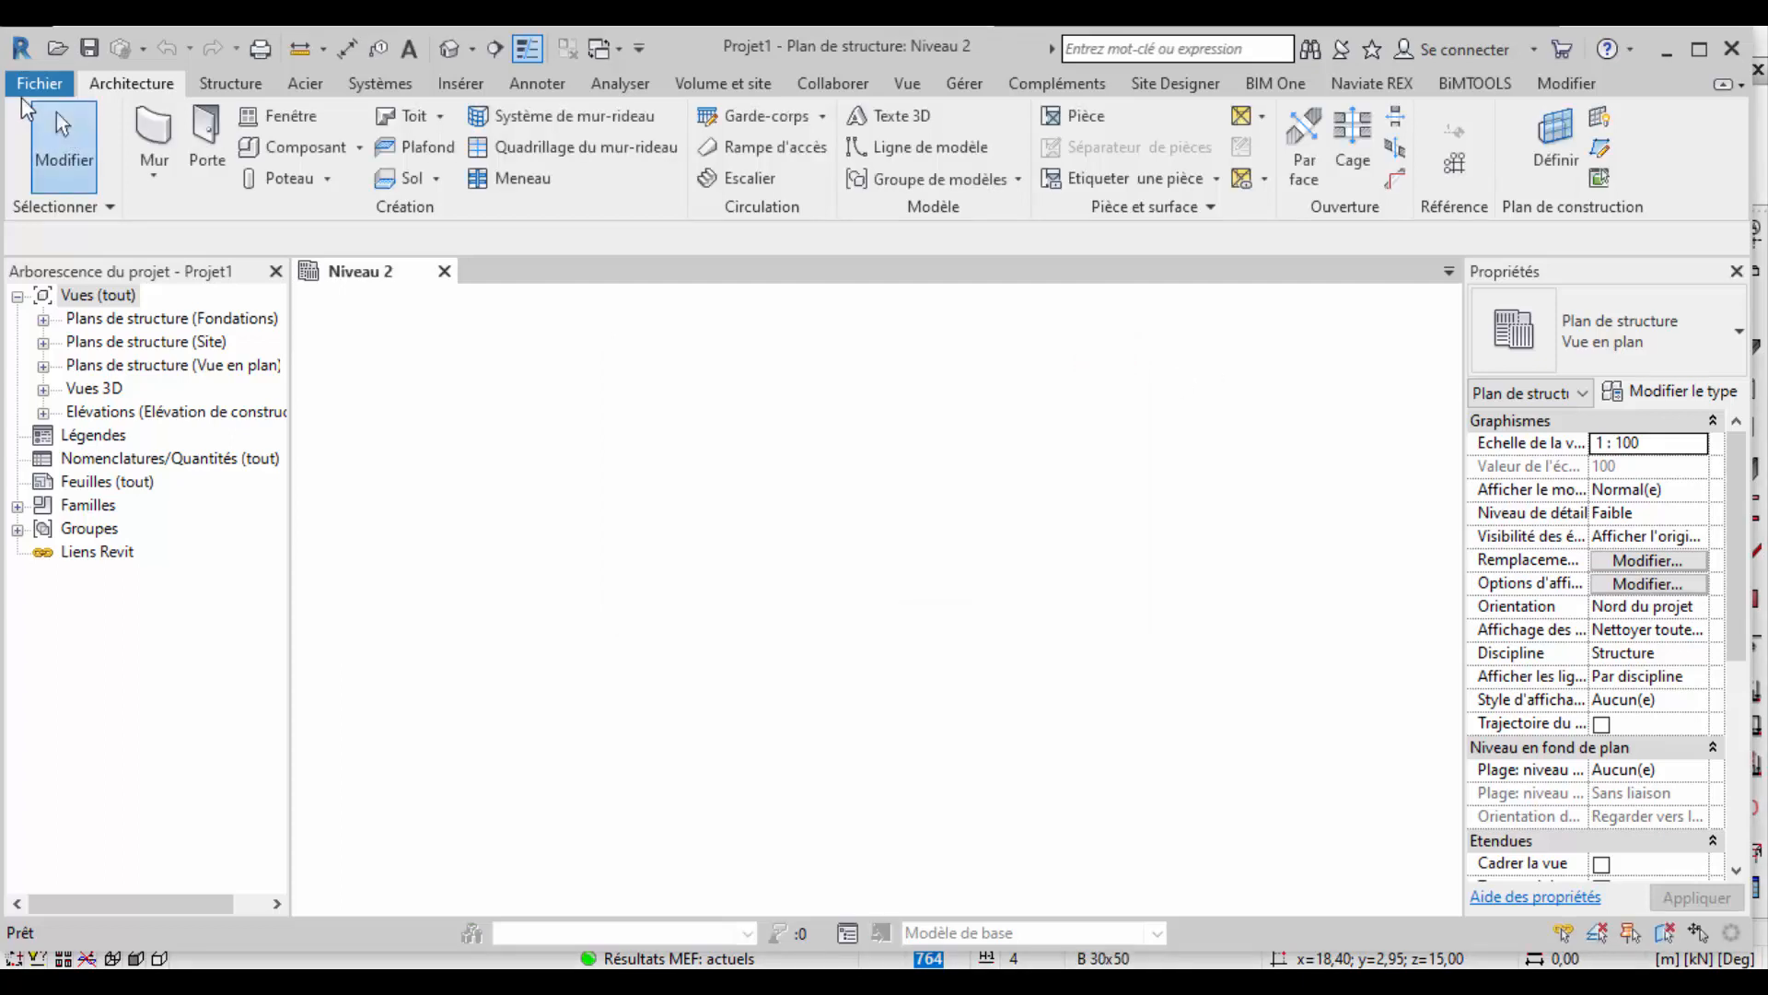
Examine the project template file locations and library paths in the Revit options, leaving without adding any template.
click(39, 83)
click(375, 687)
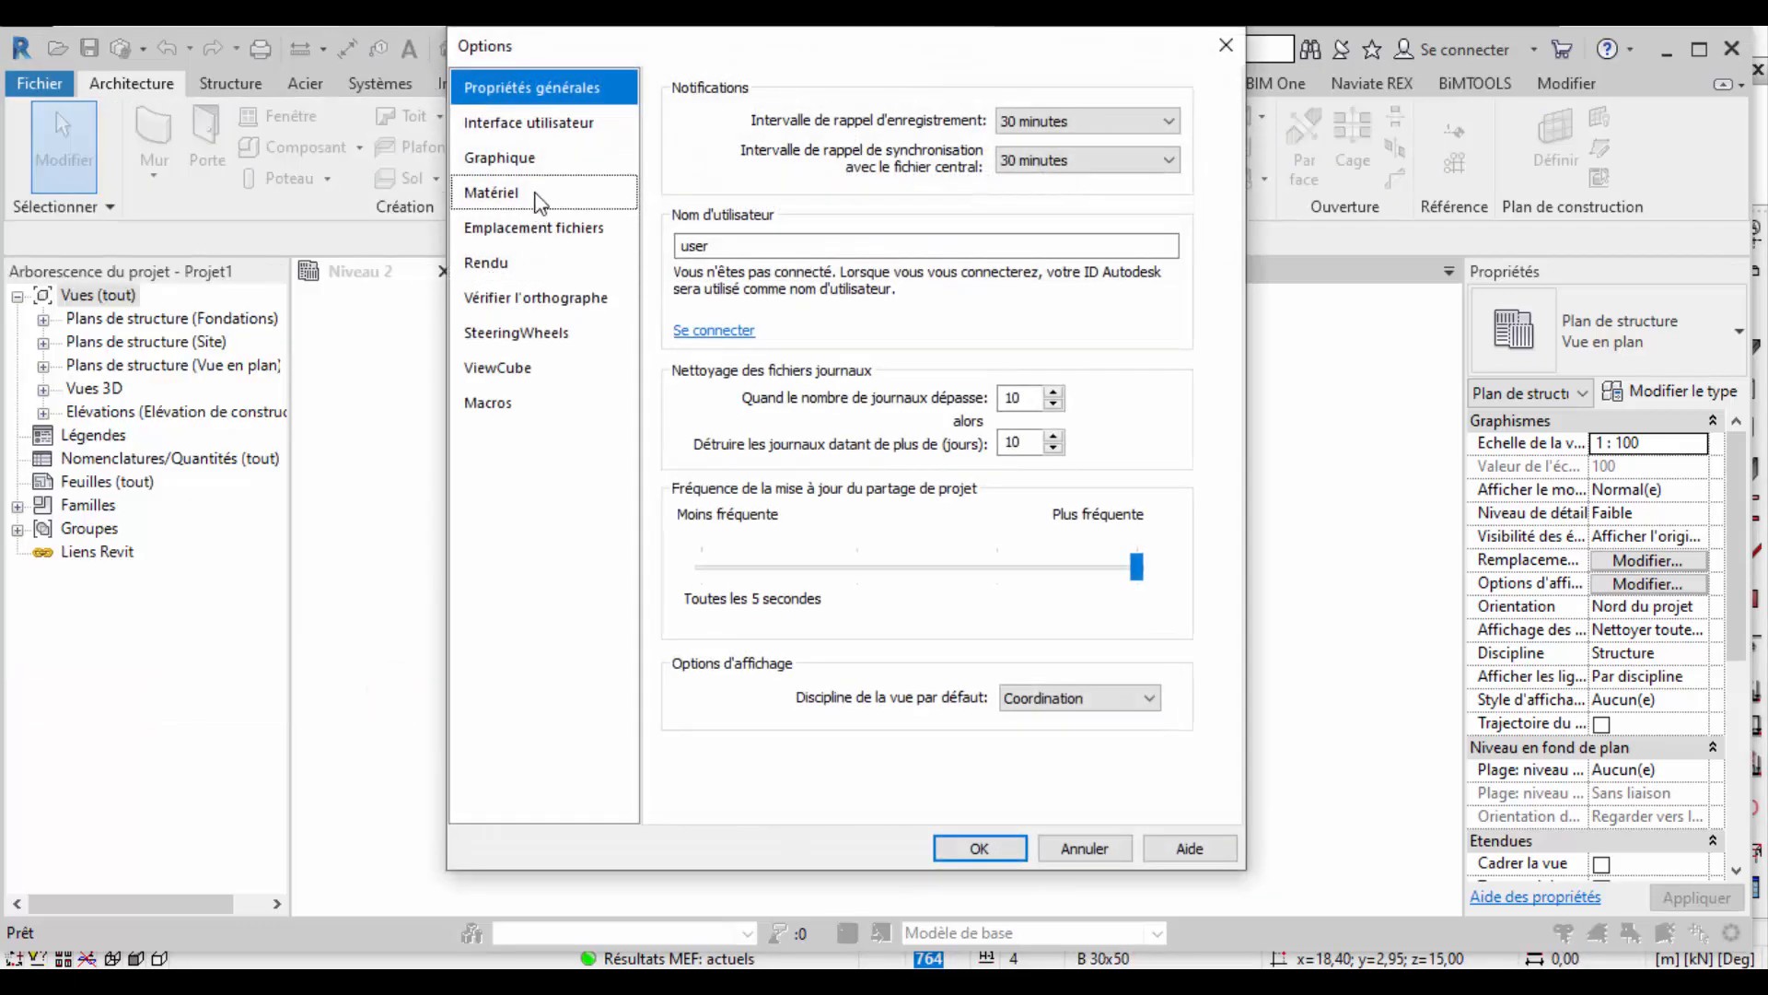
click(545, 222)
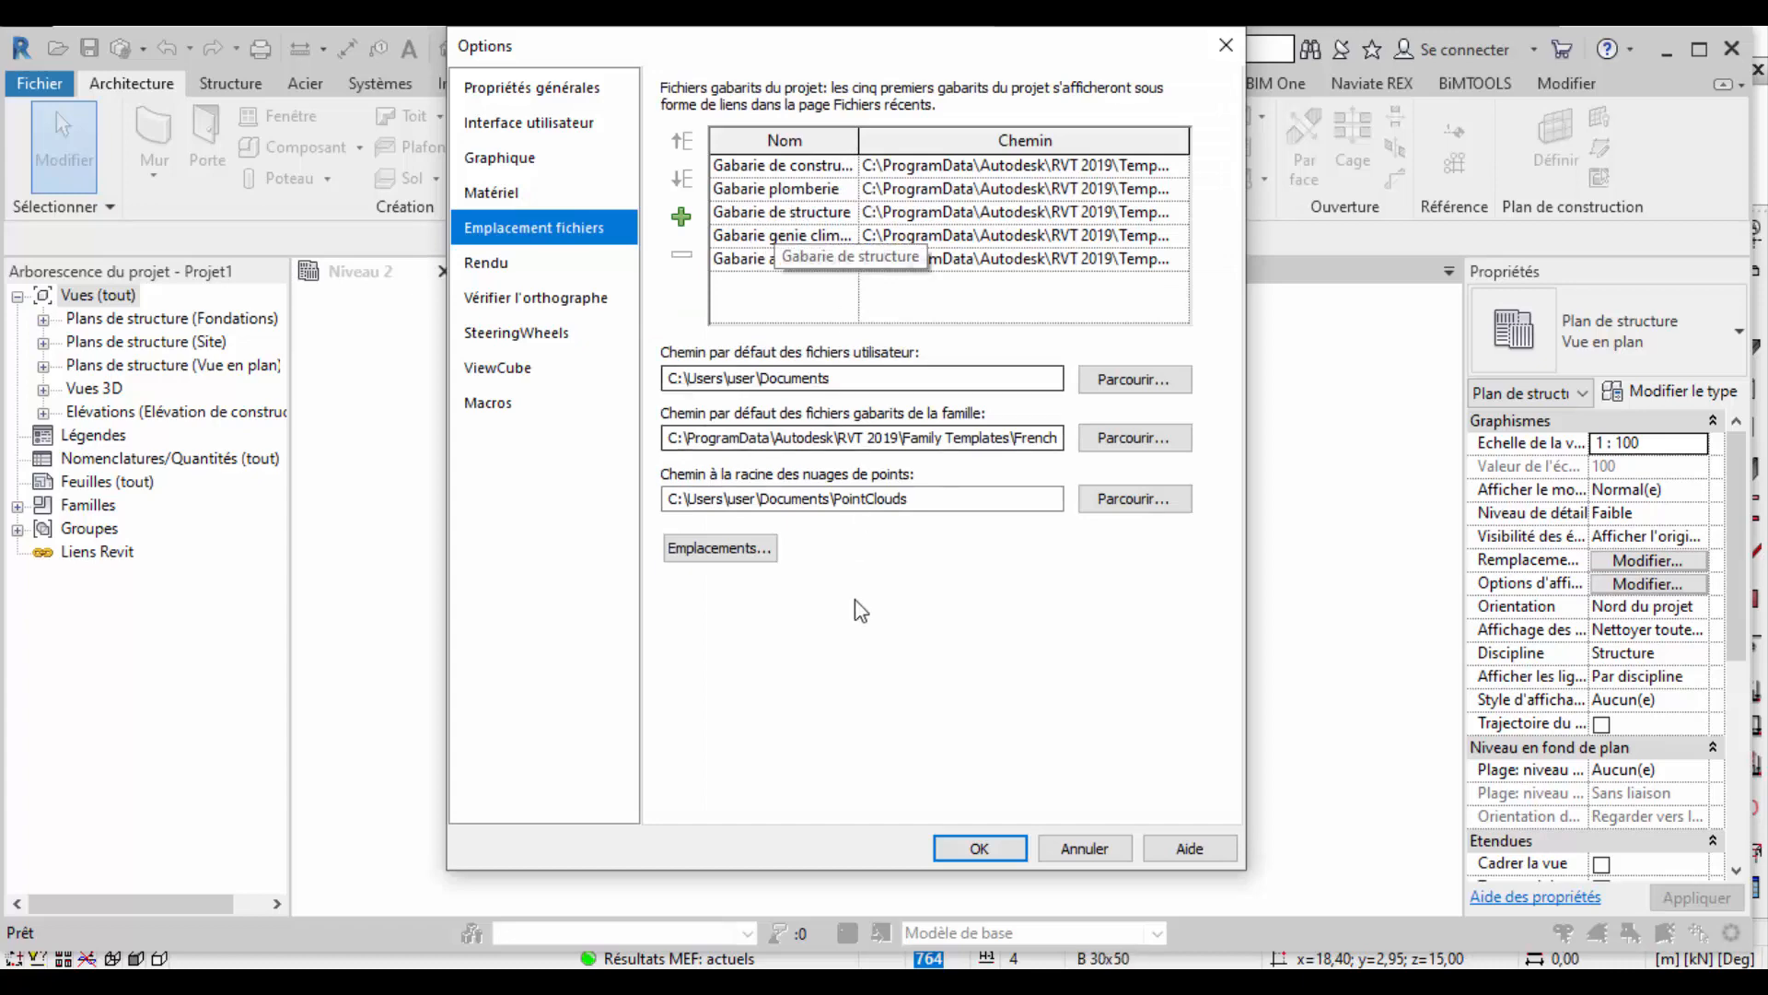
click(709, 549)
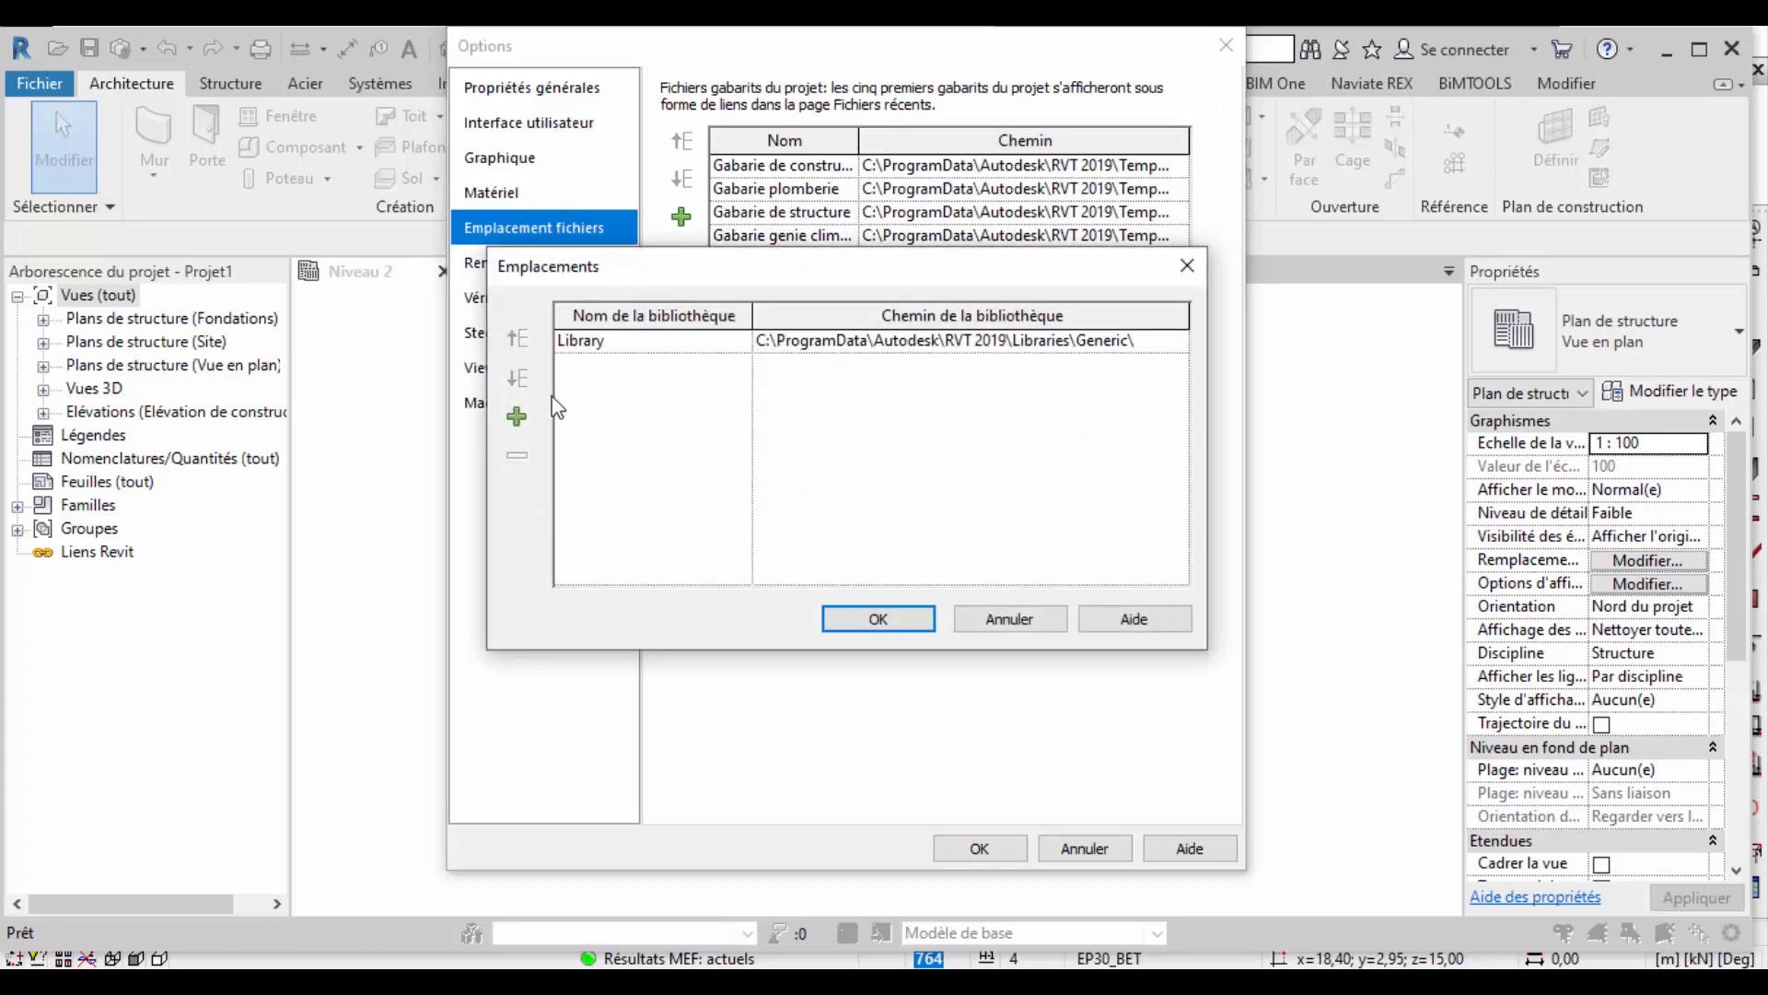
click(1187, 265)
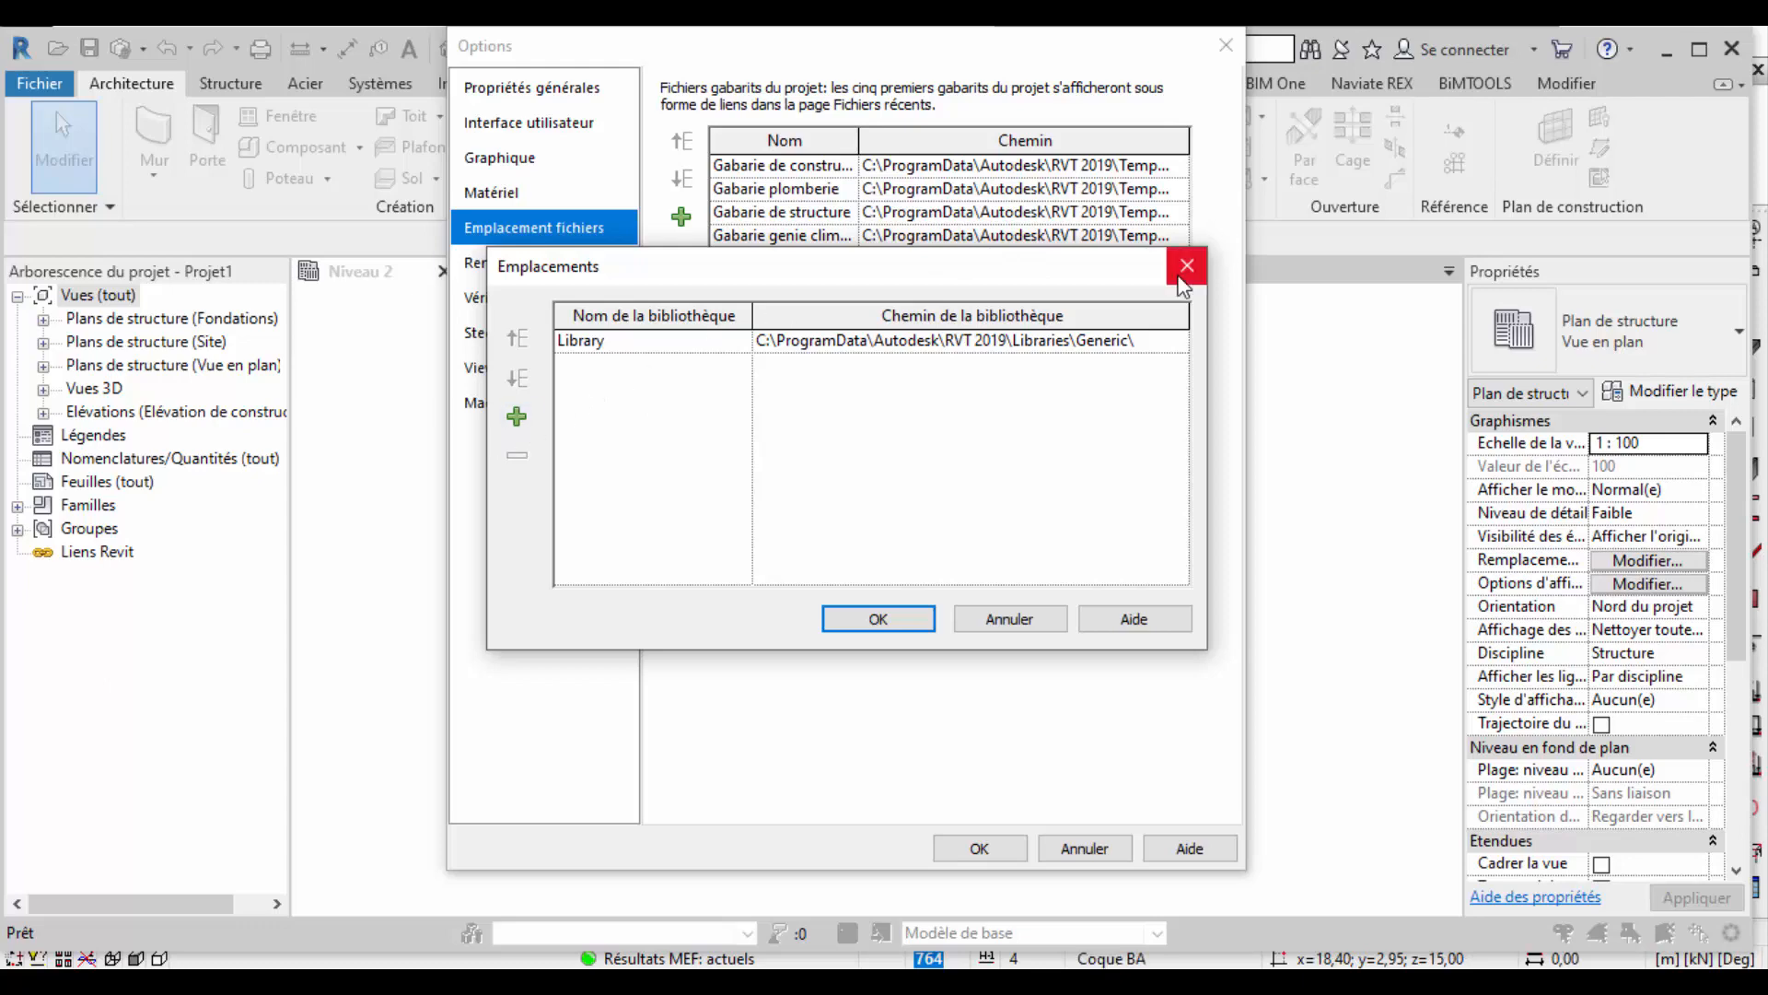
click(682, 217)
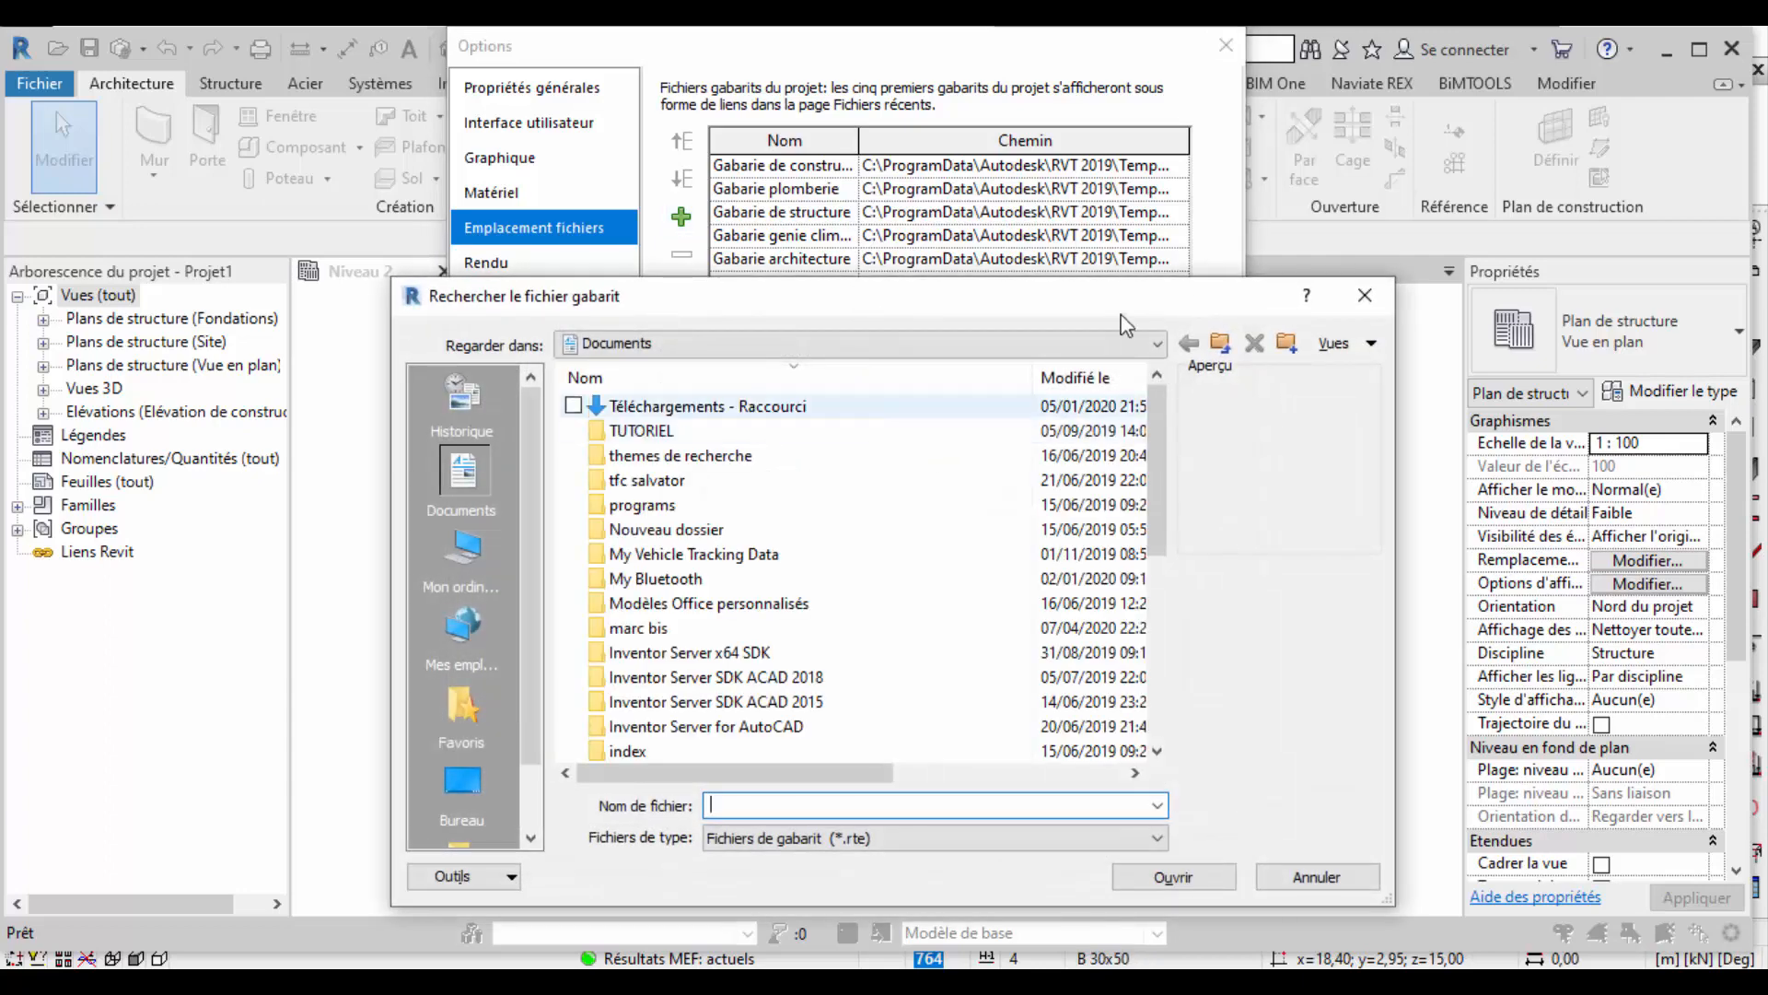
click(1365, 295)
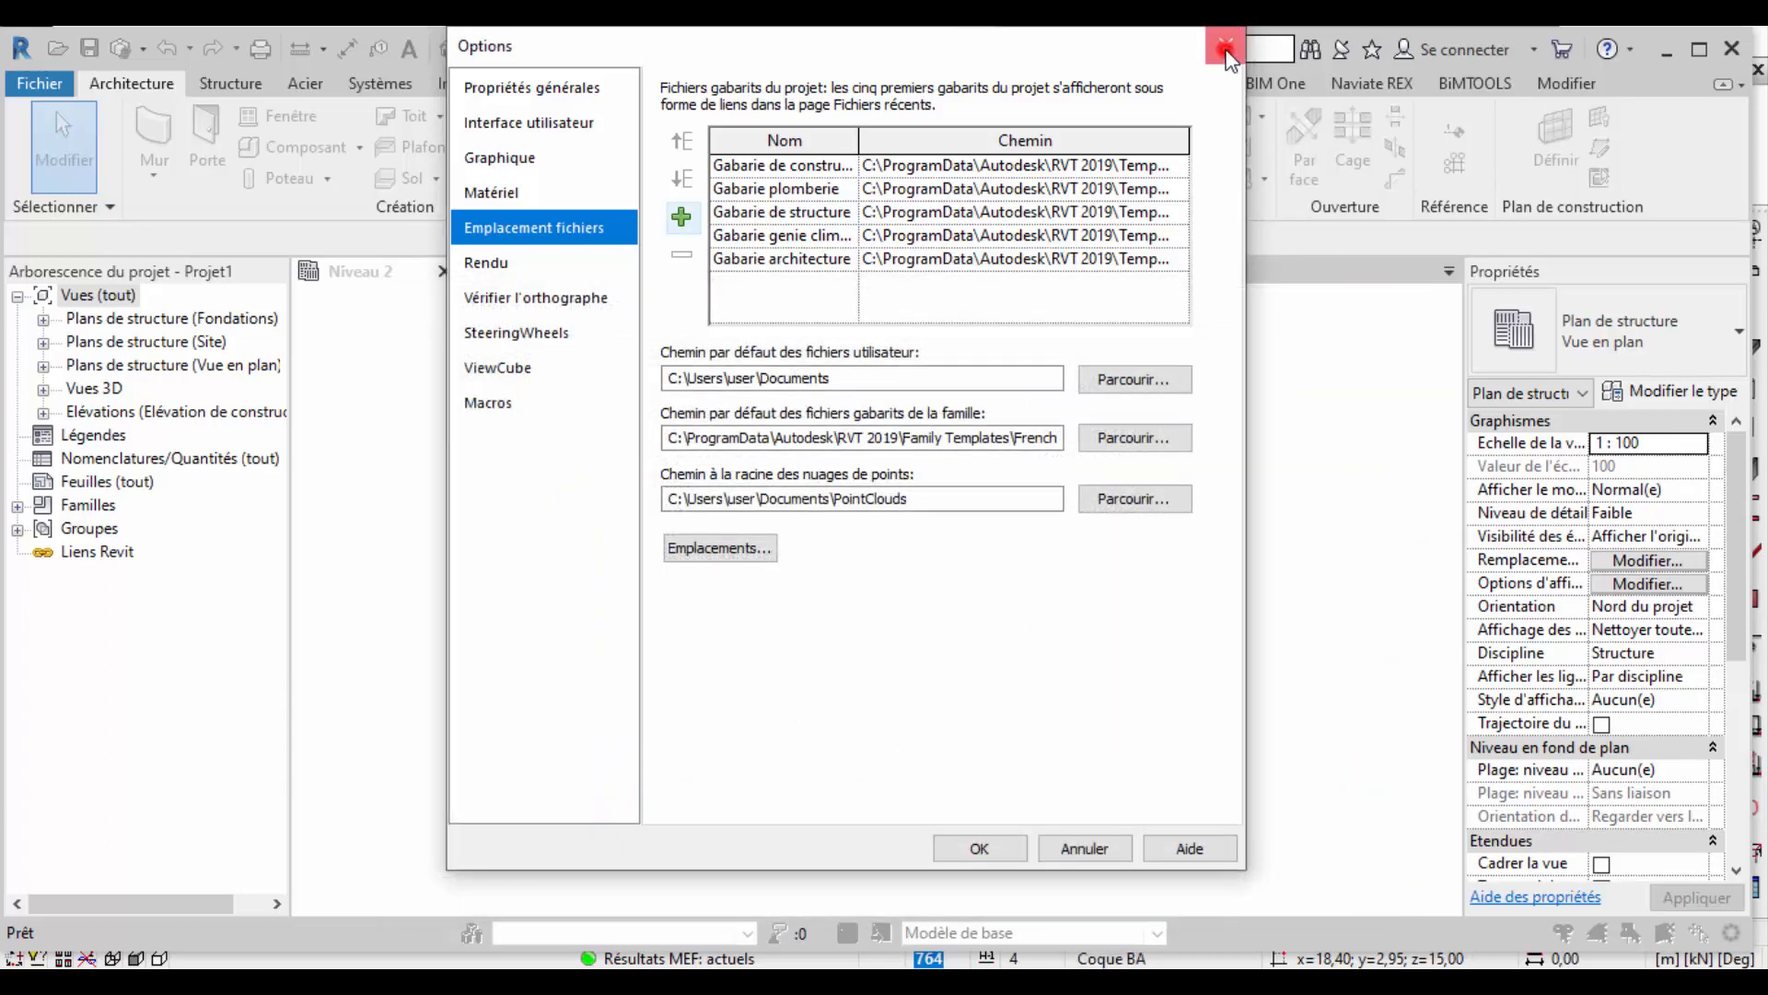
click(1224, 51)
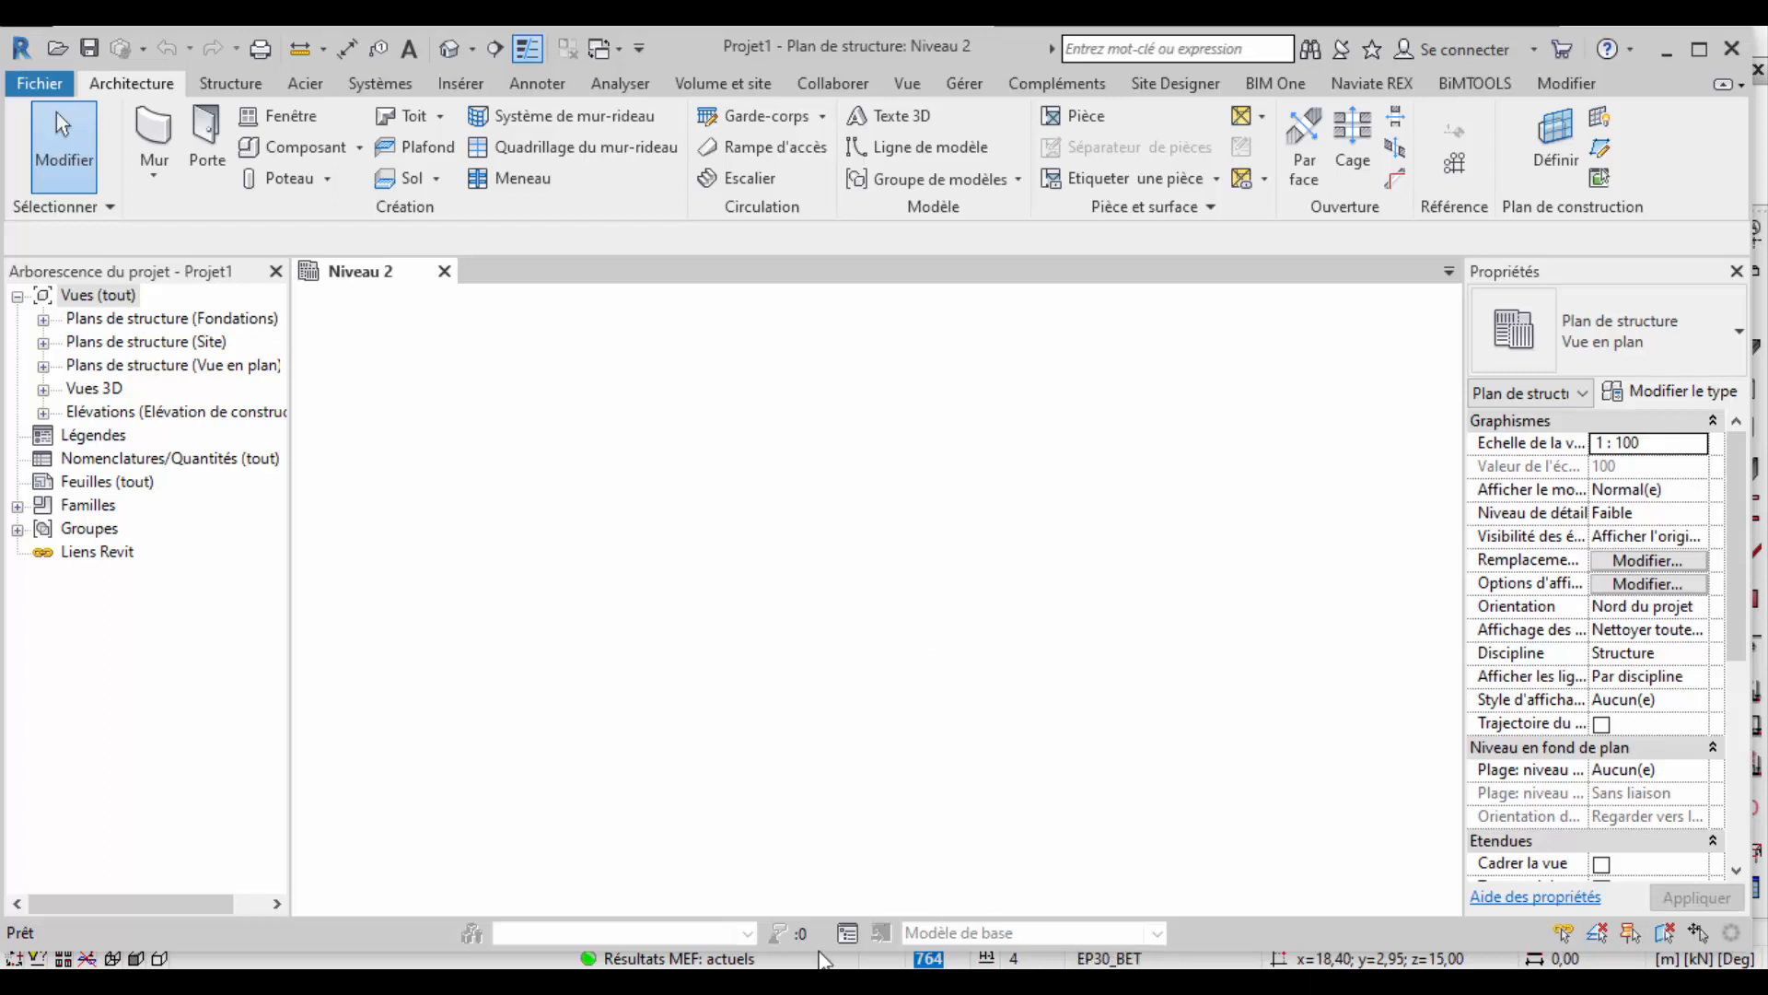
click(818, 981)
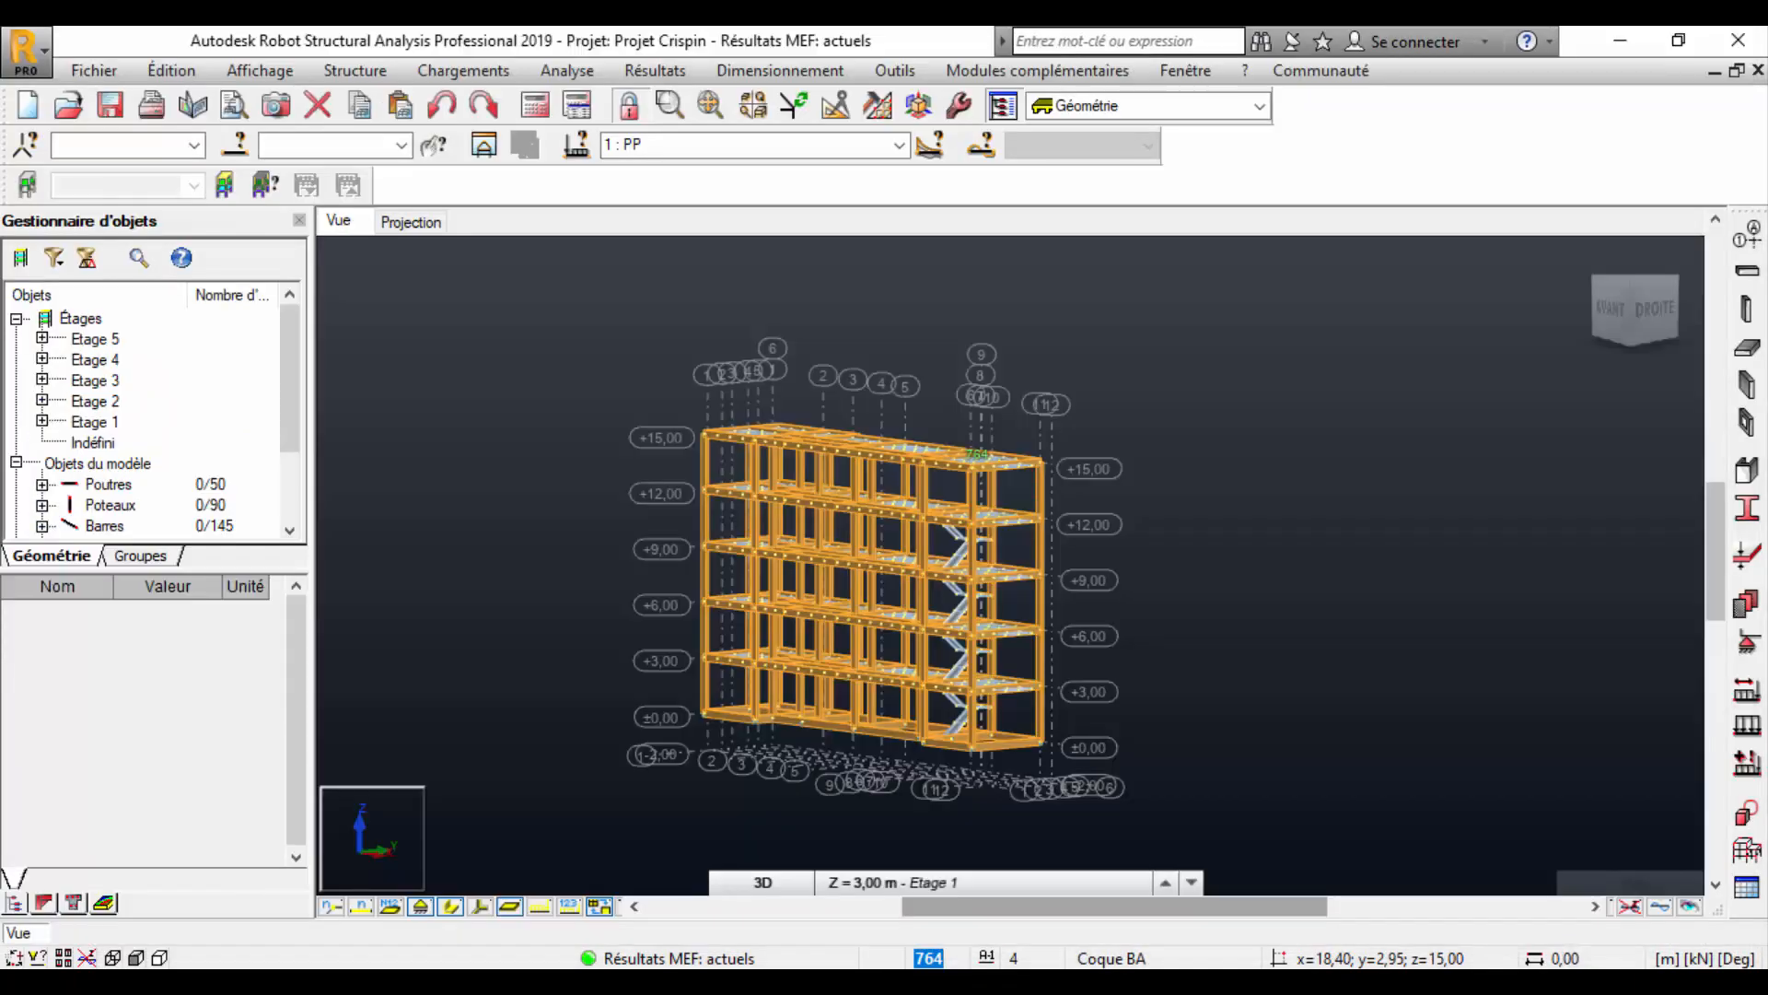
click(835, 981)
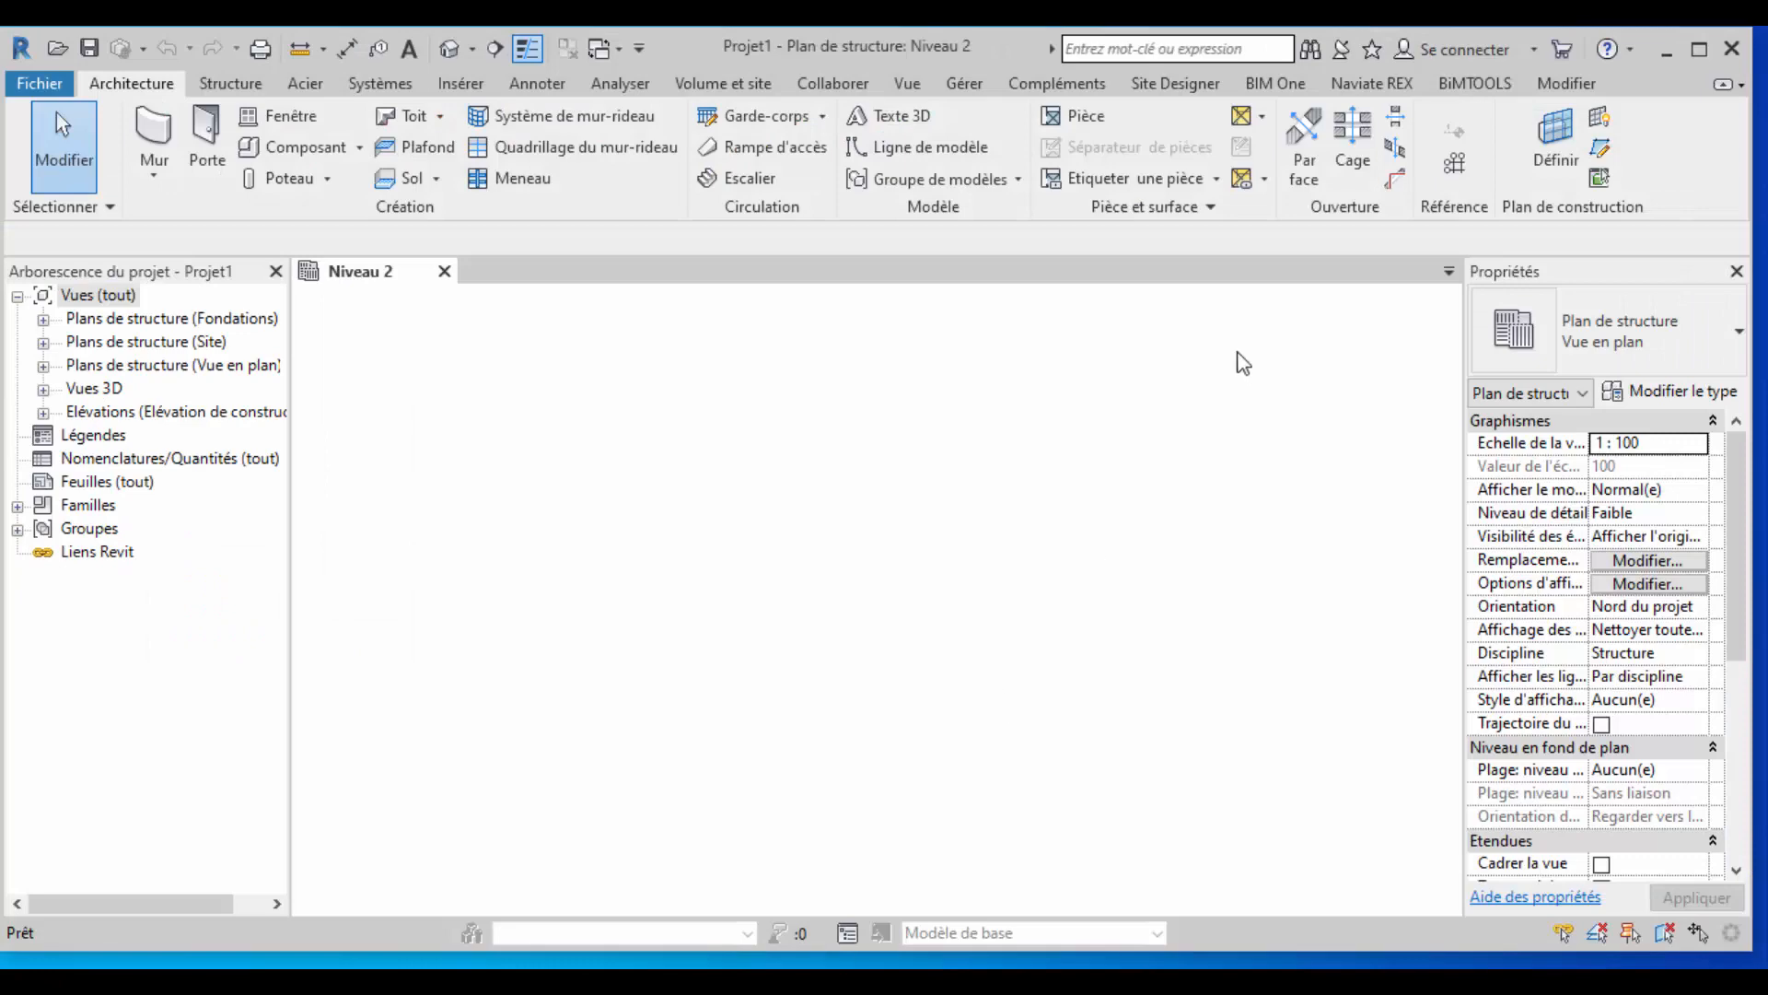
click(818, 963)
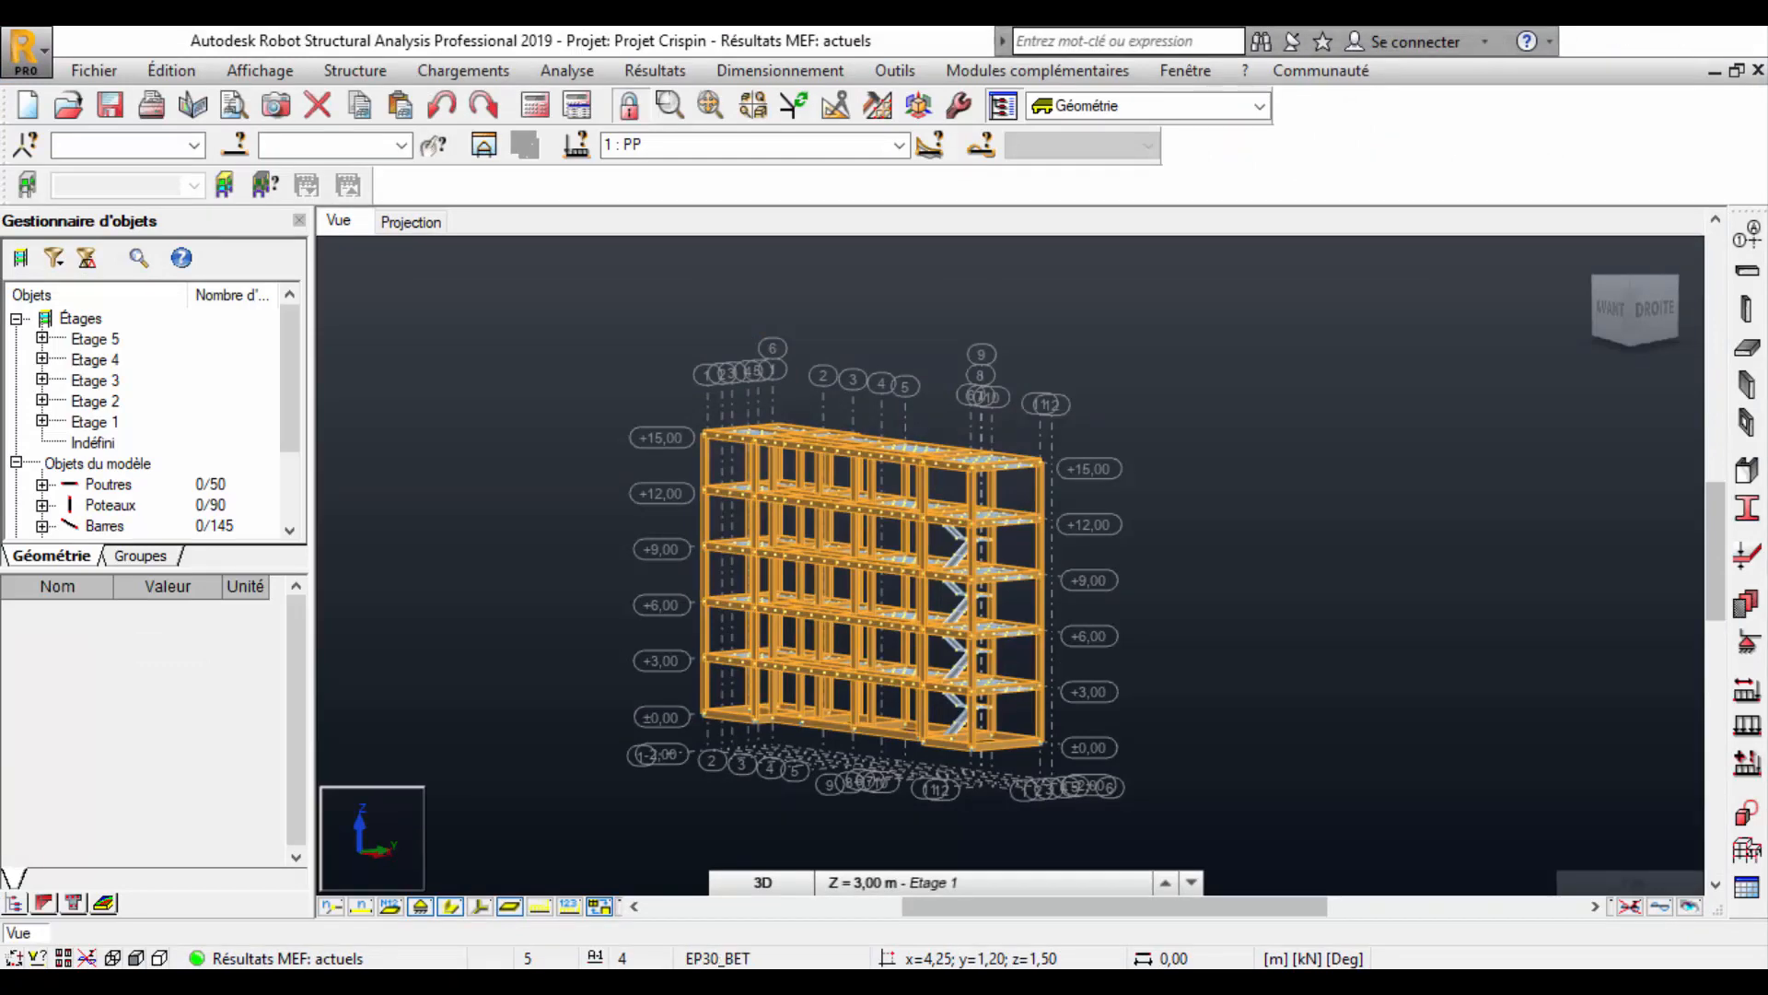
click(799, 963)
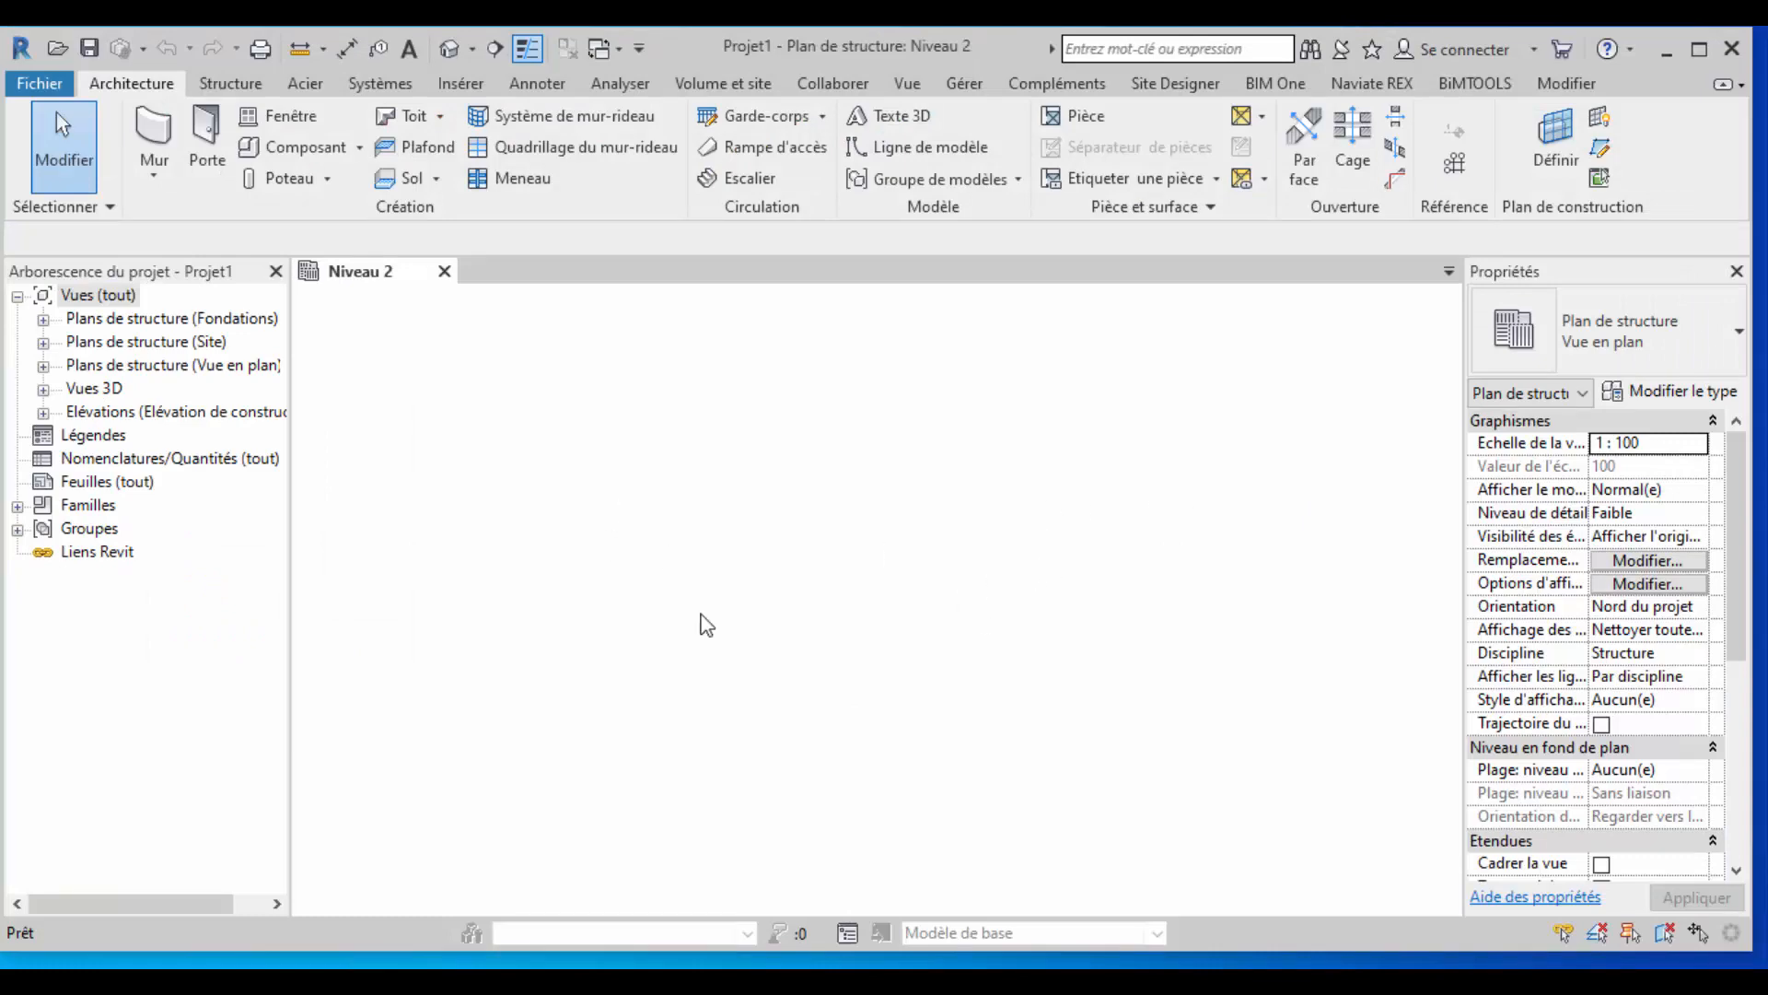
Switch to Robot Structural Analysis and send the model and results to Revit Structure by direct integration, with both analysis and theoretical reinforcement results included.
click(762, 963)
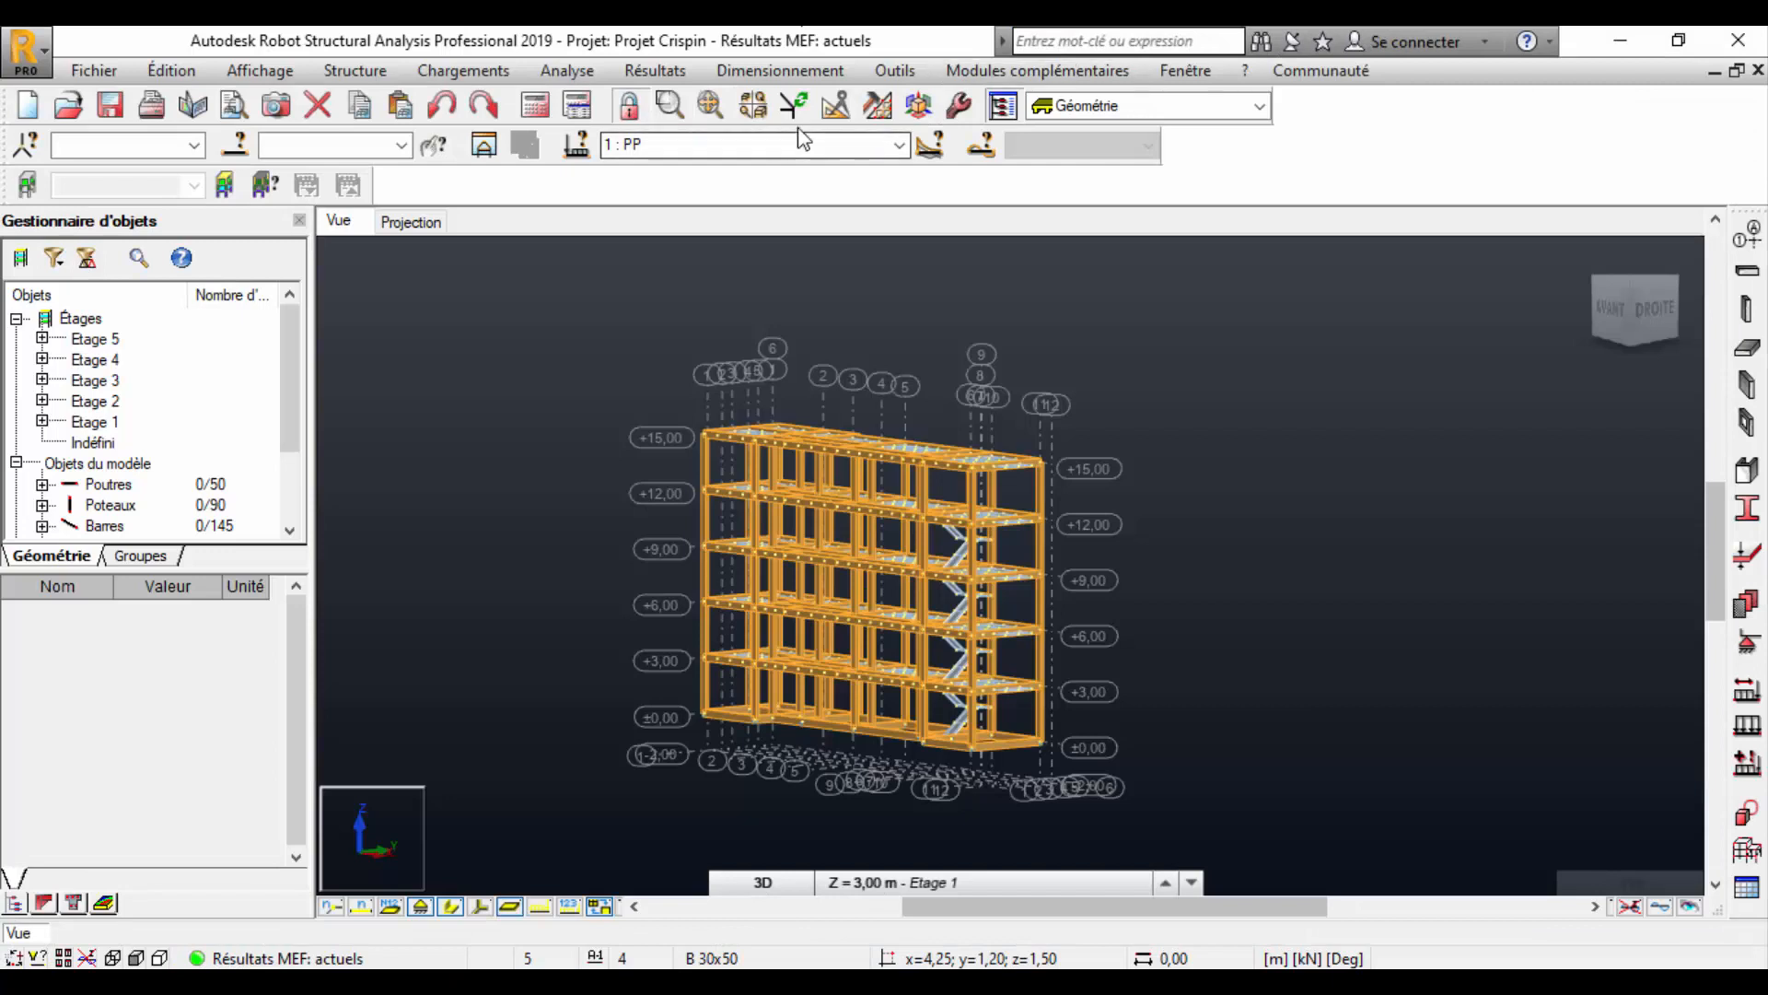
click(1002, 71)
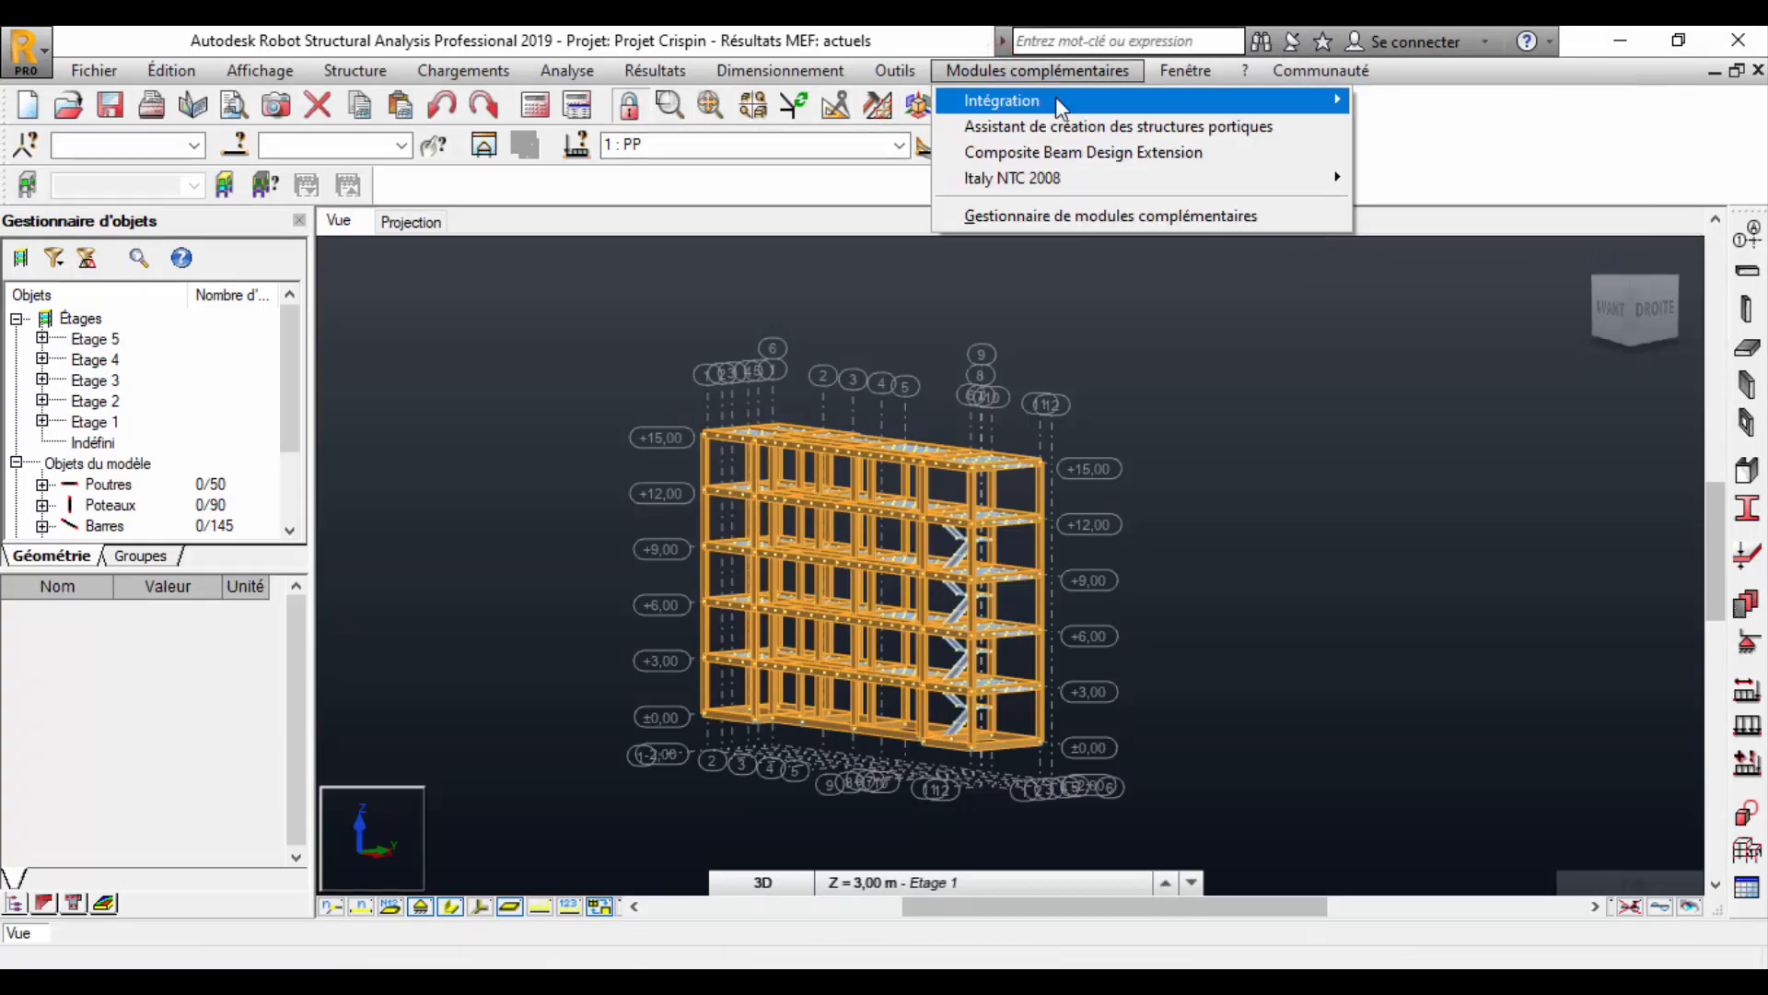
click(1120, 102)
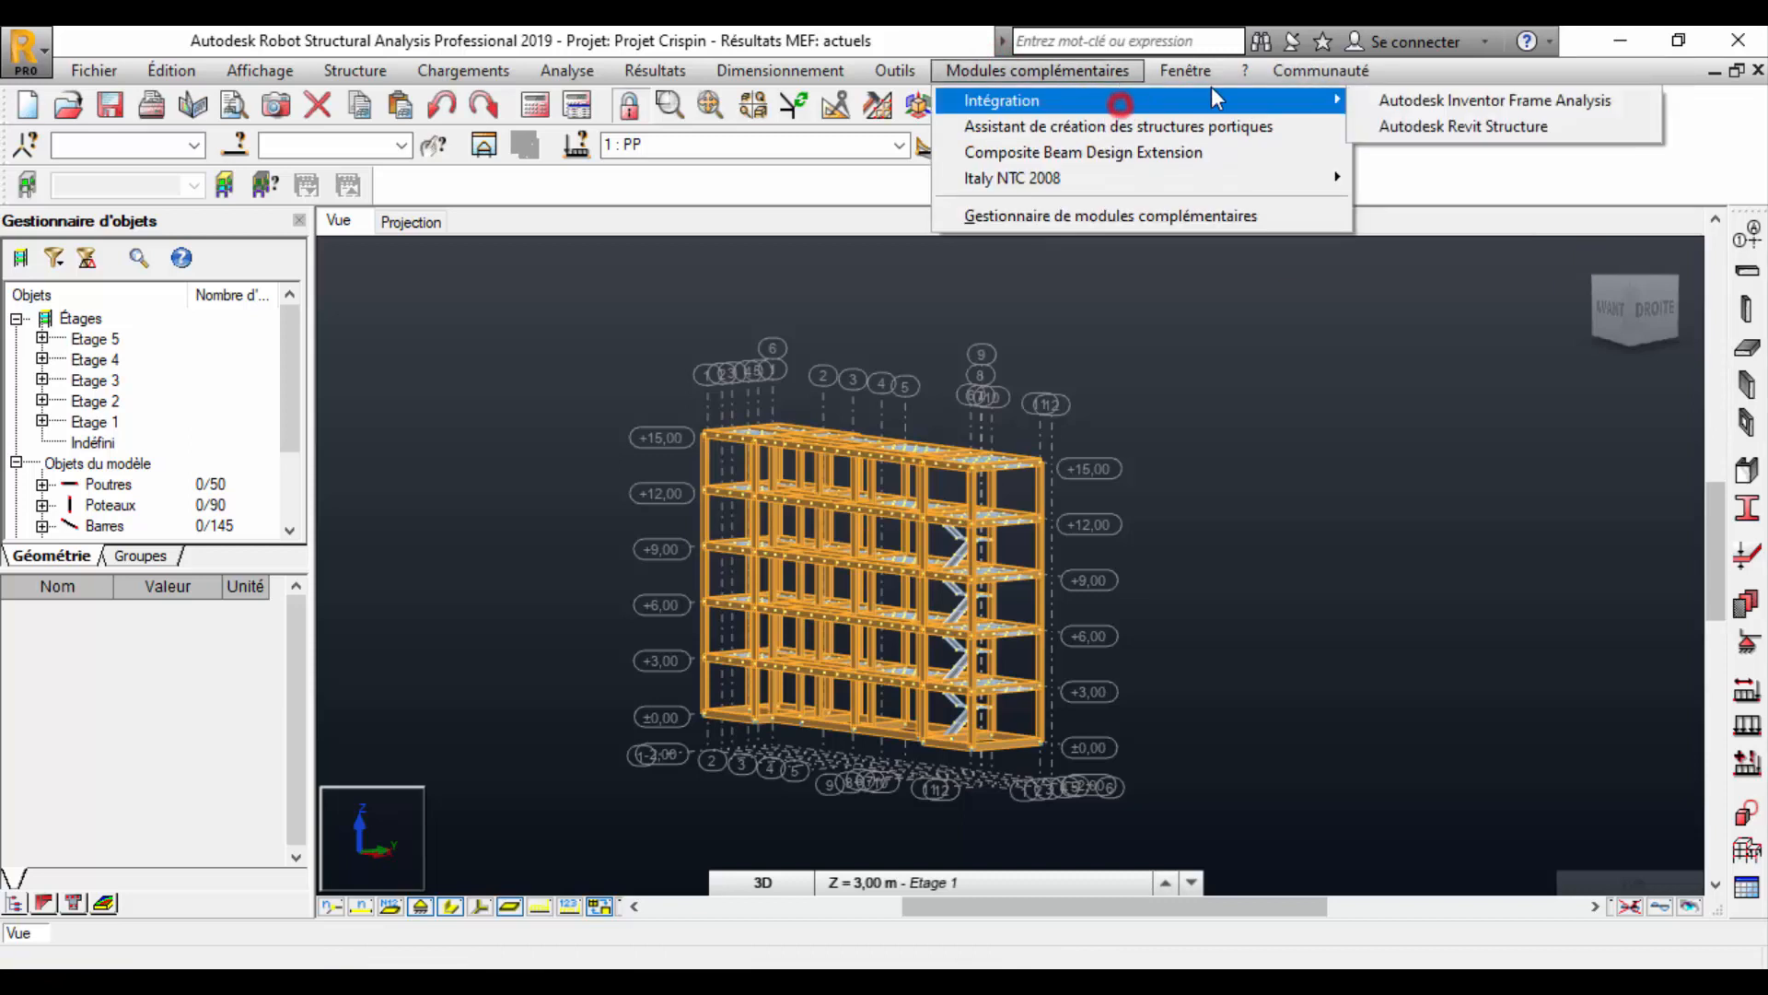
click(1393, 136)
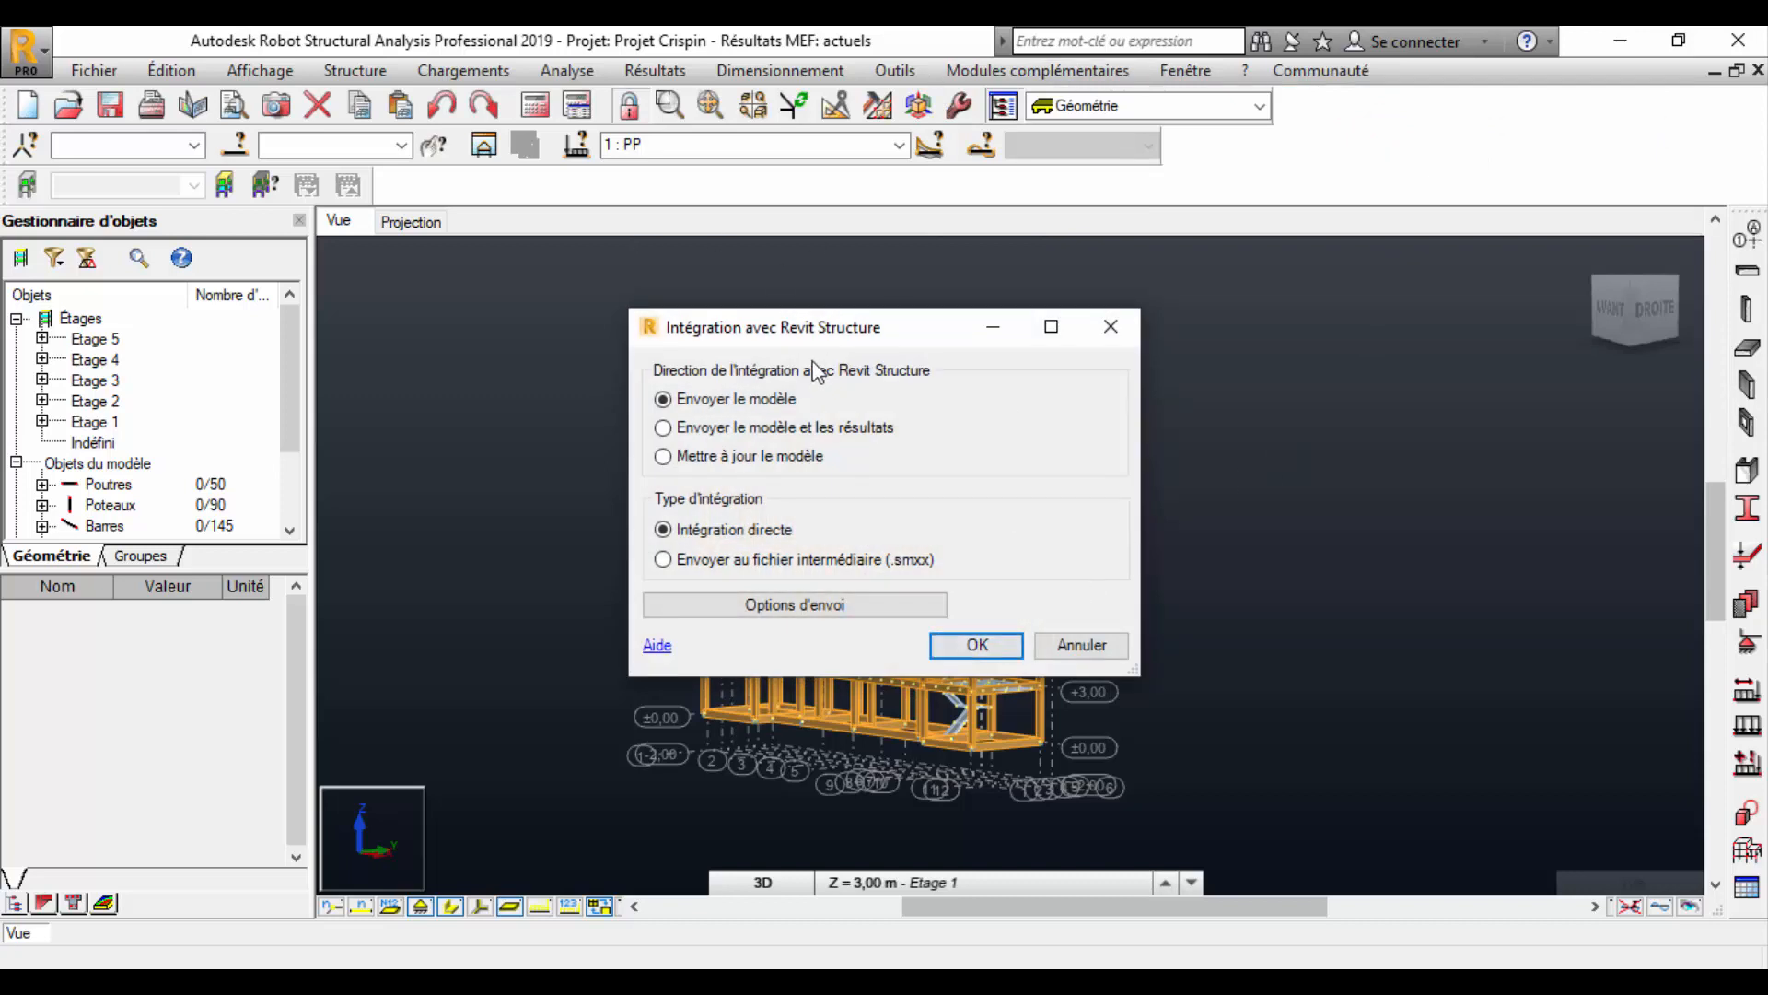
drag(811, 336, 763, 250)
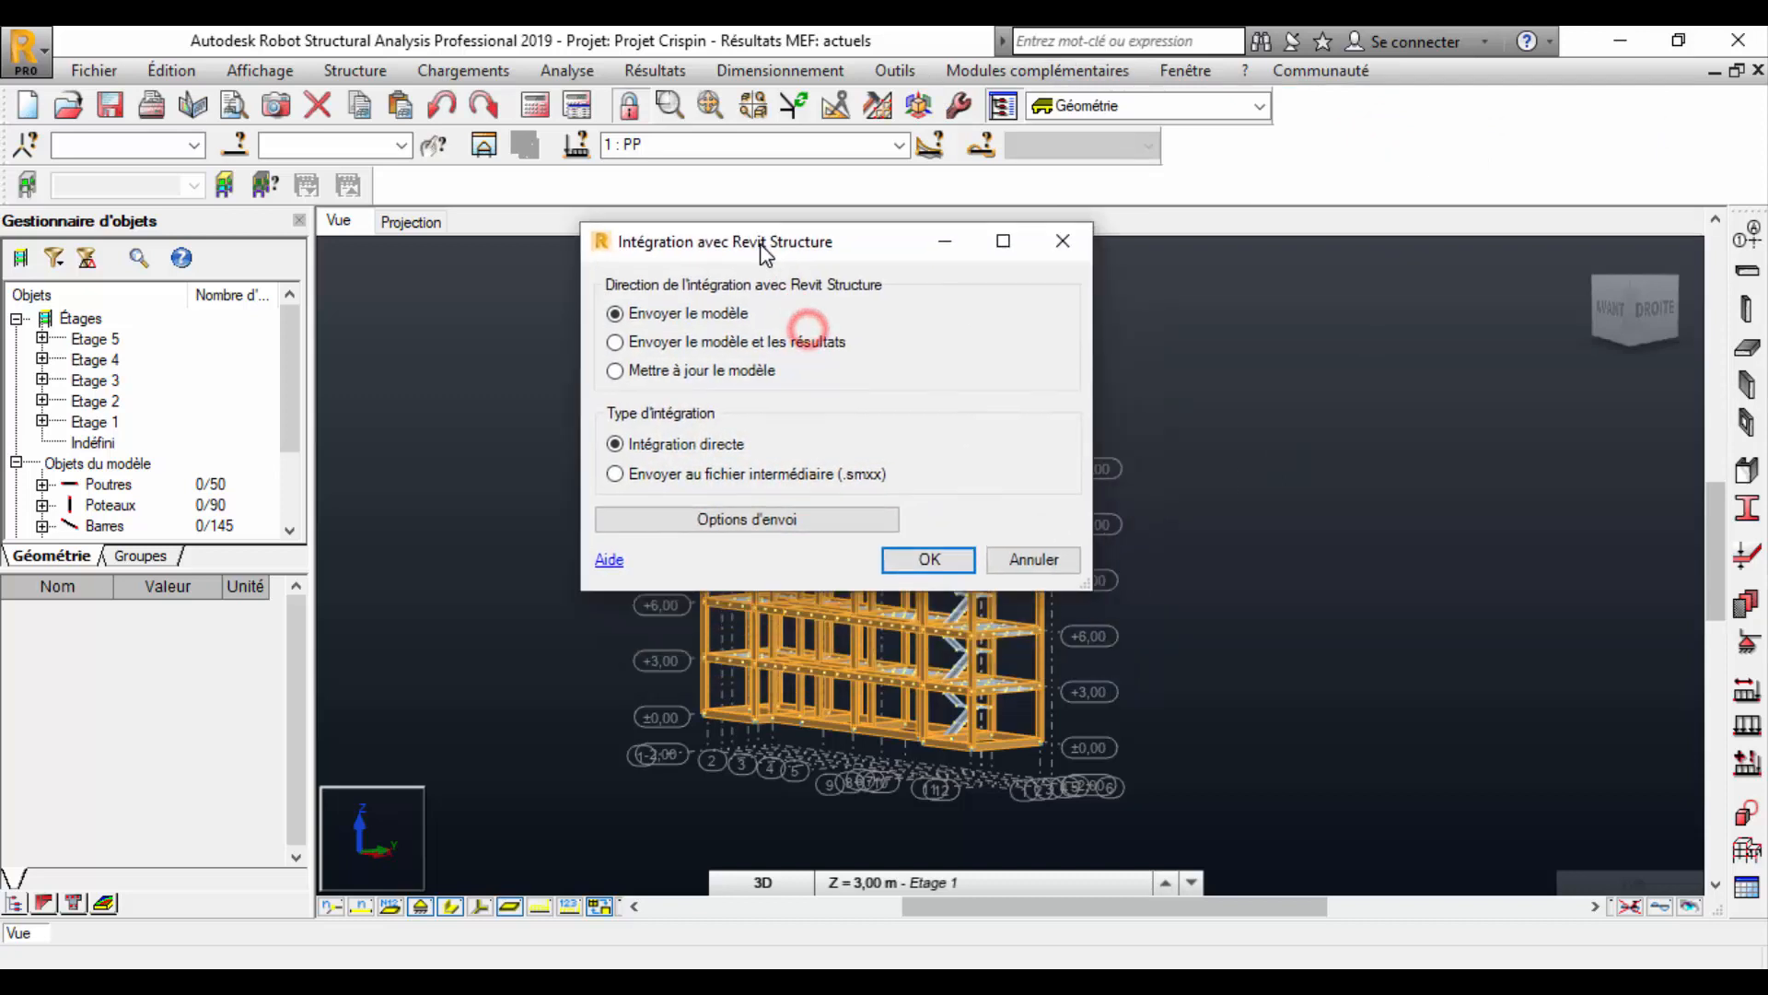
click(682, 346)
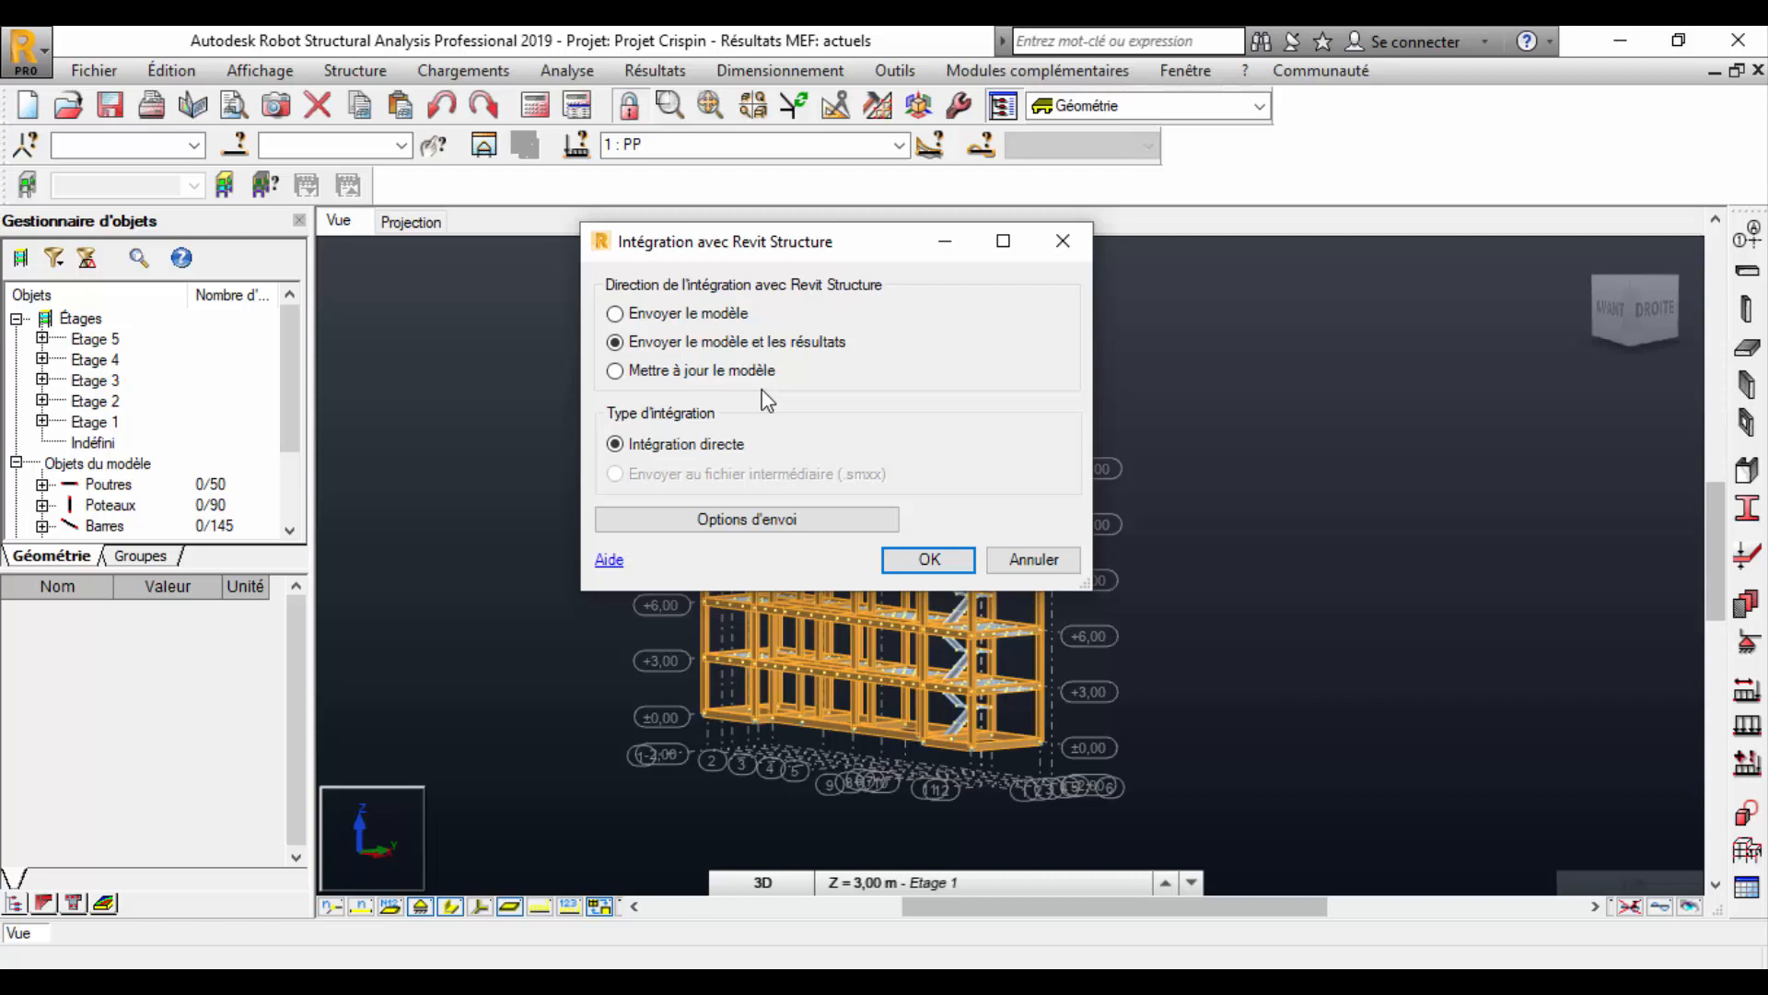
click(931, 561)
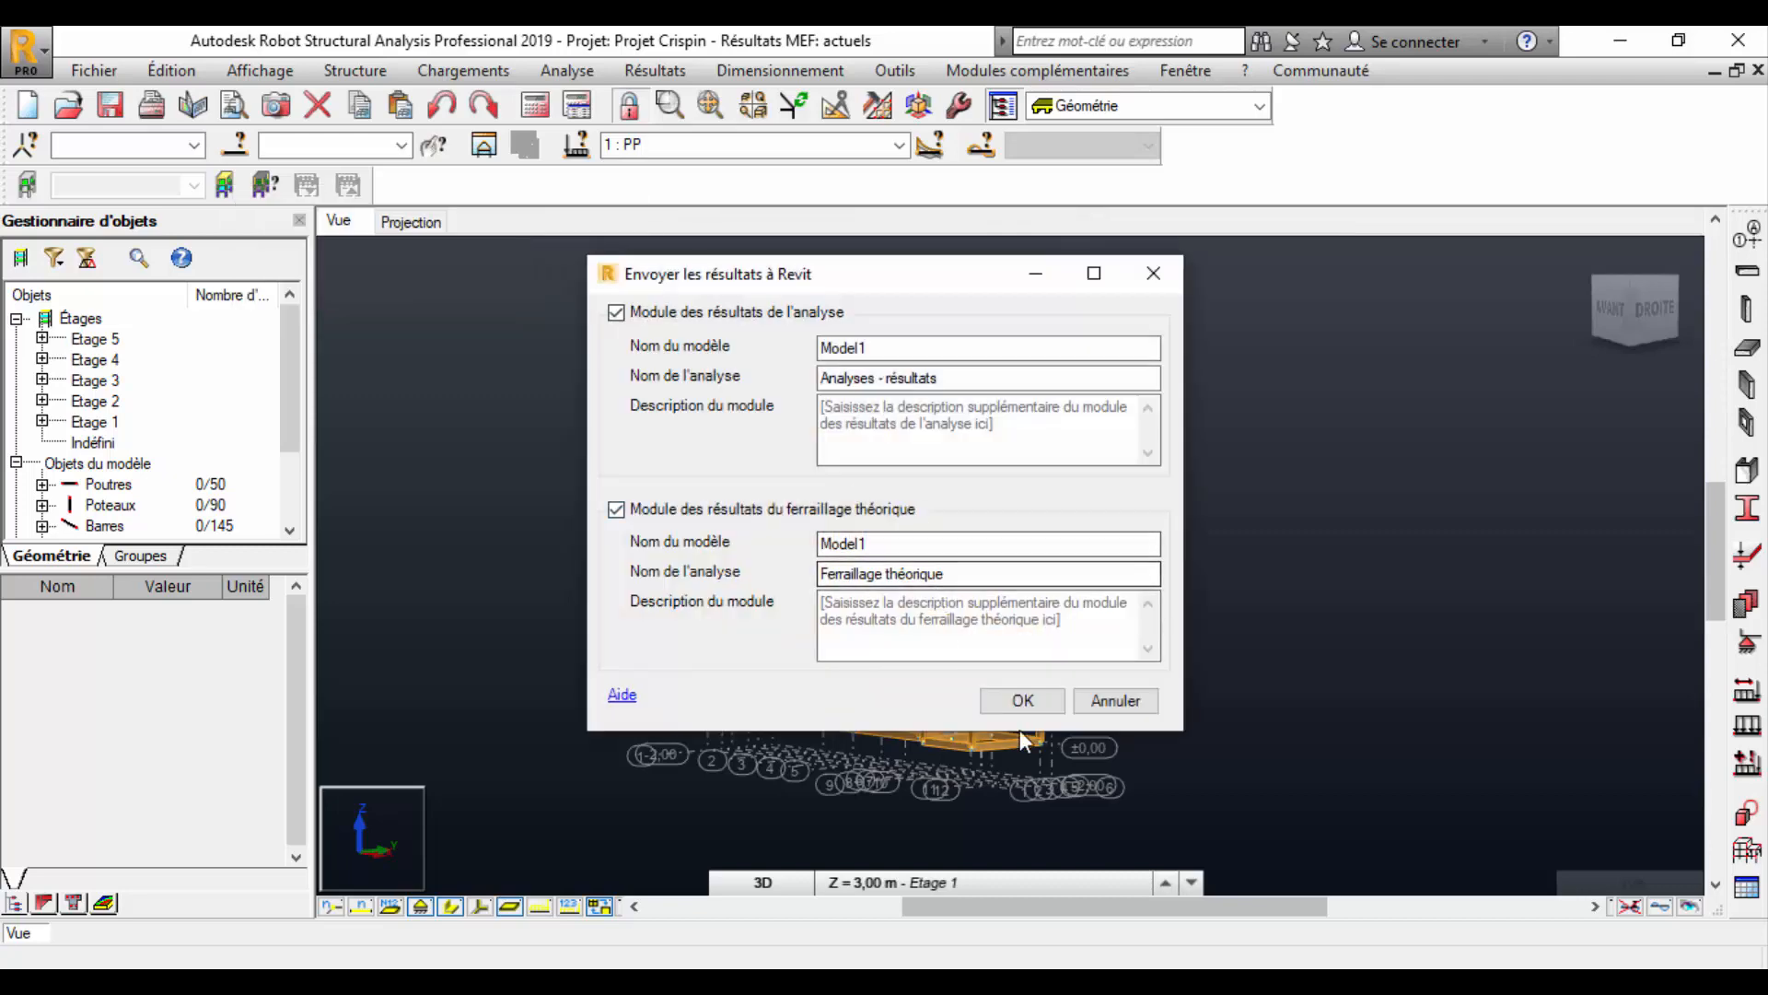
click(1023, 700)
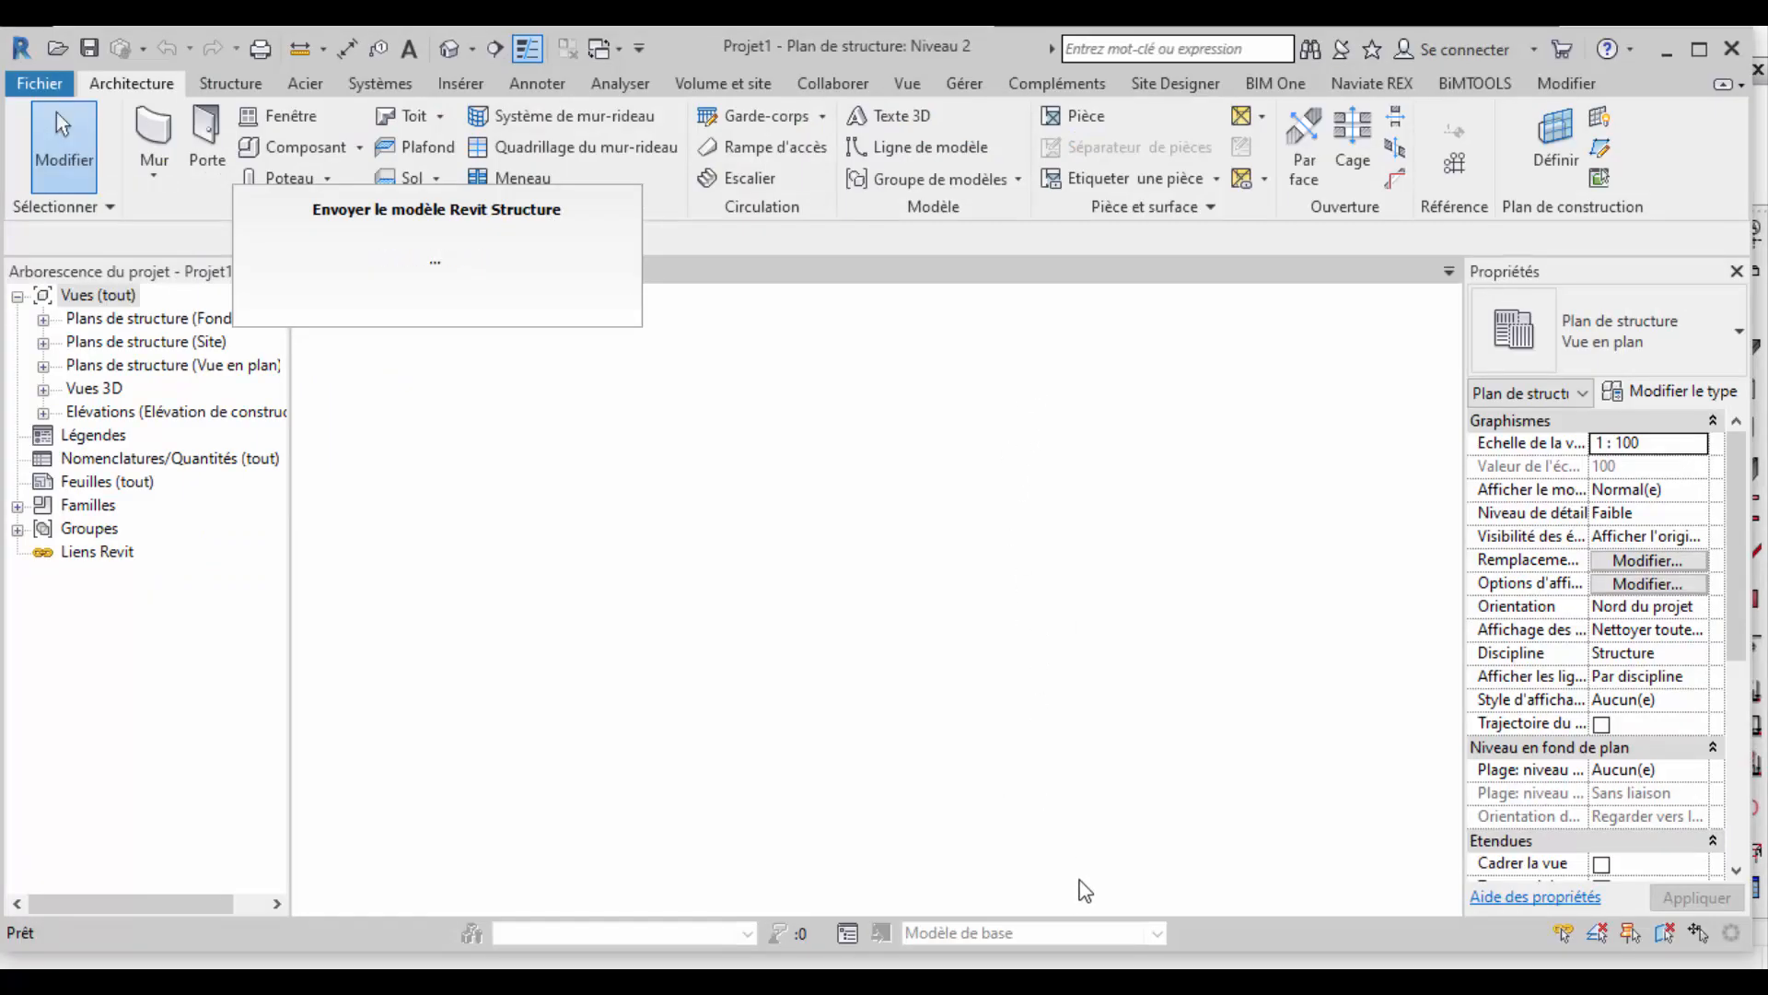
Return to the transfer's warning list in Robot Structural Analysis and review its warnings and messages.
click(1006, 980)
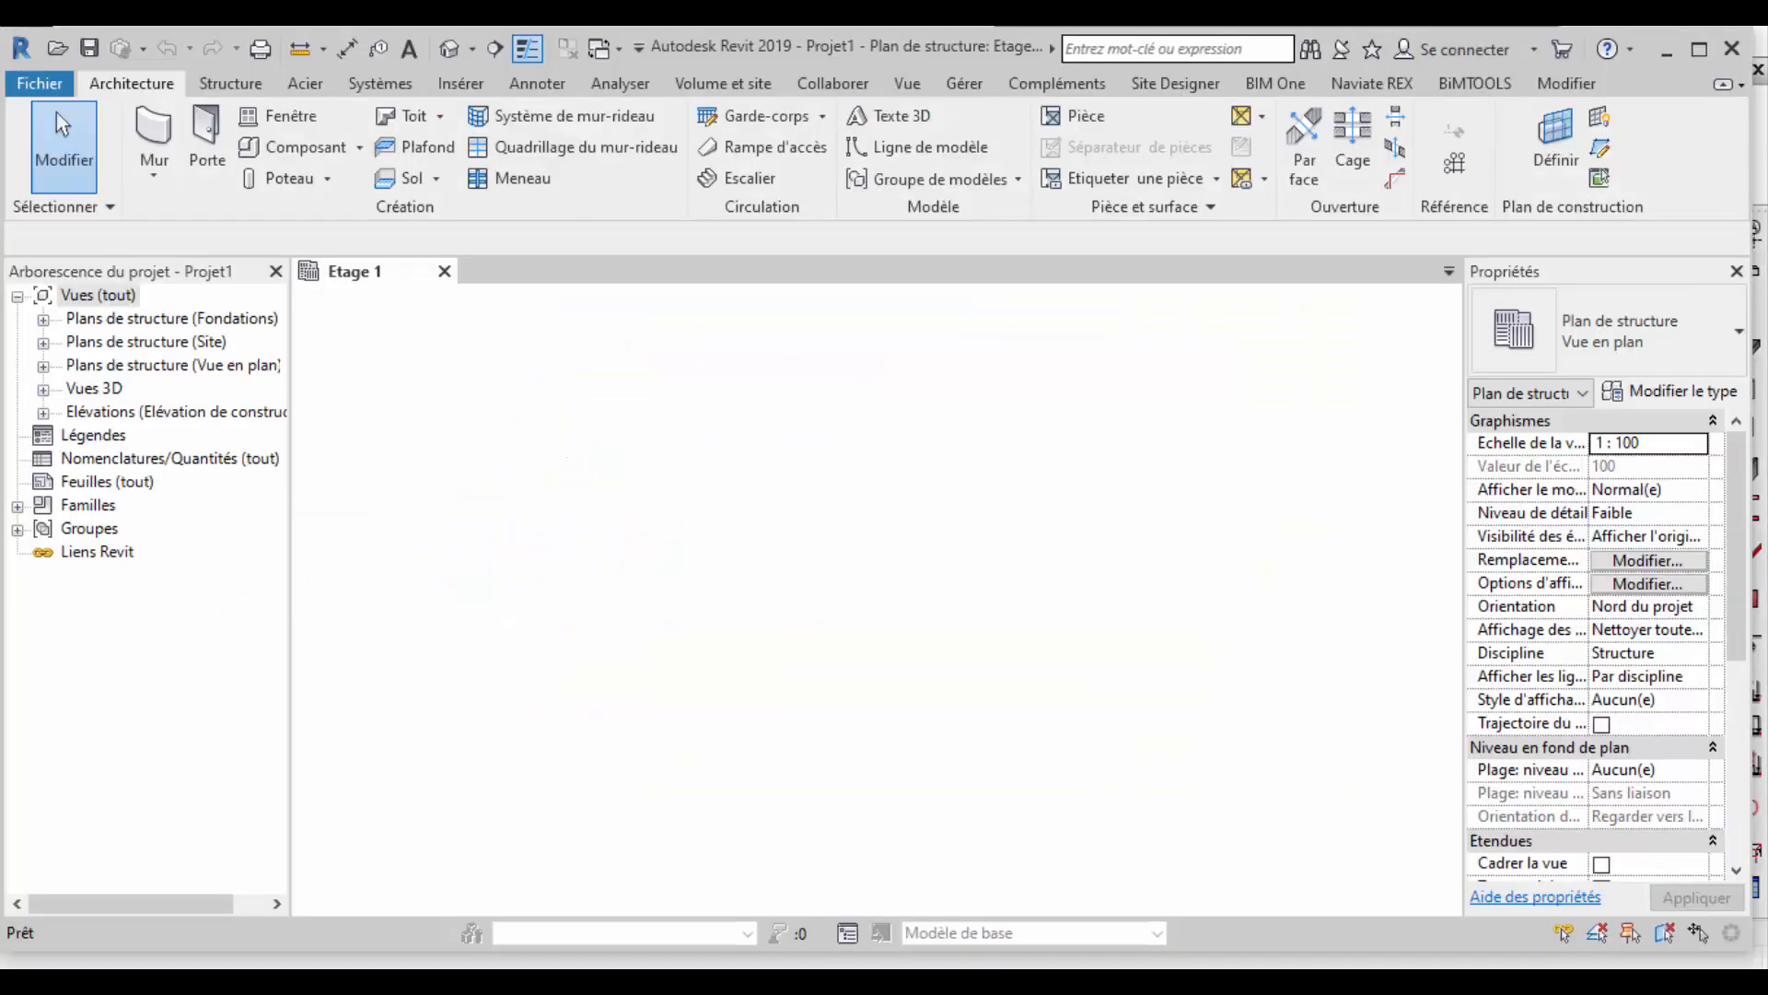
click(773, 525)
mouse_move(822, 962)
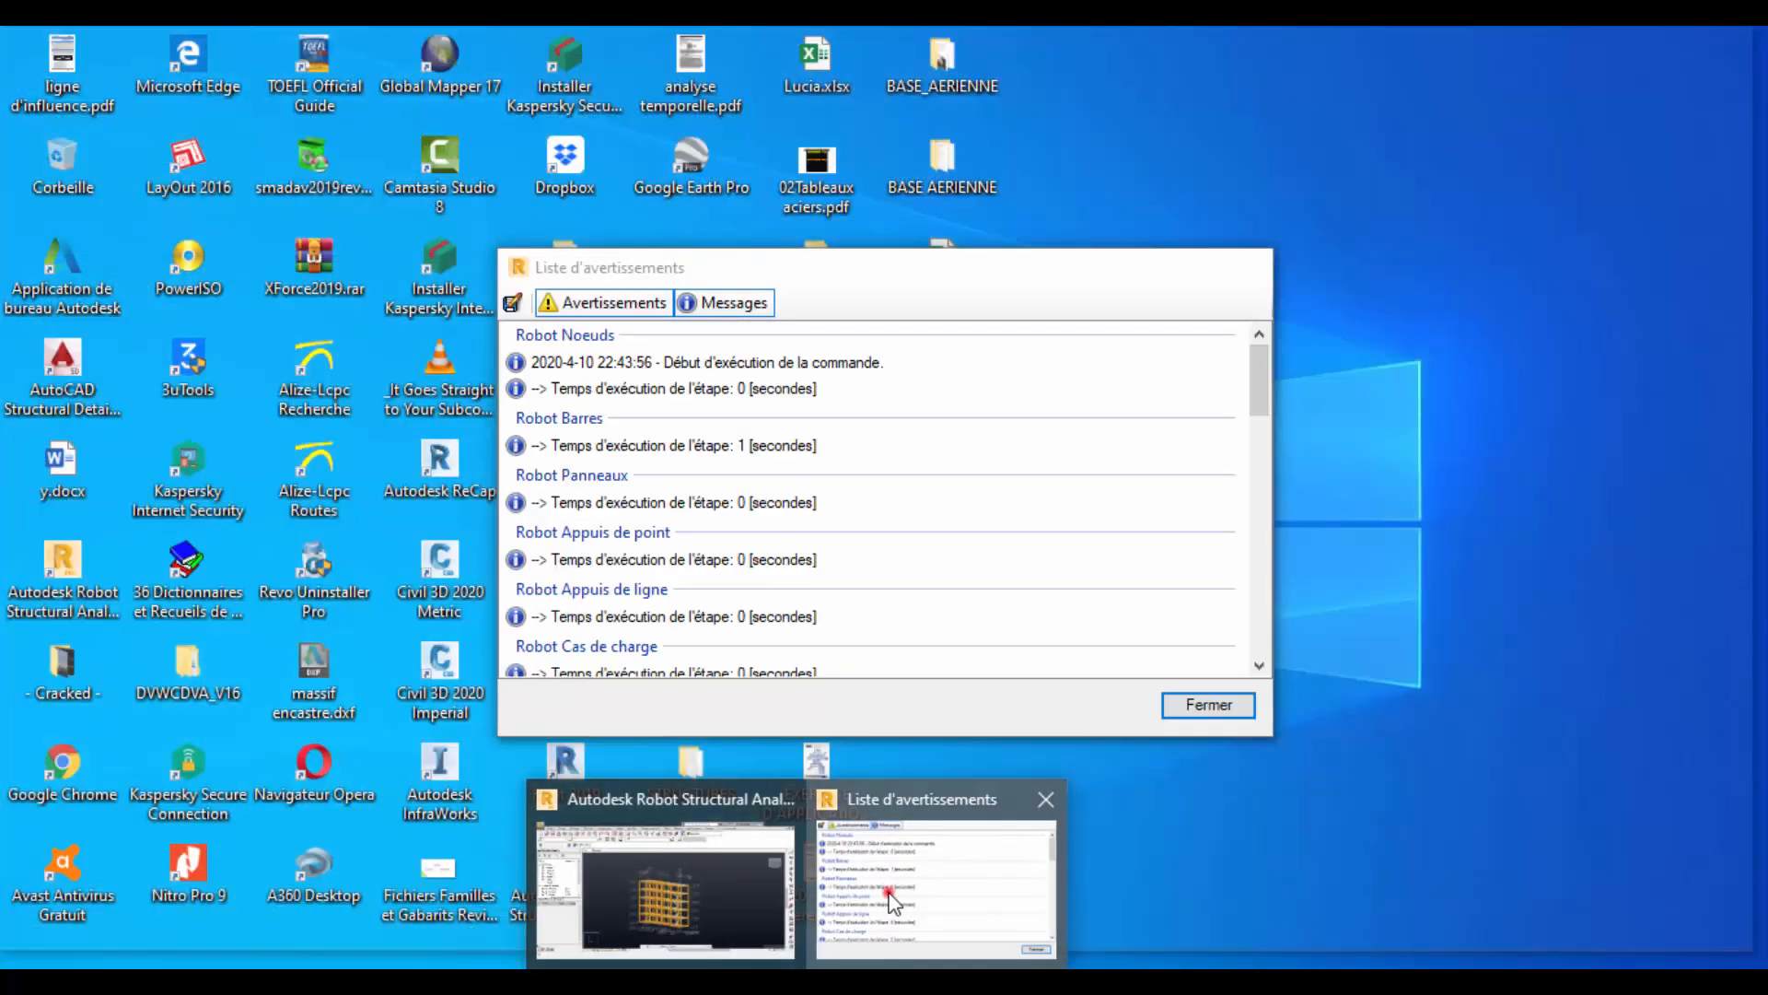
click(888, 900)
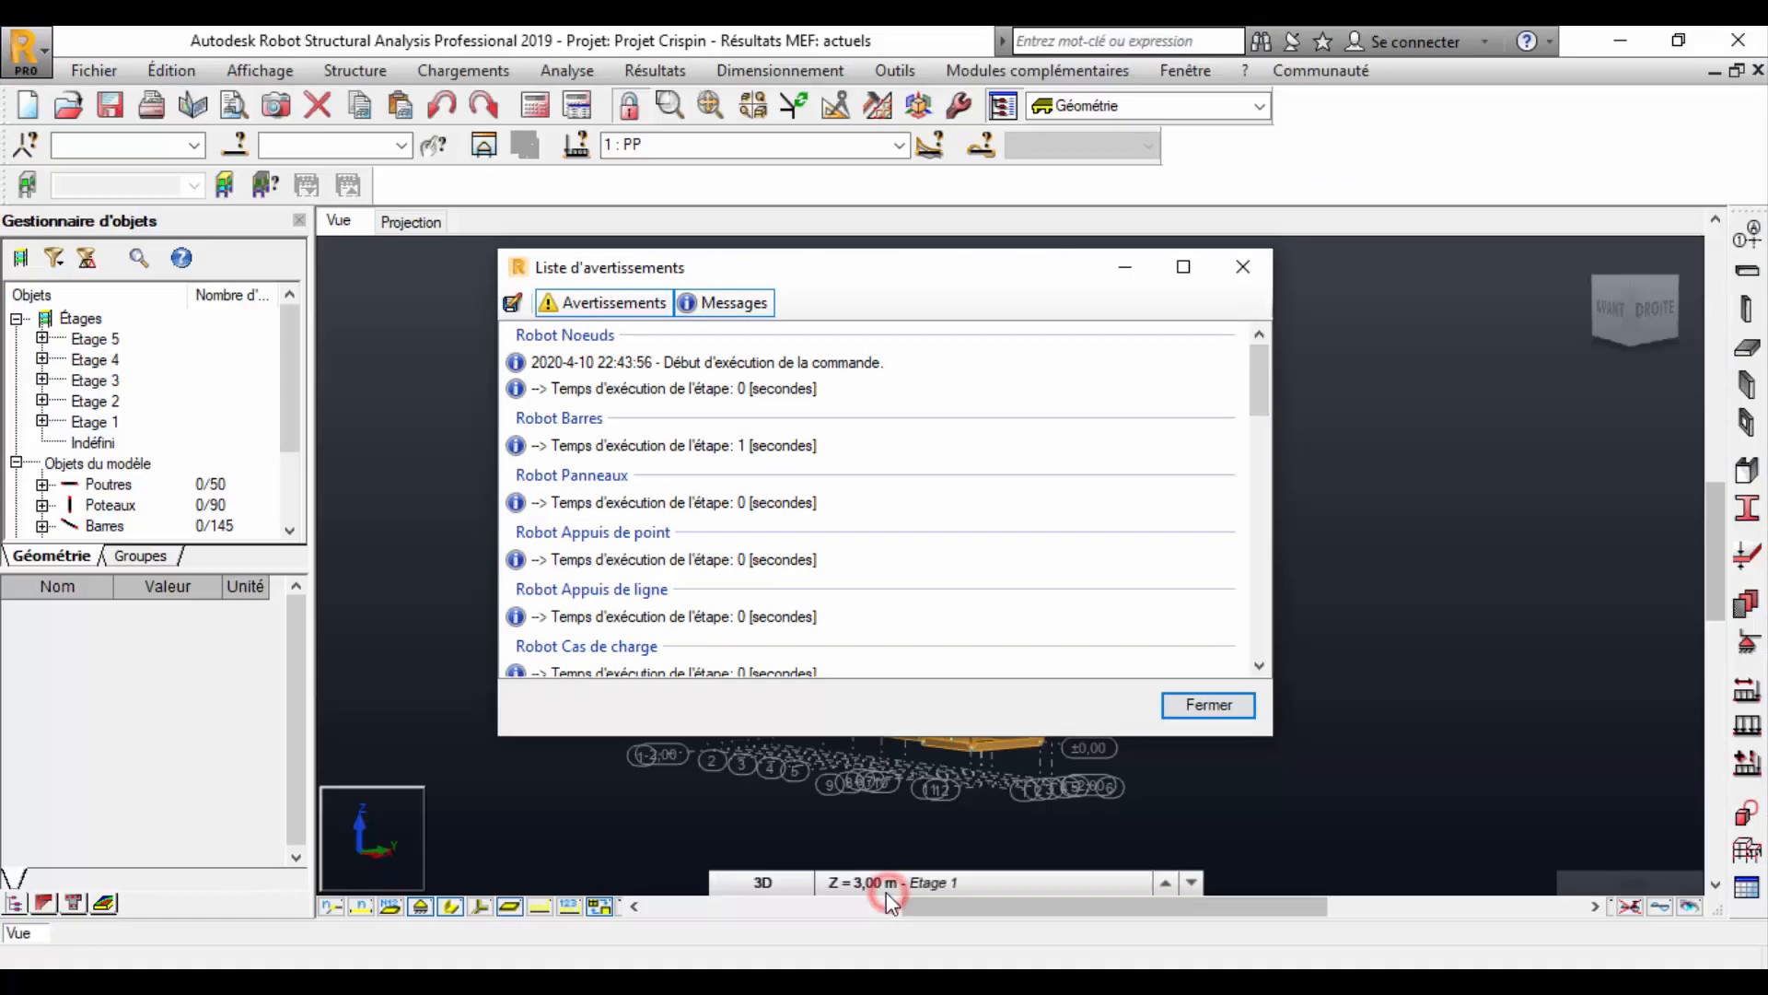
click(723, 299)
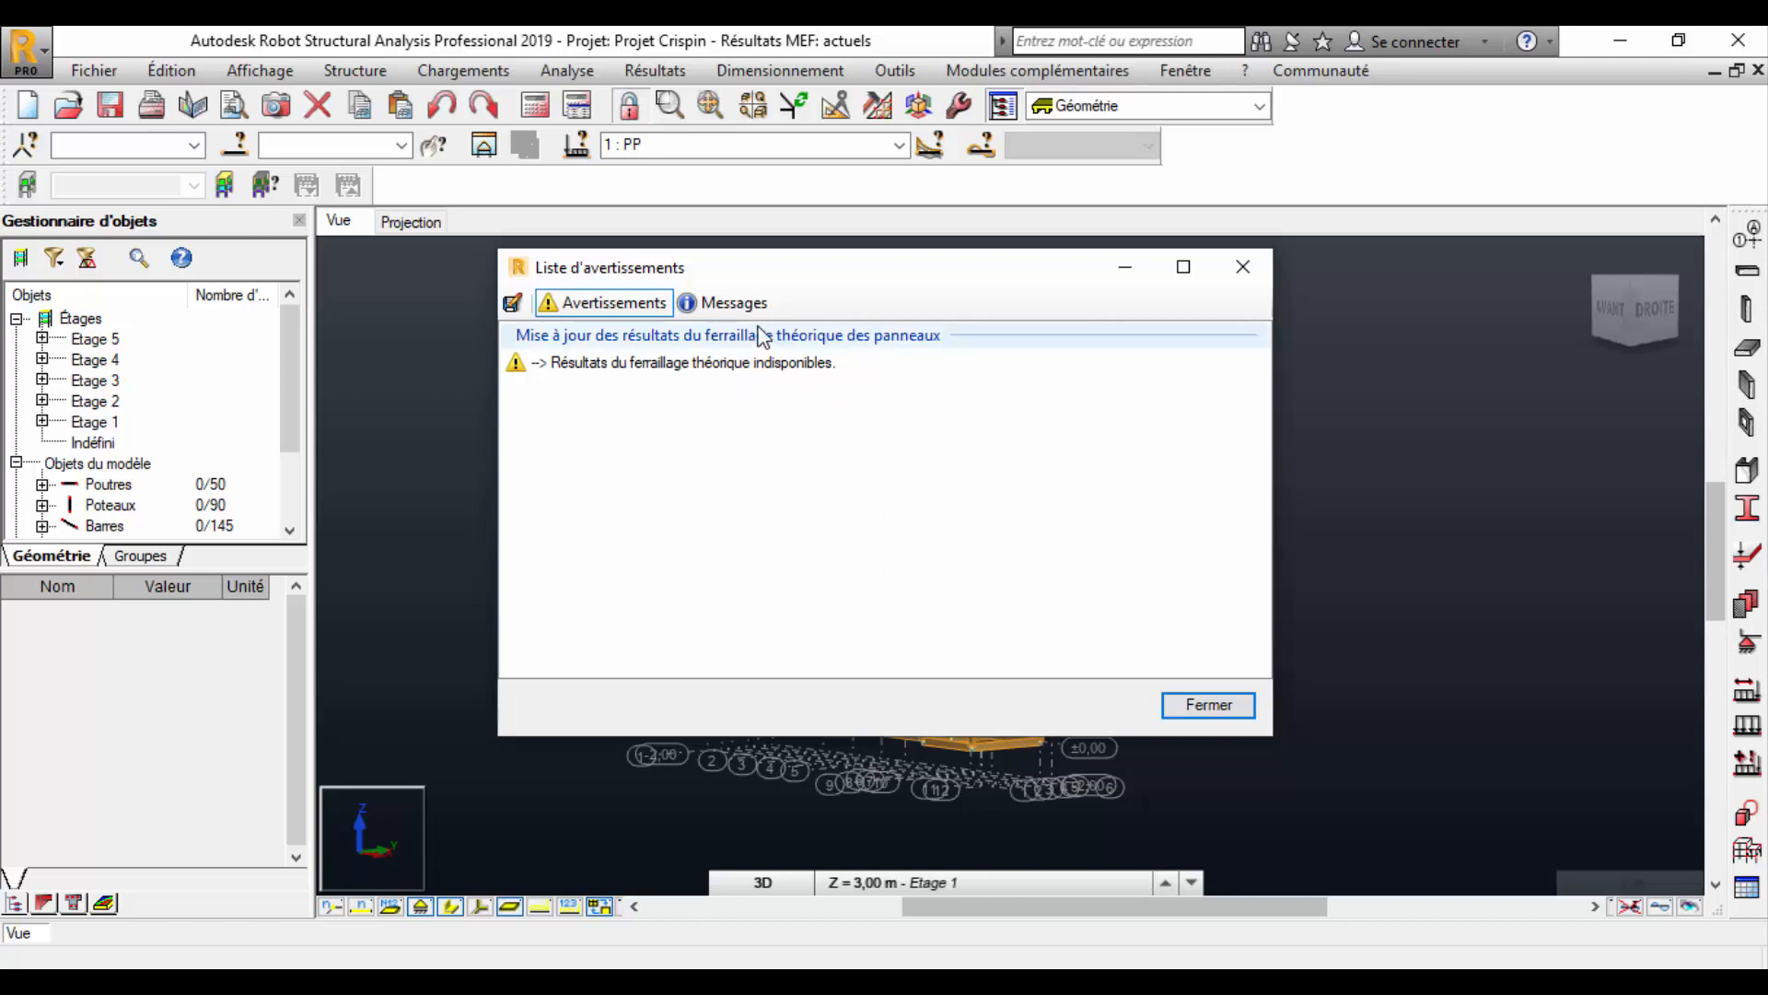
click(728, 302)
click(619, 302)
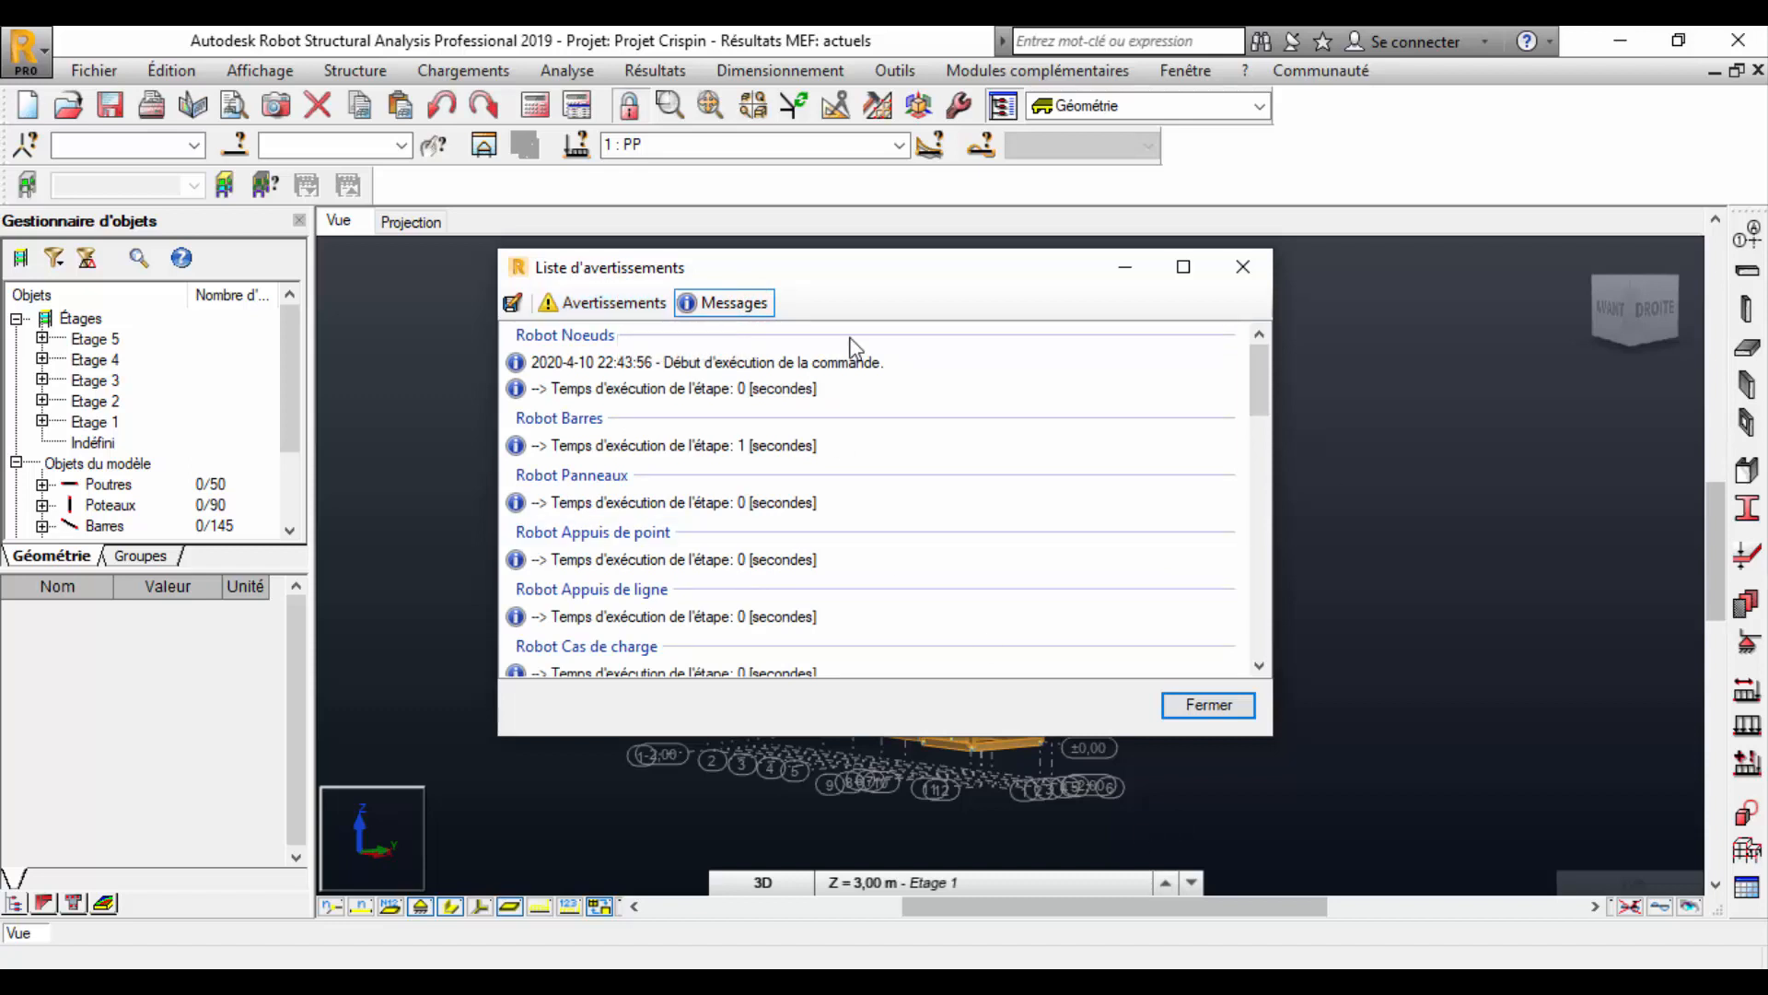
click(700, 302)
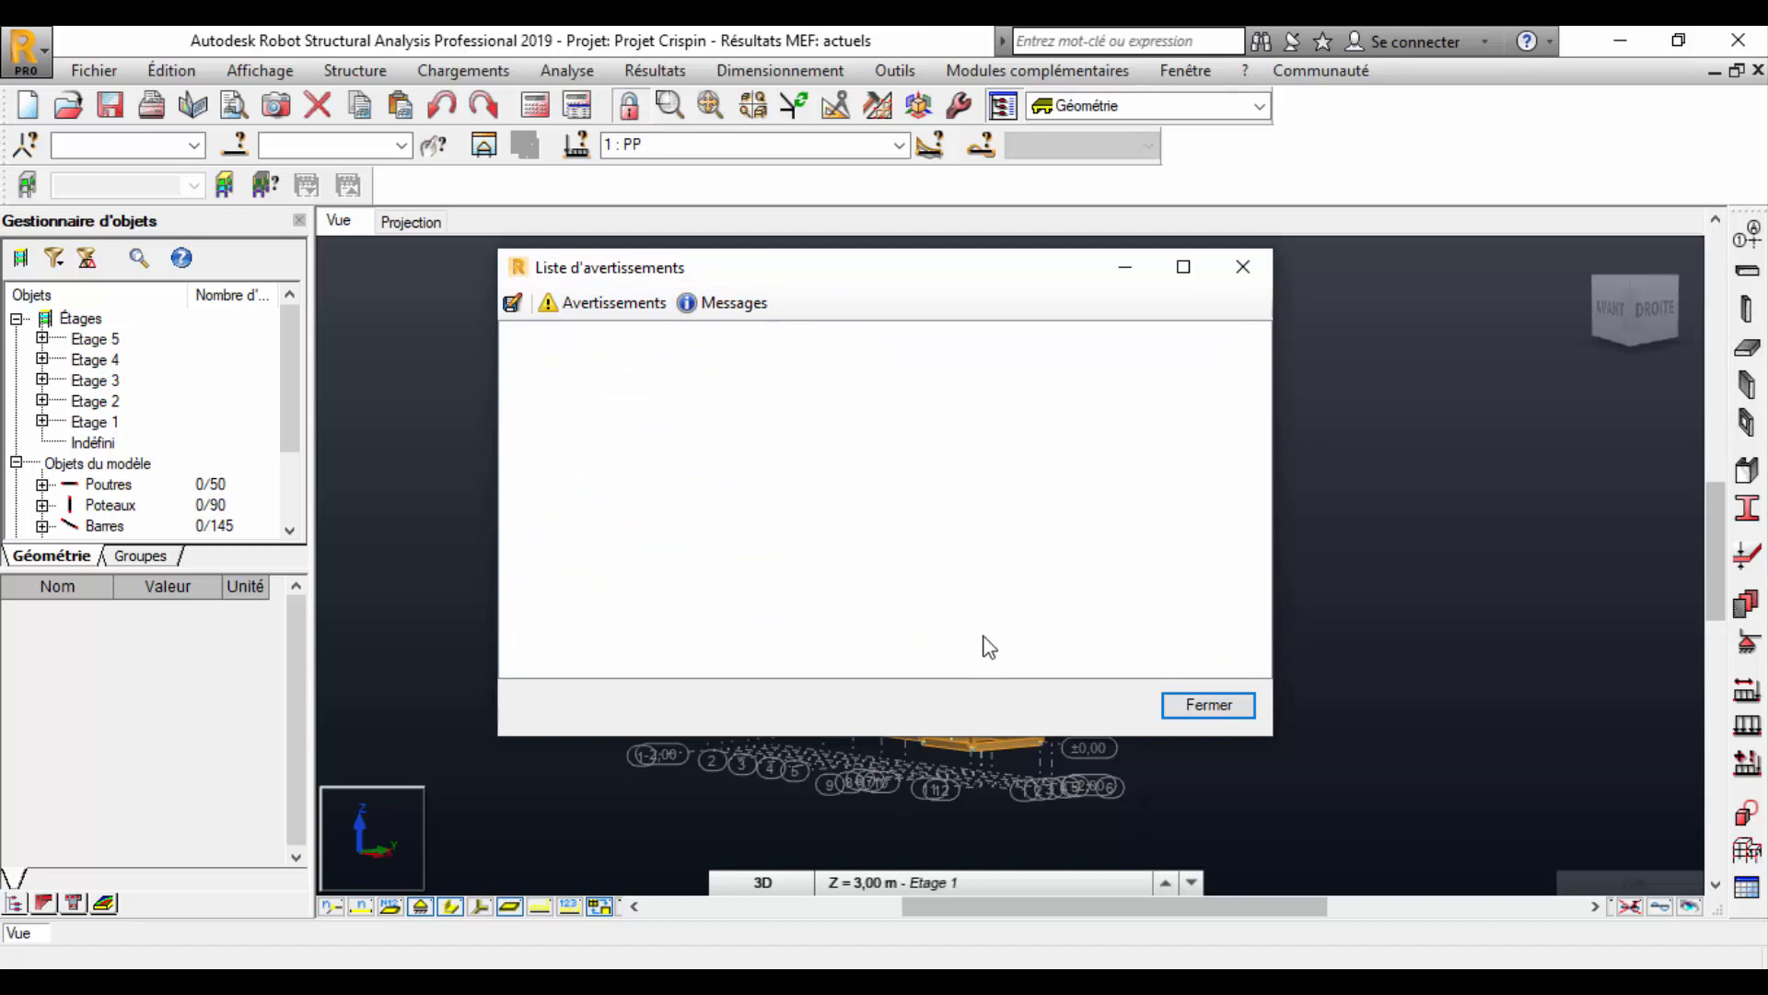
Close the transfer's warning list and switch to Revit to examine the transferred Etage 1 structural plan.
click(1197, 699)
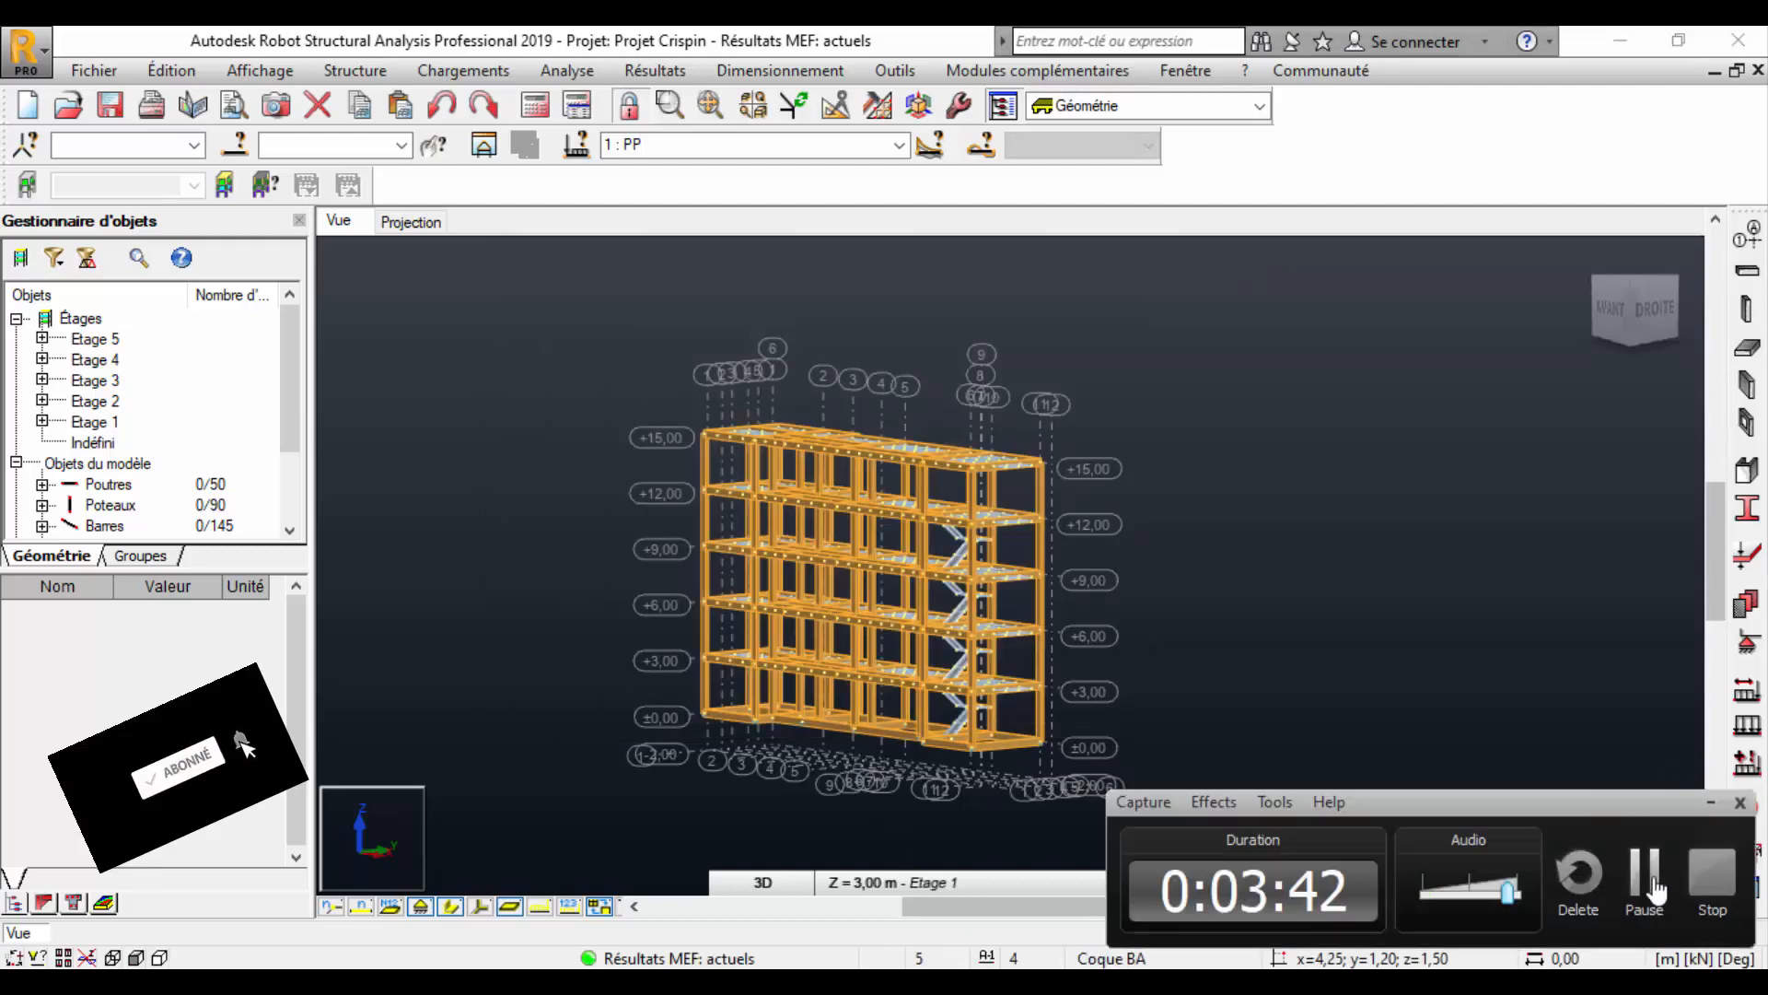
click(1649, 880)
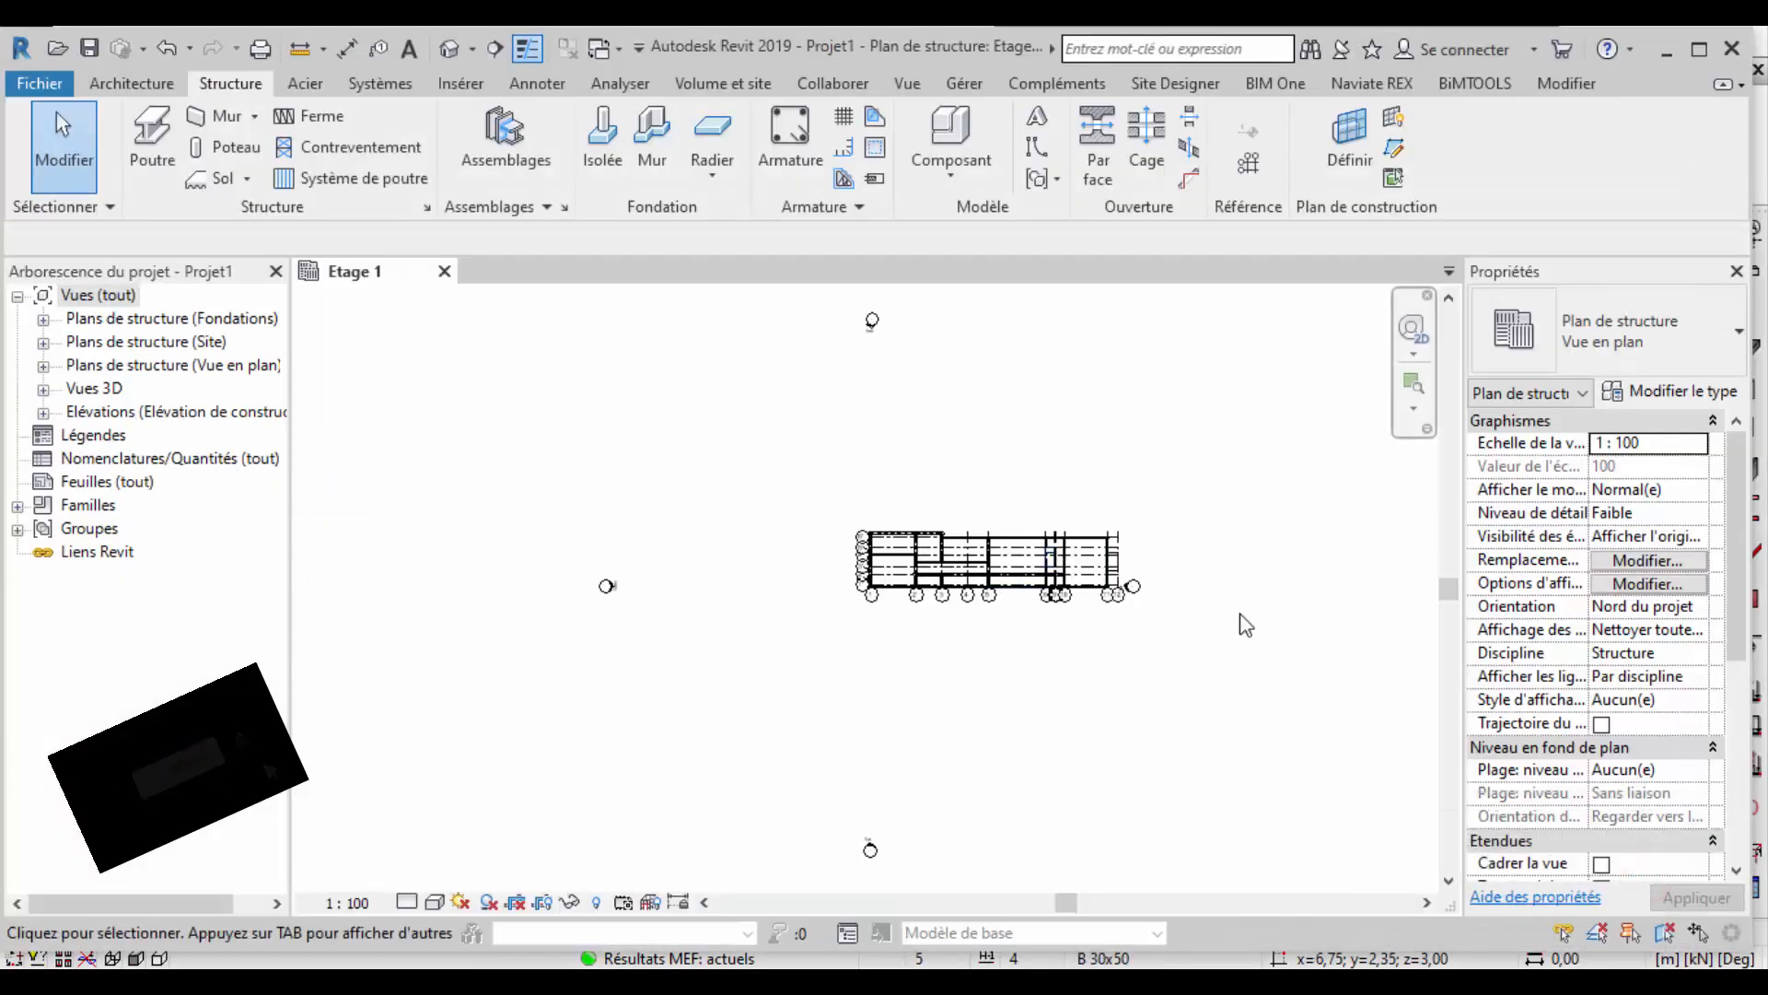
click(1308, 531)
scroll(1105, 534, up, 10)
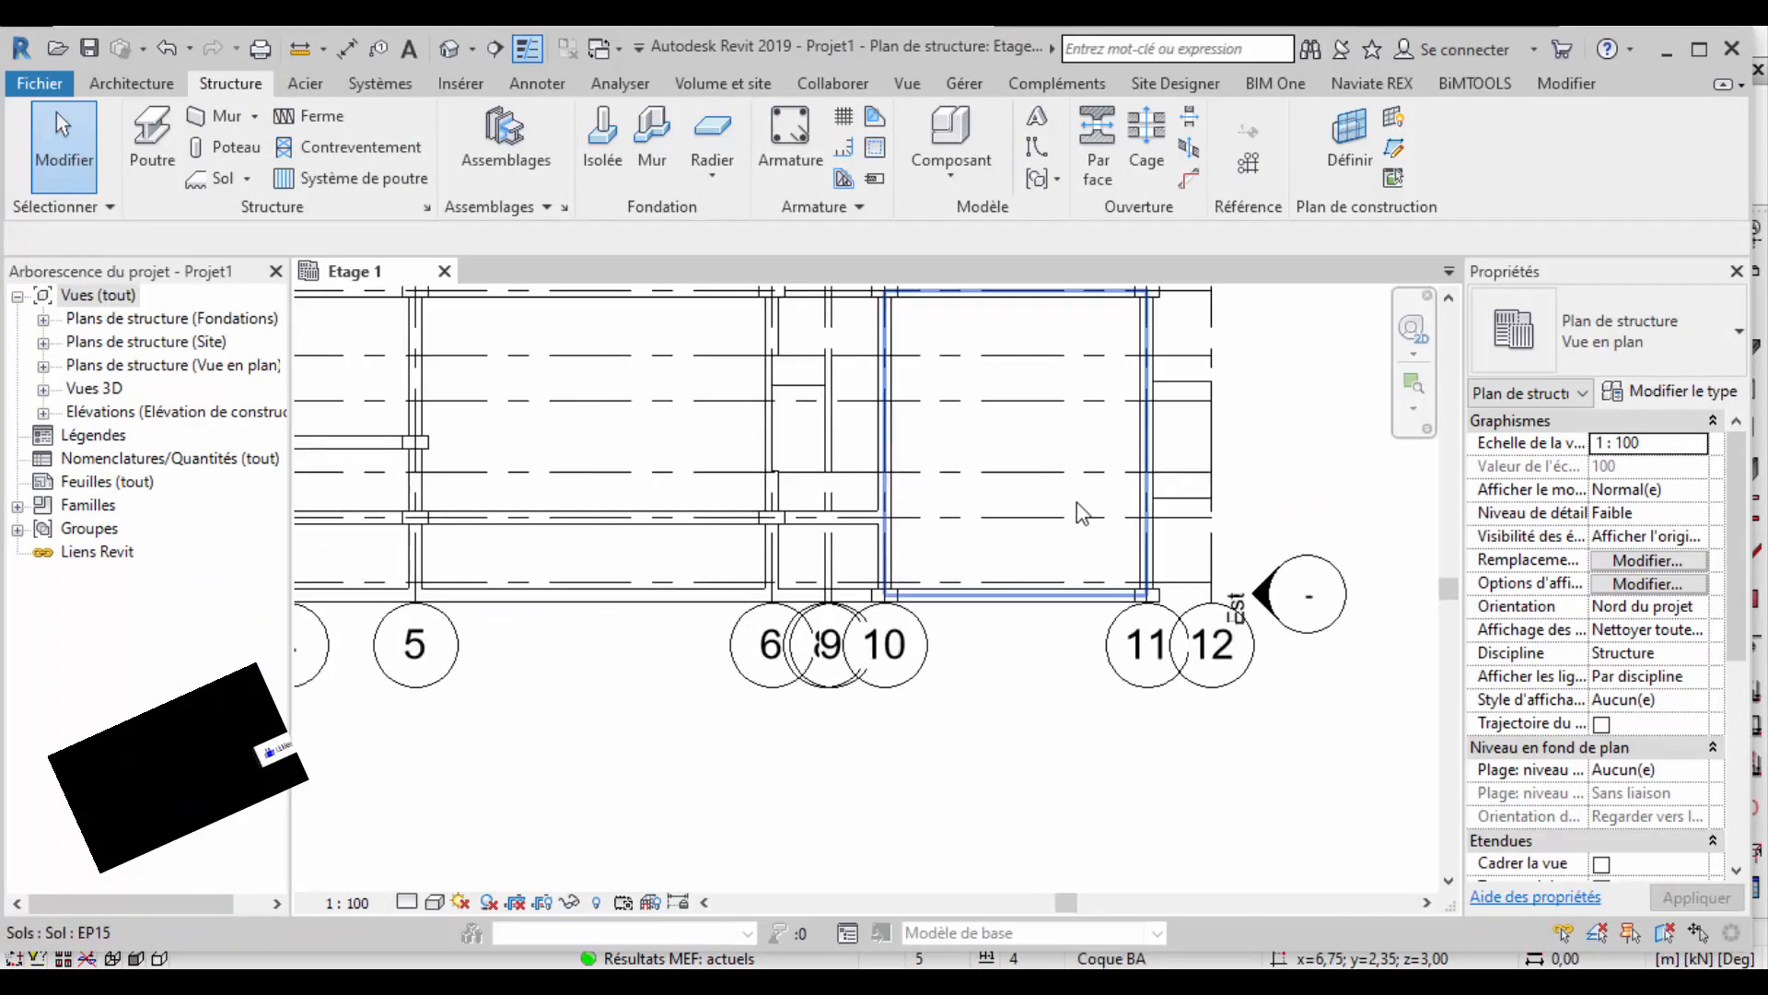
scroll(1164, 504, up, 3)
scroll(1277, 534, down, 10)
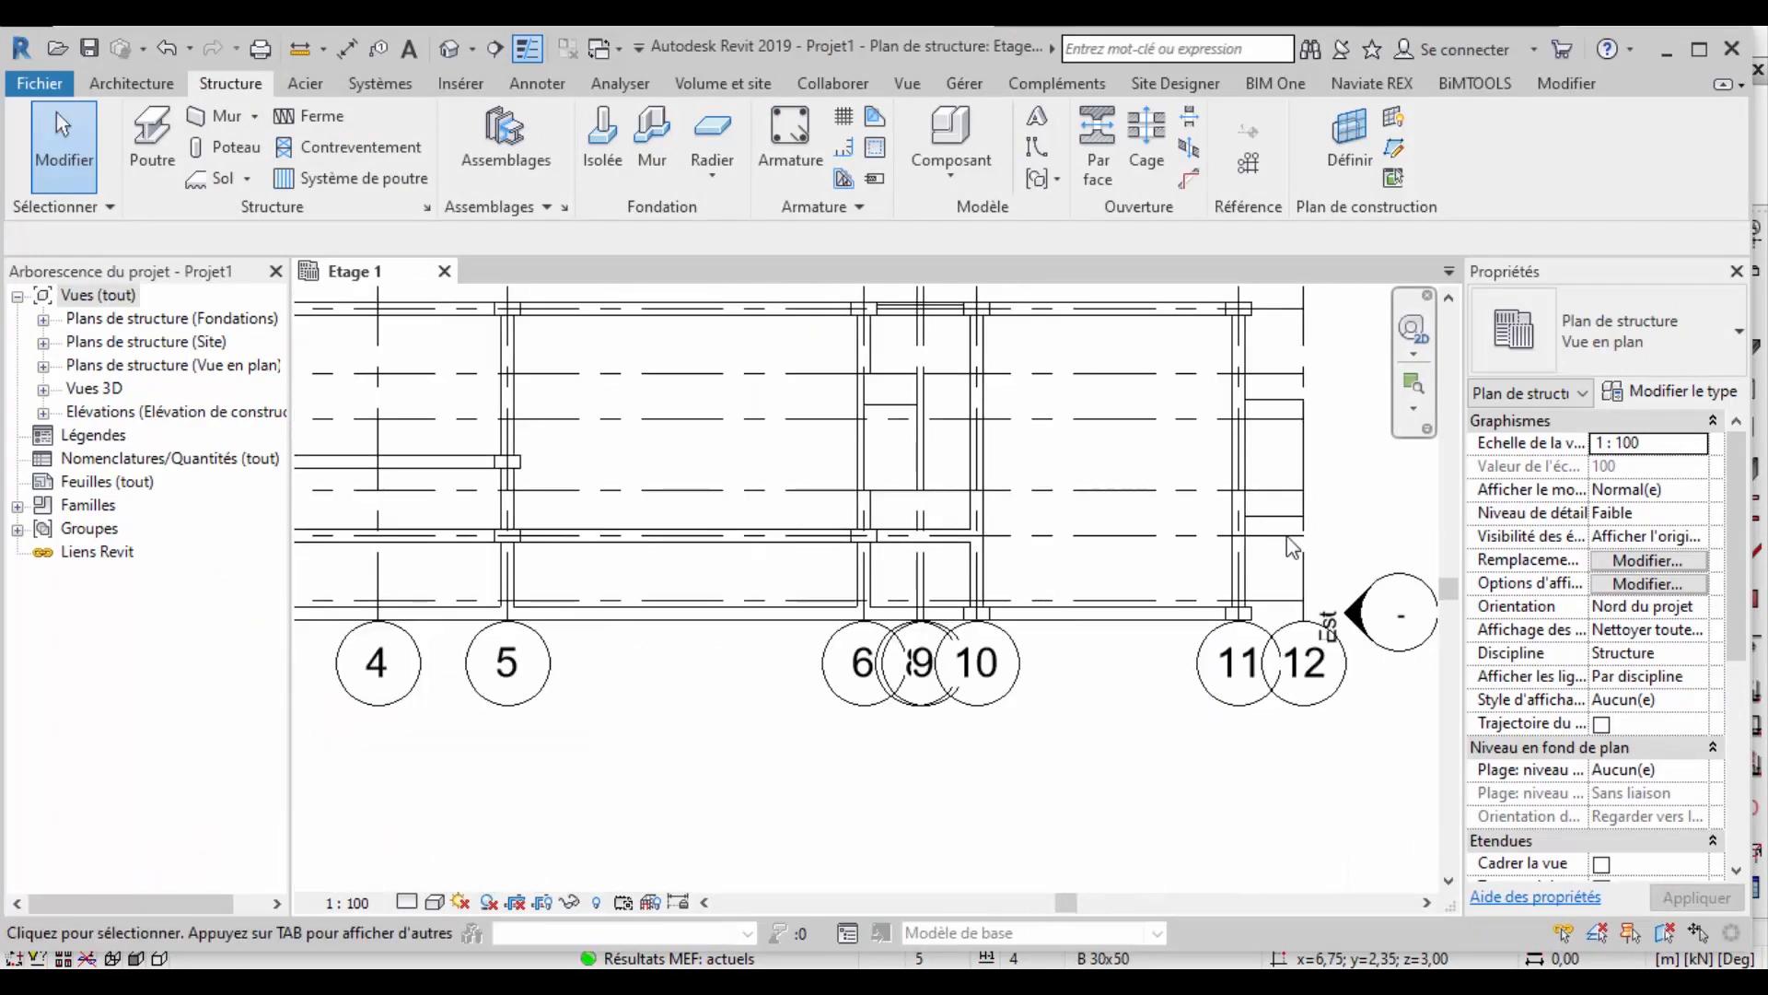
scroll(1031, 502, up, 8)
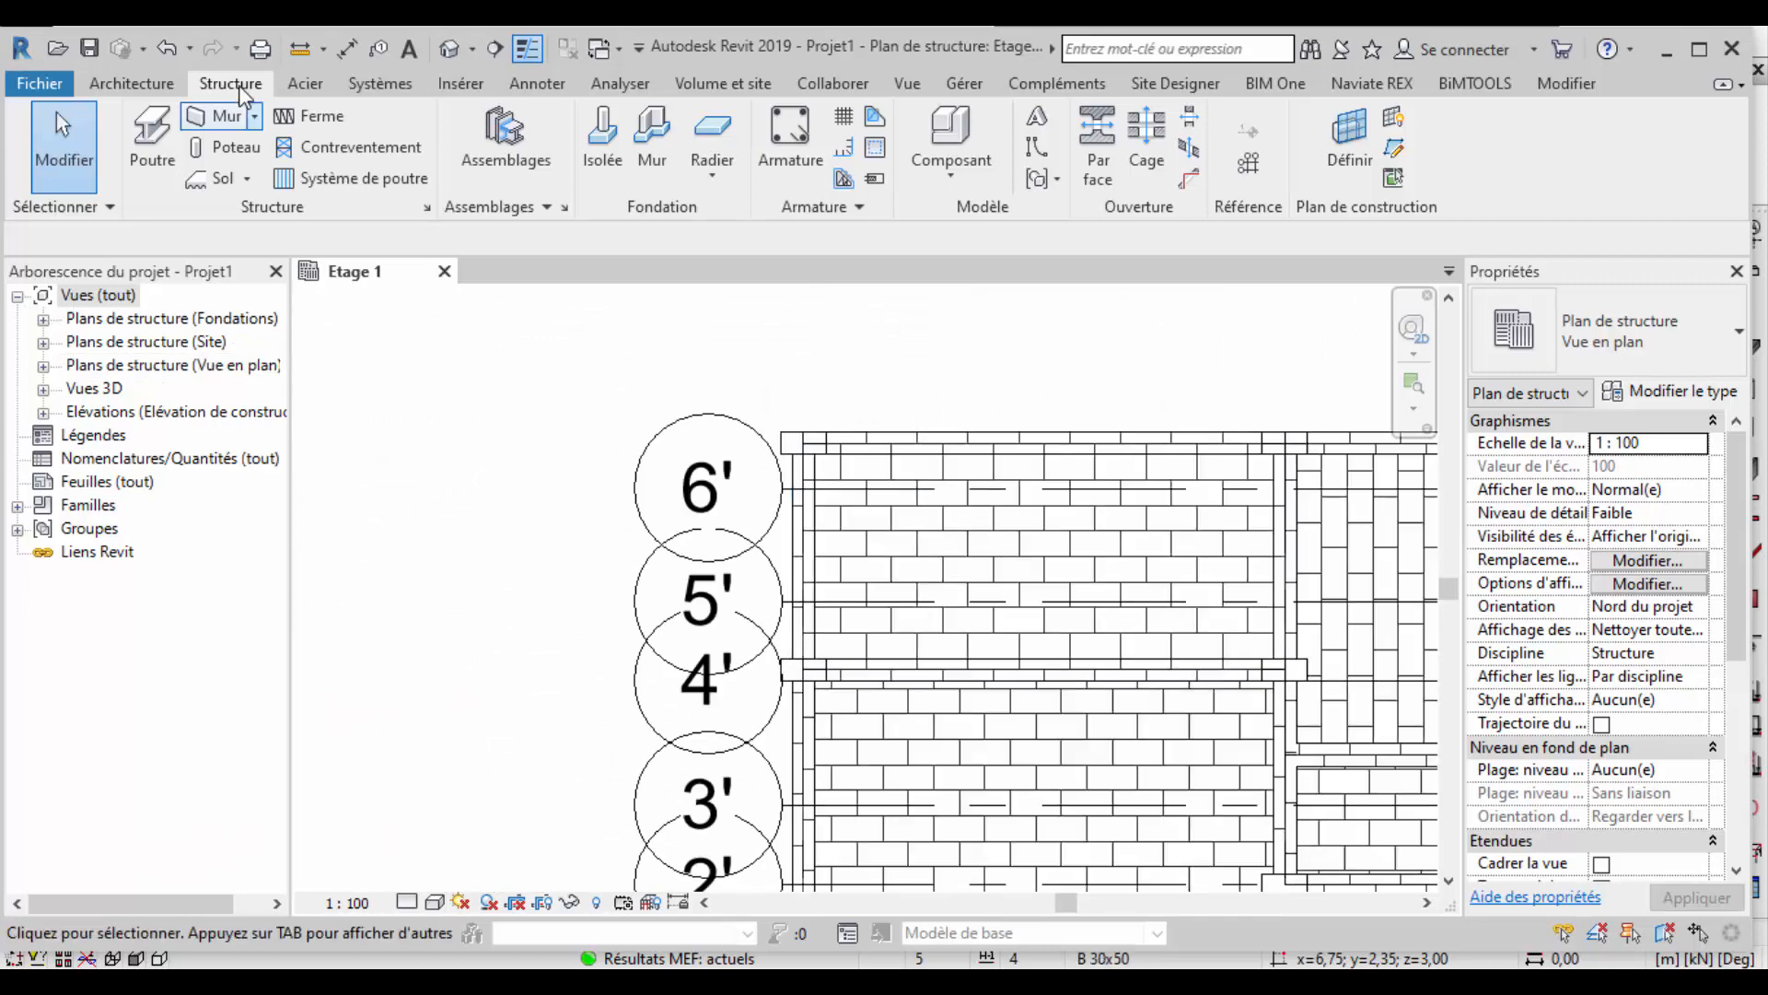
Open the default 3D view of the transferred building and set its visual style to Réaliste.
click(448, 51)
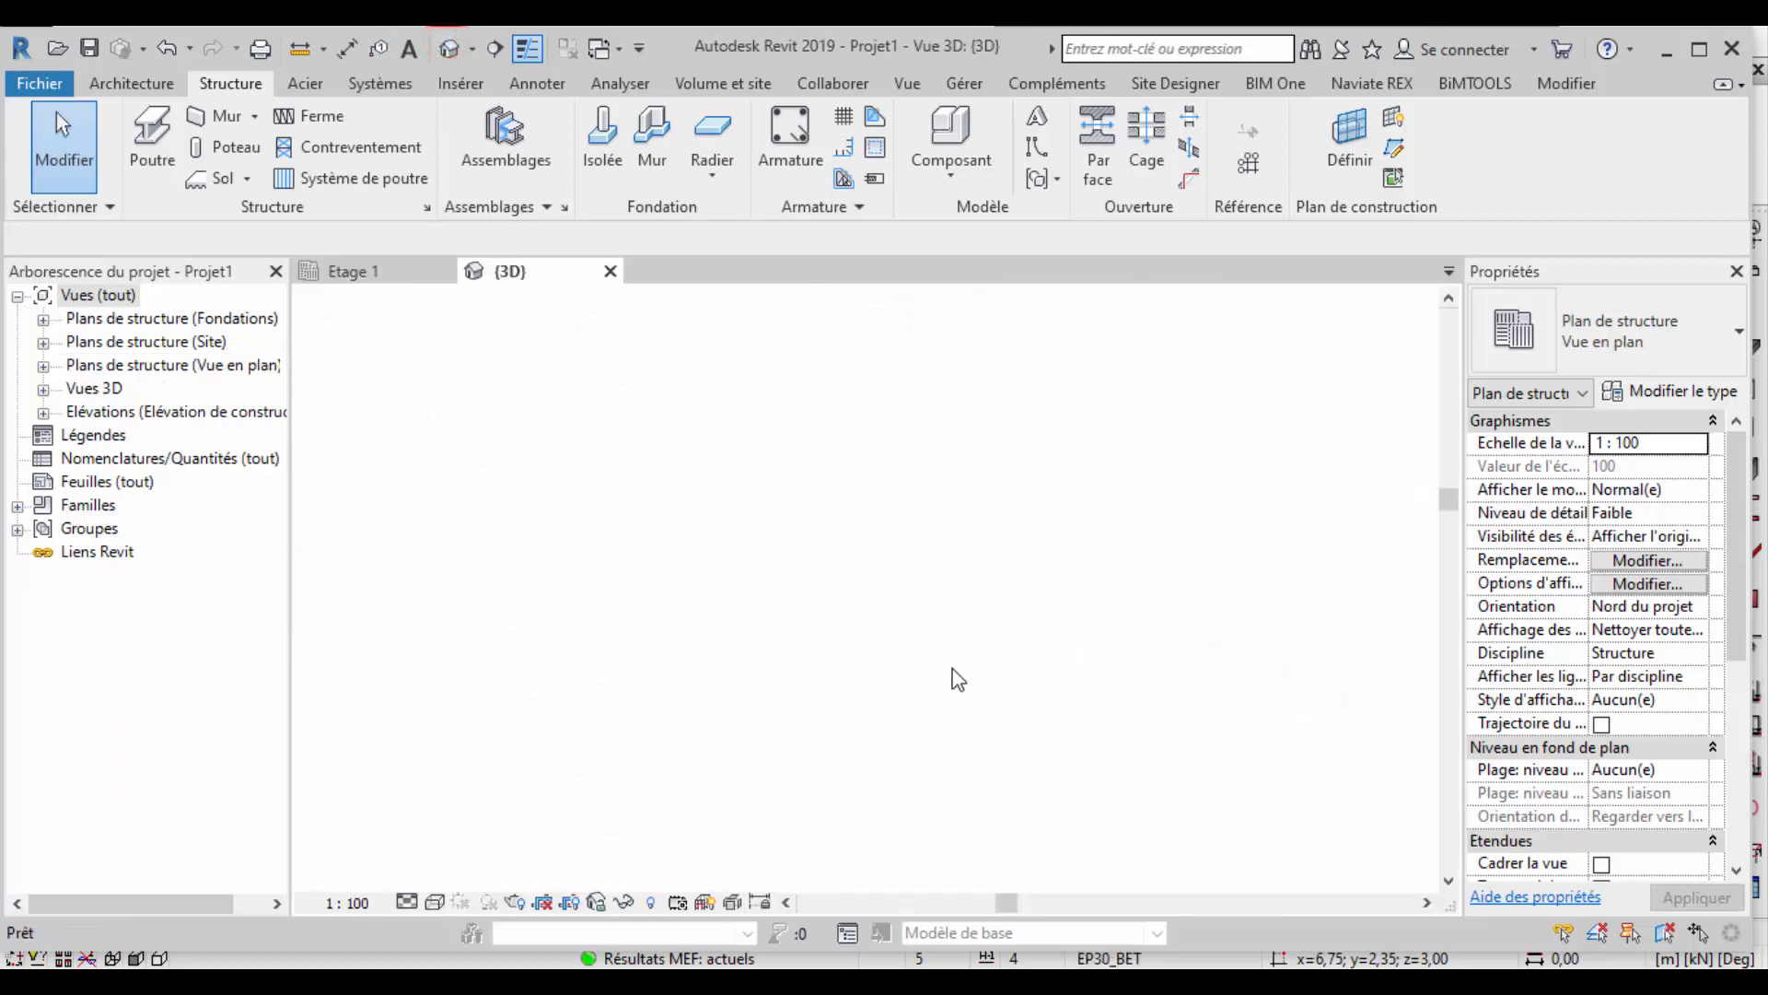
scroll(941, 686, up, 5)
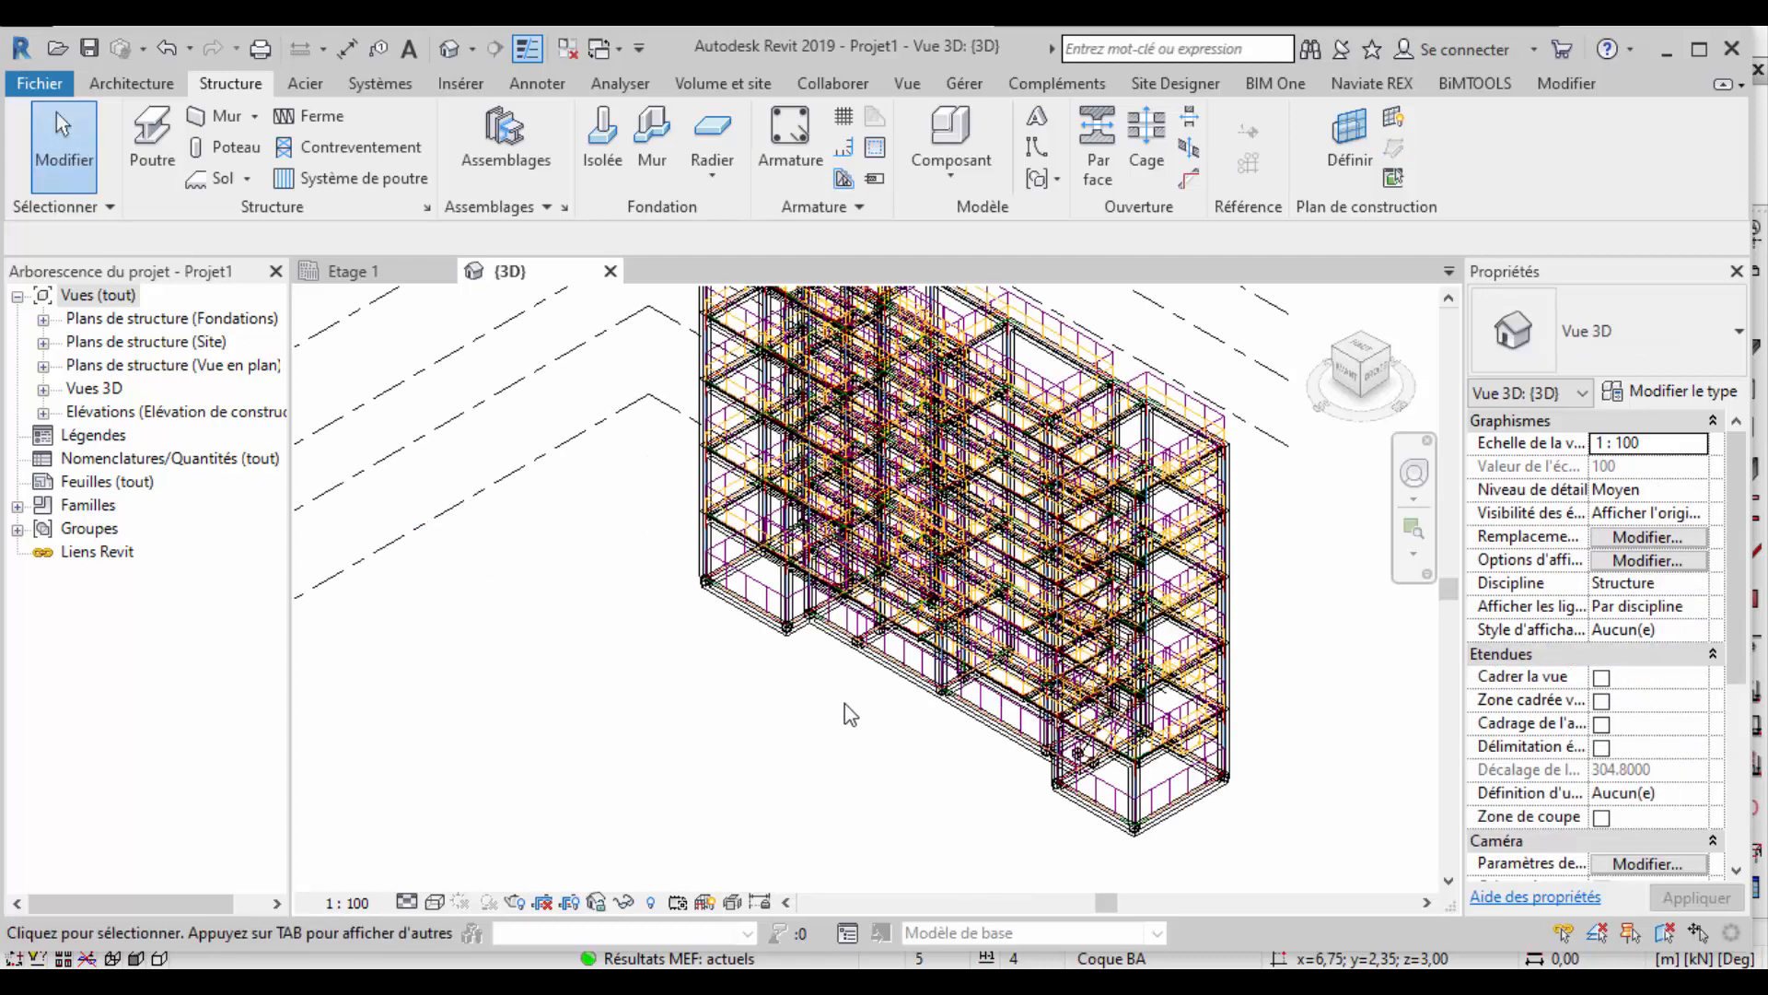
click(434, 903)
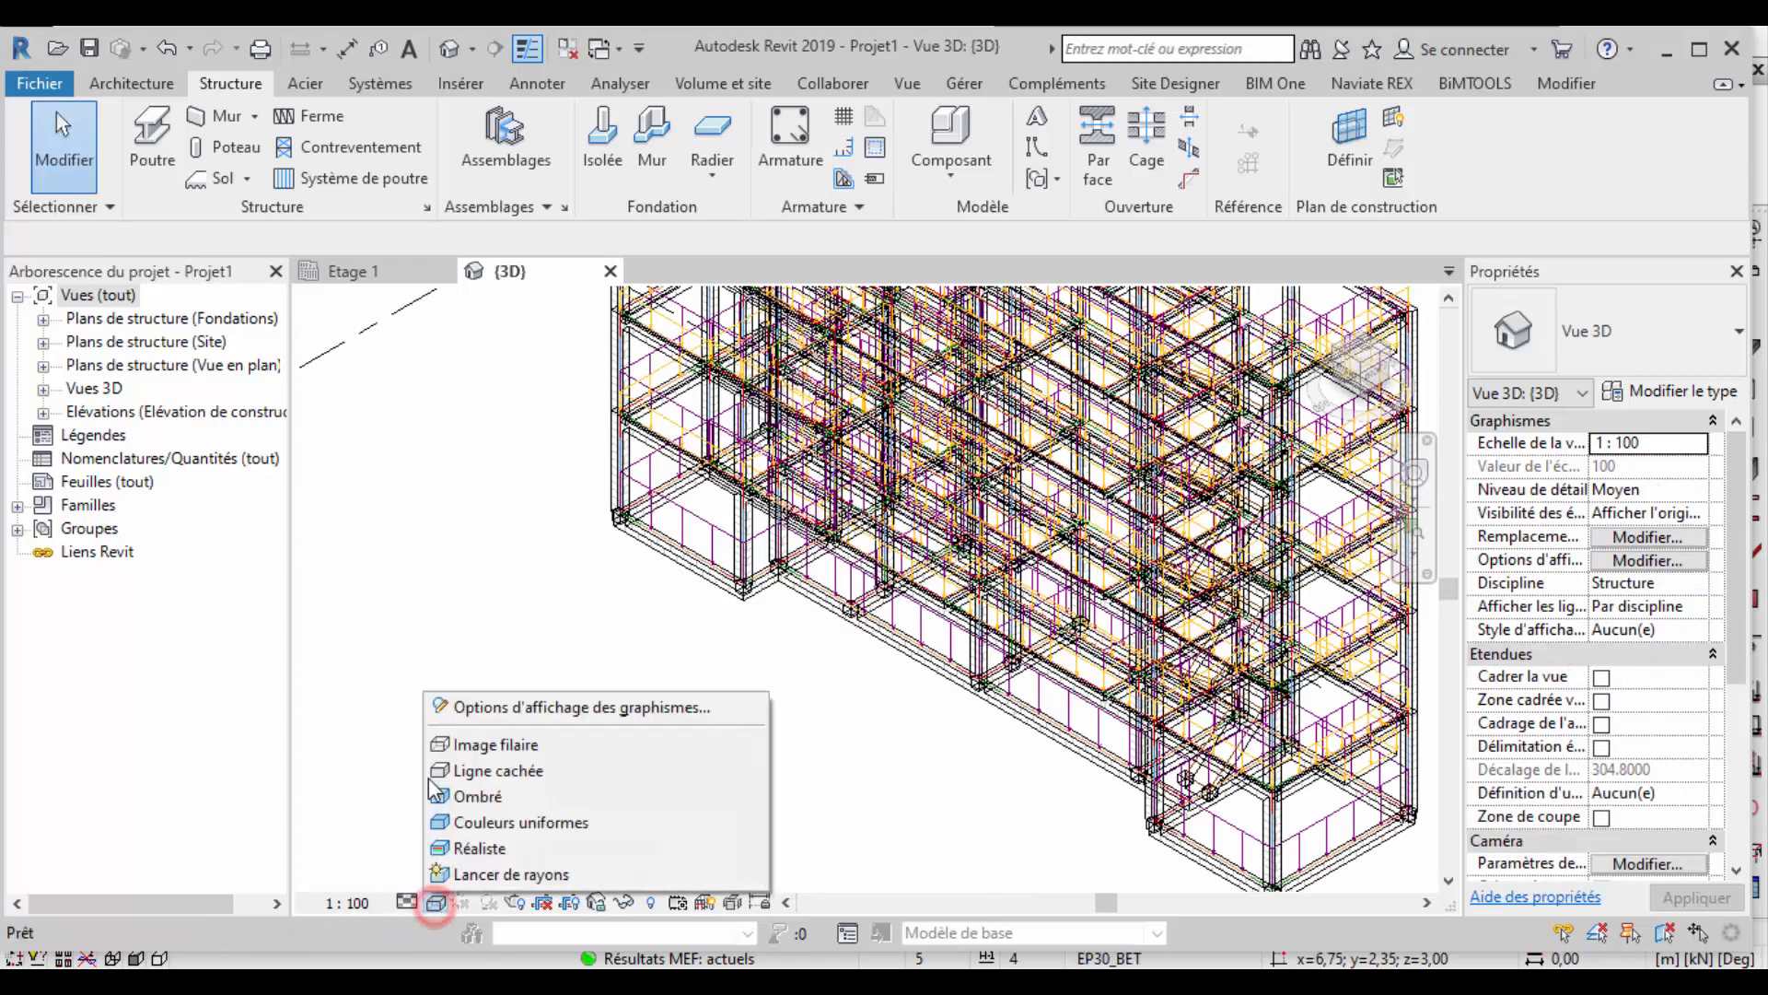
click(483, 848)
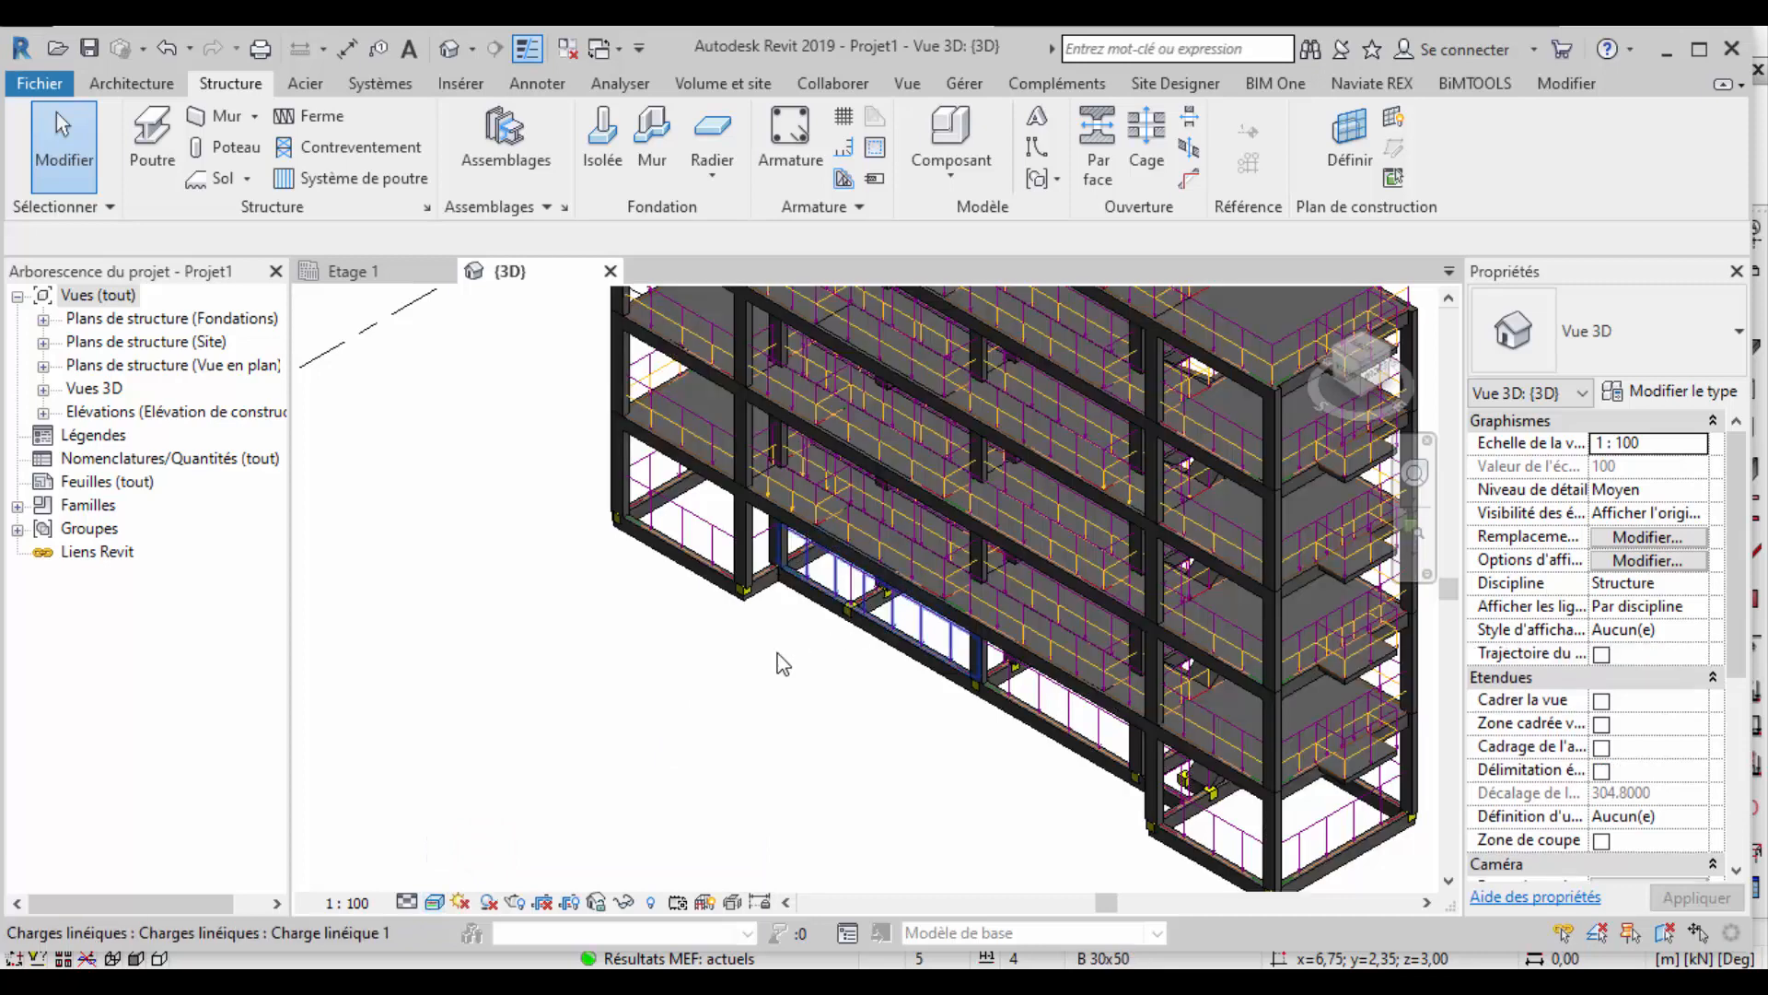
Set the model transparency of the 3D view to 32 in its graphic display options.
scroll(777, 659, down, 5)
scroll(770, 587, up, 6)
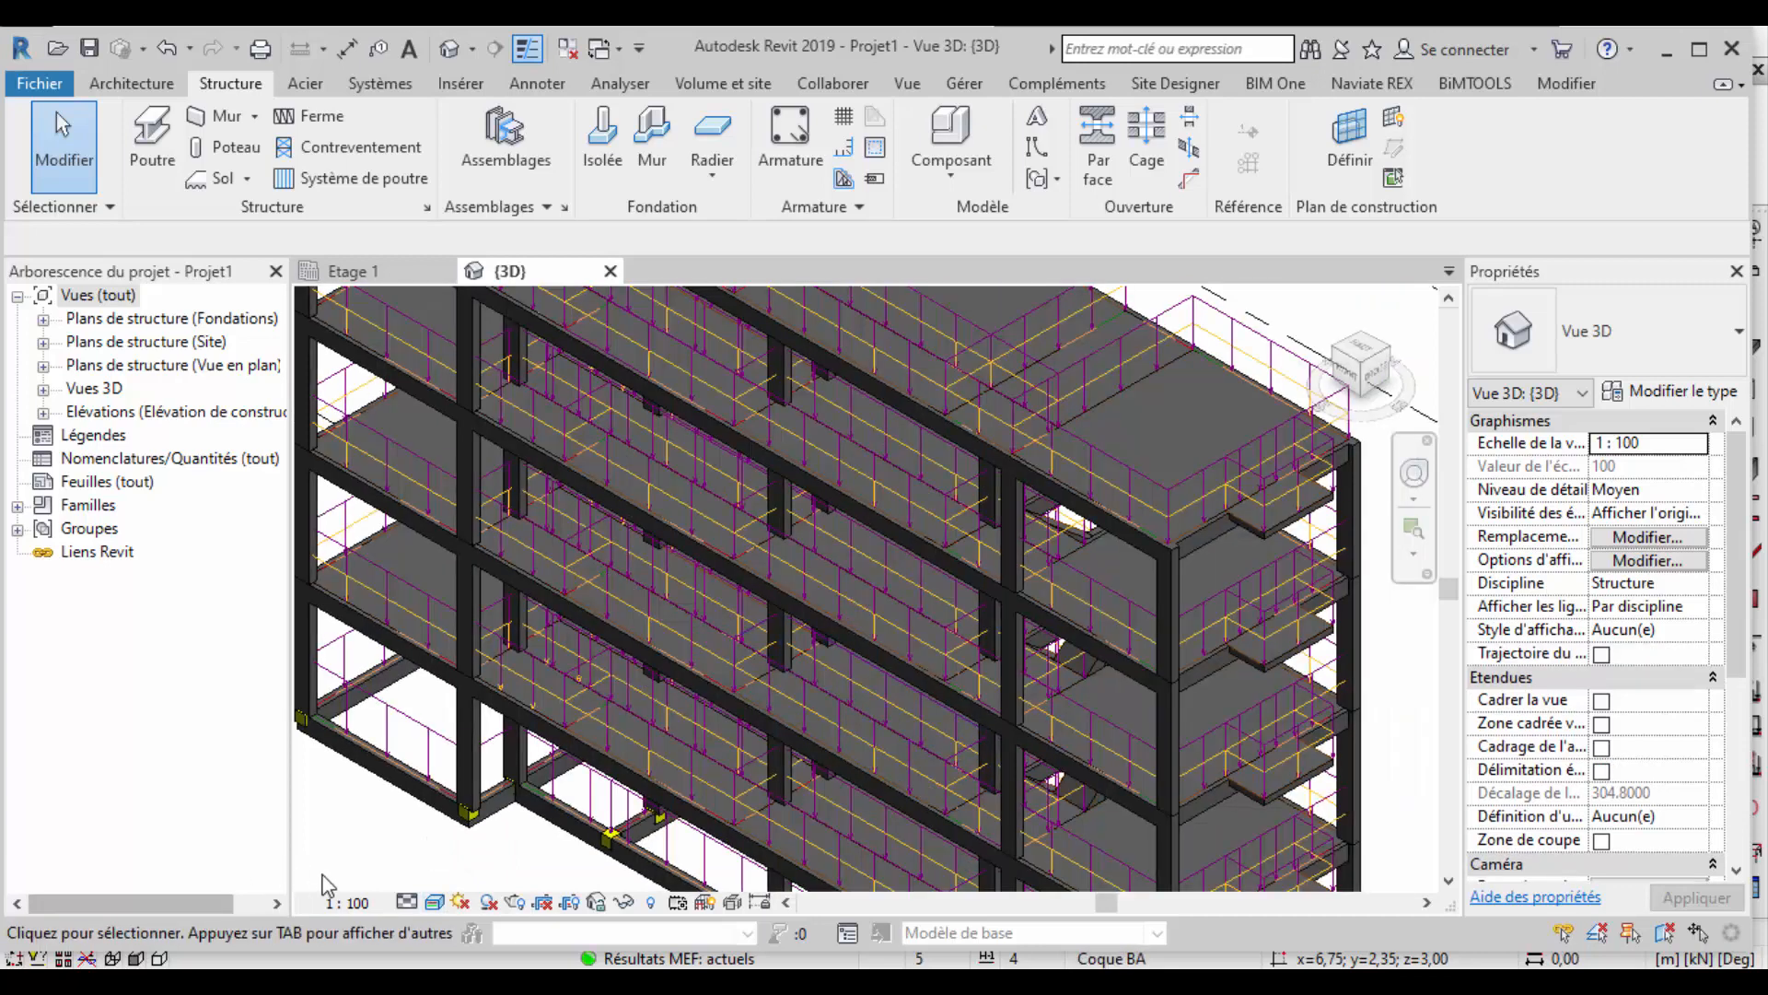
click(434, 902)
click(479, 708)
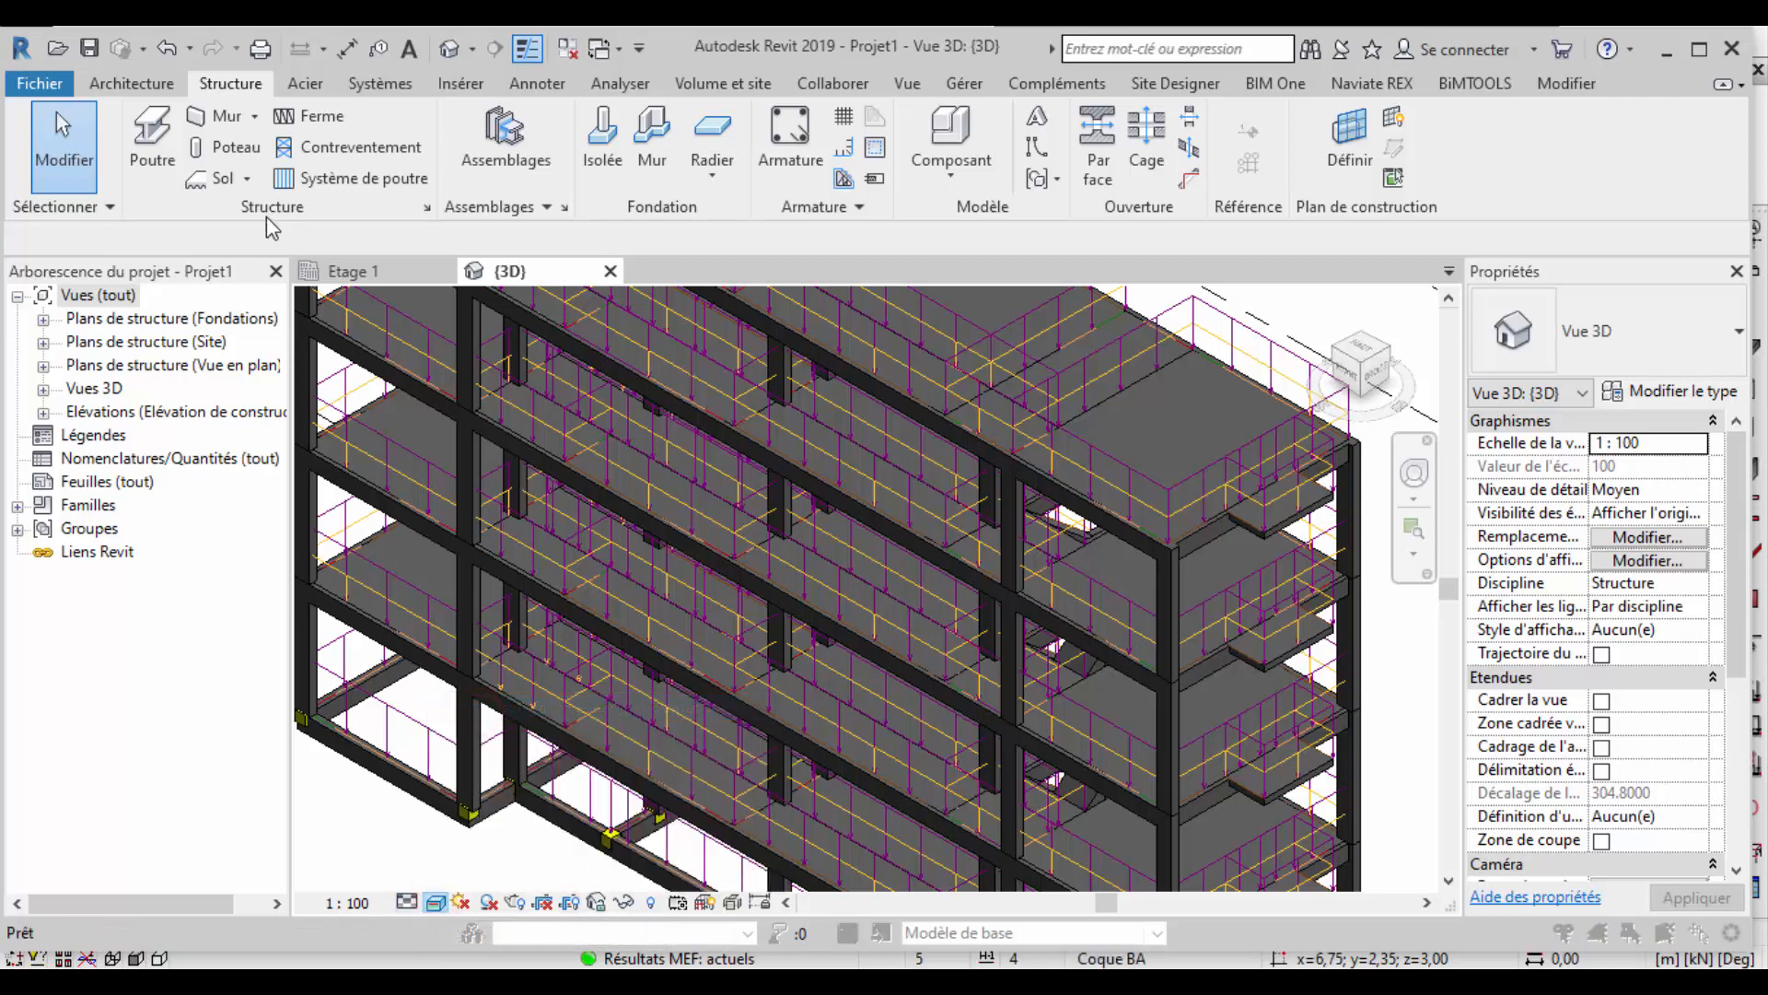
click(264, 380)
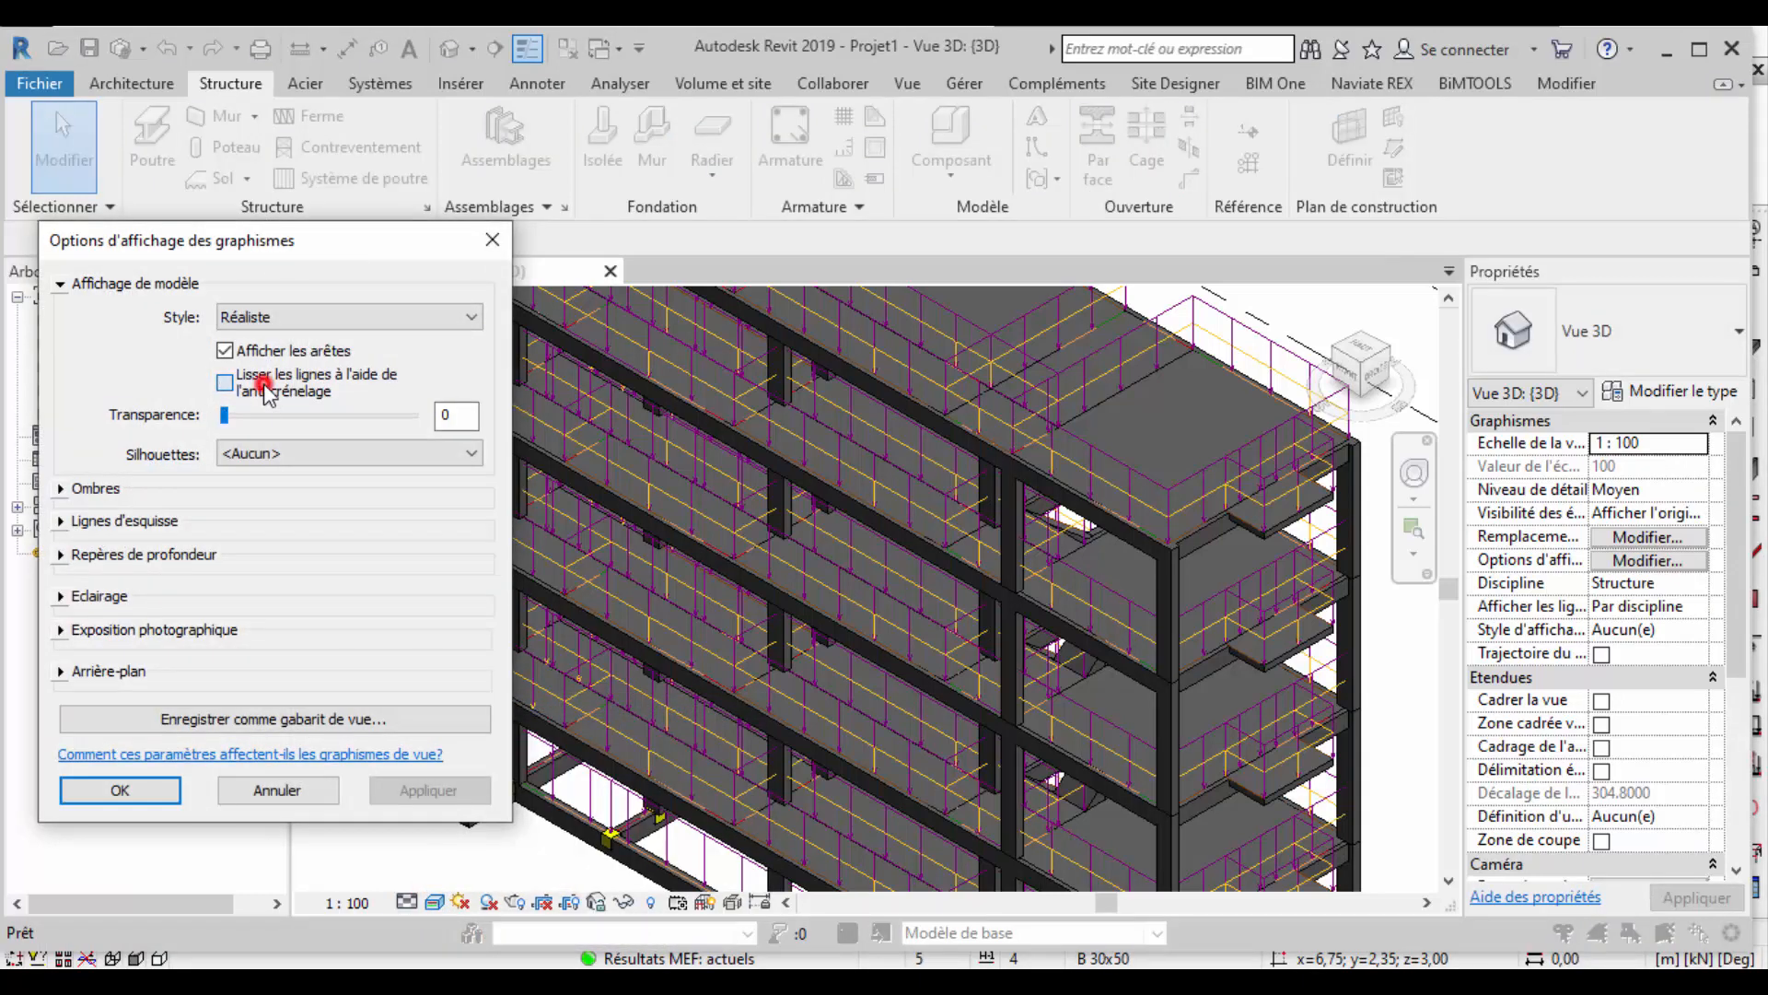
click(265, 385)
drag(224, 415, 285, 416)
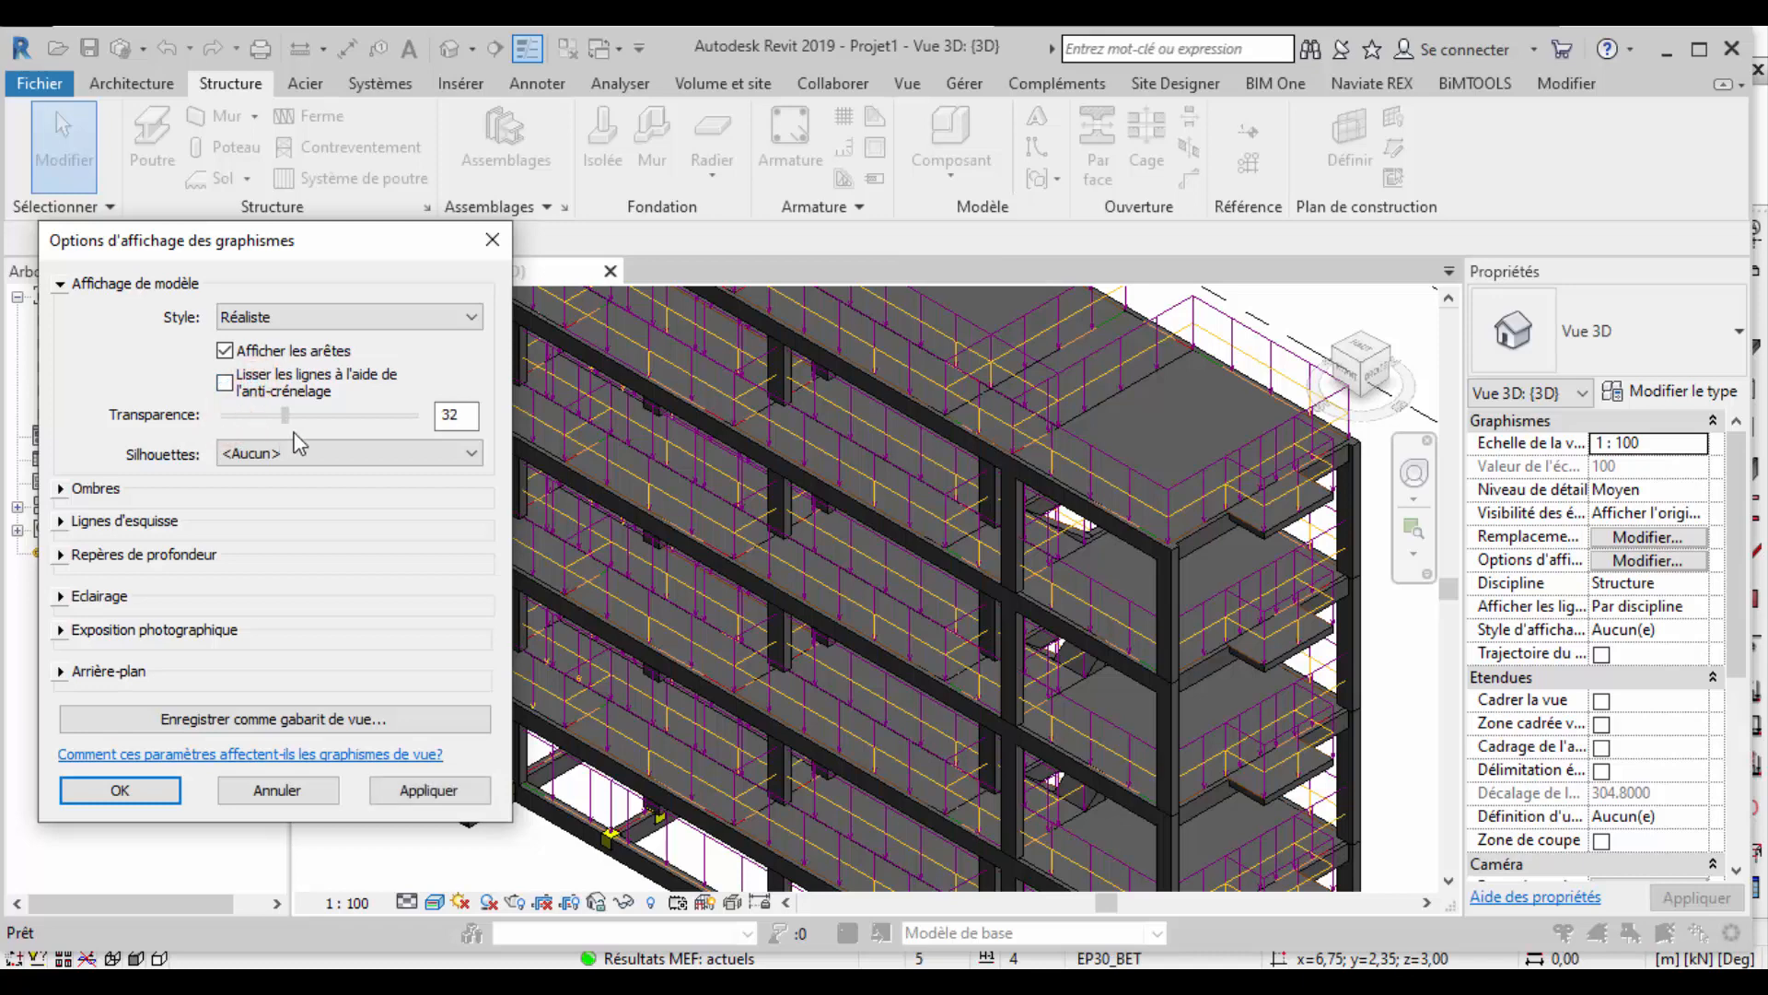
click(138, 788)
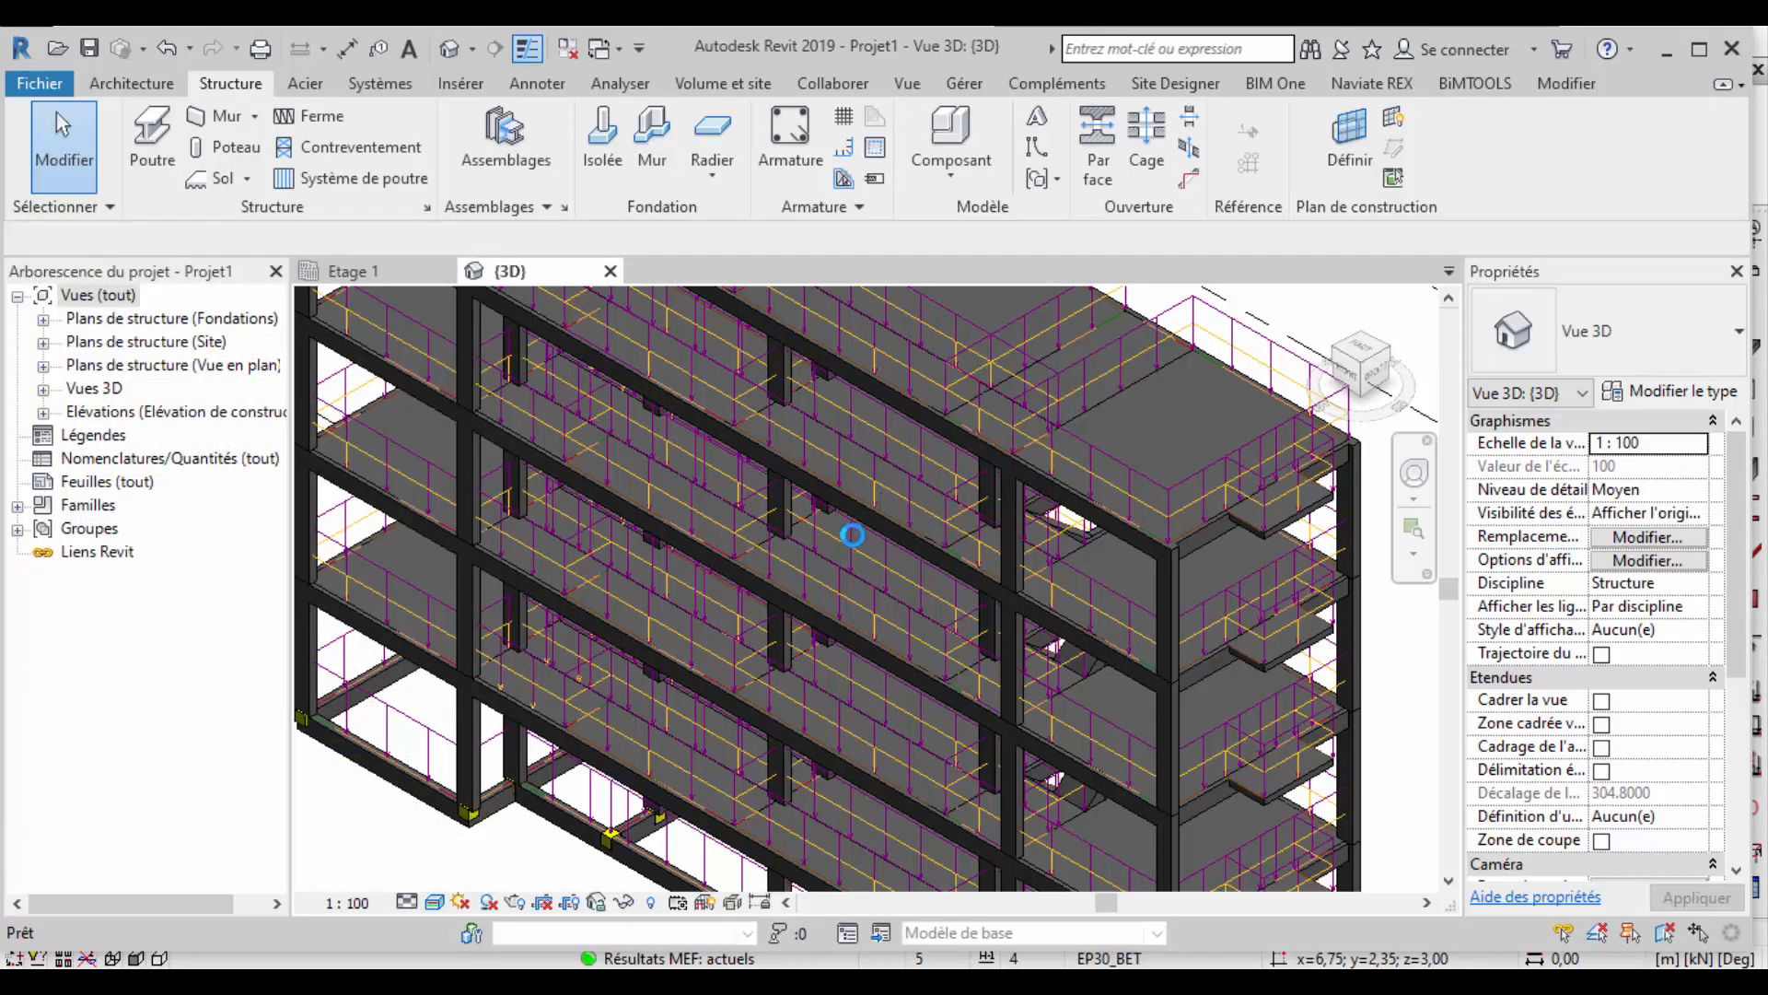
Inspect the framing, footings and loads of the transparent 3D model close up and as a whole.
scroll(852, 535, down, 2)
scroll(596, 657, up, 5)
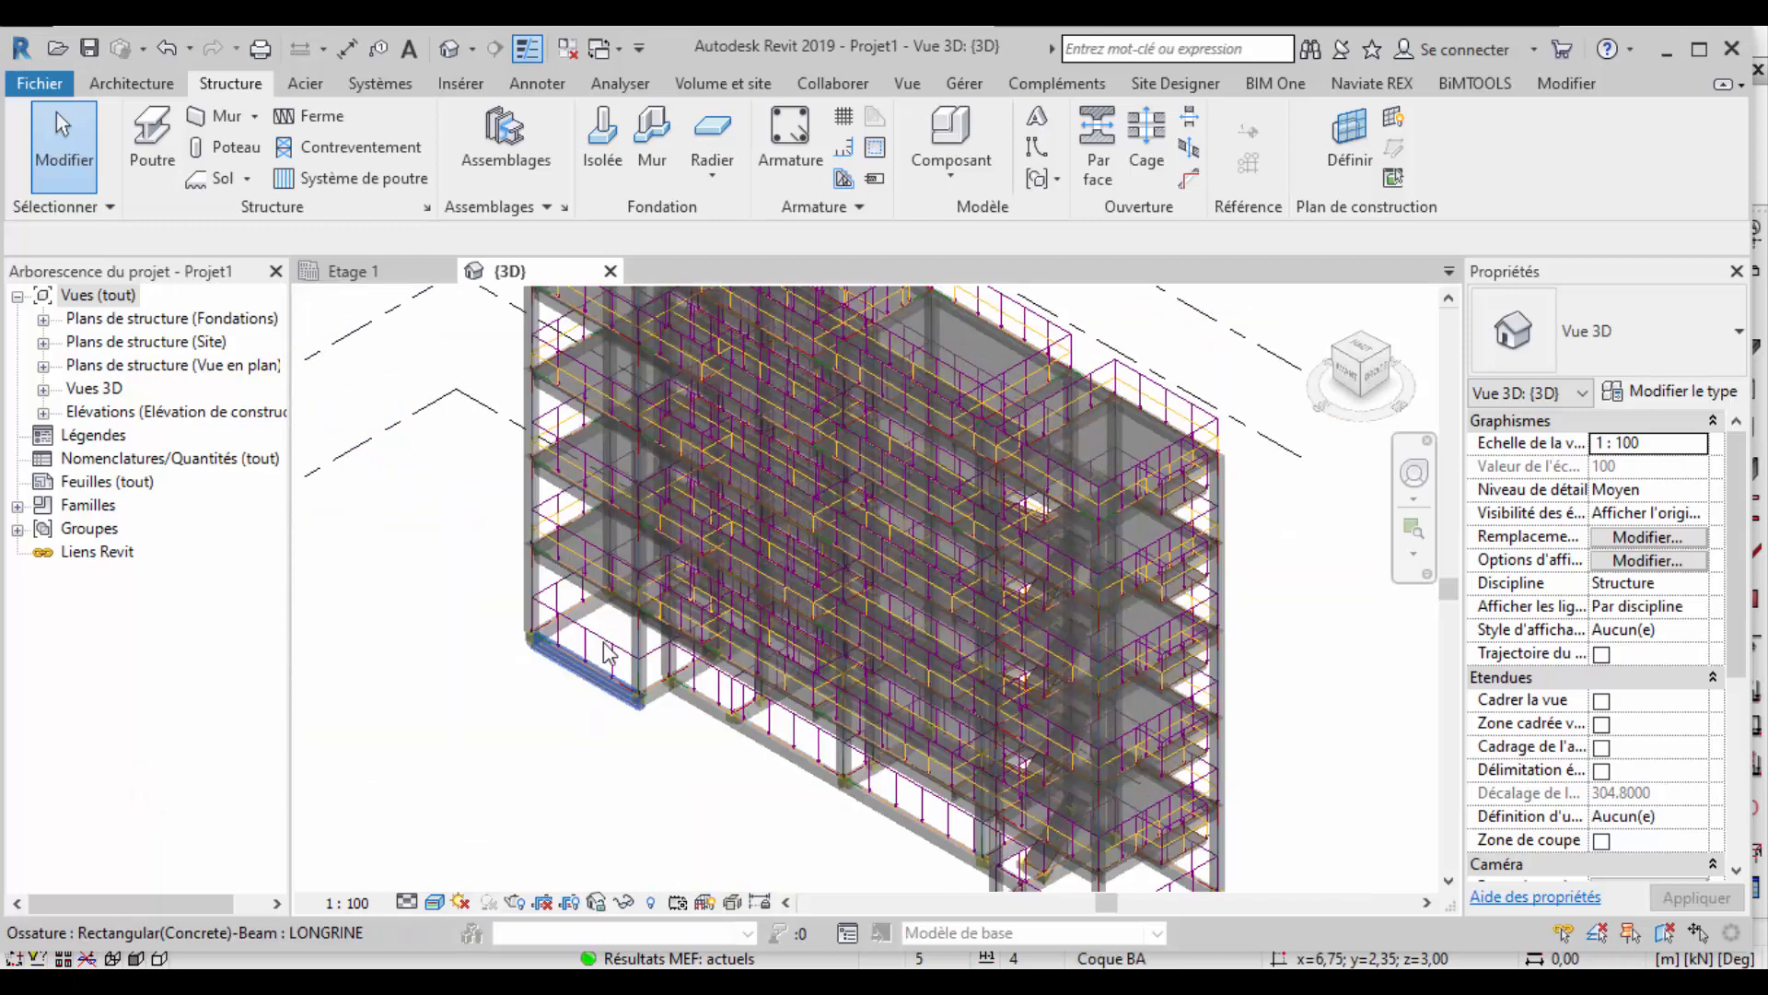
scroll(853, 619, up, 4)
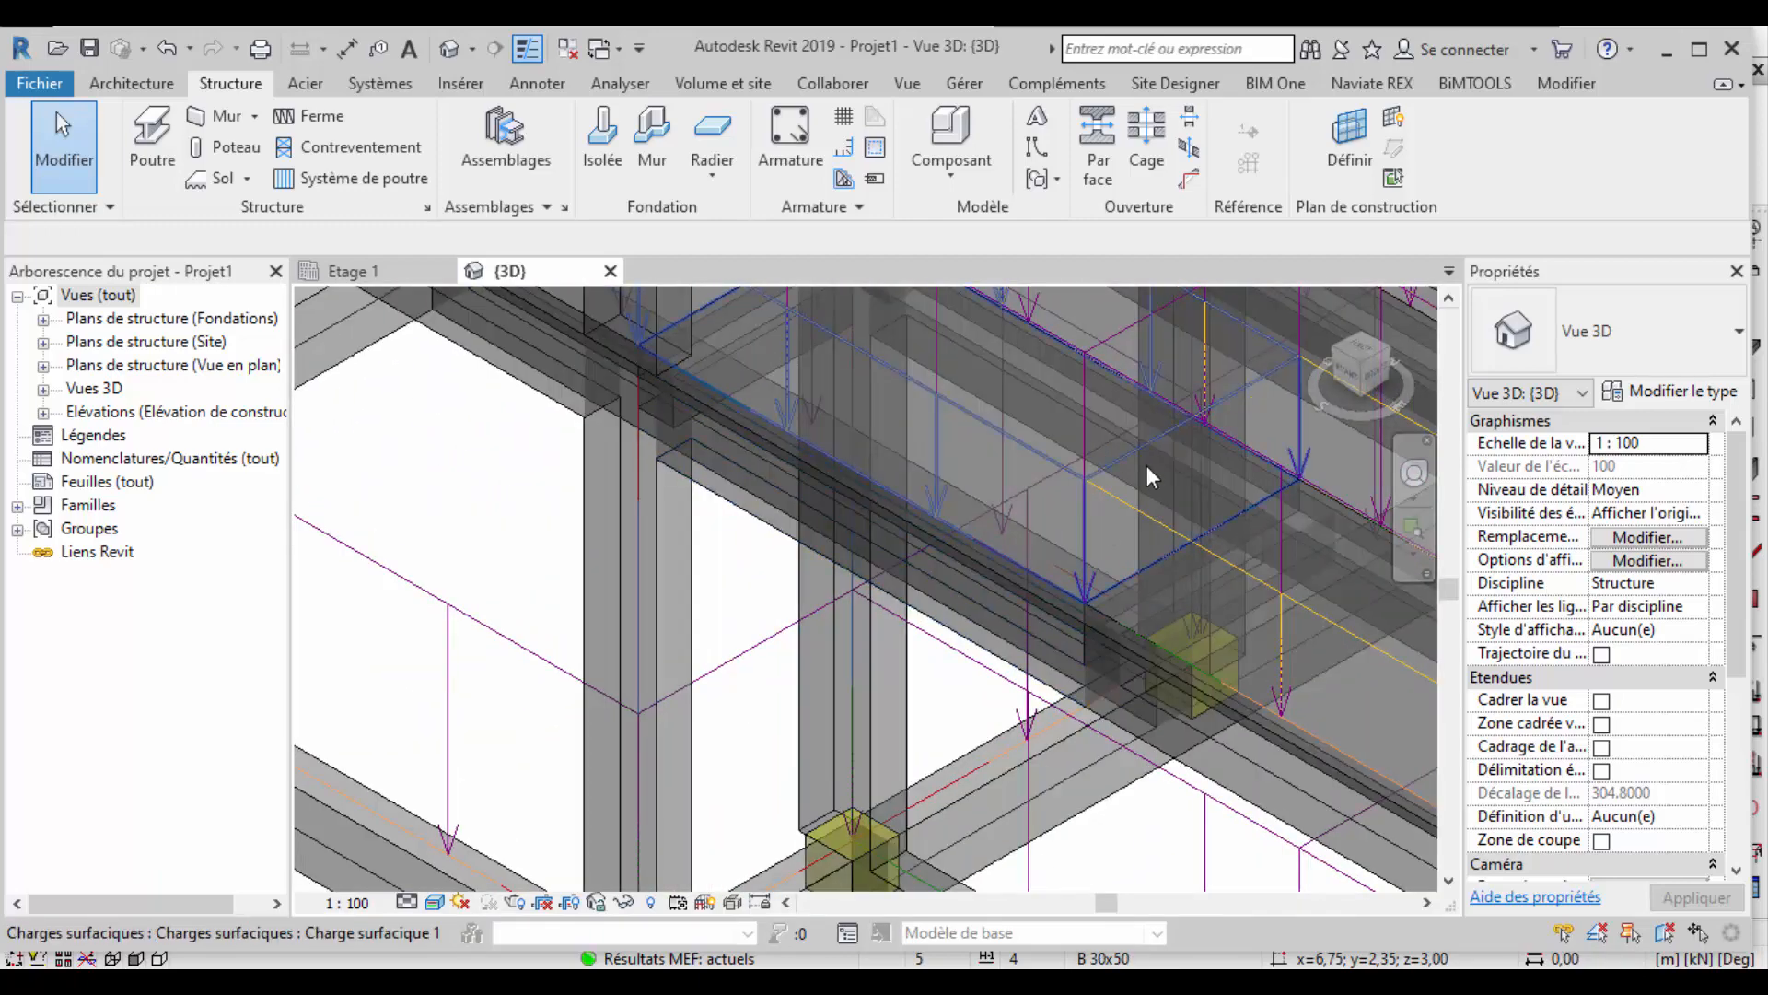
scroll(1157, 470, down, 5)
scroll(710, 722, down, 6)
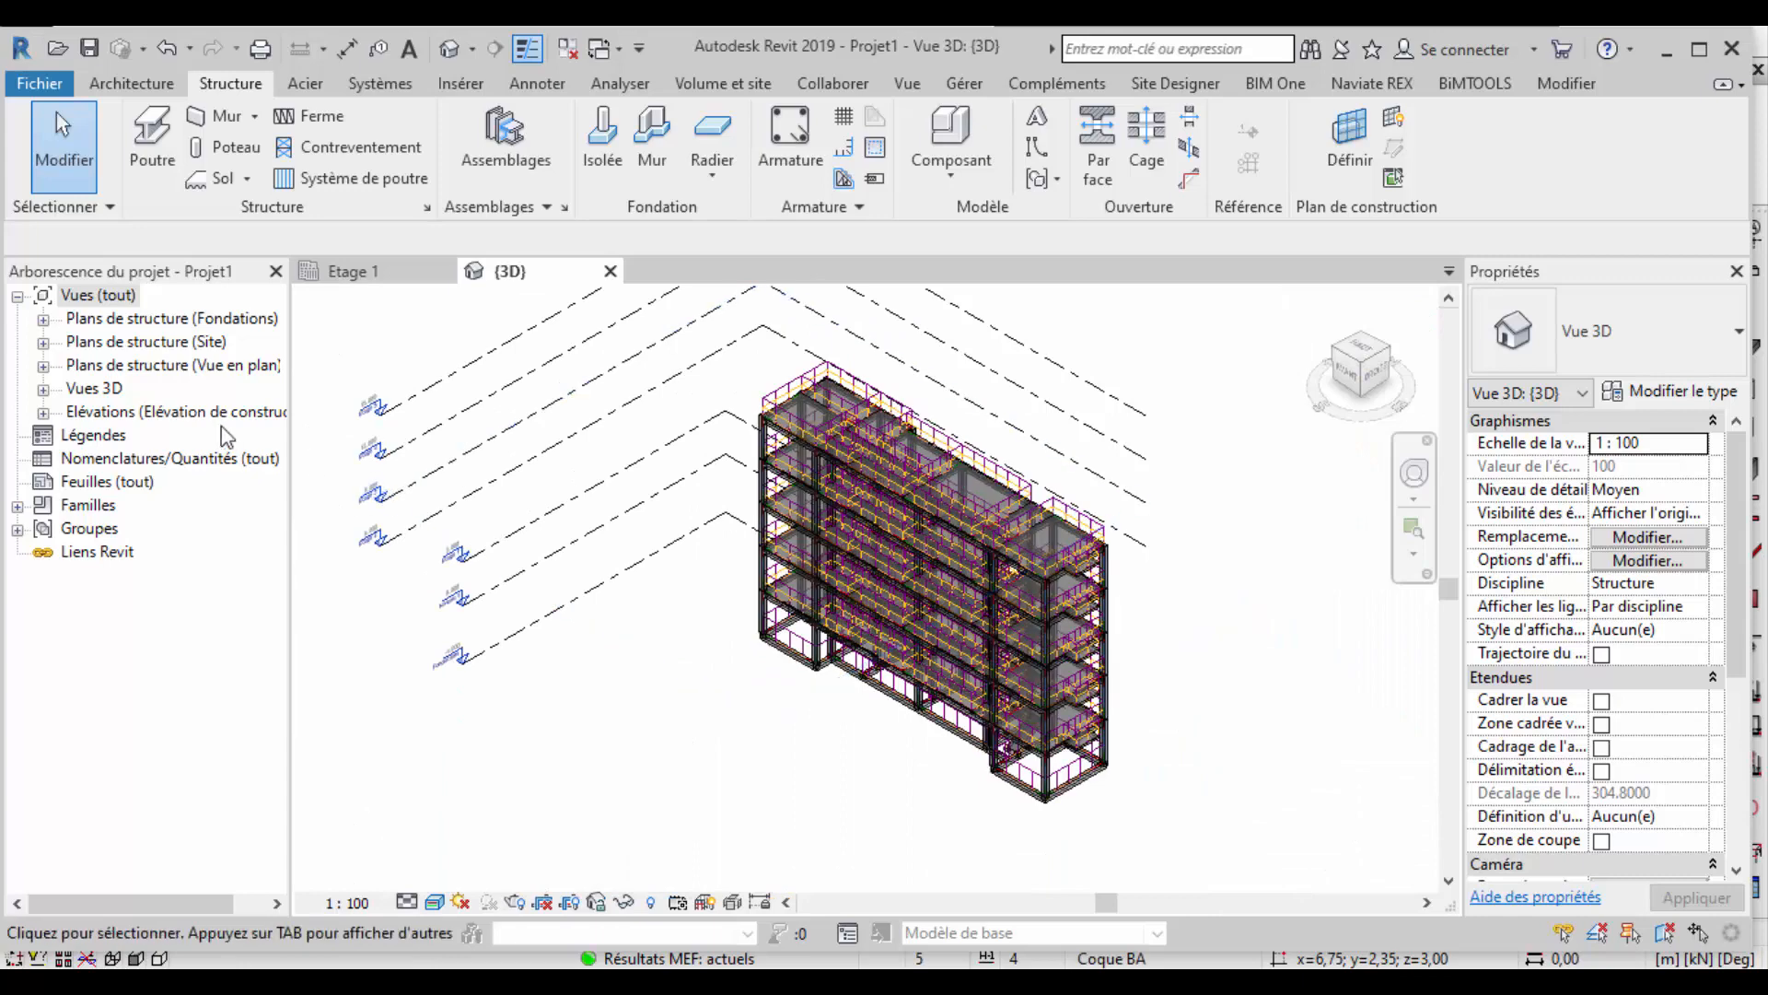
Open the Site structural plan and examine the building's grid lines, beams and slabs.
click(43, 341)
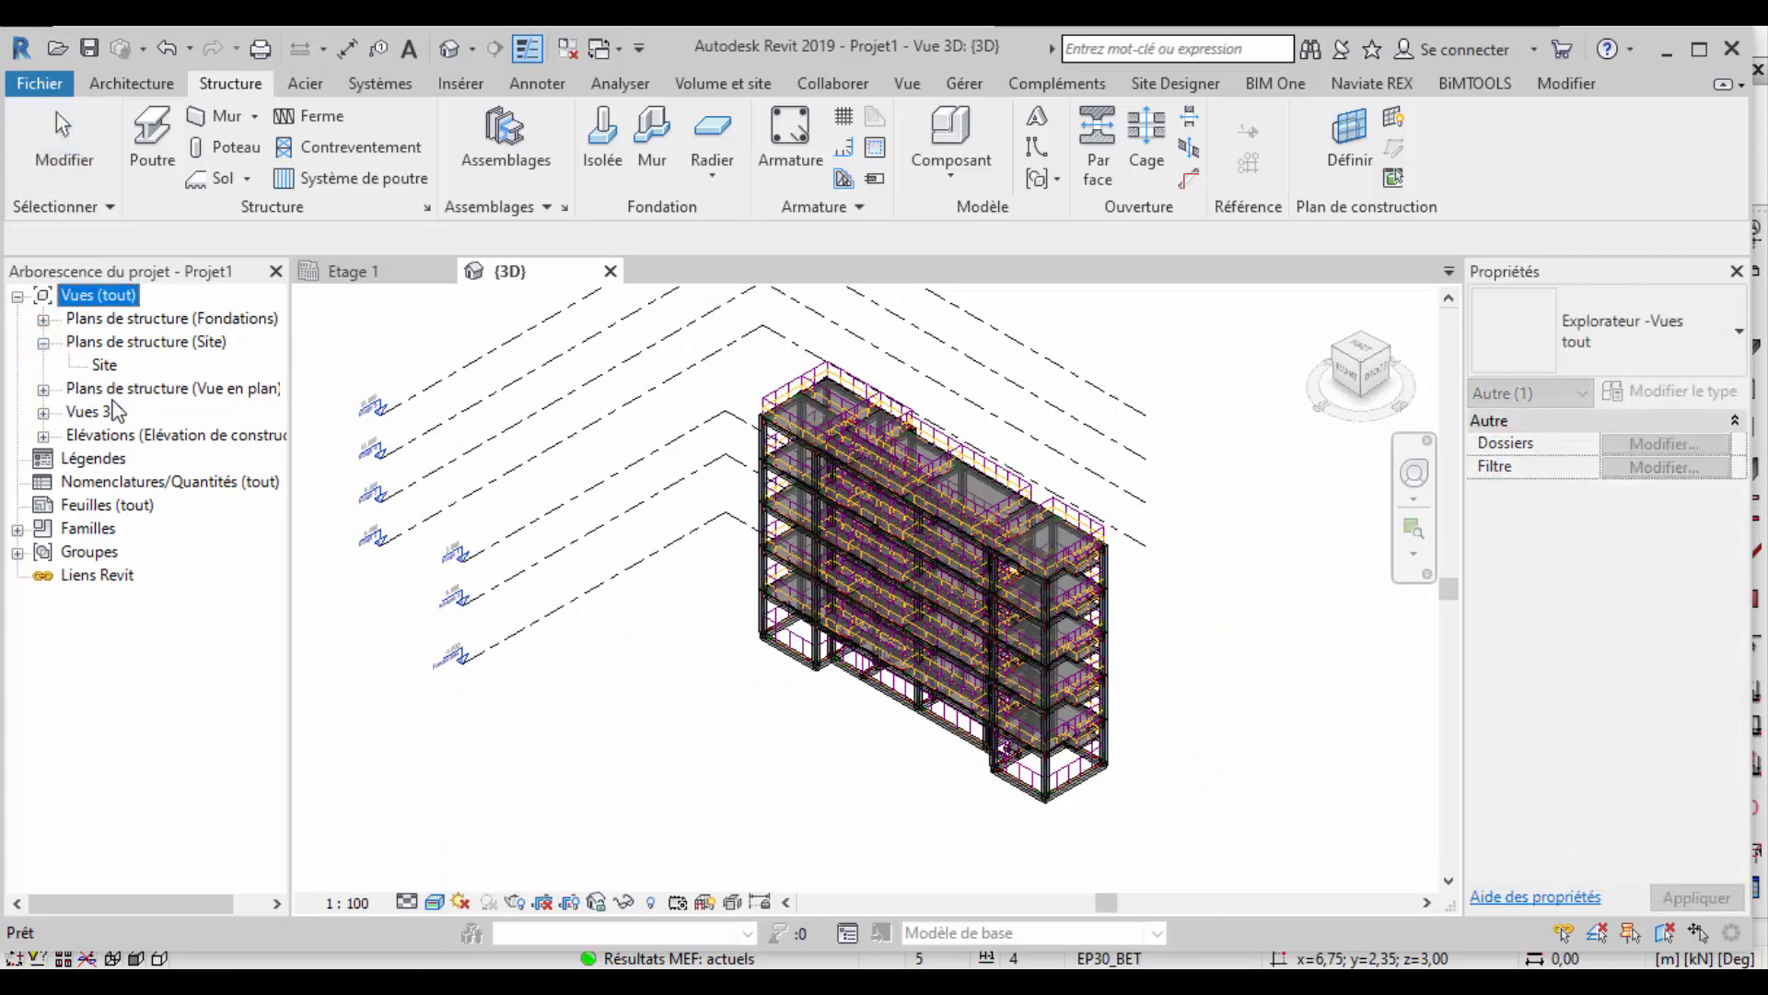
double_click(105, 364)
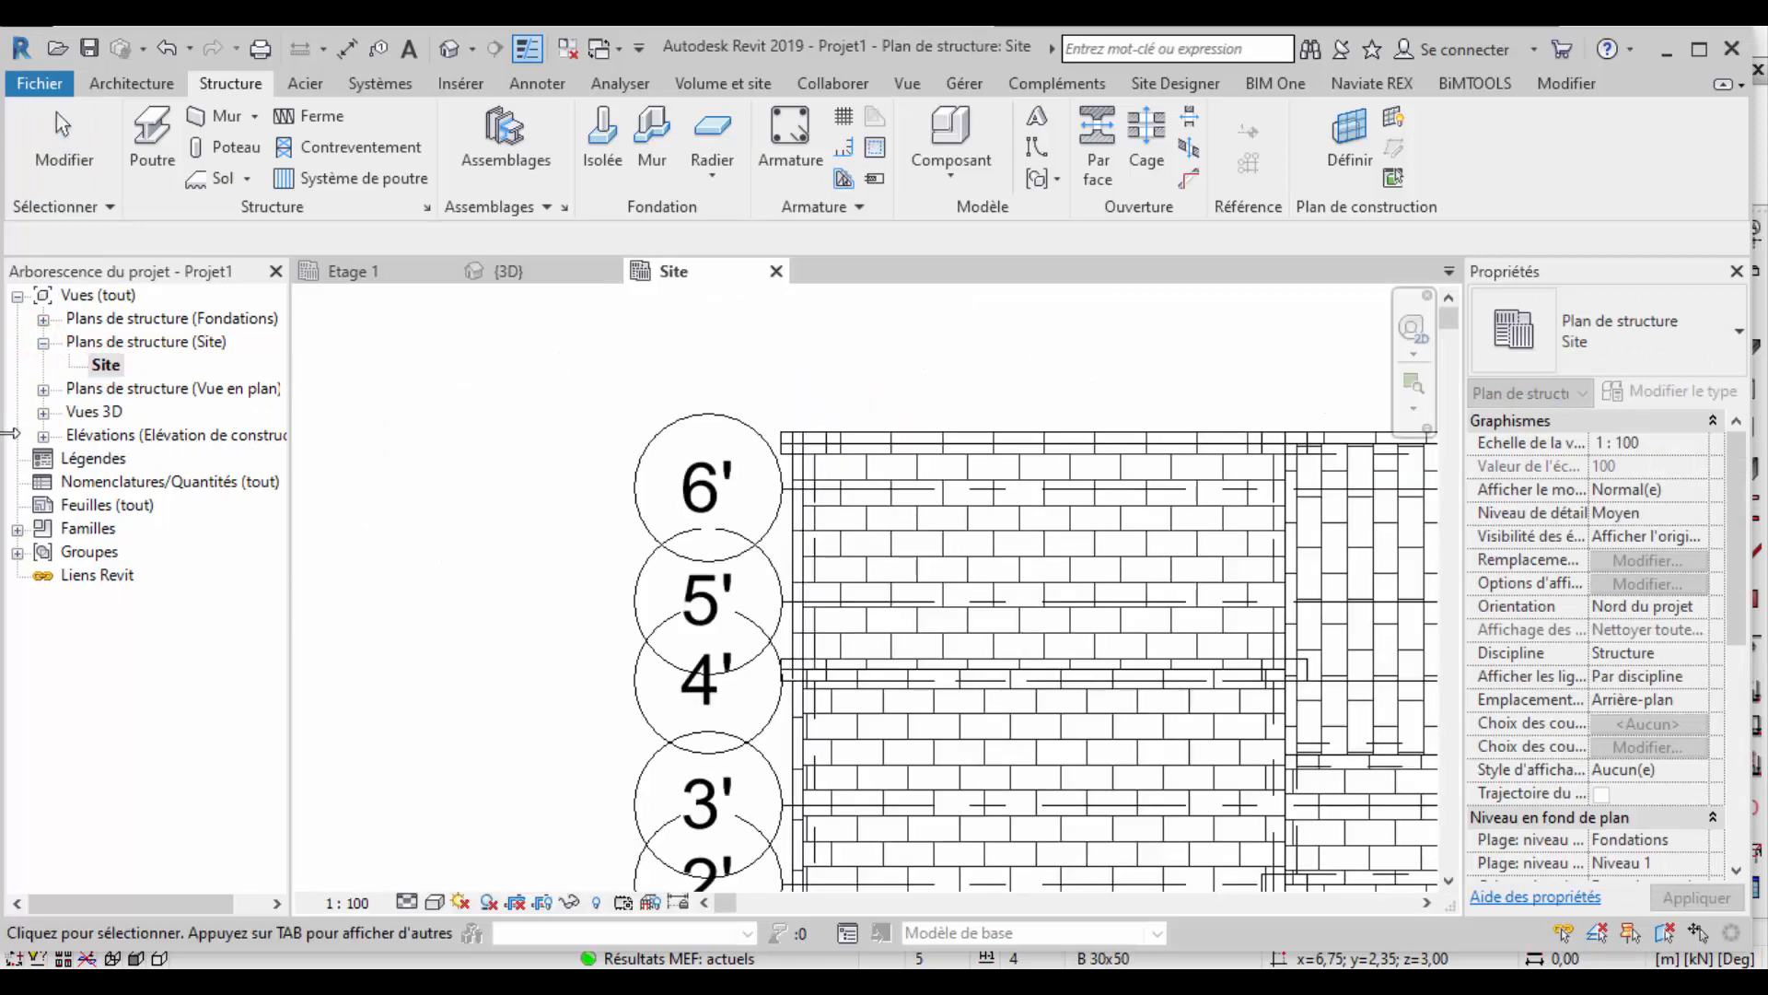
scroll(627, 497, down, 7)
scroll(1208, 565, up, 2)
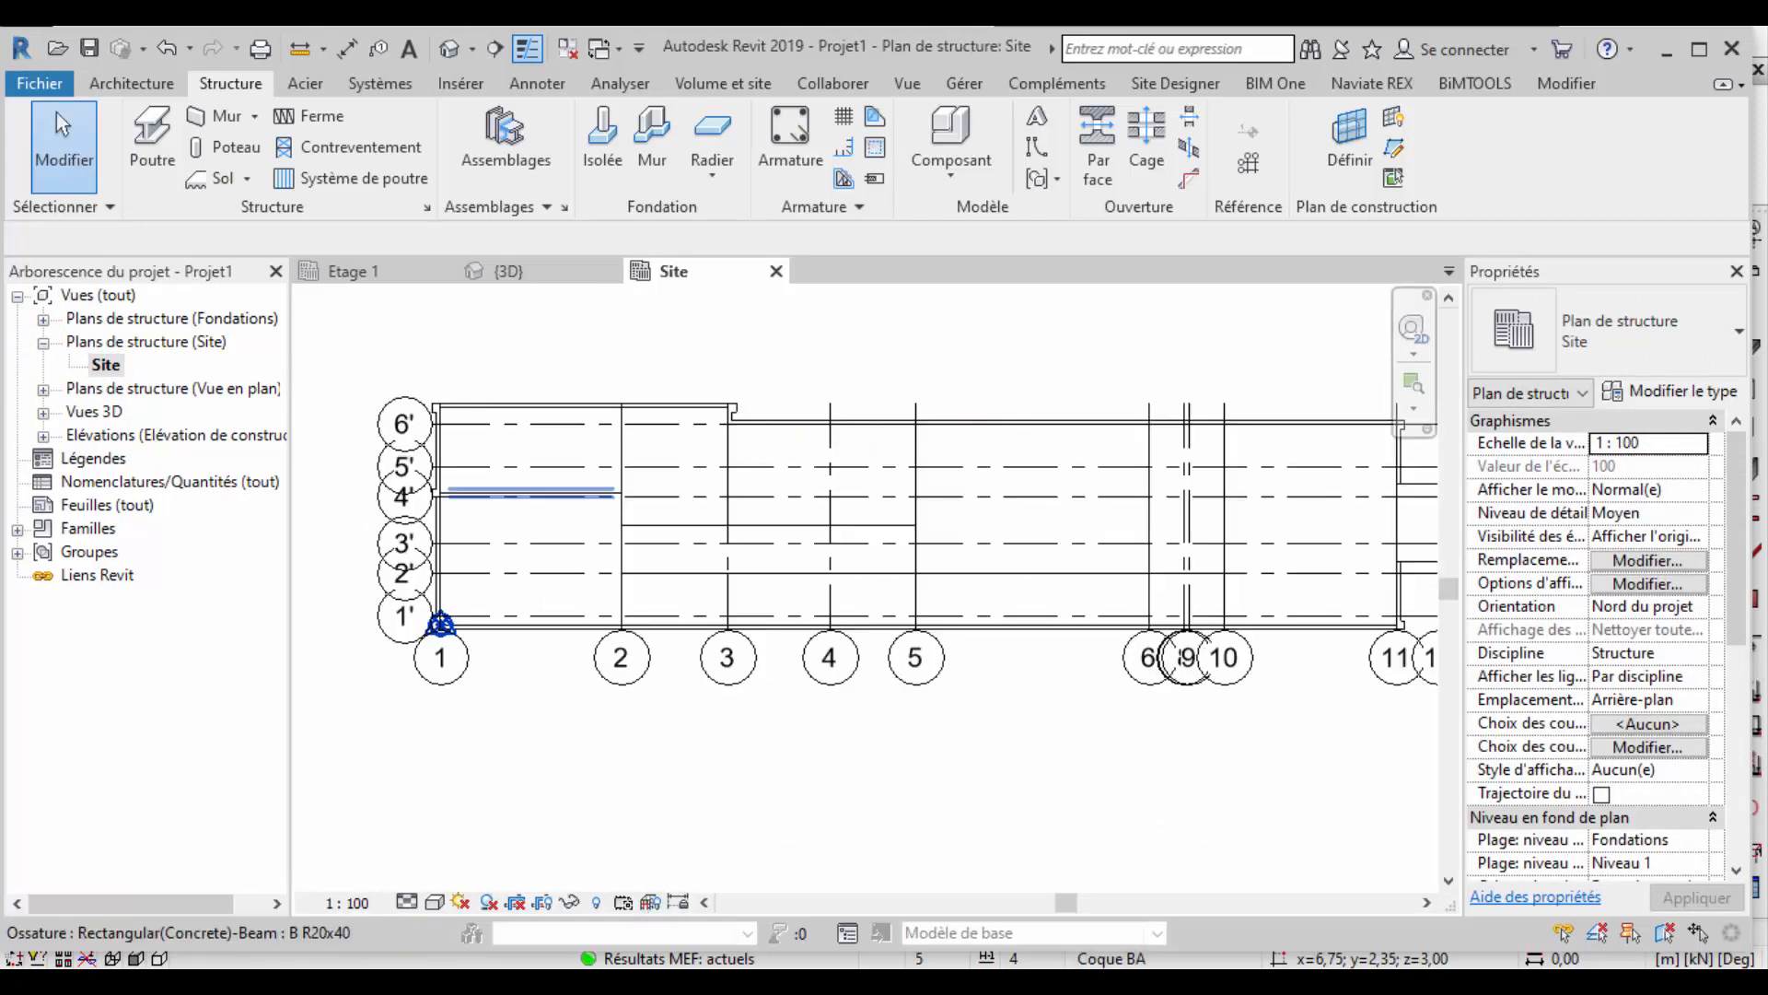
click(654, 982)
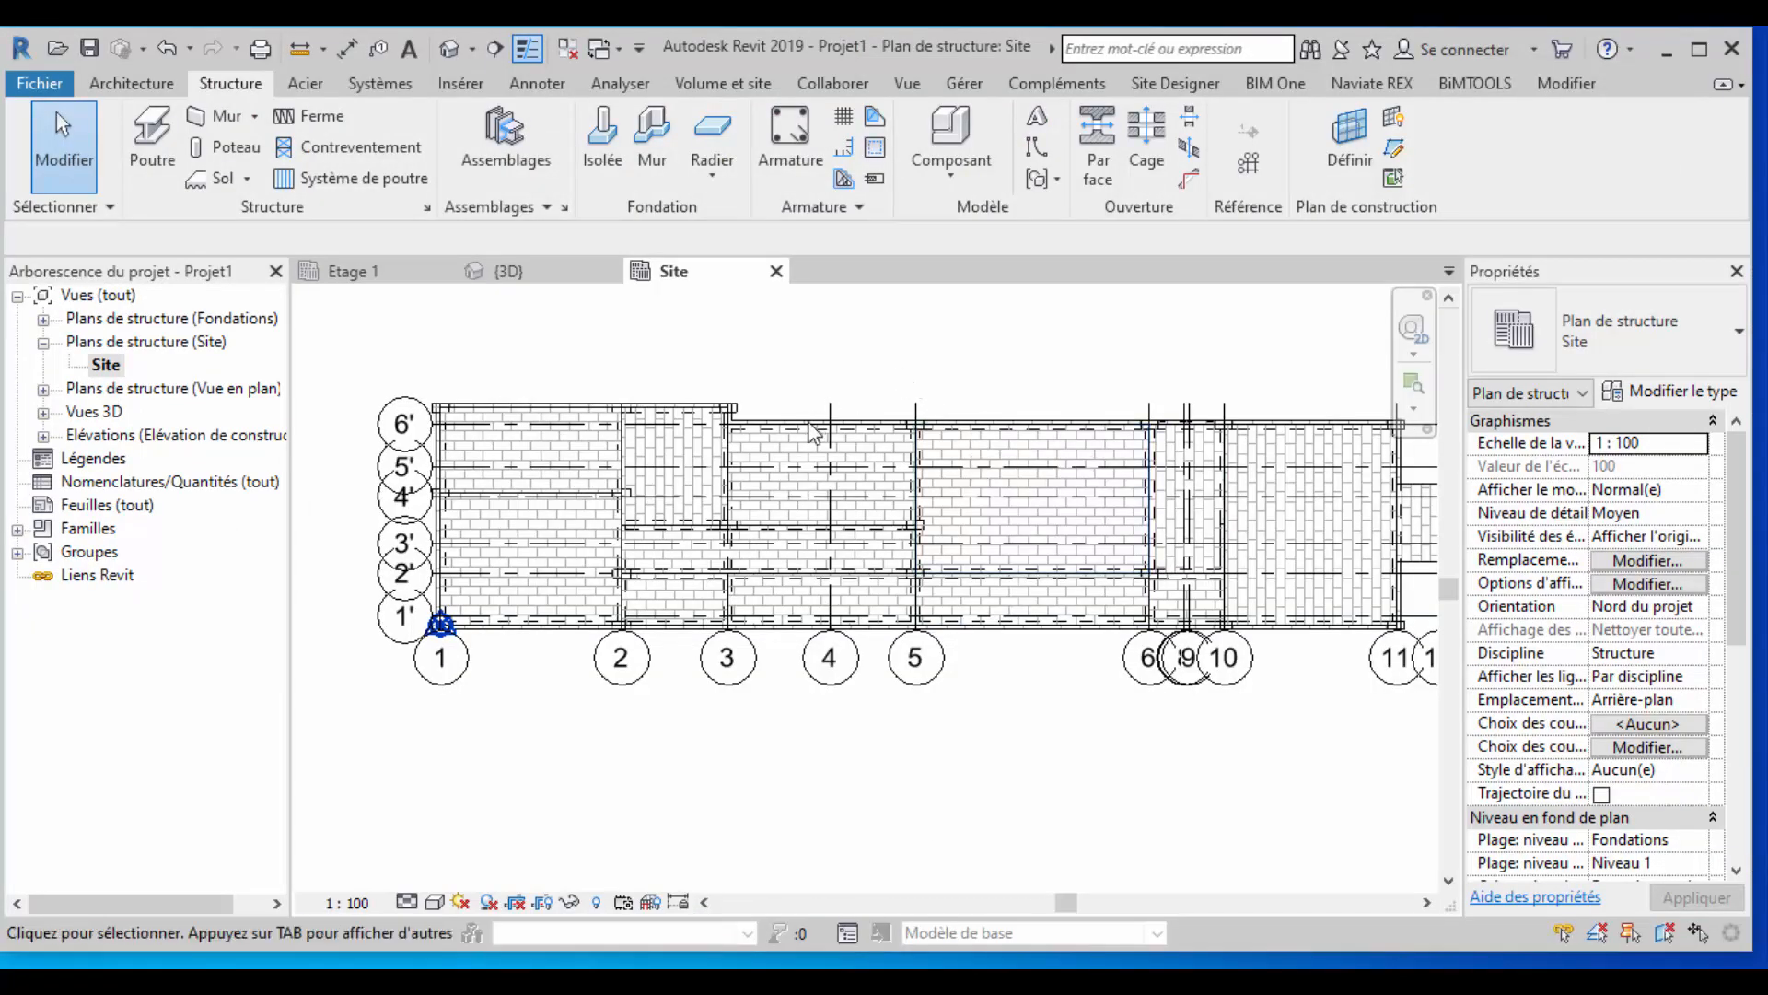
scroll(778, 442, up, 3)
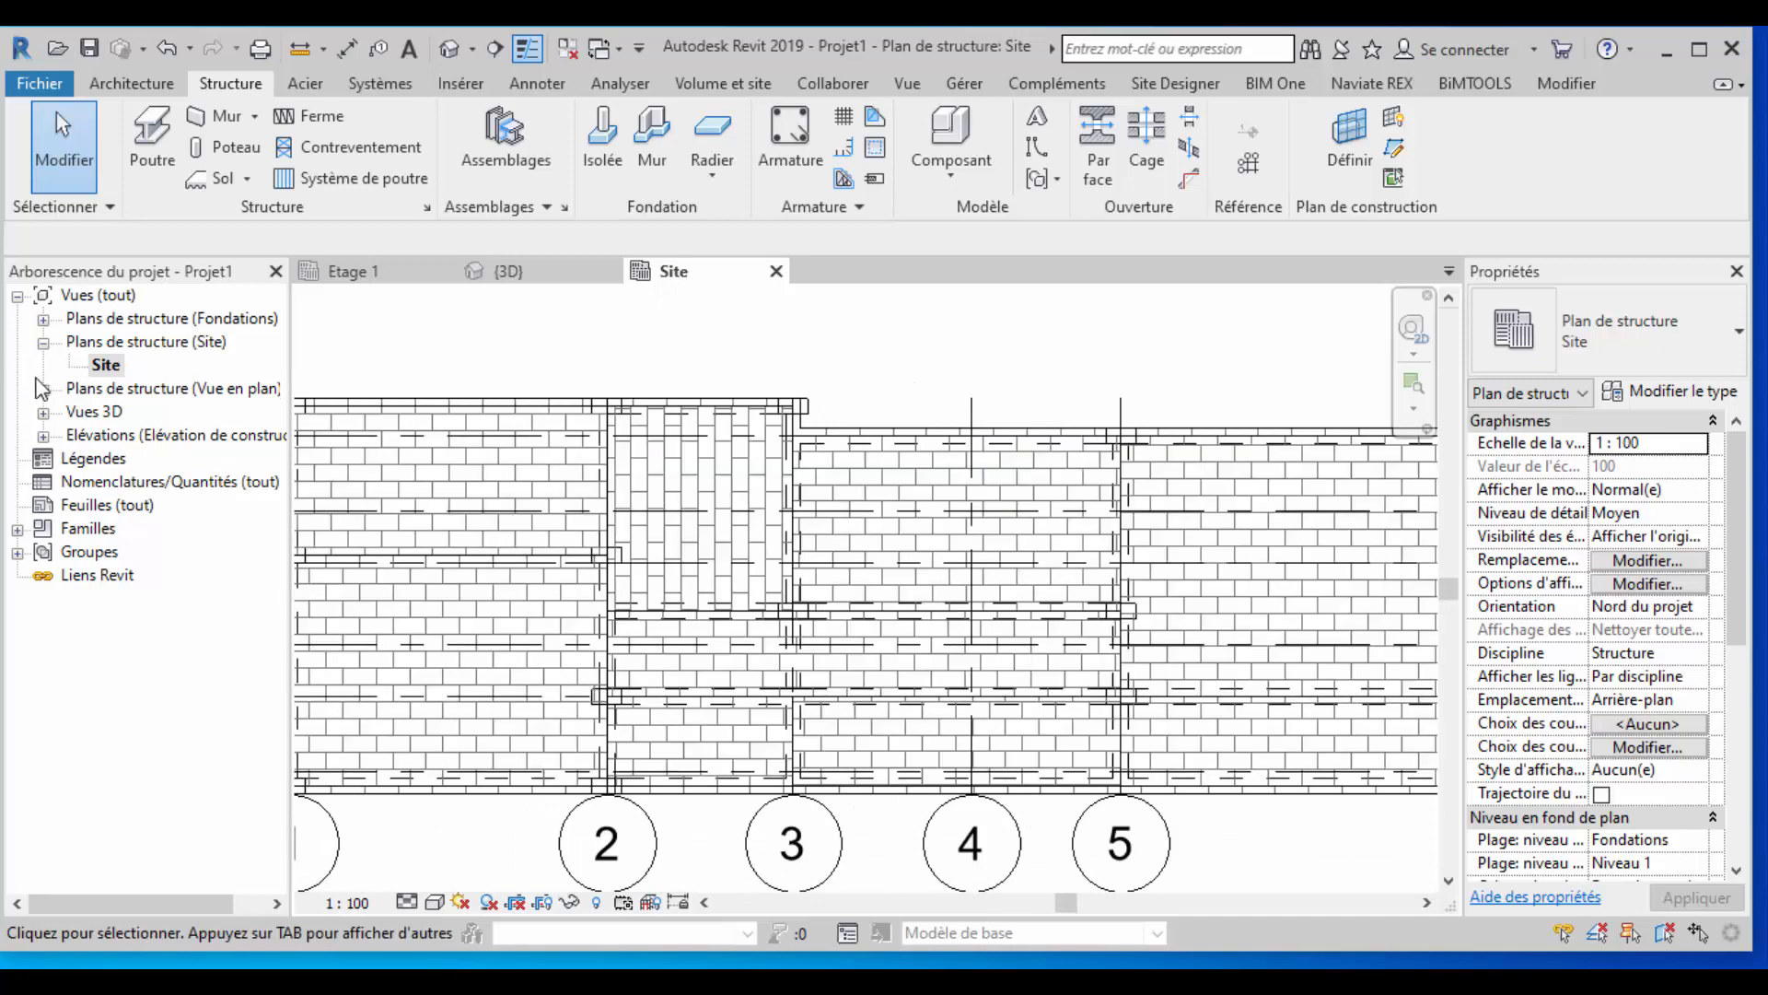
scroll(956, 431, down, 2)
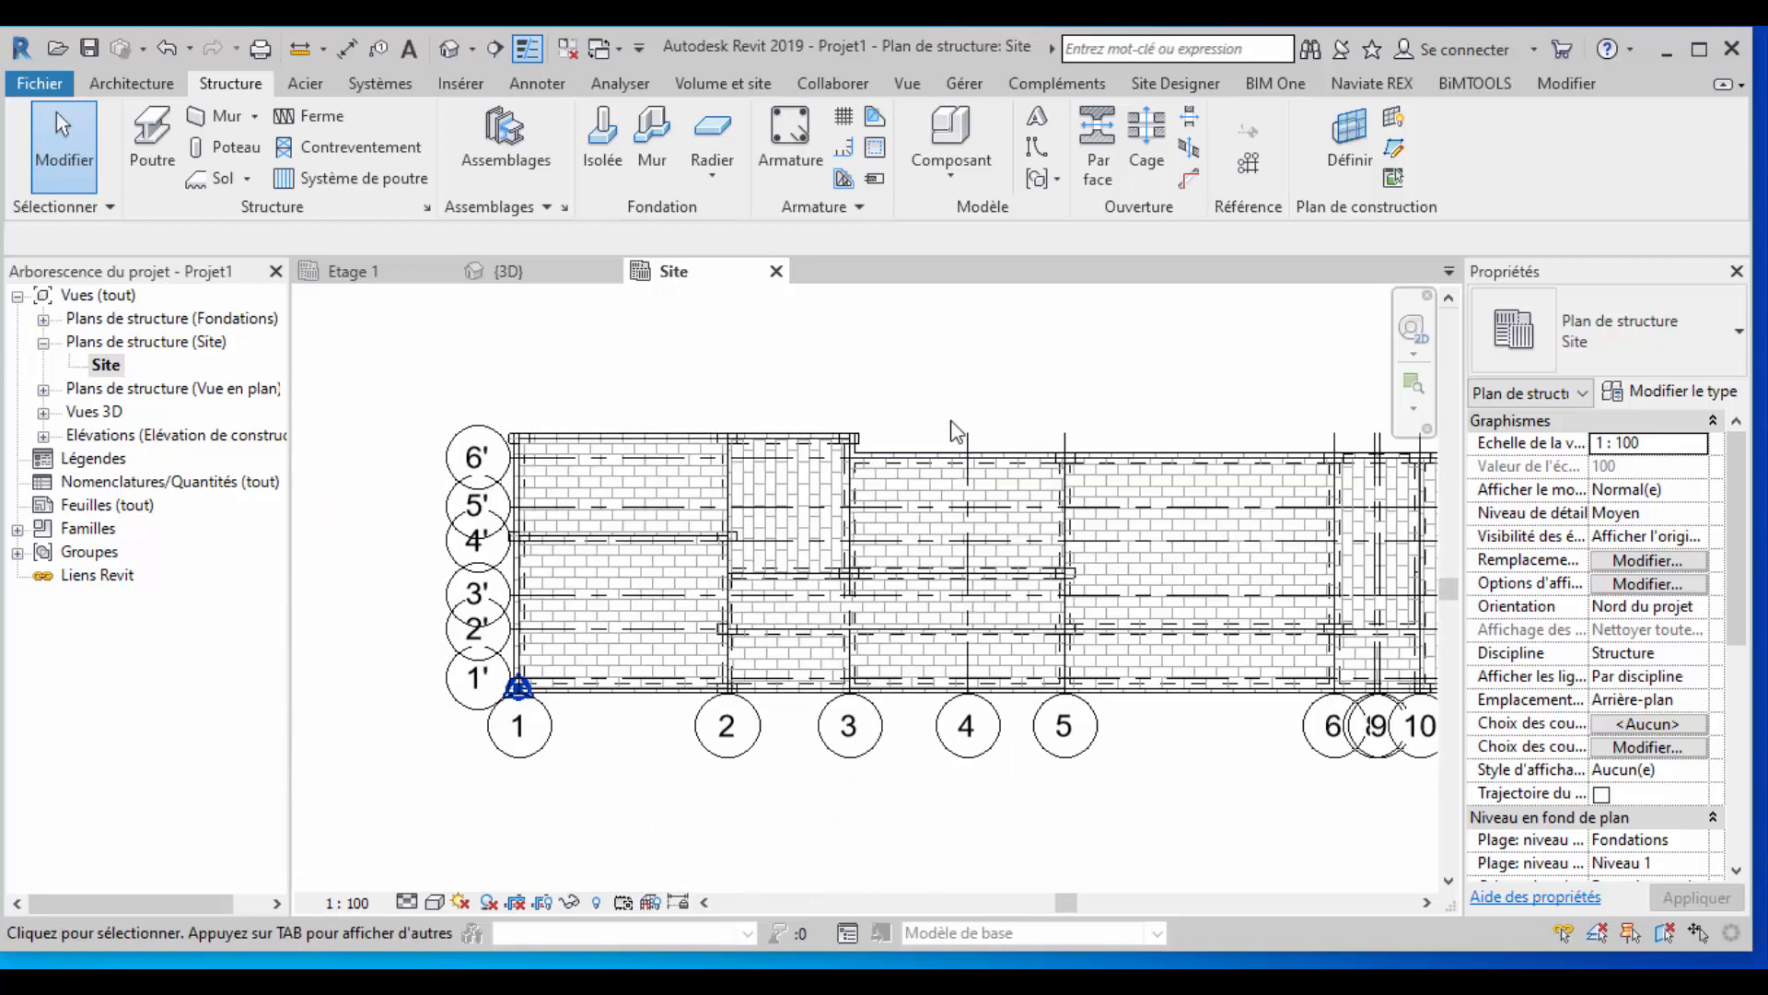
List the floor structural plans and open Etage 3 to view its full layout.
click(45, 391)
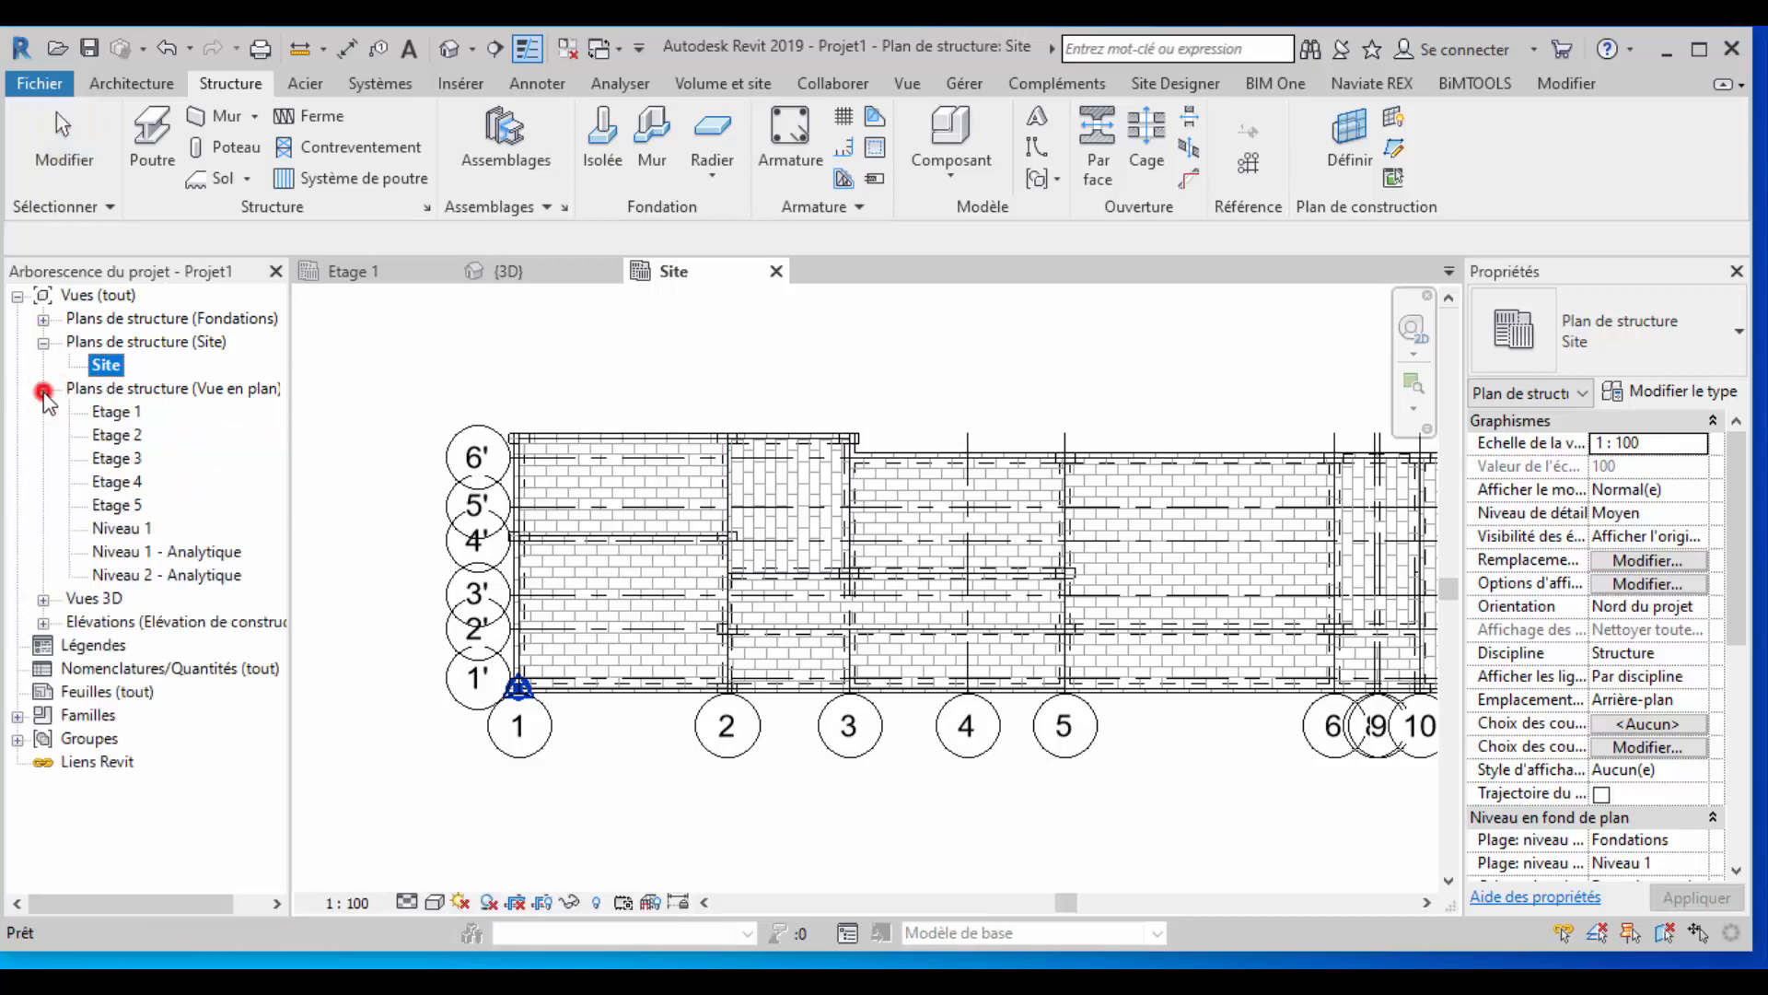
click(123, 417)
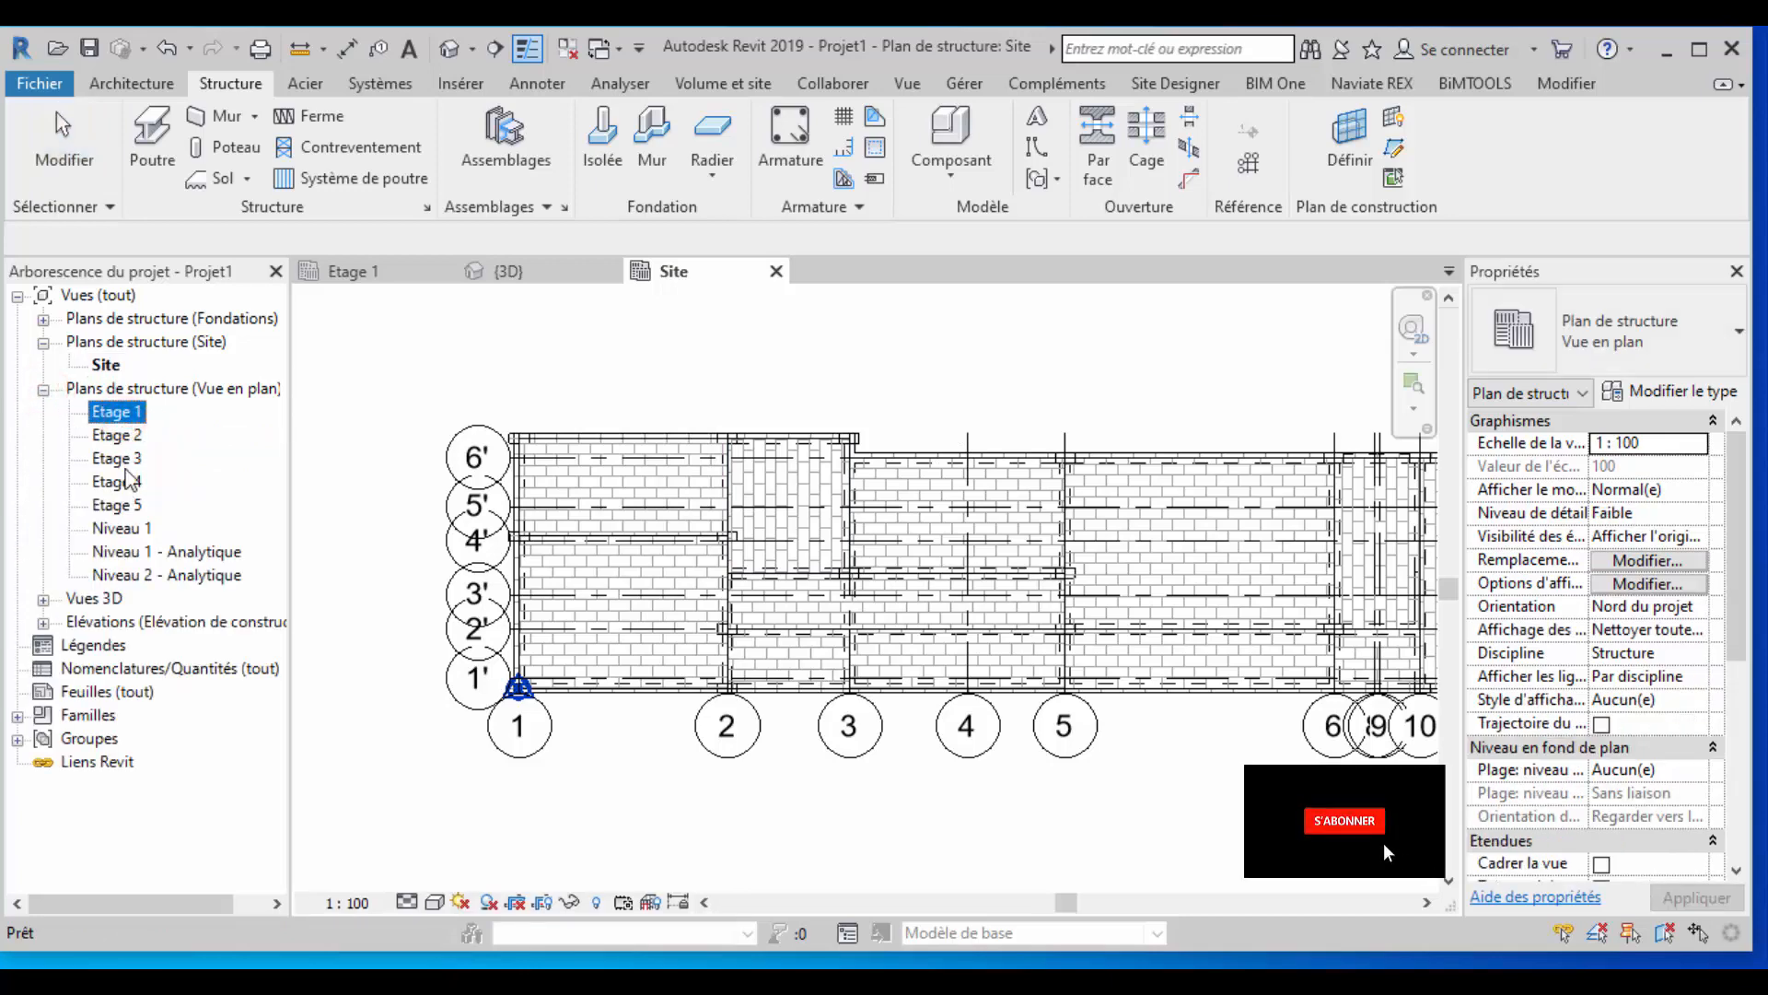
double_click(121, 458)
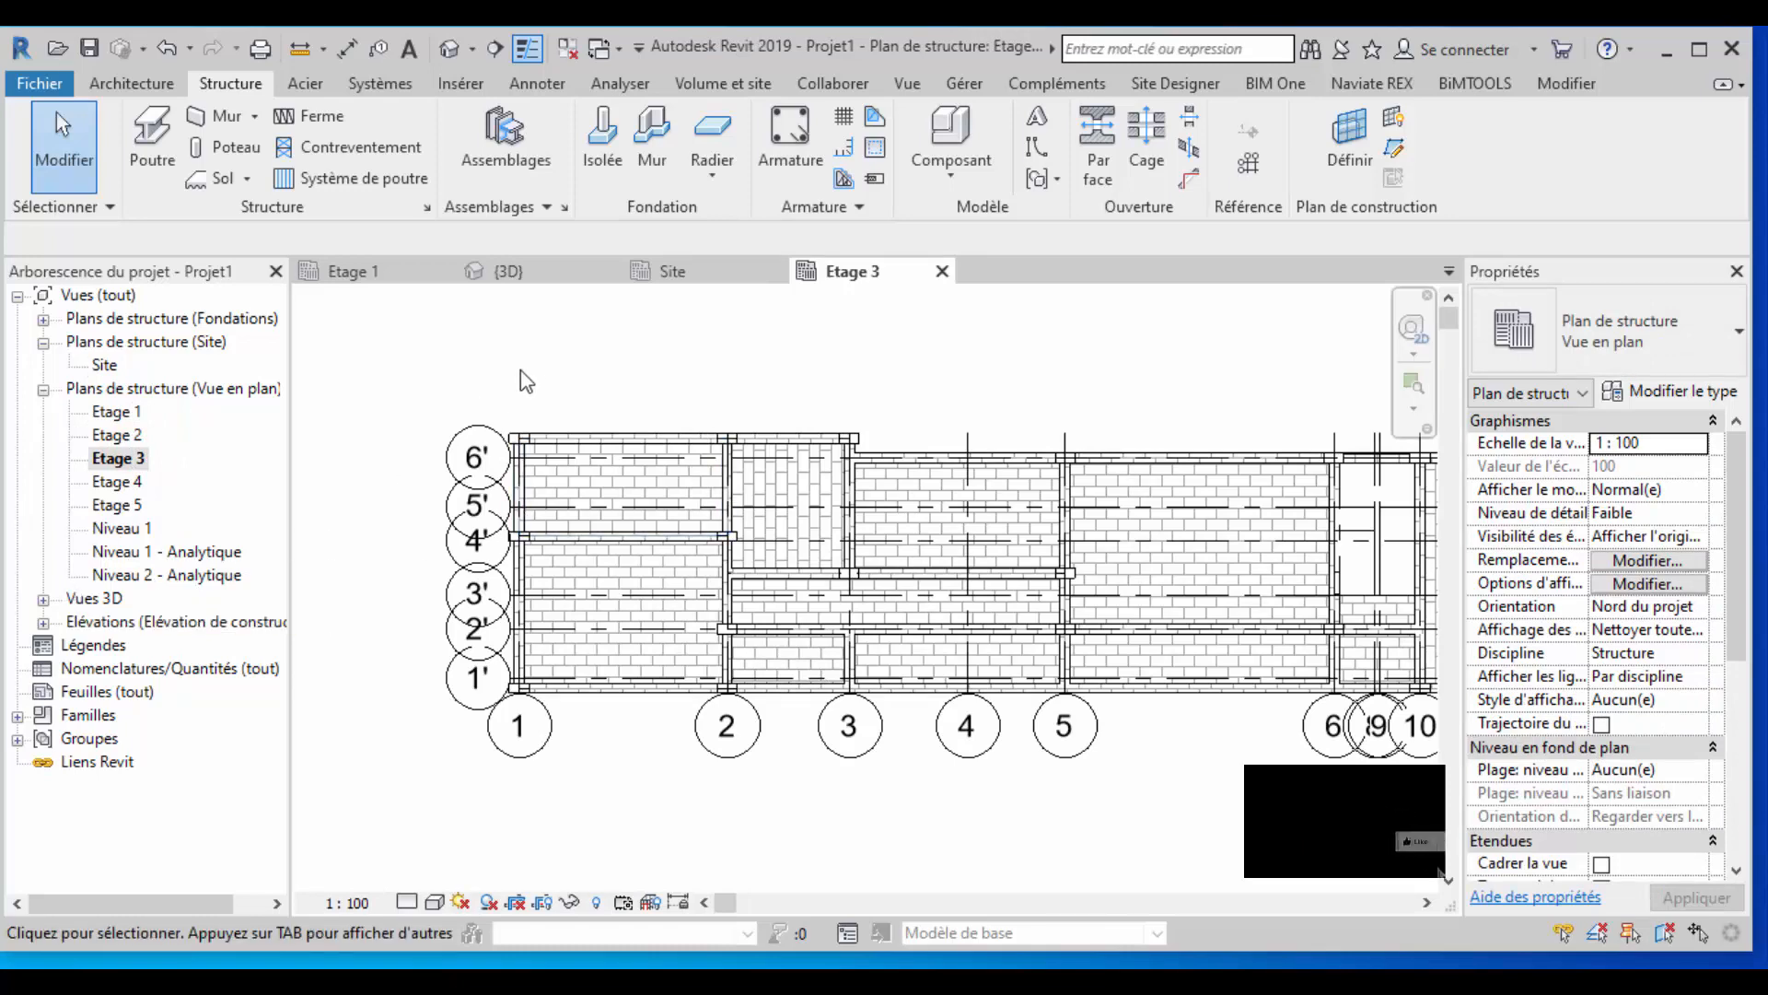
scroll(529, 364, down, 2)
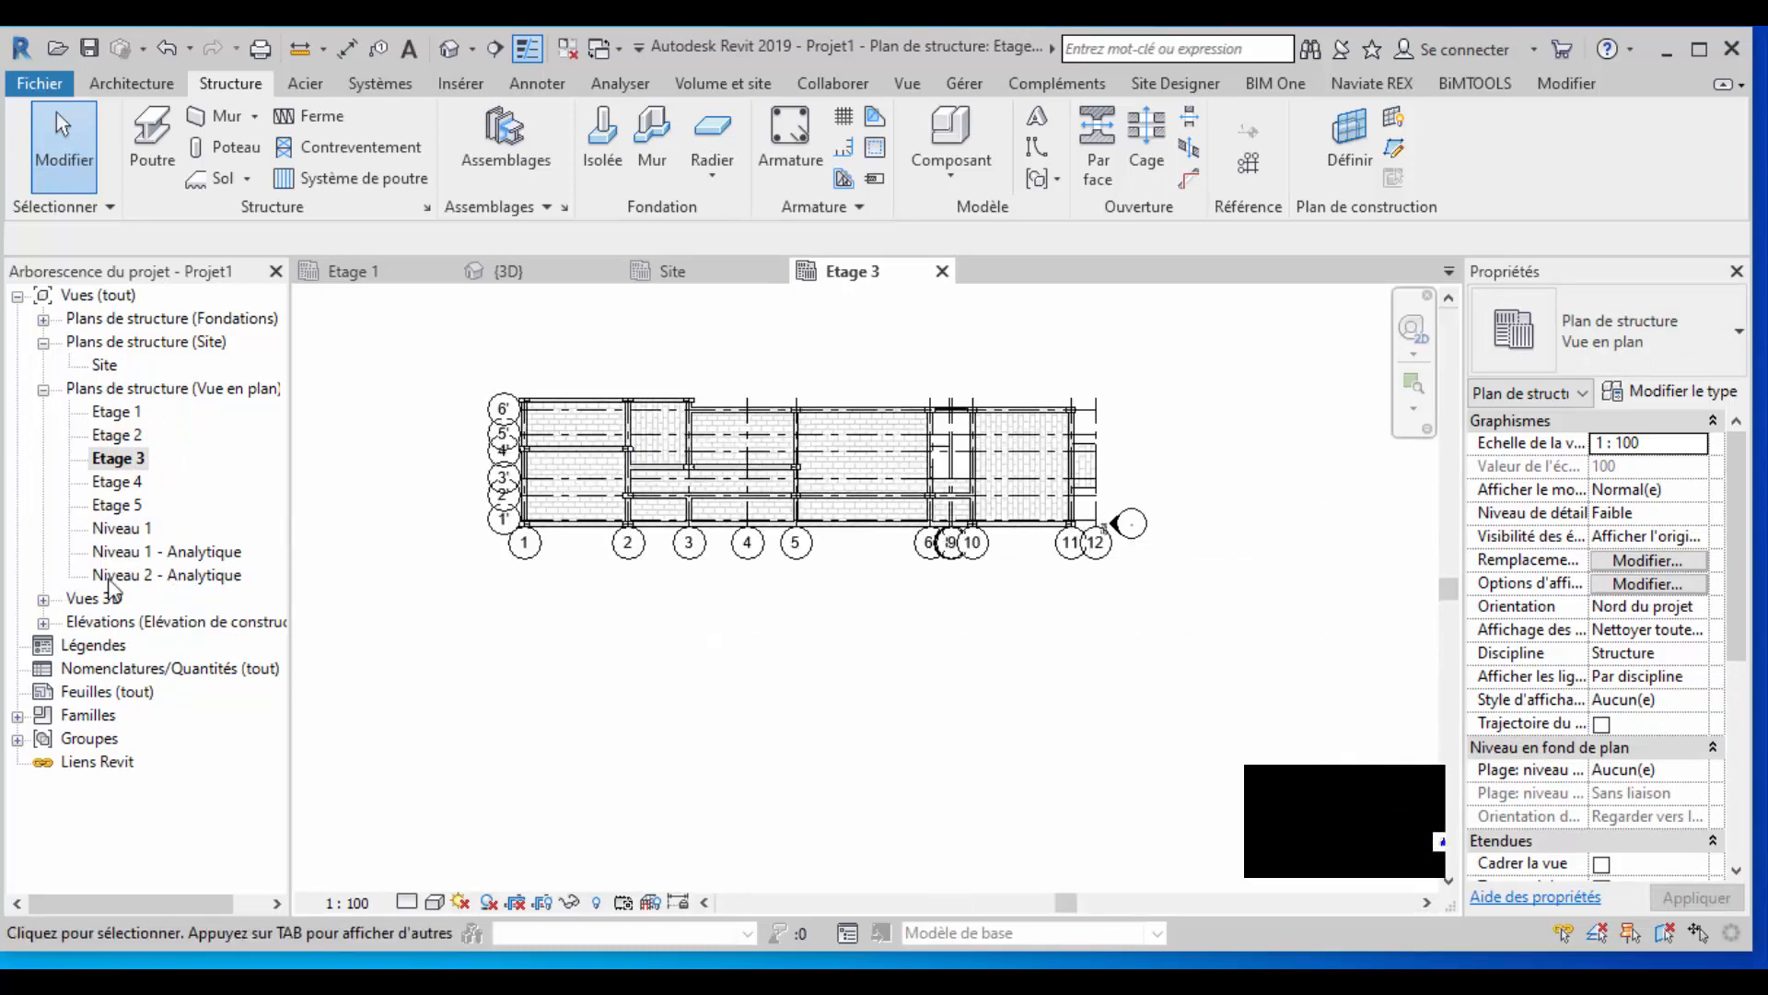
Open the Modèle analytique 3D view and inspect the analytical slabs, supports and loads.
click(43, 600)
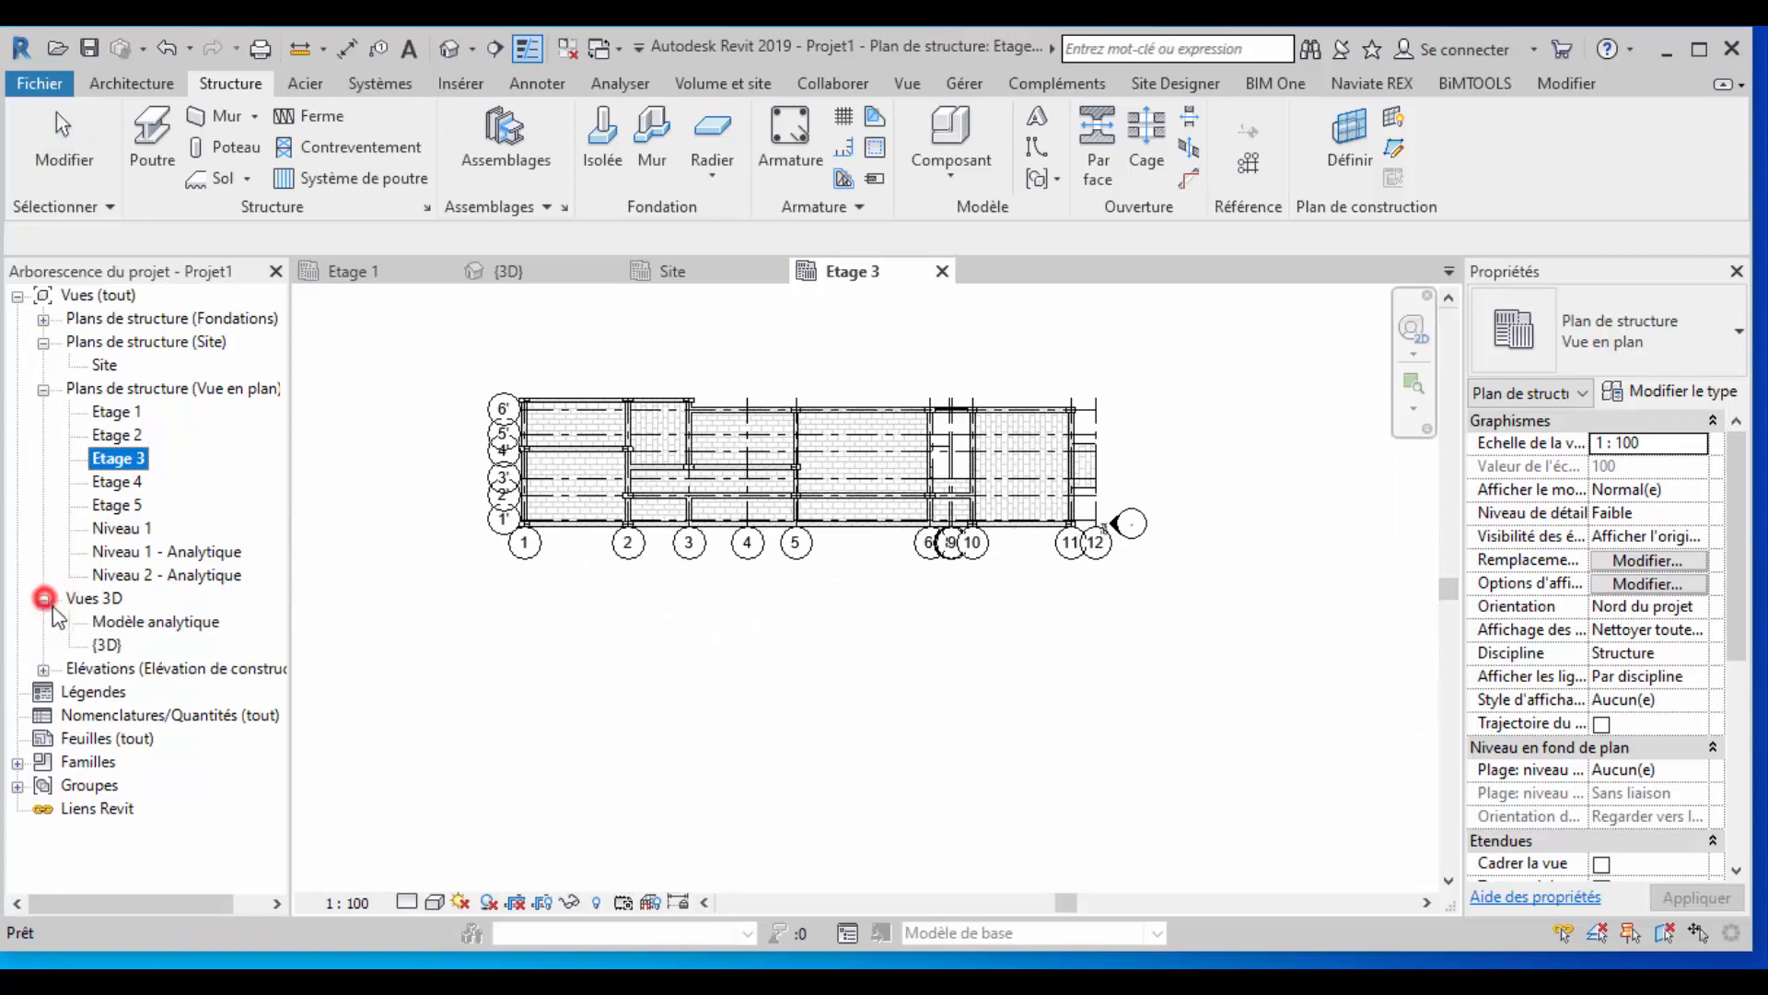
double_click(130, 626)
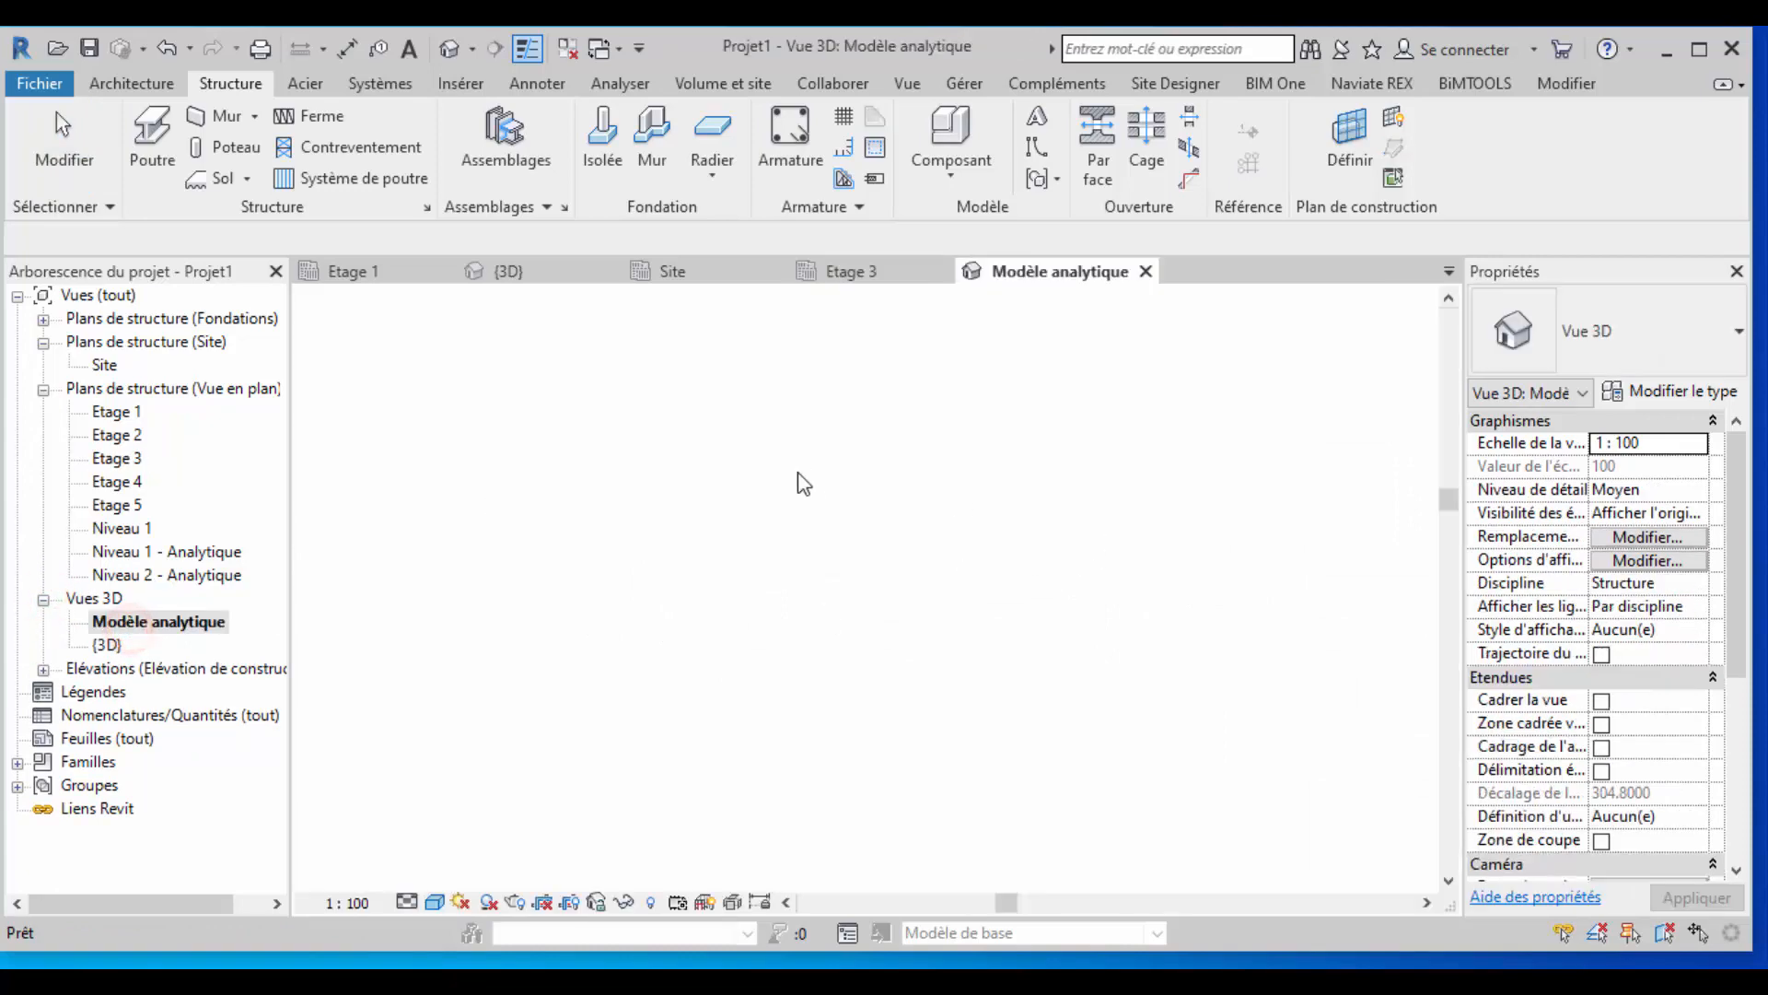
scroll(732, 603, up, 5)
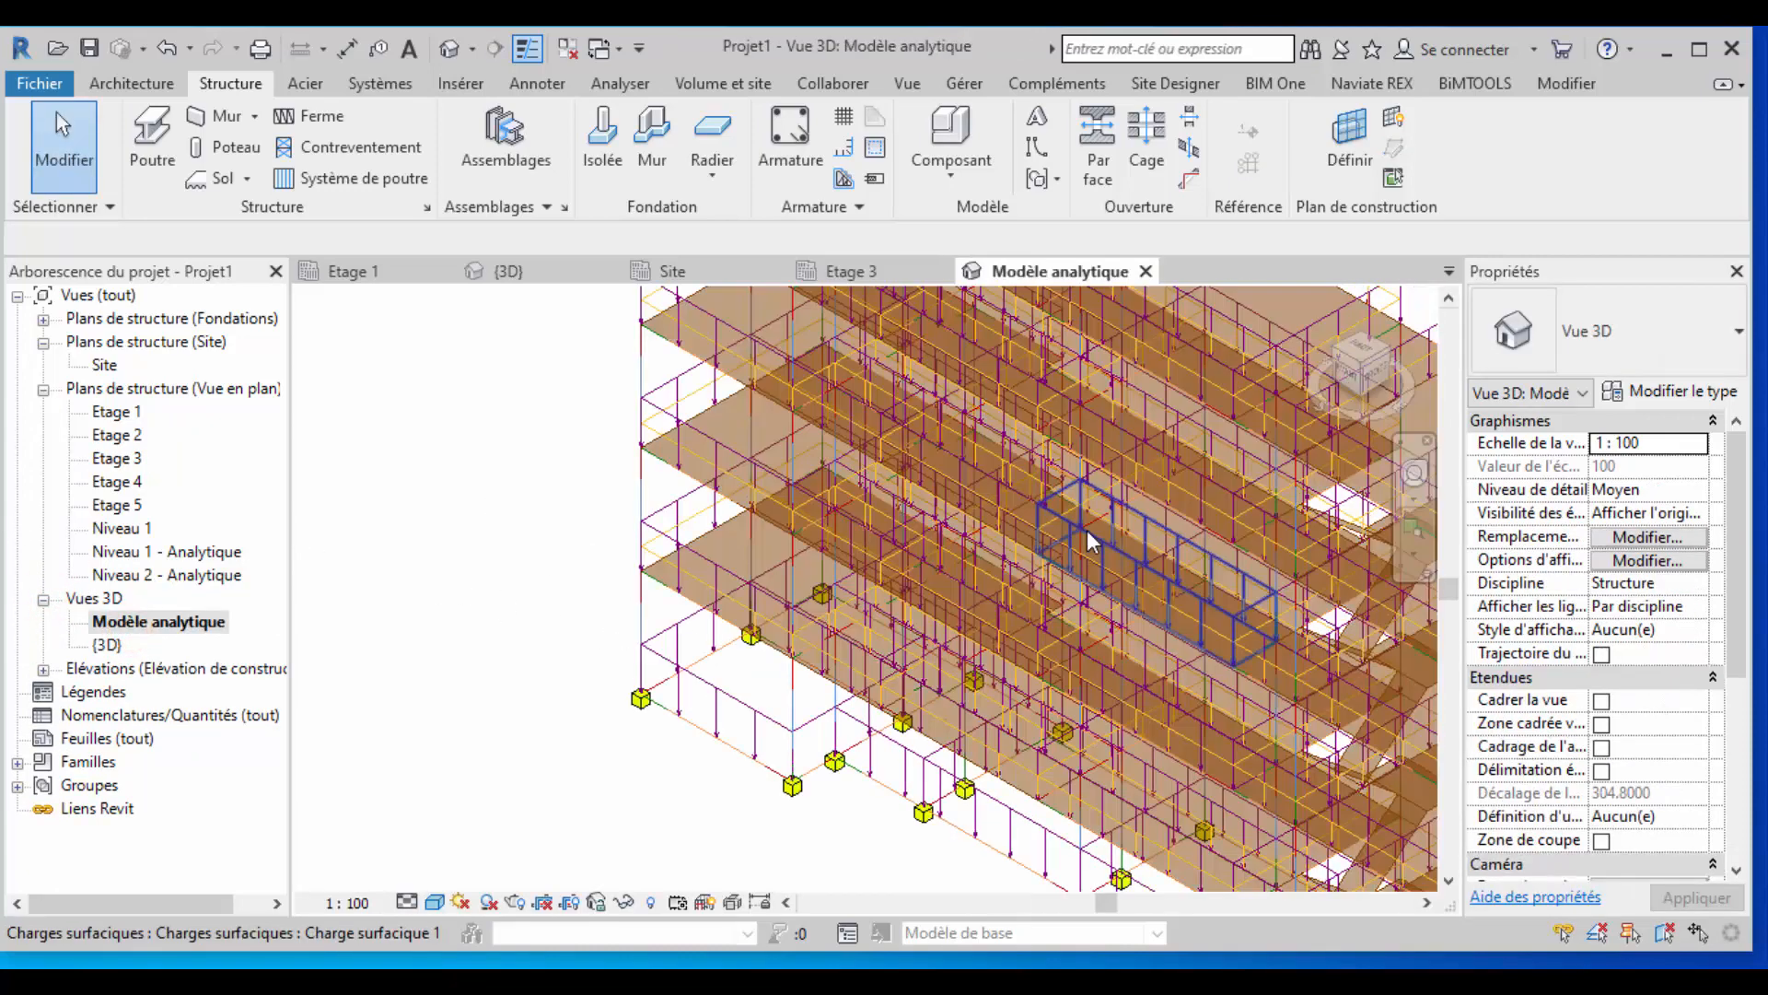
scroll(645, 562, down, 5)
scroll(461, 536, up, 3)
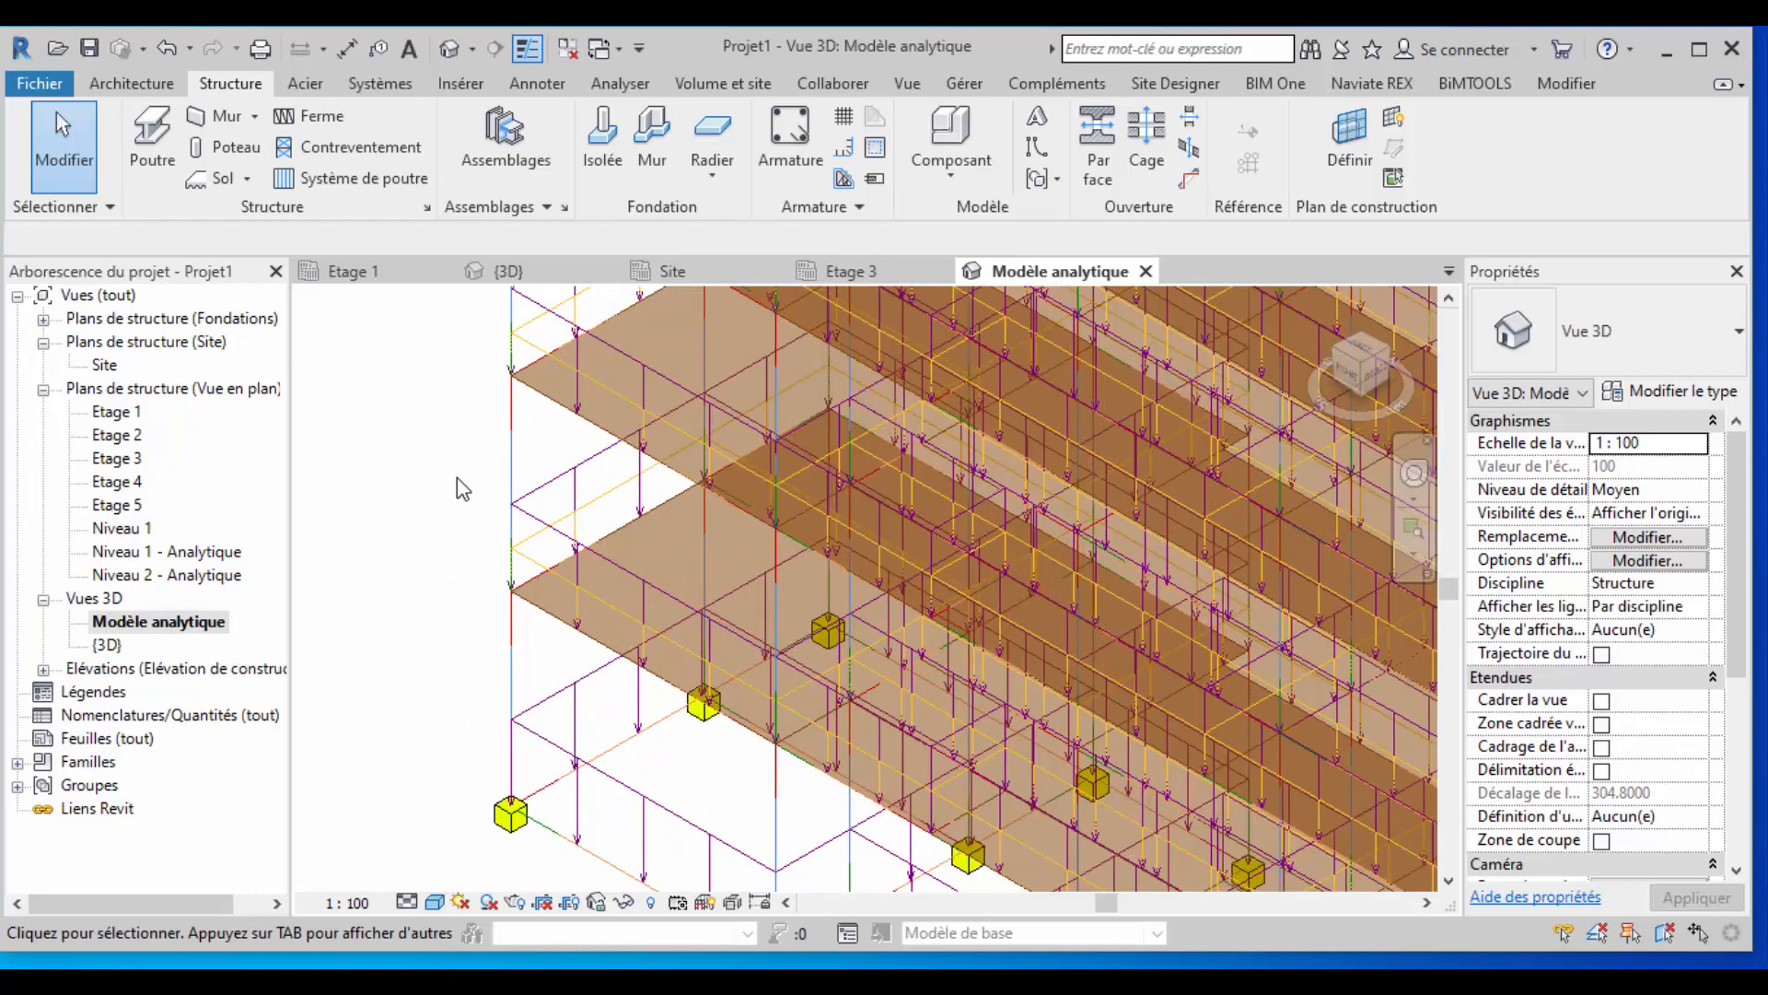
scroll(465, 479, down, 5)
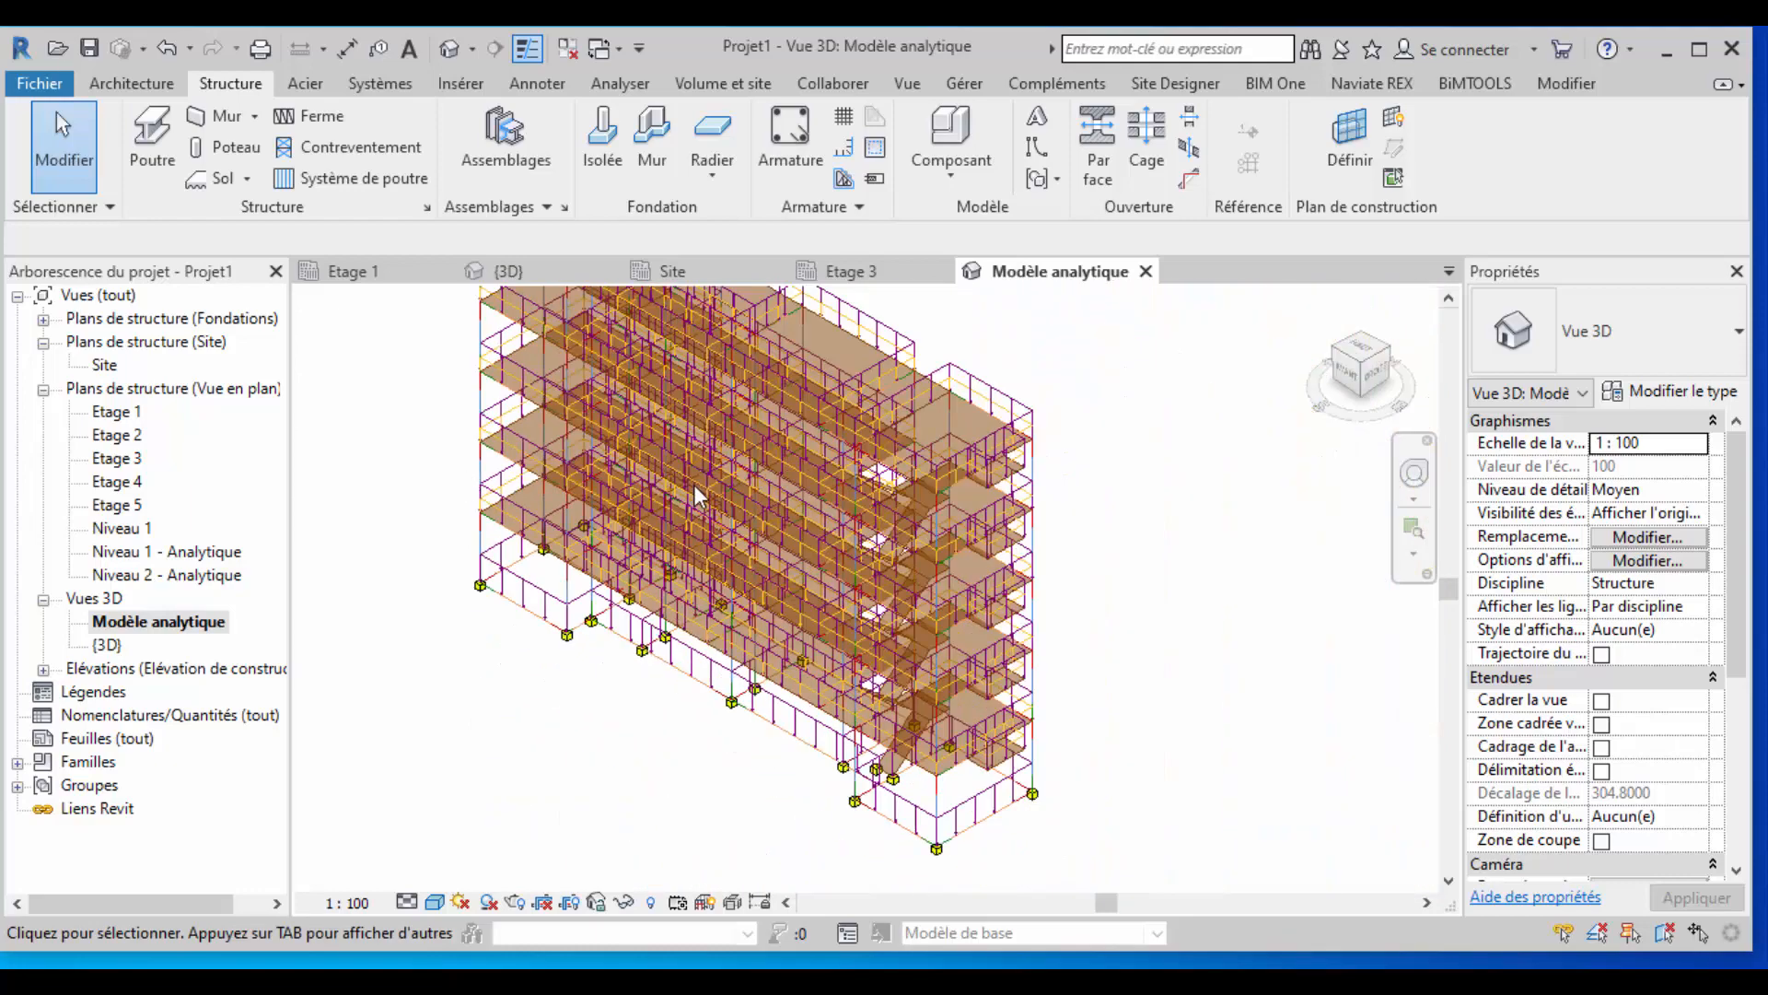
scroll(918, 683, down, 2)
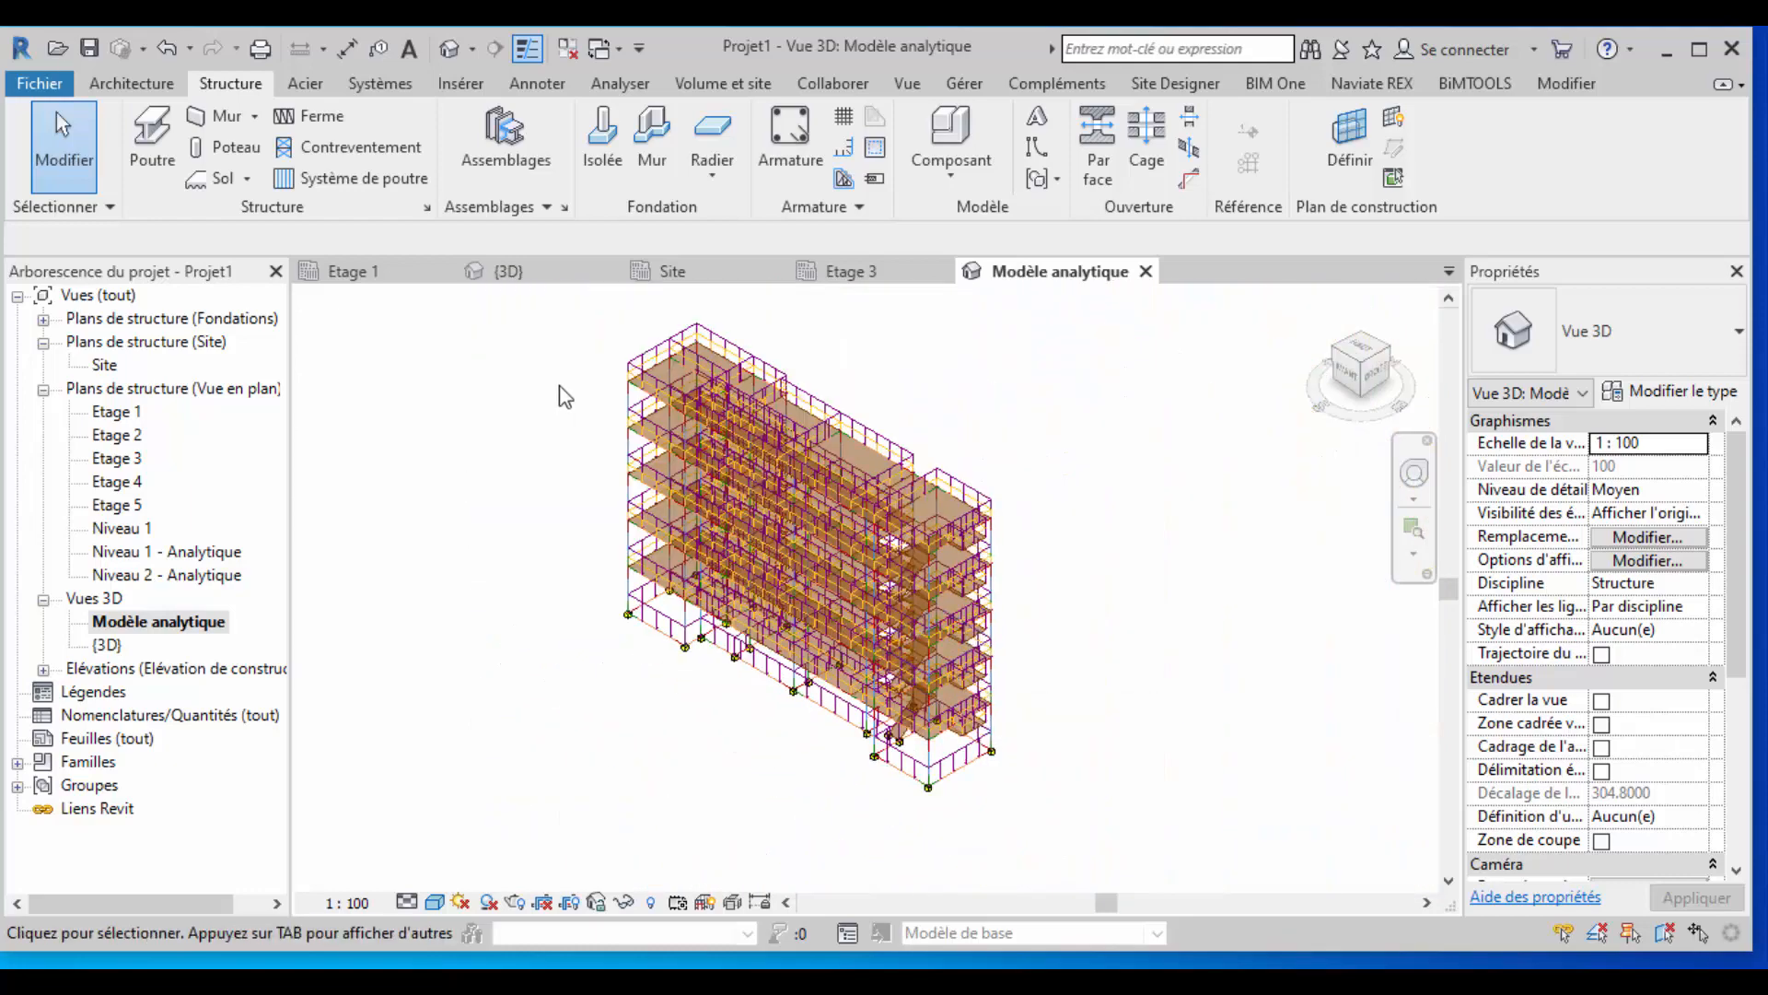
click(906, 85)
click(1056, 120)
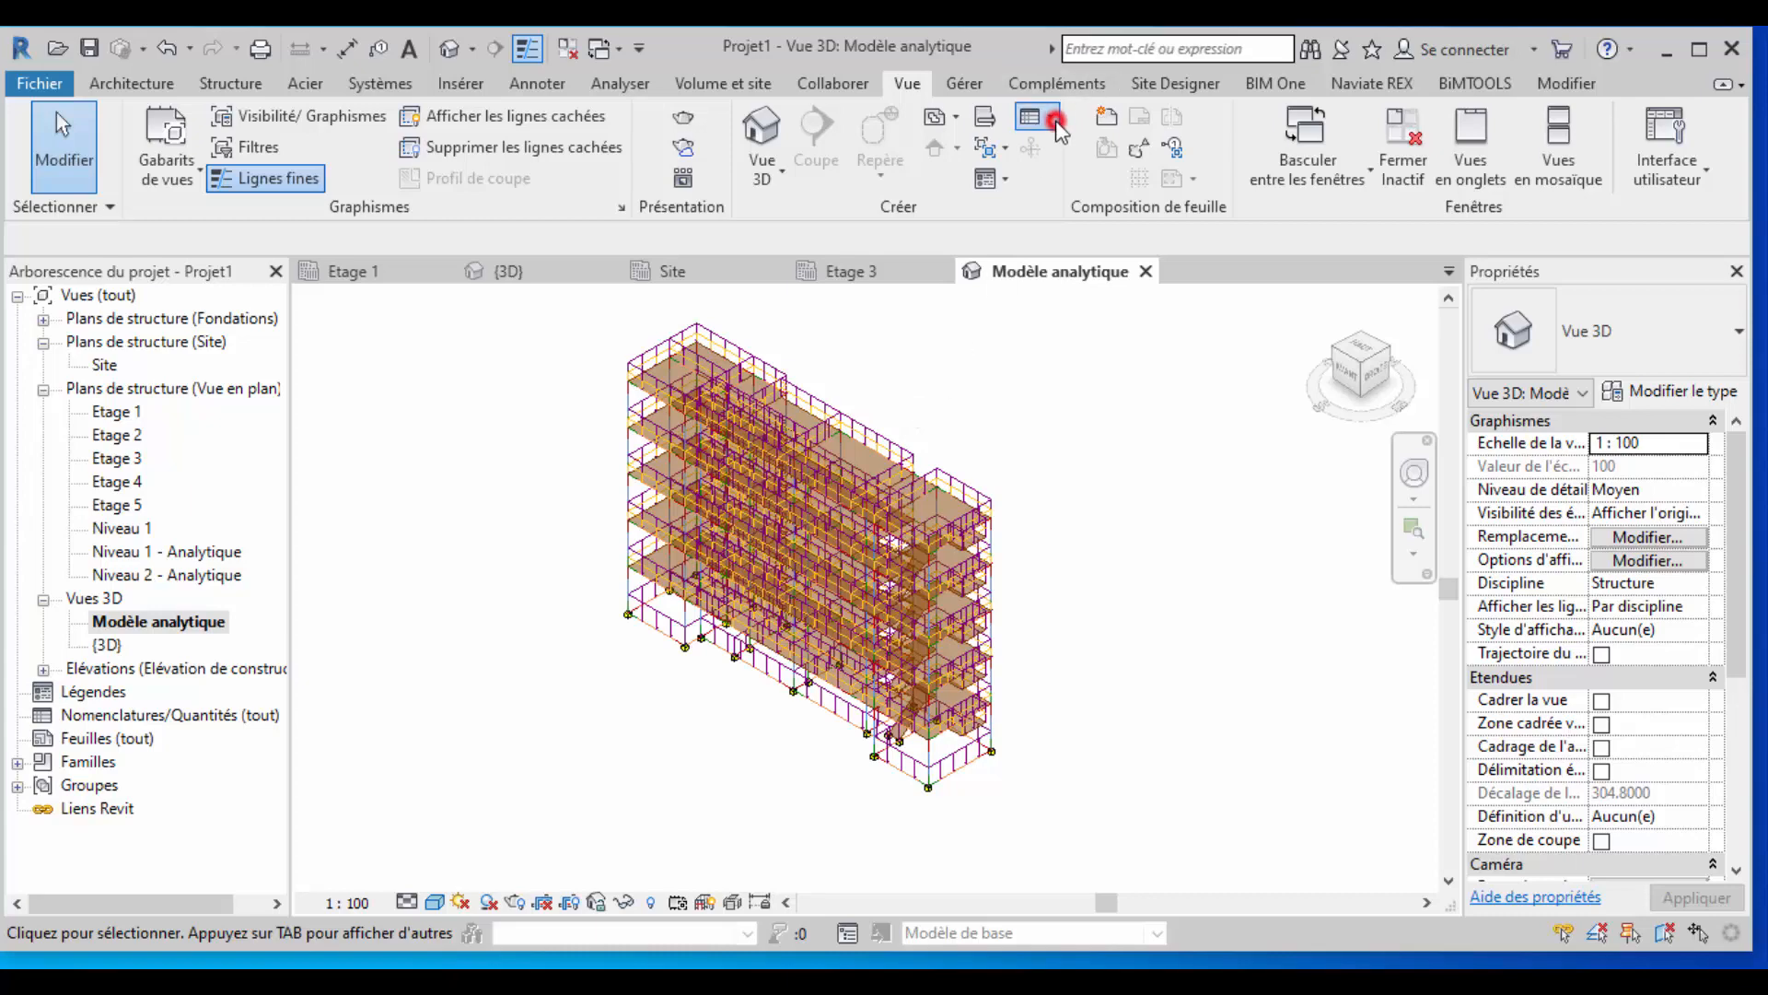
click(1126, 162)
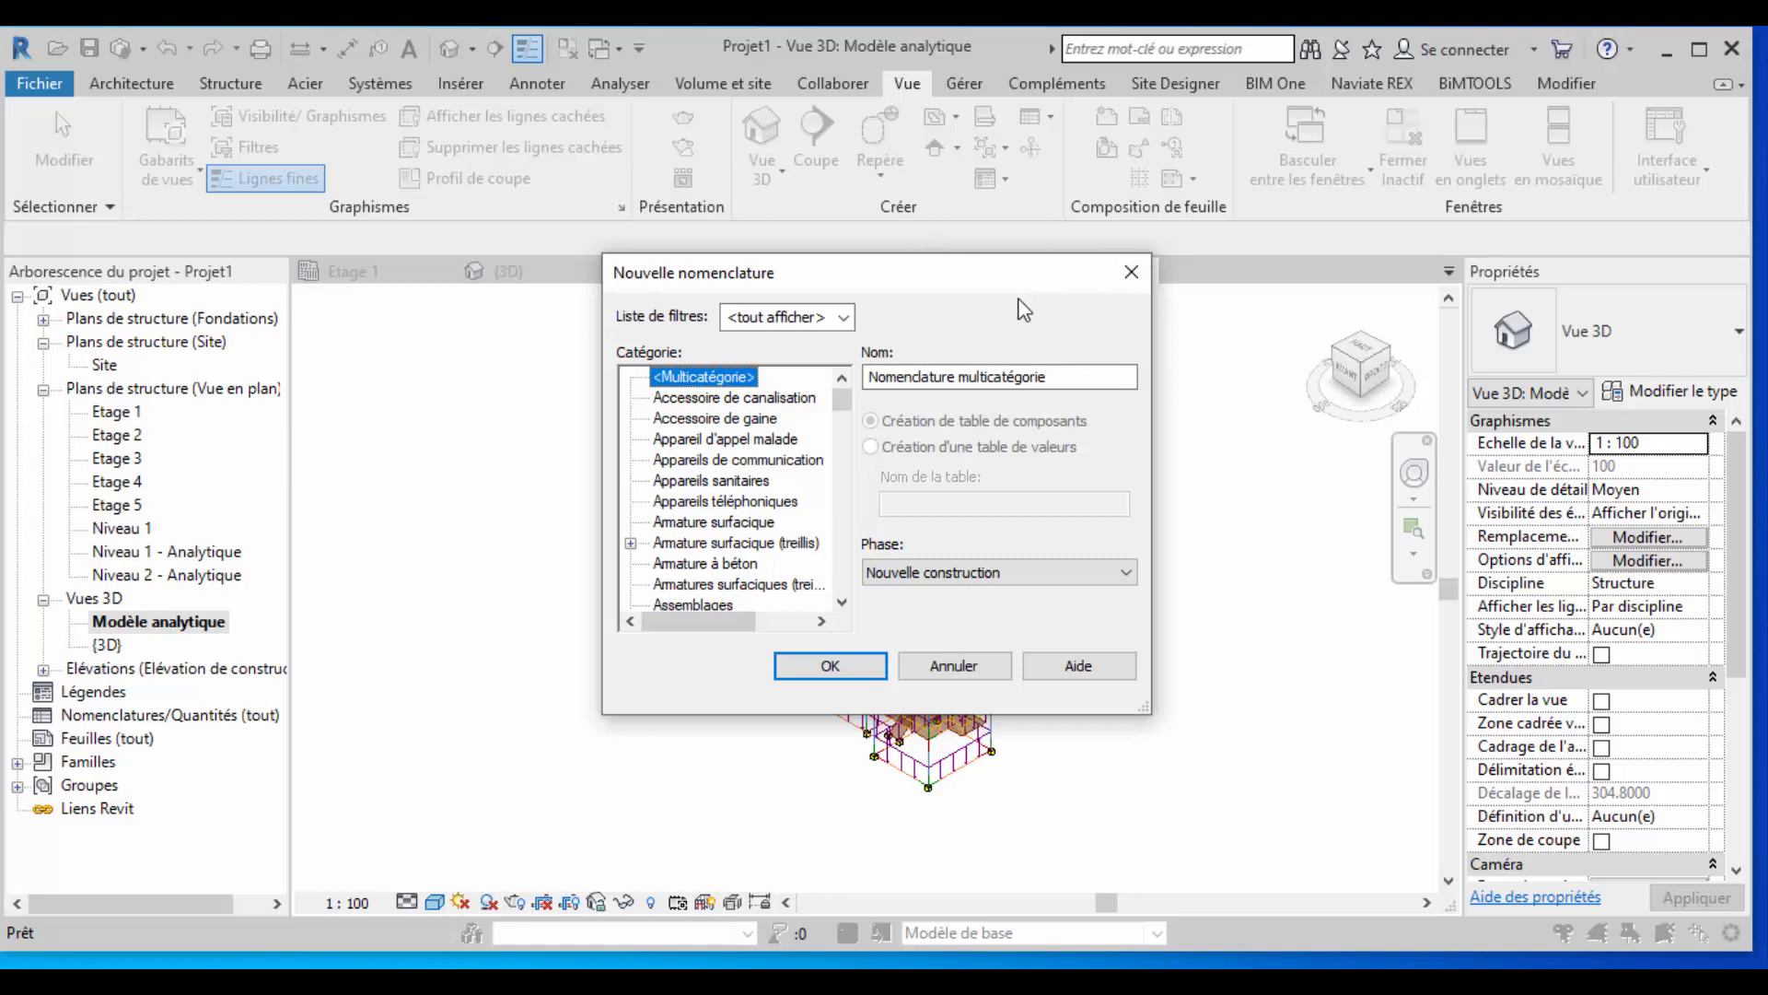
drag(839, 419, 846, 539)
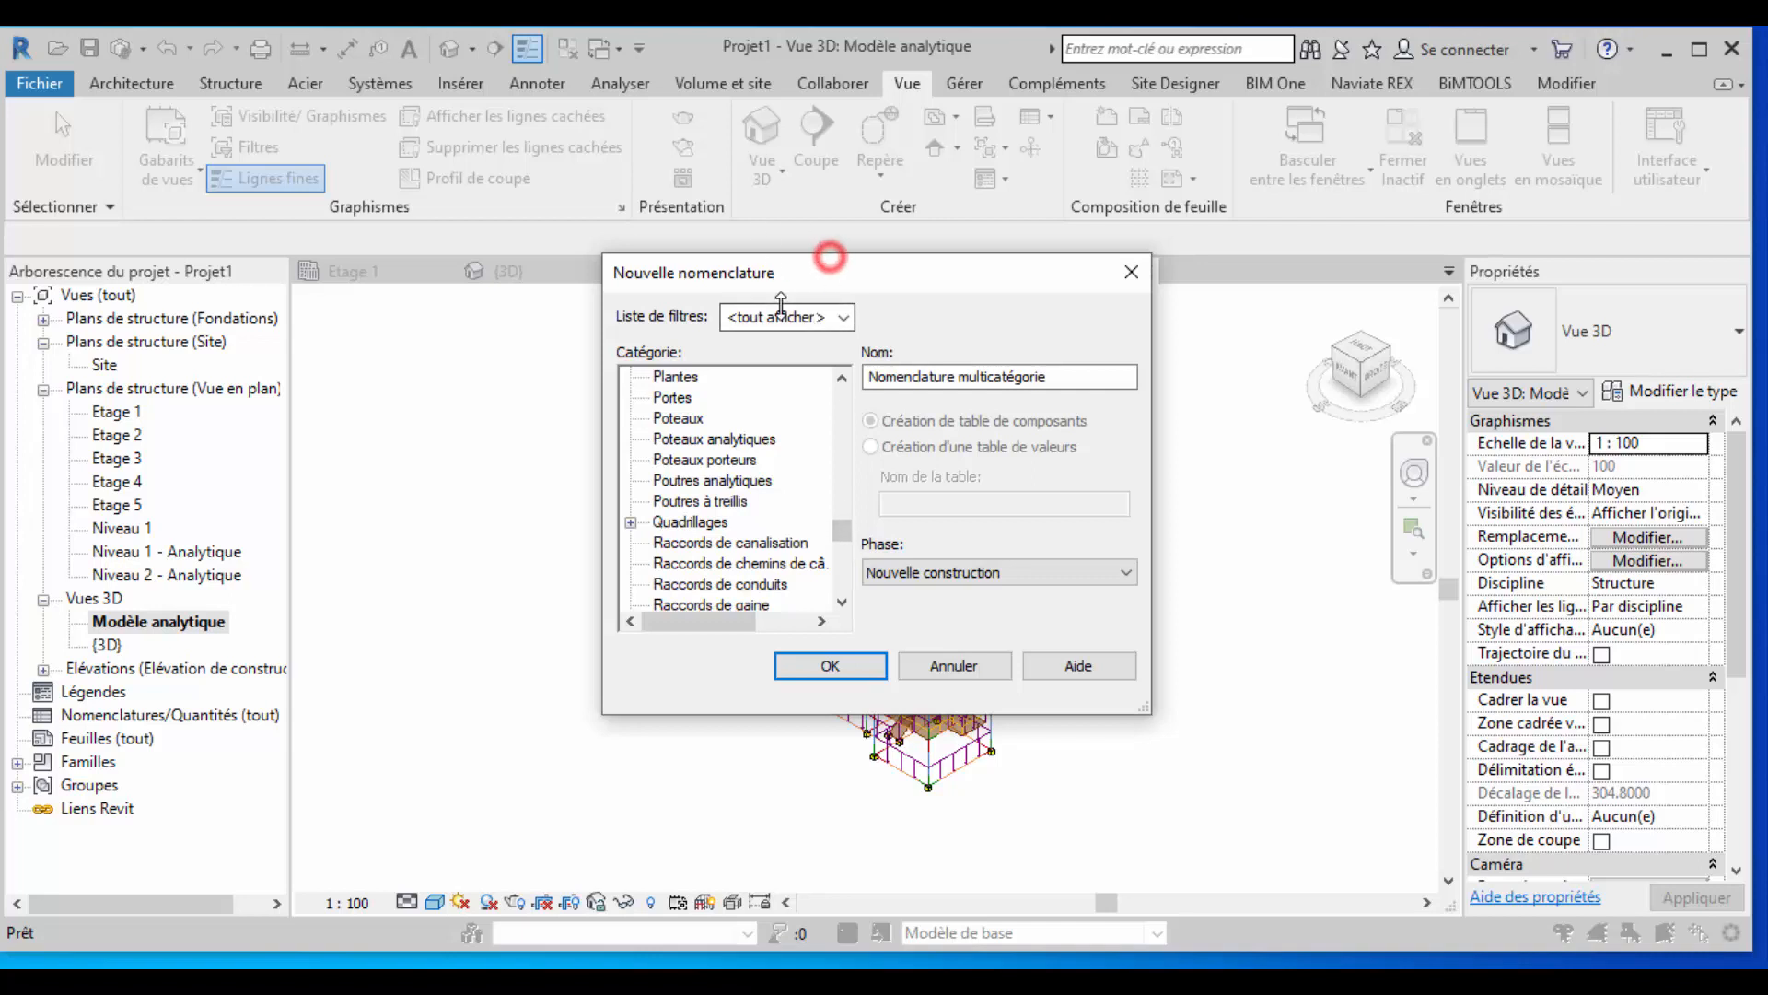
drag(797, 268, 275, 299)
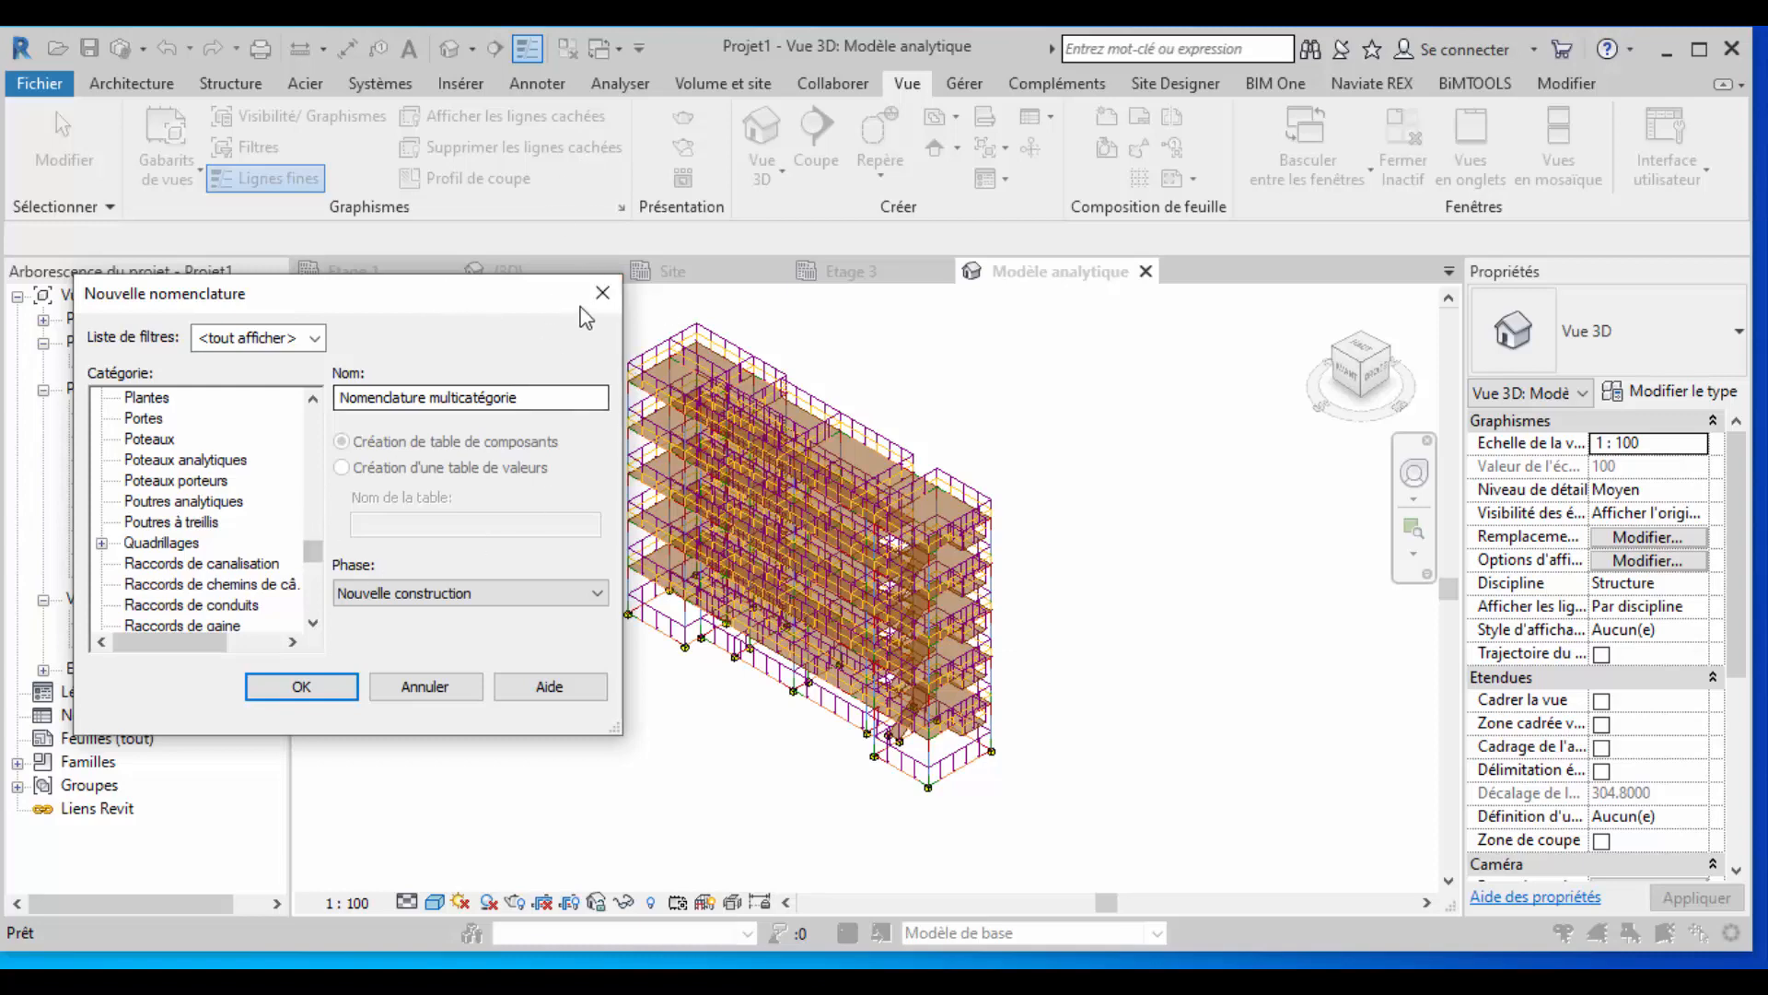
click(602, 293)
Select the corner analytical column in the Modèle analytique view and examine its properties and the loads along the adjoining slab edge.
scroll(486, 535, up, 5)
scroll(486, 523, up, 2)
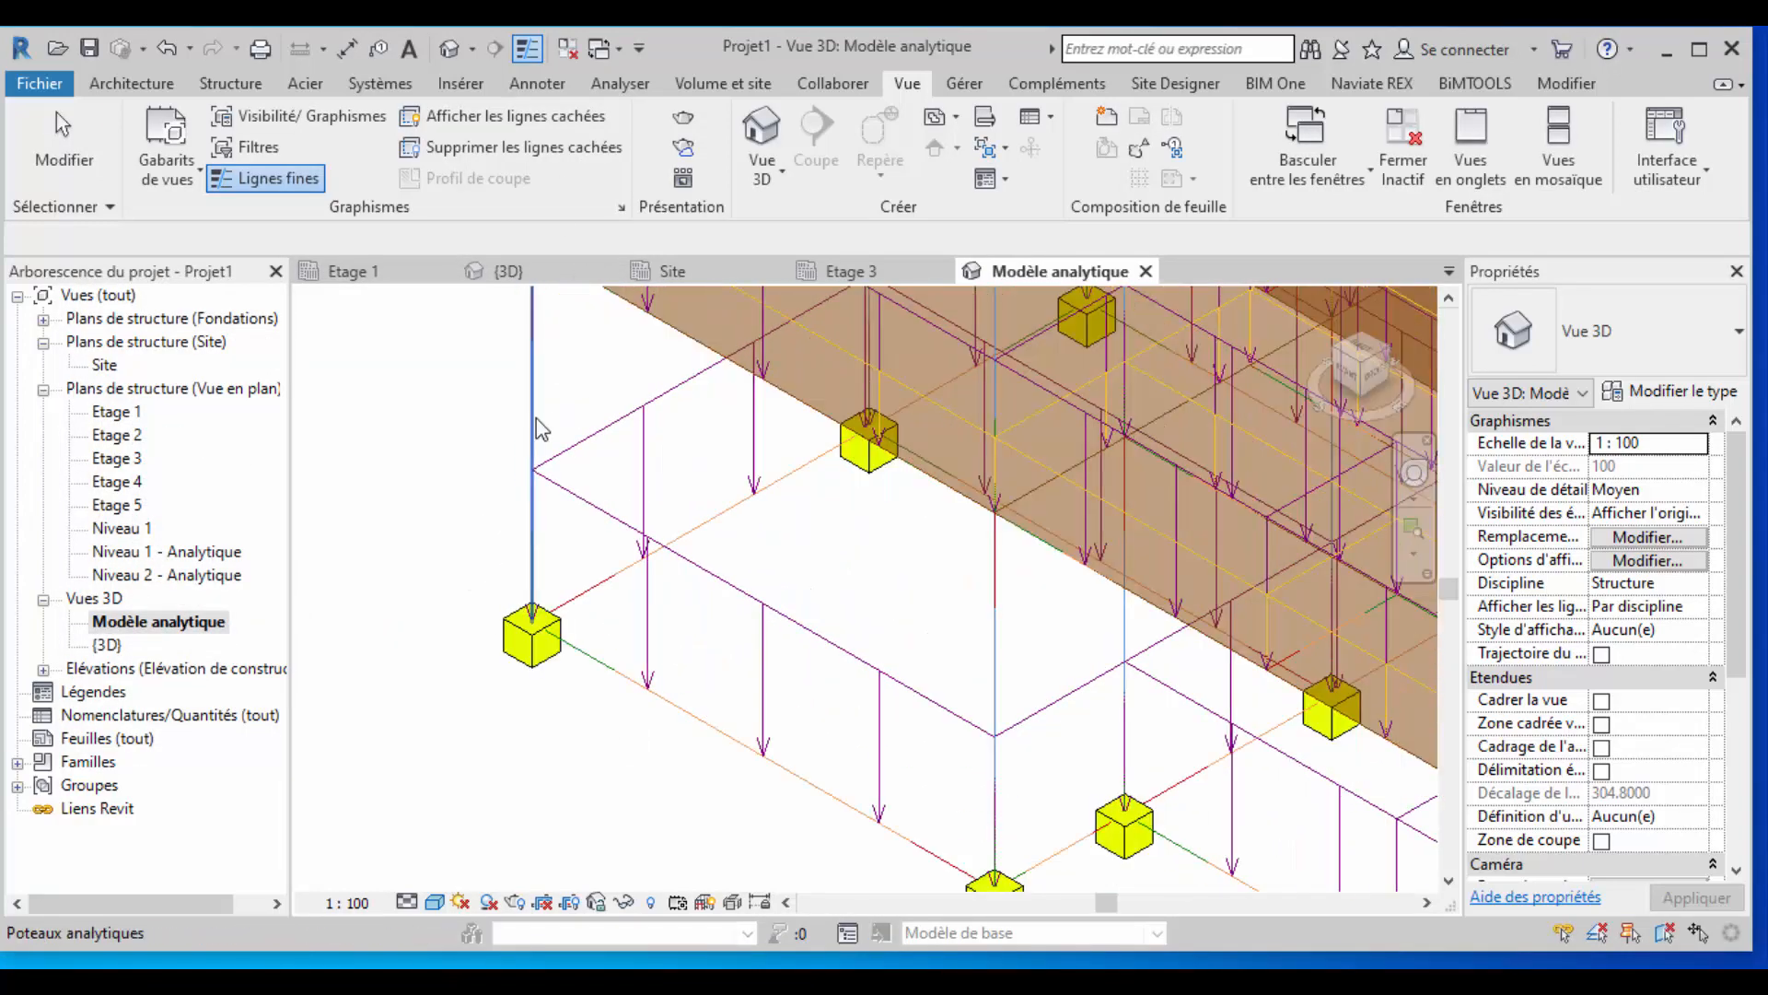
scroll(578, 550, down, 4)
scroll(570, 489, up, 2)
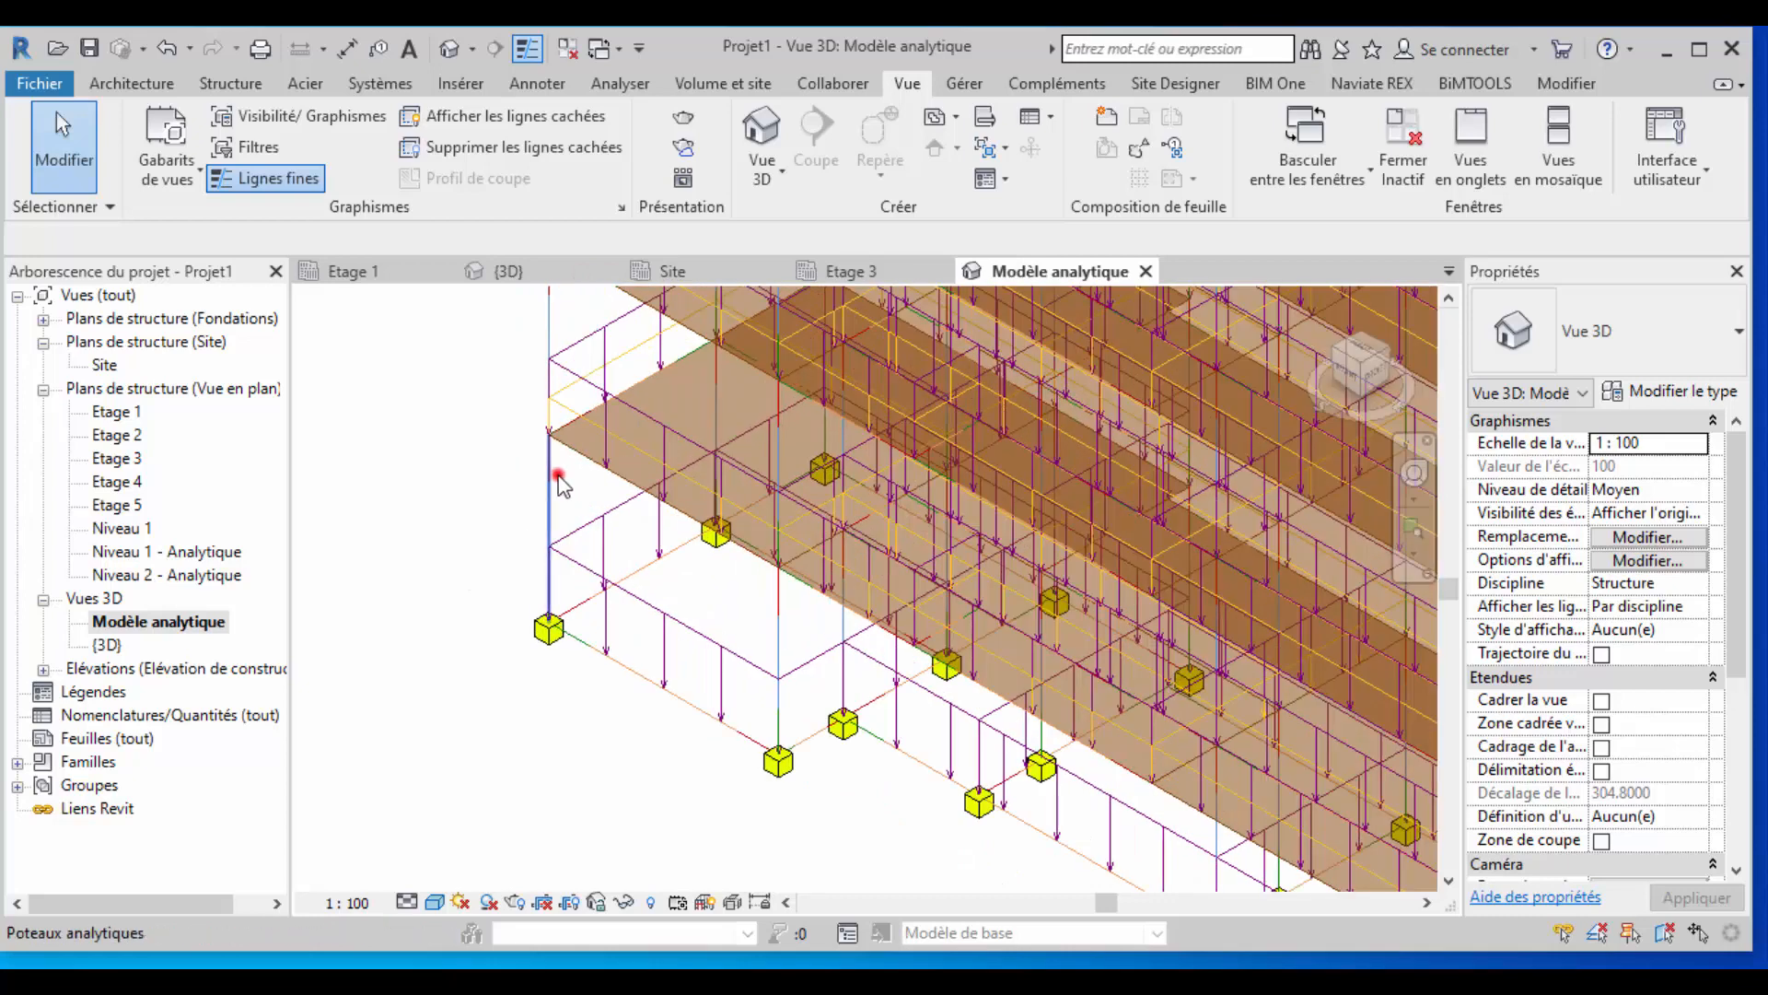
click(557, 474)
click(559, 540)
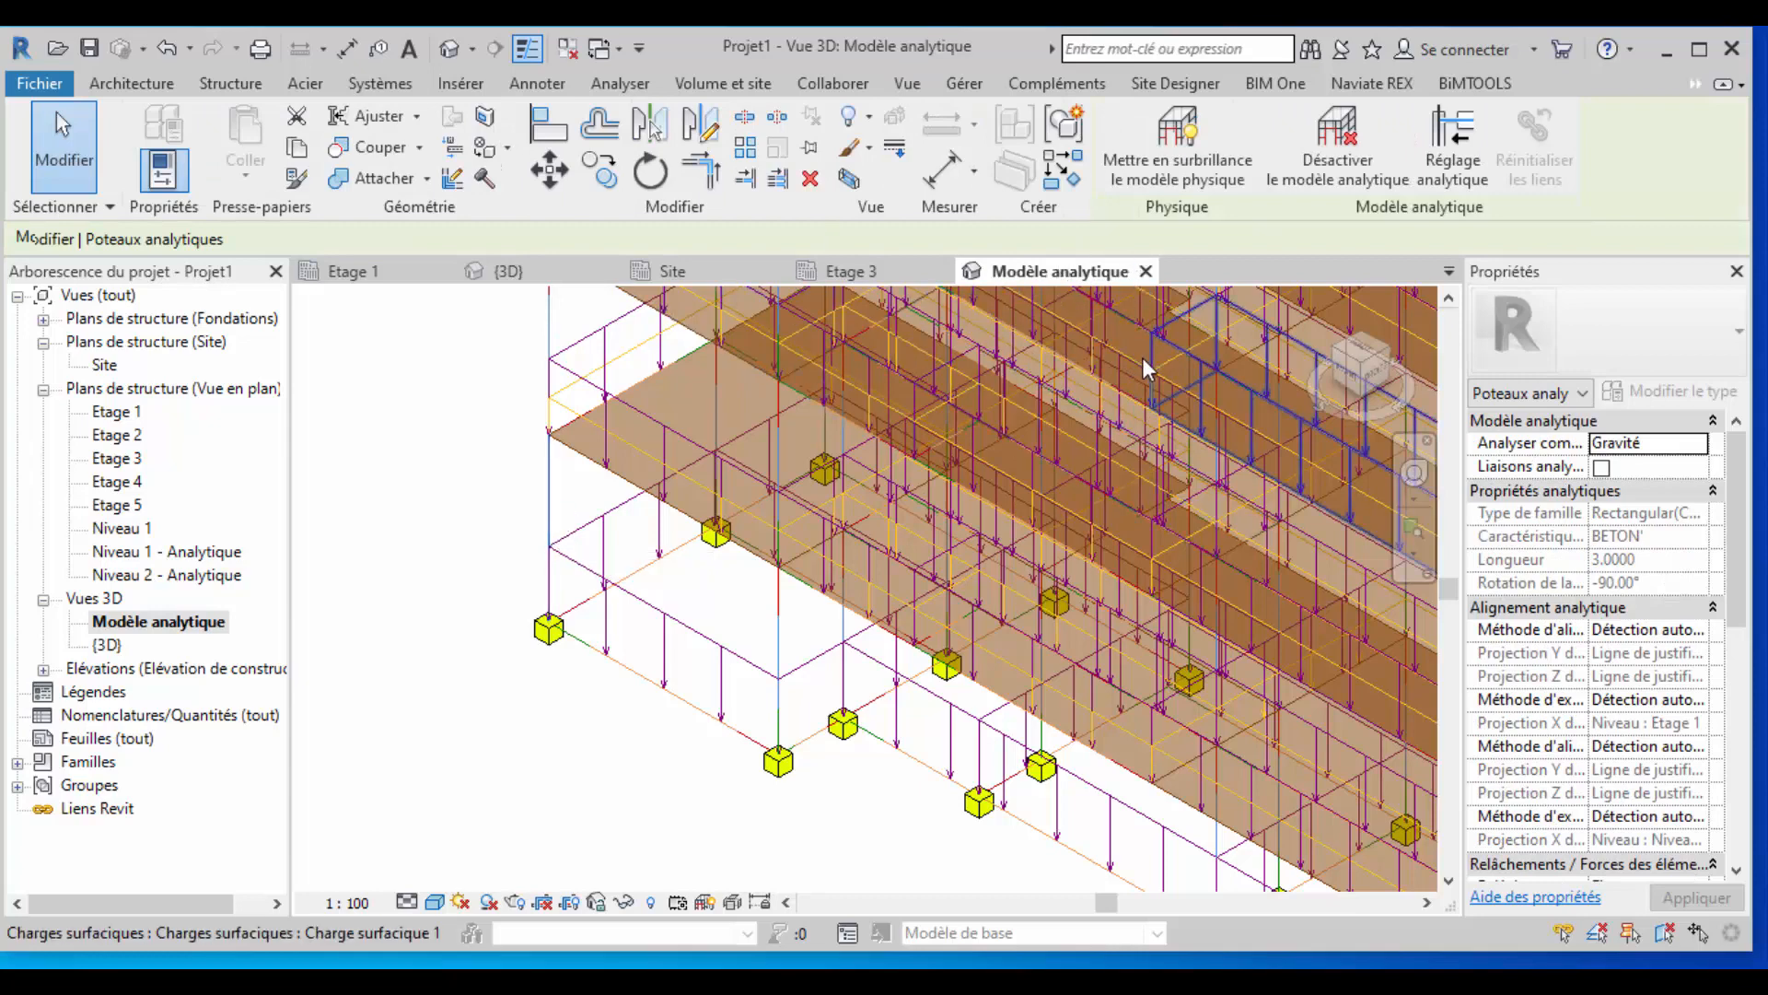
scroll(557, 444, up, 2)
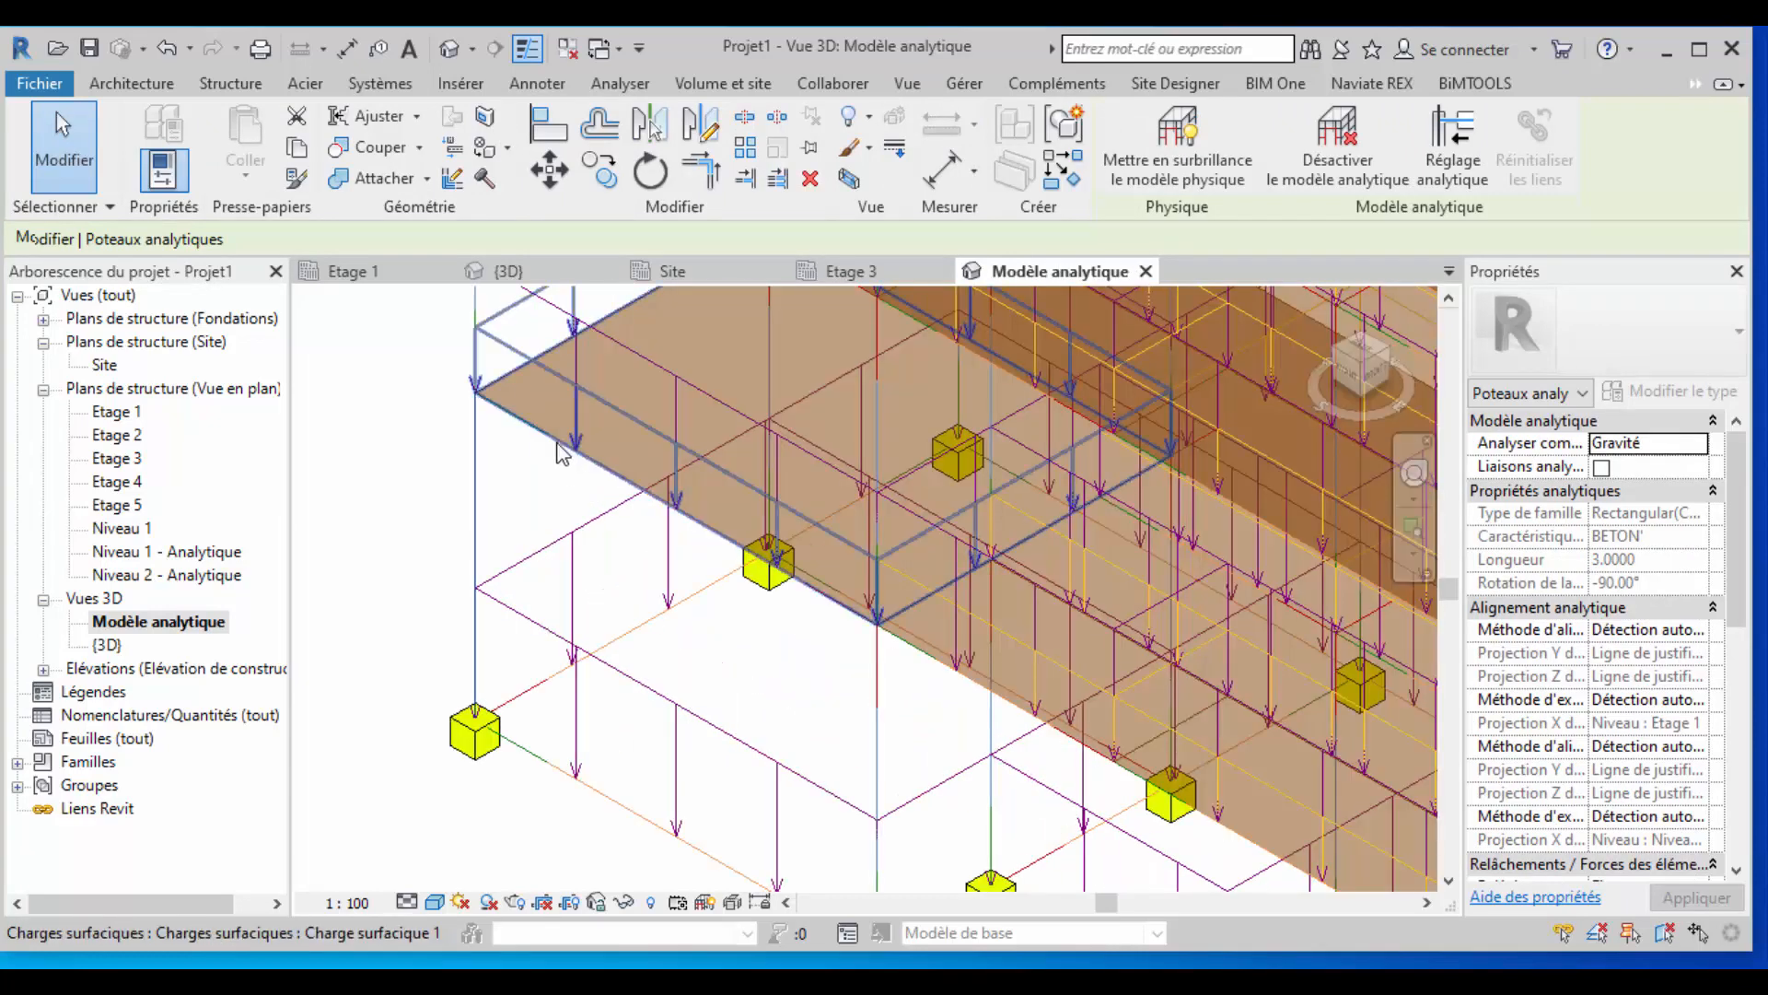
scroll(479, 422, up, 3)
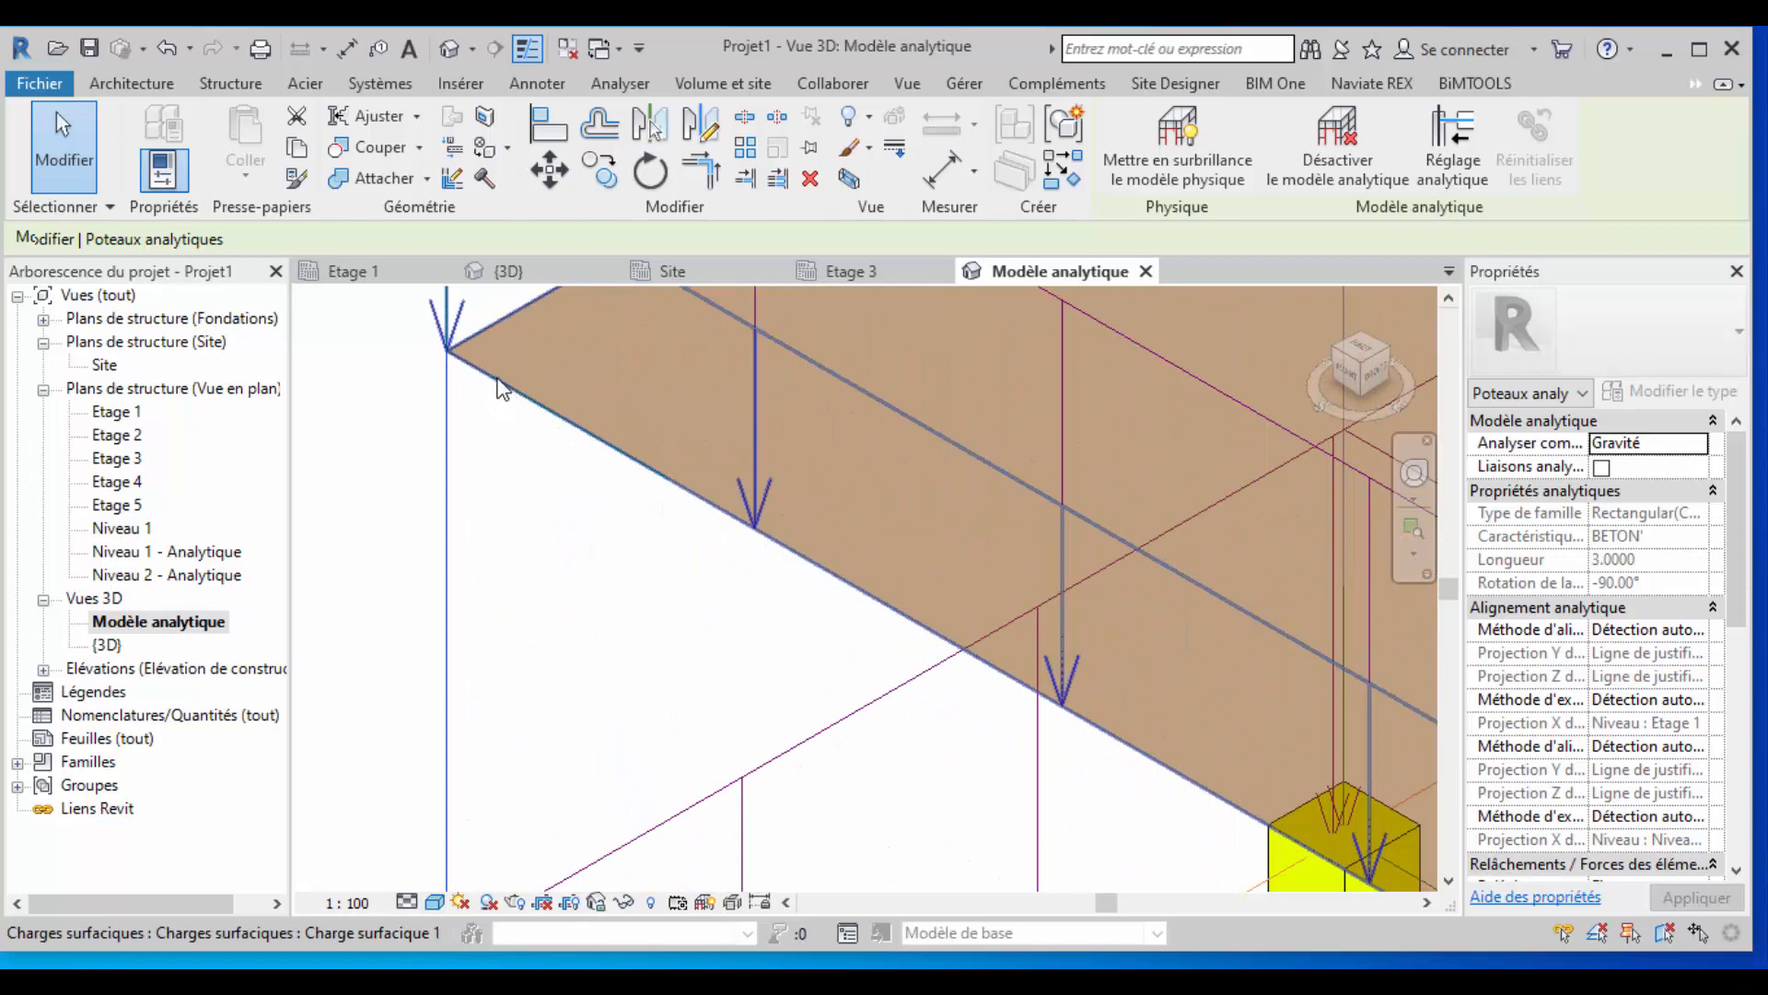
scroll(506, 390, up, 2)
scroll(521, 402, up, 2)
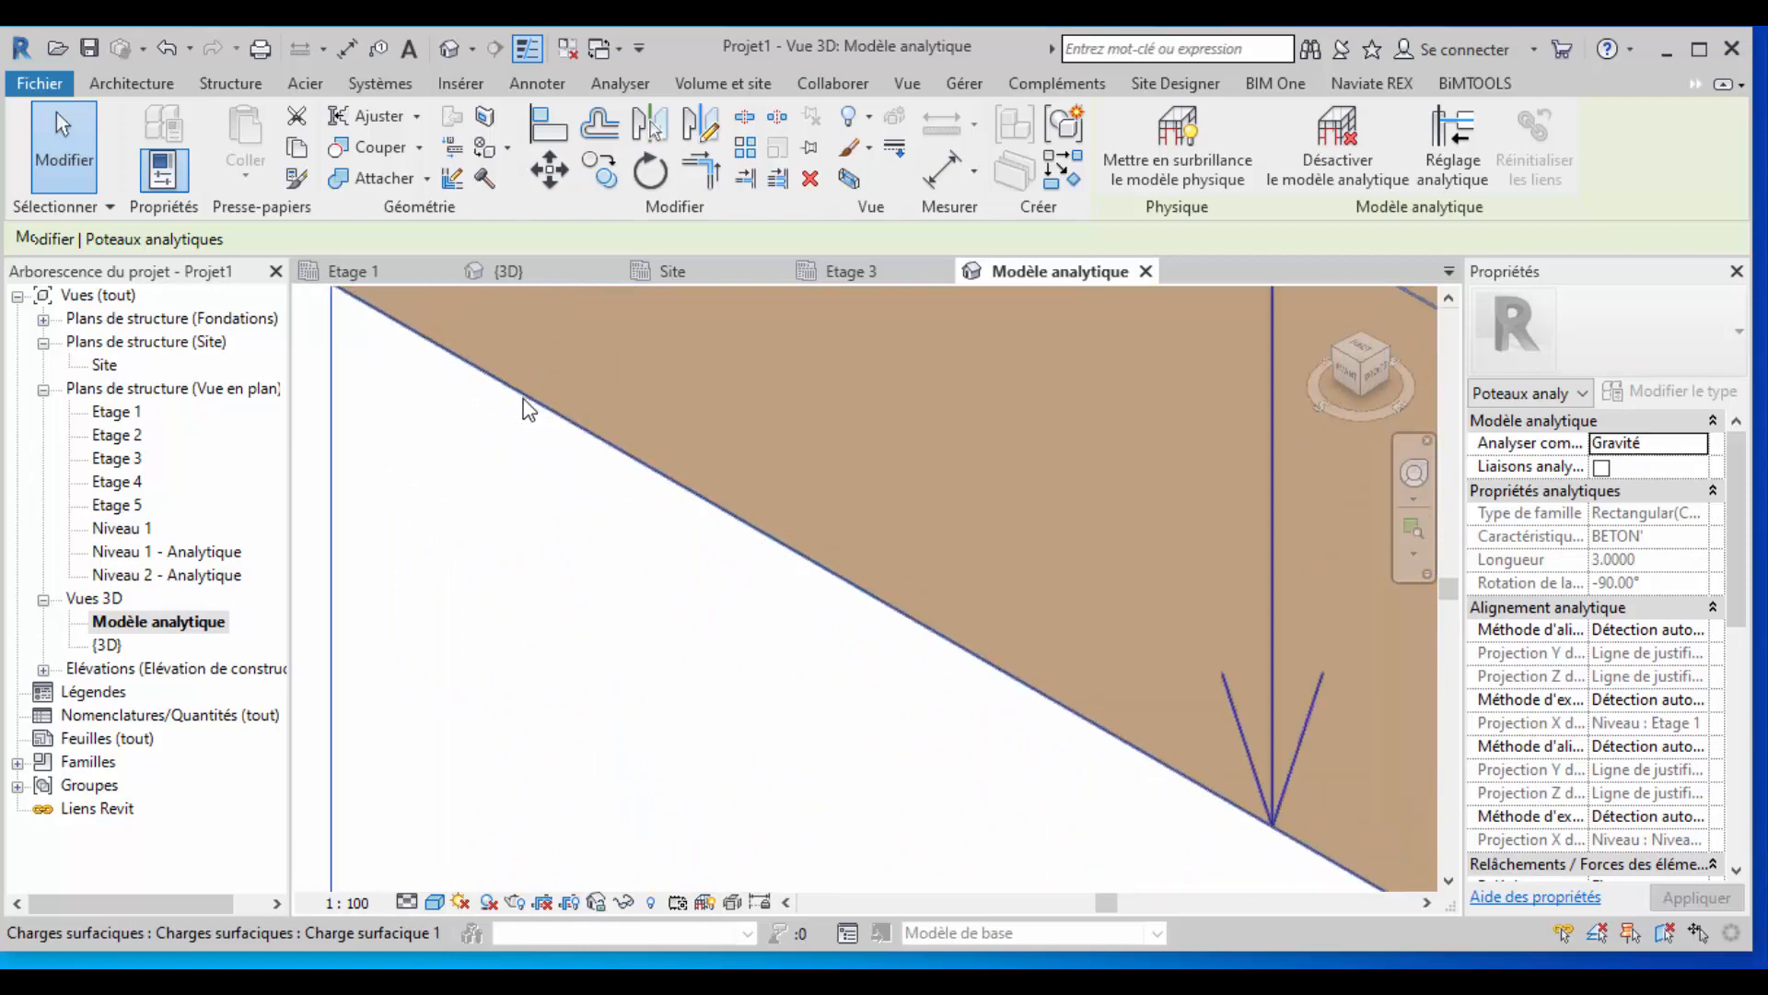
Set the visual style of the Modèle analytique view to Réaliste and look over the whole building.
scroll(543, 424, down, 5)
click(434, 902)
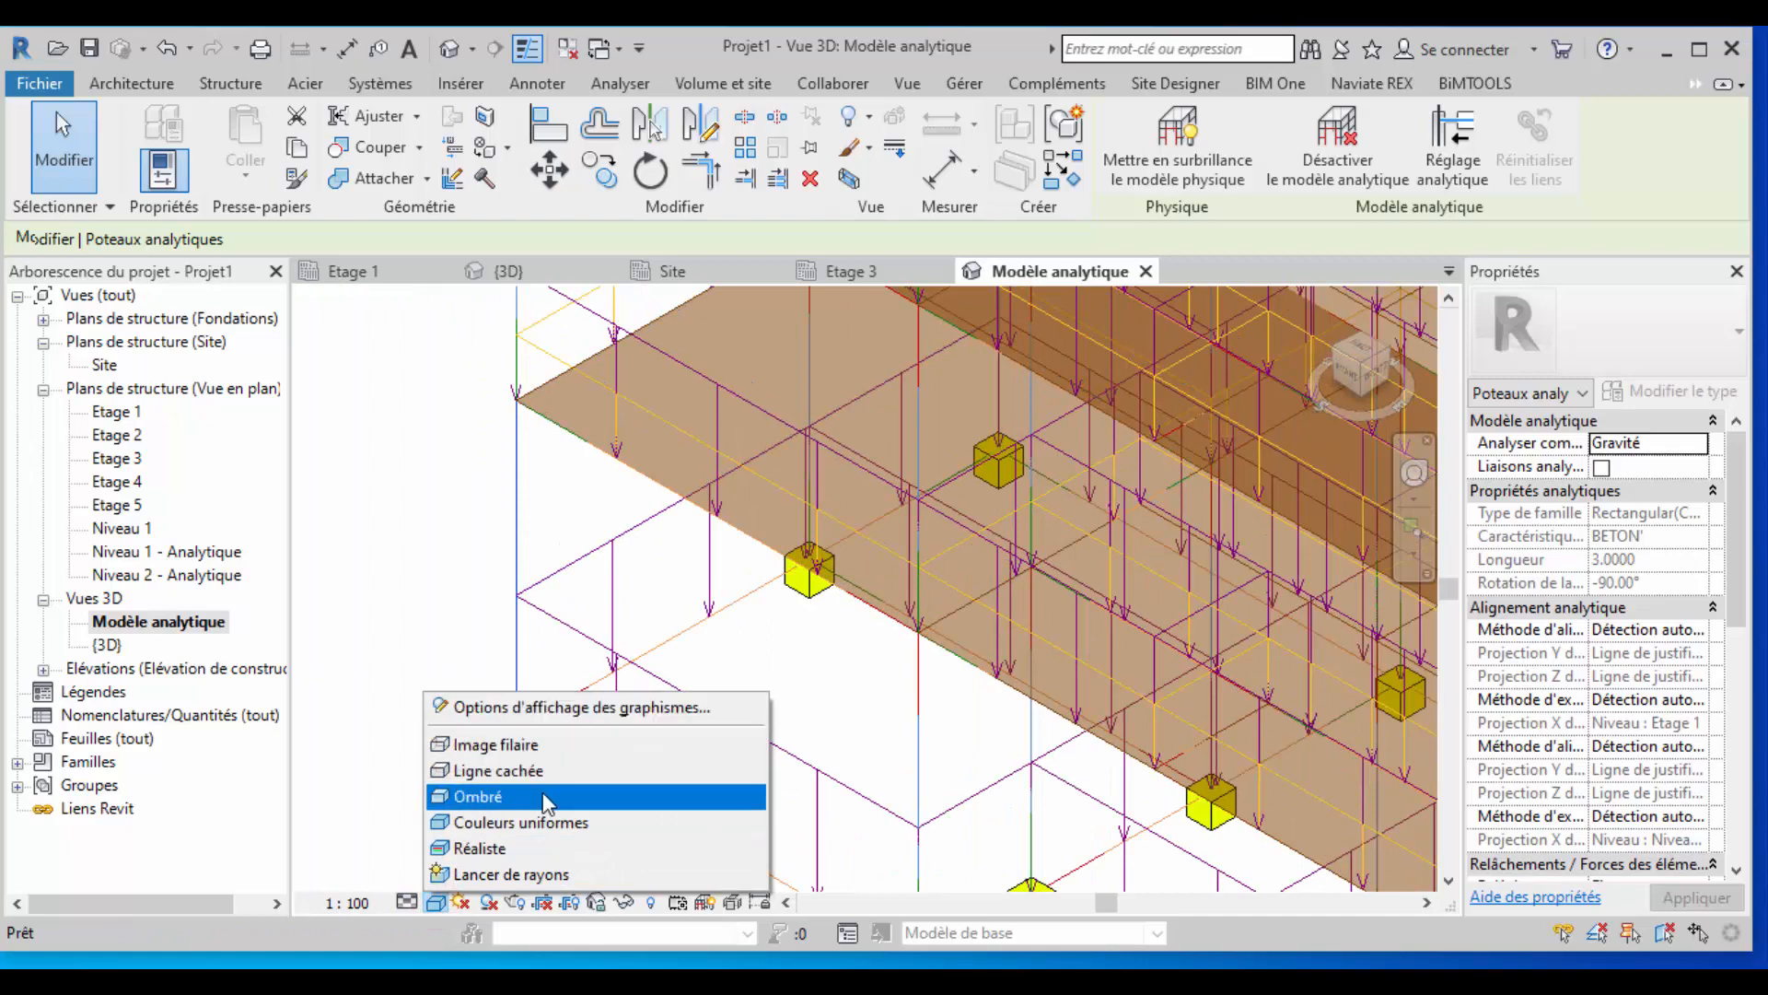
click(533, 847)
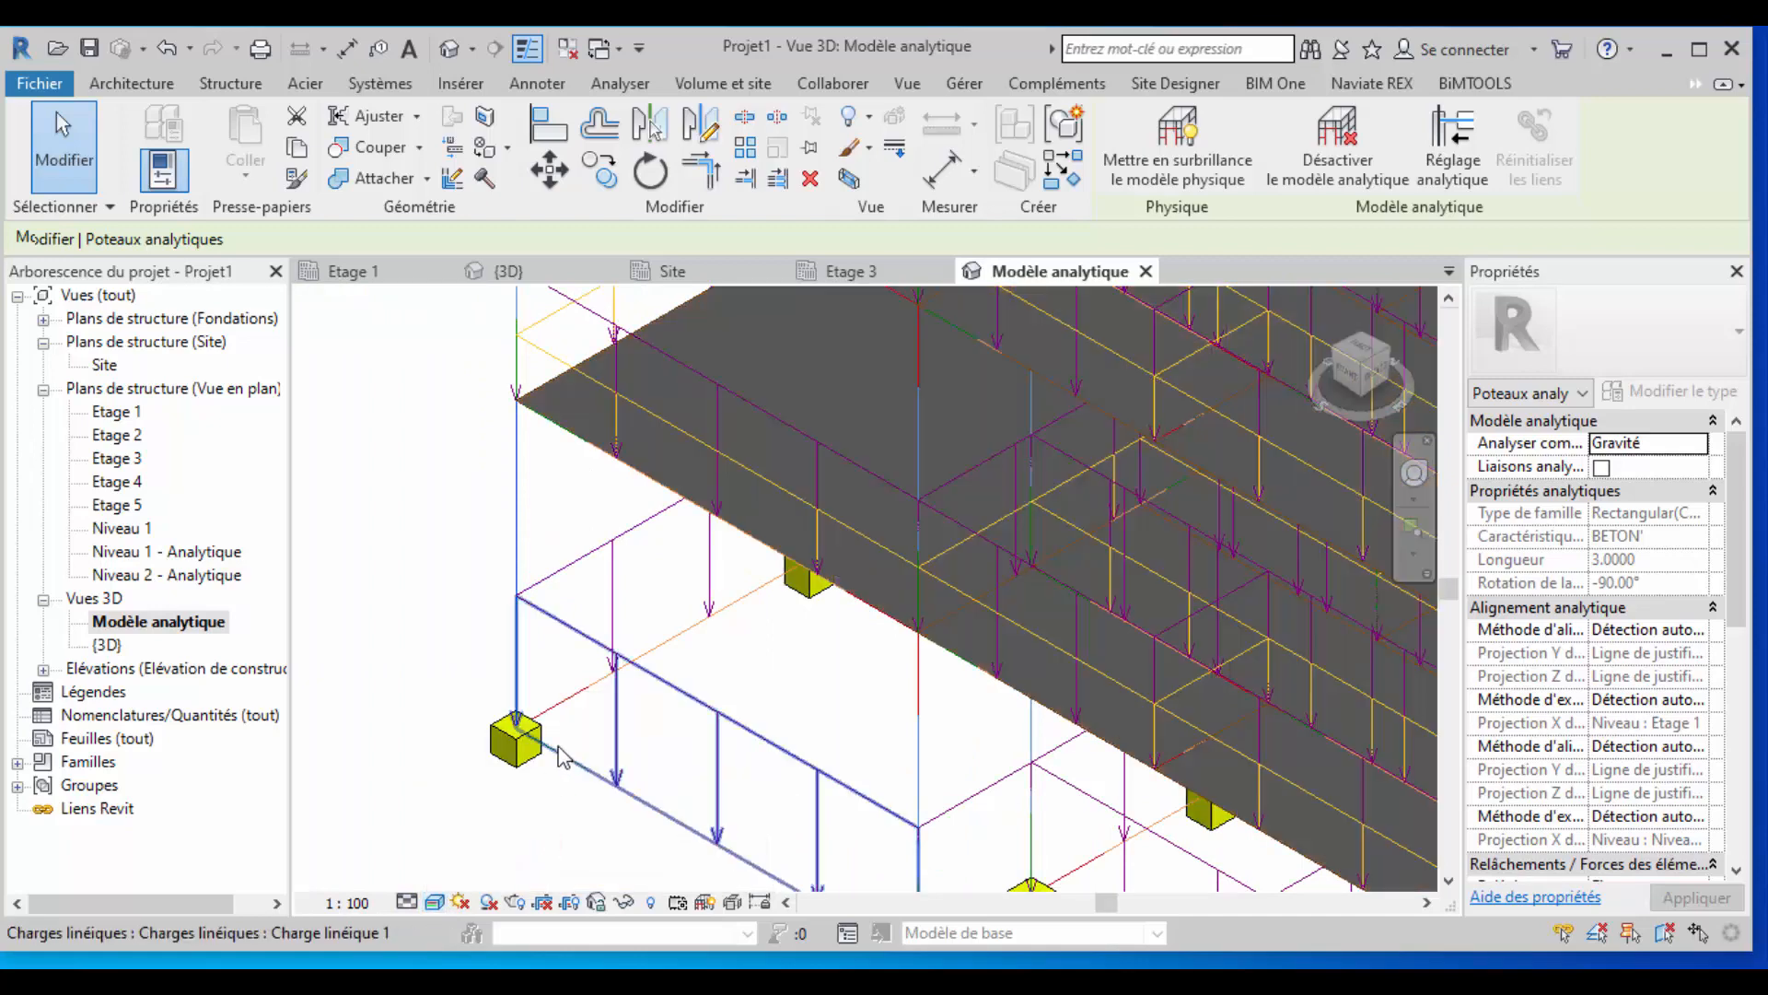
scroll(448, 611, down, 2)
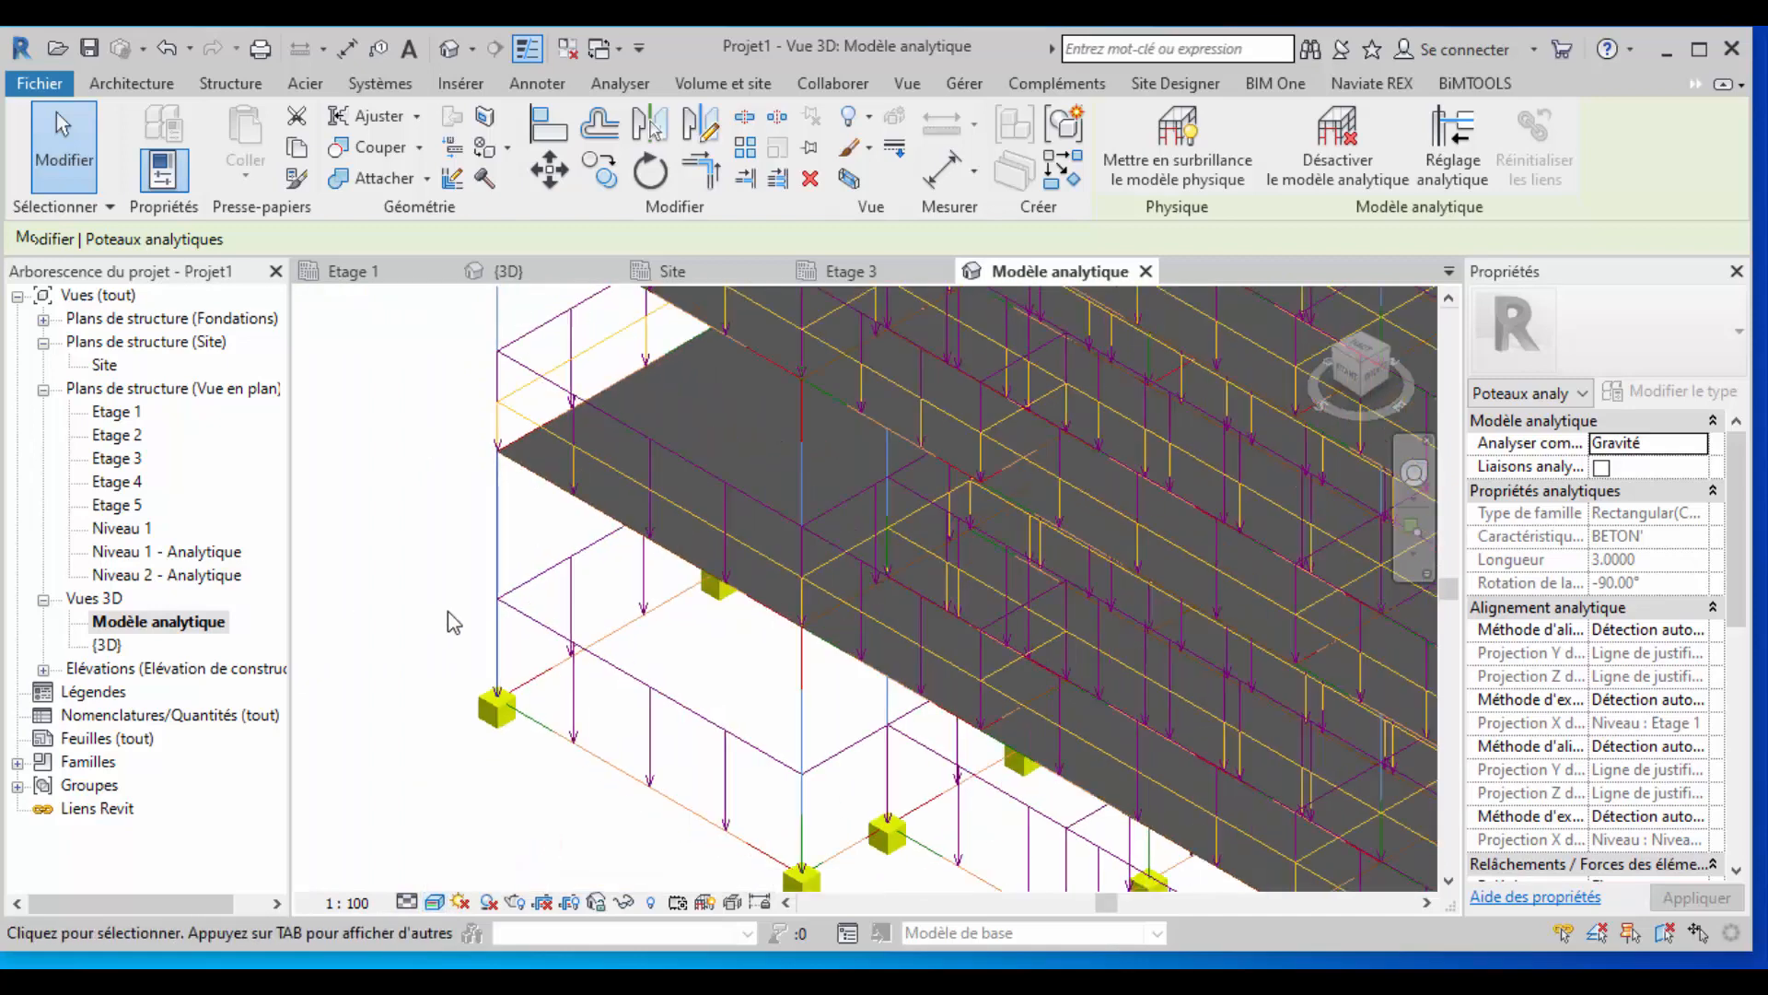
scroll(448, 611, down, 5)
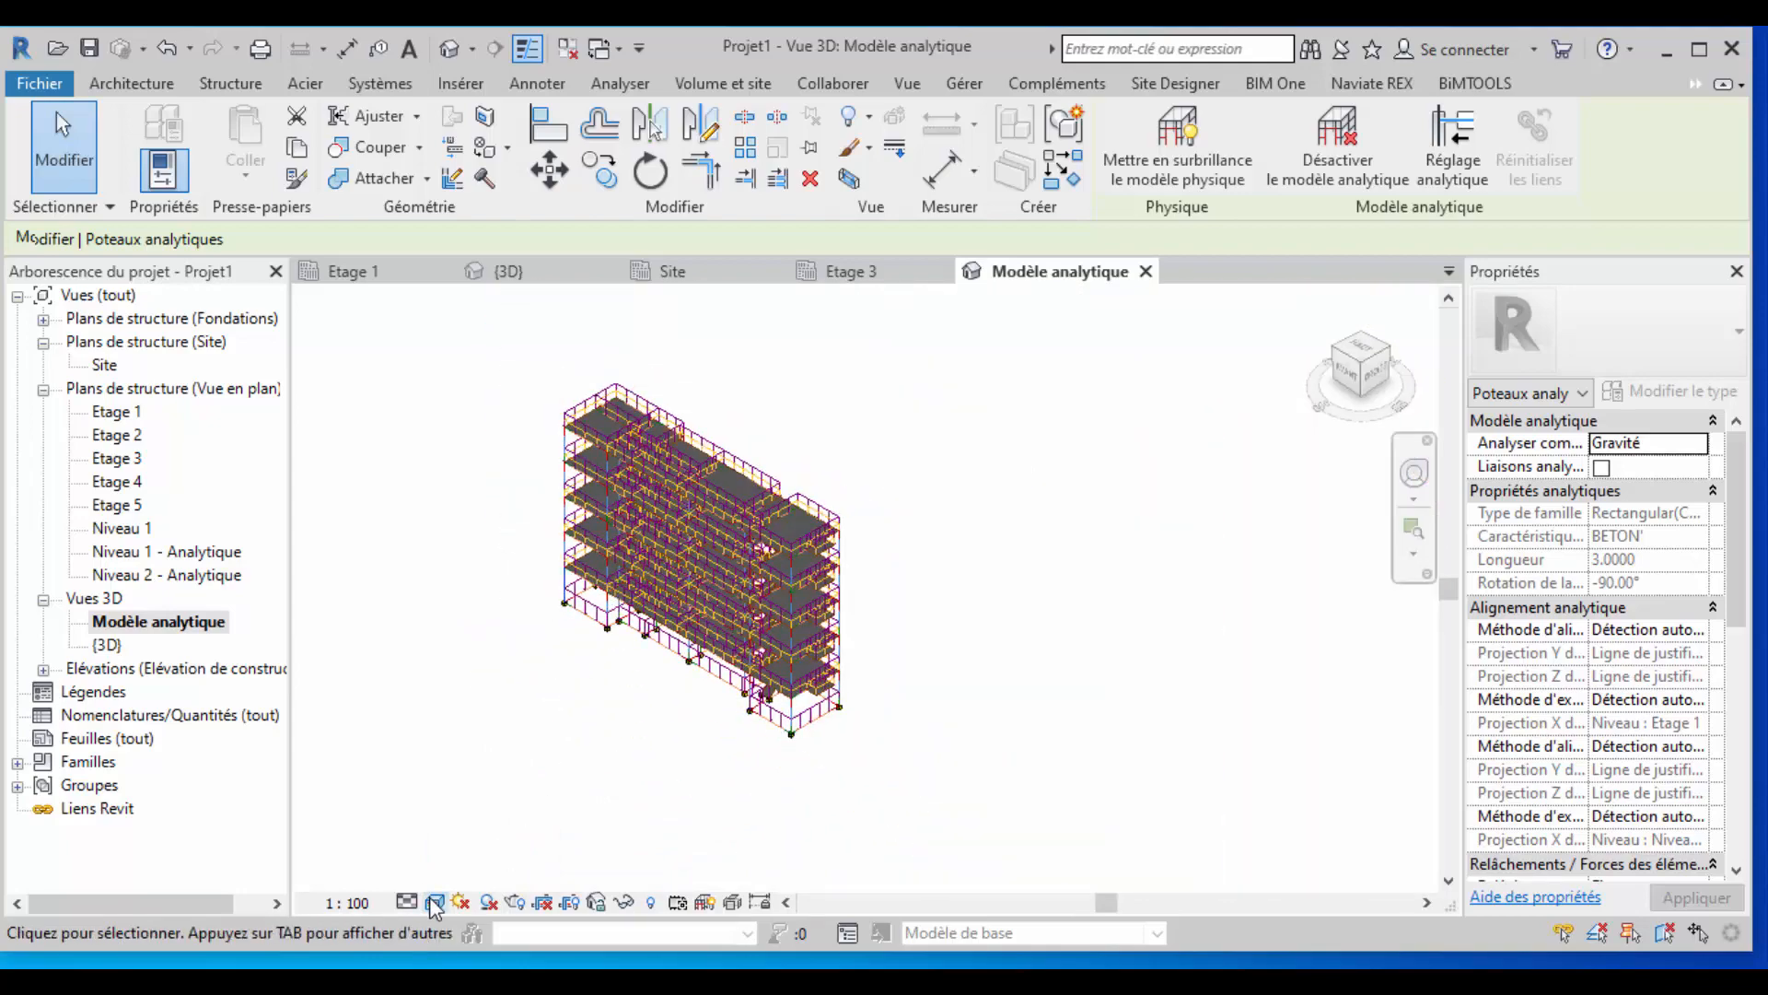
Open the {3D} view, examine the analytical column at the building's lower corner close up, and clear the selection.
double_click(104, 644)
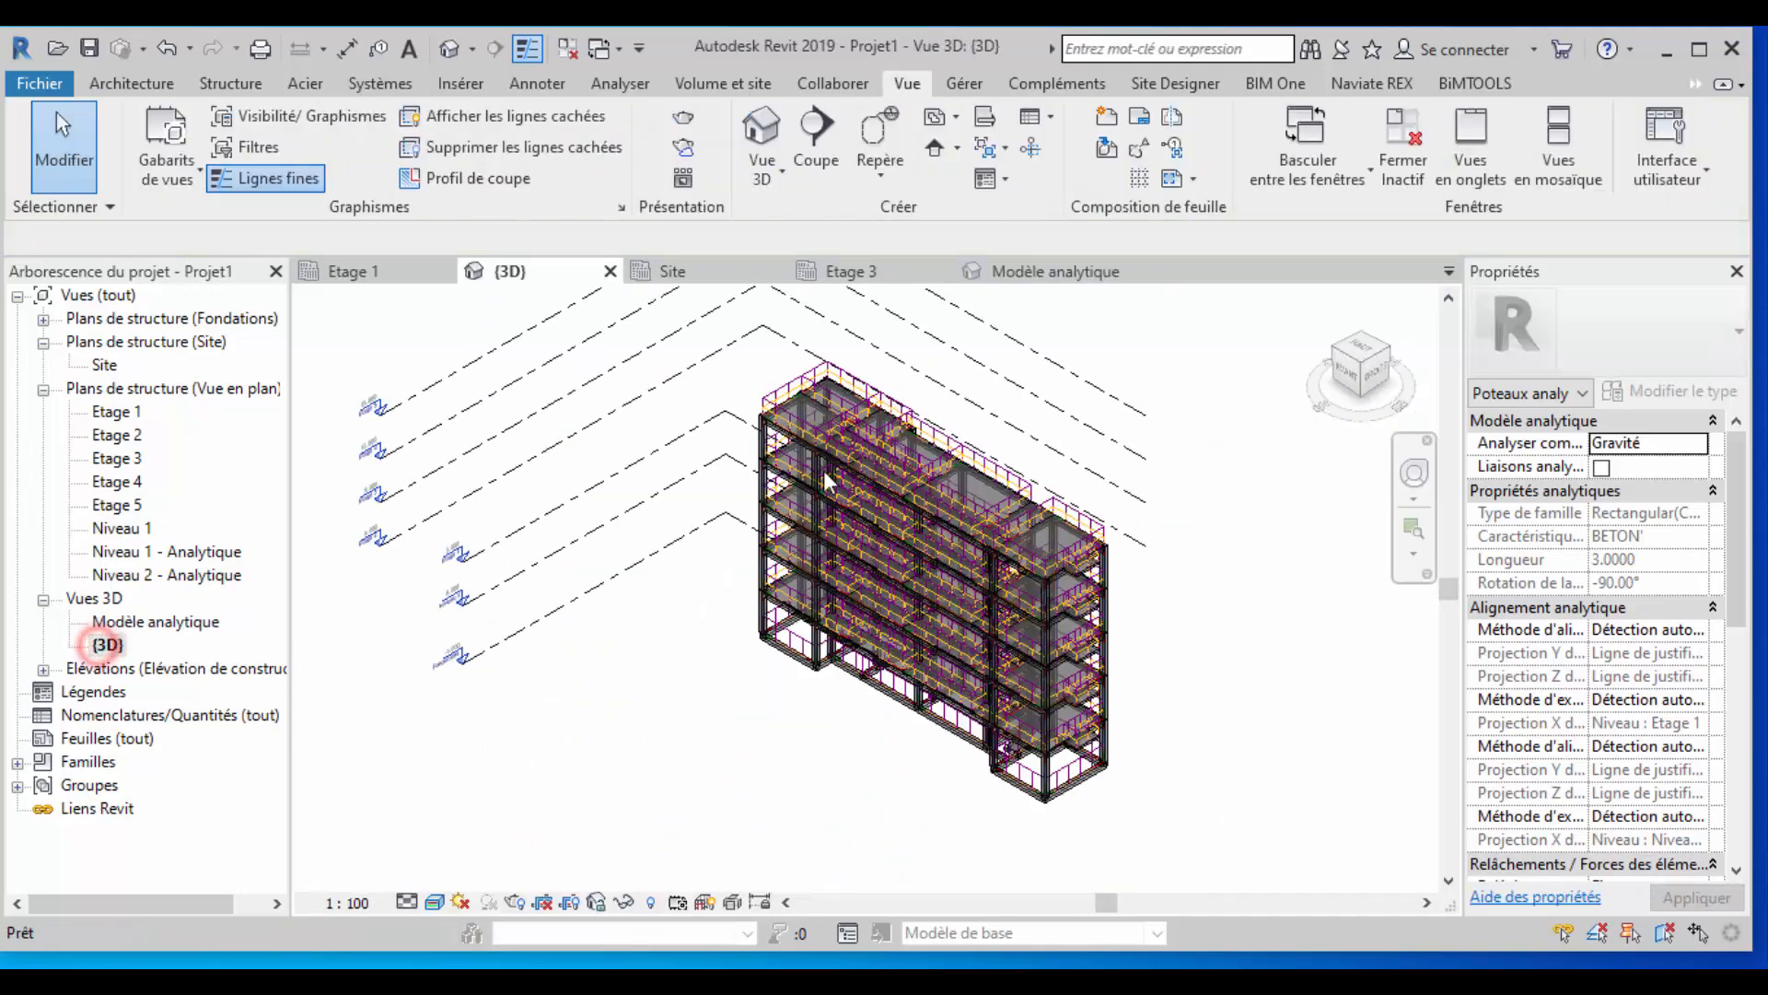
click(759, 645)
scroll(768, 544, up, 8)
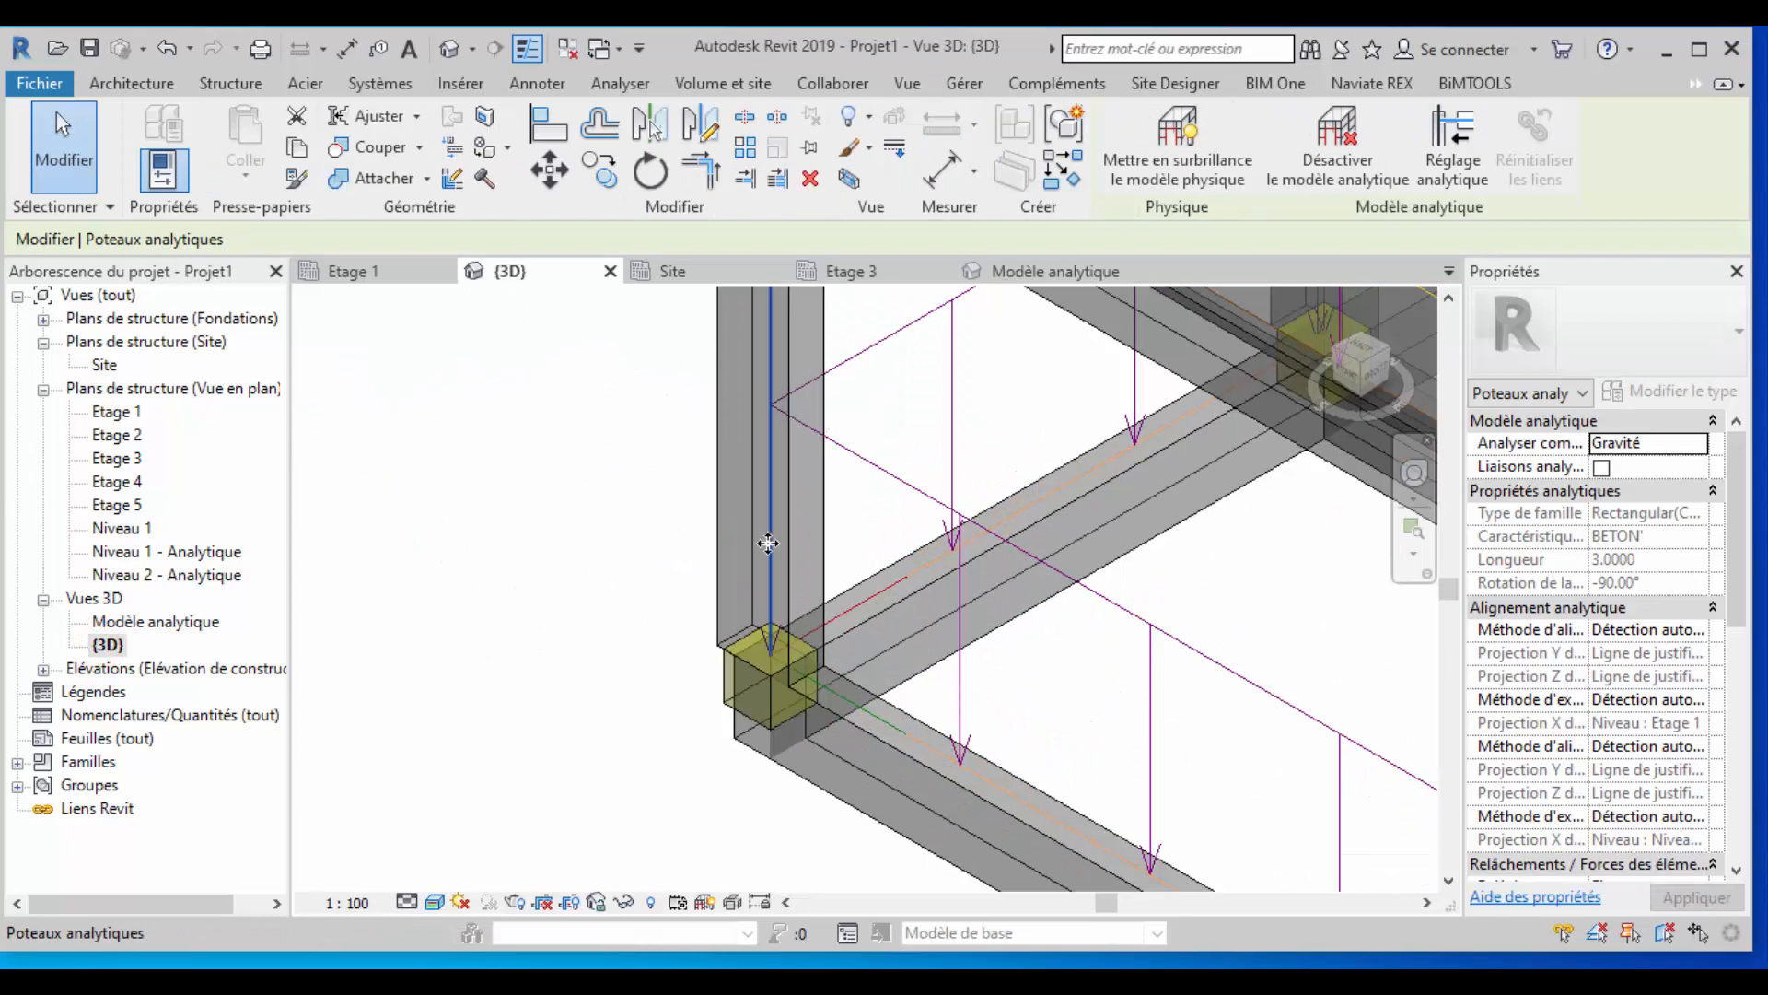
scroll(768, 543, down, 6)
right_drag(572, 335, 608, 422)
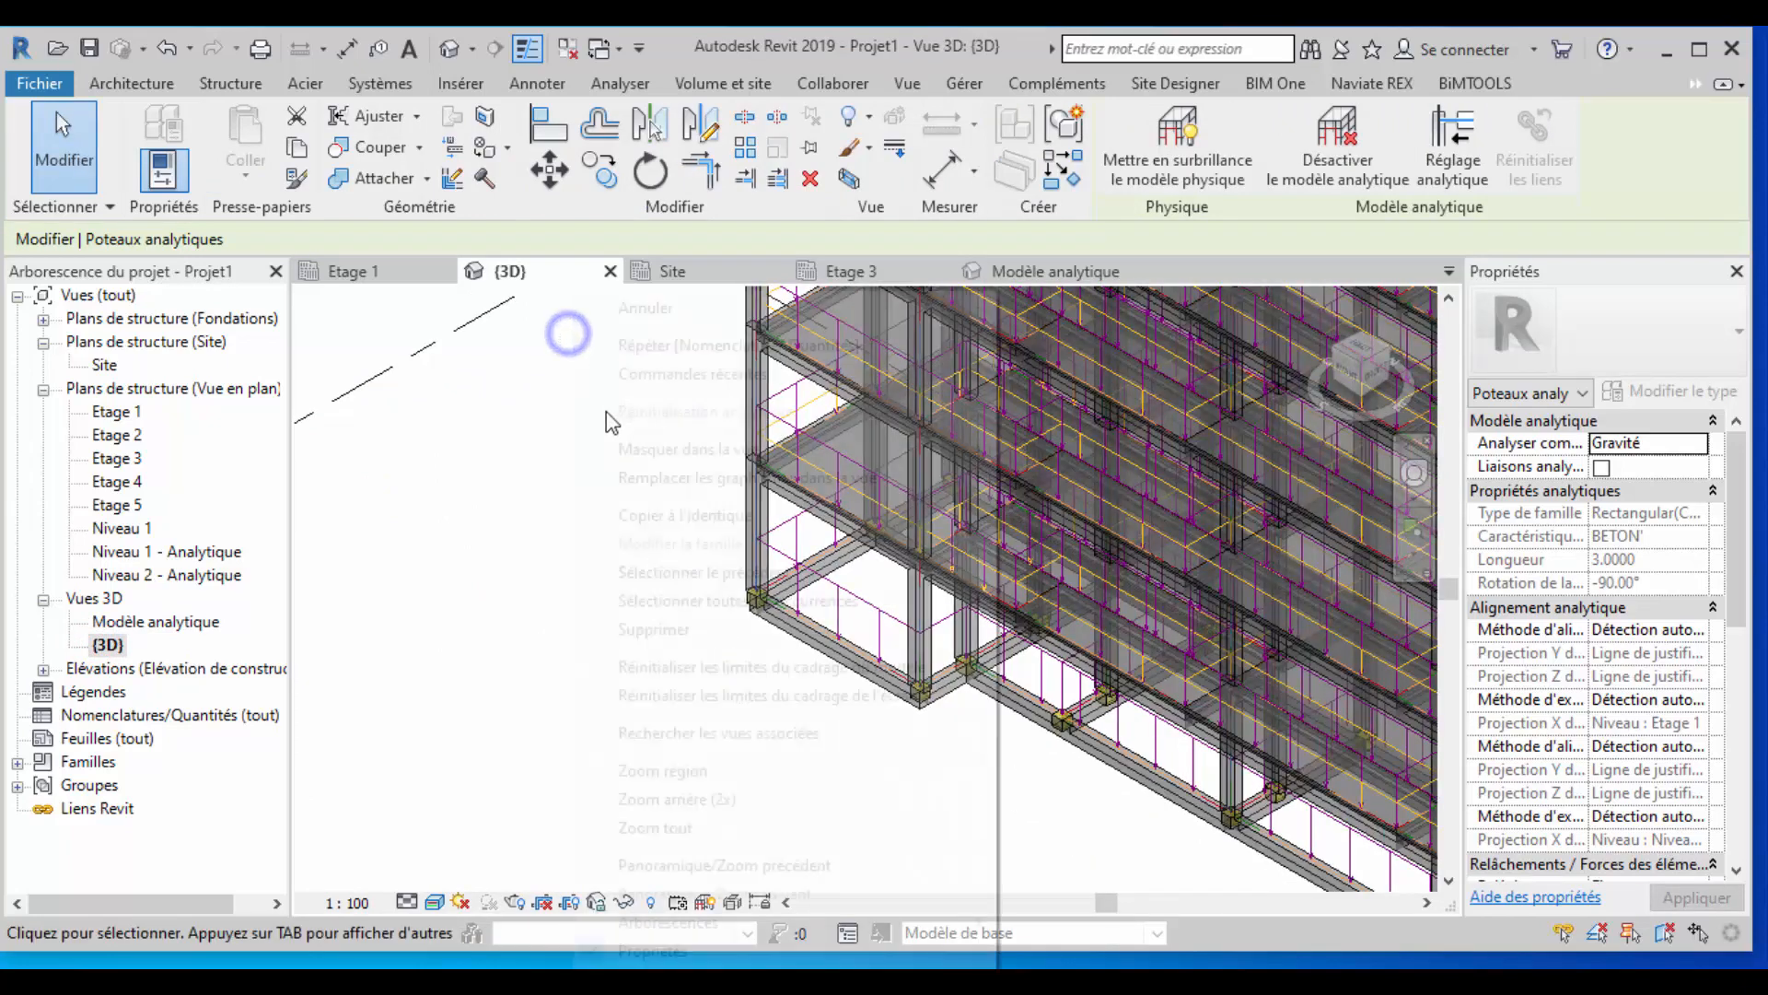
click(640, 308)
right_click(575, 361)
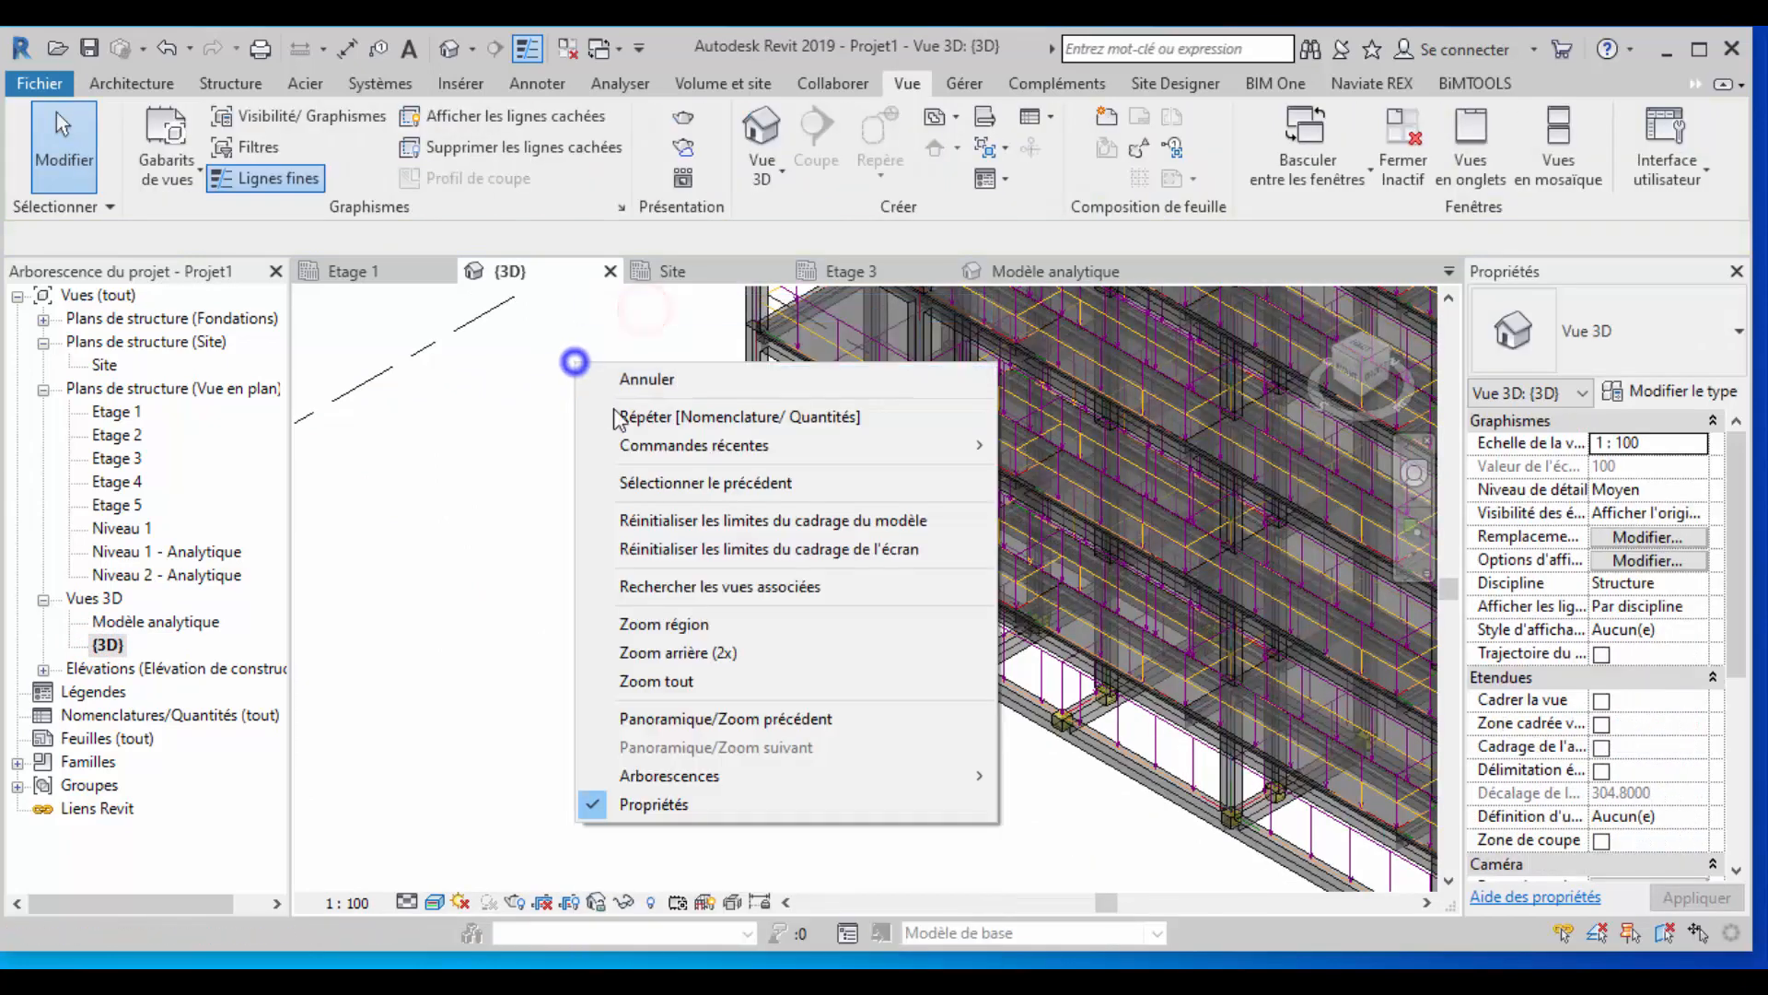
click(645, 379)
click(693, 406)
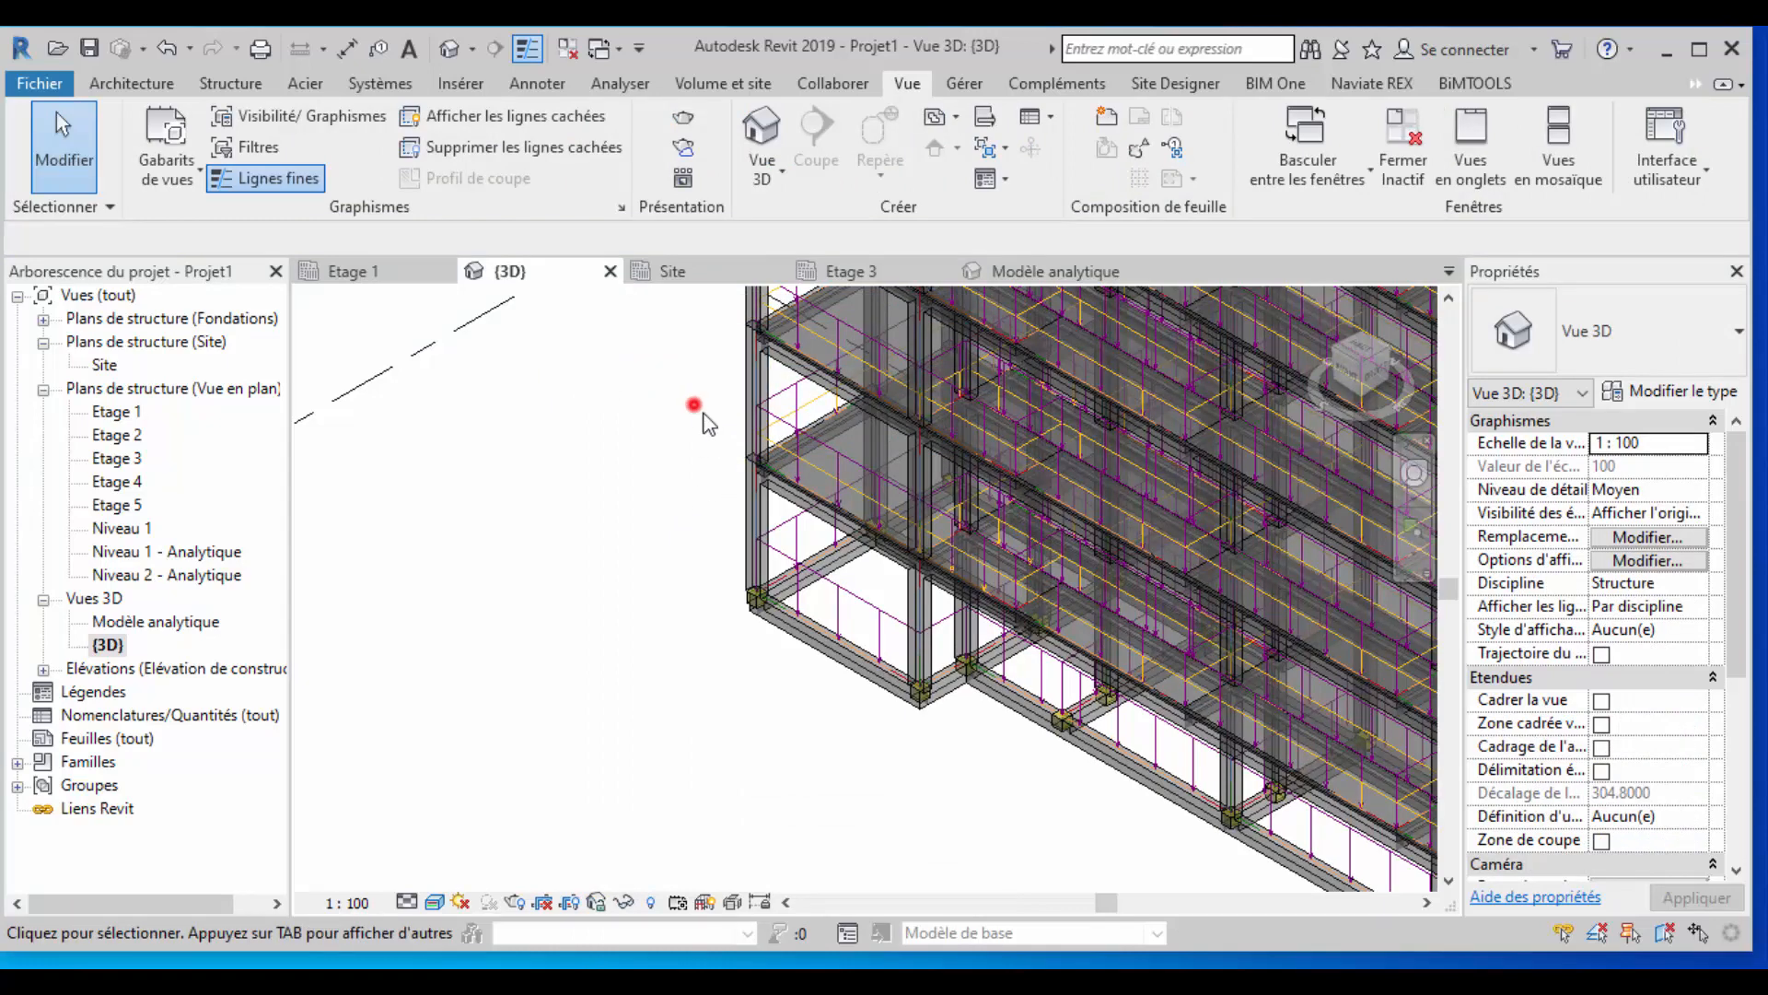
Window-select the elements around the building's lower corner, review their categories with Filter, and clear the selection.
drag(793, 734, 641, 382)
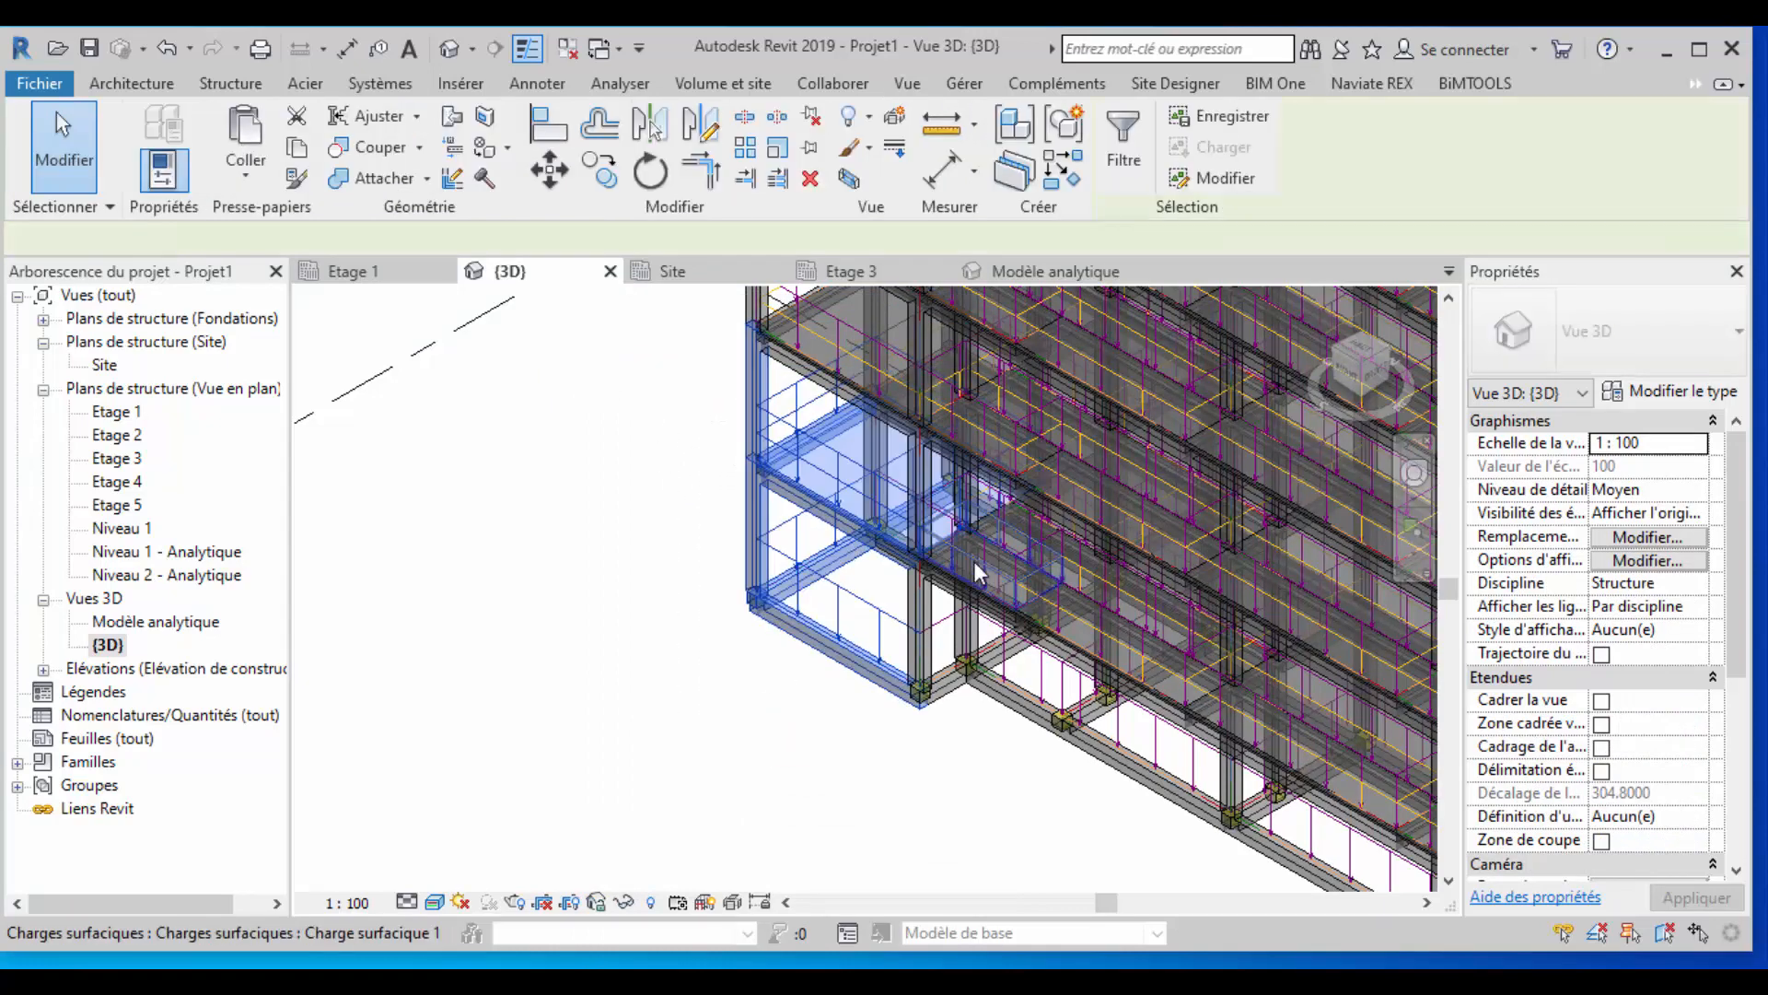
click(1128, 163)
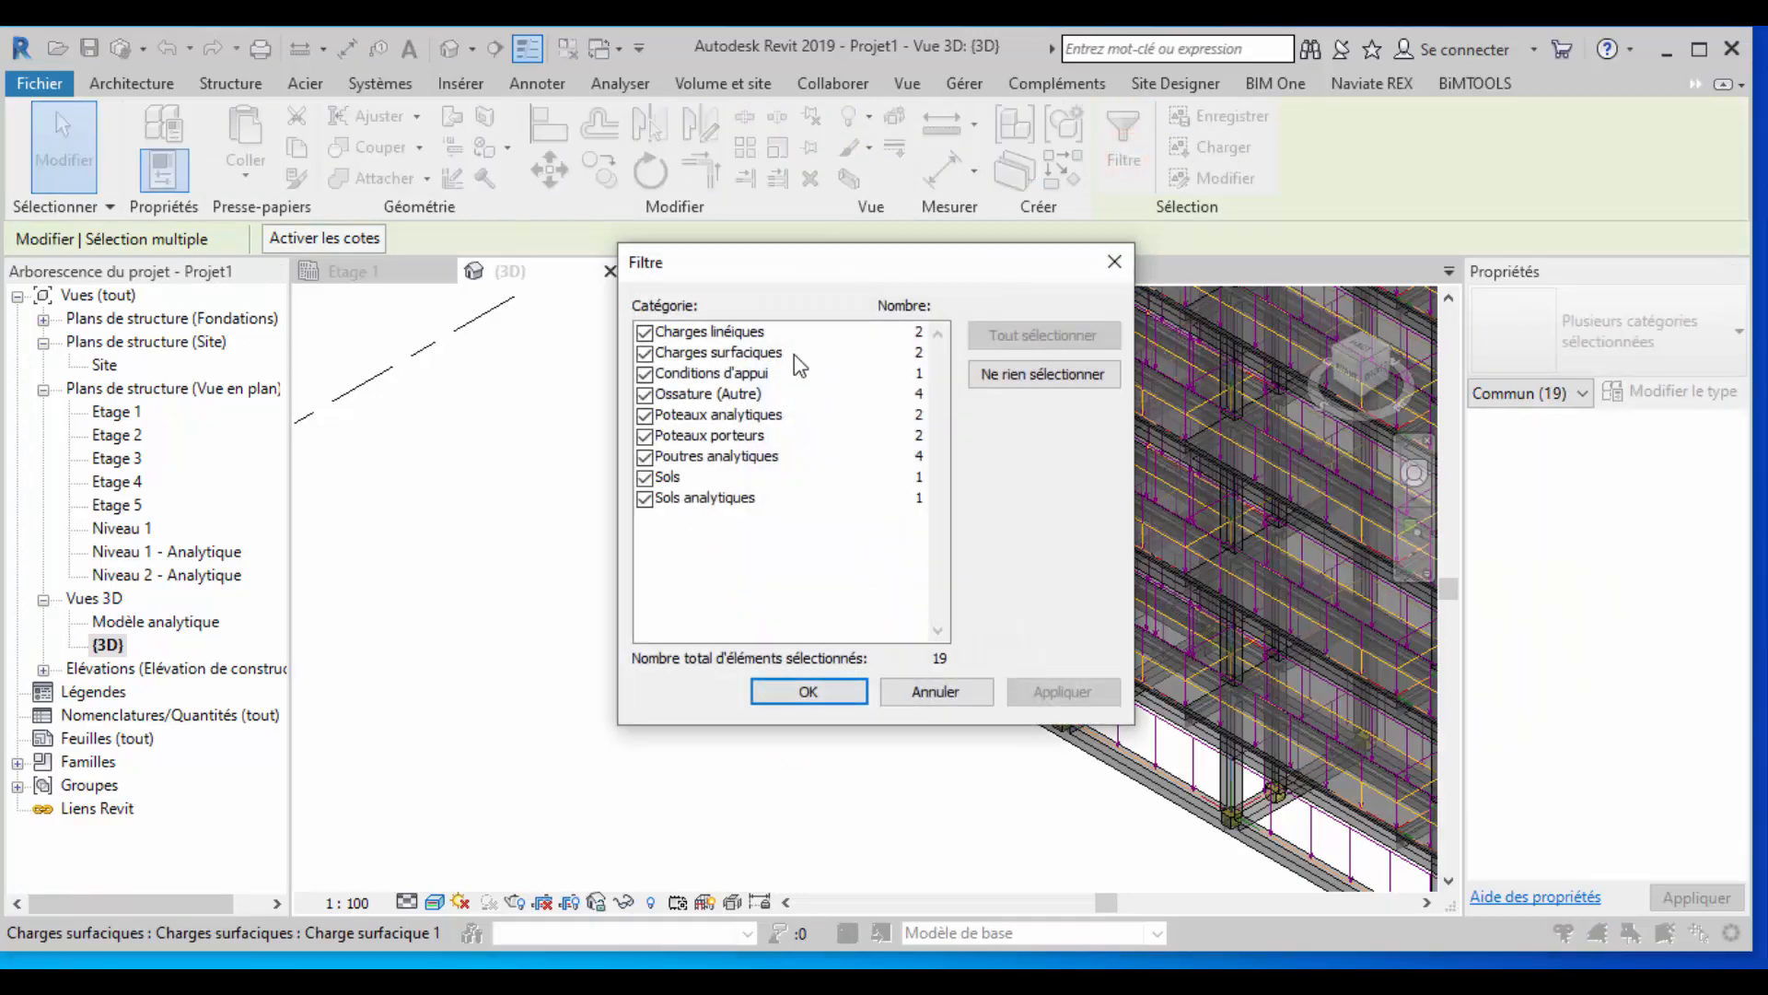
click(1115, 268)
scroll(815, 677, up, 6)
click(719, 723)
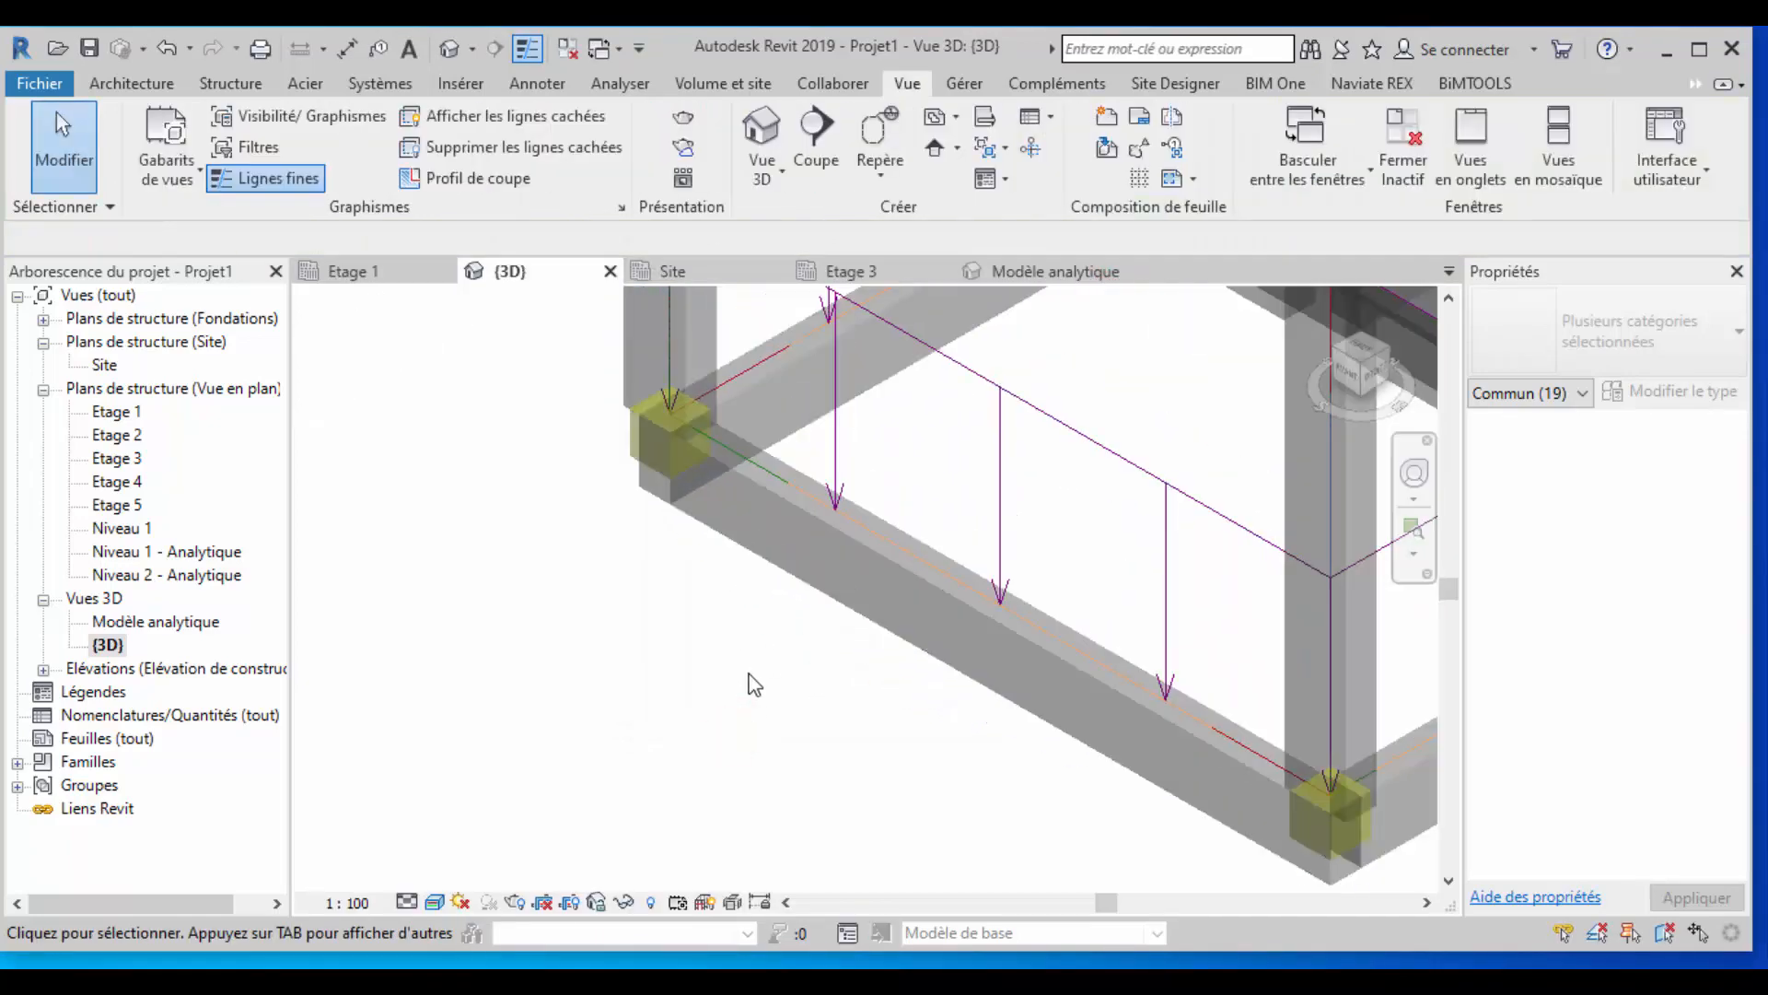
Select the LONGRINE ground beam at the building's front corner to examine it and the column above.
scroll(769, 653, down, 3)
click(783, 608)
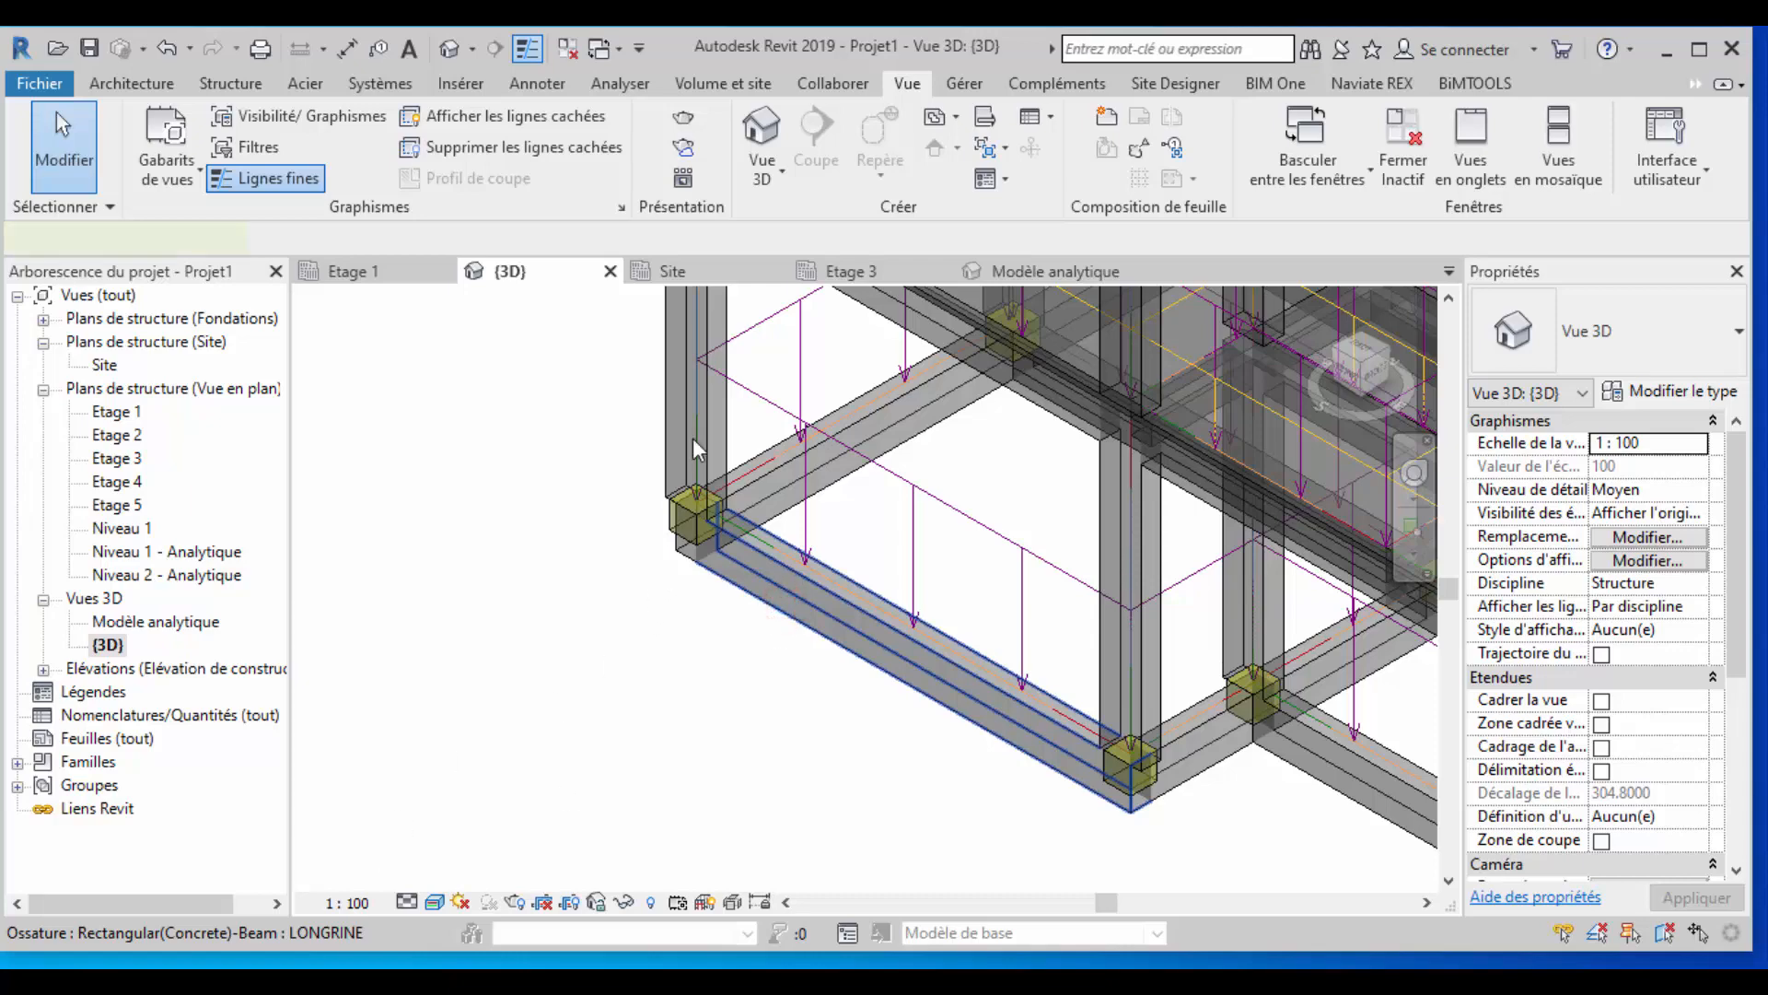
click(698, 468)
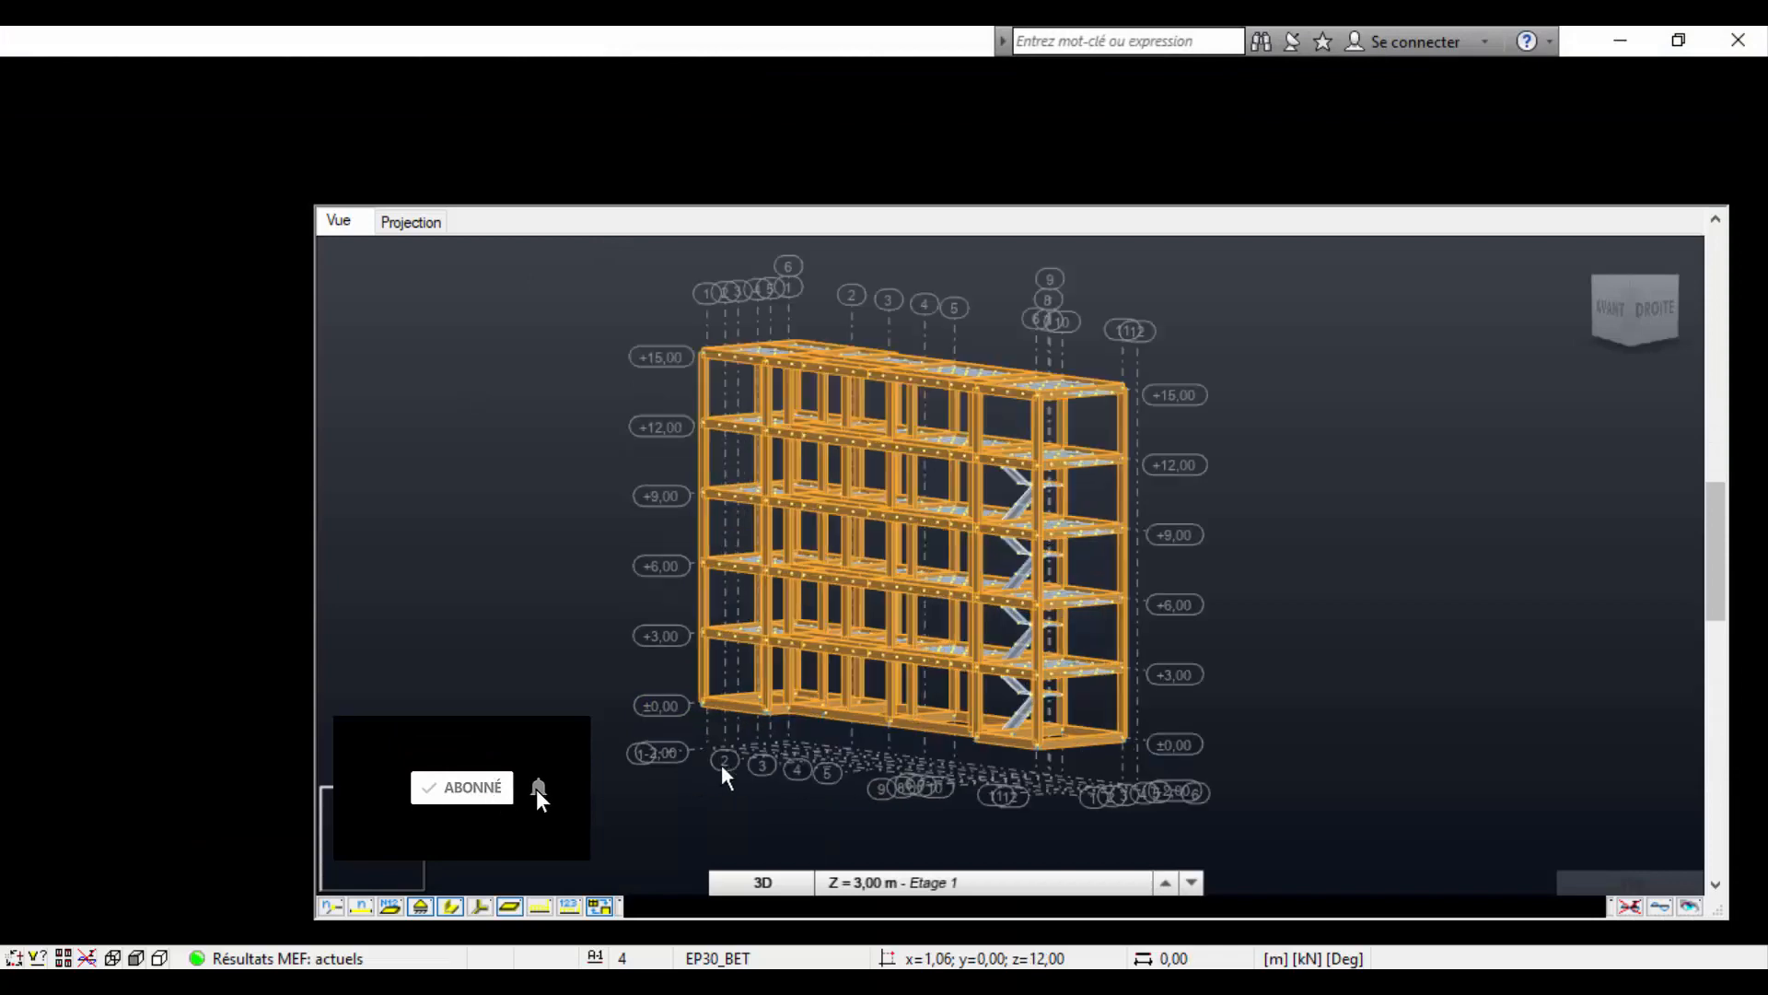
Switch to Robot Structural Analysis, select ground beam 19 and review its section, material, length and general properties.
scroll(810, 663, up, 5)
click(849, 686)
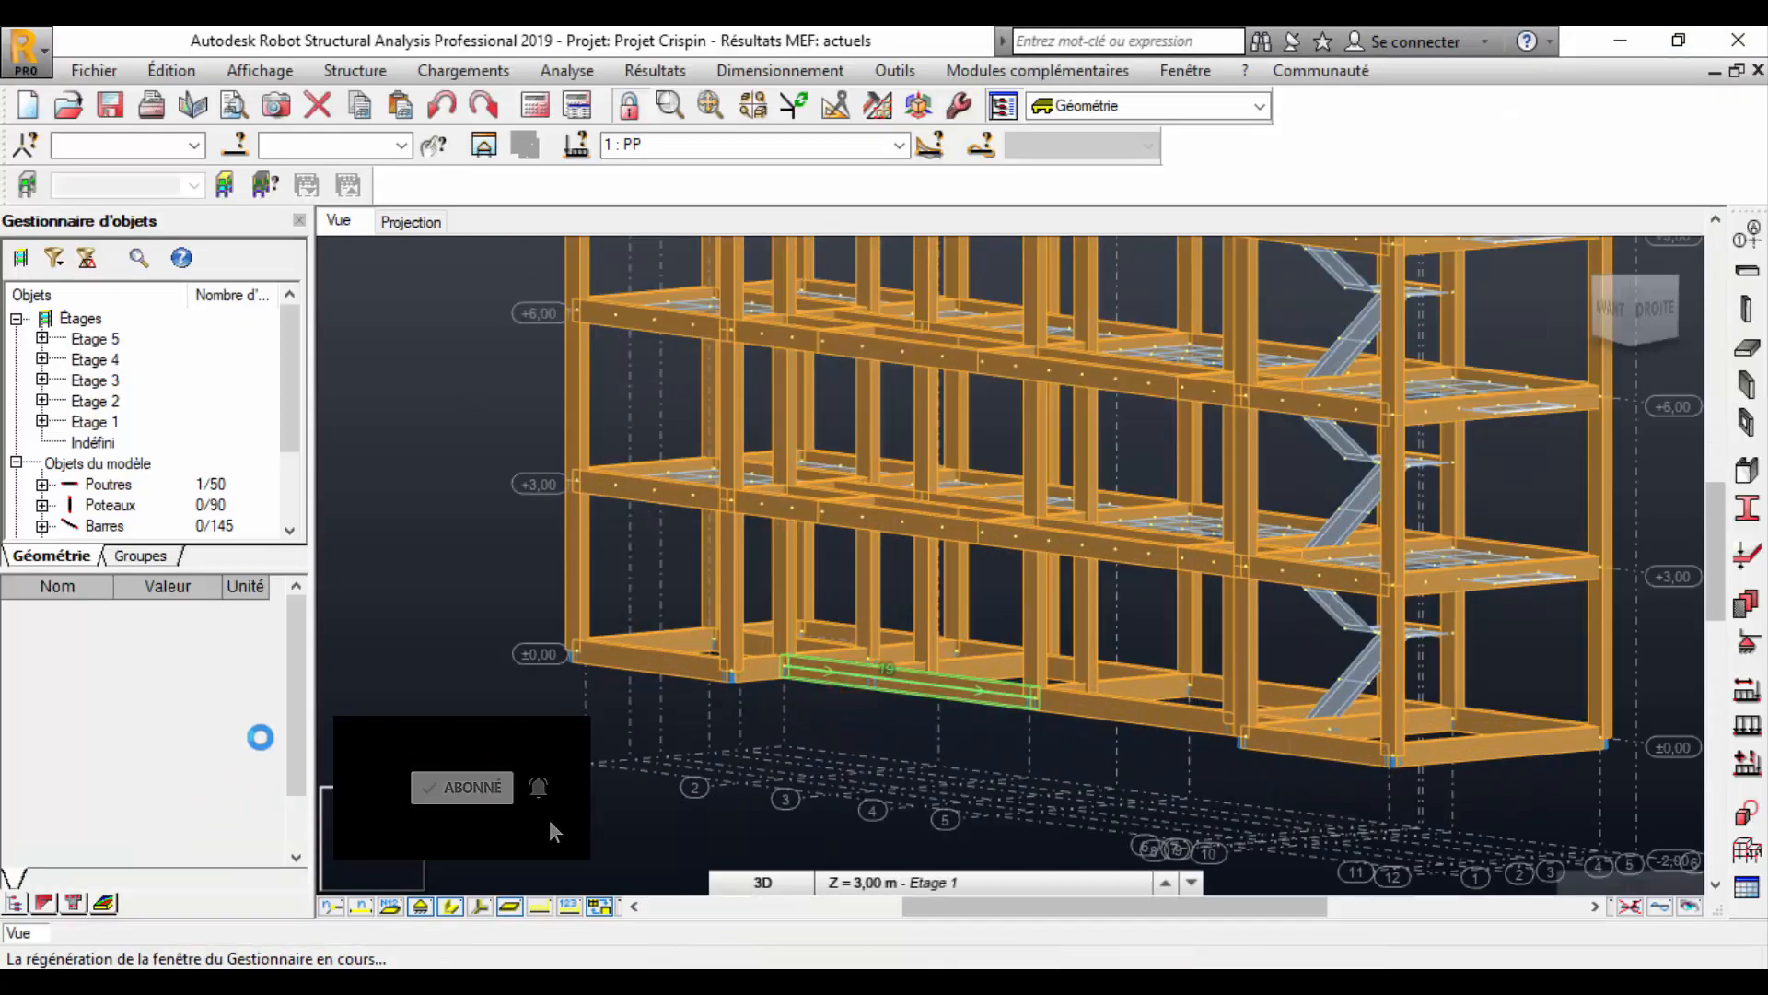
drag(296, 690, 292, 758)
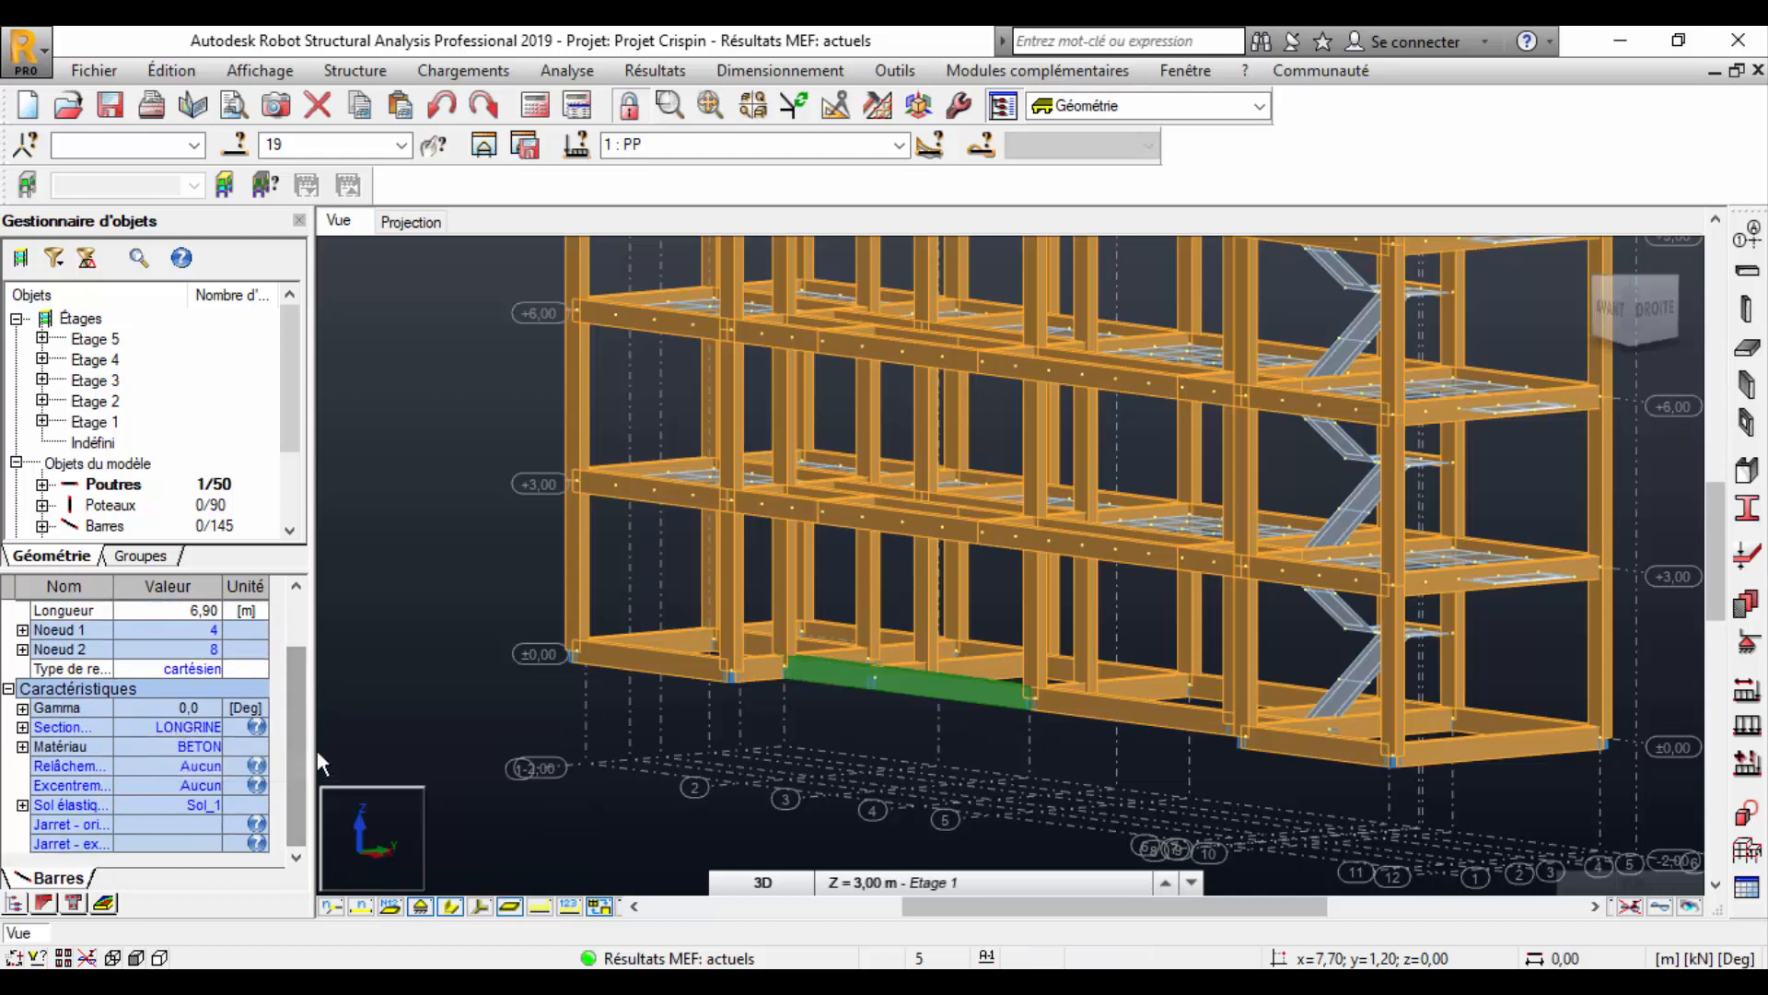
drag(301, 723, 307, 660)
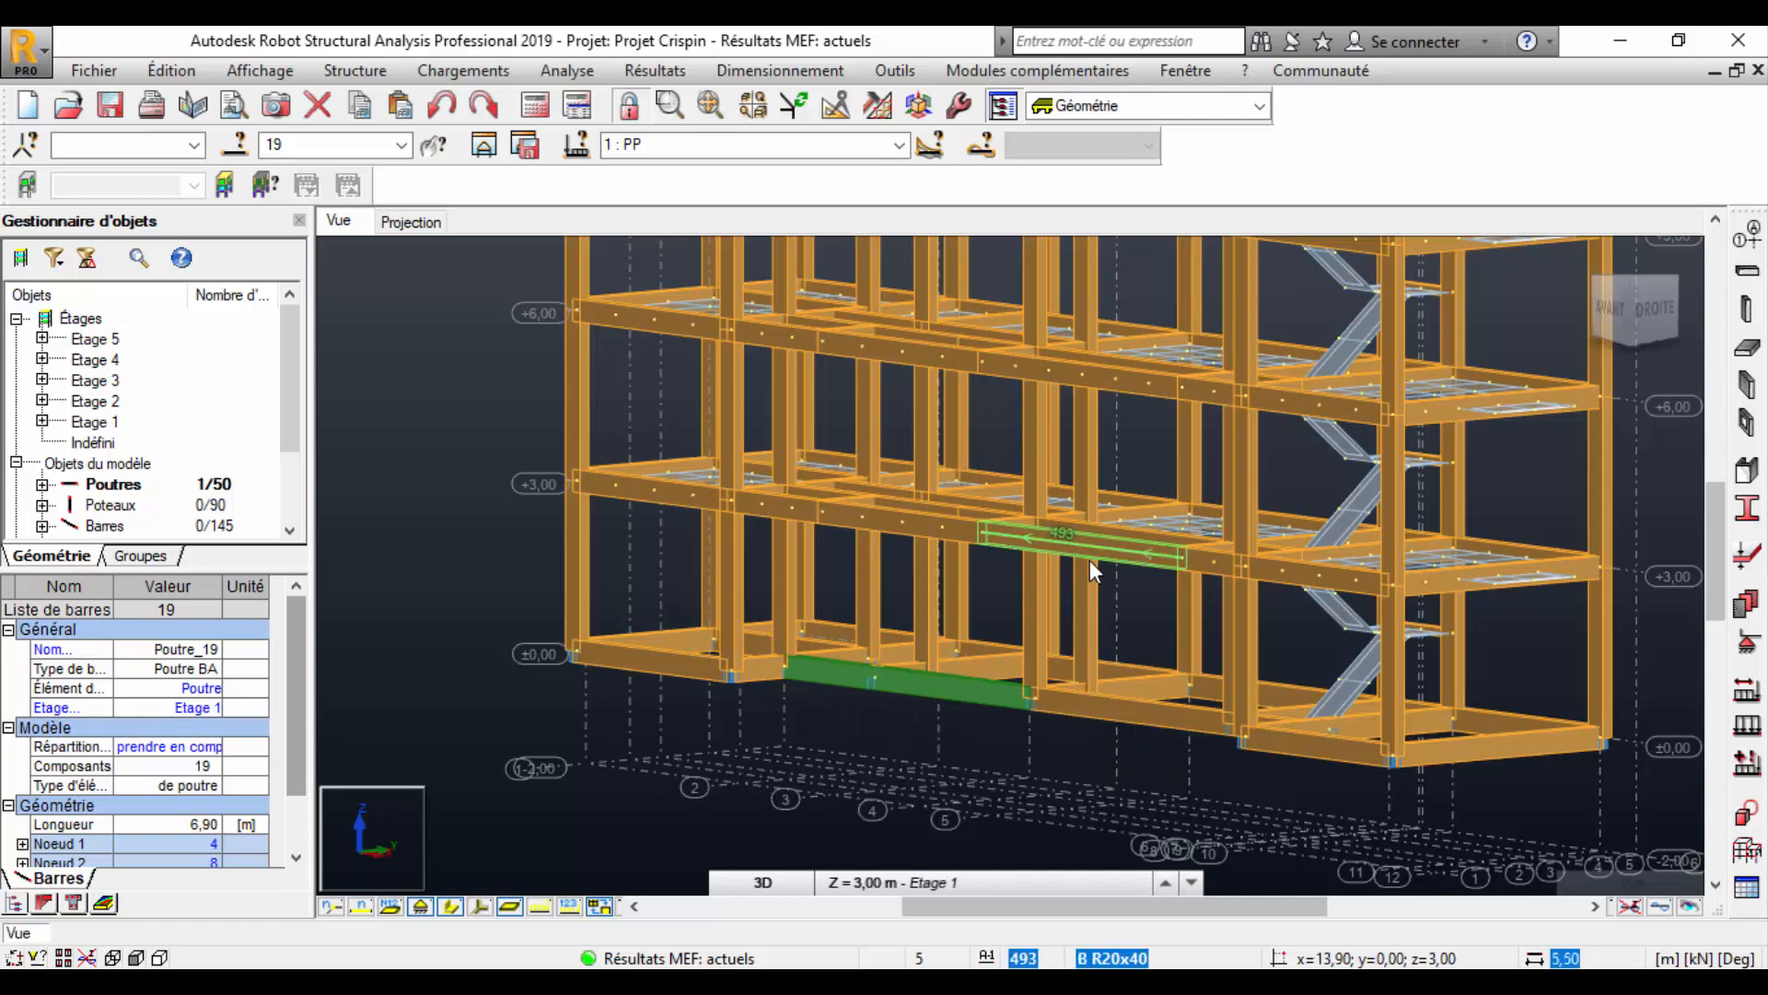
Switch back to Revit, select the corner C R20x40 column together with the LONGRINE beam, and review their categories with Filter.
key(alt+Tab)
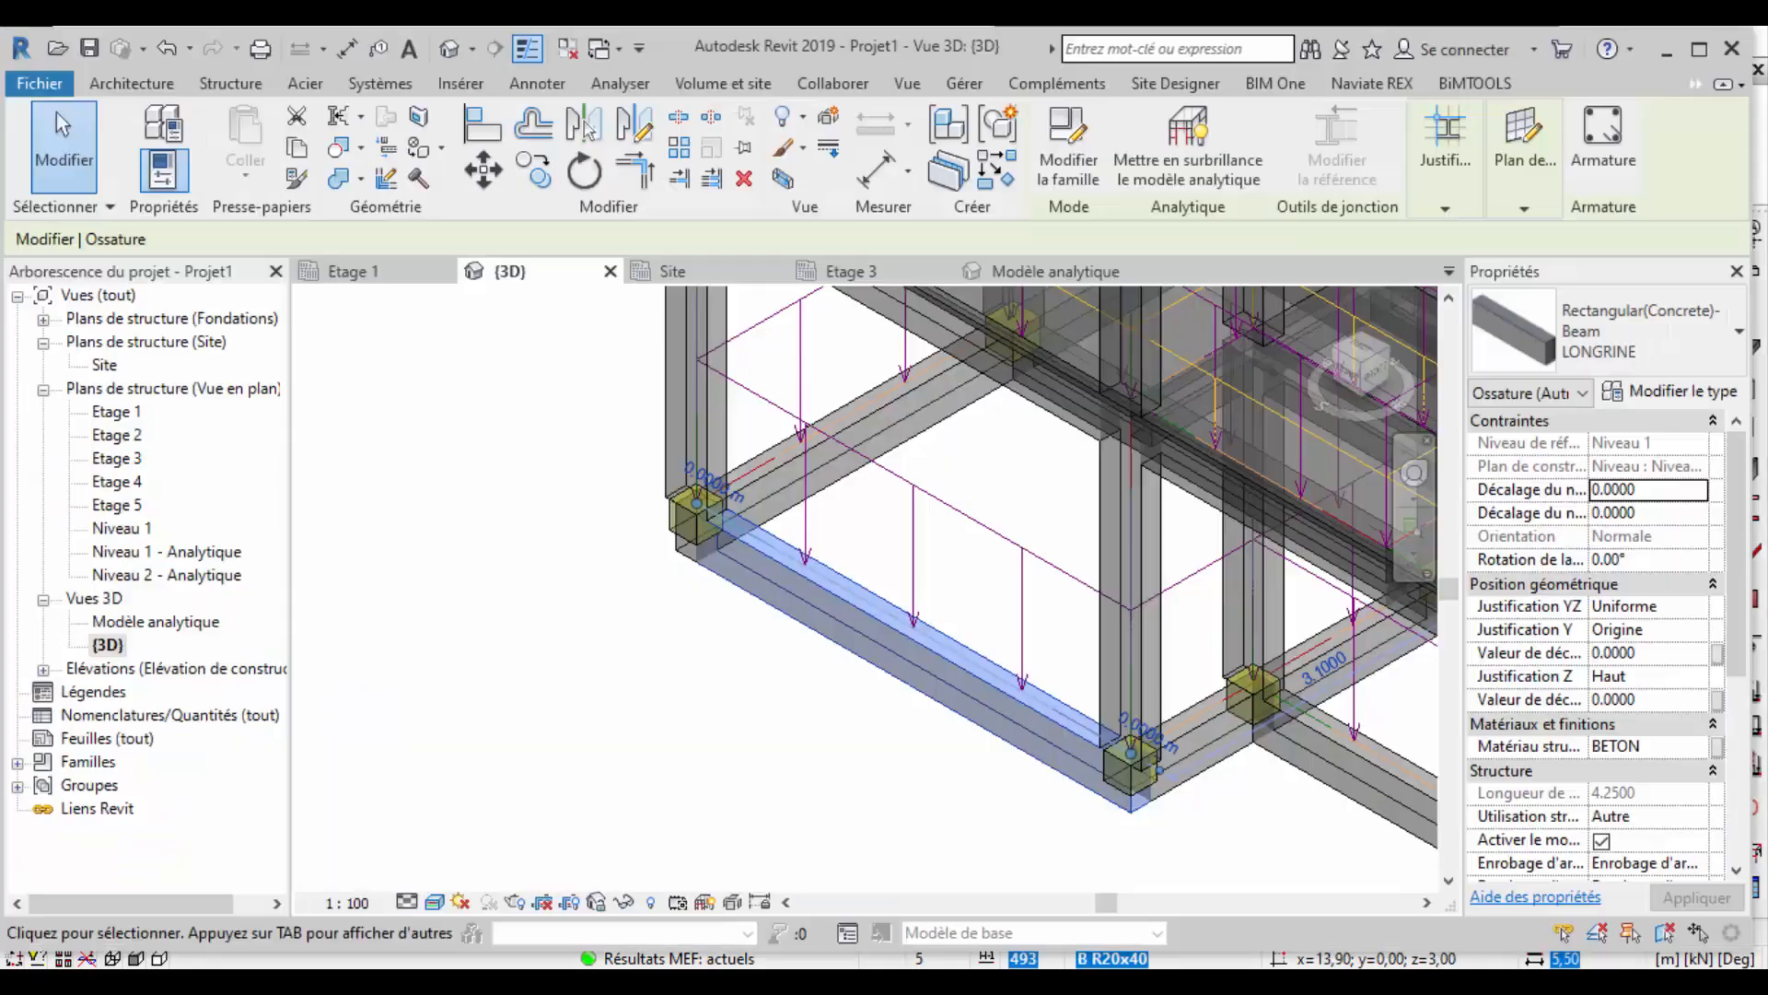
click(670, 368)
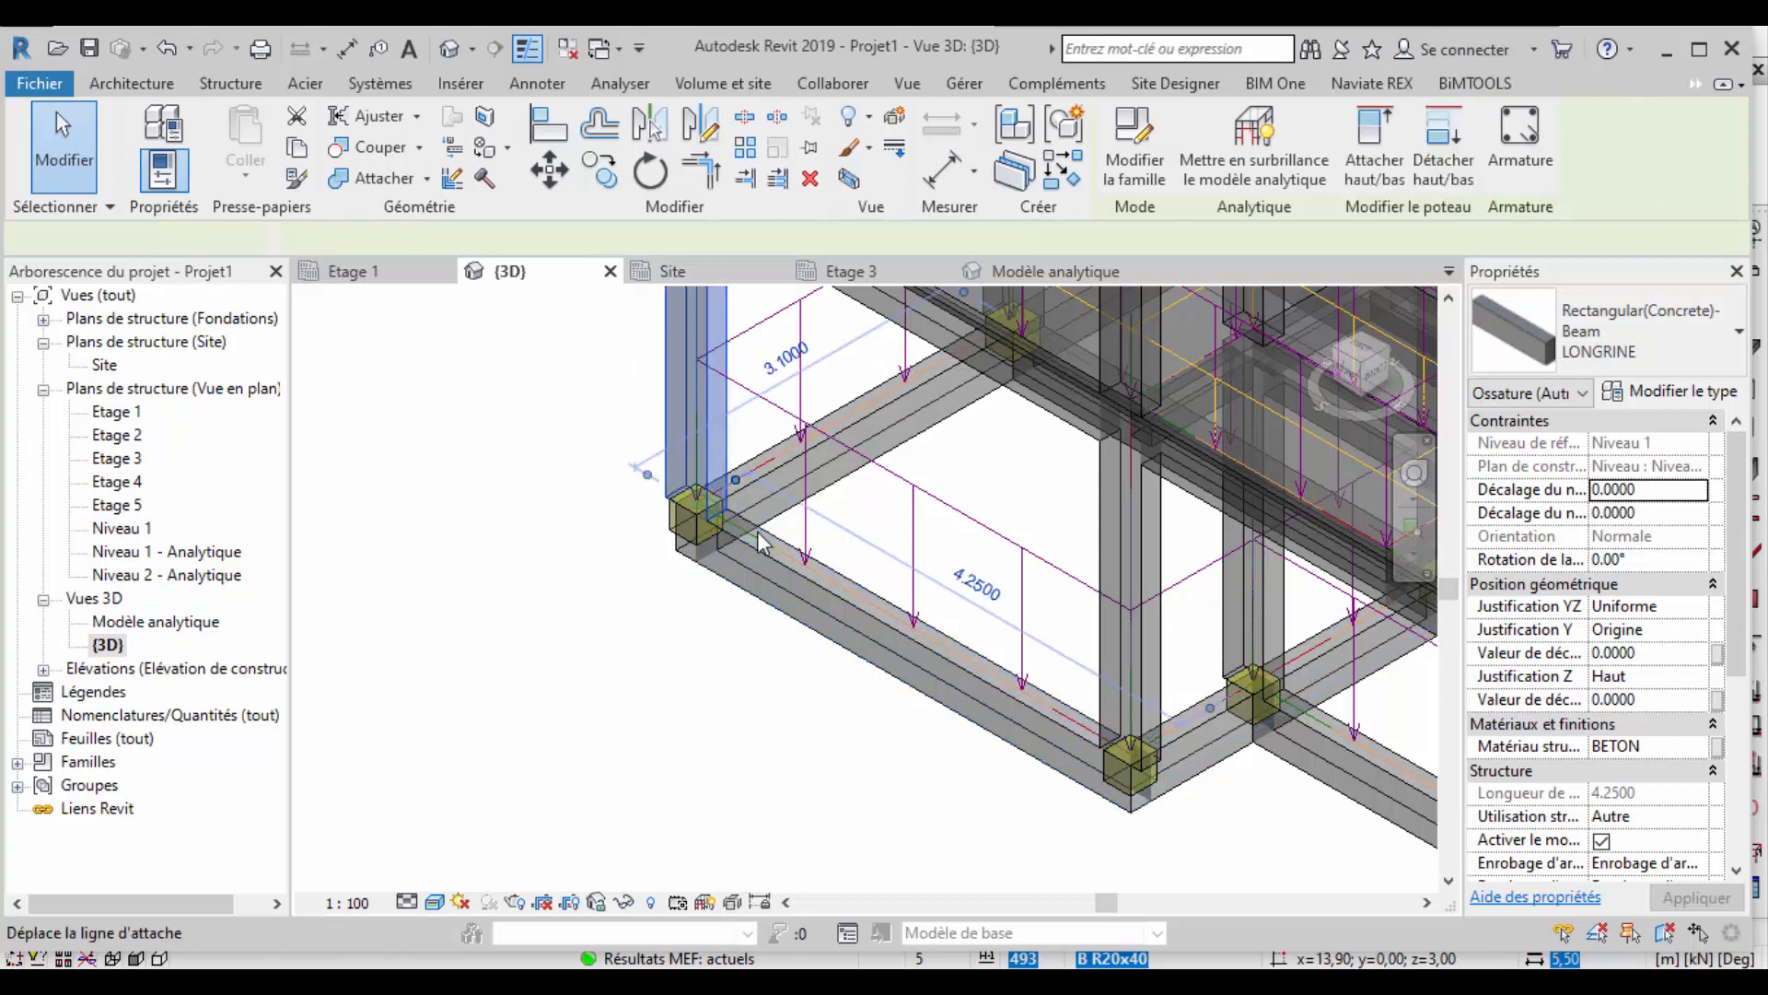
click(795, 603)
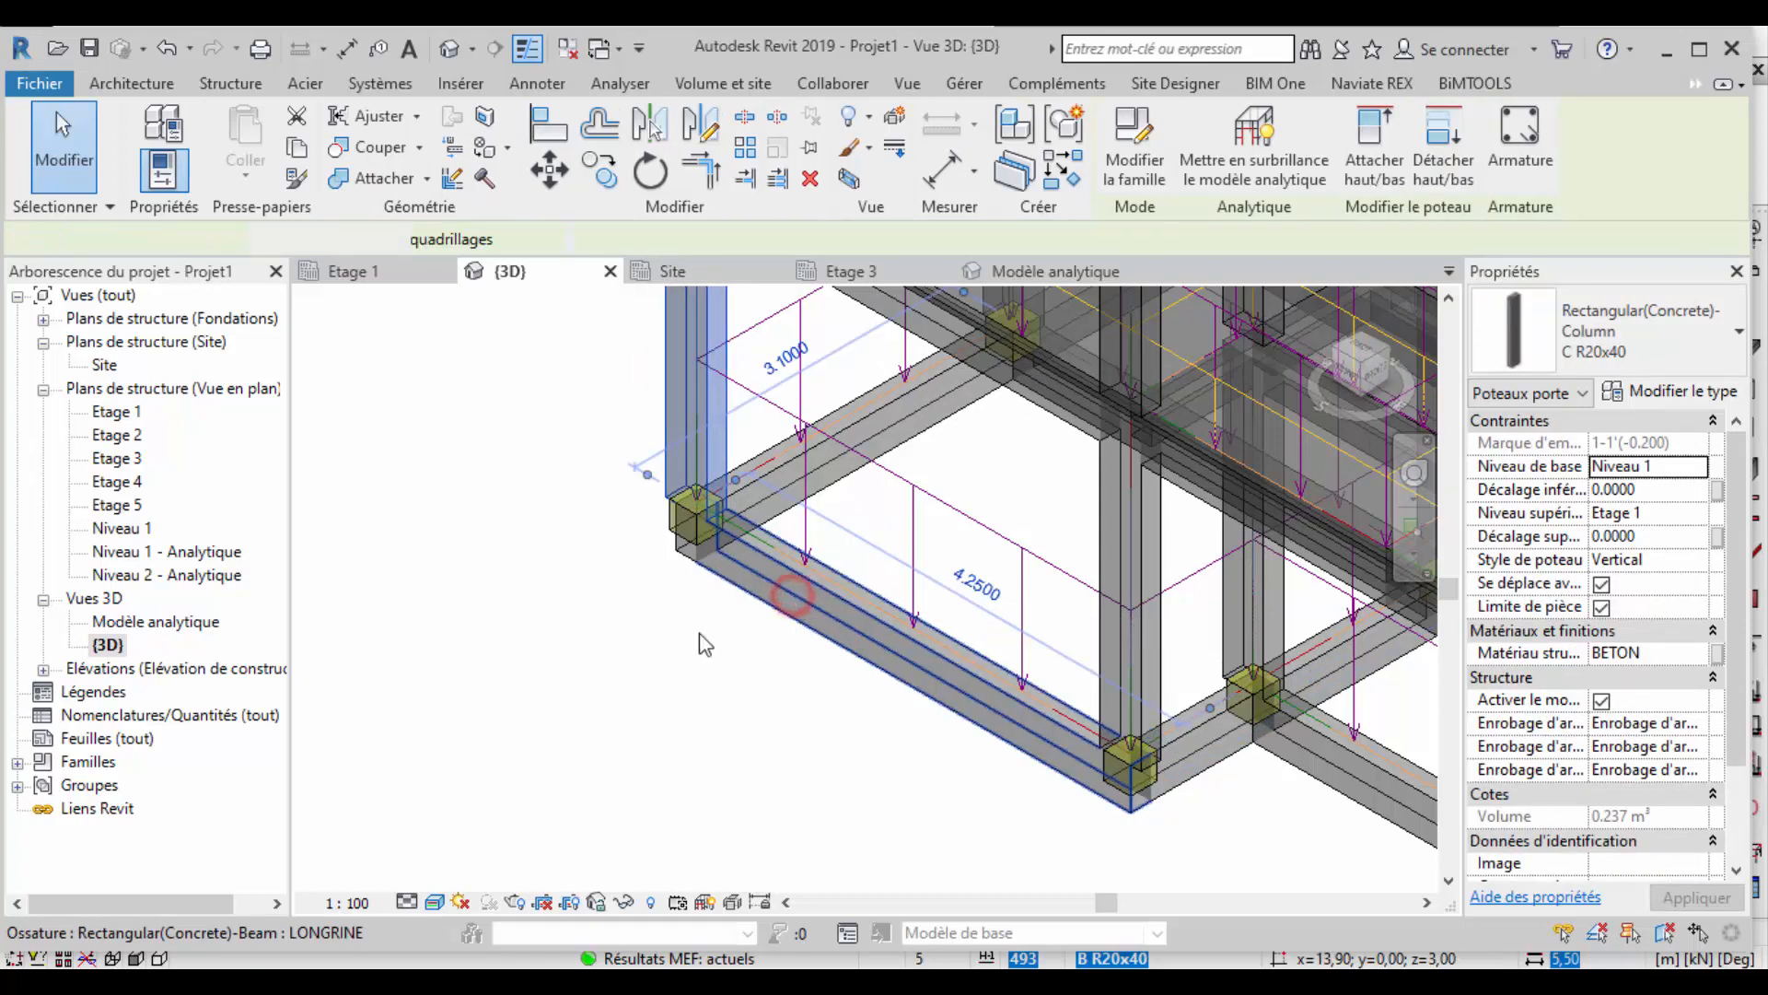
ctrl+click(700, 388)
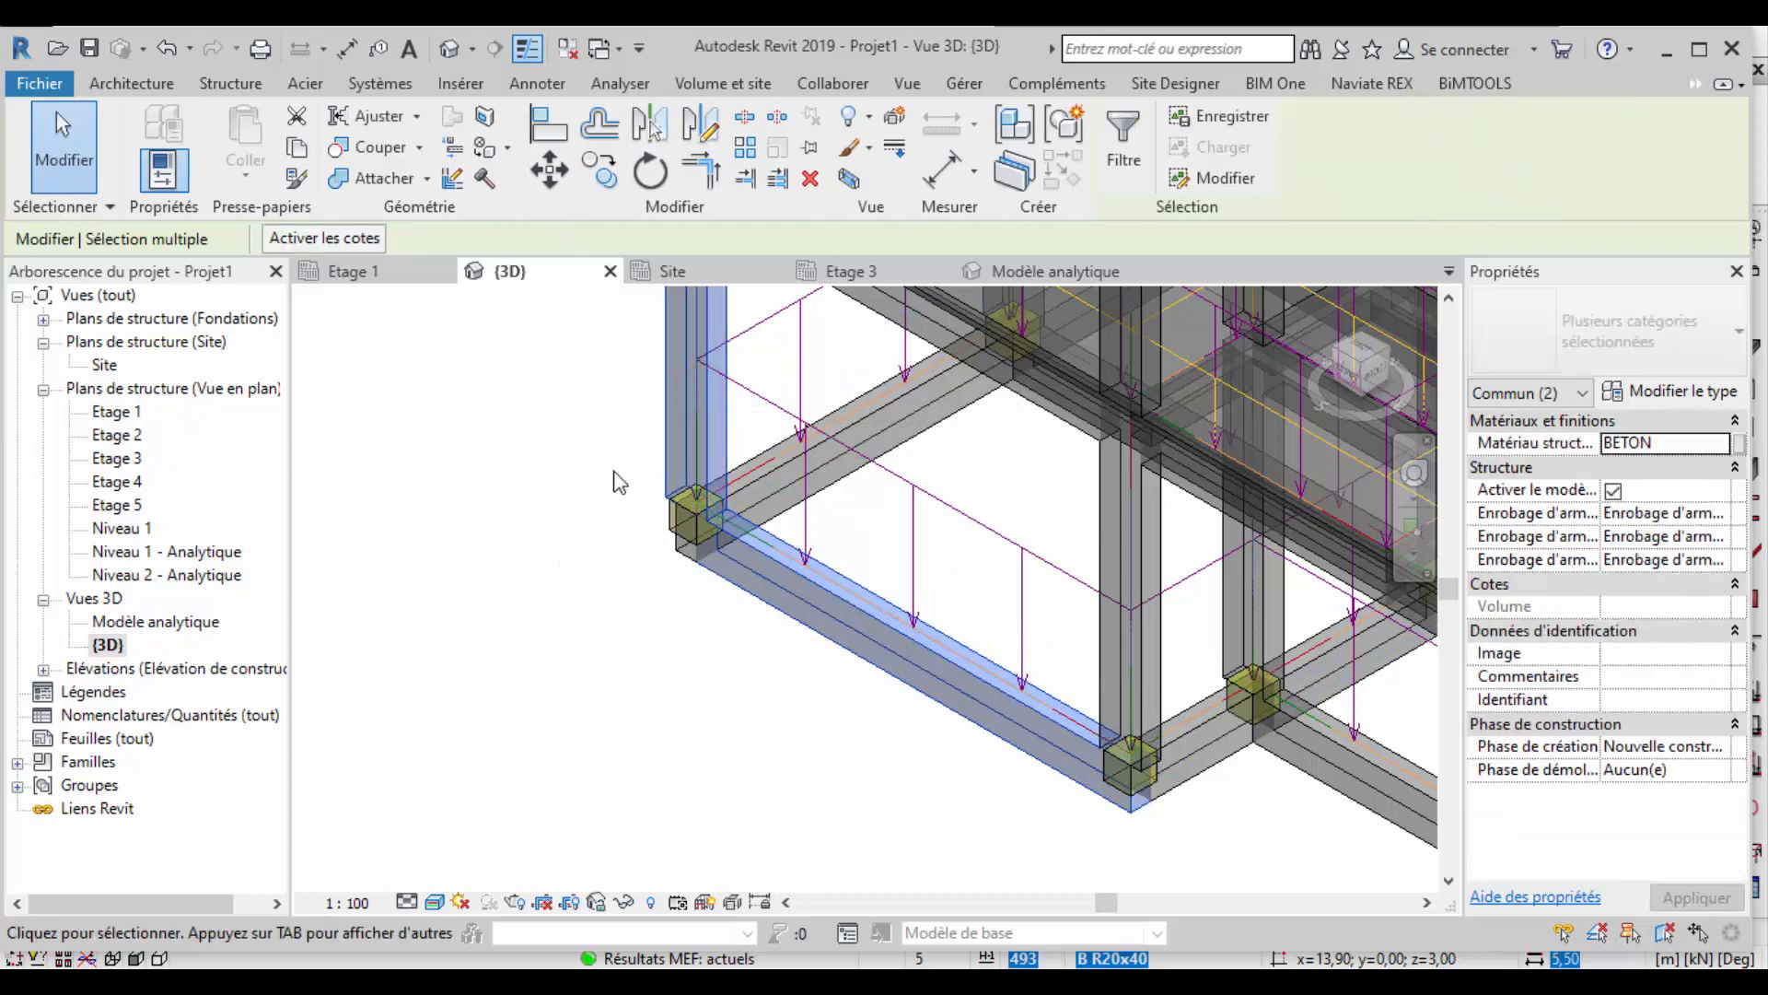
click(1123, 138)
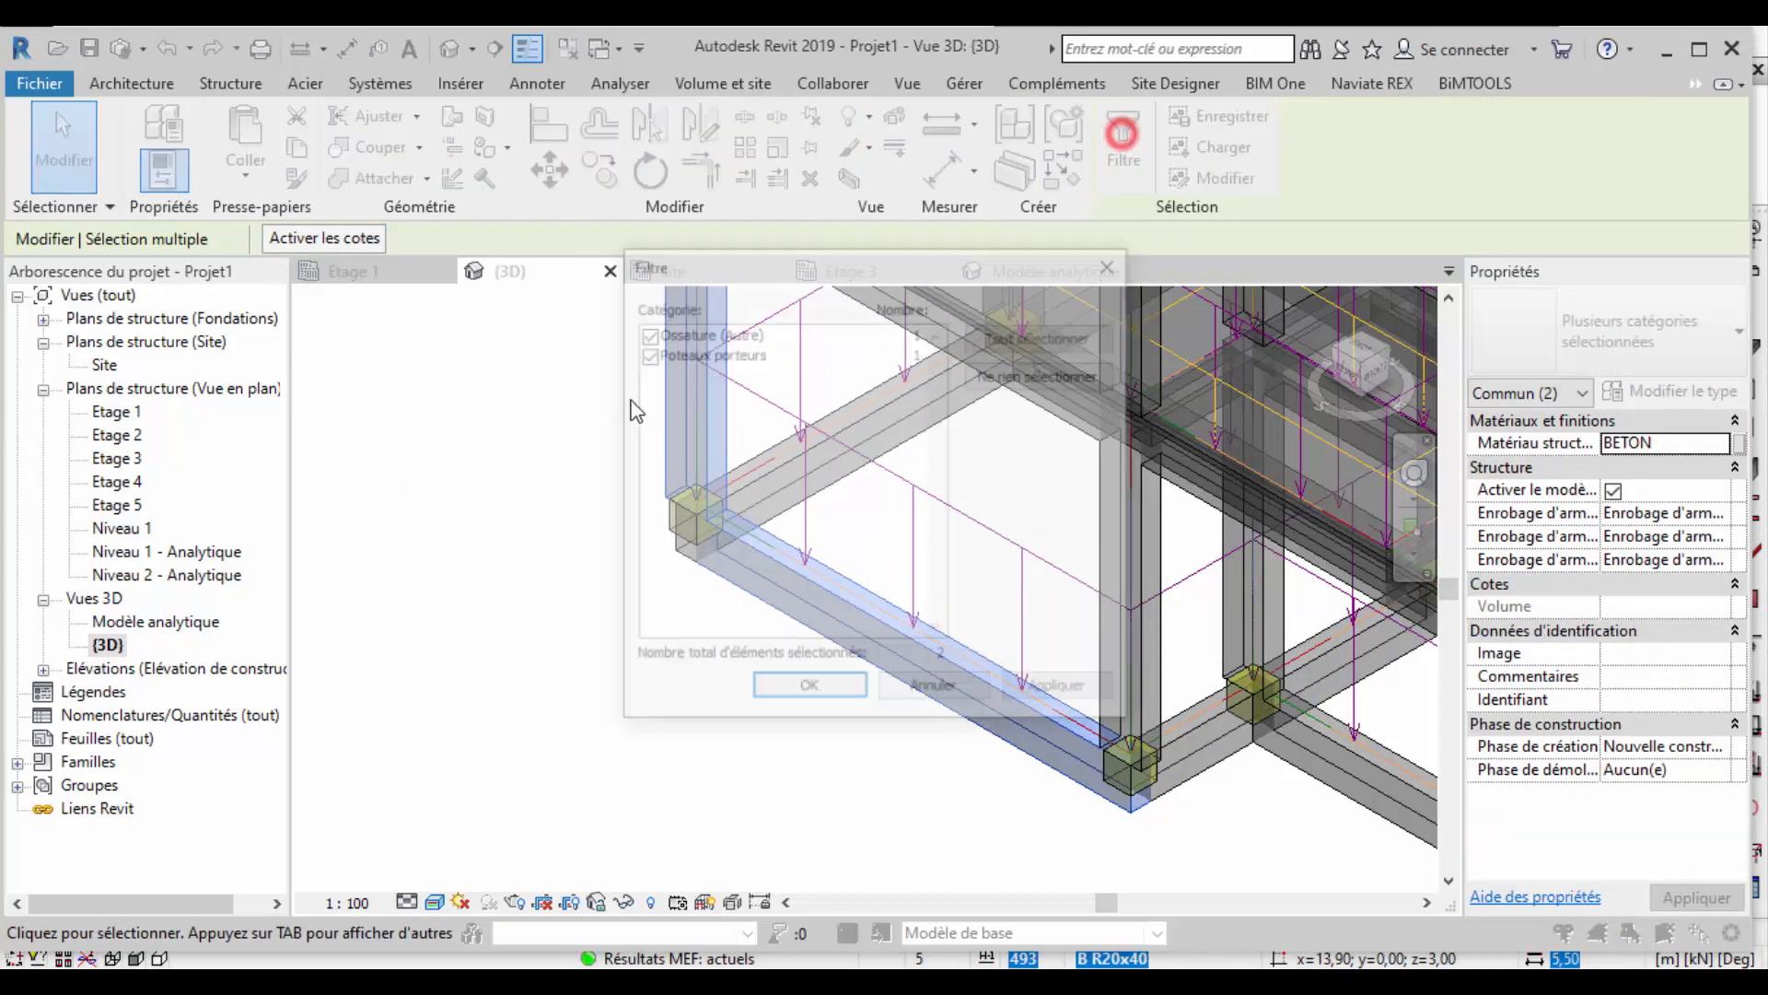
drag(748, 276, 137, 323)
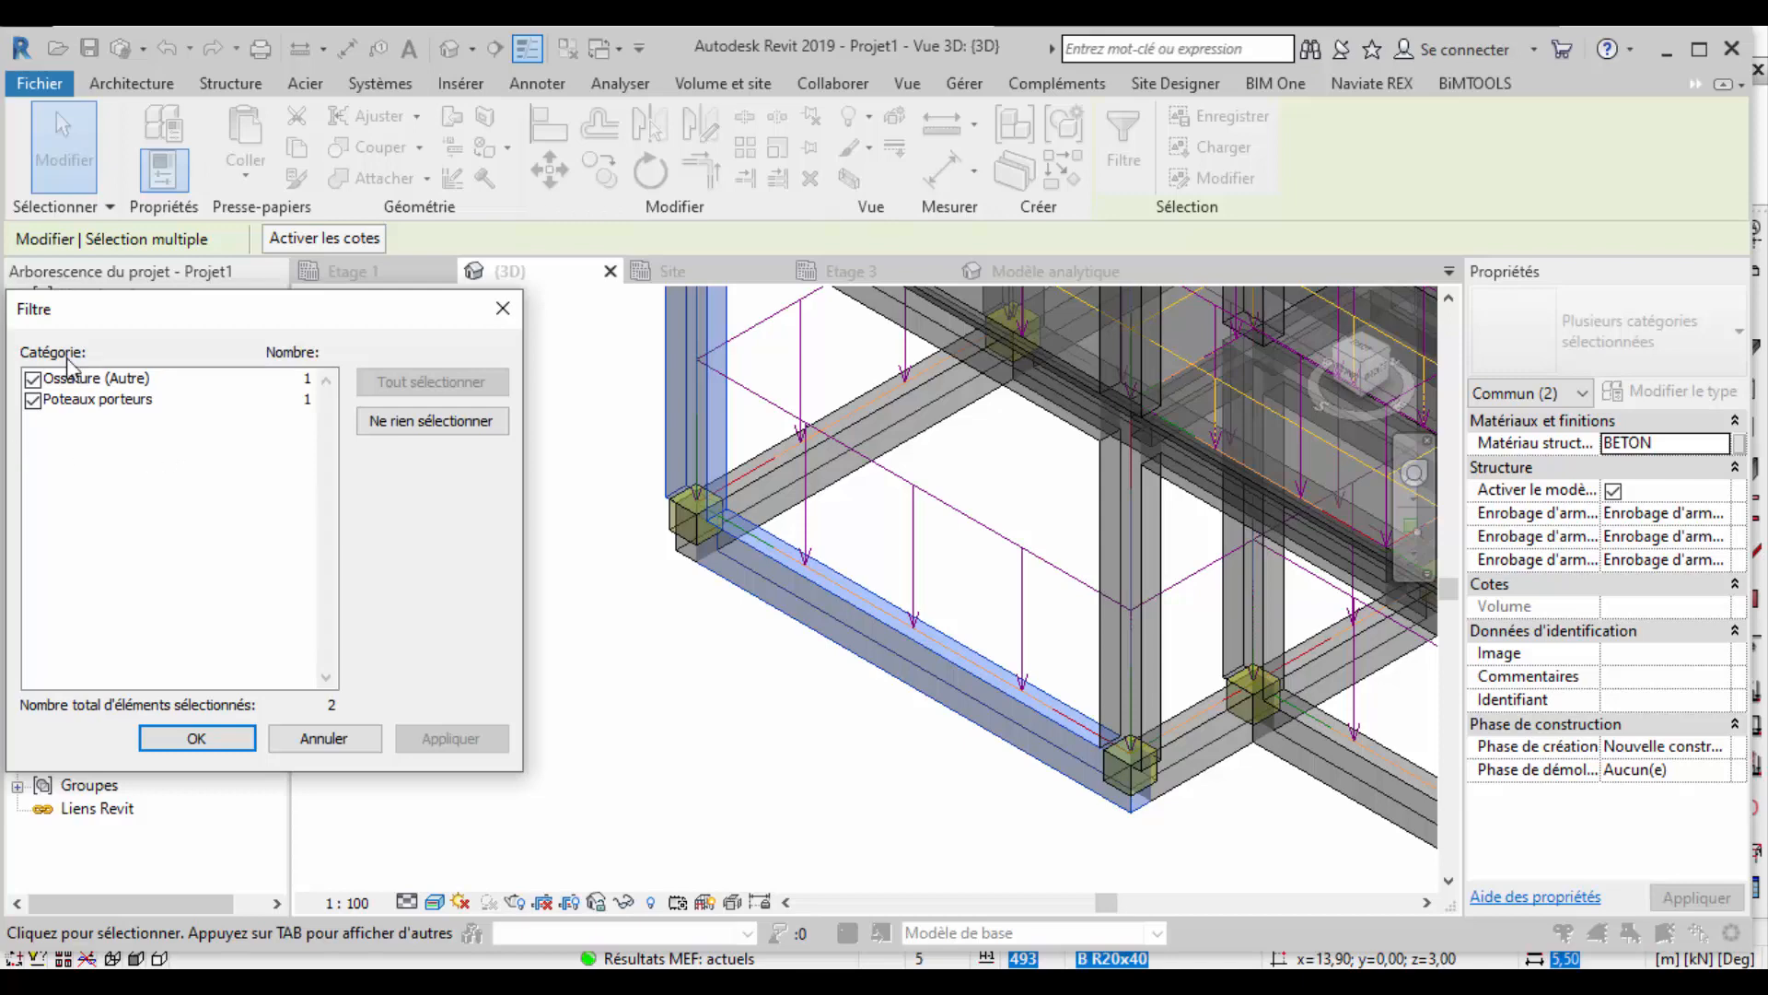
click(501, 310)
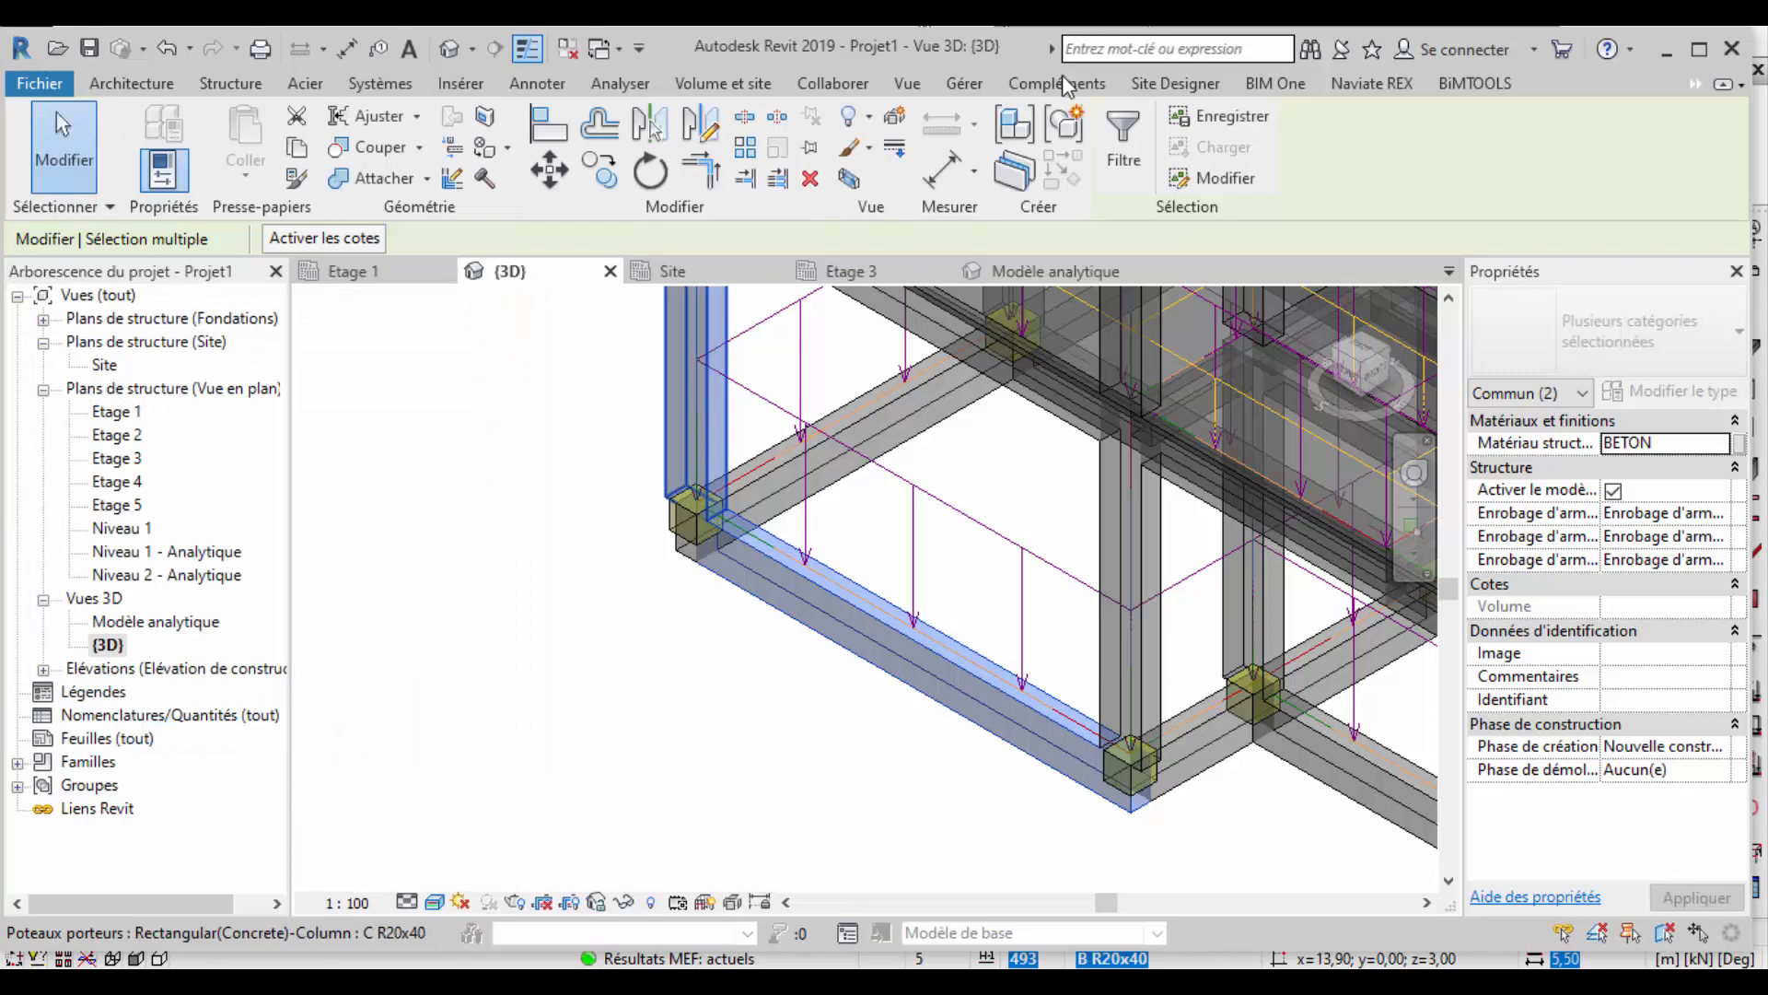
Create a new component schedule for the Poteaux porteurs category, keeping the default name and the Nouvelle construction phase.
click(905, 84)
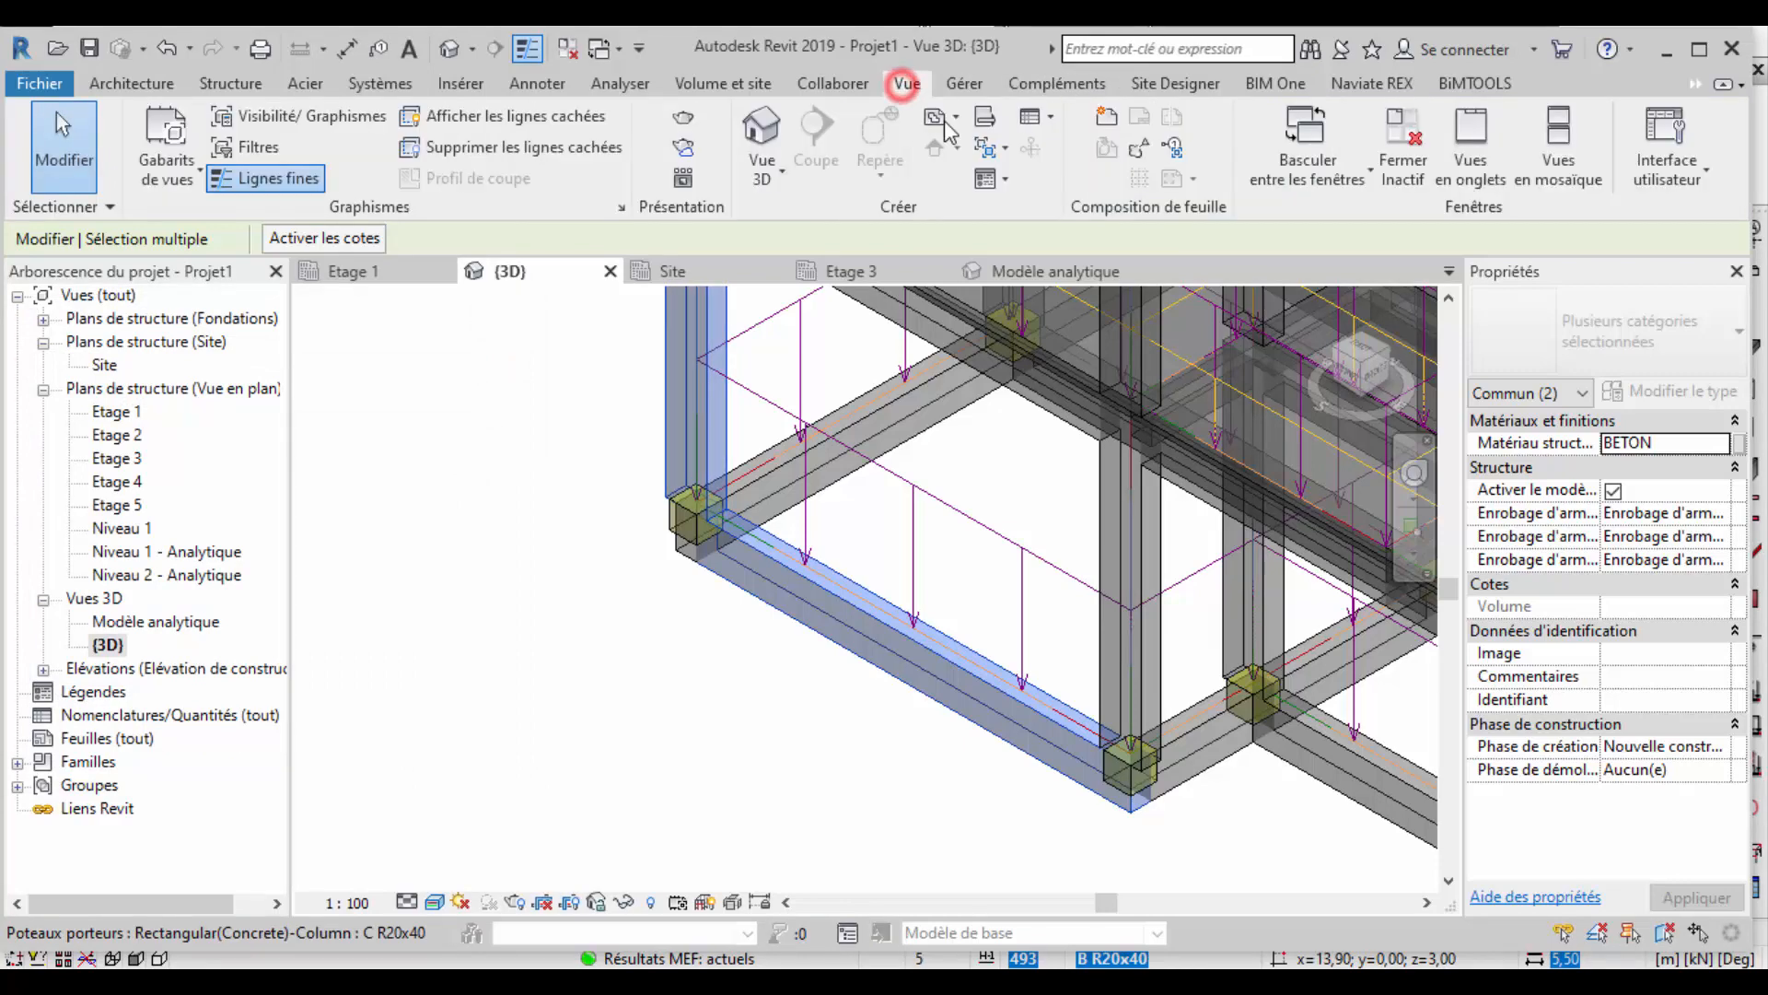
click(1036, 118)
click(1138, 156)
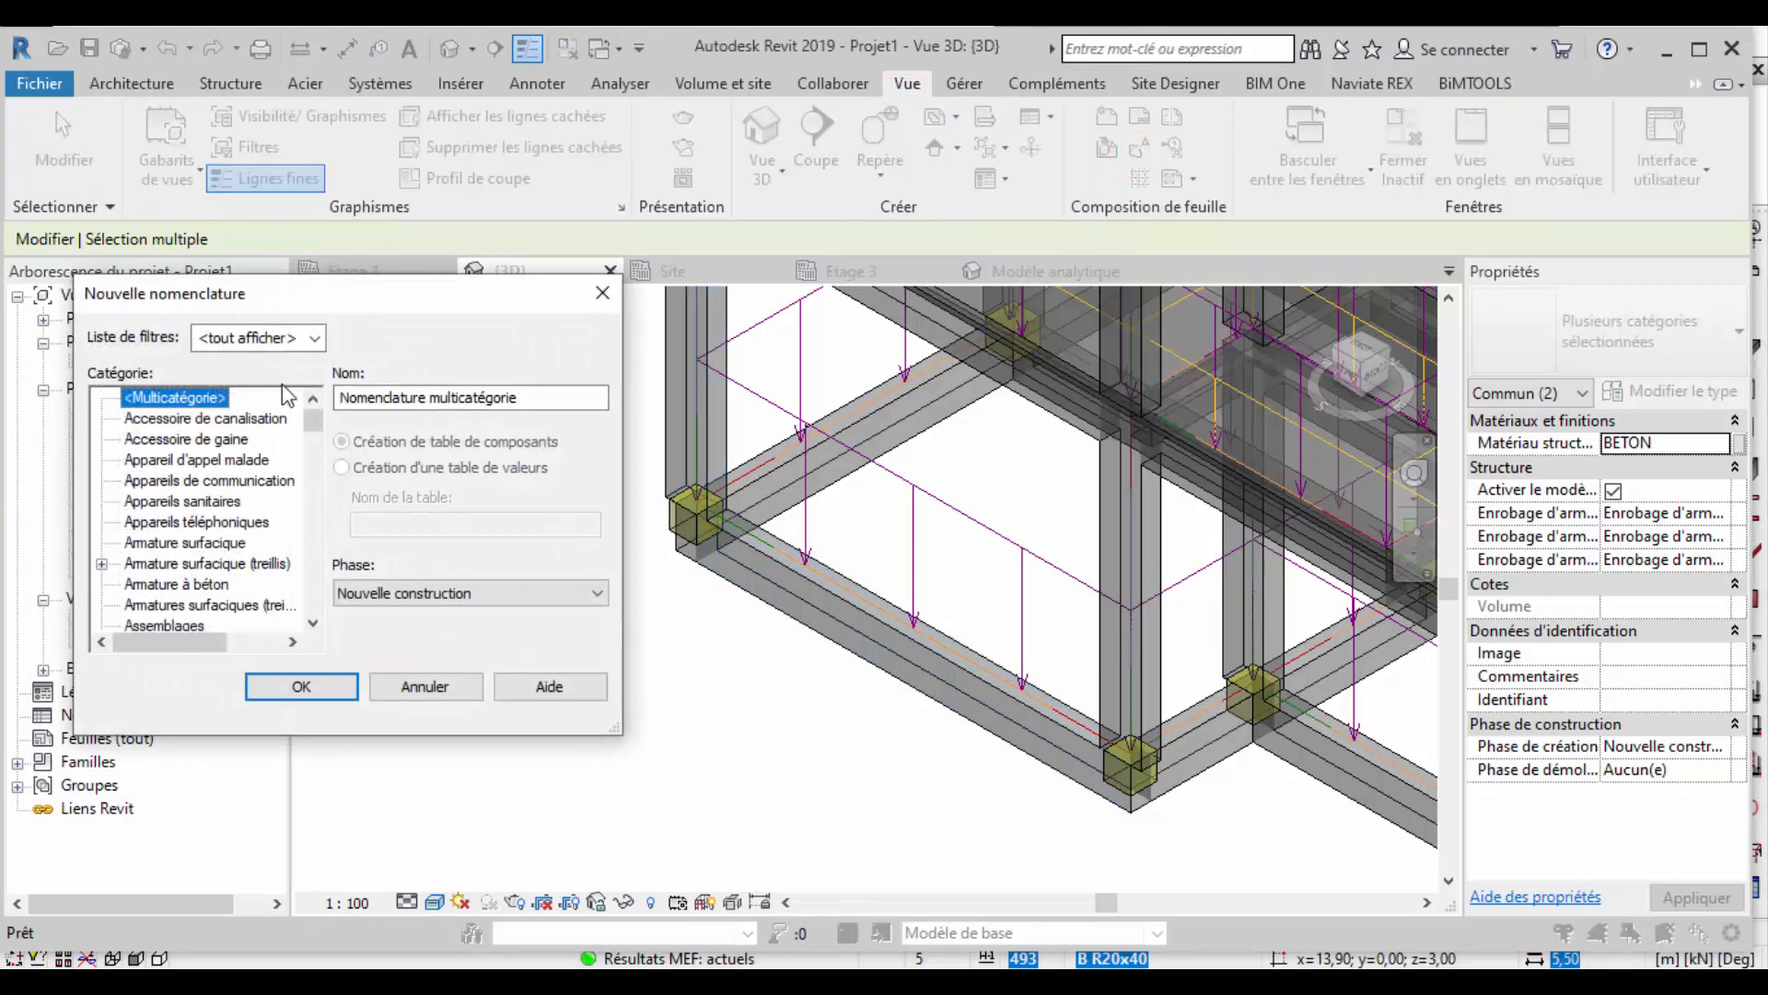
drag(313, 406, 328, 551)
click(174, 522)
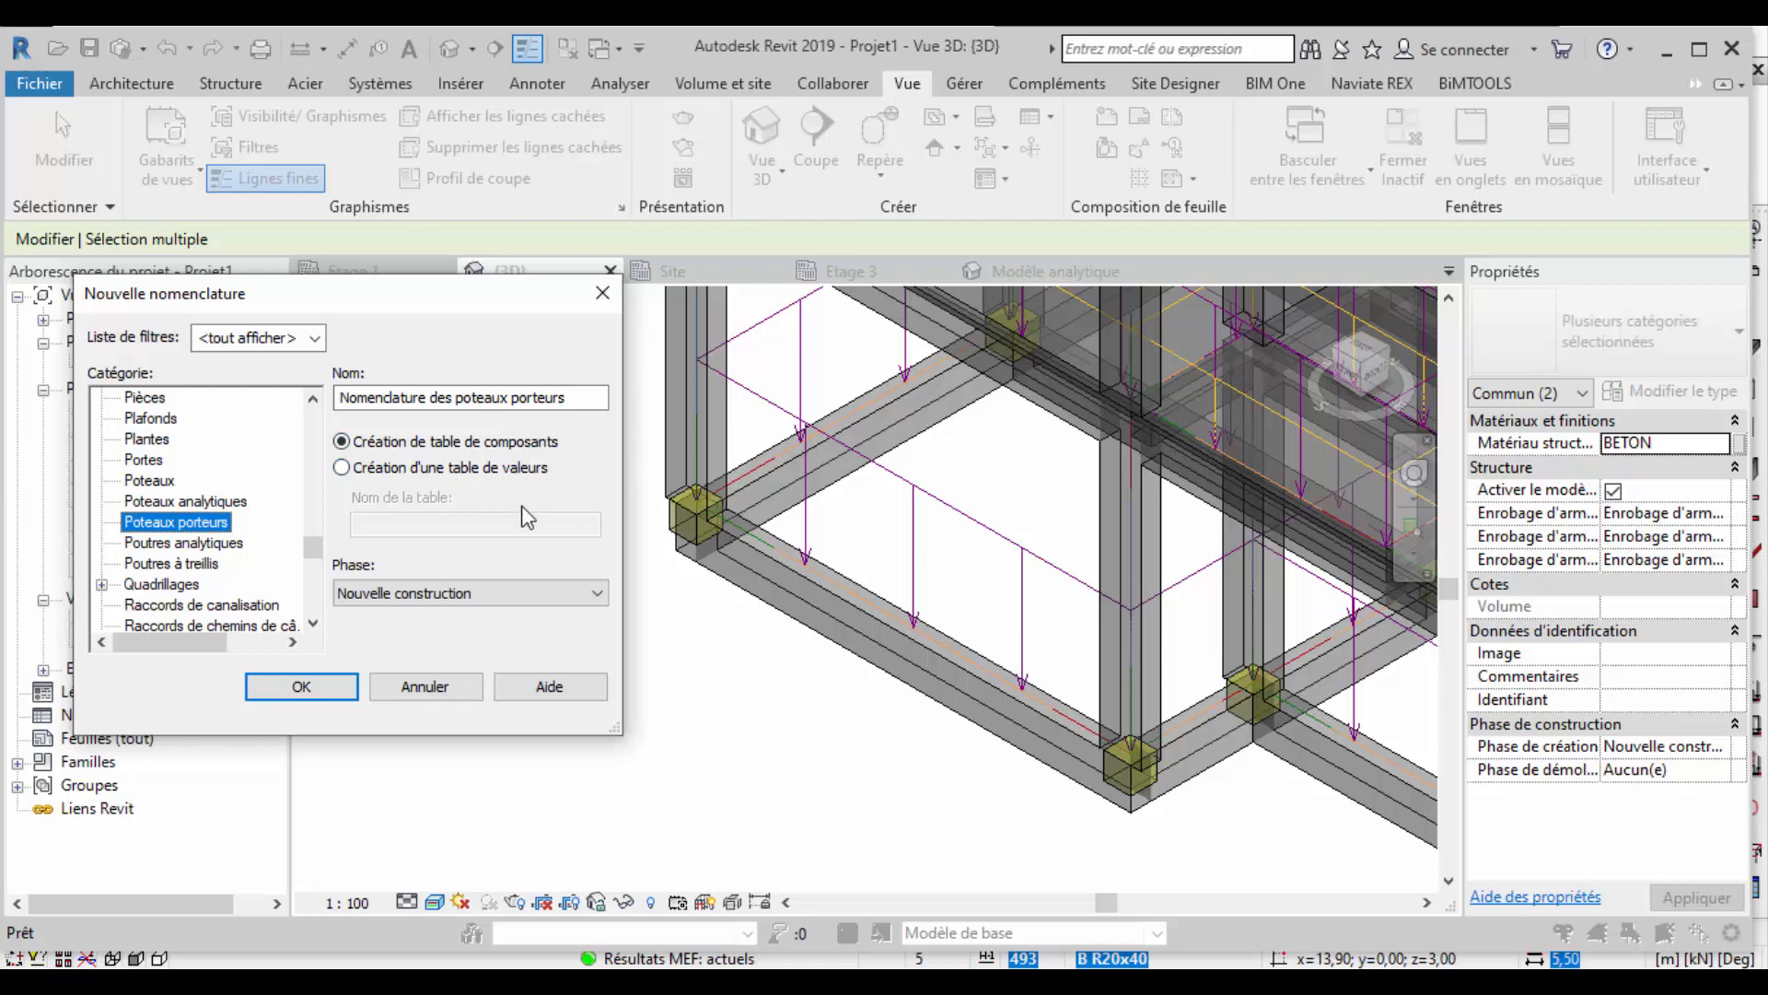
click(300, 686)
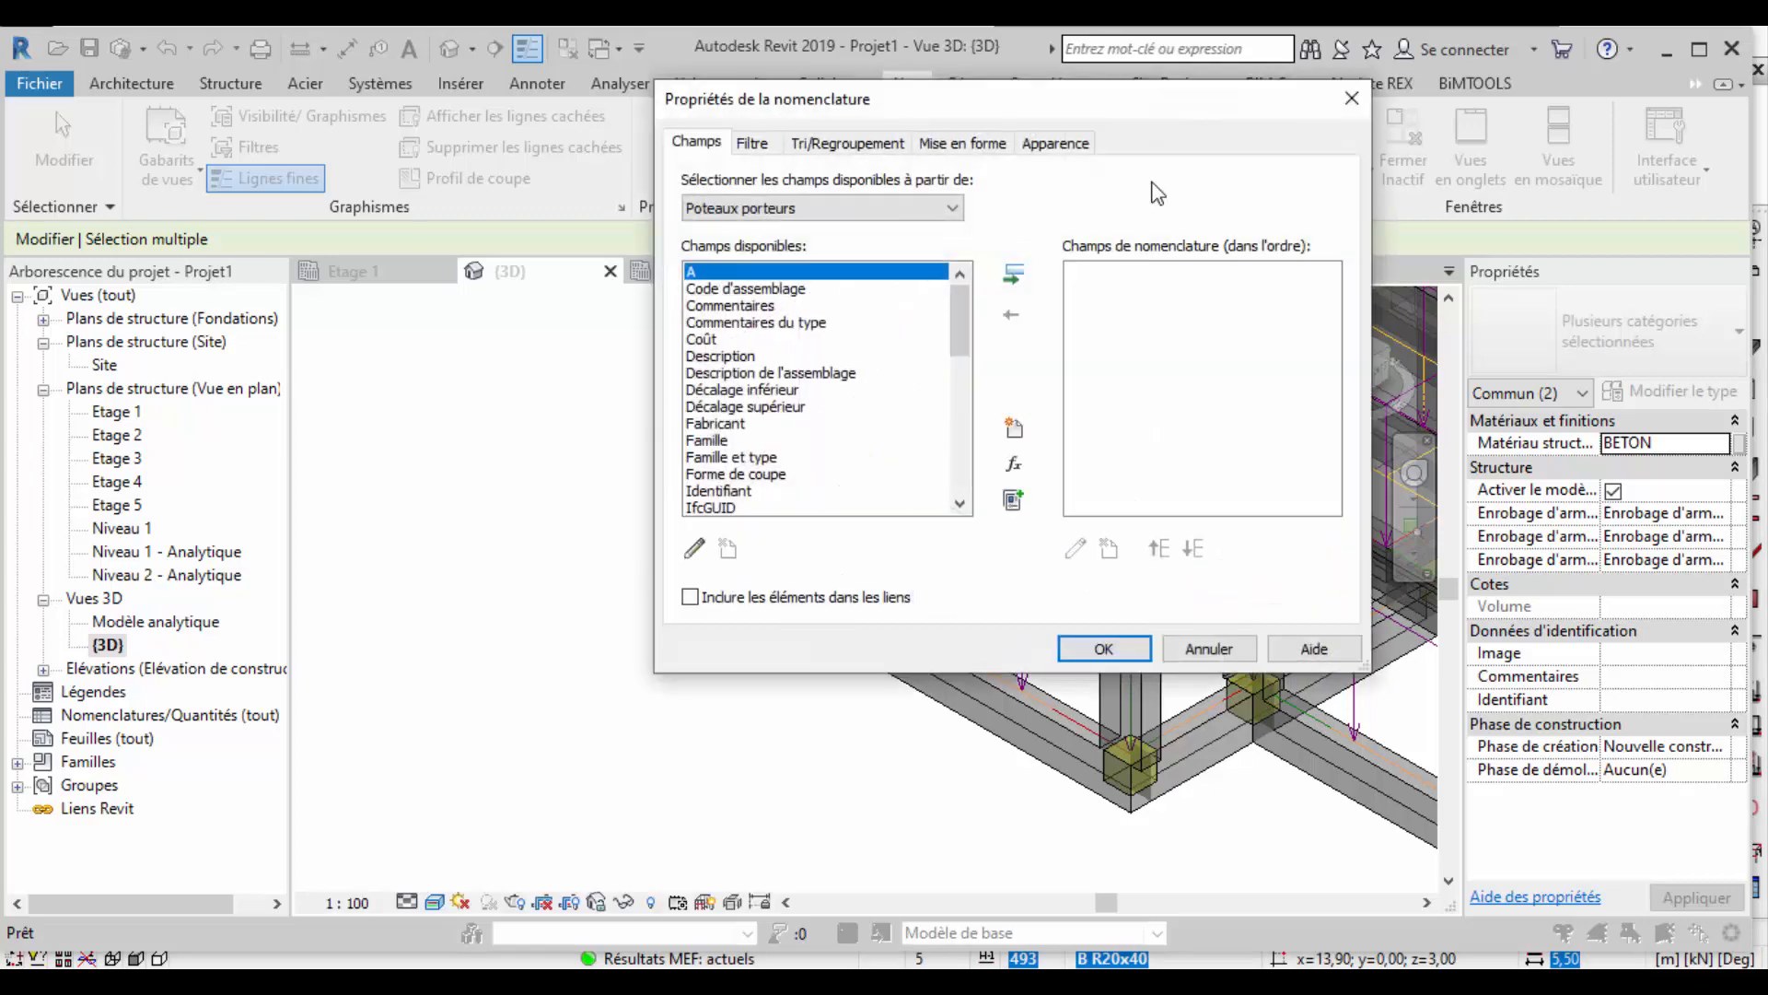
Review the schedule's filter, sorting/grouping, formatting and appearance settings, and return to its field settings.
drag(1152, 103, 876, 134)
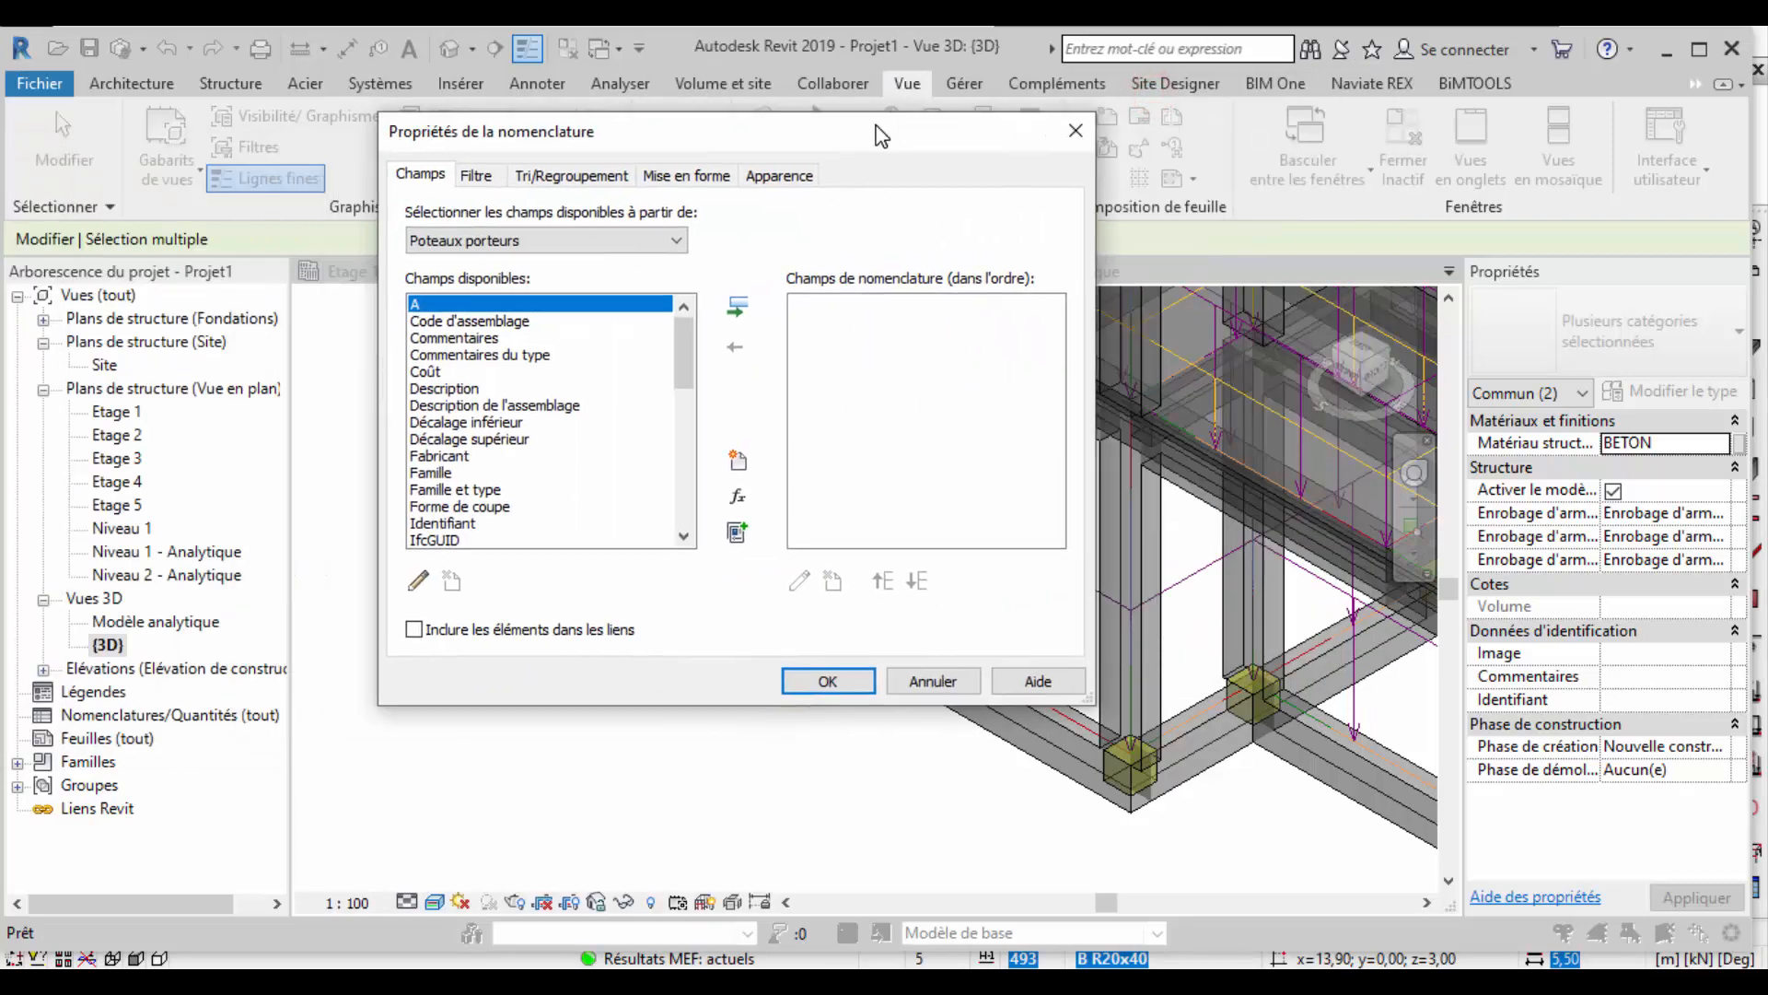
click(476, 177)
click(565, 175)
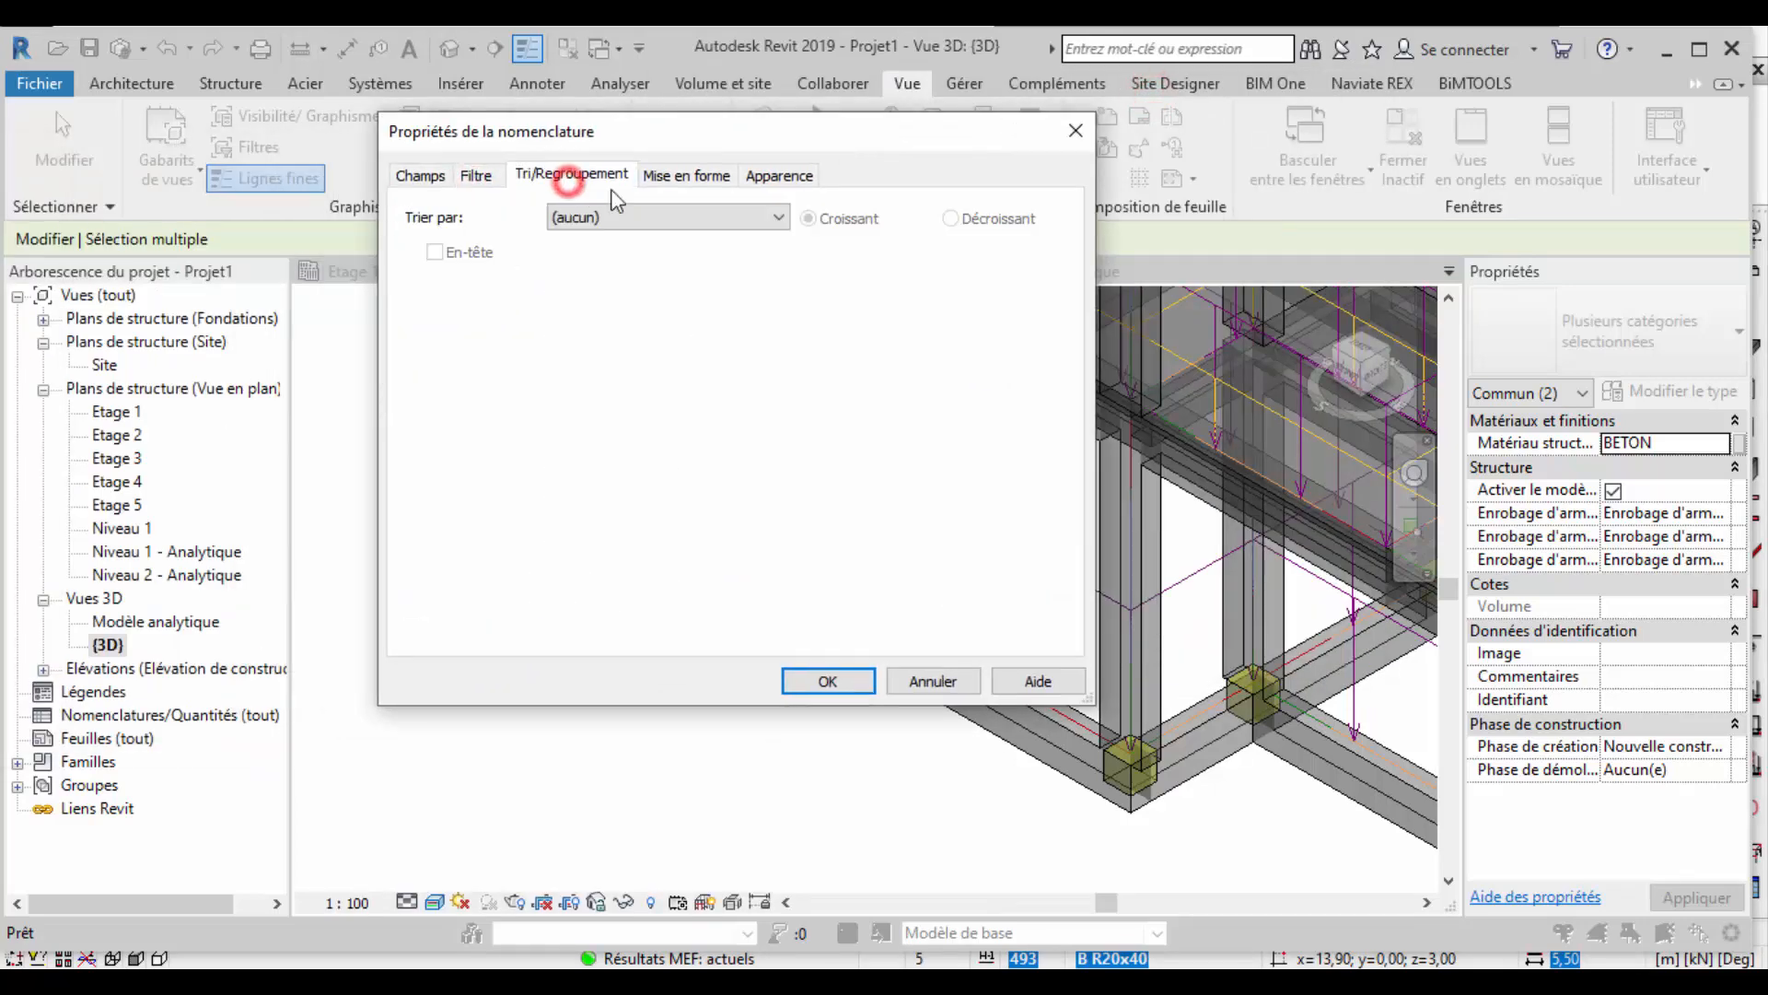
click(702, 175)
click(781, 175)
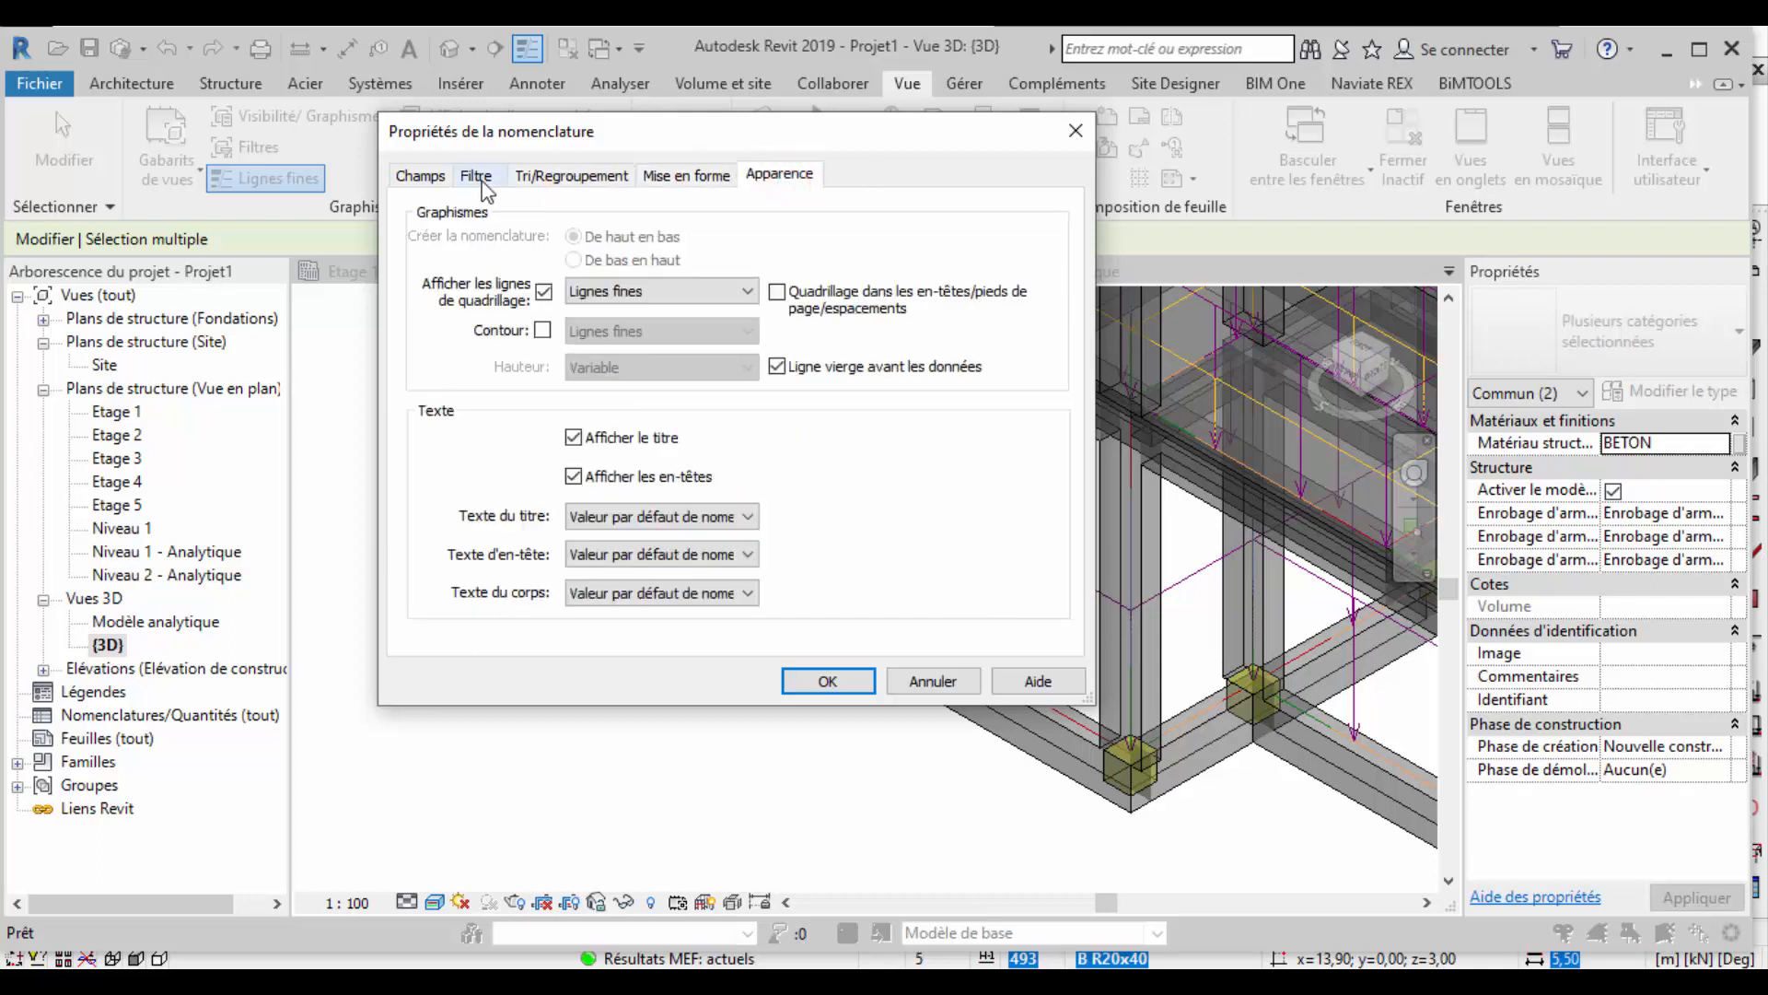
click(406, 176)
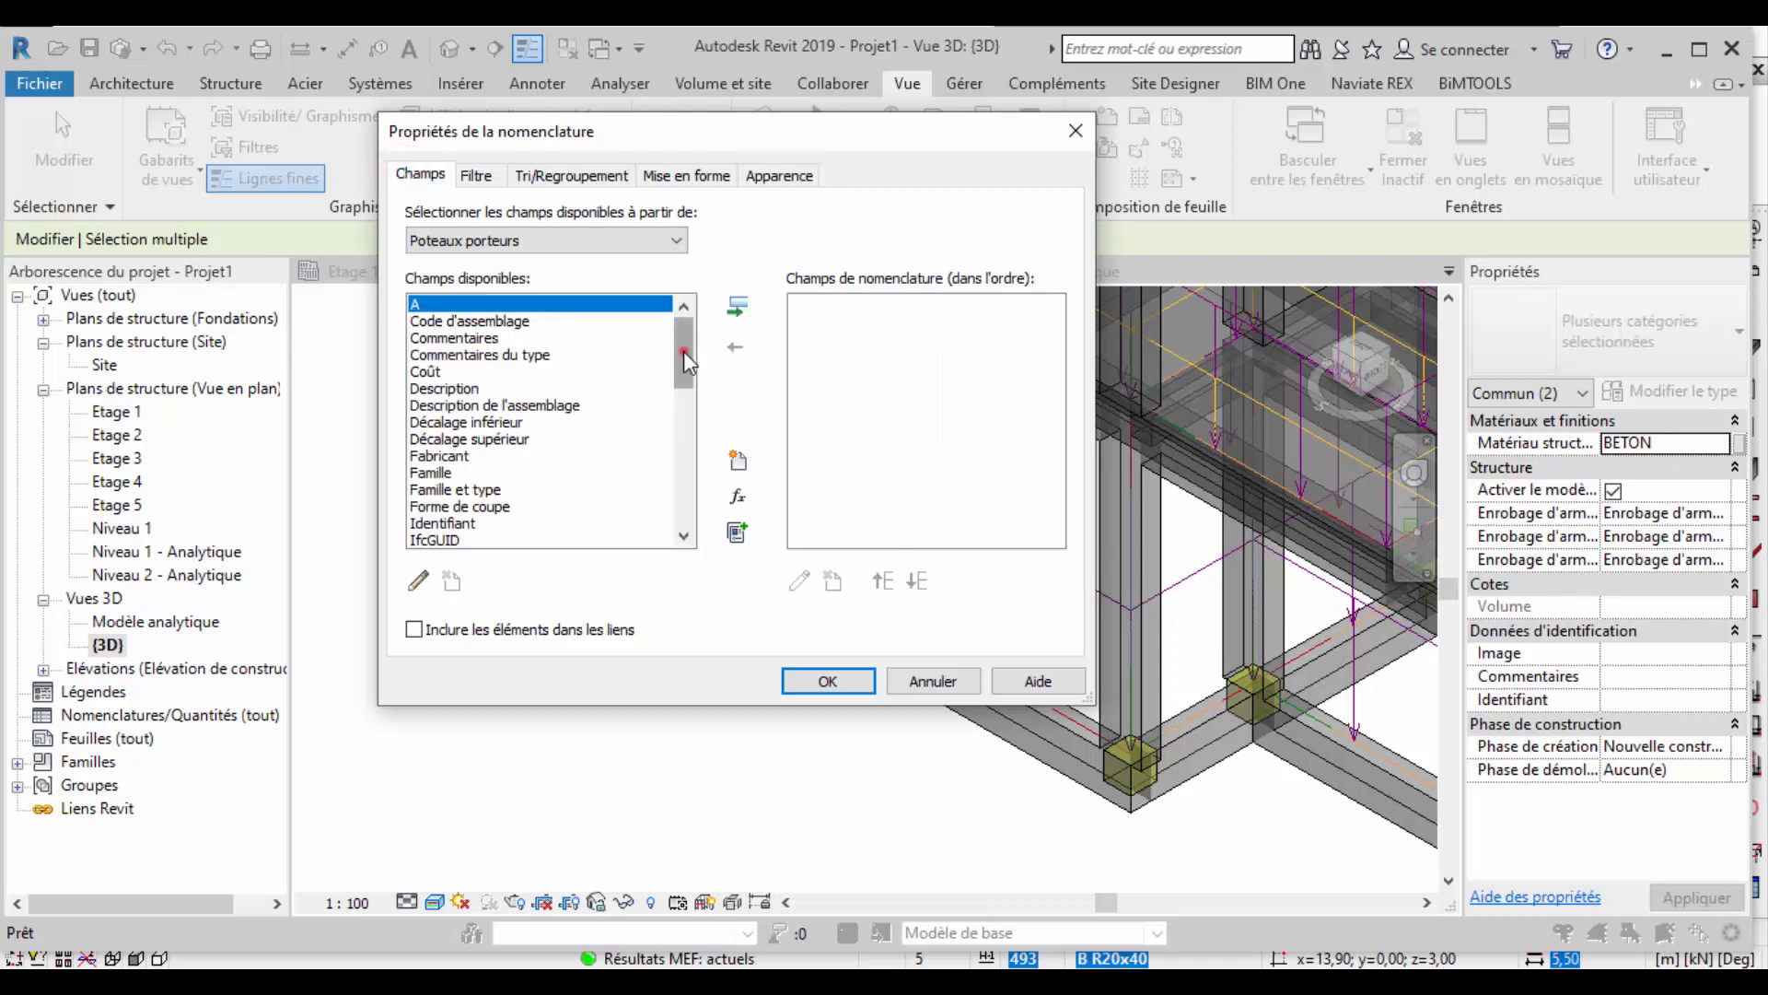
Add the Coût and Famille et type fields to the structural column schedule.
mouse_move(683, 351)
mouse_down()
mouse_move(667, 431)
mouse_move(672, 361)
mouse_up()
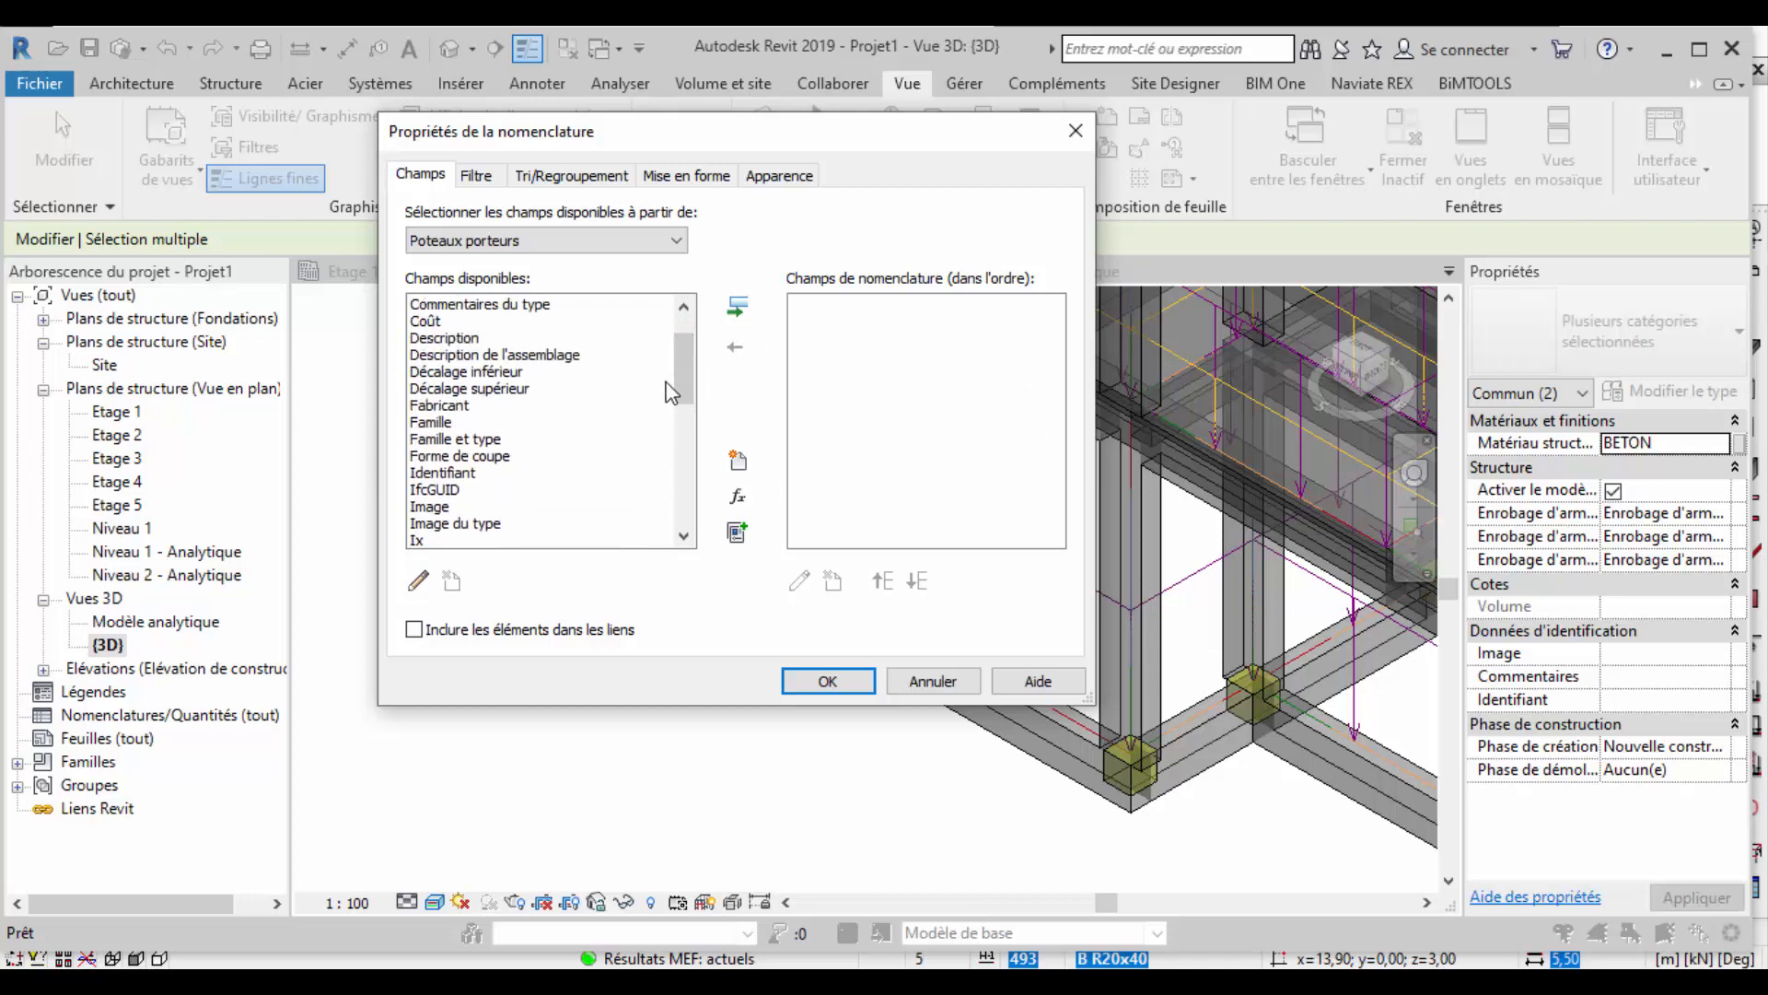
drag(683, 377, 674, 345)
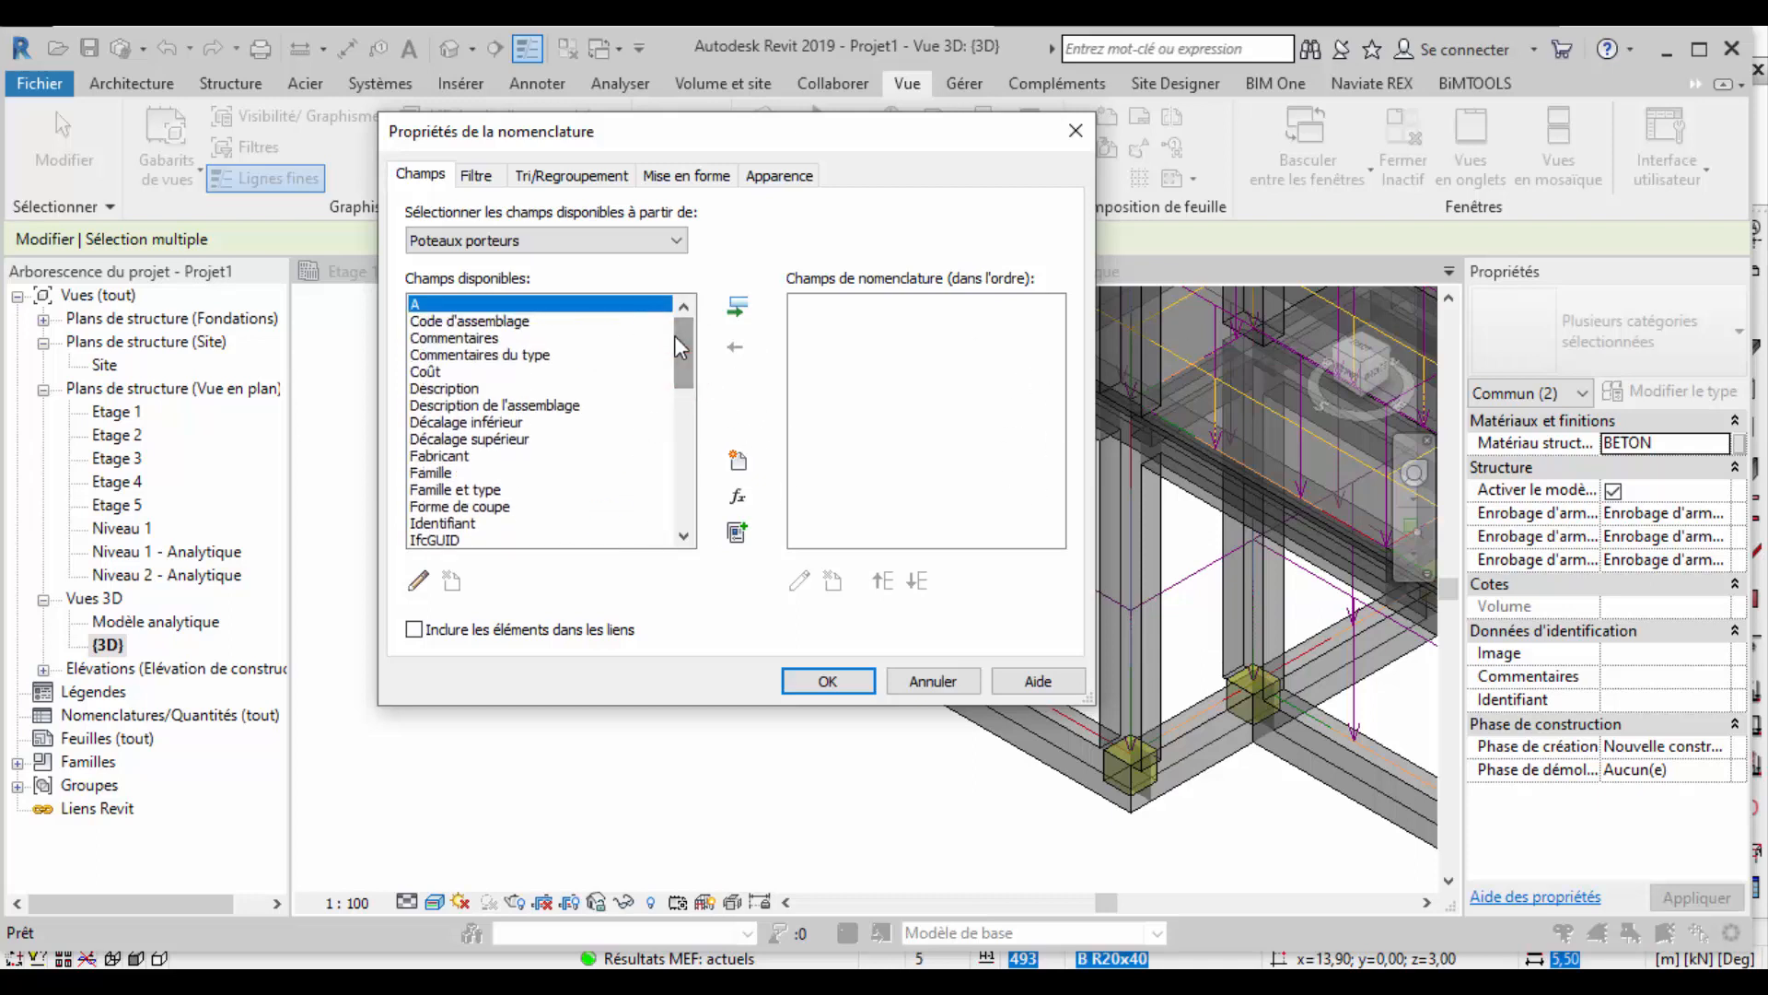
click(419, 372)
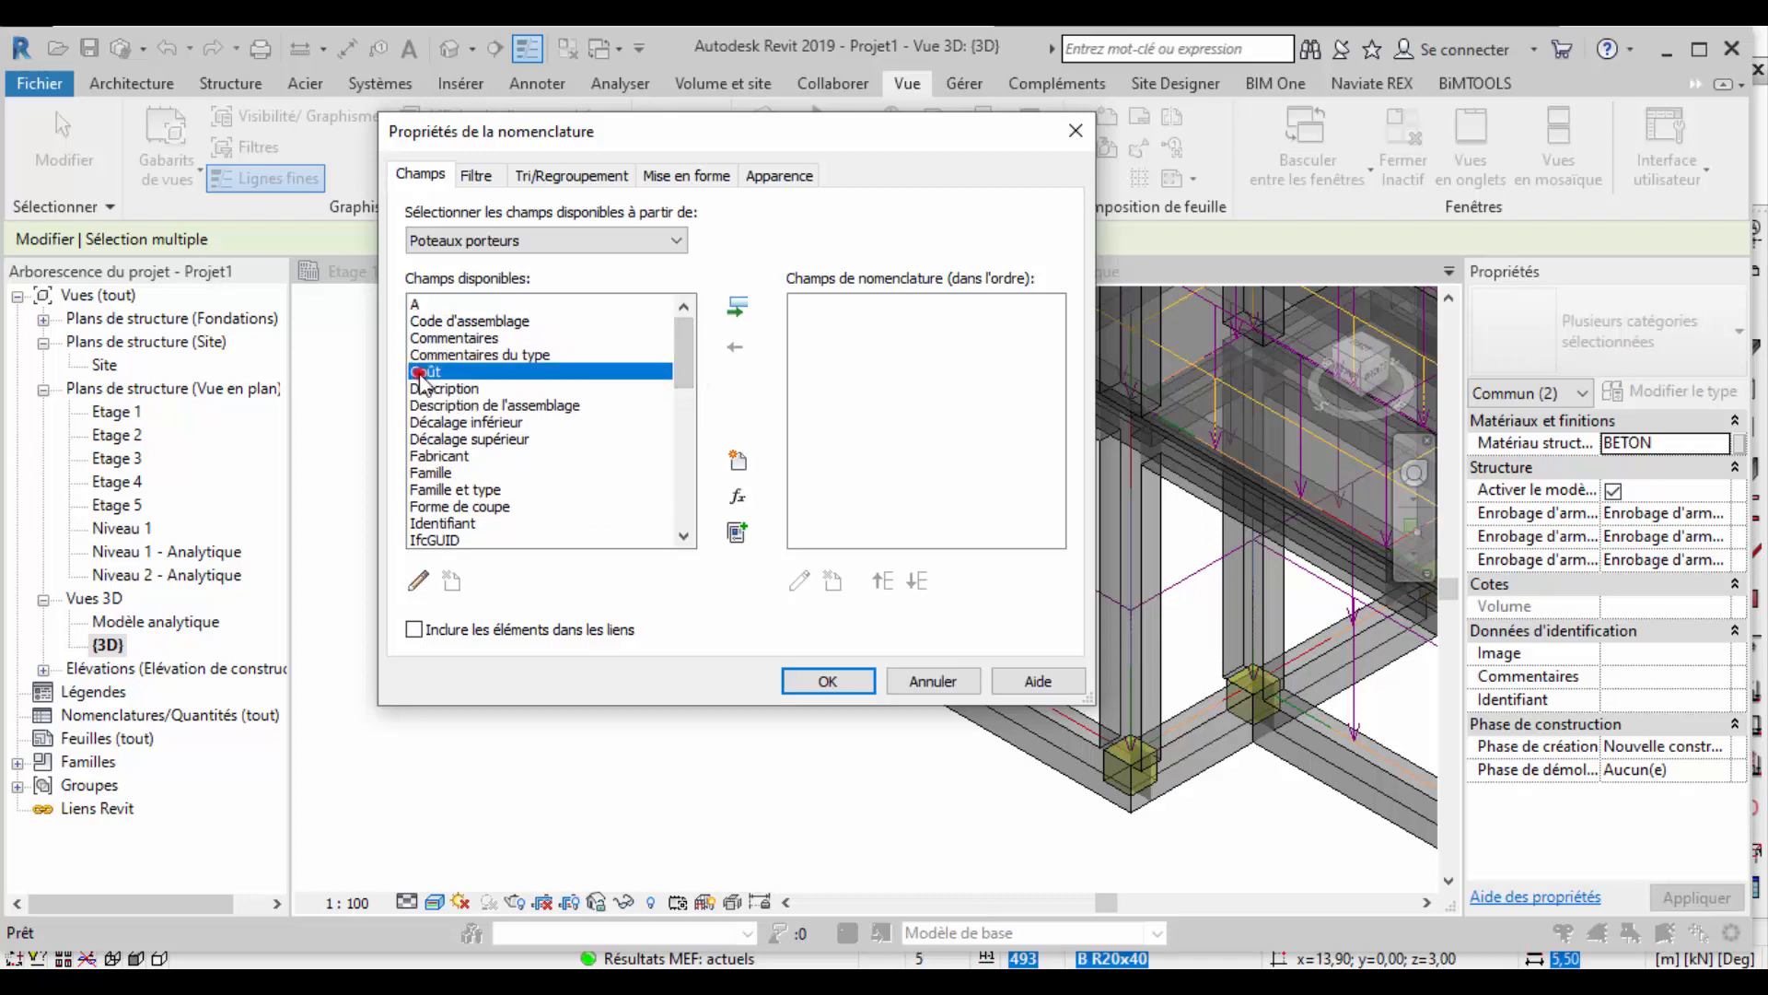
click(739, 309)
drag(684, 355, 663, 385)
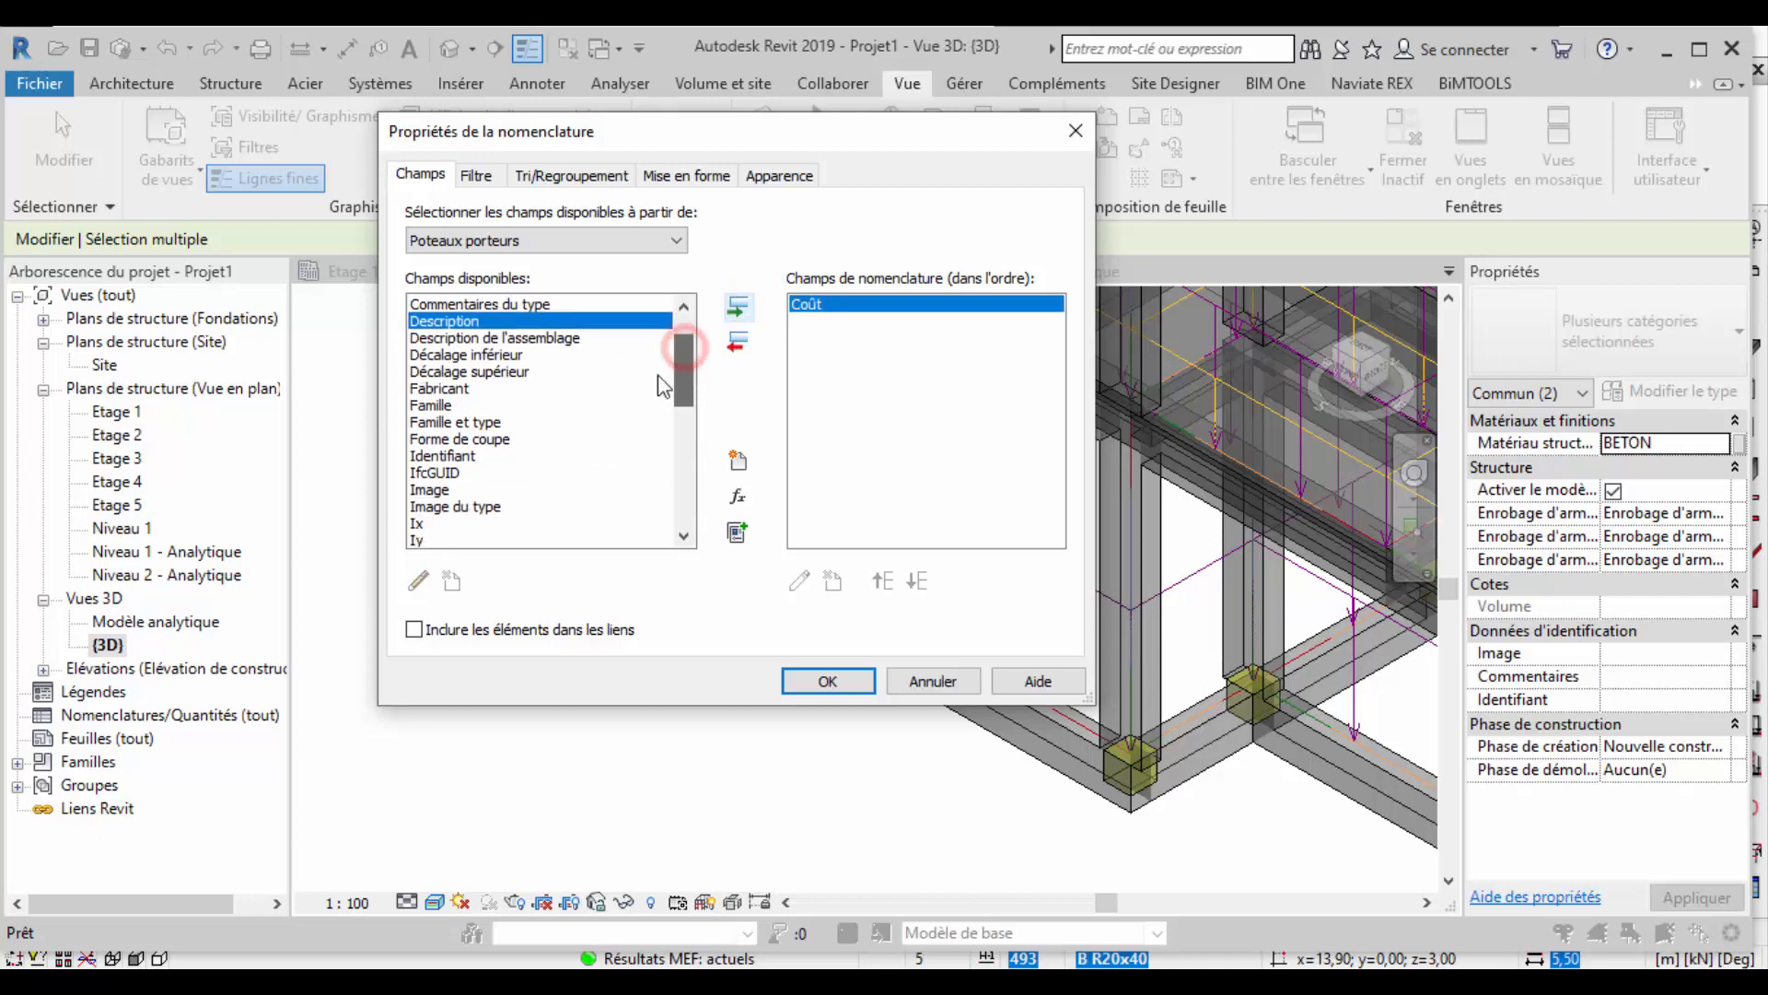
click(456, 422)
click(737, 306)
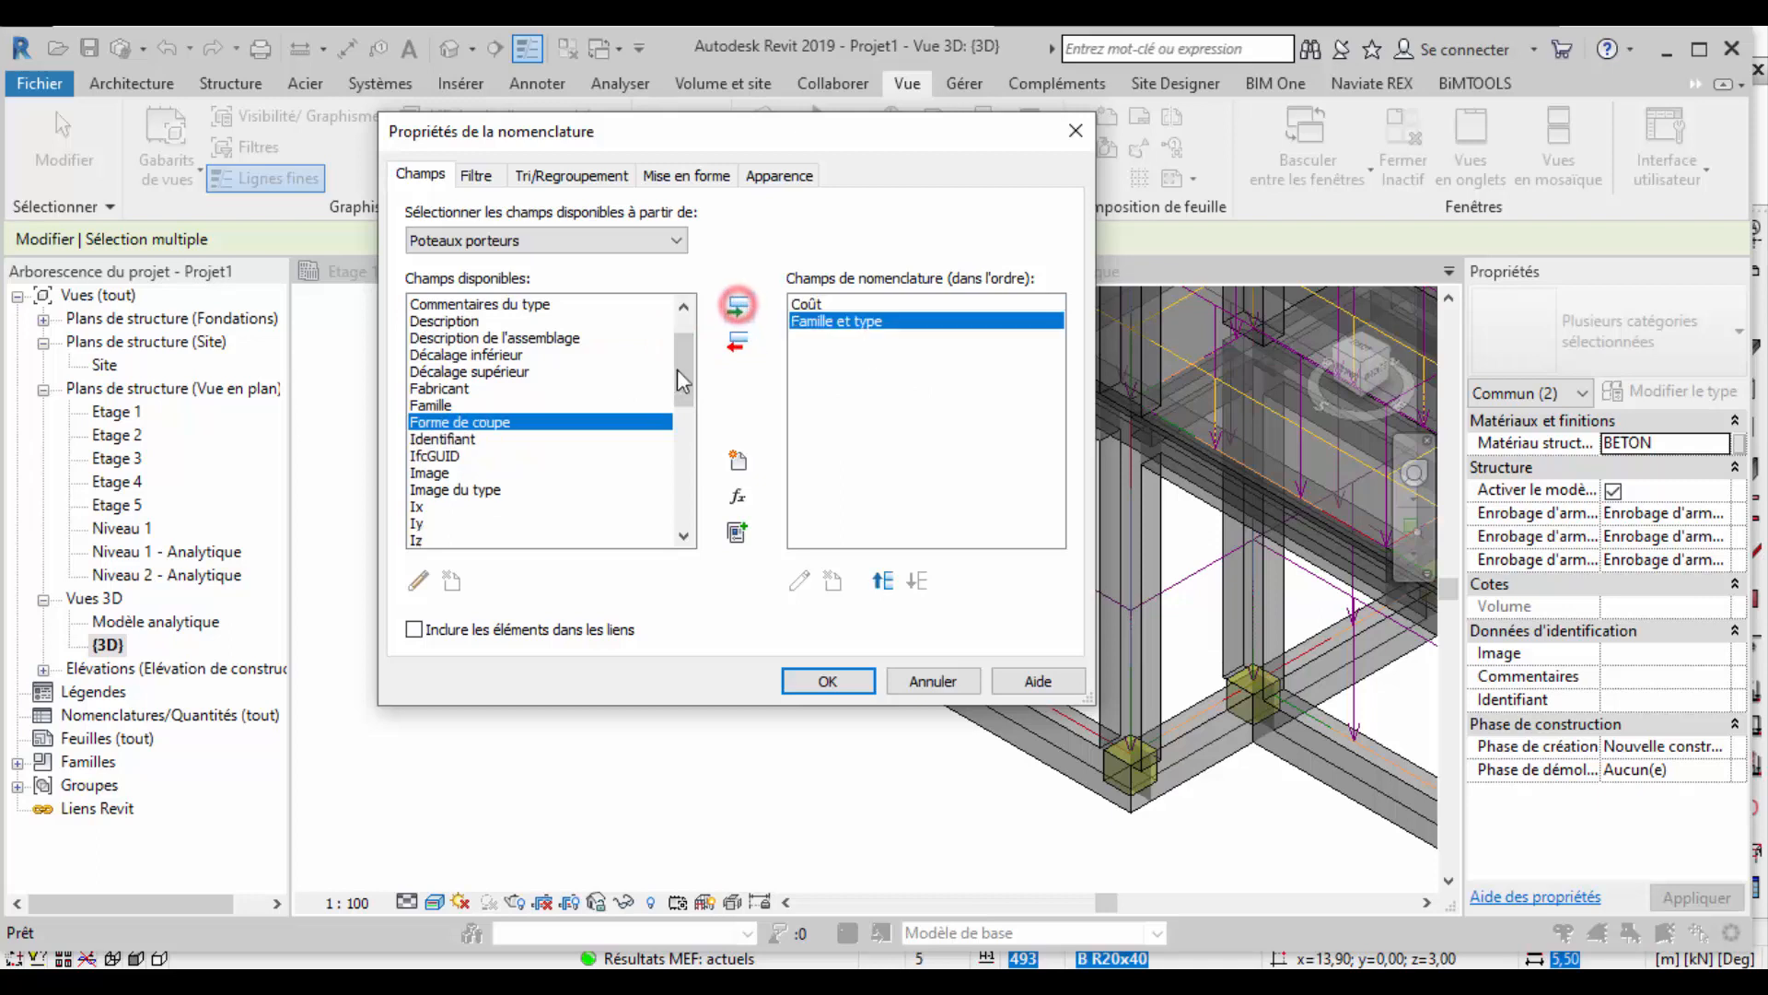
Add the Nombre and Volume fields to the schedule and look through the remaining available fields.
mouse_move(686, 362)
mouse_down()
mouse_move(697, 405)
mouse_move(696, 387)
mouse_up()
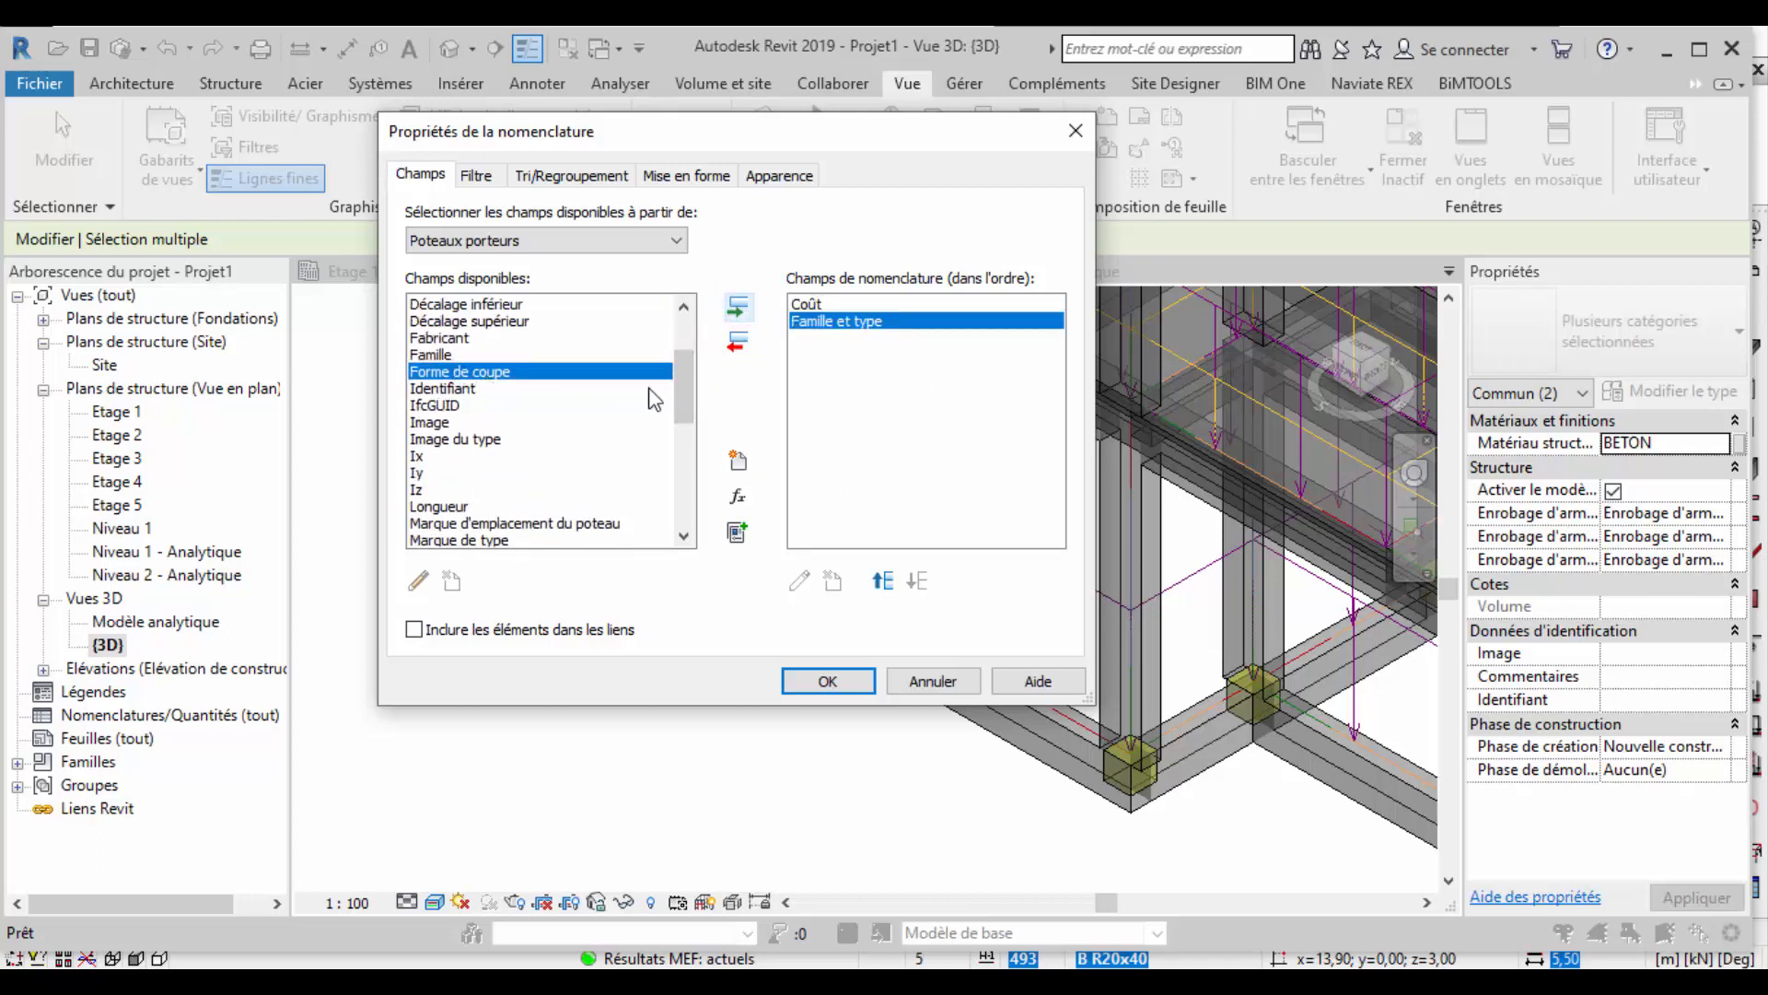
drag(684, 394, 693, 454)
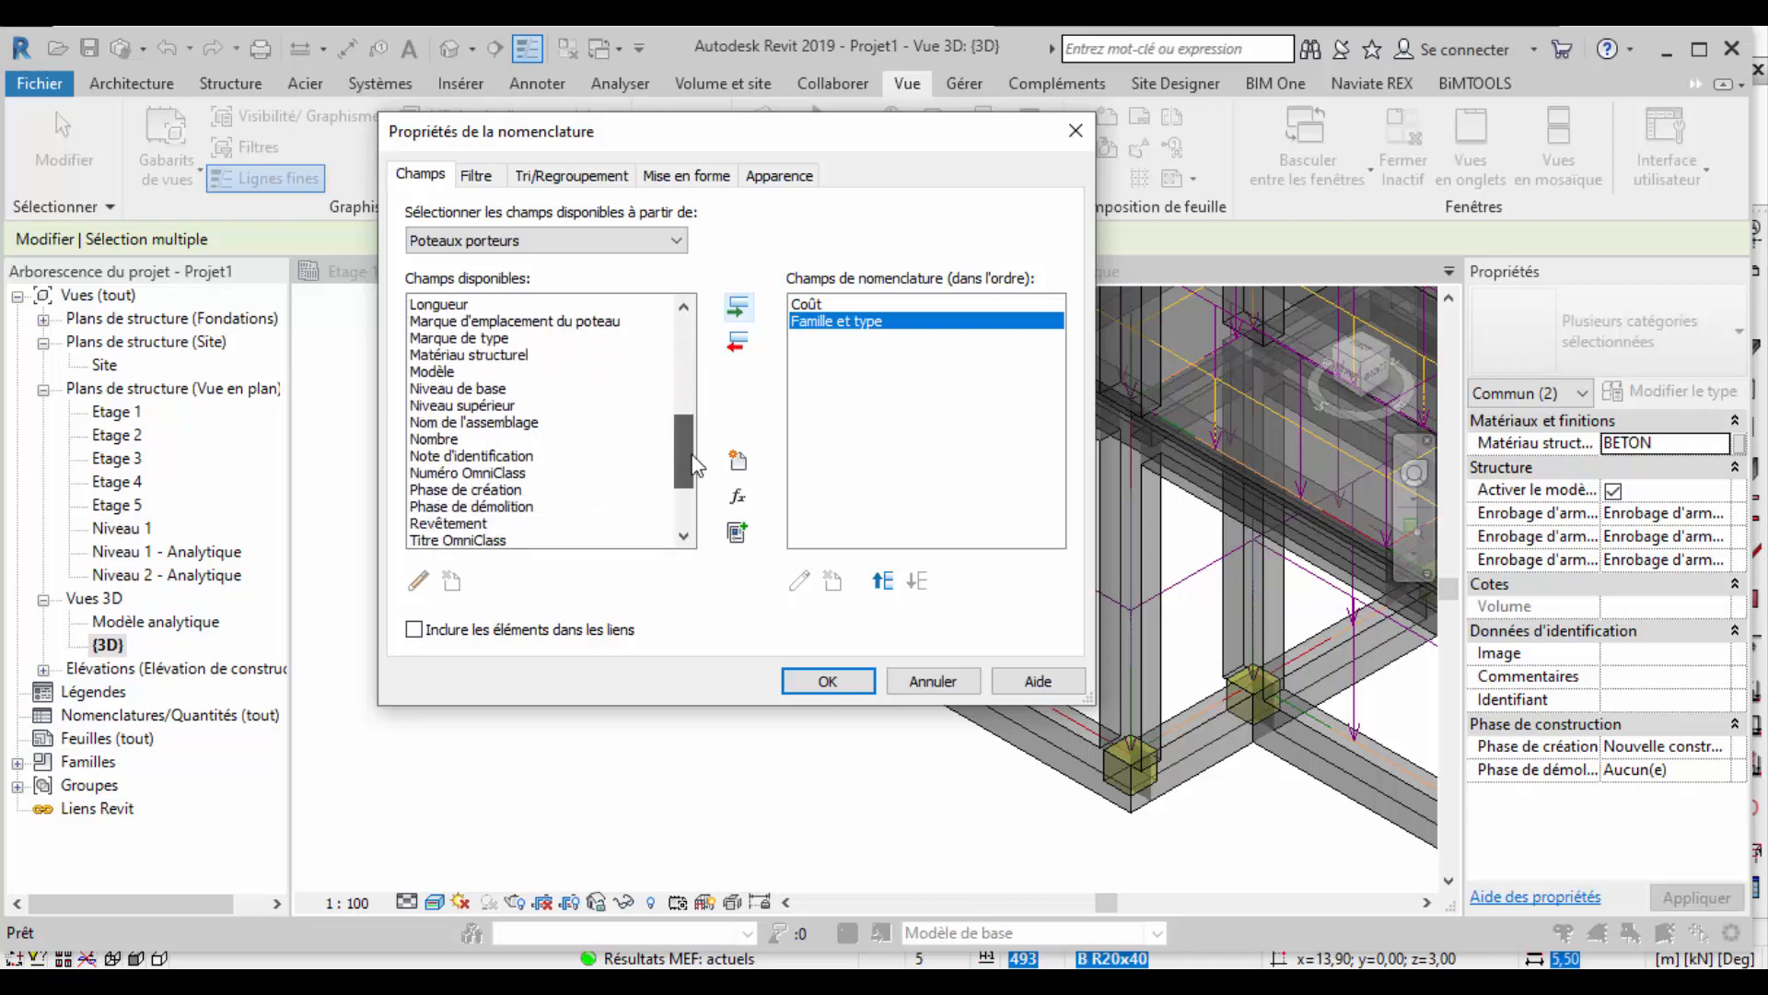
click(478, 439)
click(738, 309)
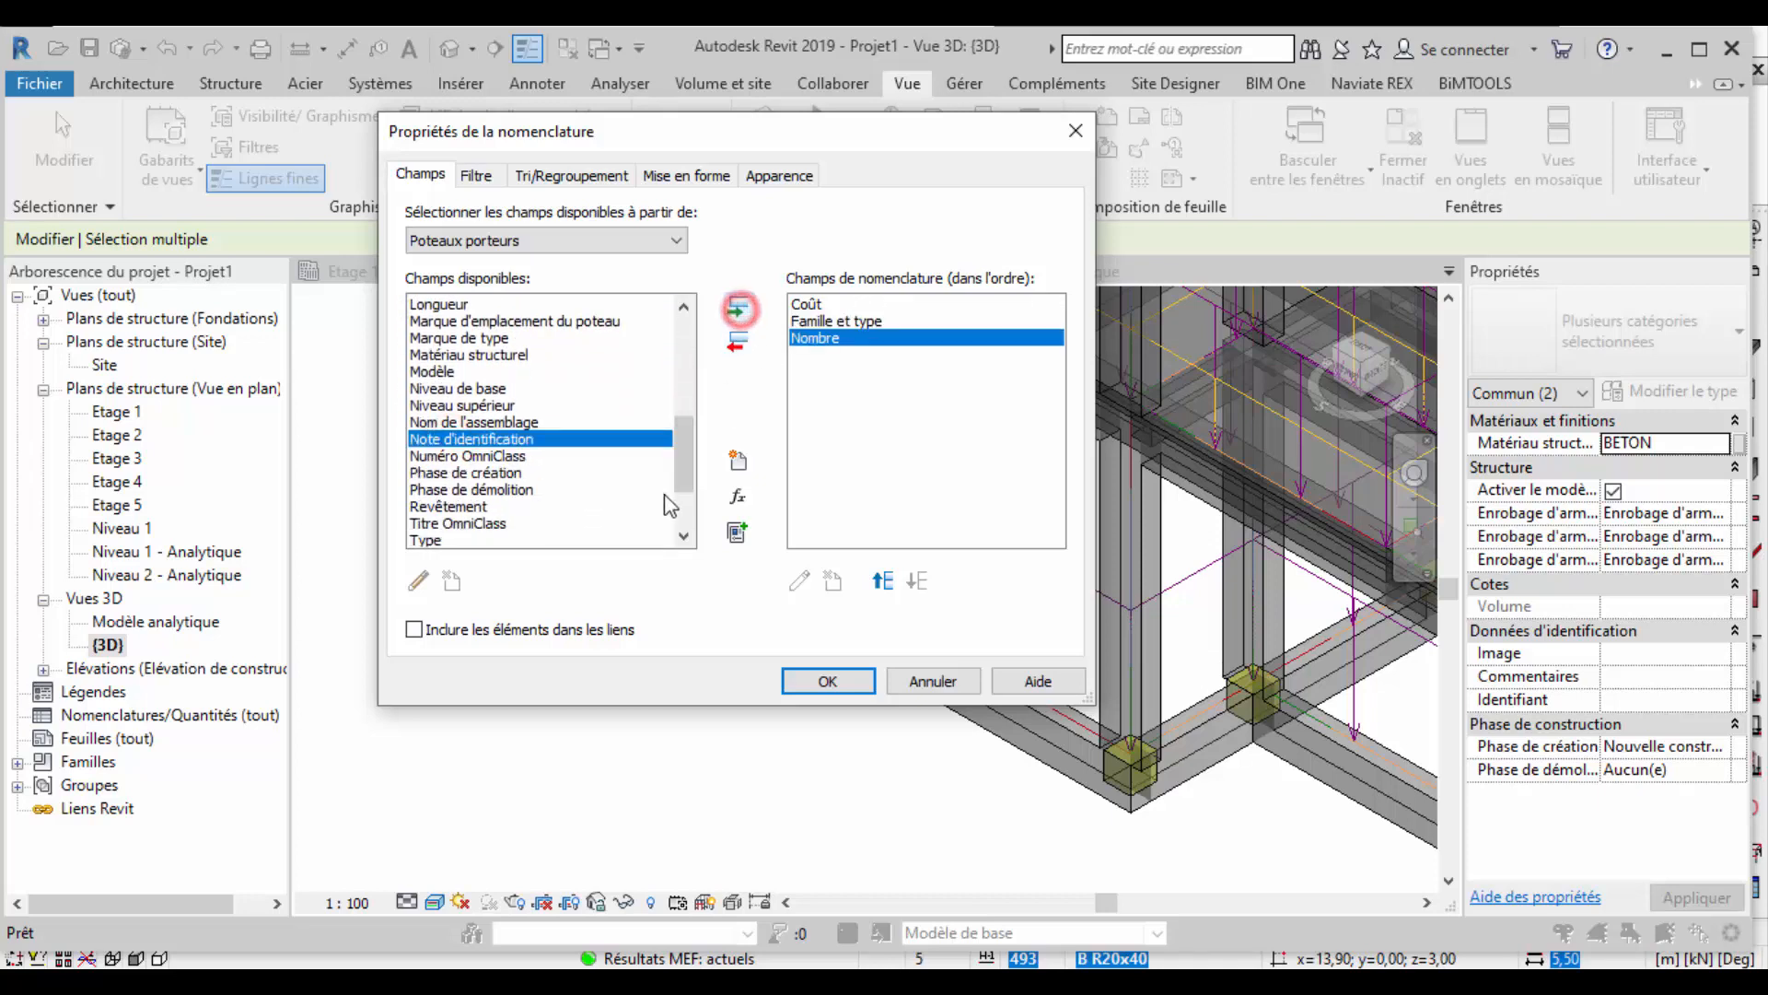
drag(686, 470, 698, 494)
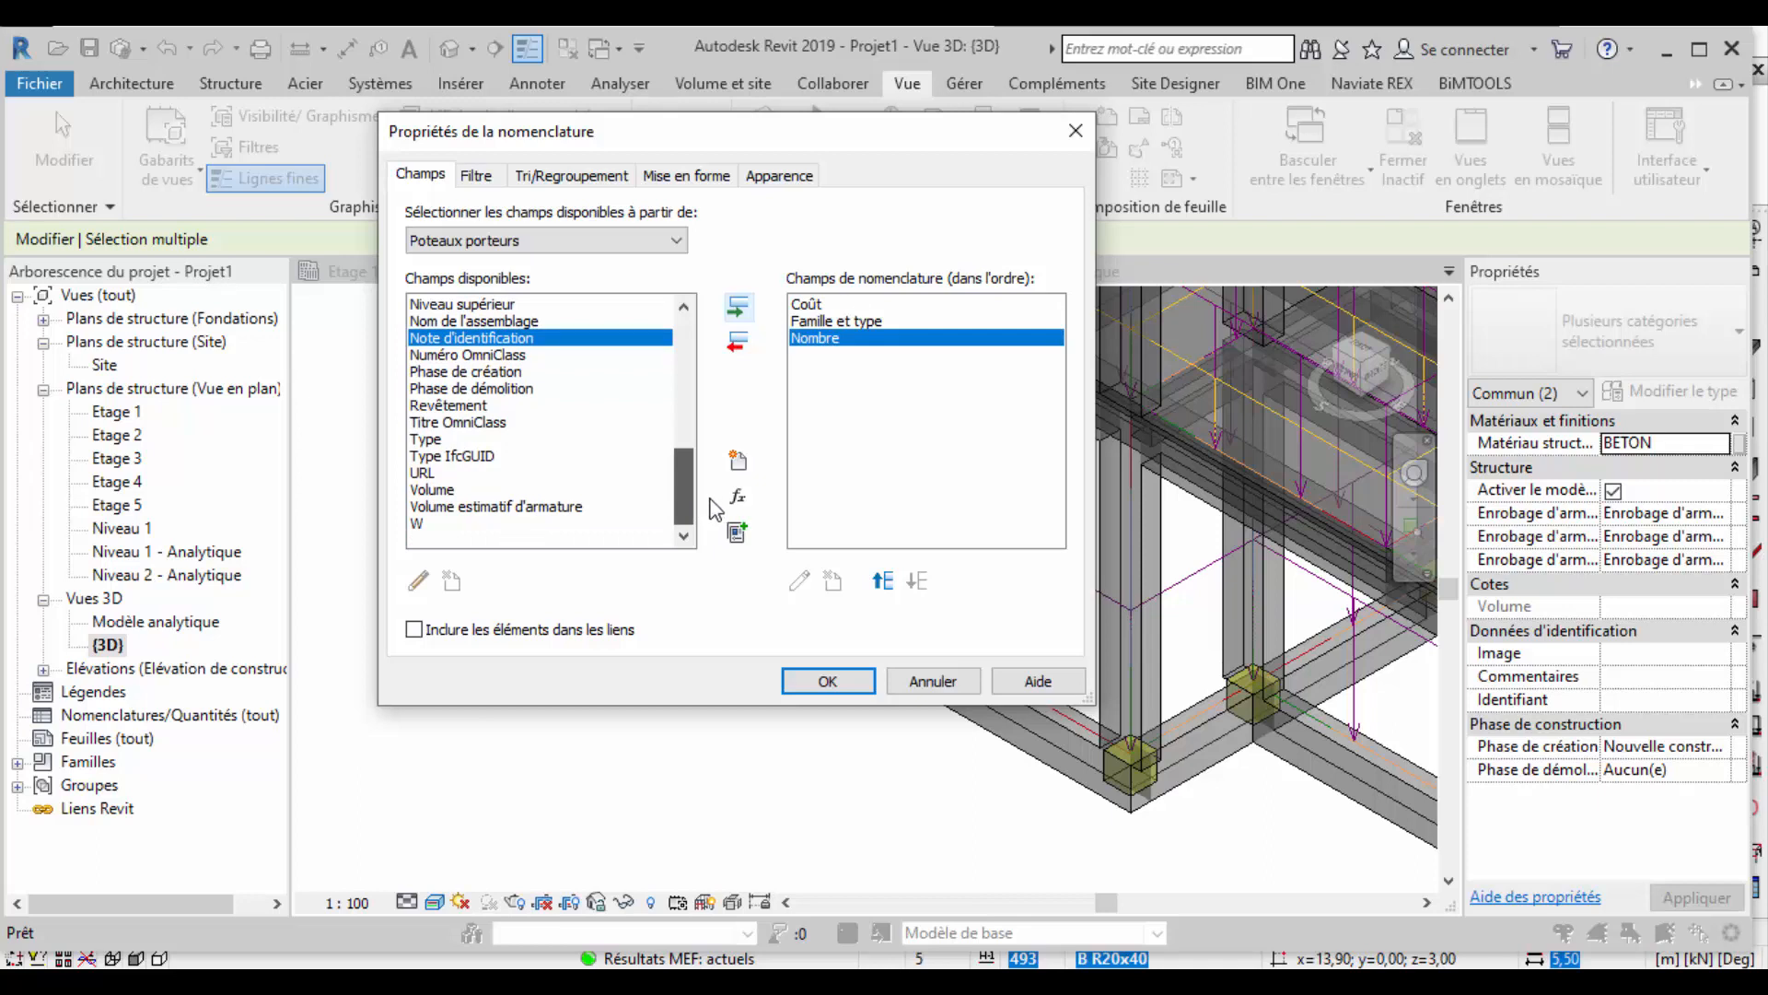
click(431, 489)
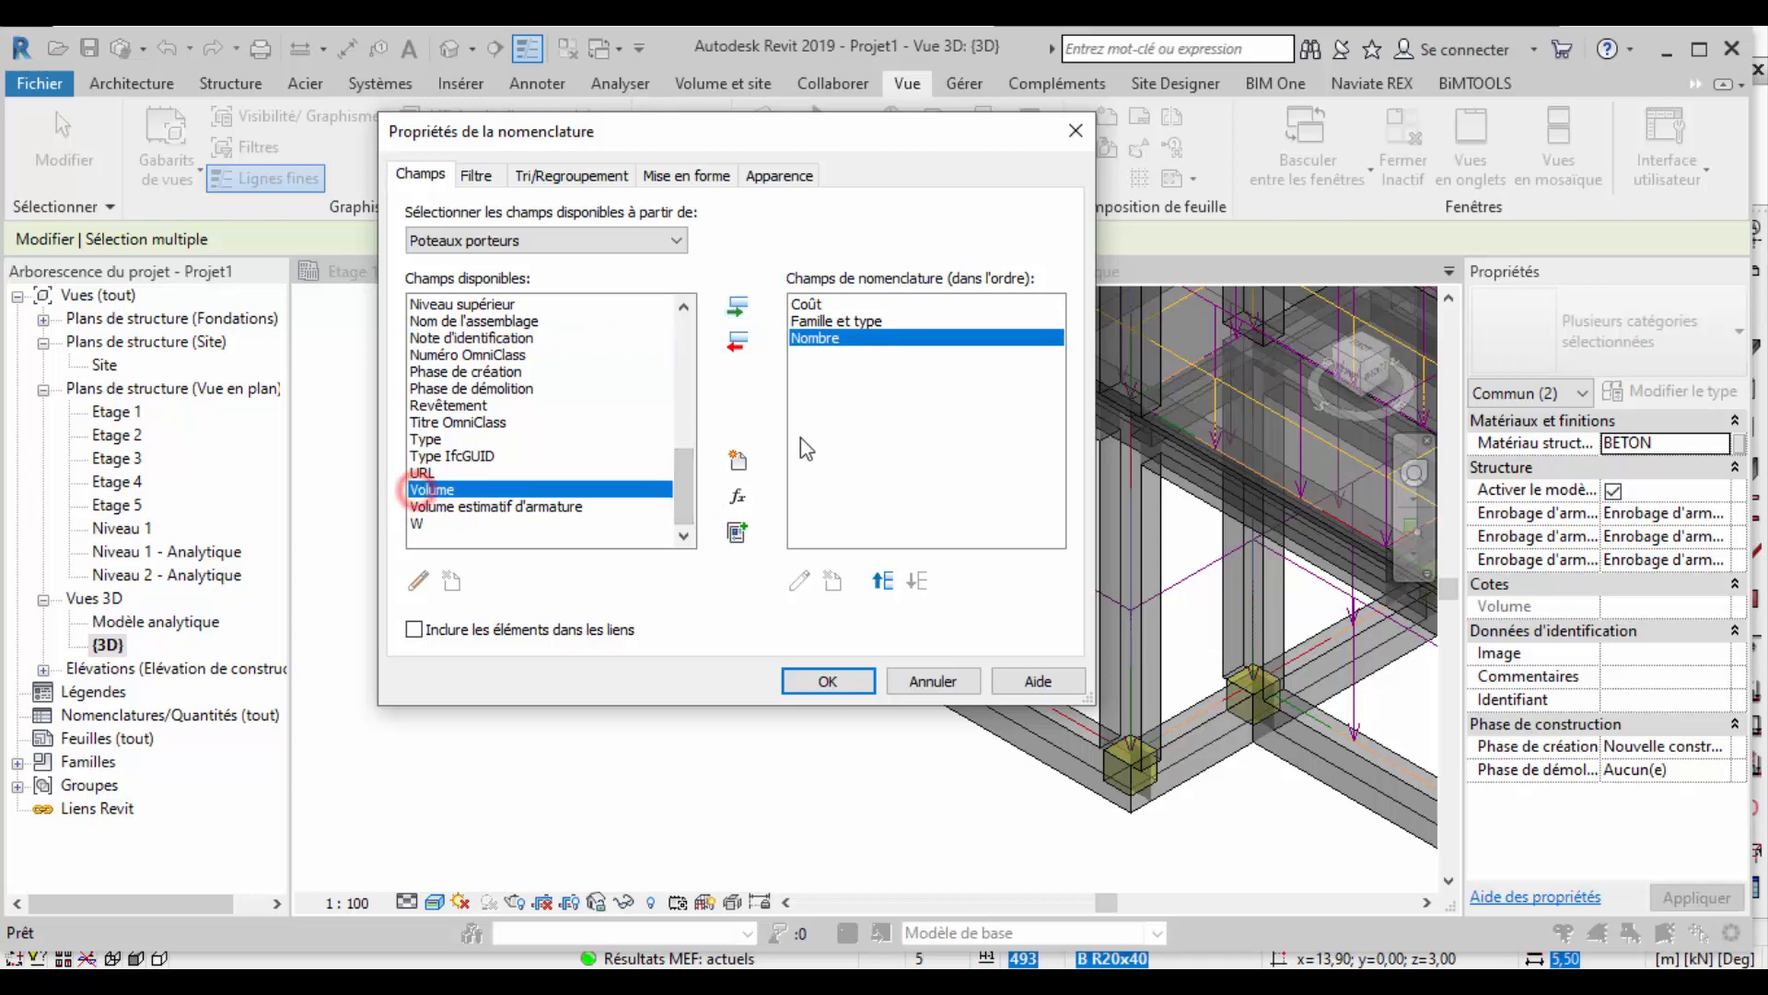
click(740, 308)
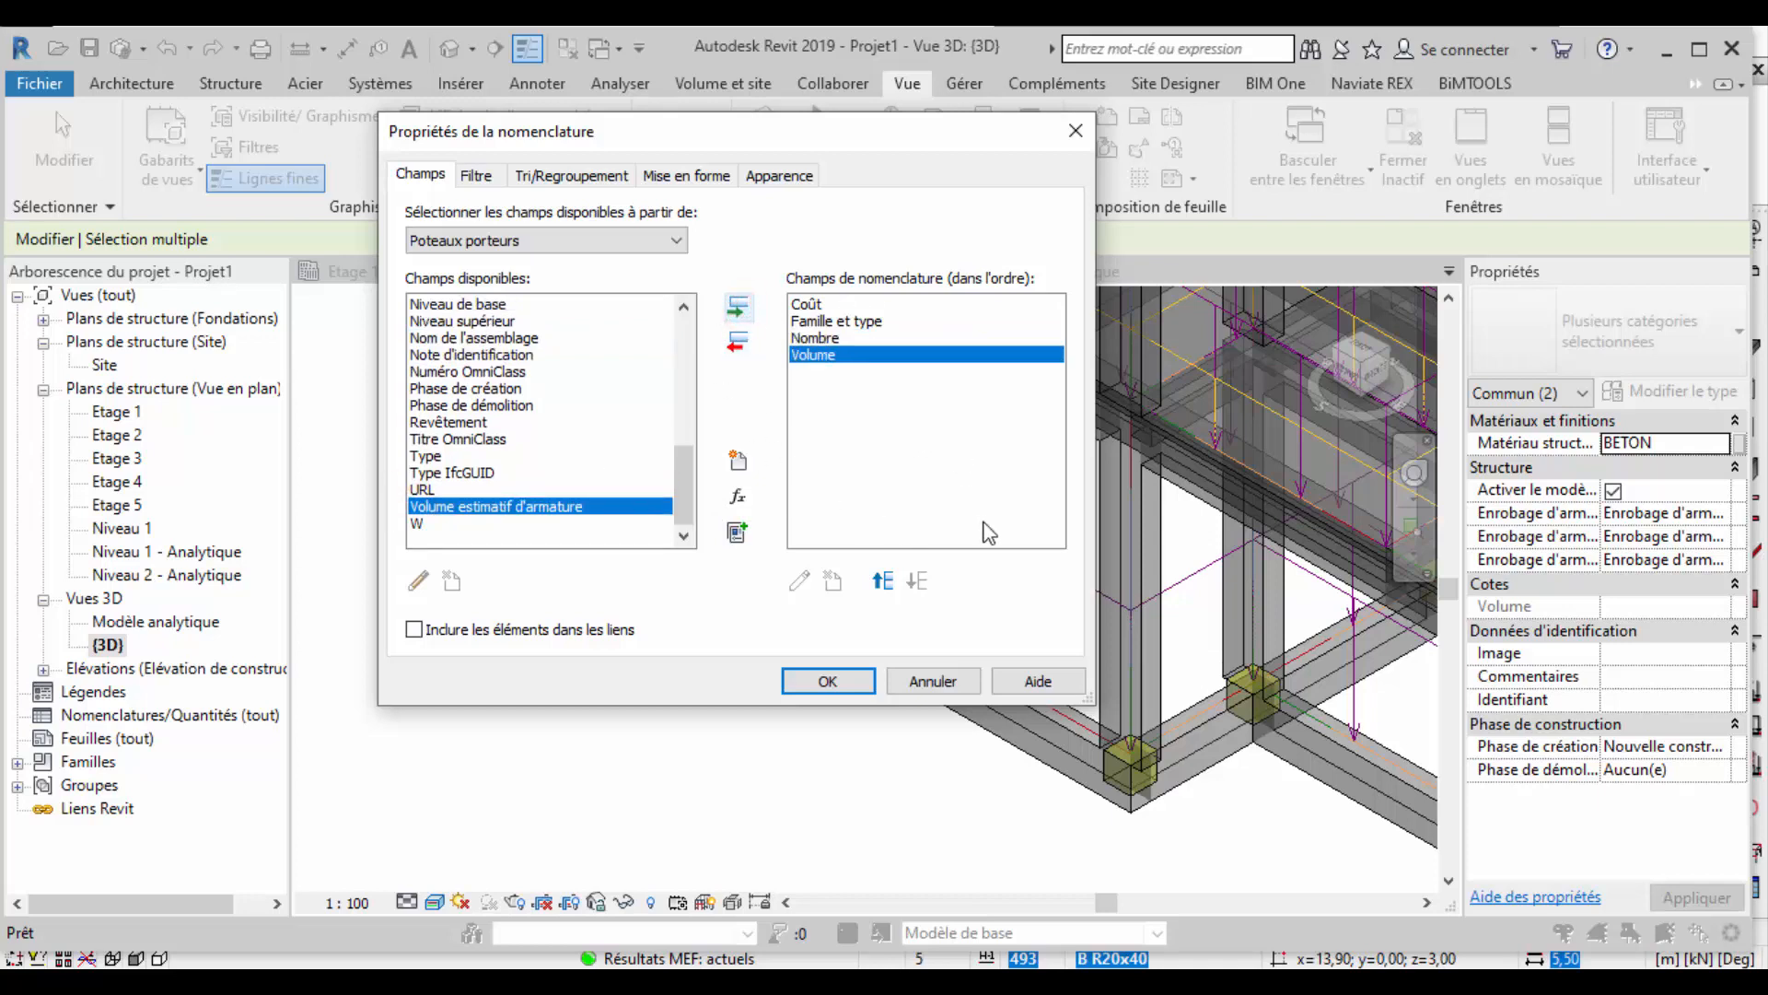
drag(691, 488, 660, 512)
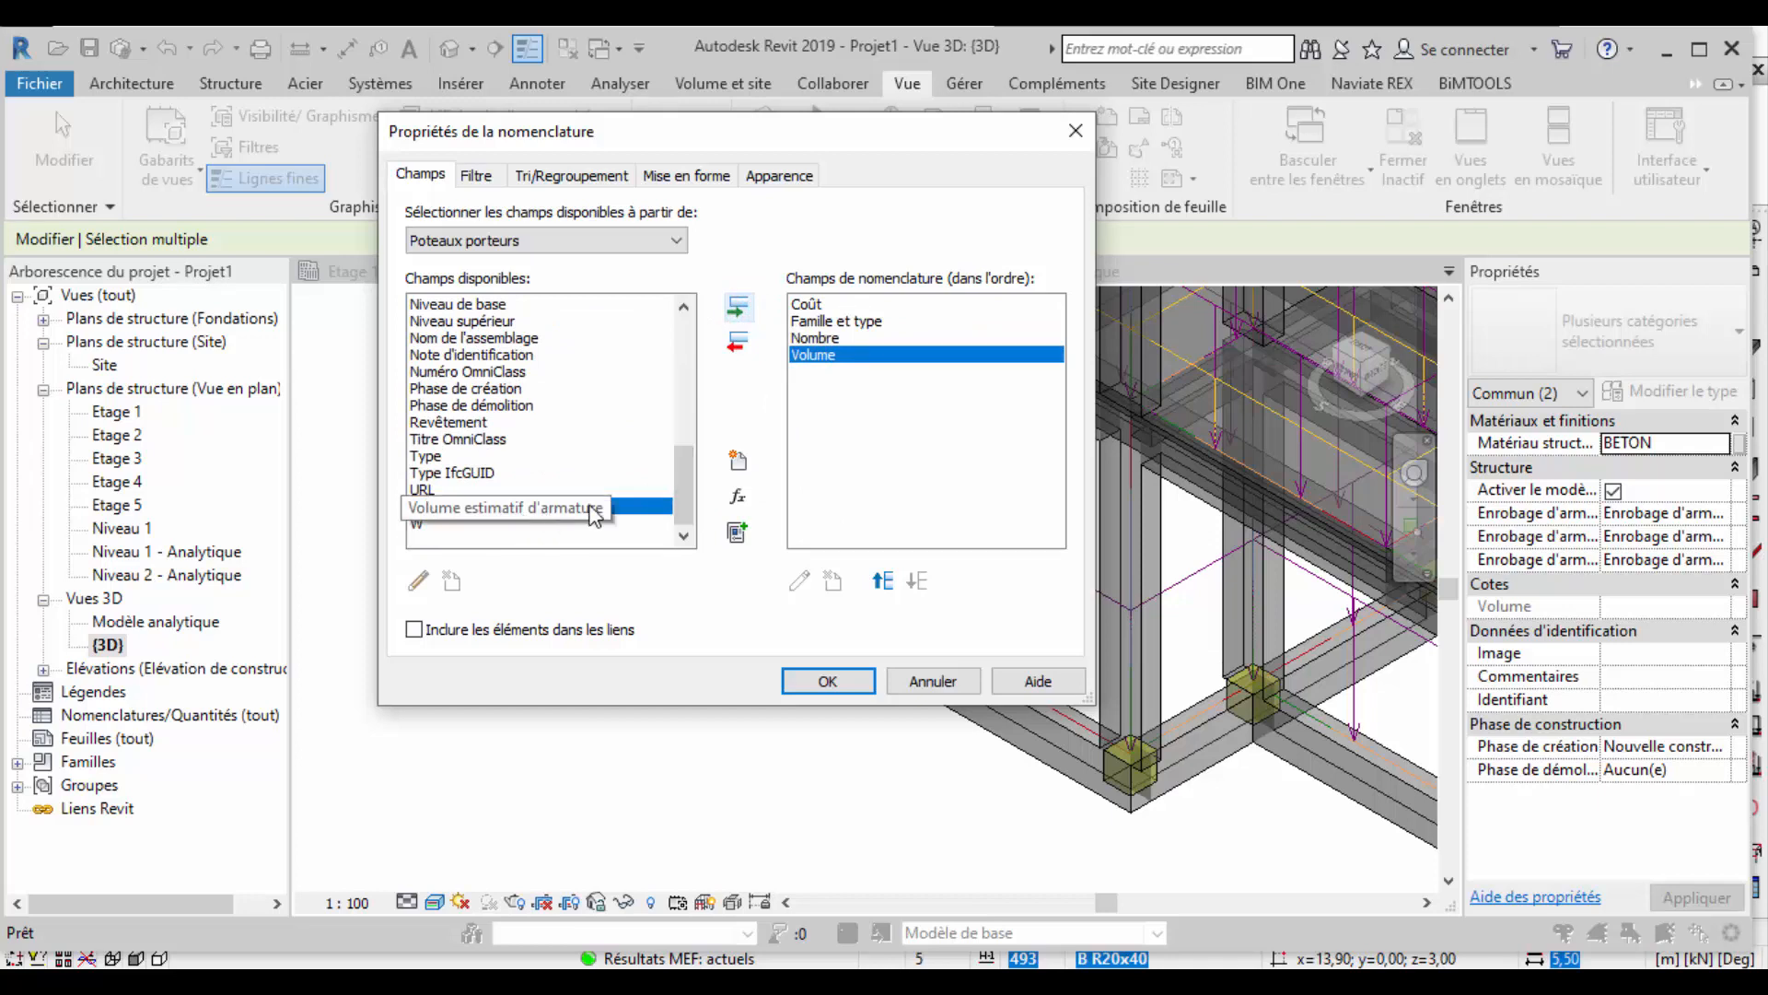
drag(683, 483, 682, 351)
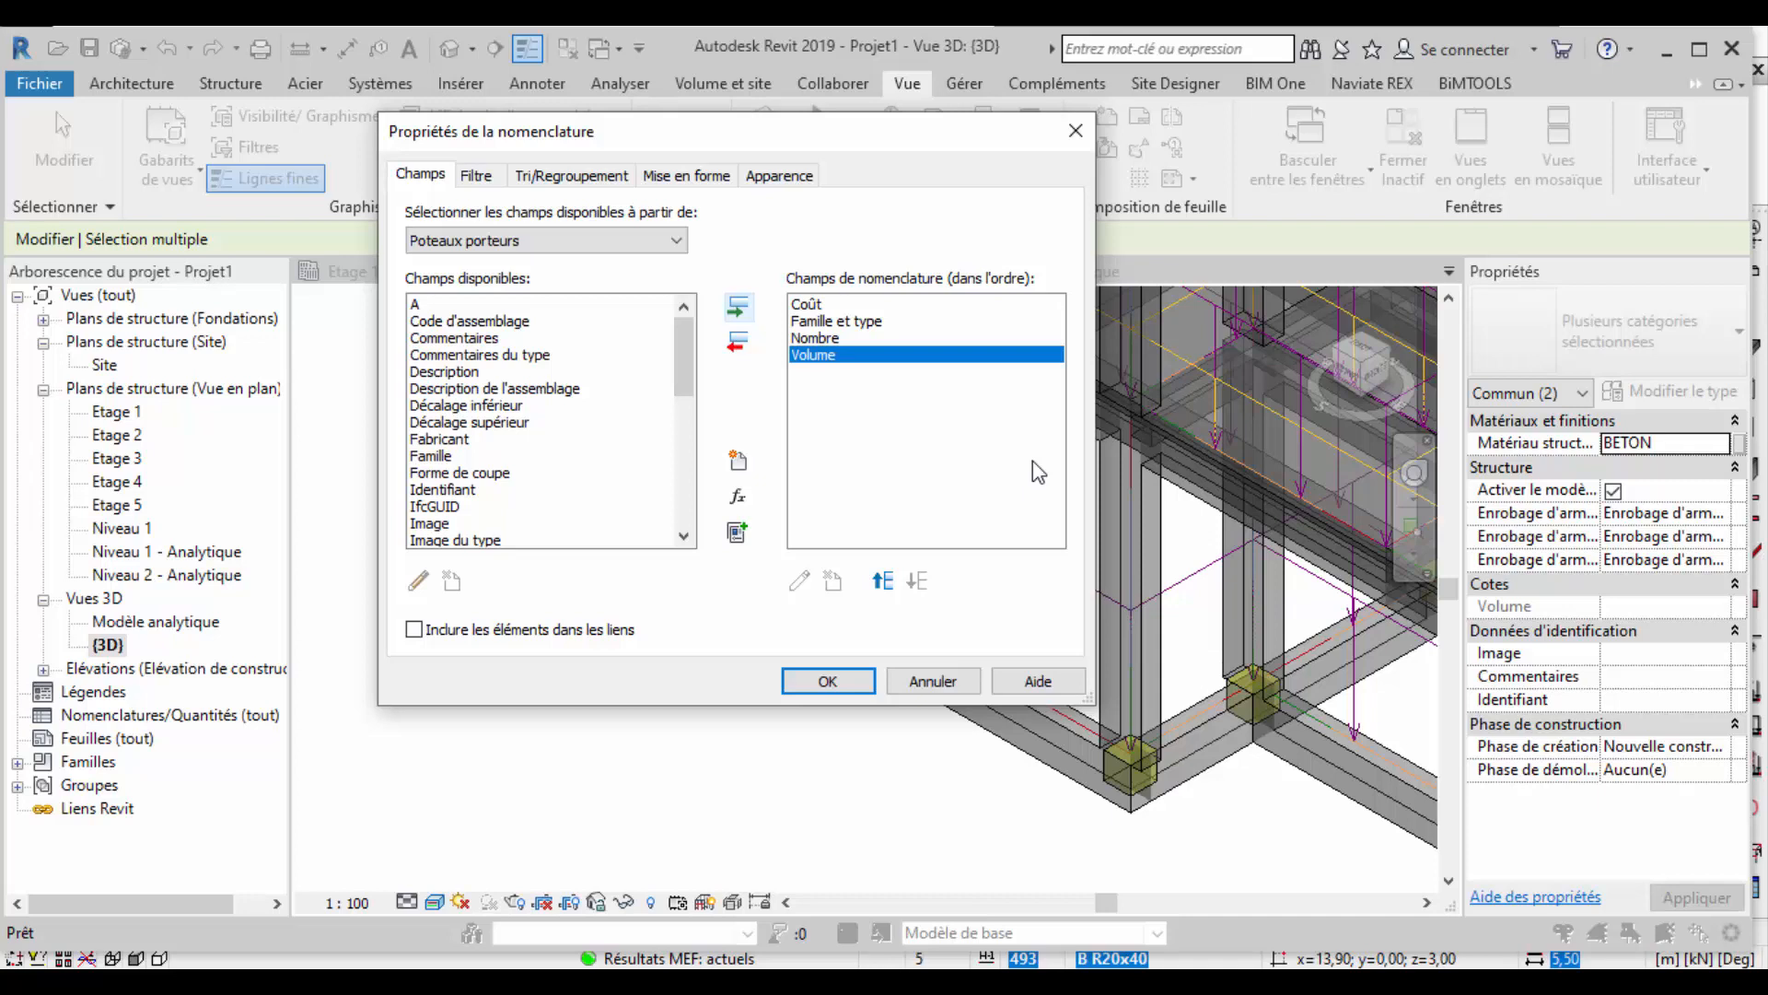
Reorder the schedule fields as Famille et type, Nombre, Volume, Coût.
click(877, 319)
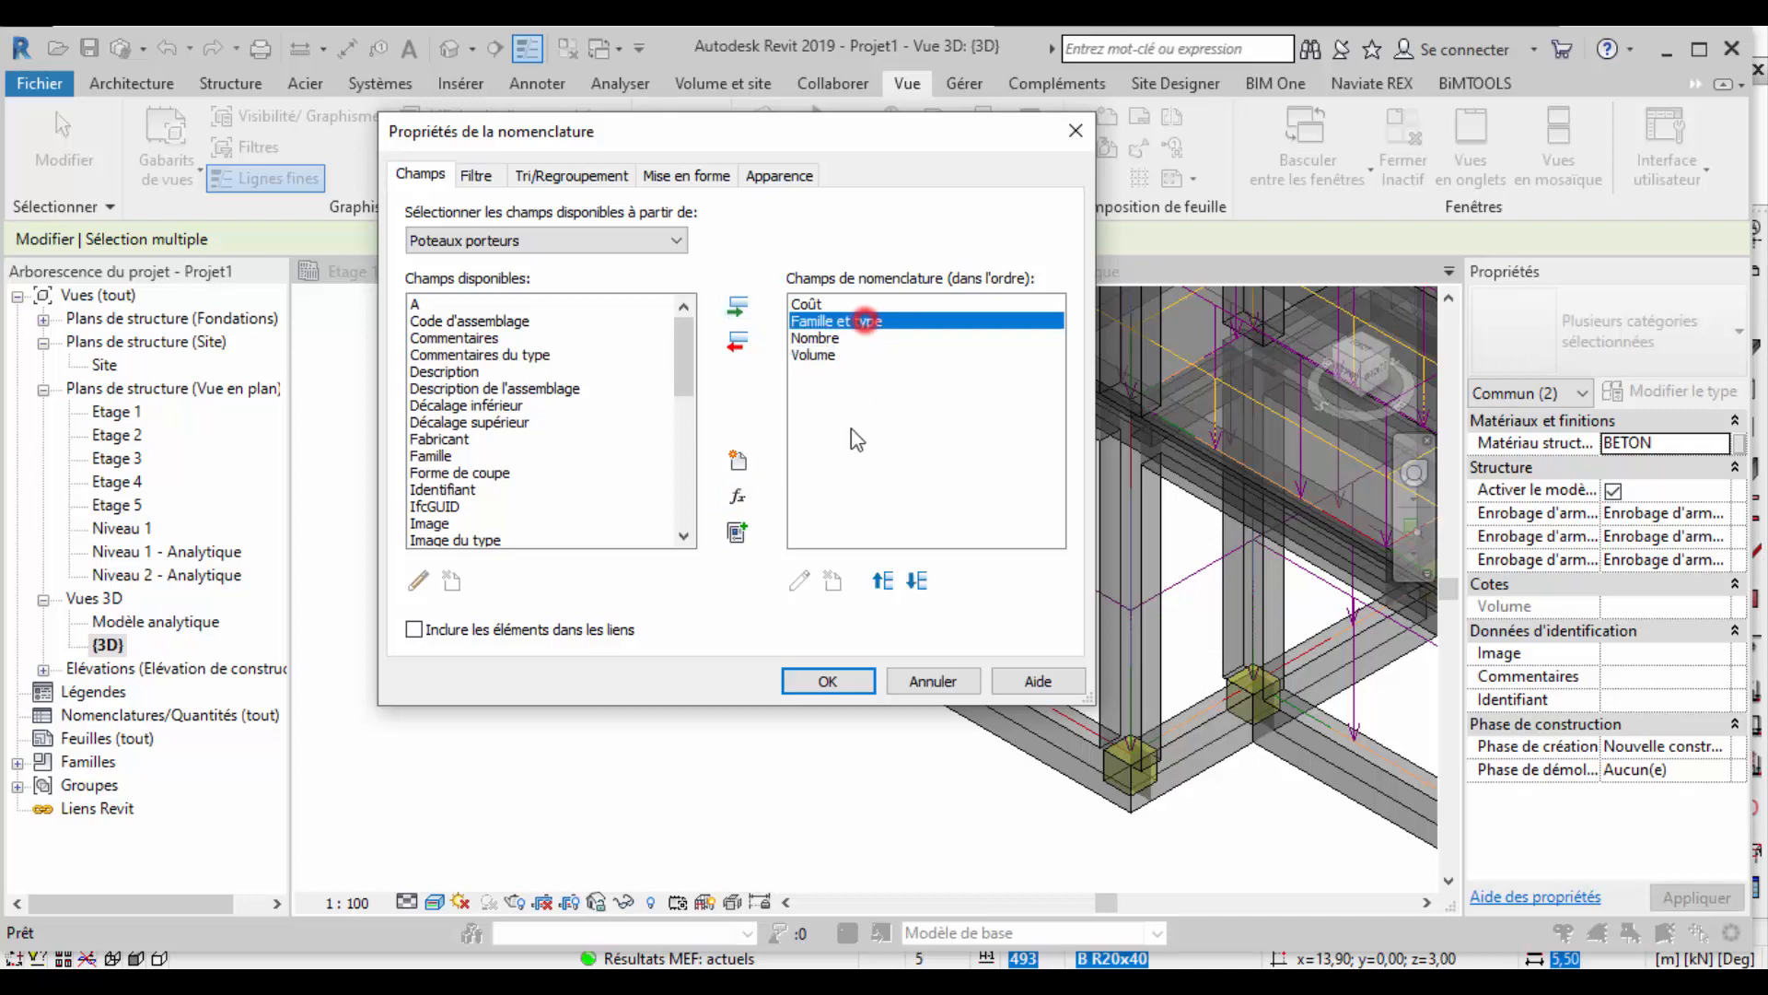
click(882, 580)
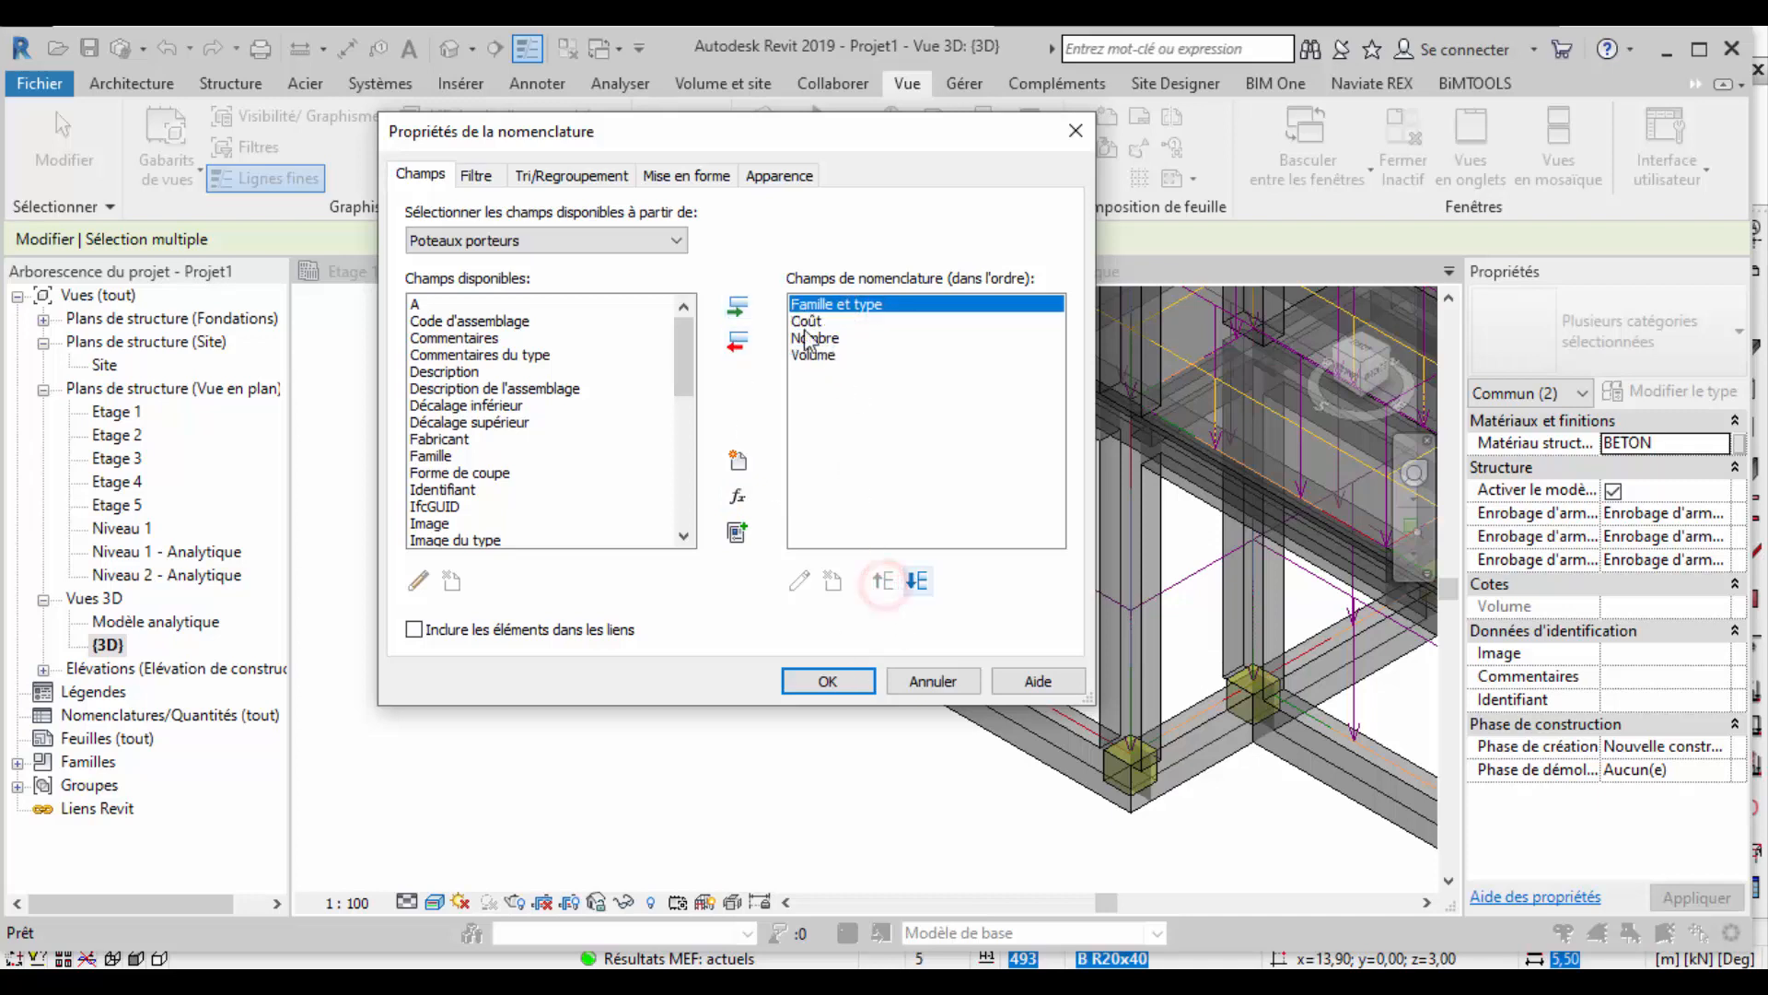
click(818, 338)
click(883, 580)
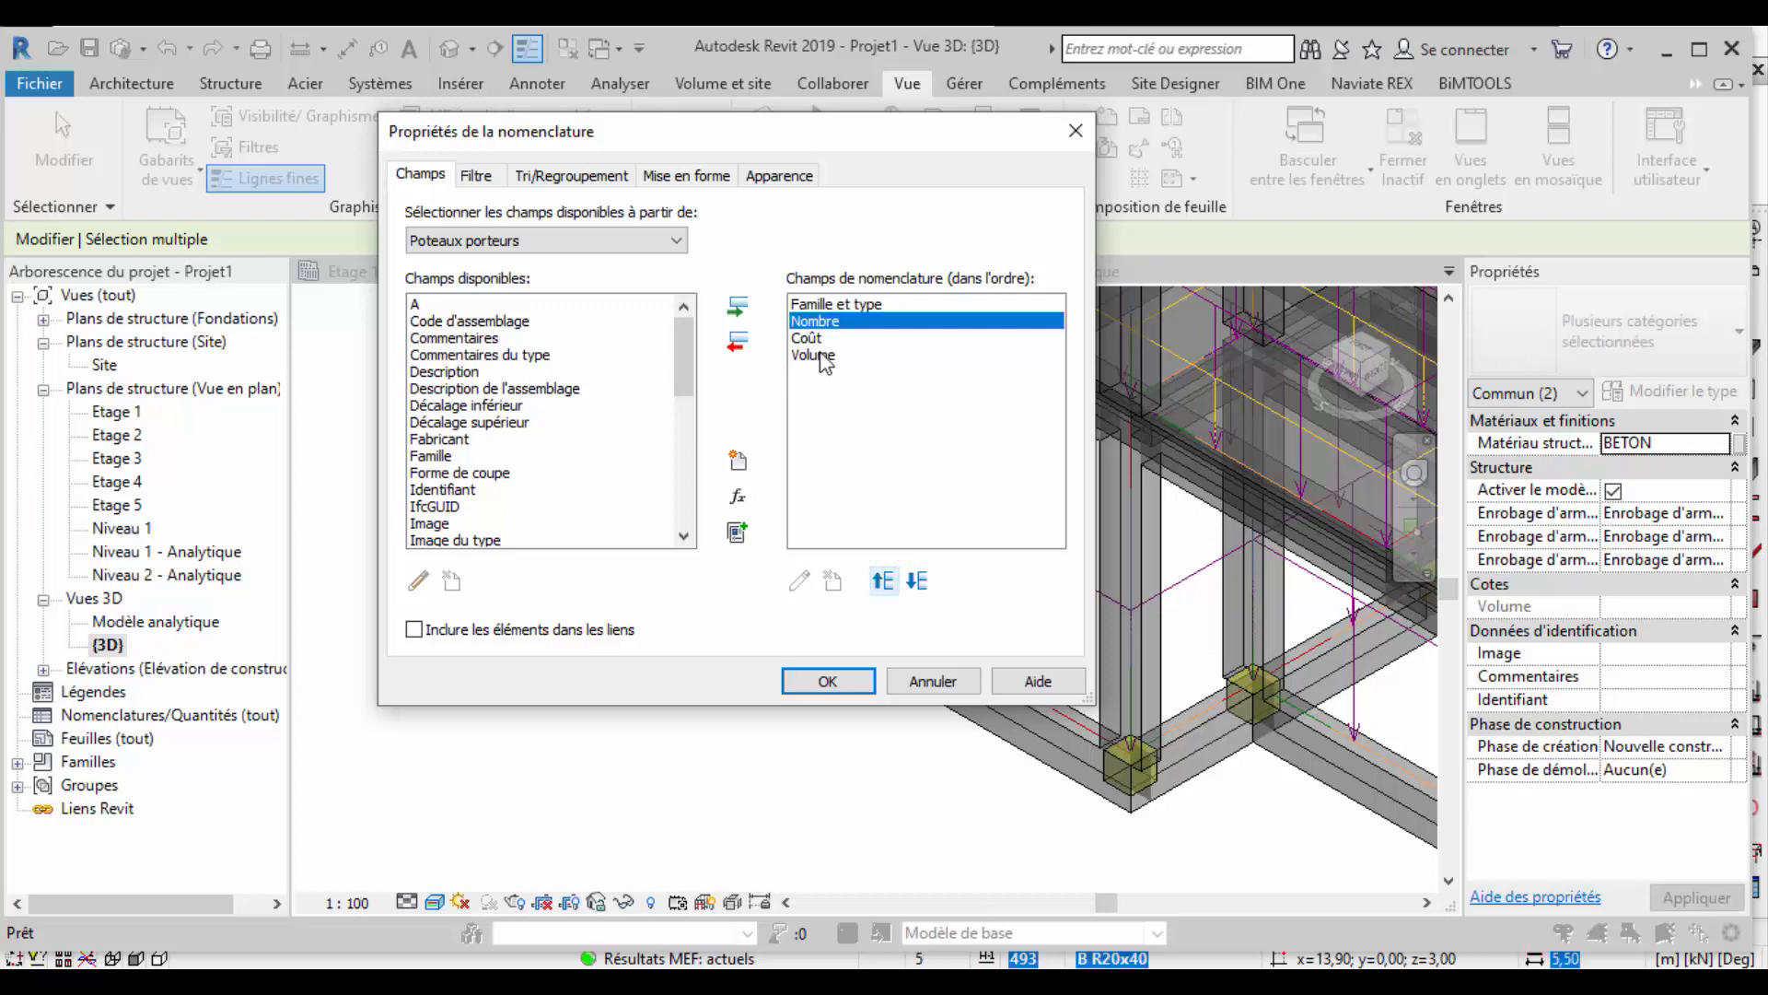
click(814, 355)
click(882, 580)
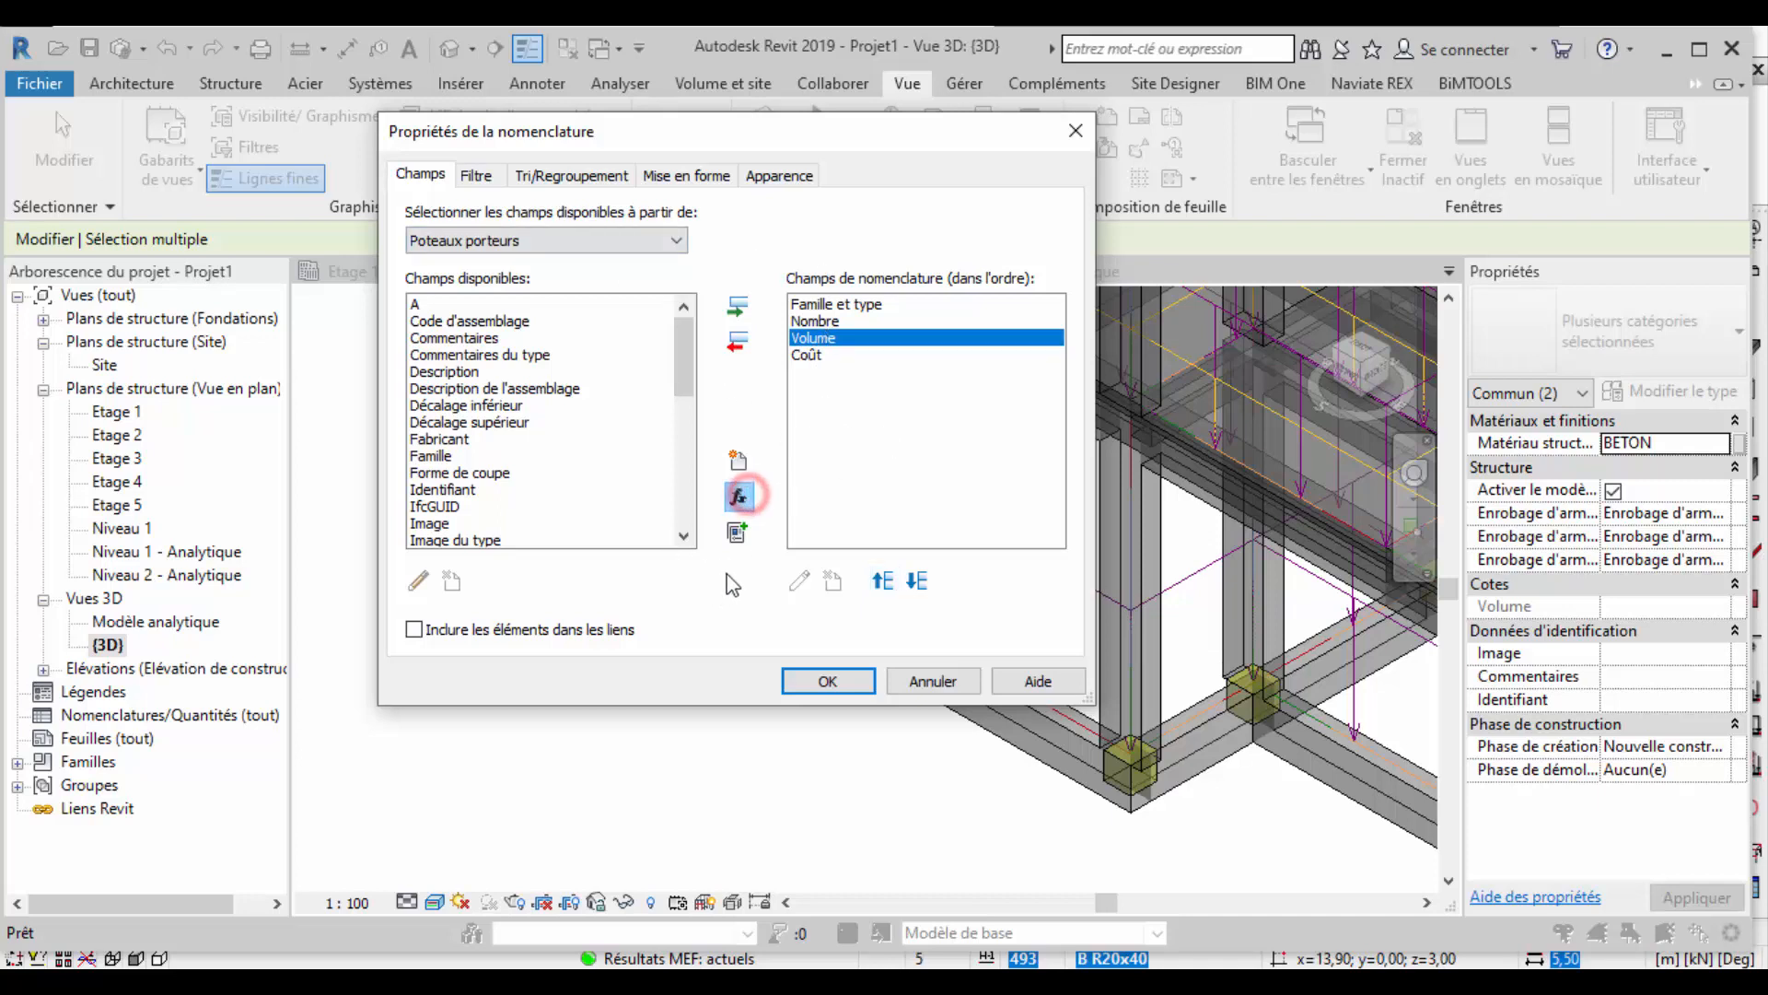
Start a formula-based calculated value for the schedule and name it Prix total.
click(742, 497)
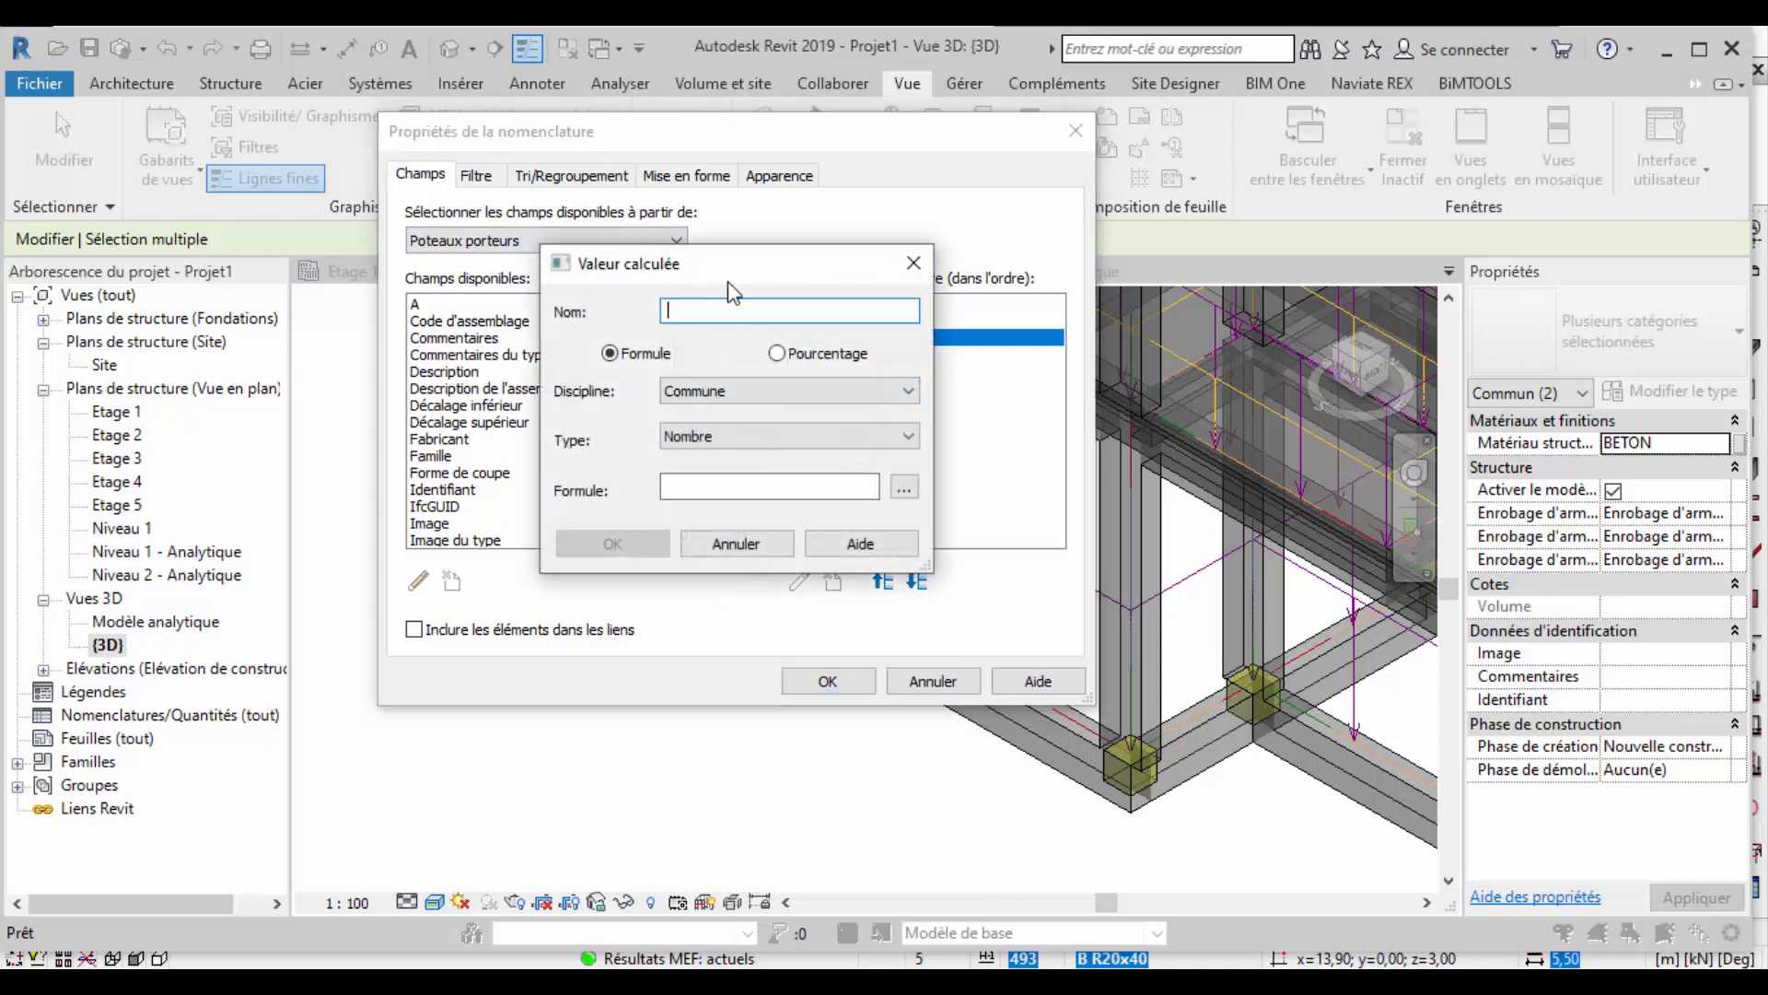
click(914, 262)
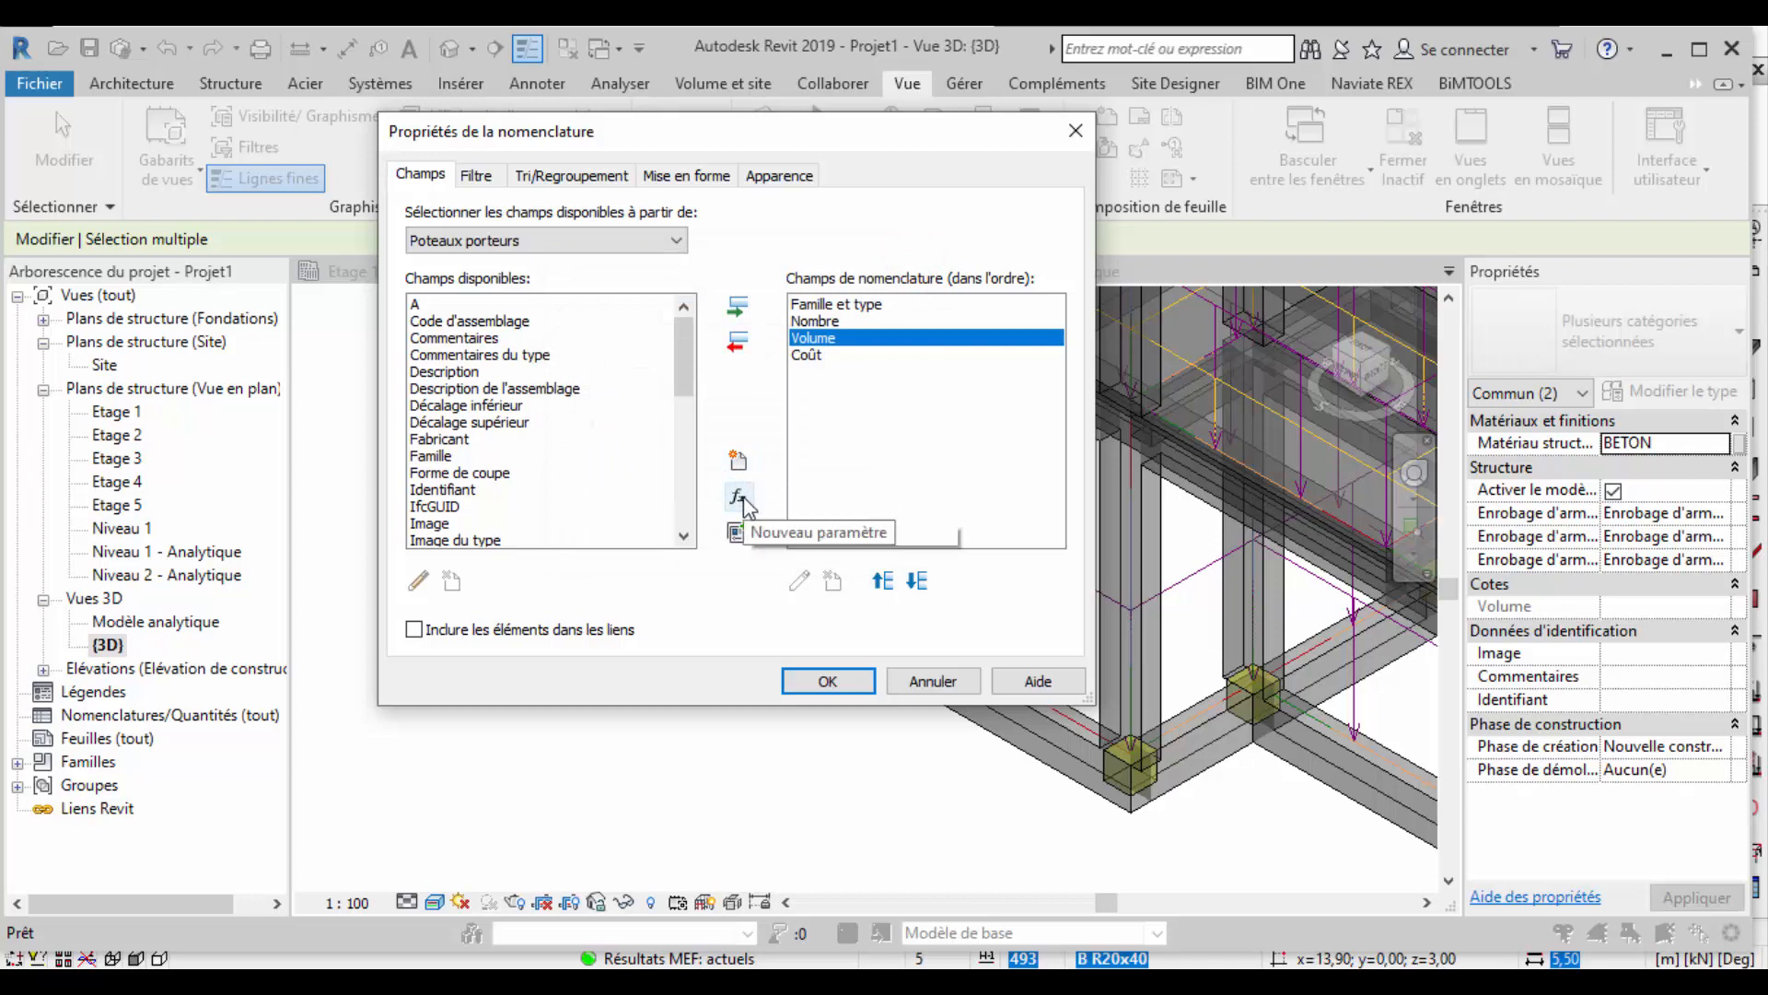
click(742, 497)
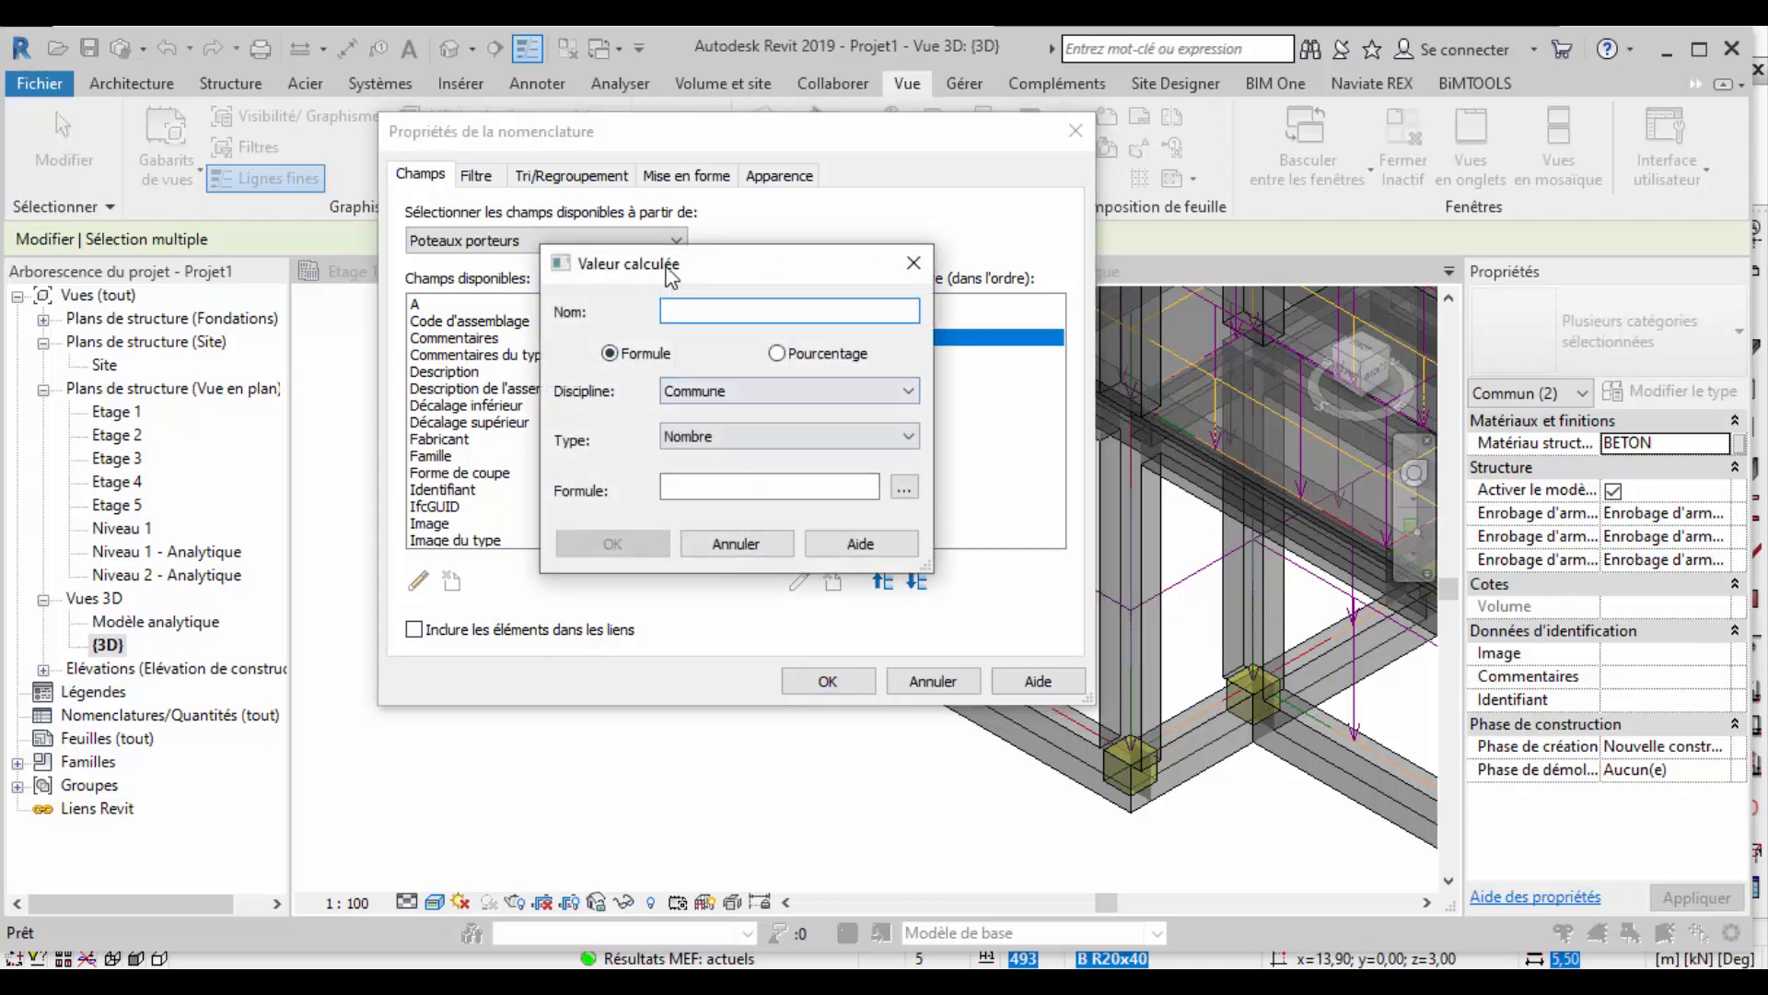
drag(669, 267, 434, 302)
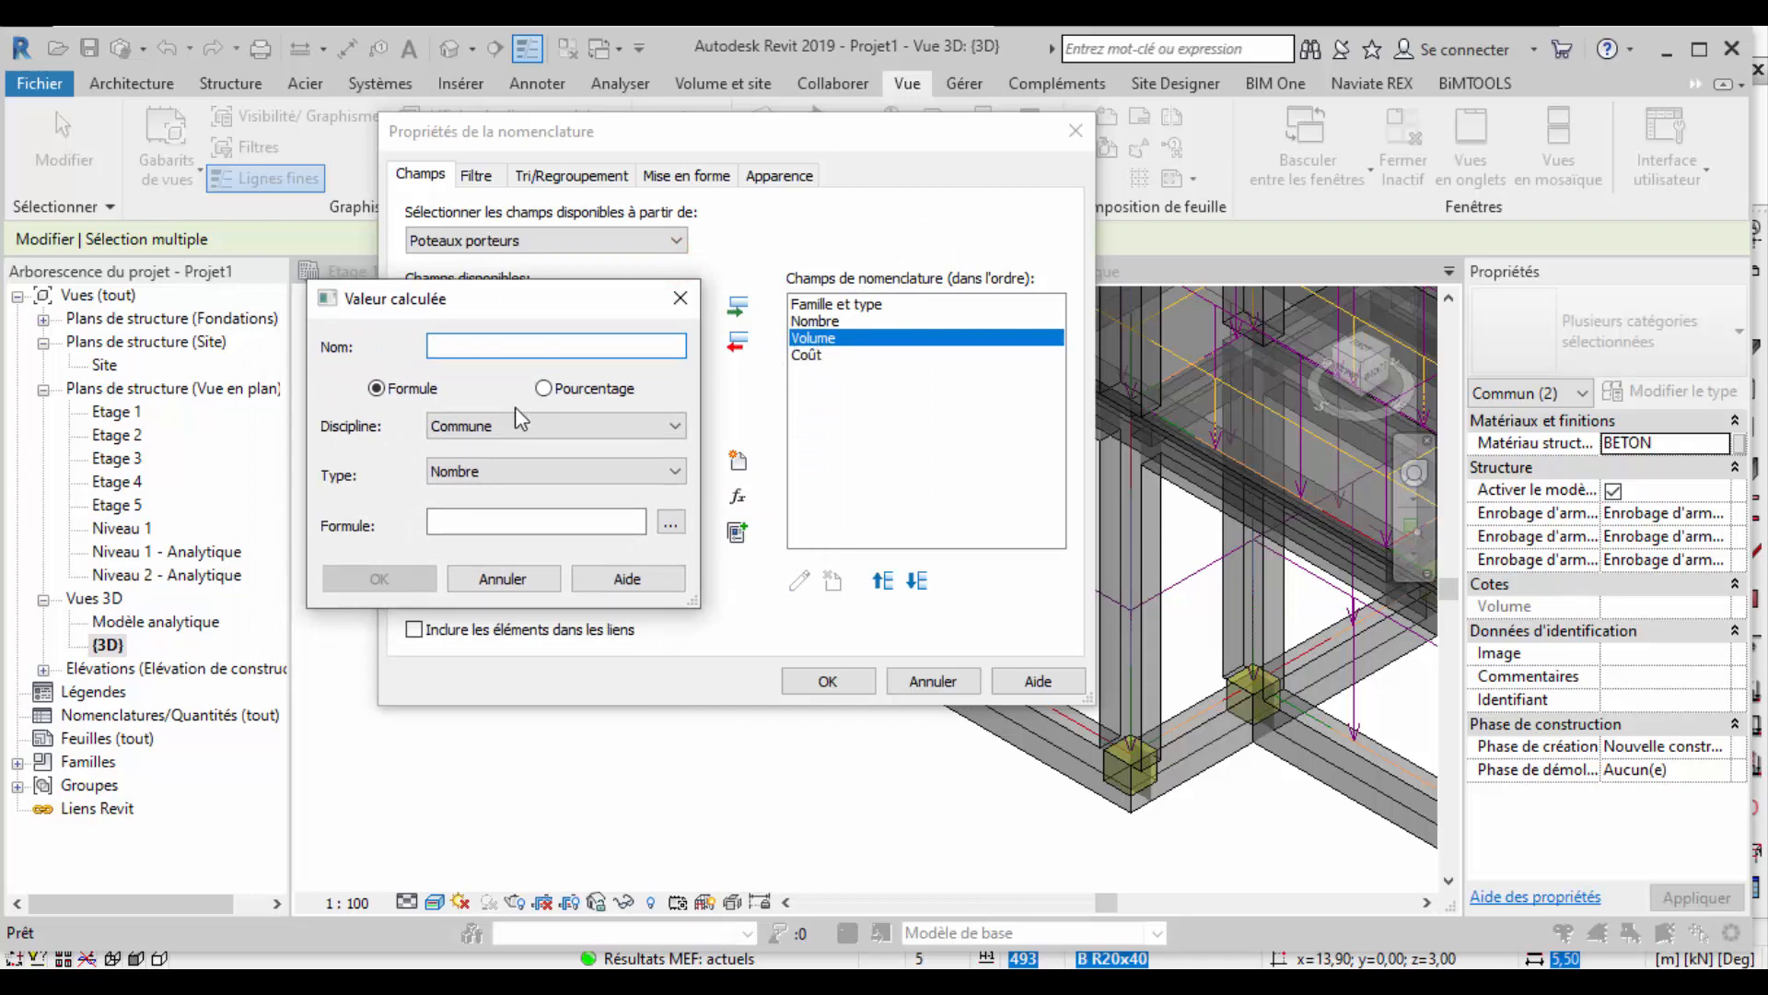
text(p)
key(BackSpace)
text(Prix total)
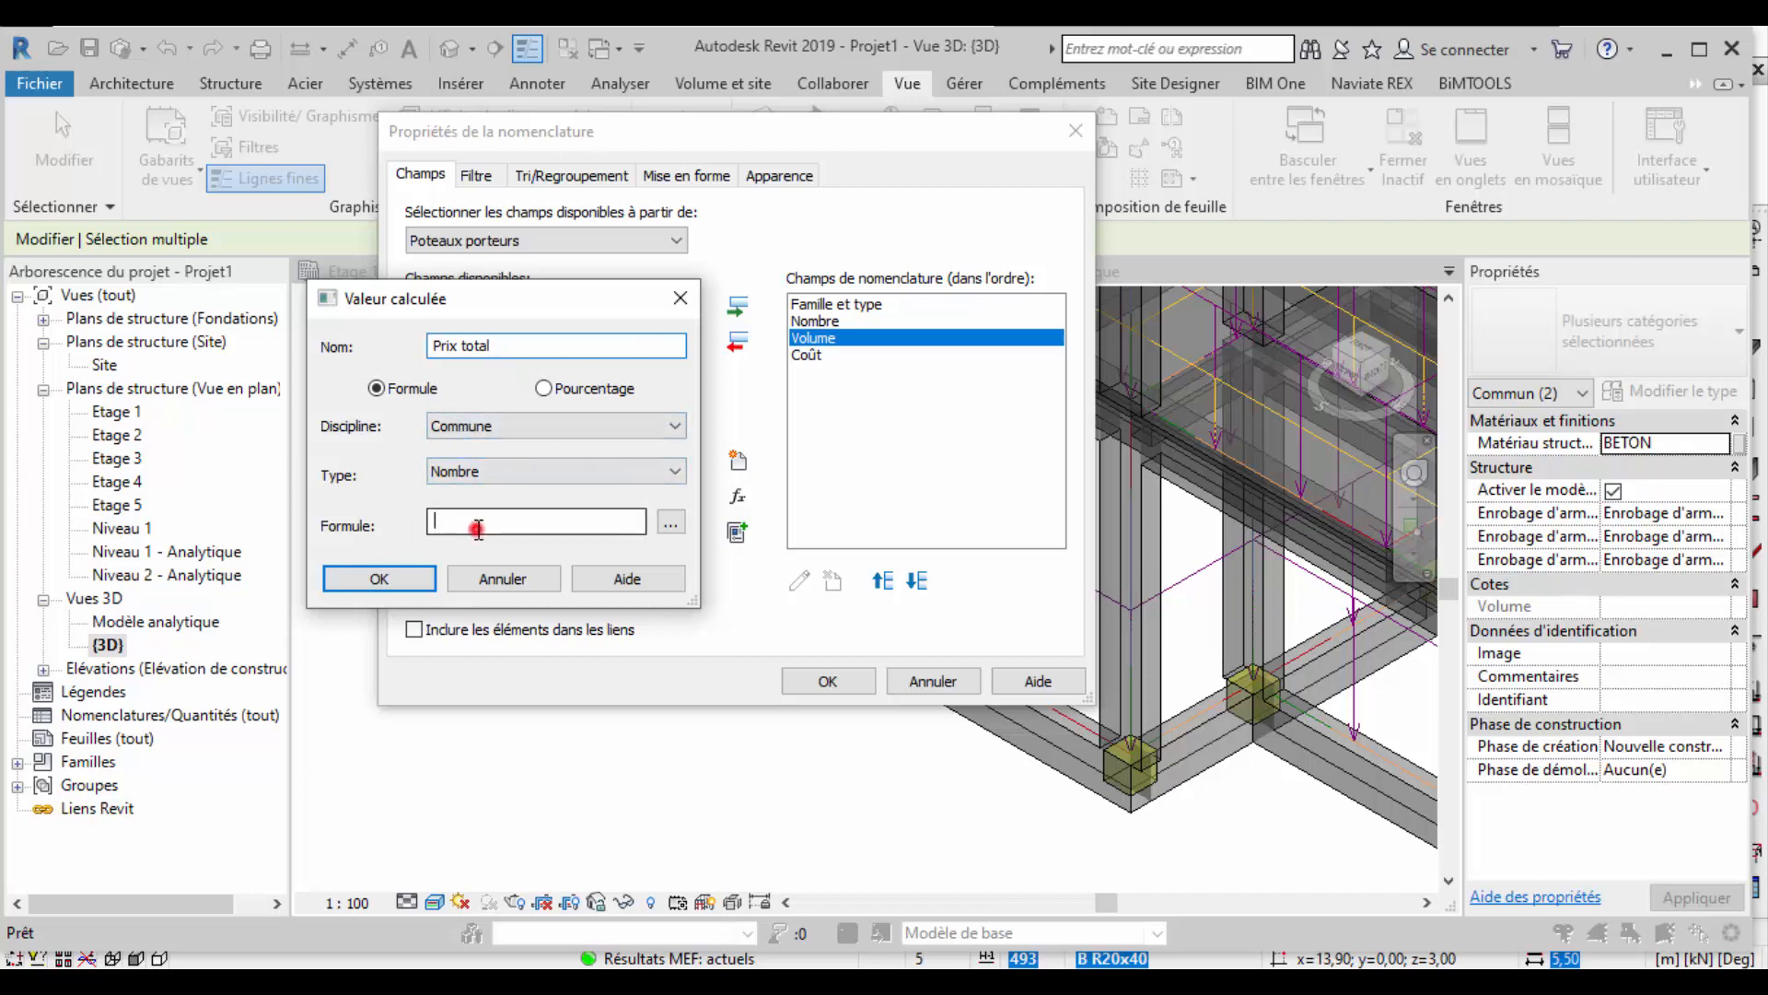
Define the Prix total calculated value with the formula Coût*Volume/1 and add it to the schedule fields.
click(474, 517)
click(686, 522)
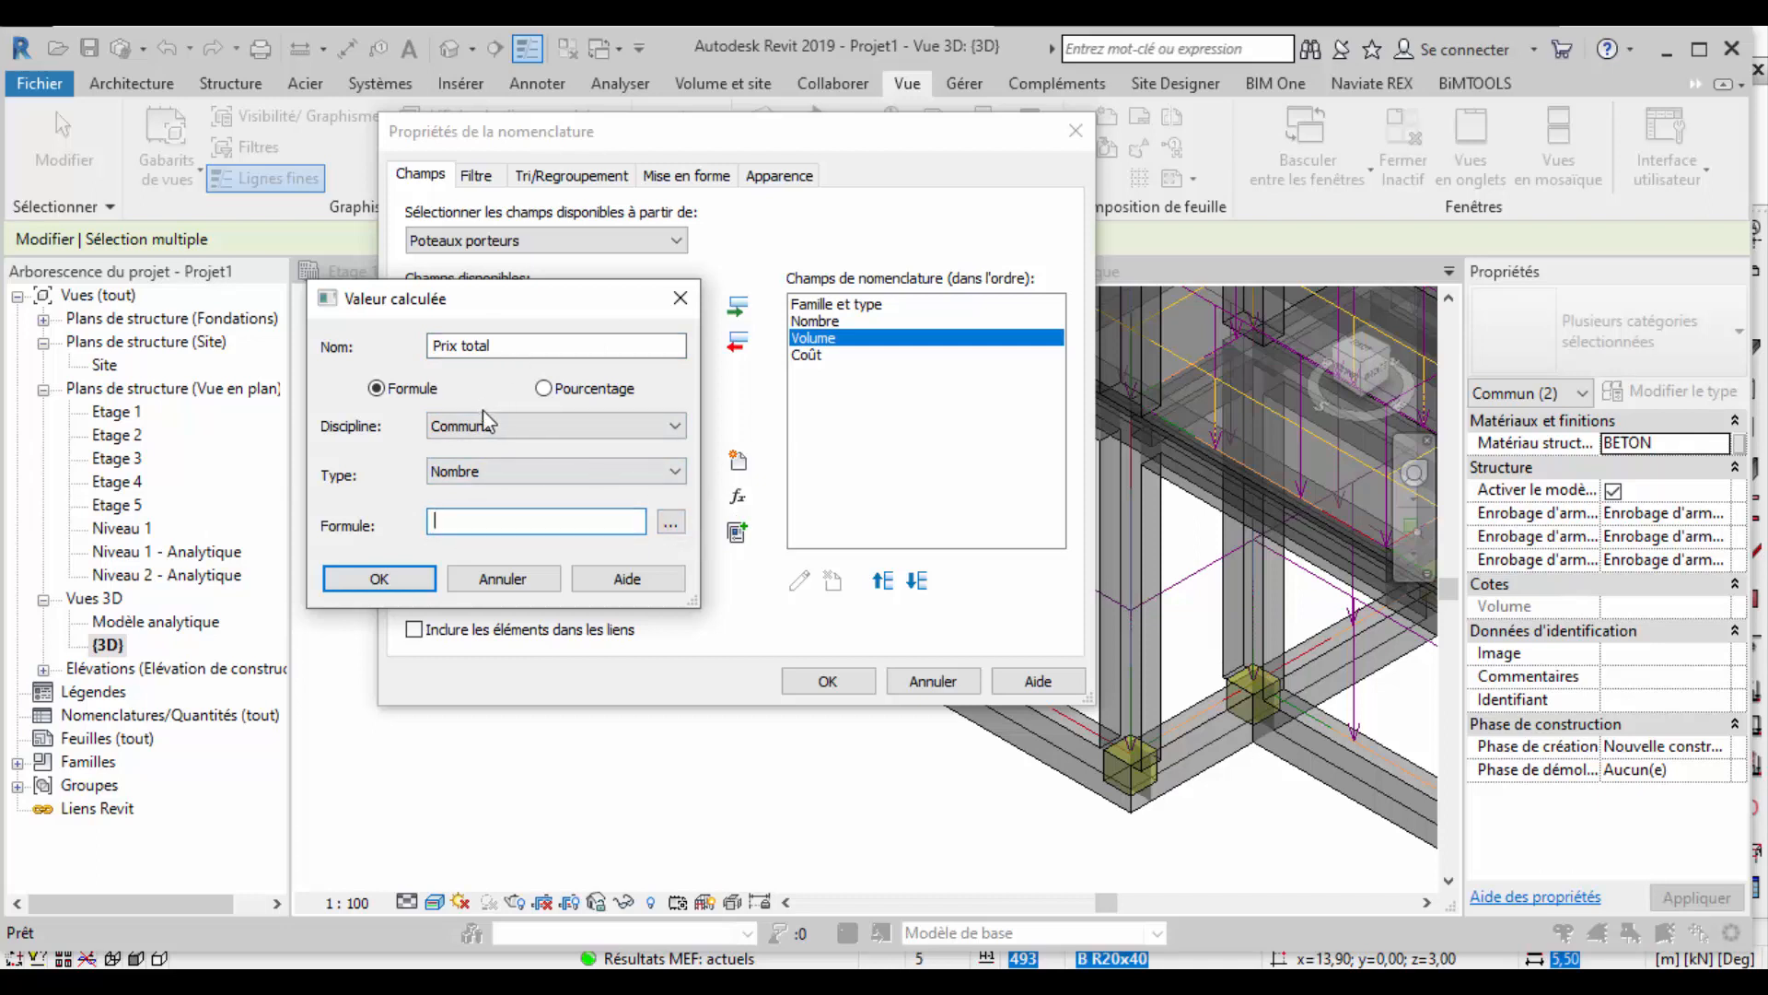
click(669, 521)
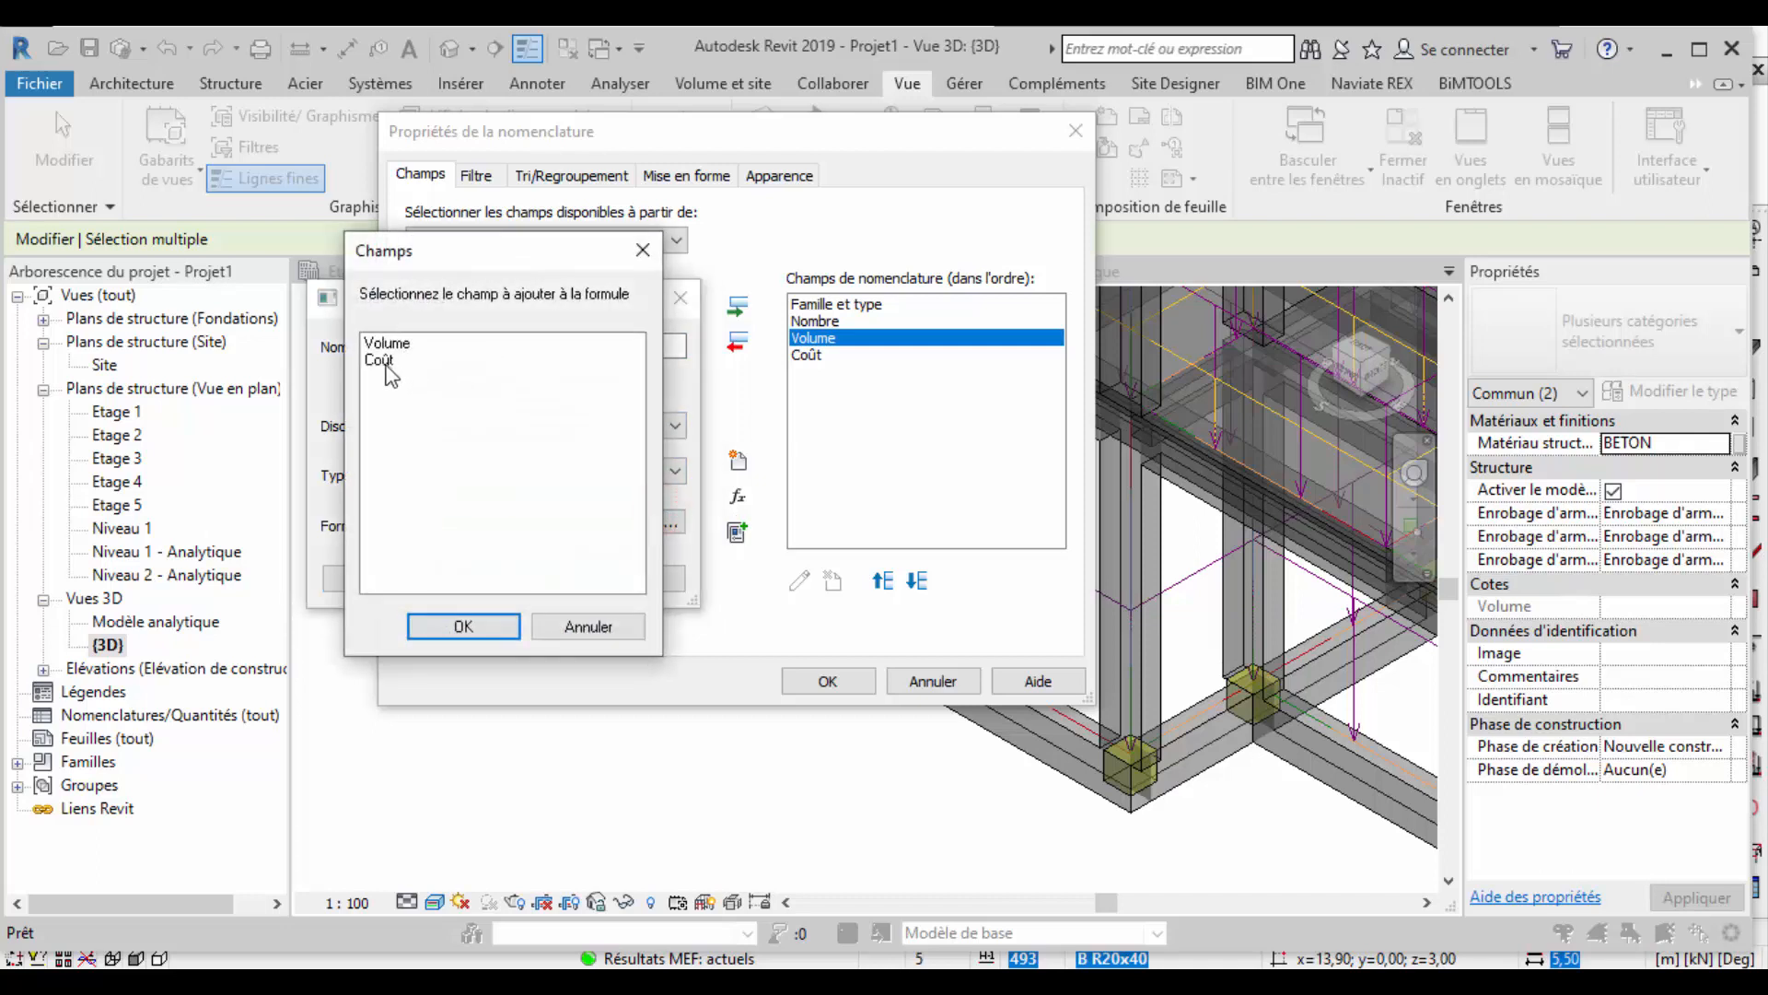
click(386, 360)
click(463, 627)
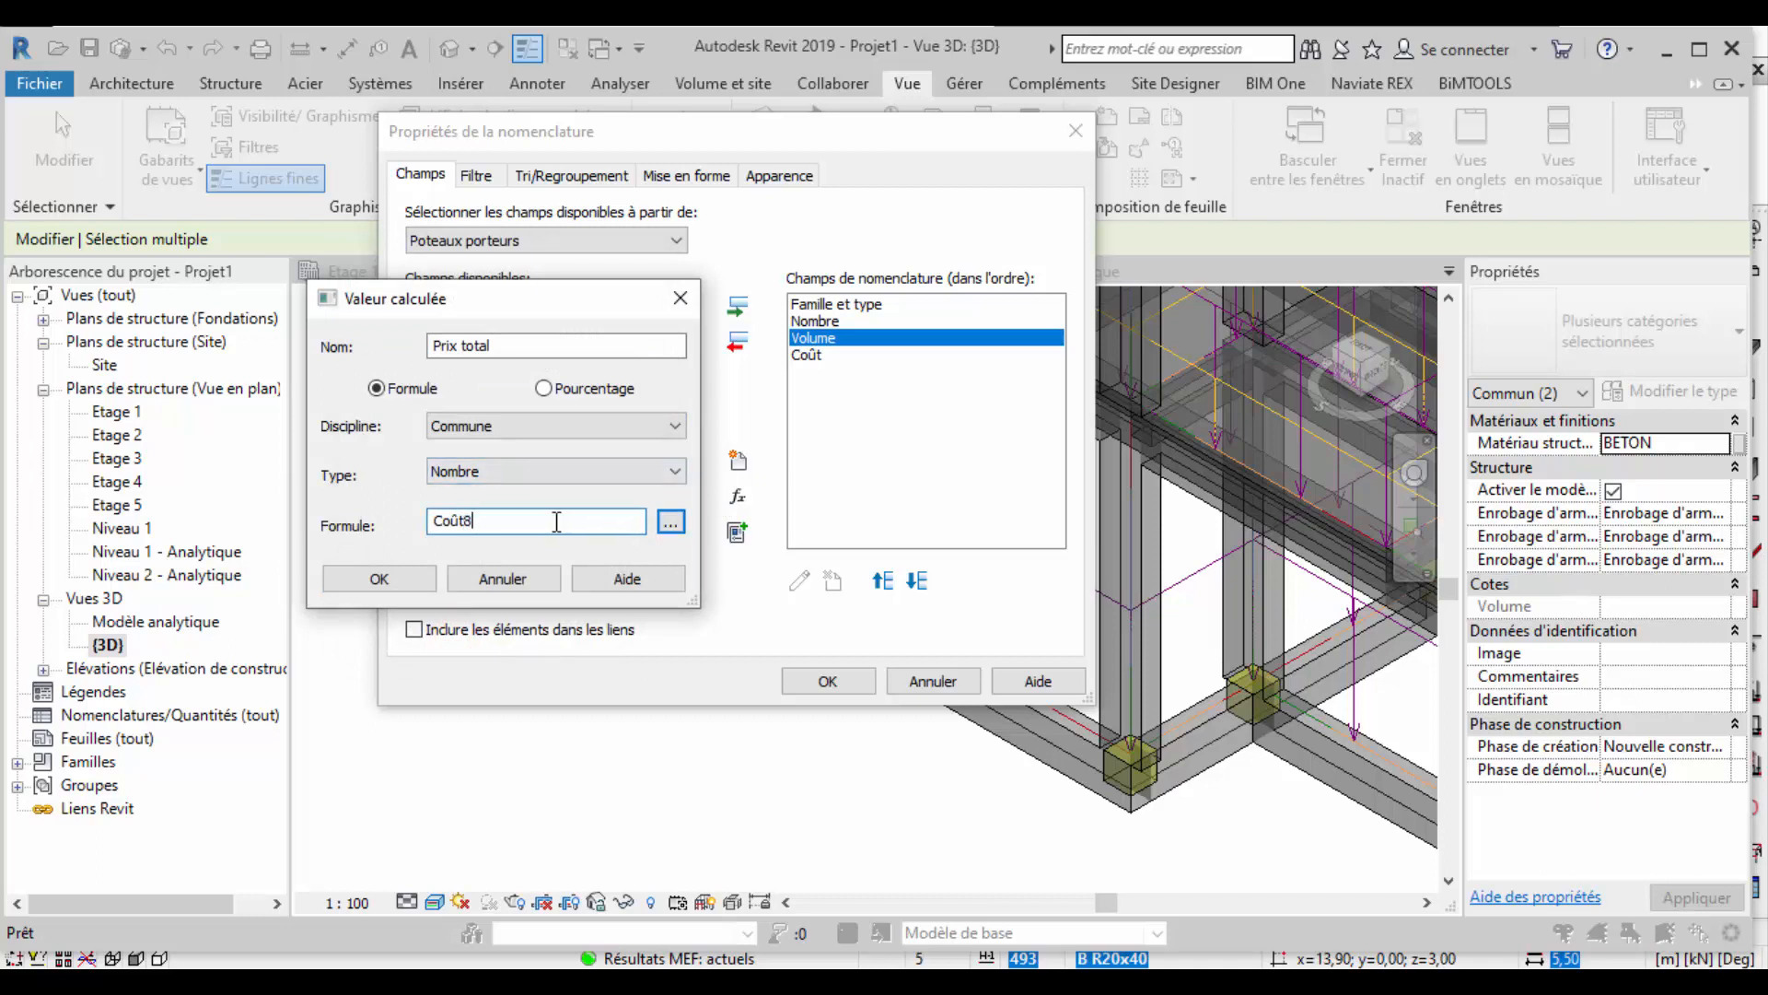
text(*)
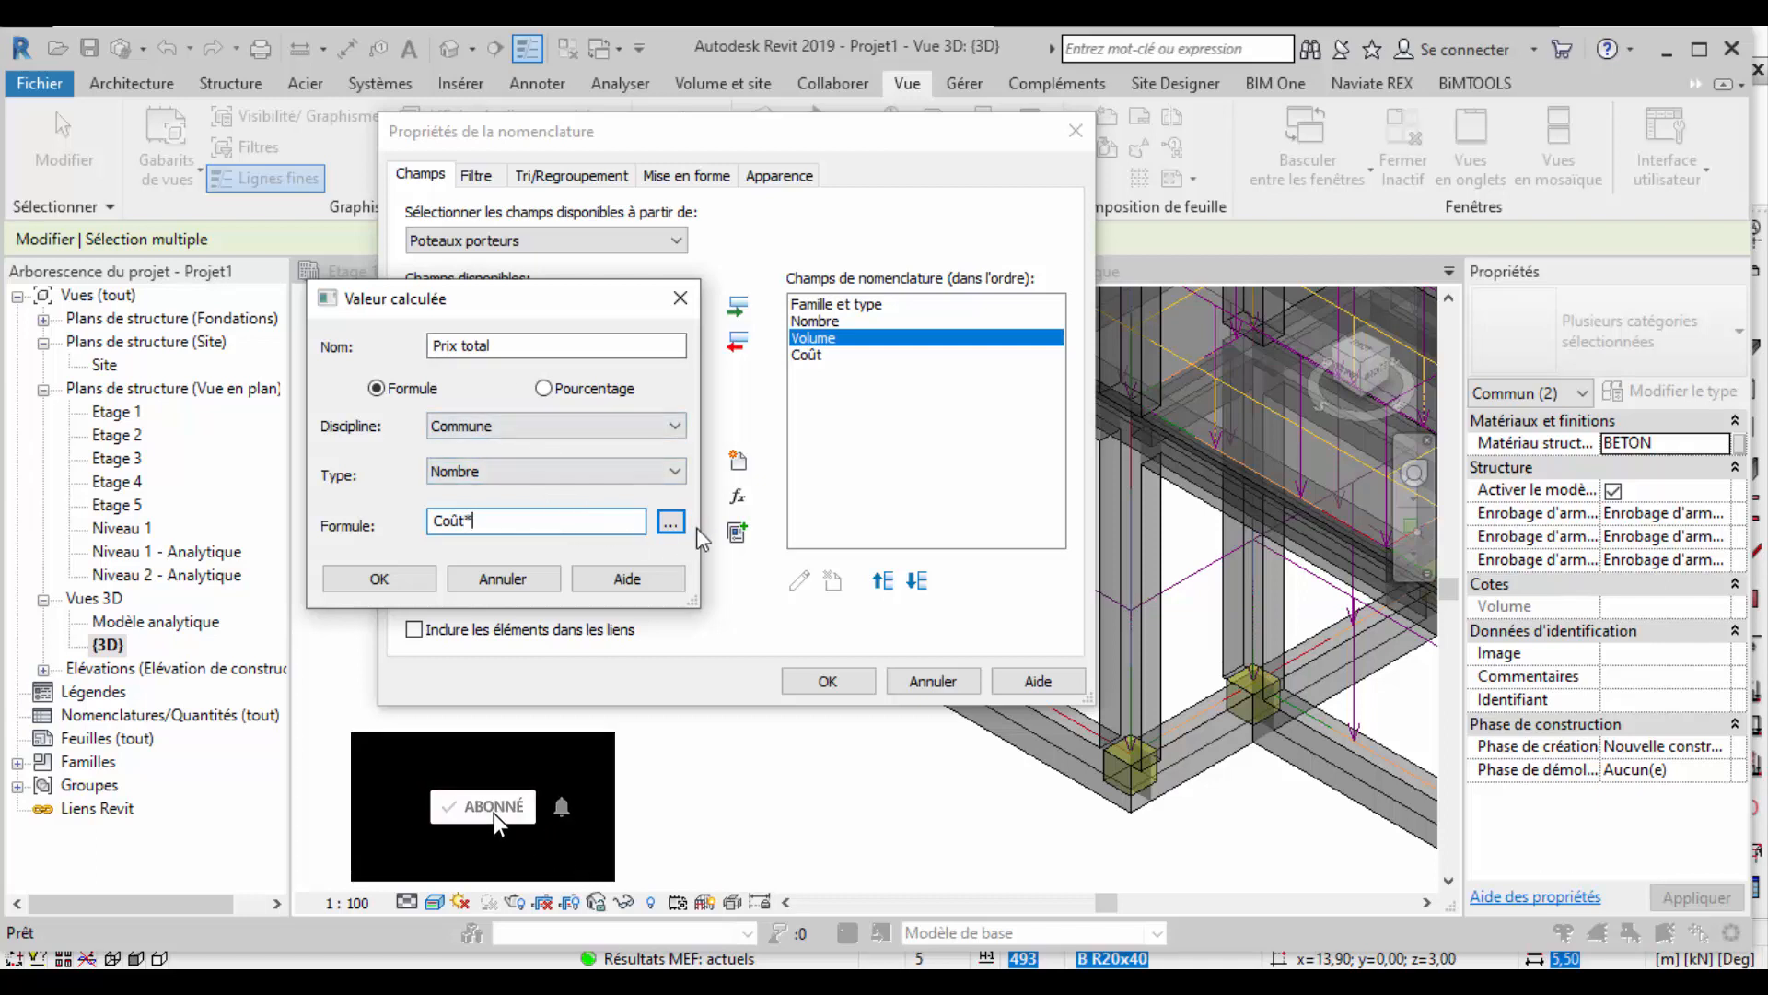
click(671, 522)
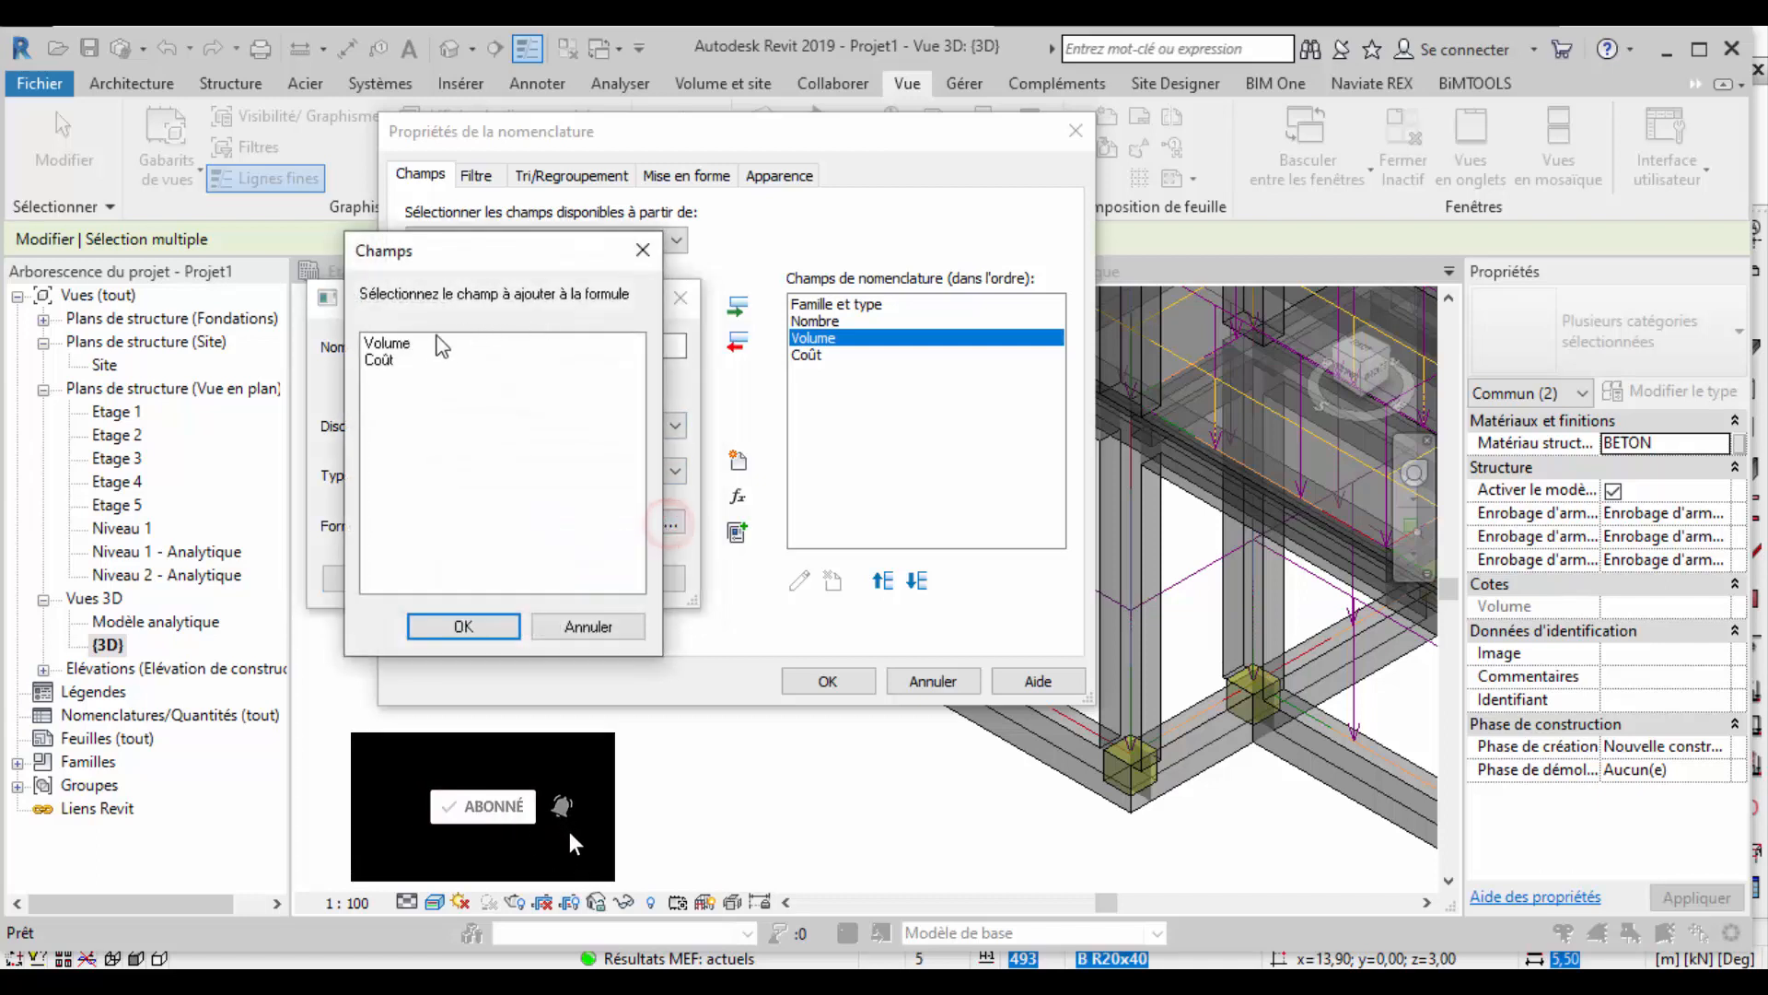
click(387, 342)
click(463, 626)
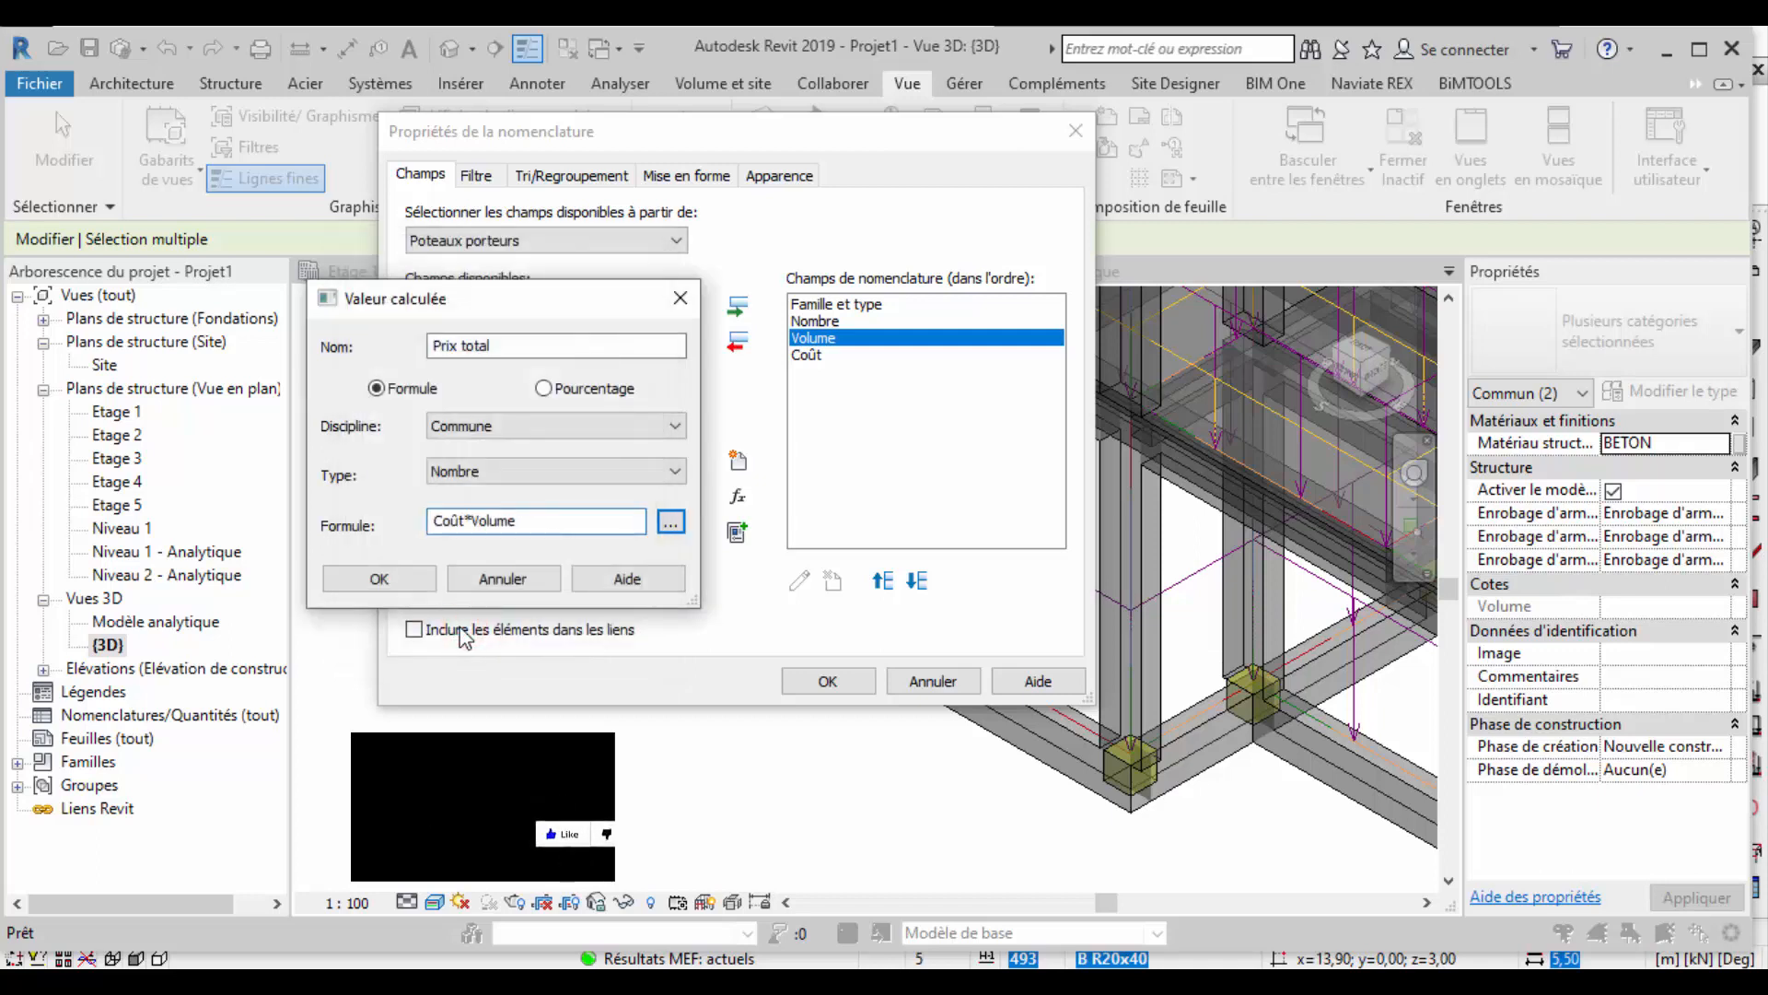
text(/1)
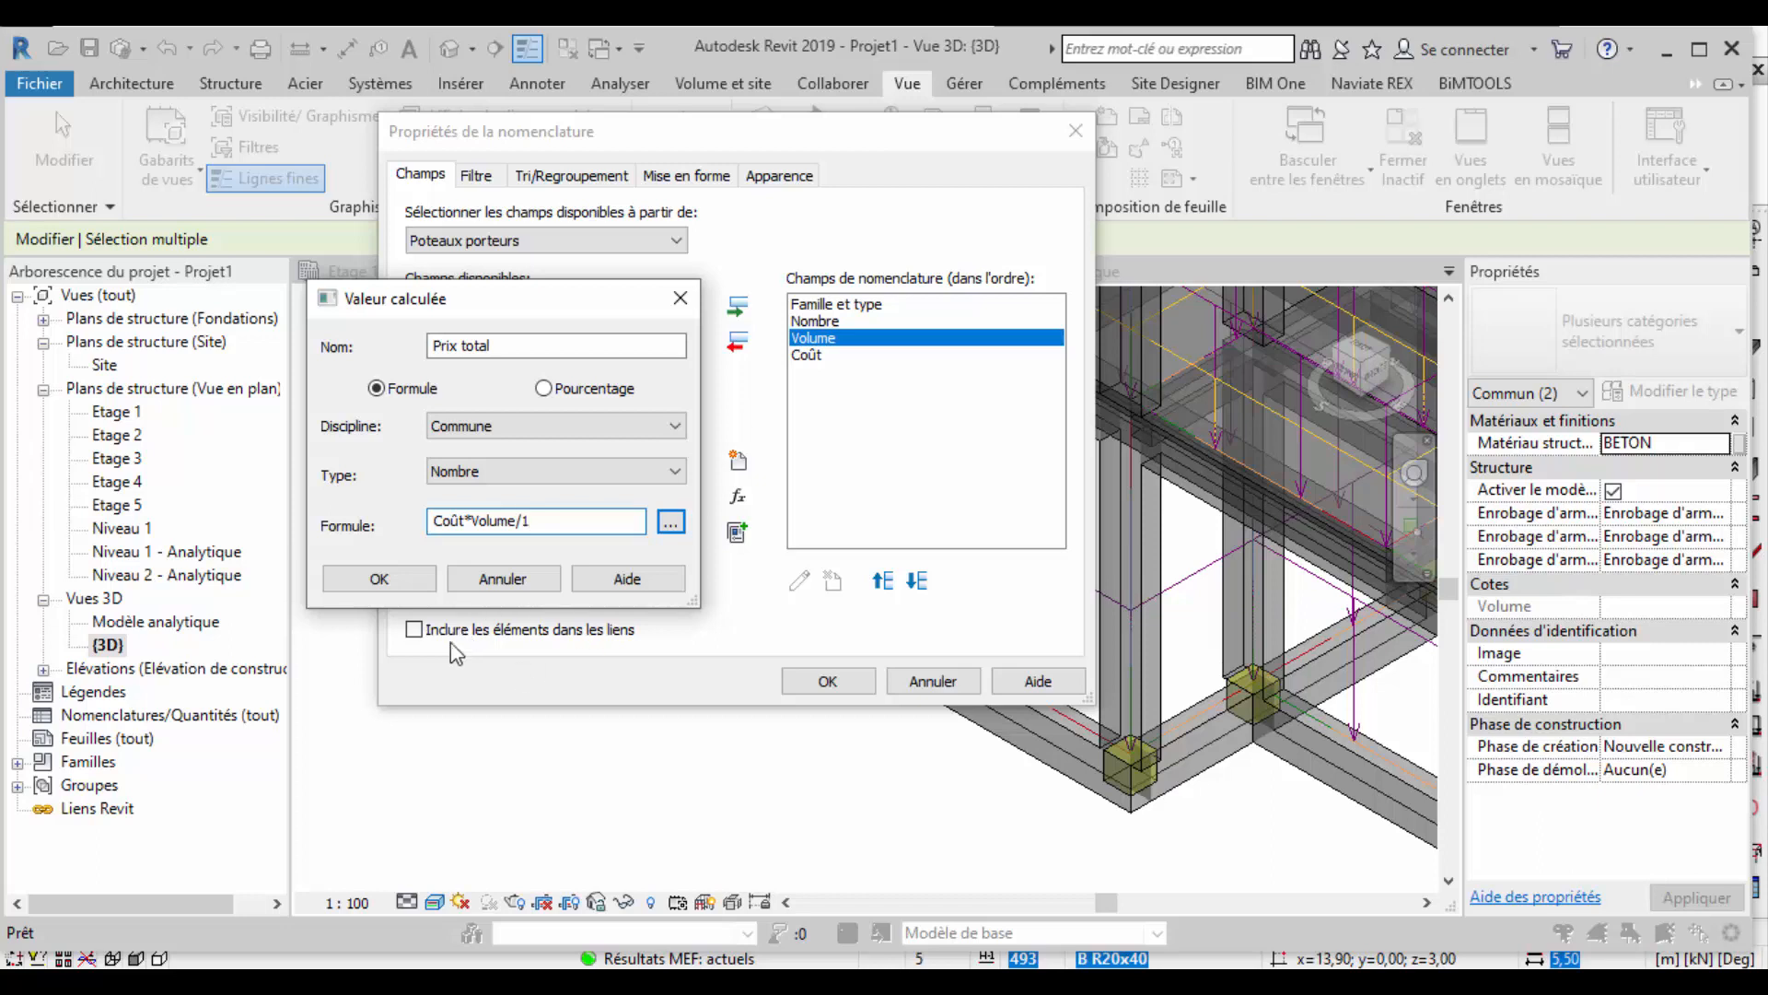
click(372, 577)
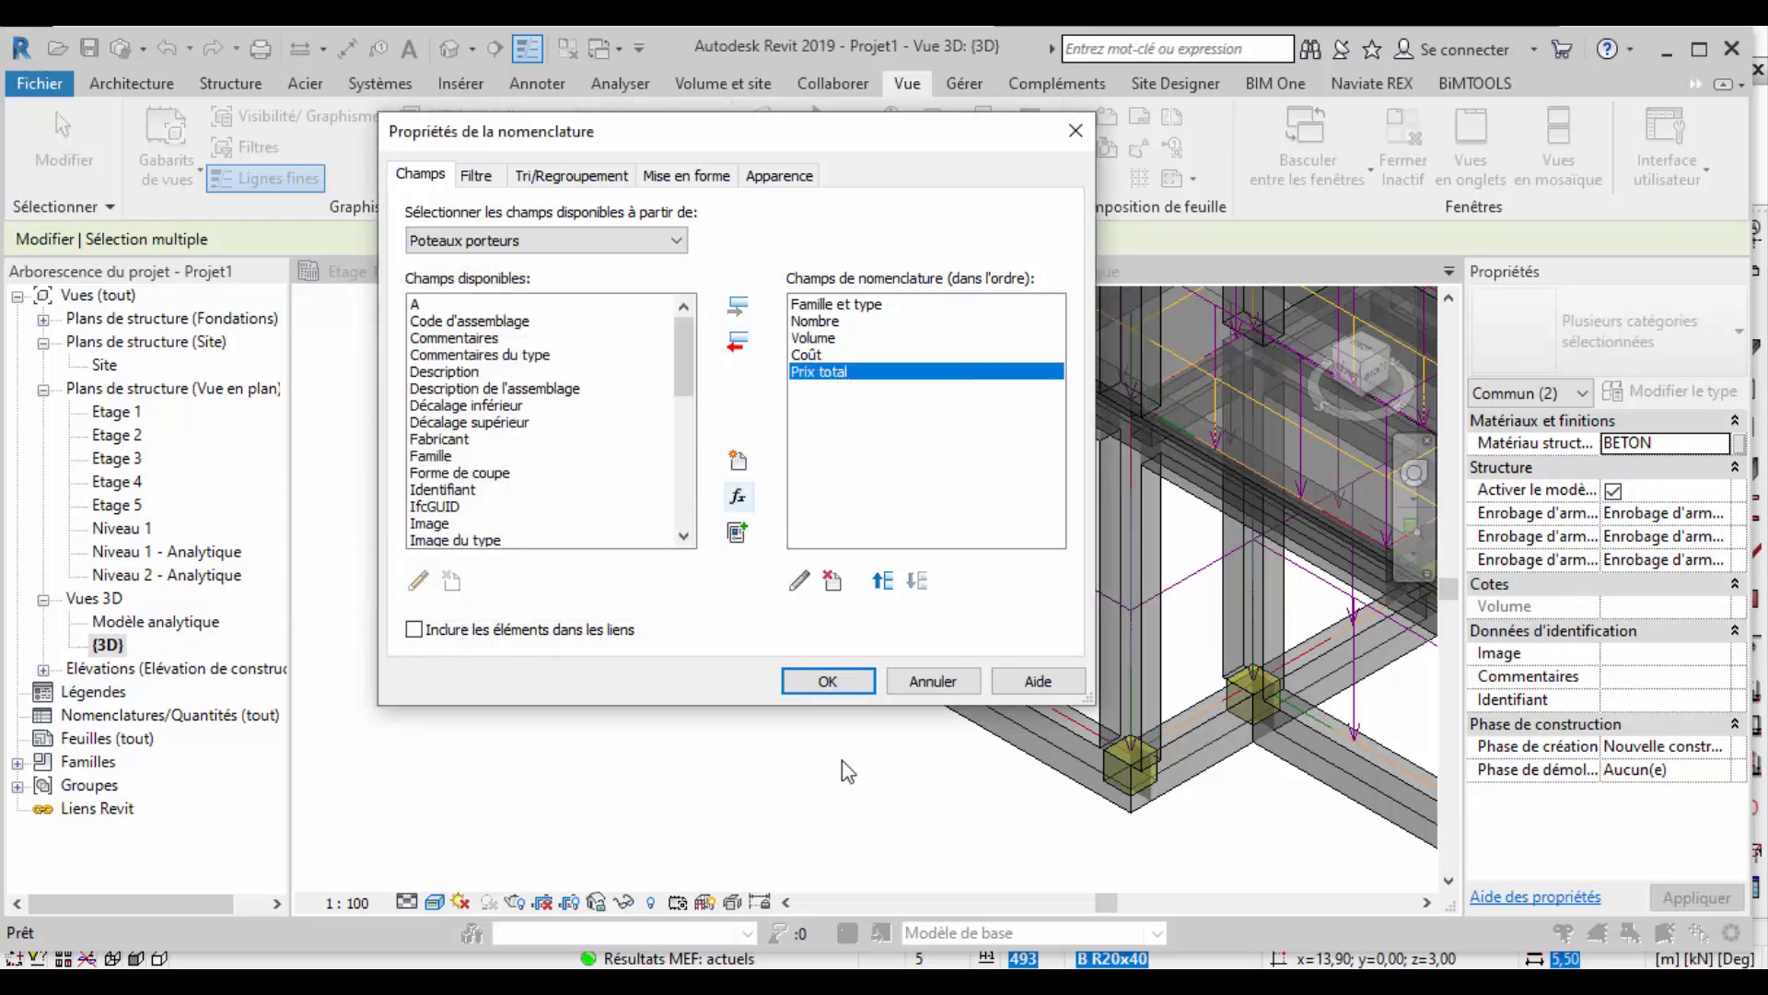
Generate the structural column schedule and widen its Famille et type column to fit the full type names.
click(828, 681)
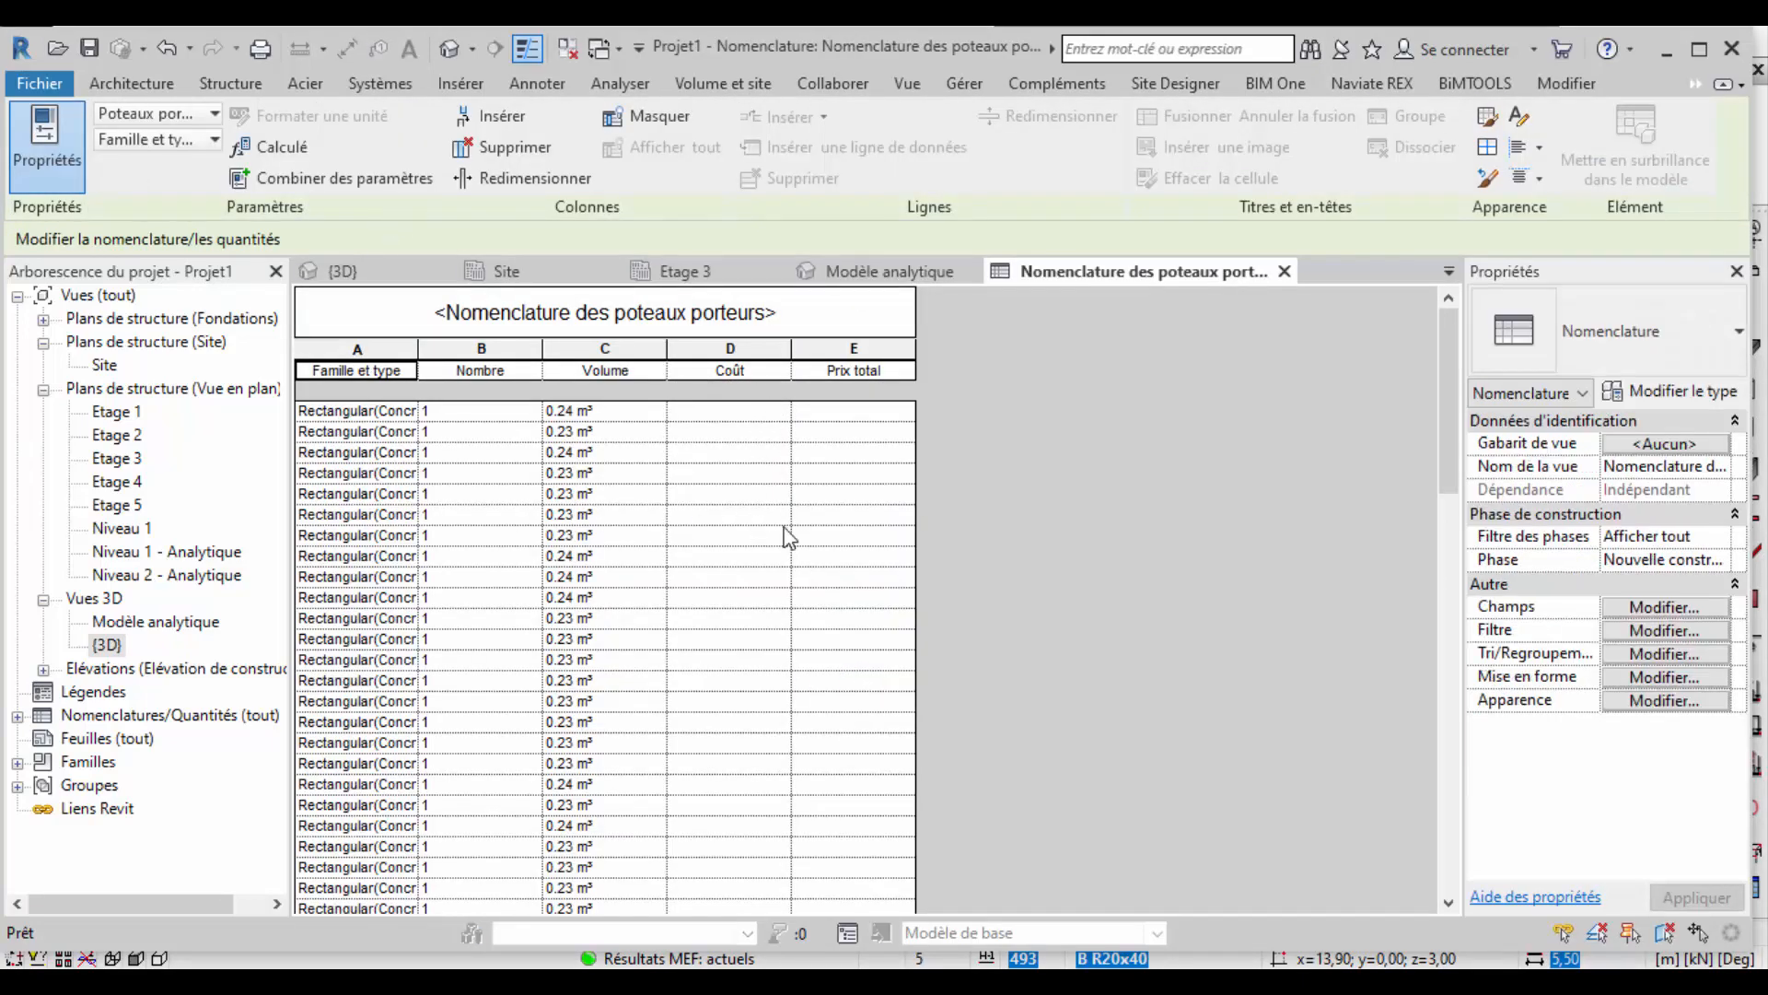
drag(422, 350, 601, 390)
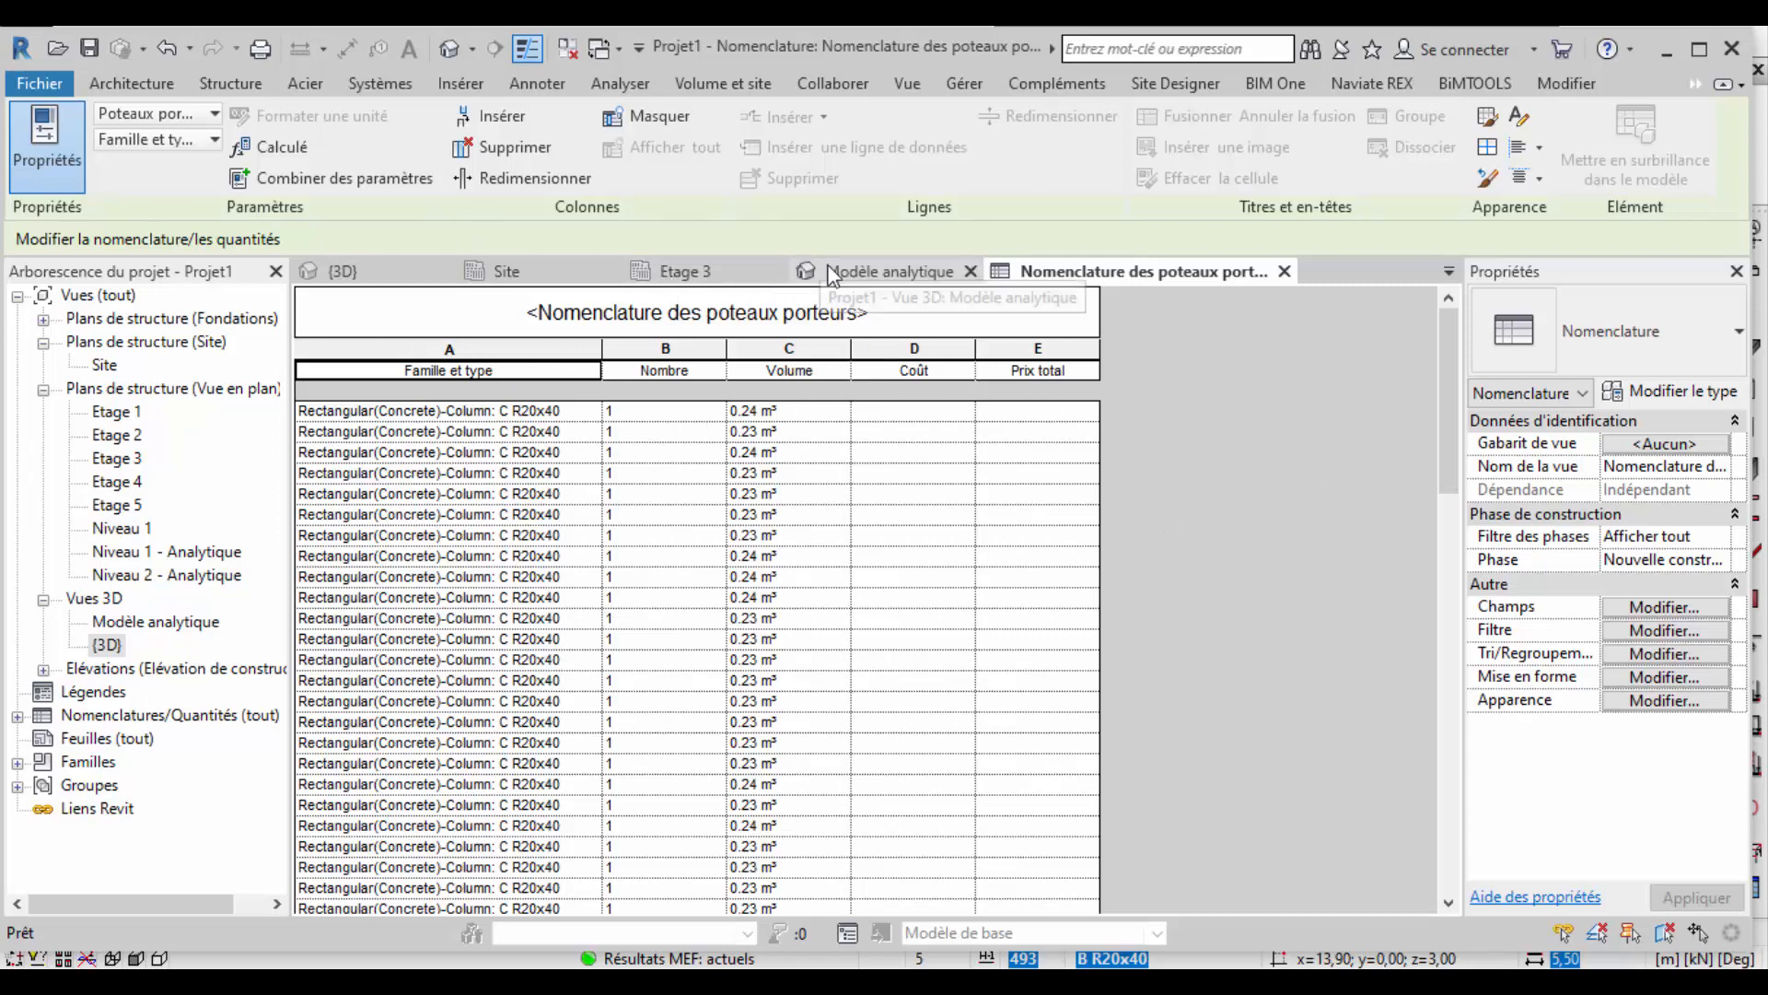
In the {3D} view, set the Coût type parameter of the C R20x40 concrete column to 500.
click(359, 271)
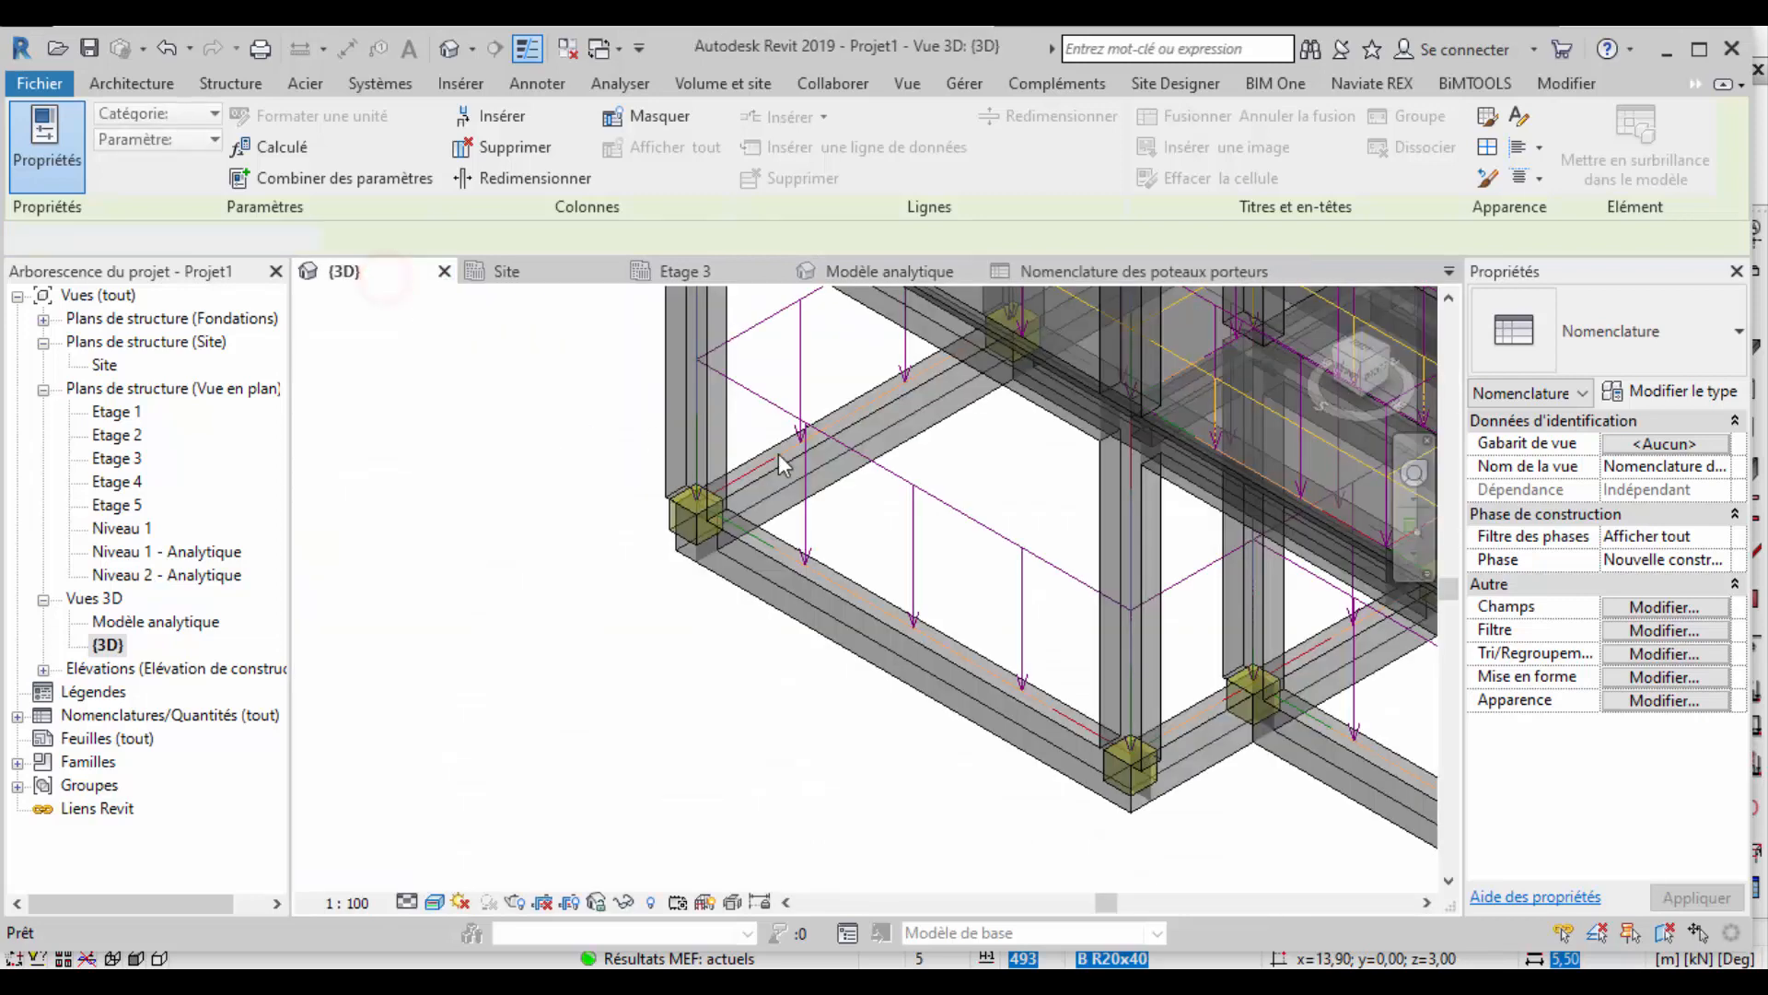
click(676, 400)
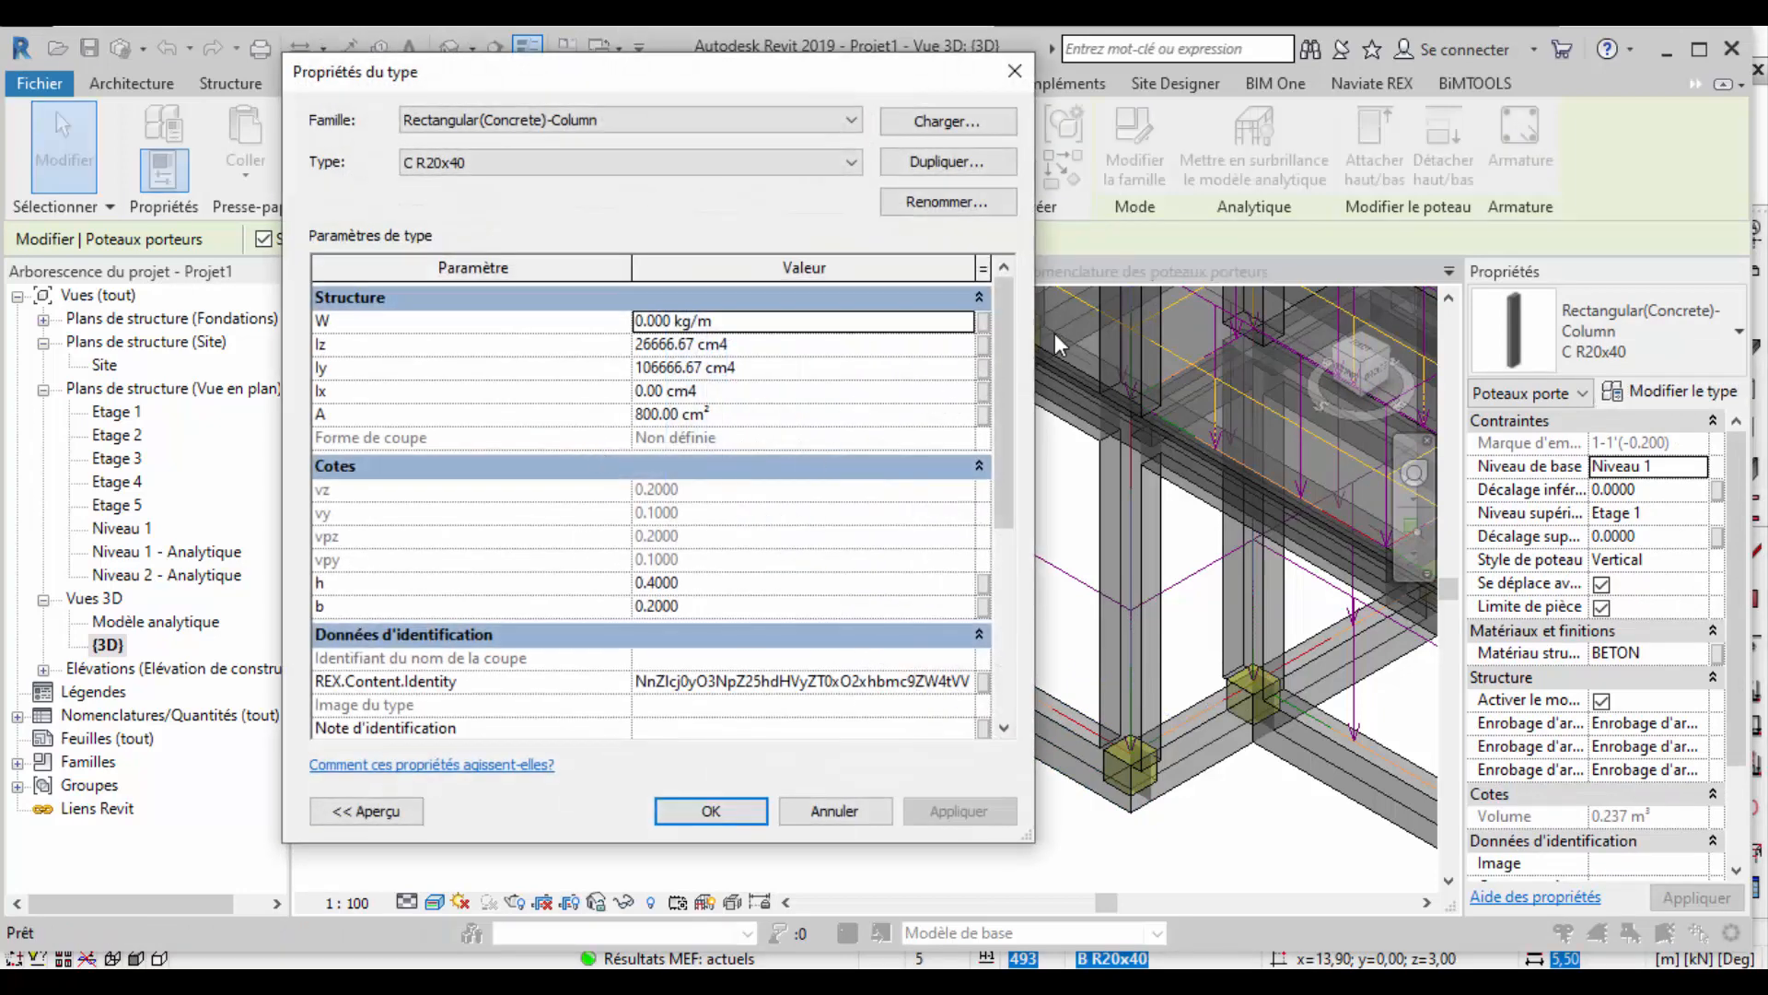
scroll(1002, 359, down, 5)
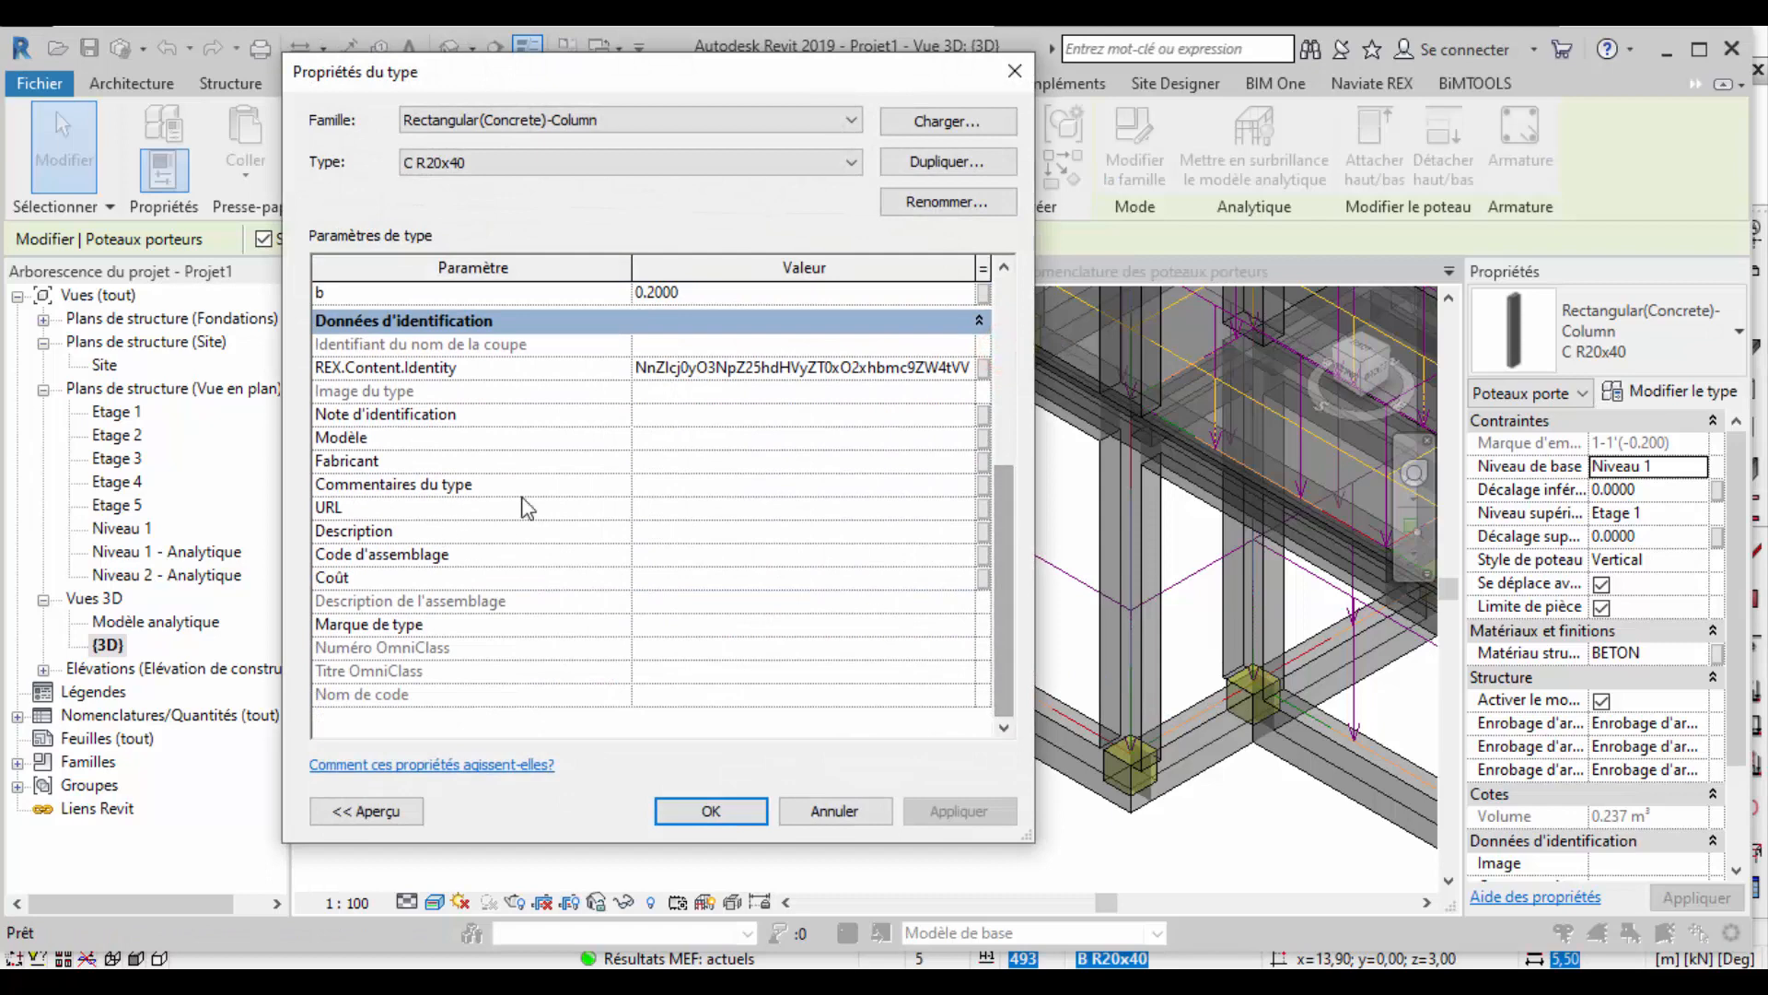
click(665, 571)
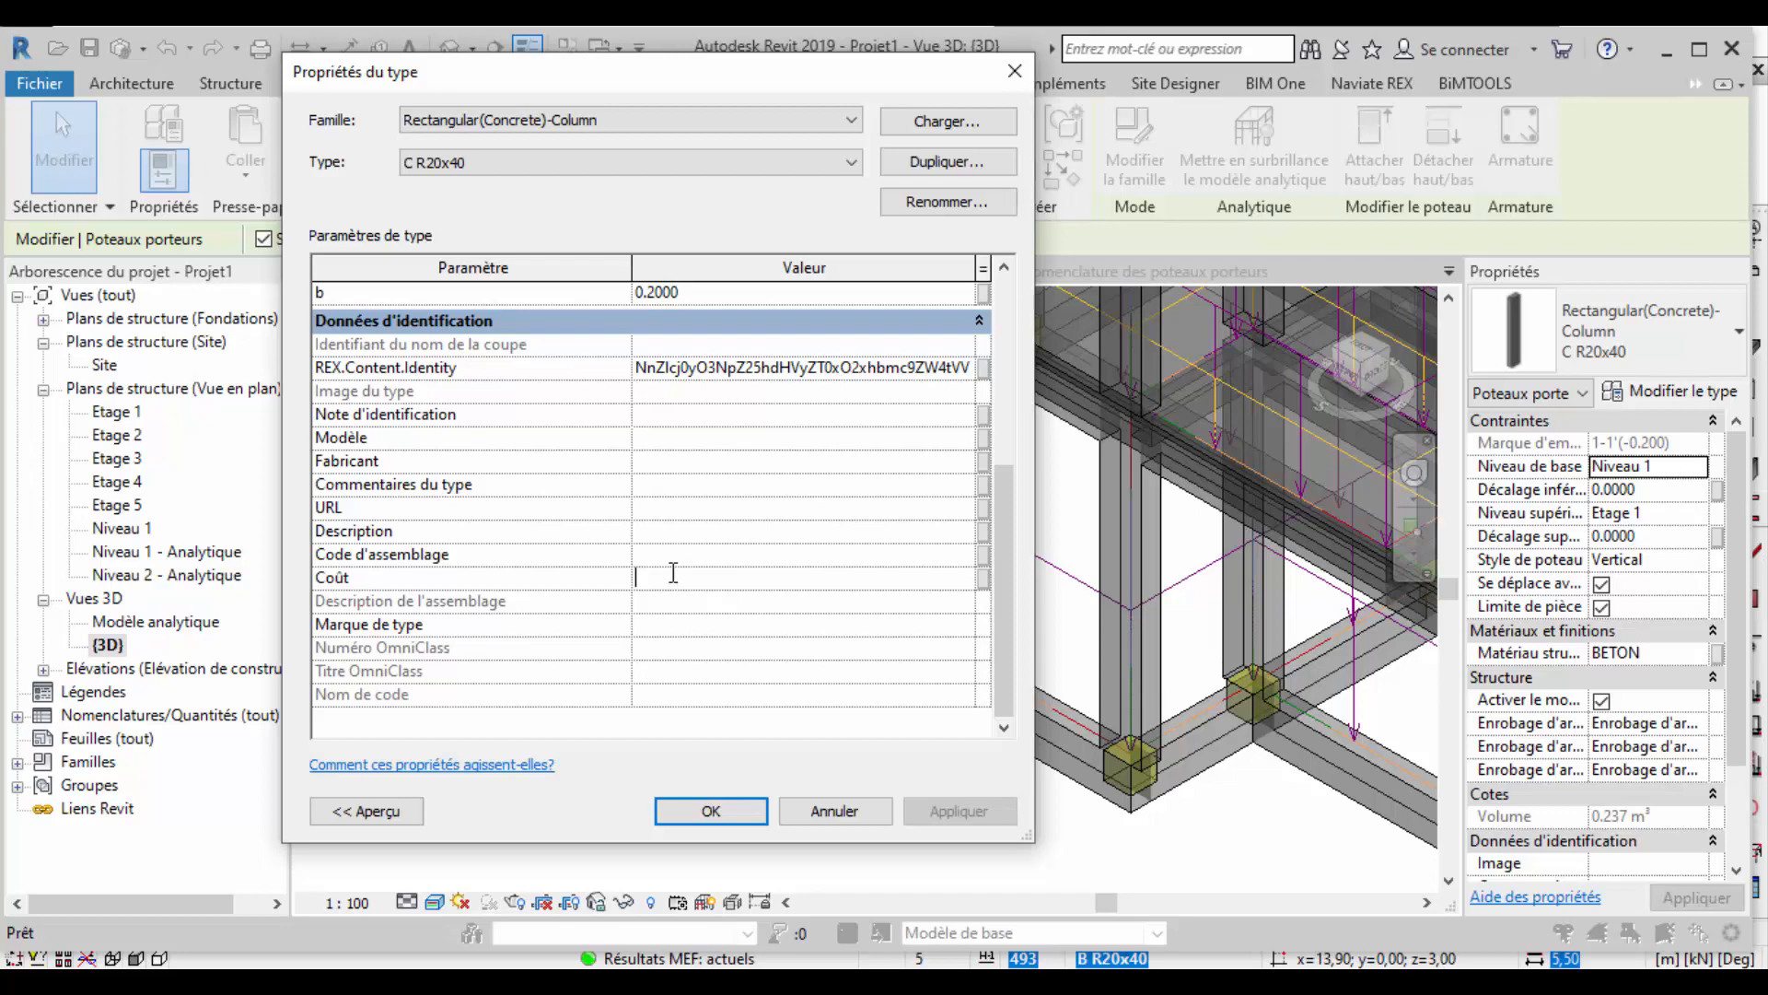
text(00)
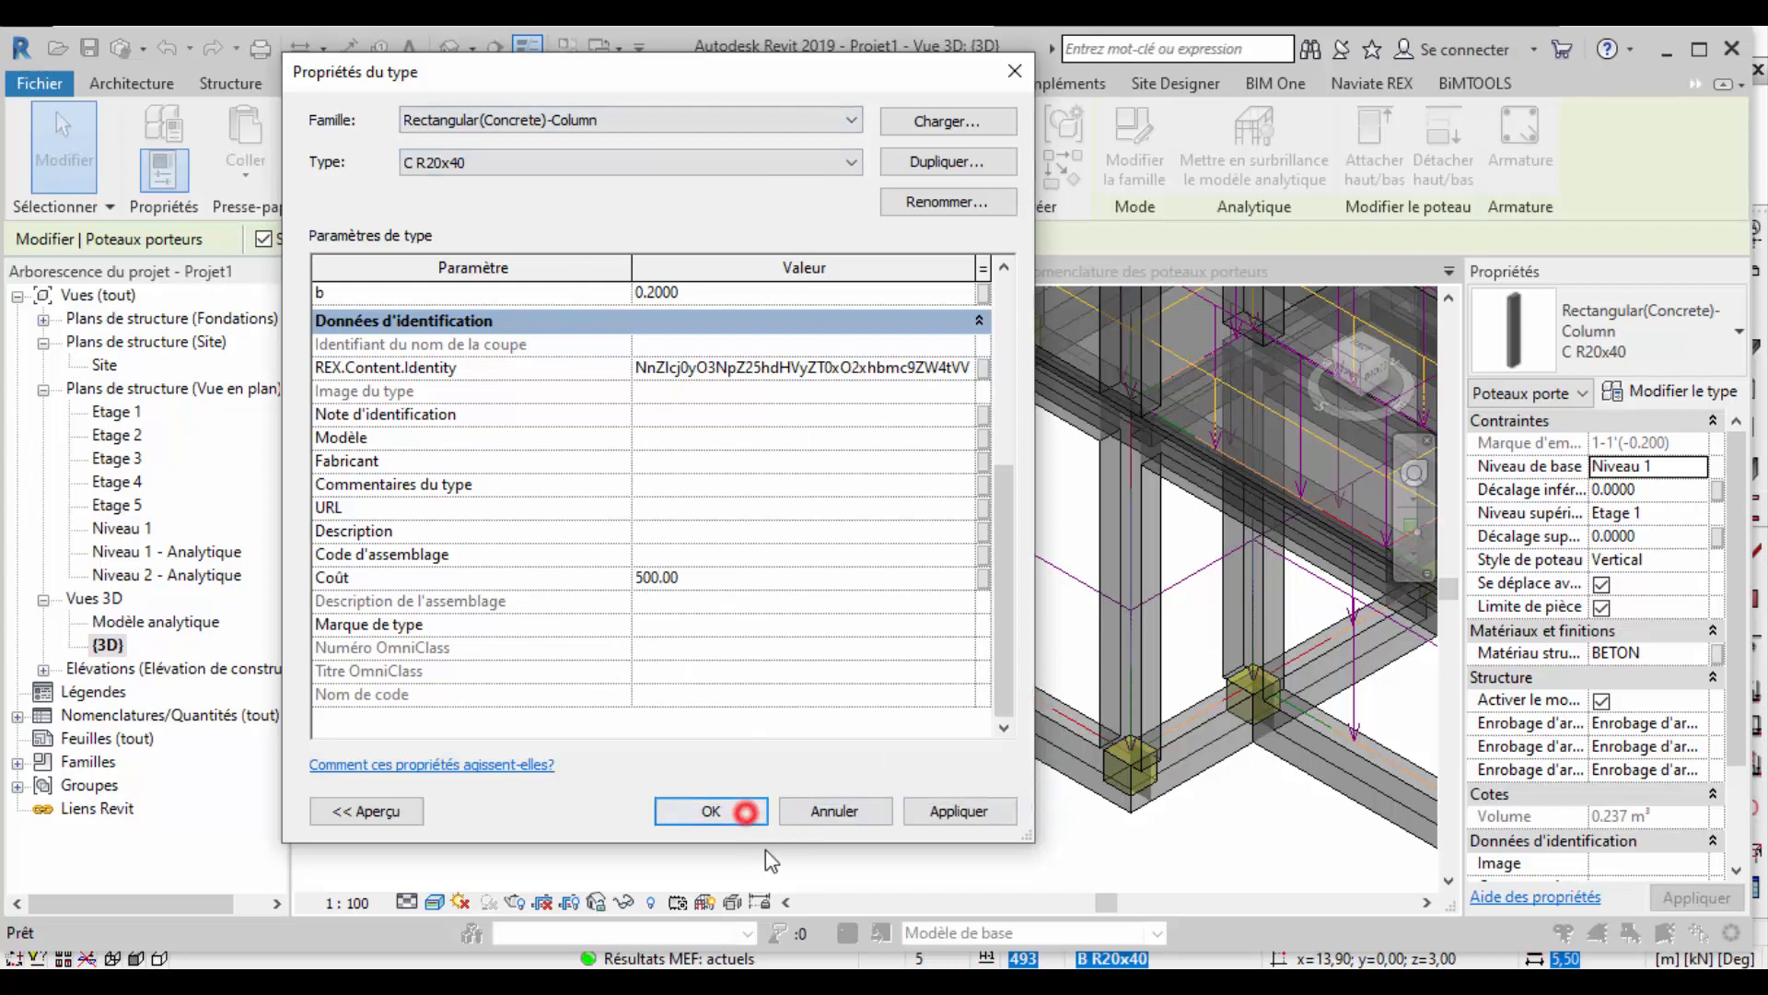
click(958, 811)
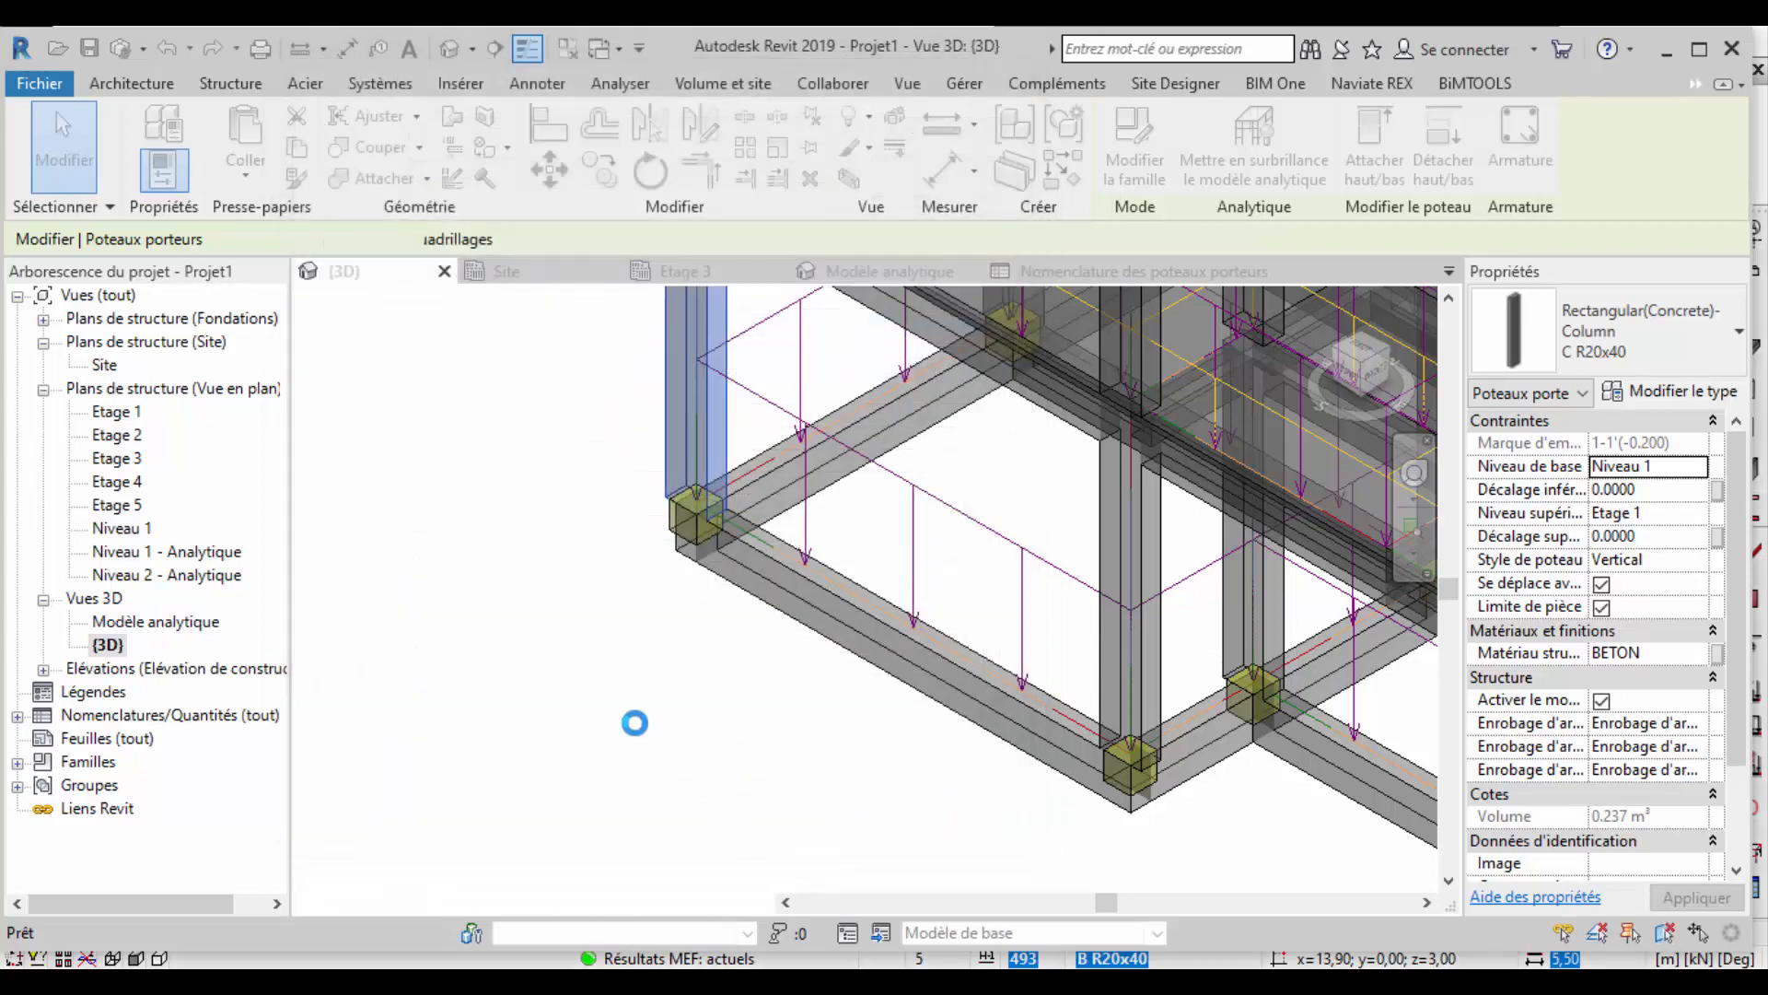
key(Escape)
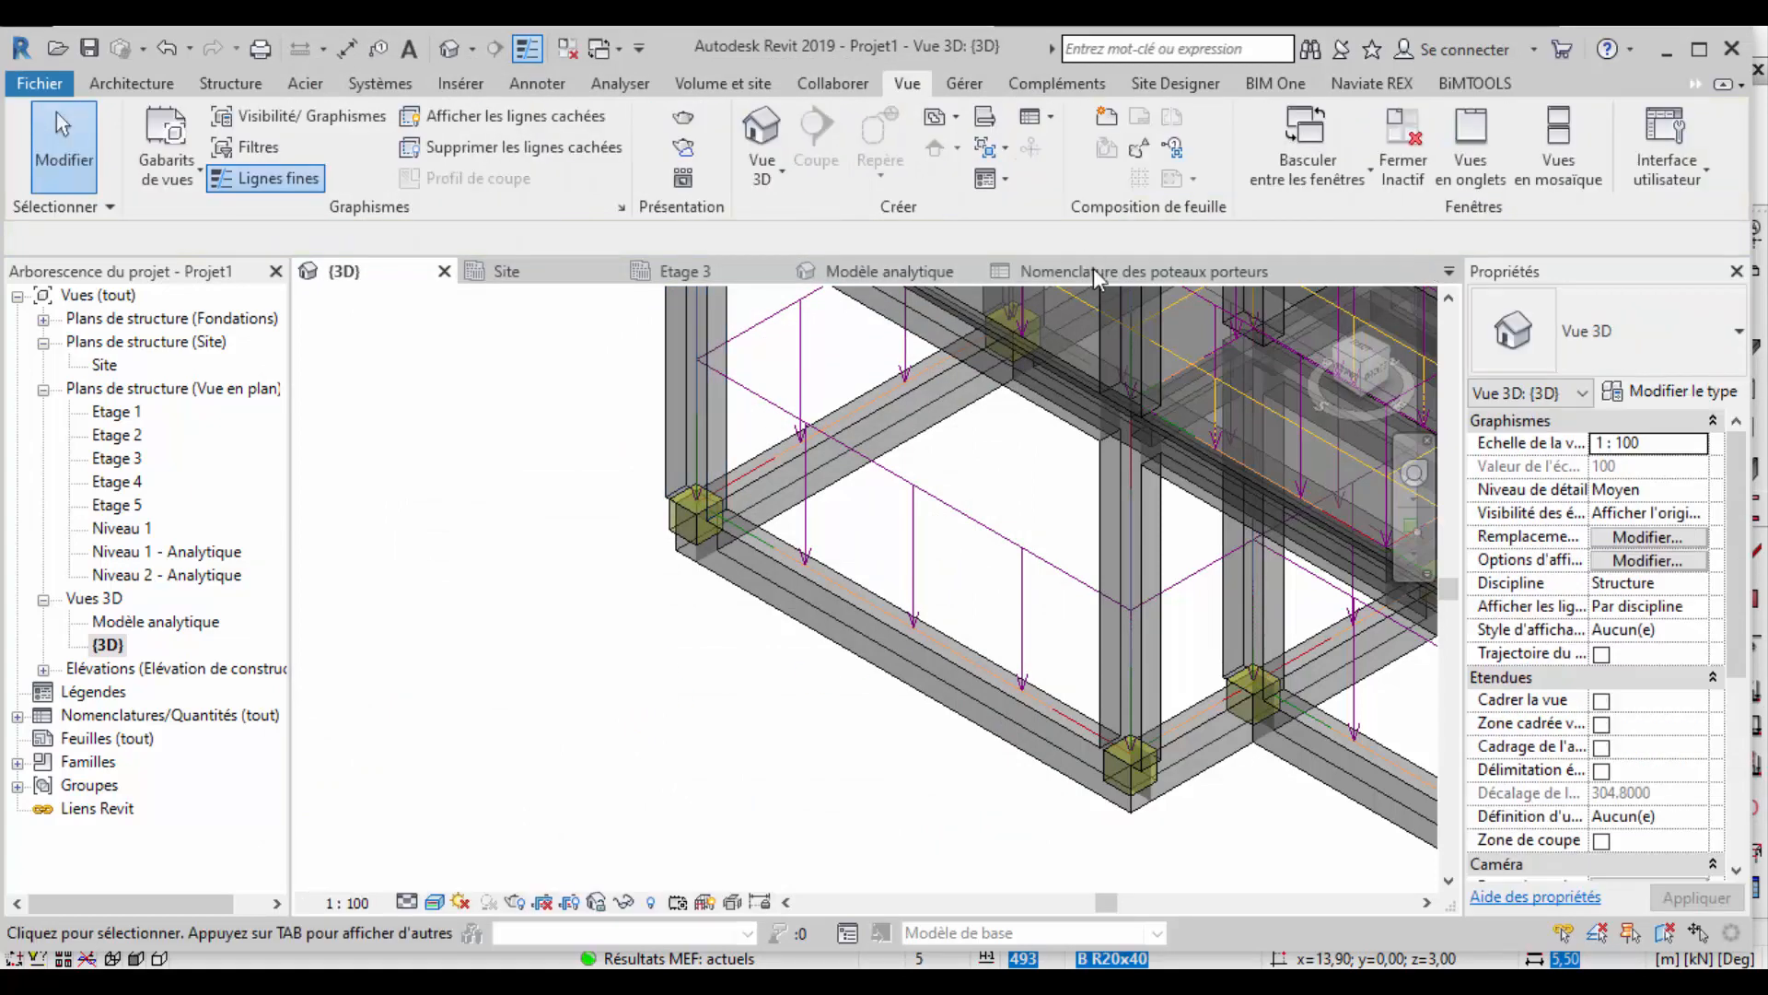
Return to the structural column schedule and examine the Coût and Prix total values across all rows.
click(1094, 270)
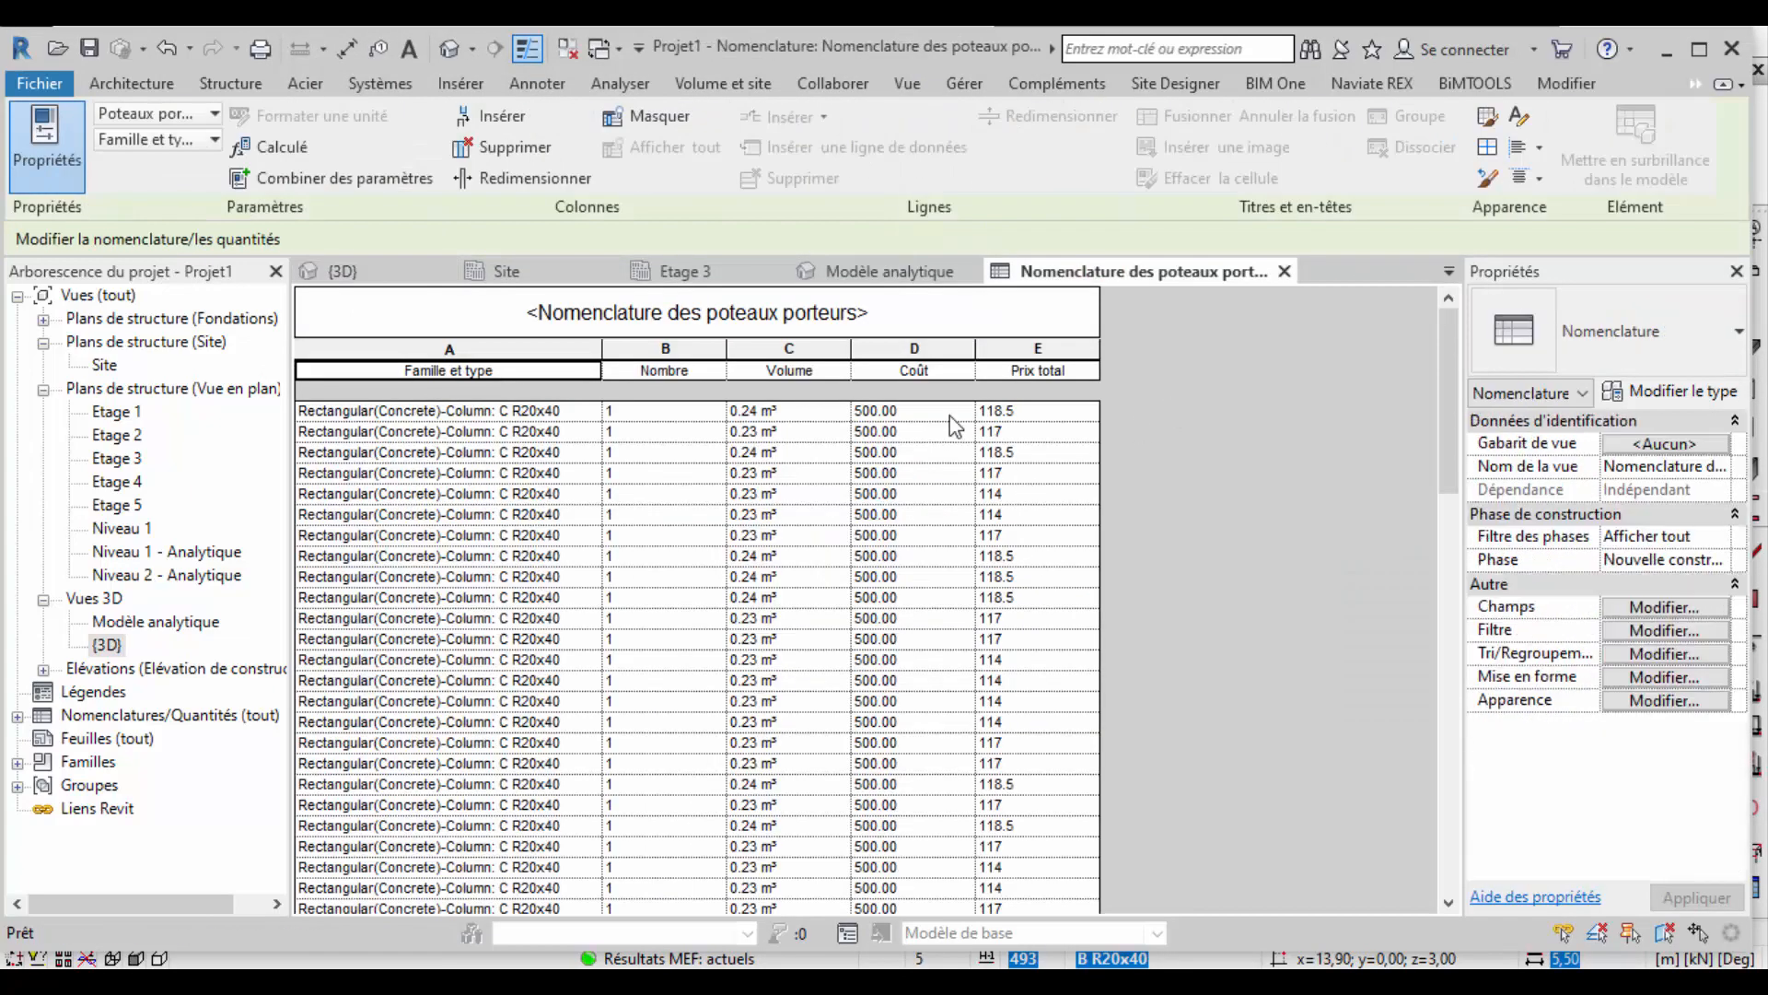
scroll(880, 498, down, 10)
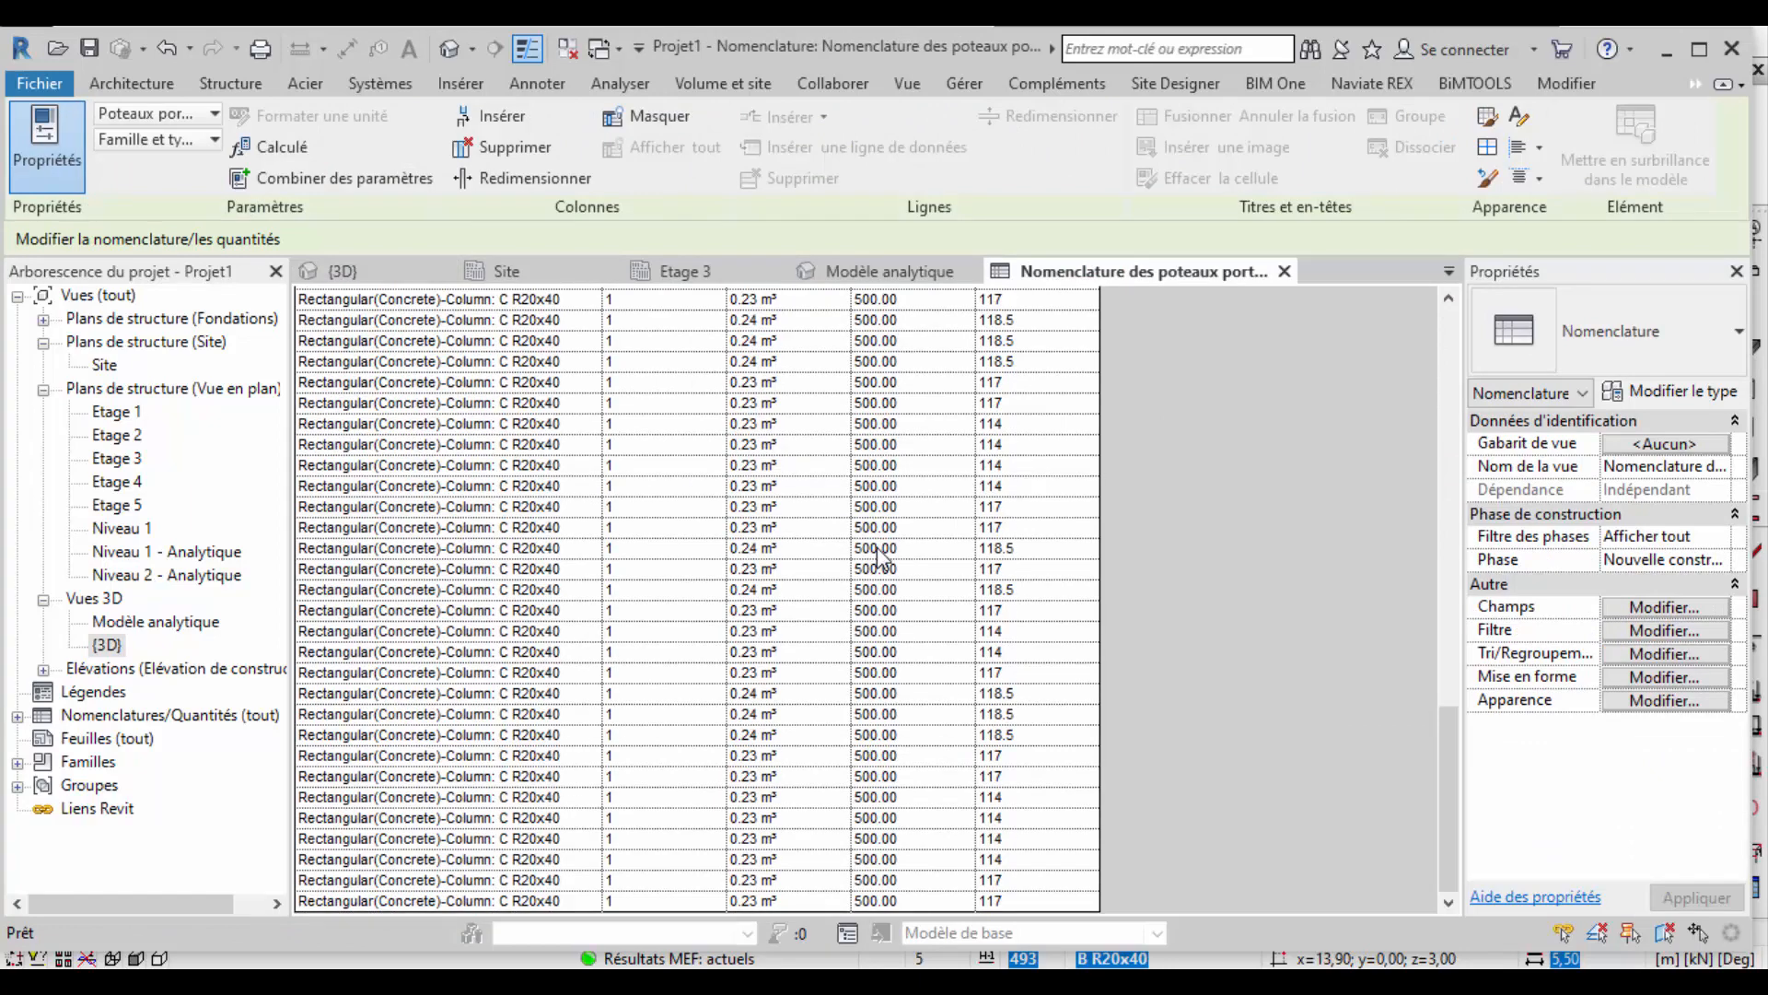
scroll(1052, 429, up, 10)
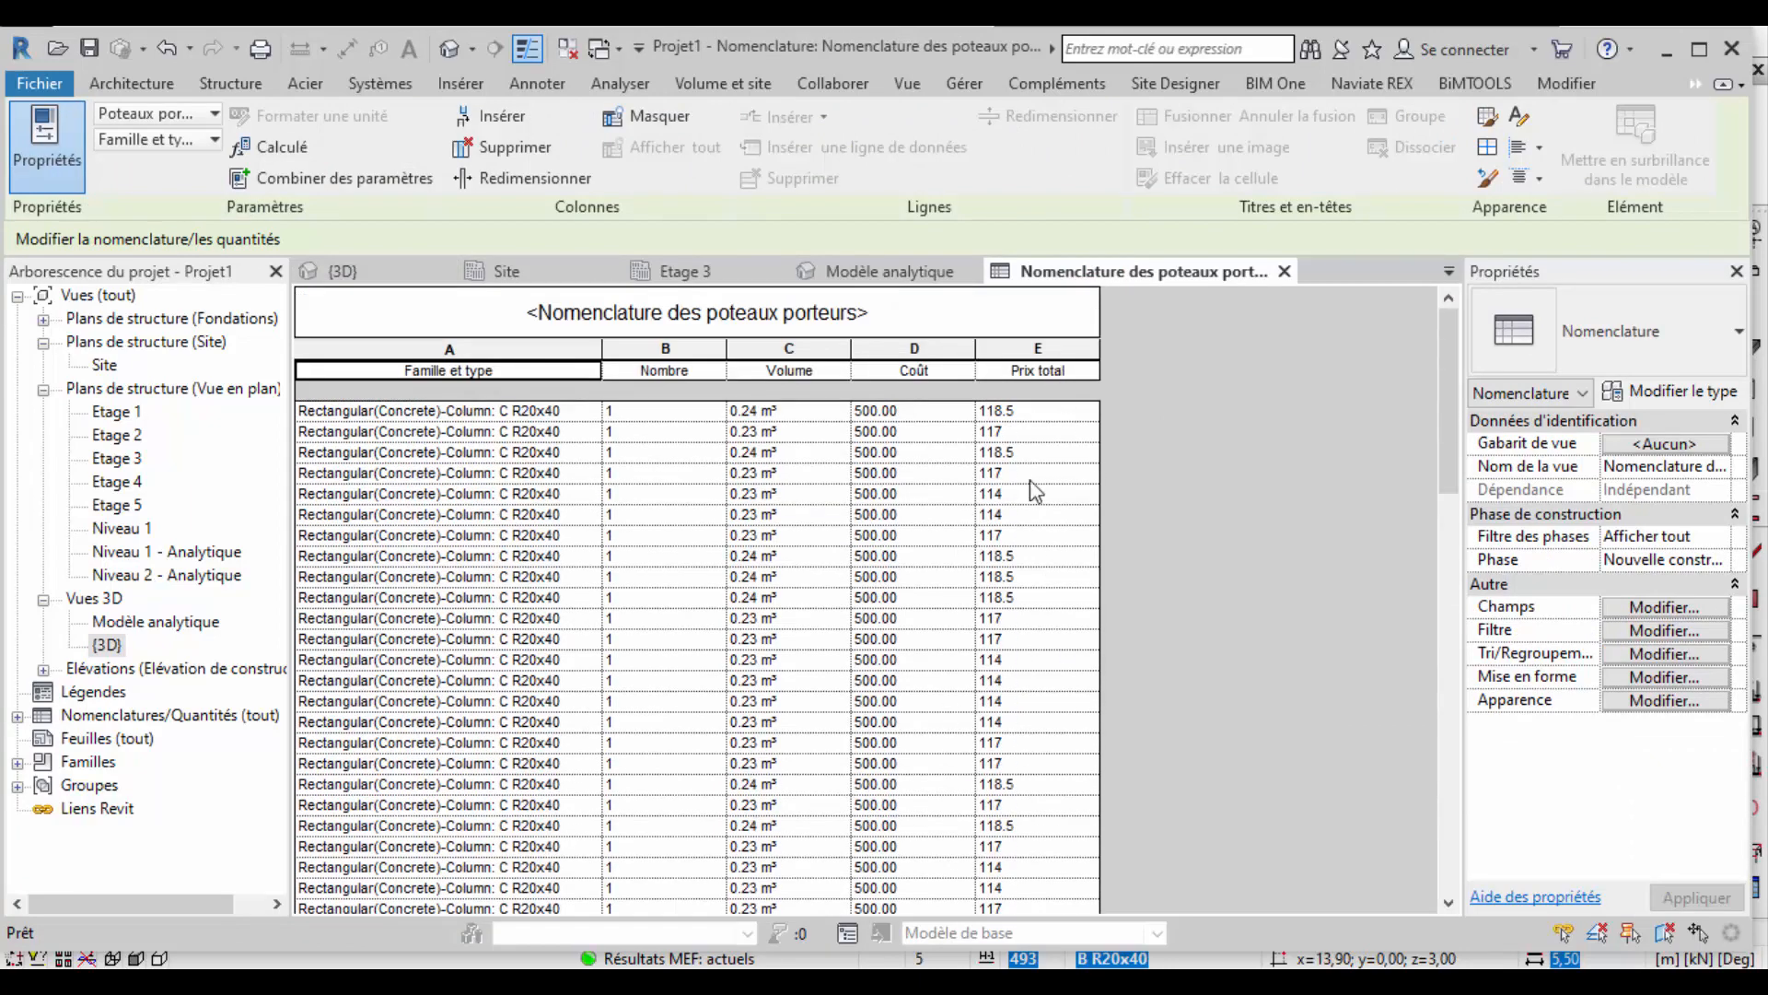
scroll(1061, 413, down, 5)
scroll(1061, 424, down, 5)
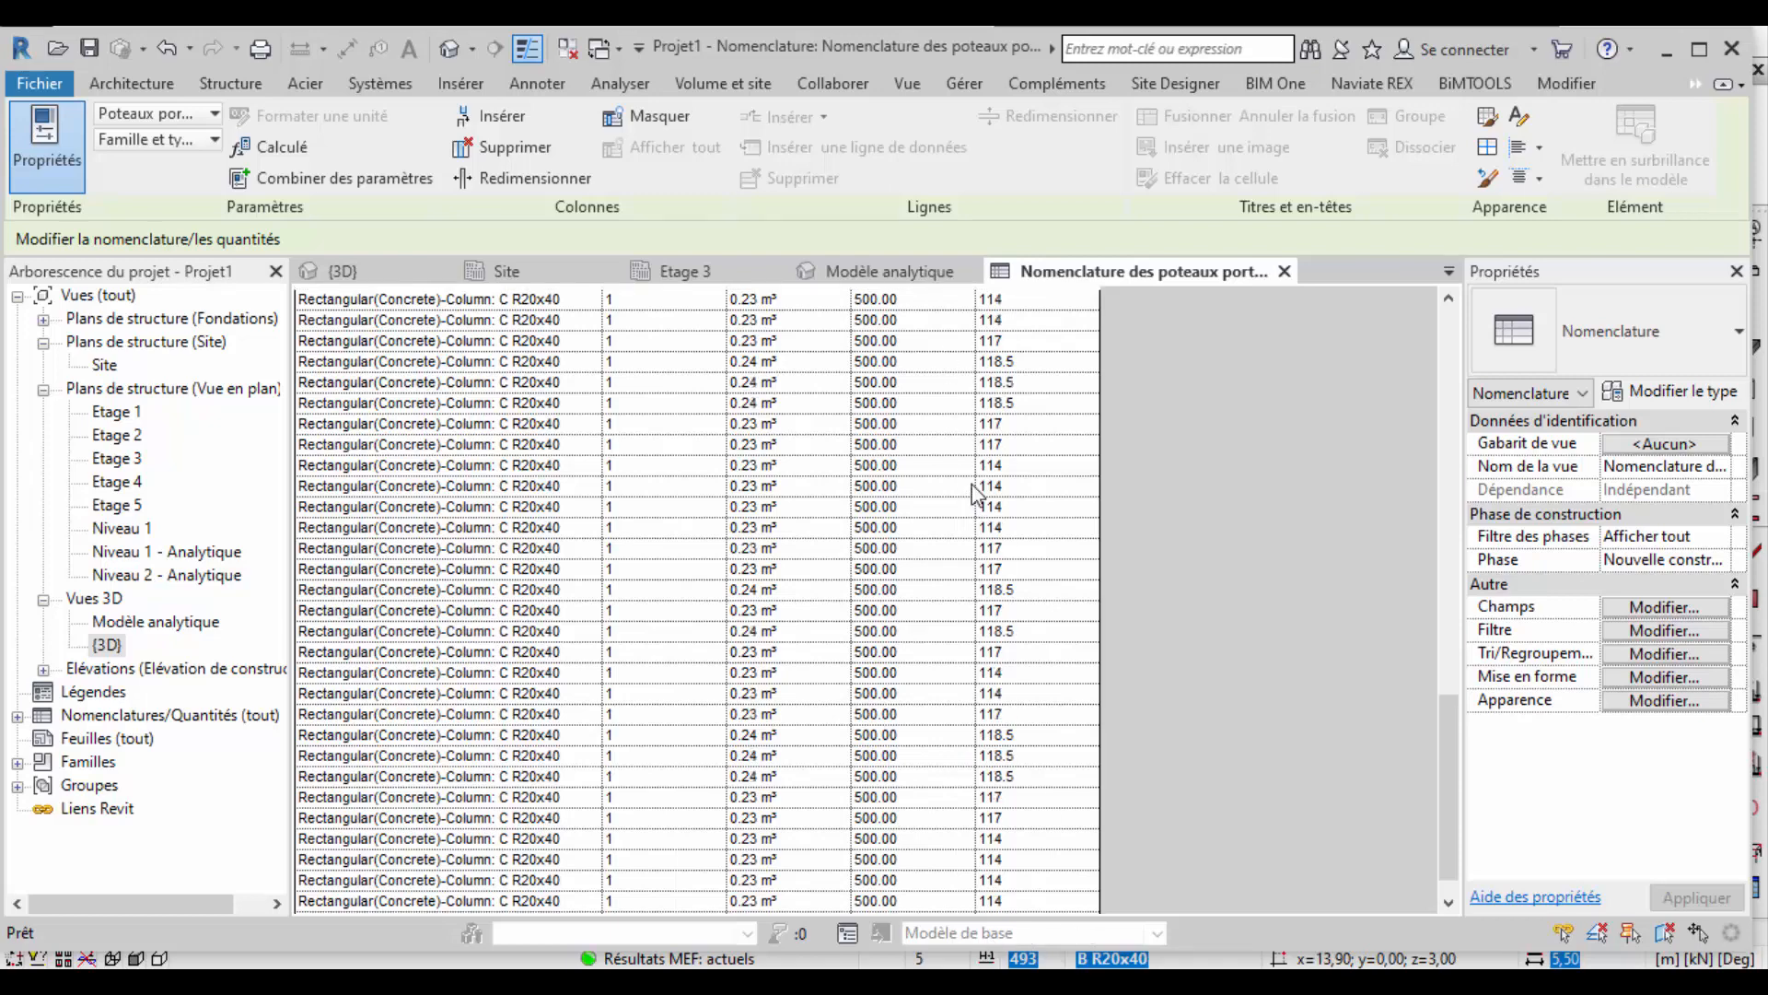
scroll(988, 471, up, 10)
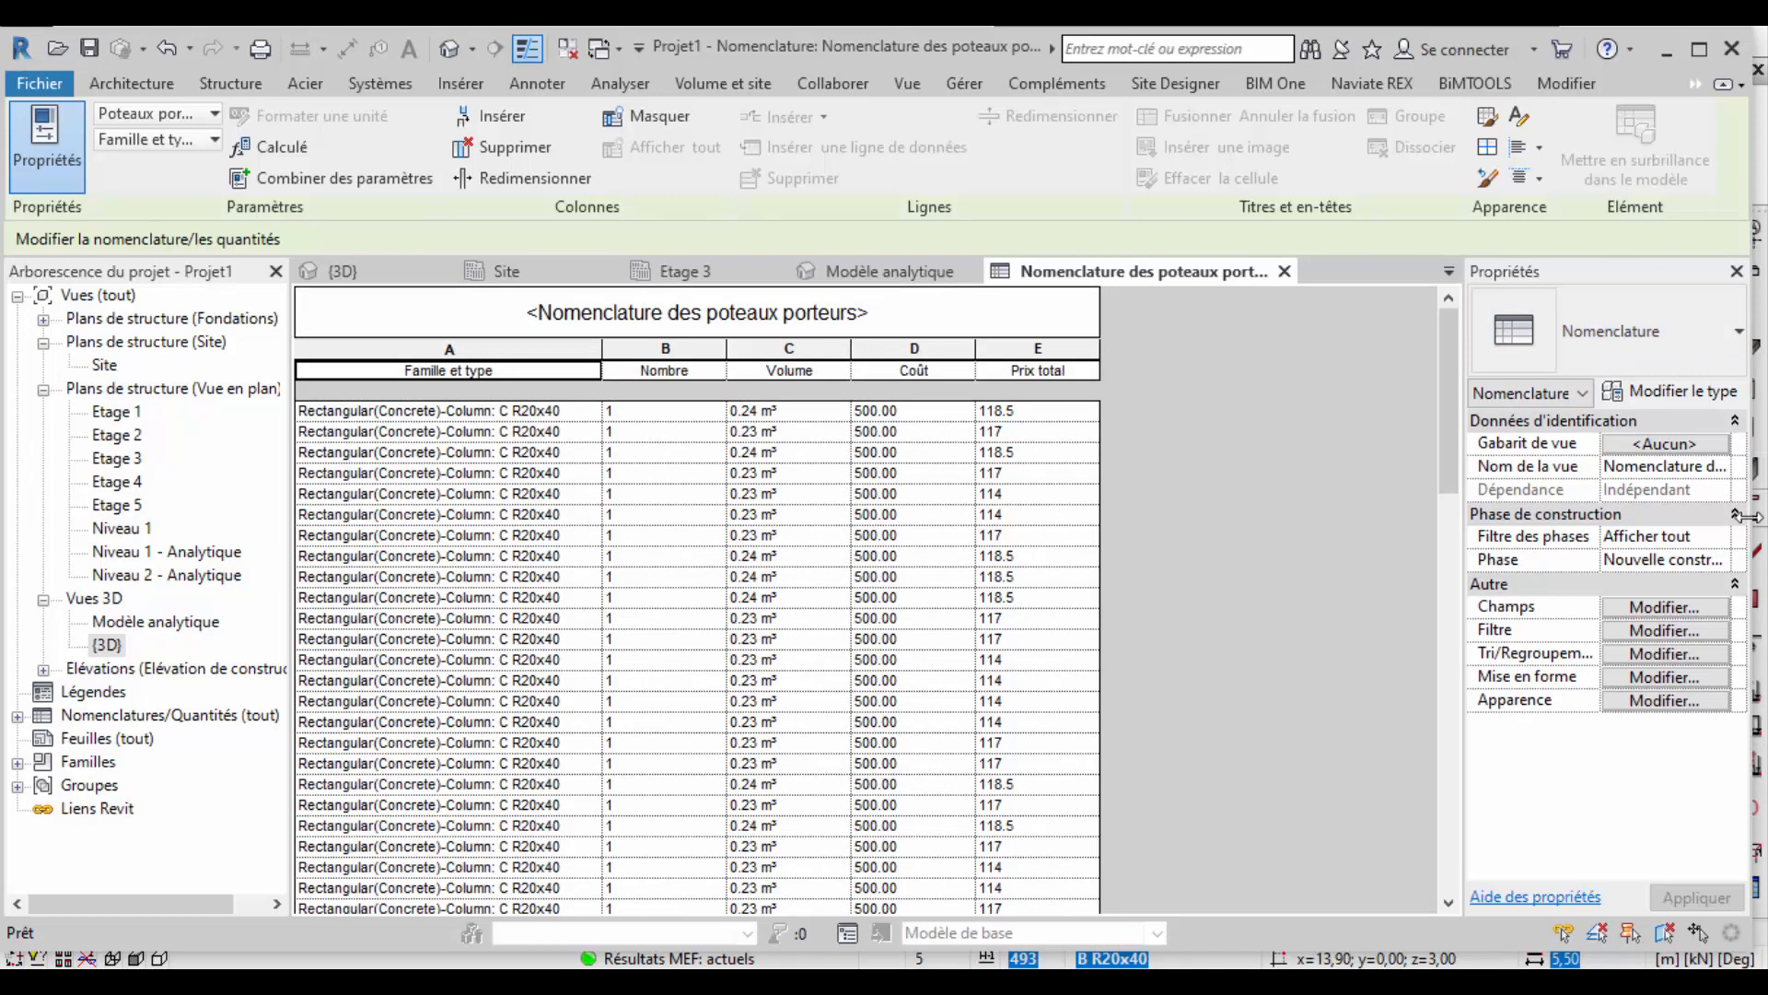
Enable grand totals for the schedule with the Titre et totaux option, keeping the title Total général.
click(1665, 630)
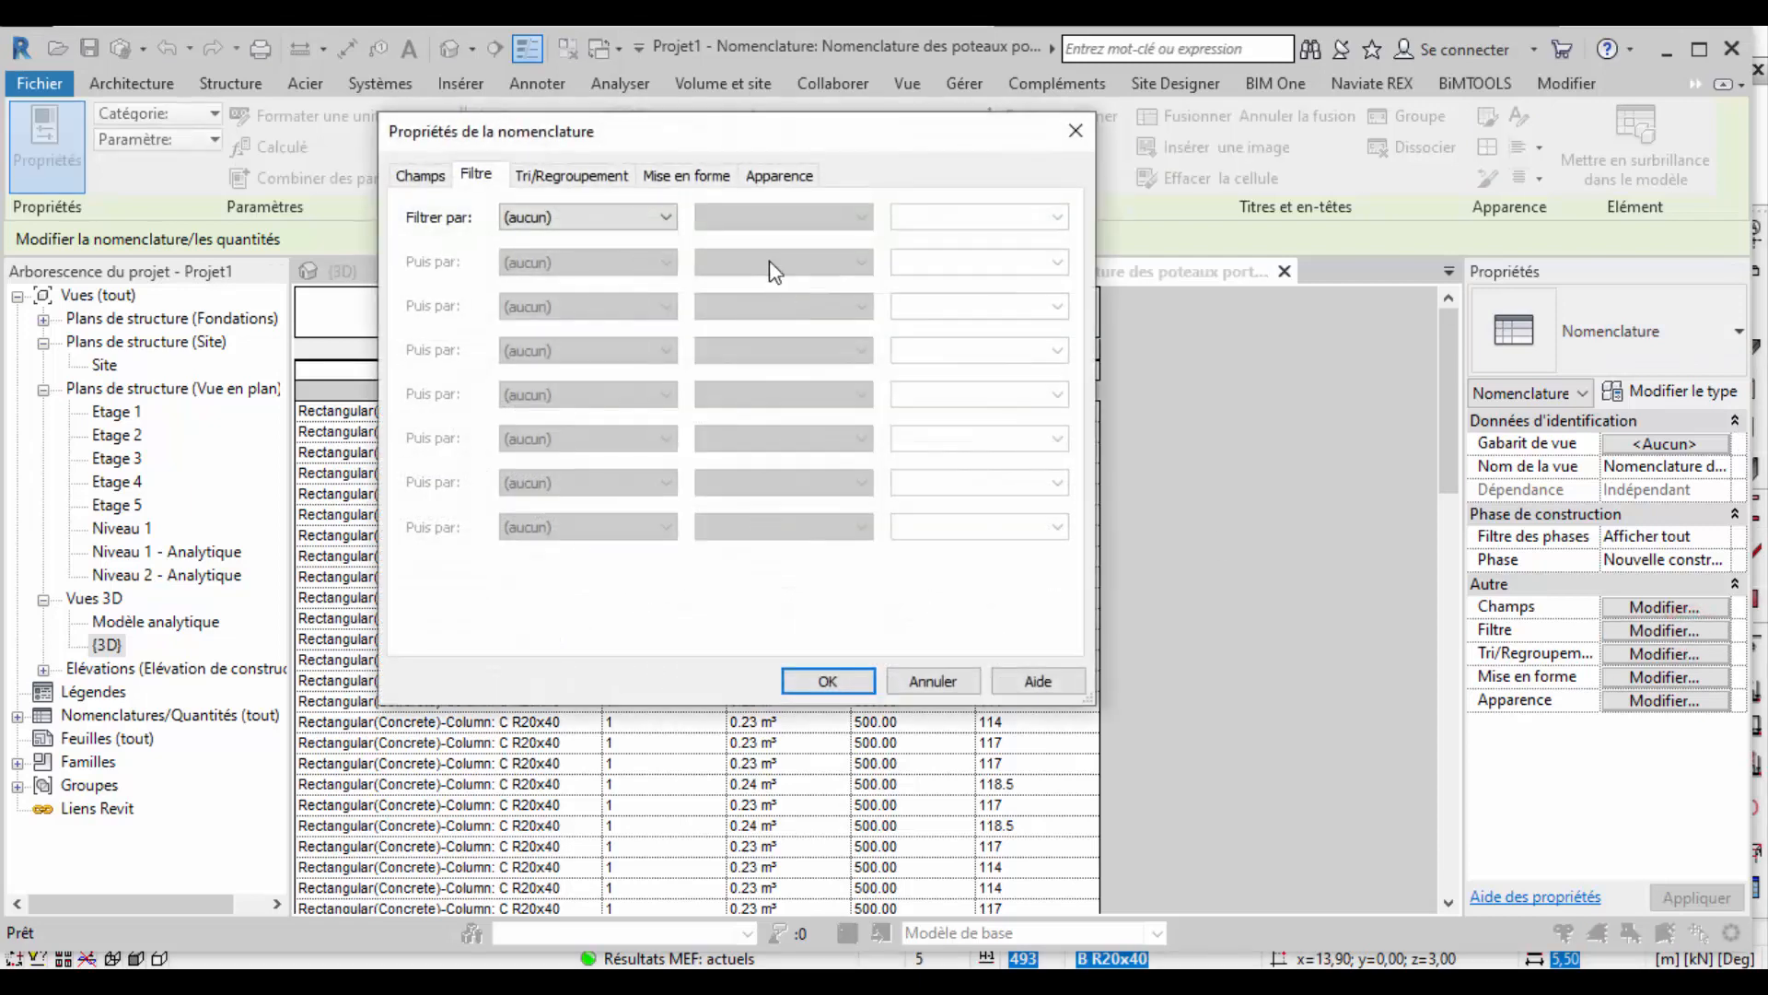
click(572, 175)
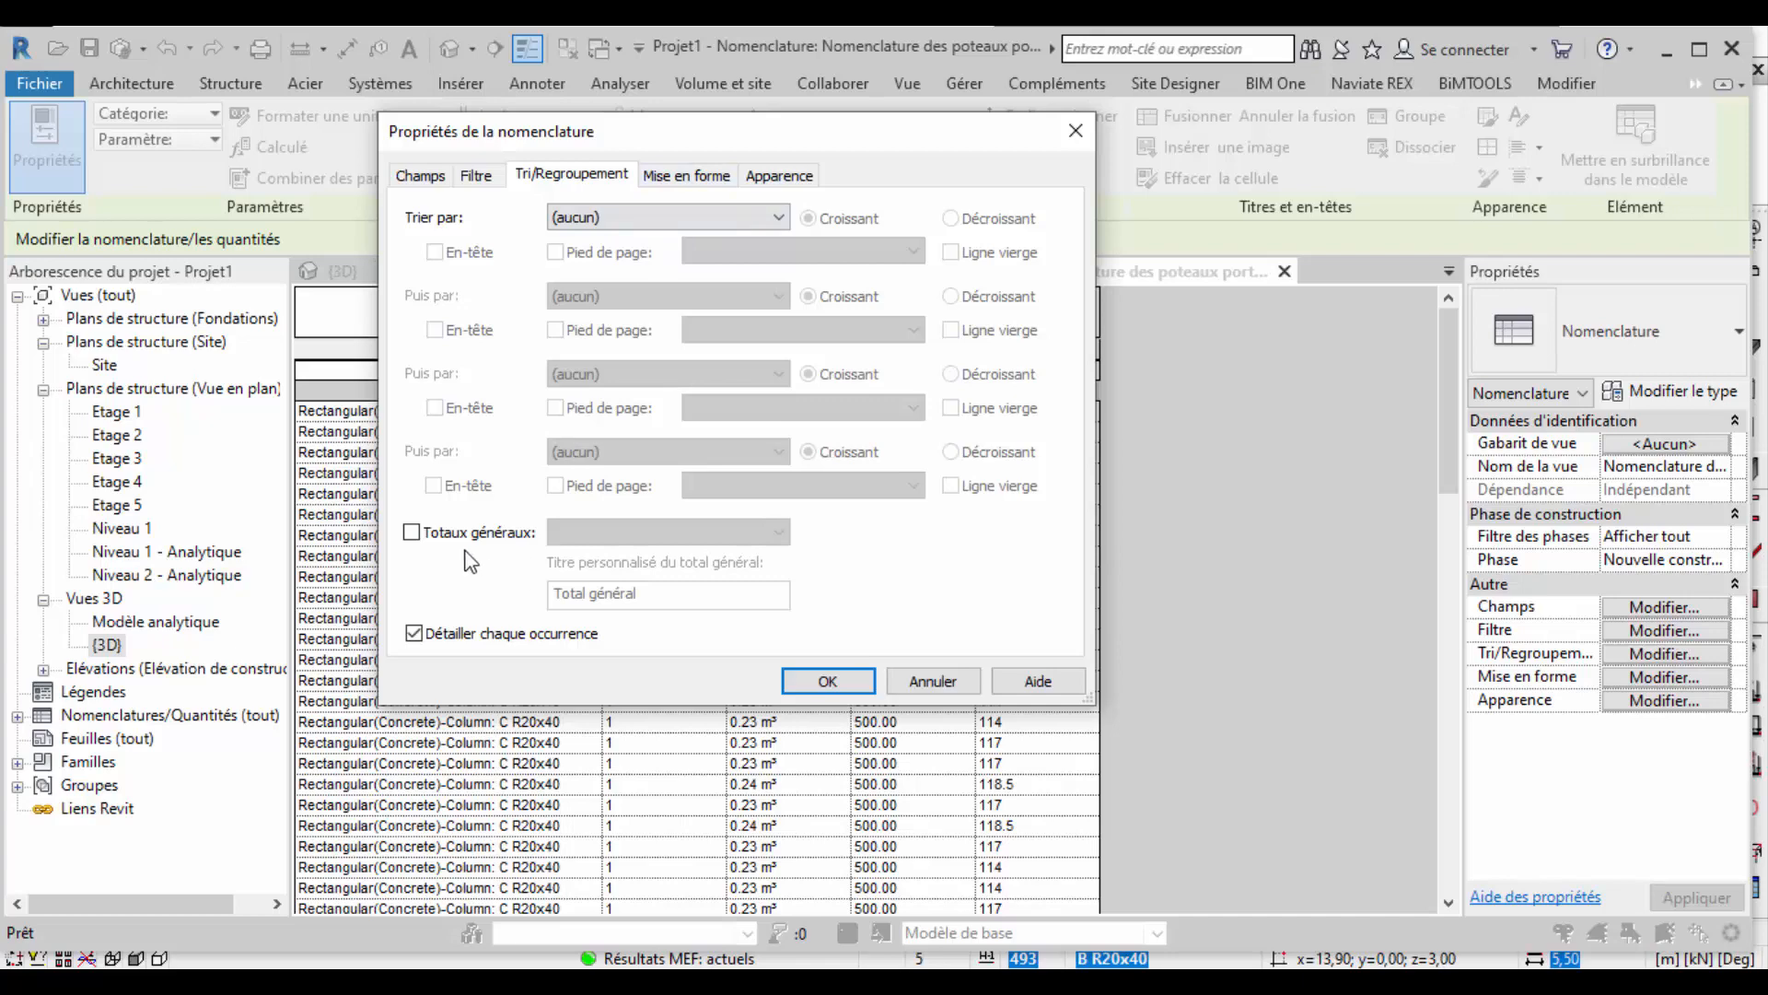
click(439, 533)
click(606, 534)
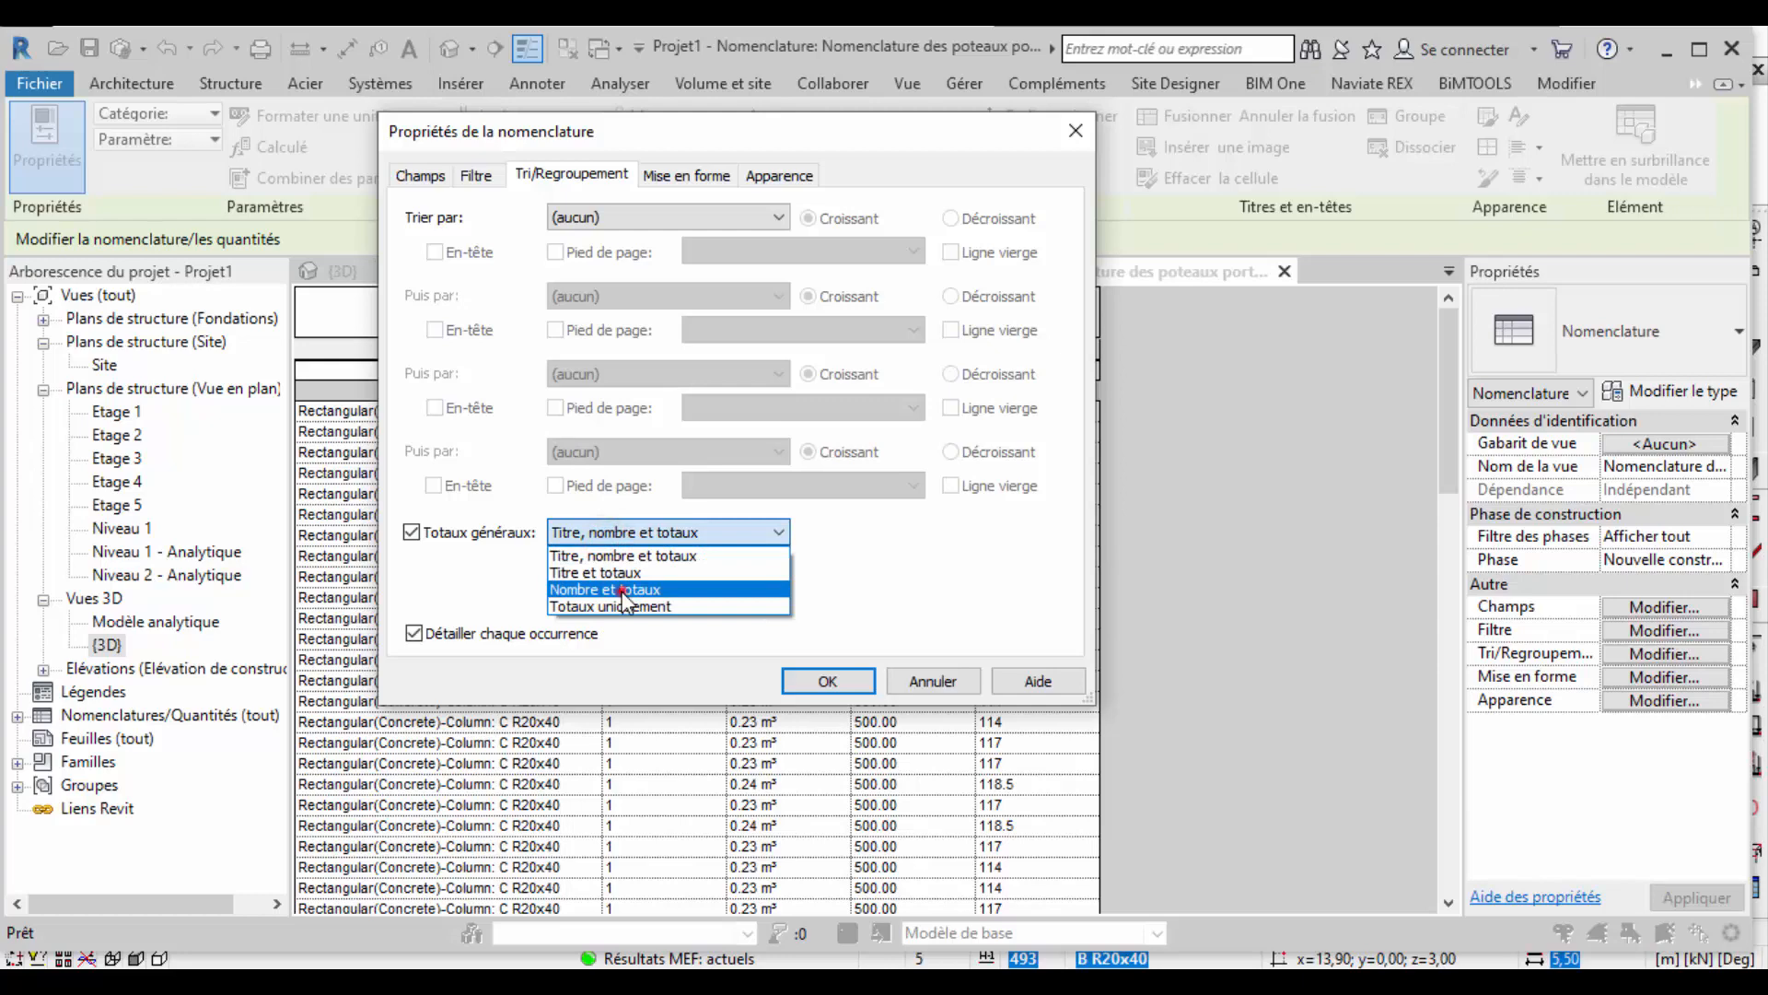
click(626, 591)
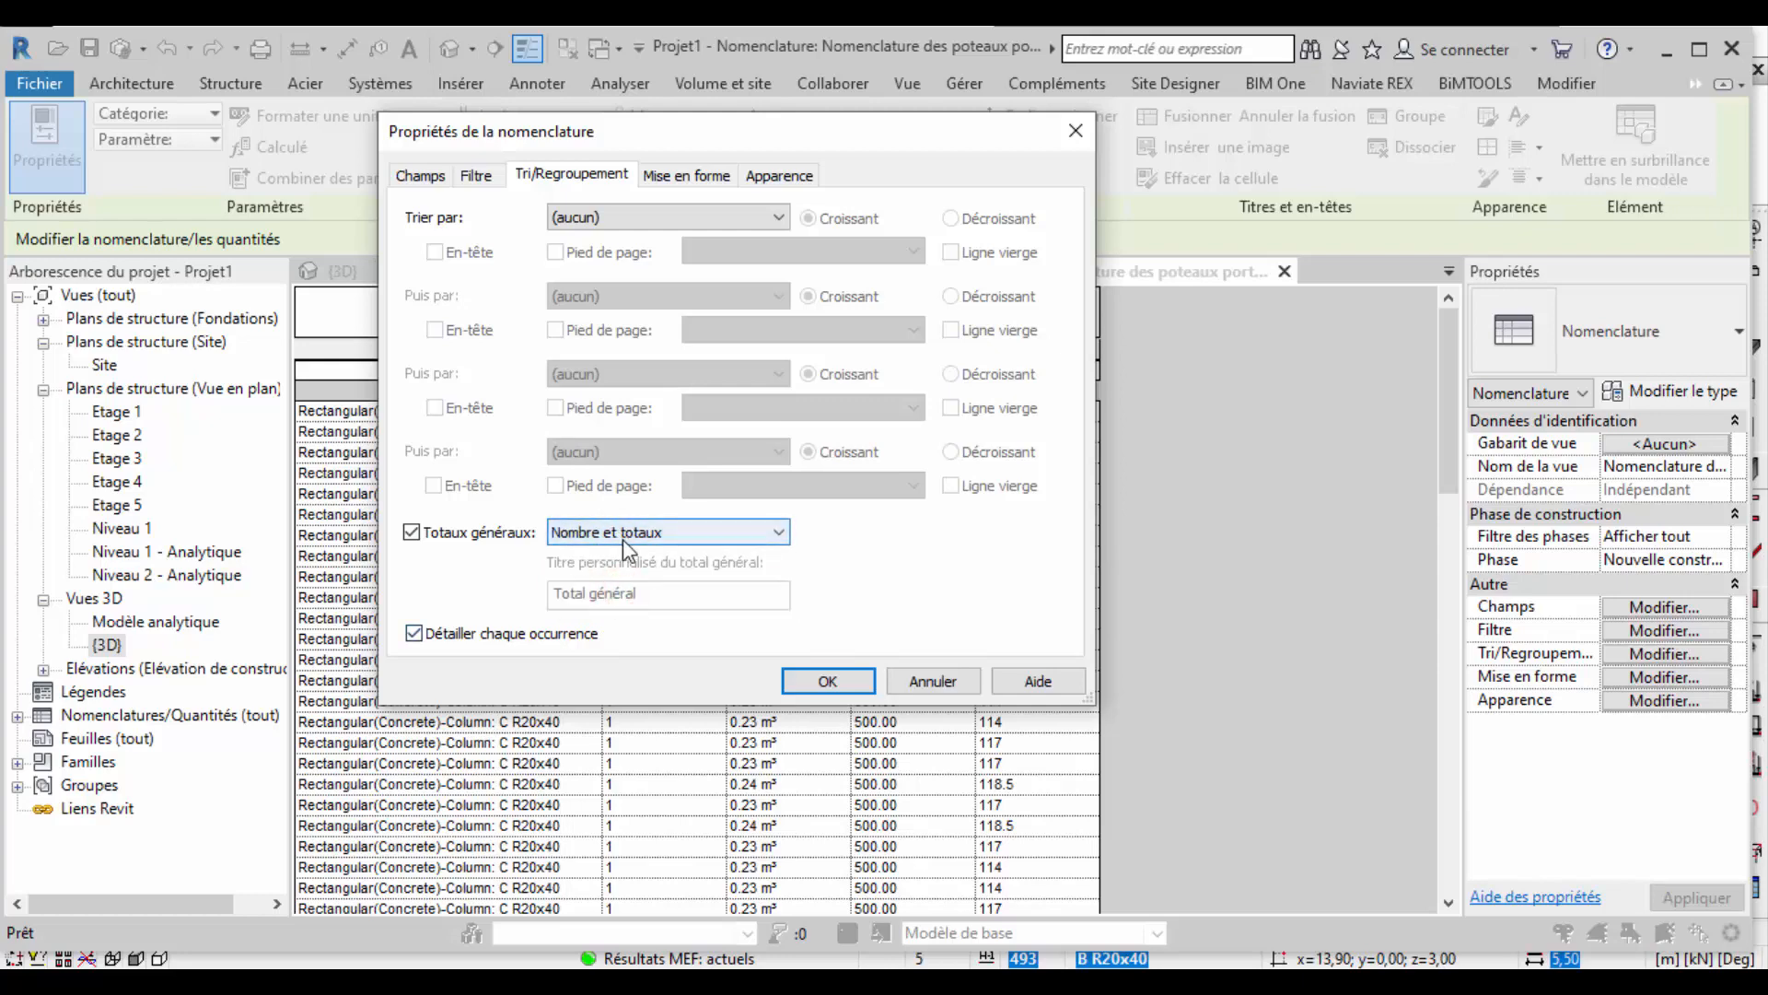
click(654, 533)
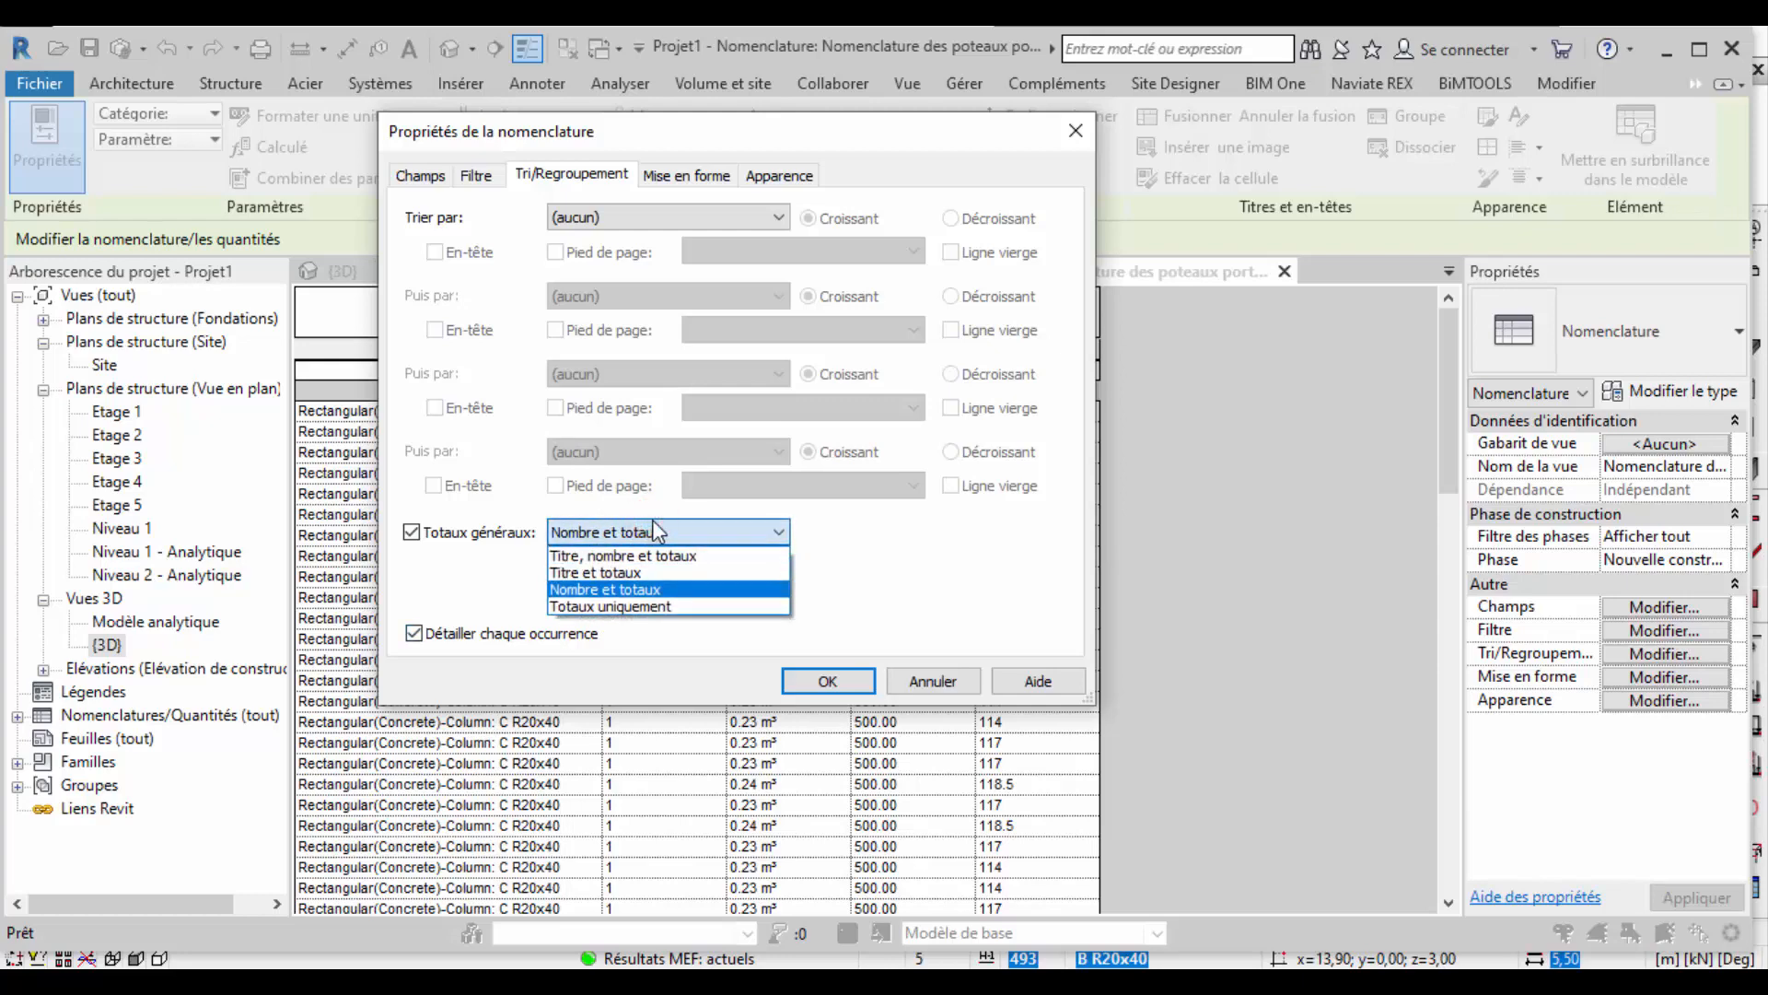
click(644, 572)
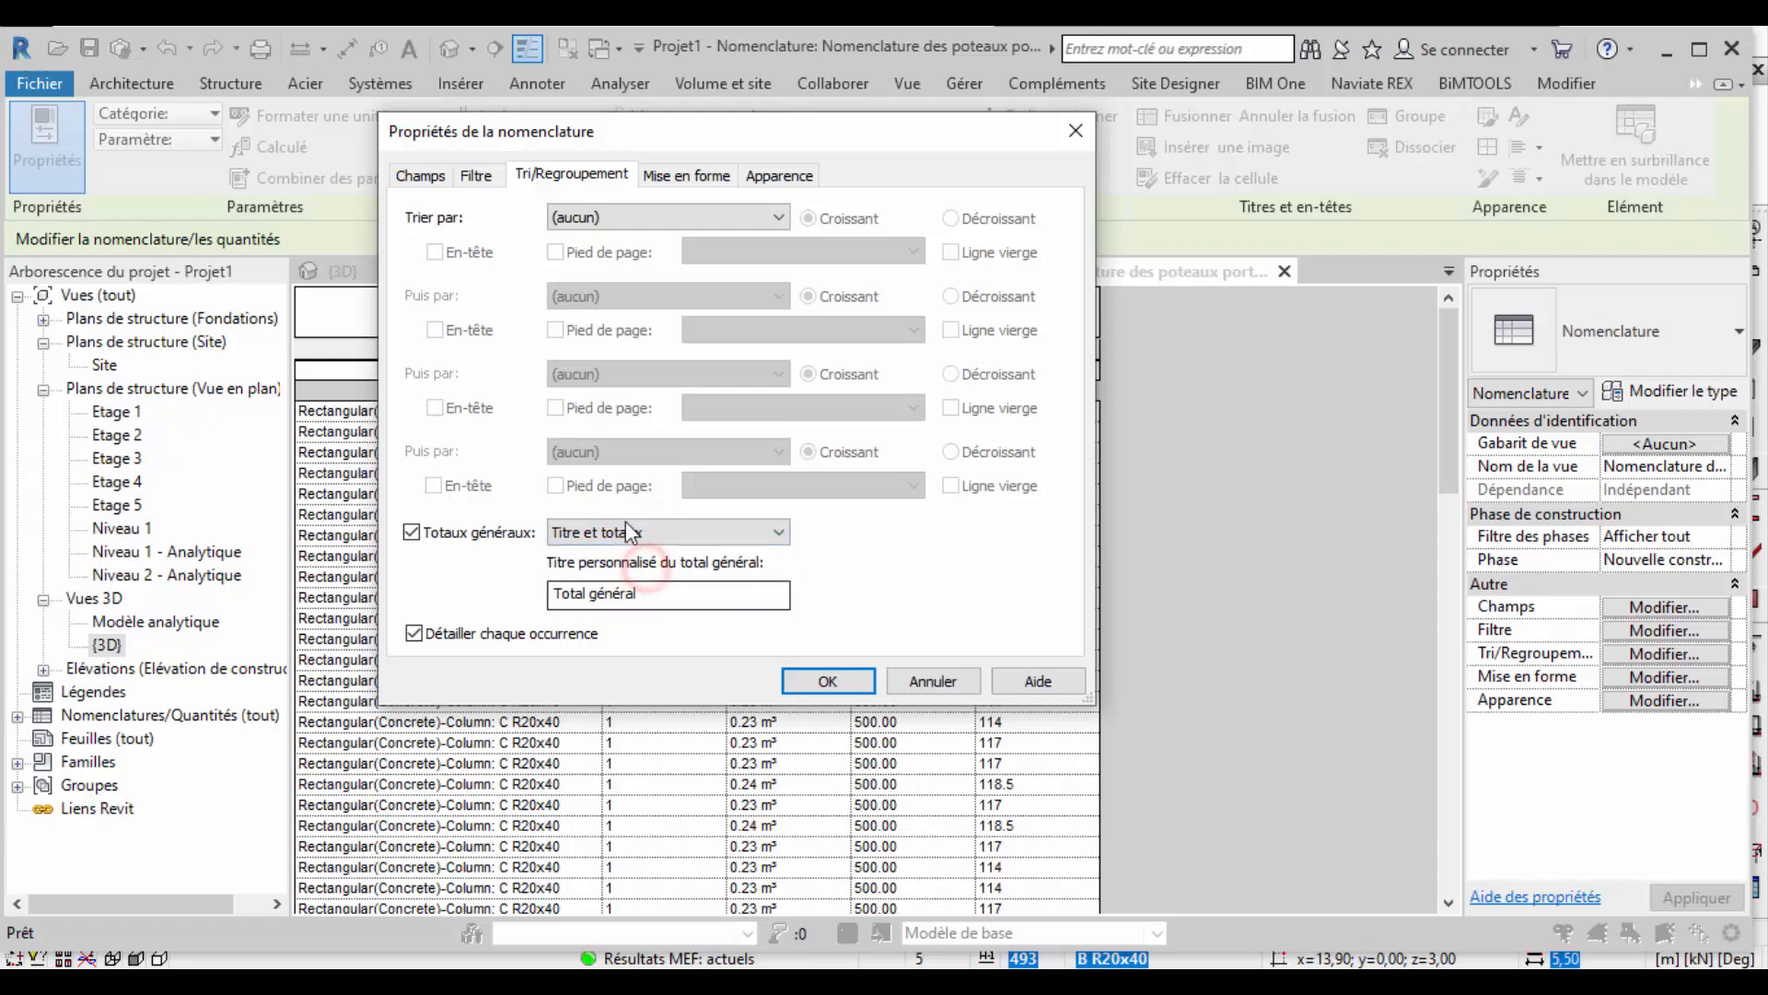
click(611, 598)
drag(673, 590, 355, 589)
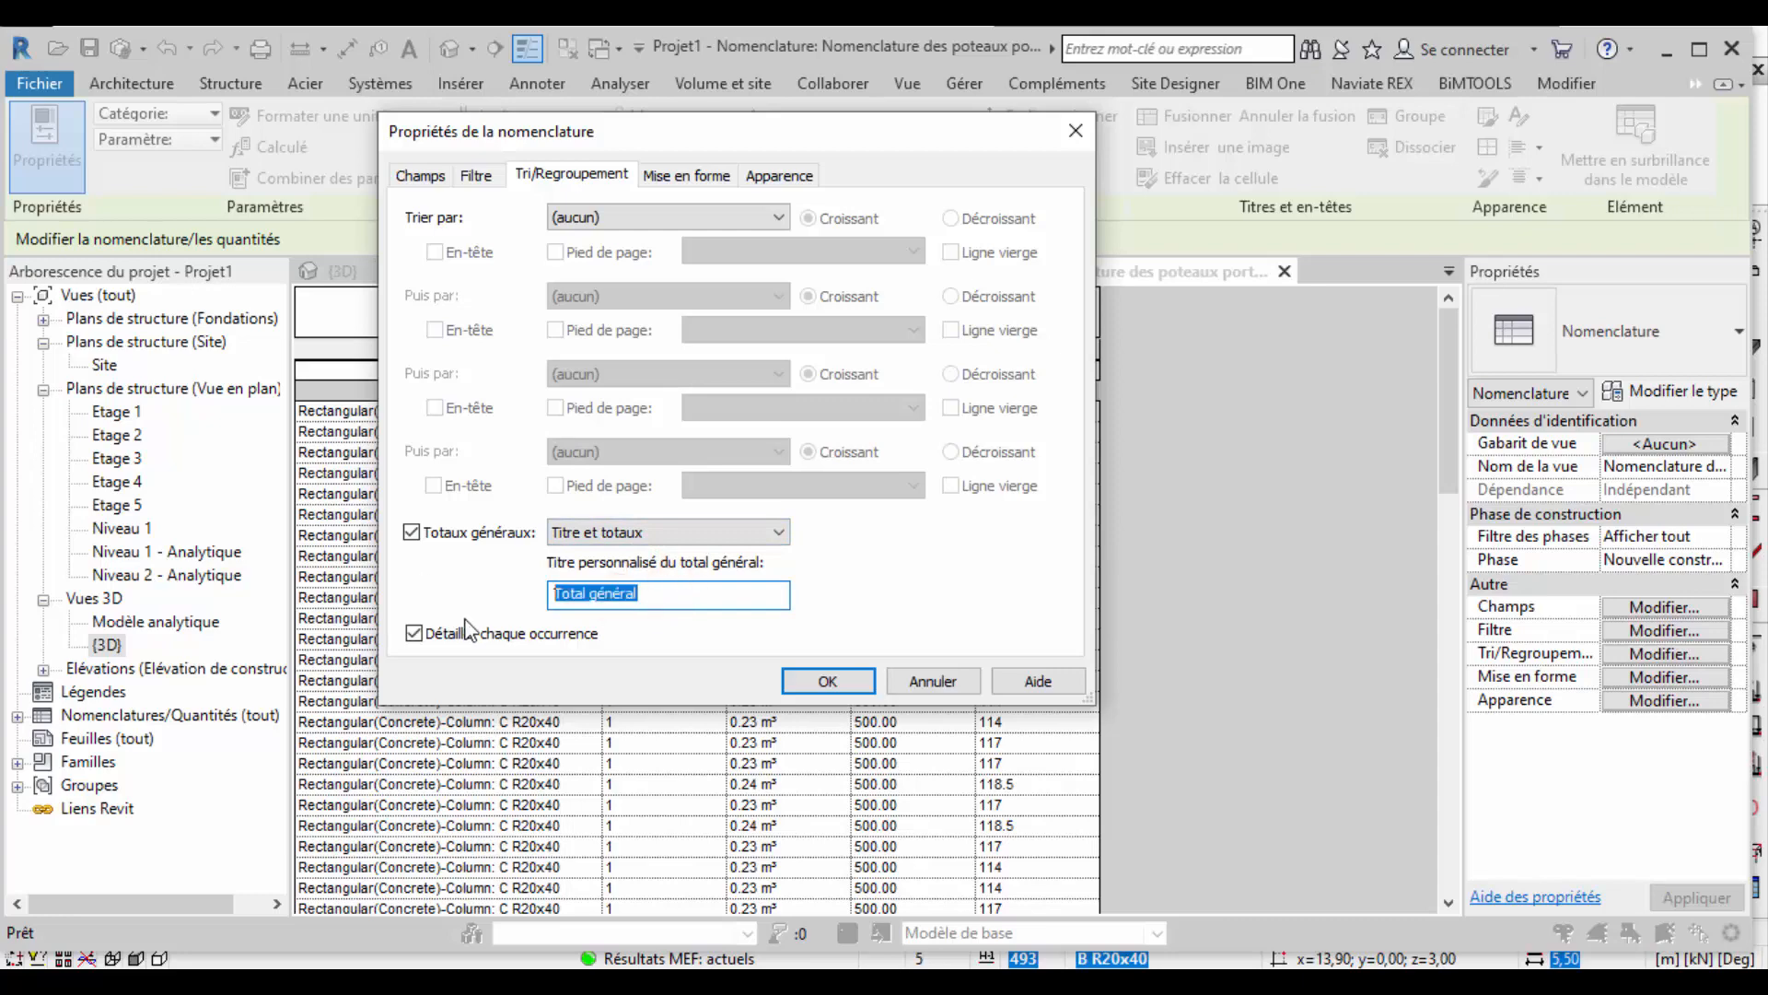
click(705, 597)
drag(695, 123, 572, 131)
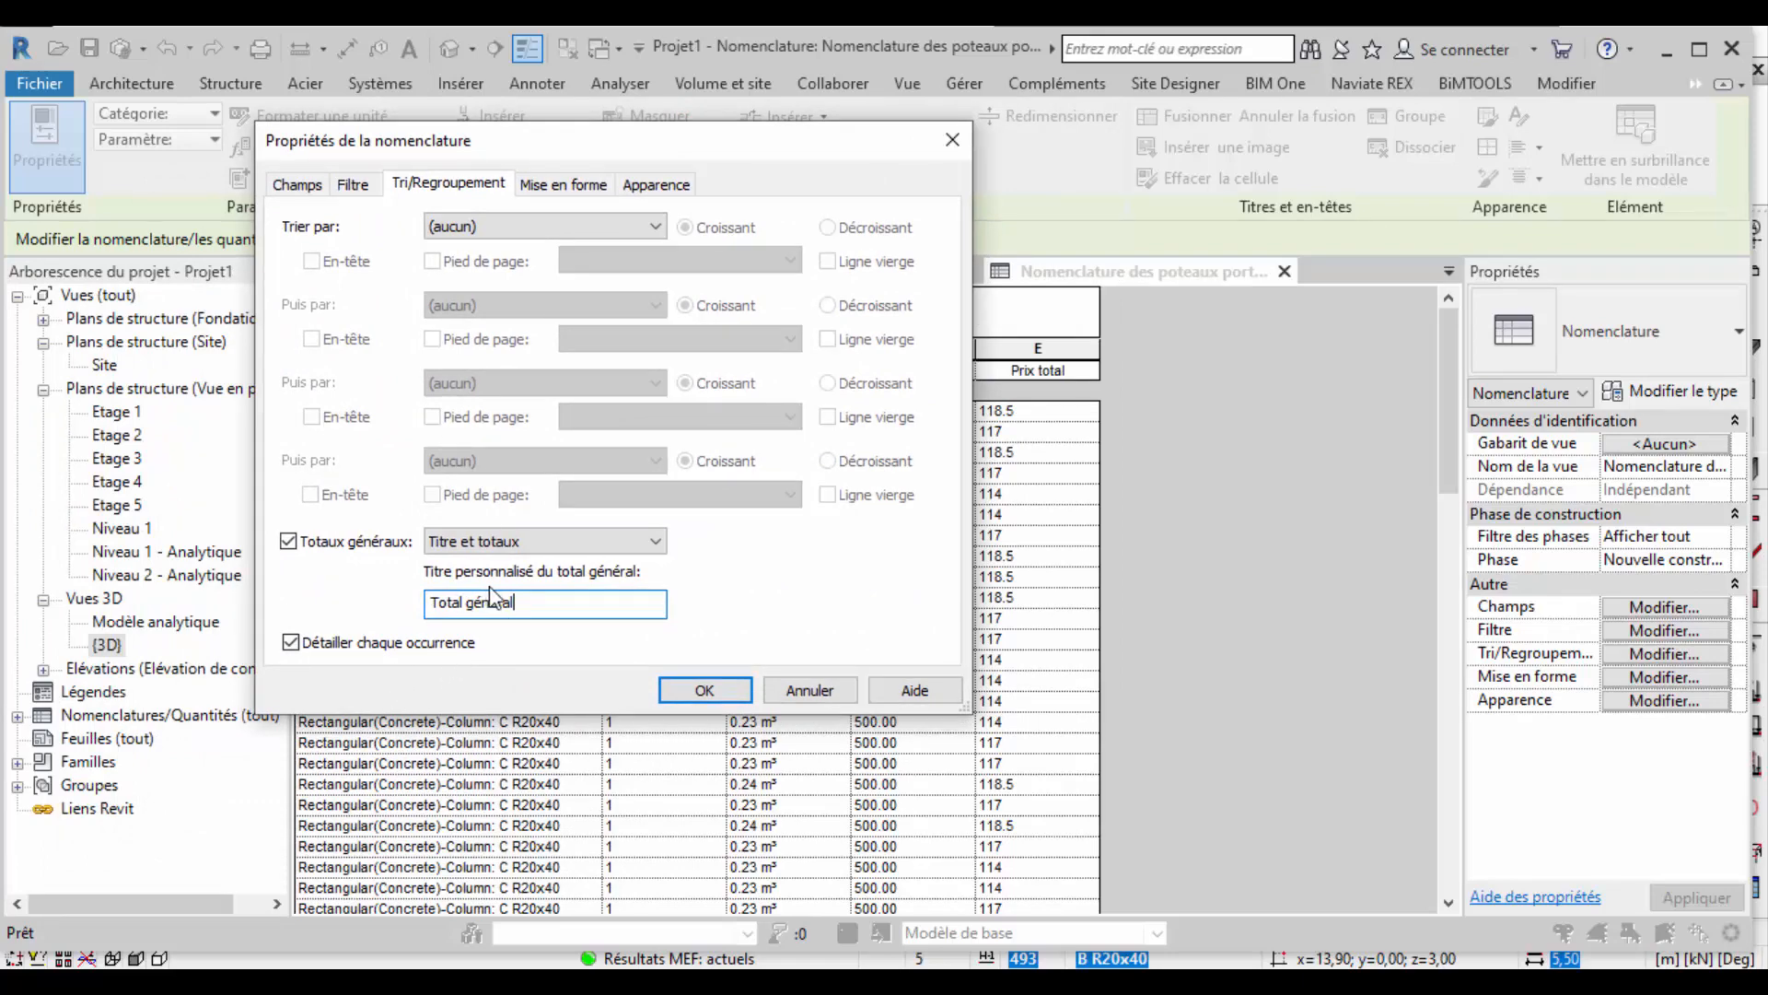
Set the Prix total field's formatting to Calculer les totaux.
click(582, 185)
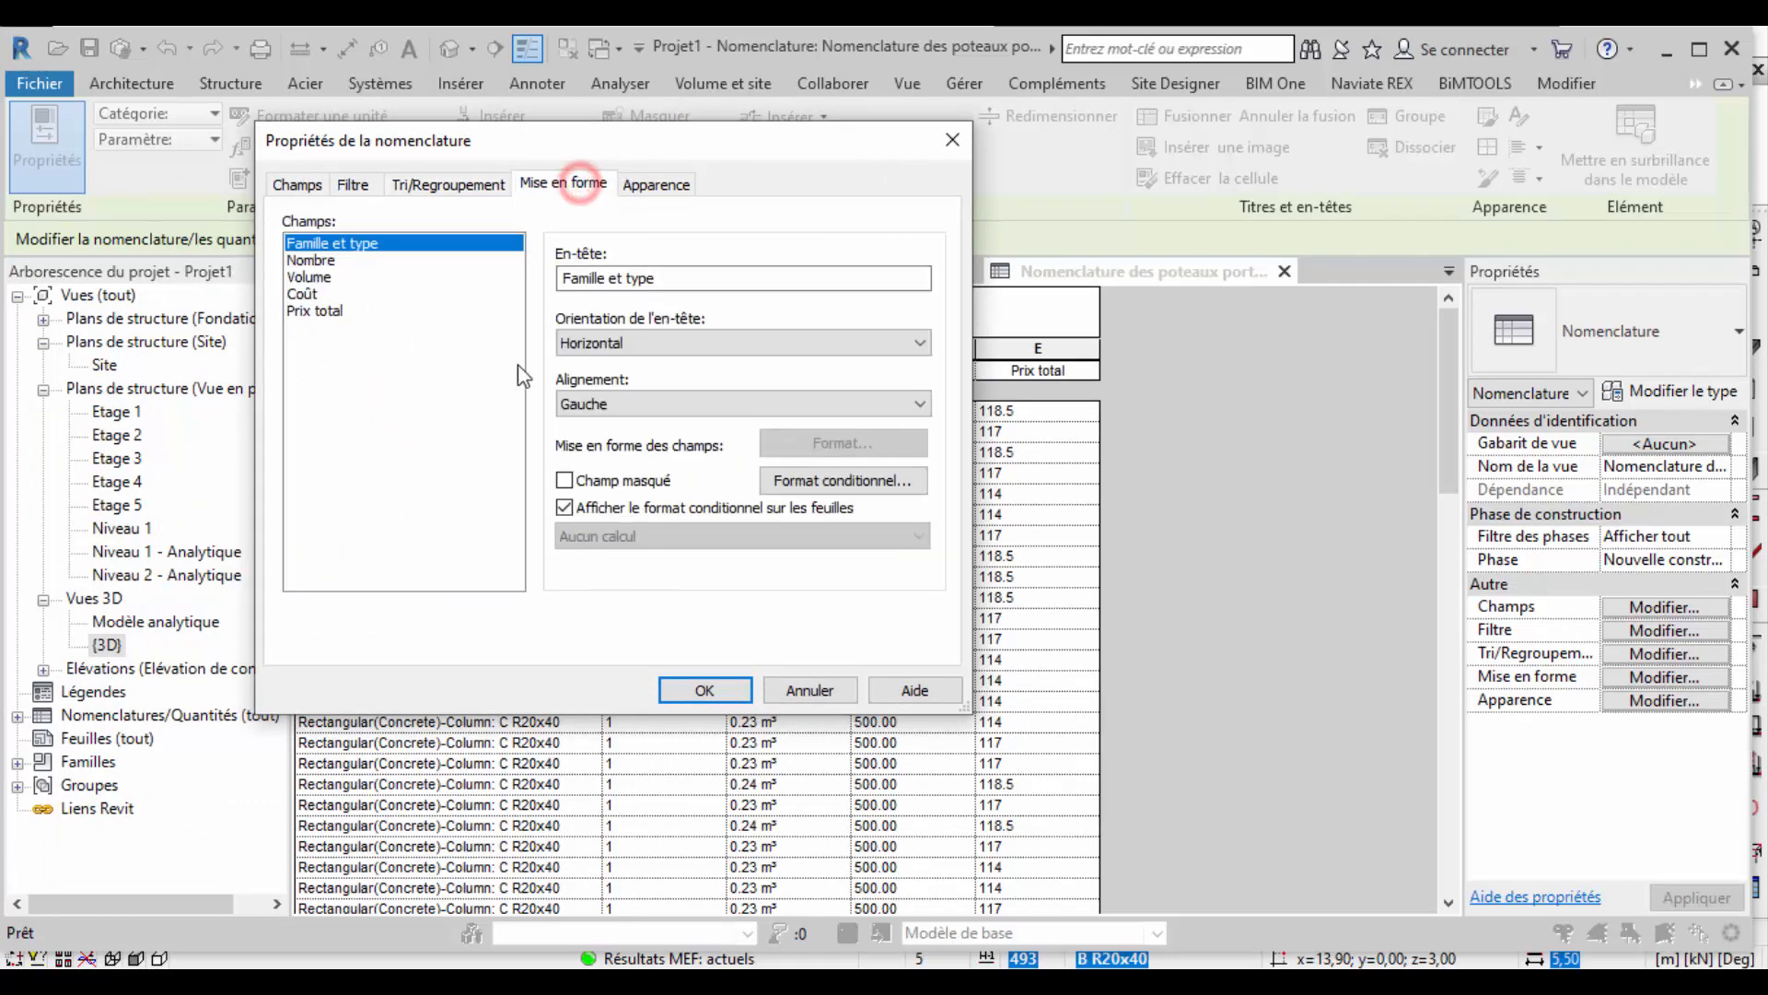
click(451, 184)
click(564, 182)
click(317, 311)
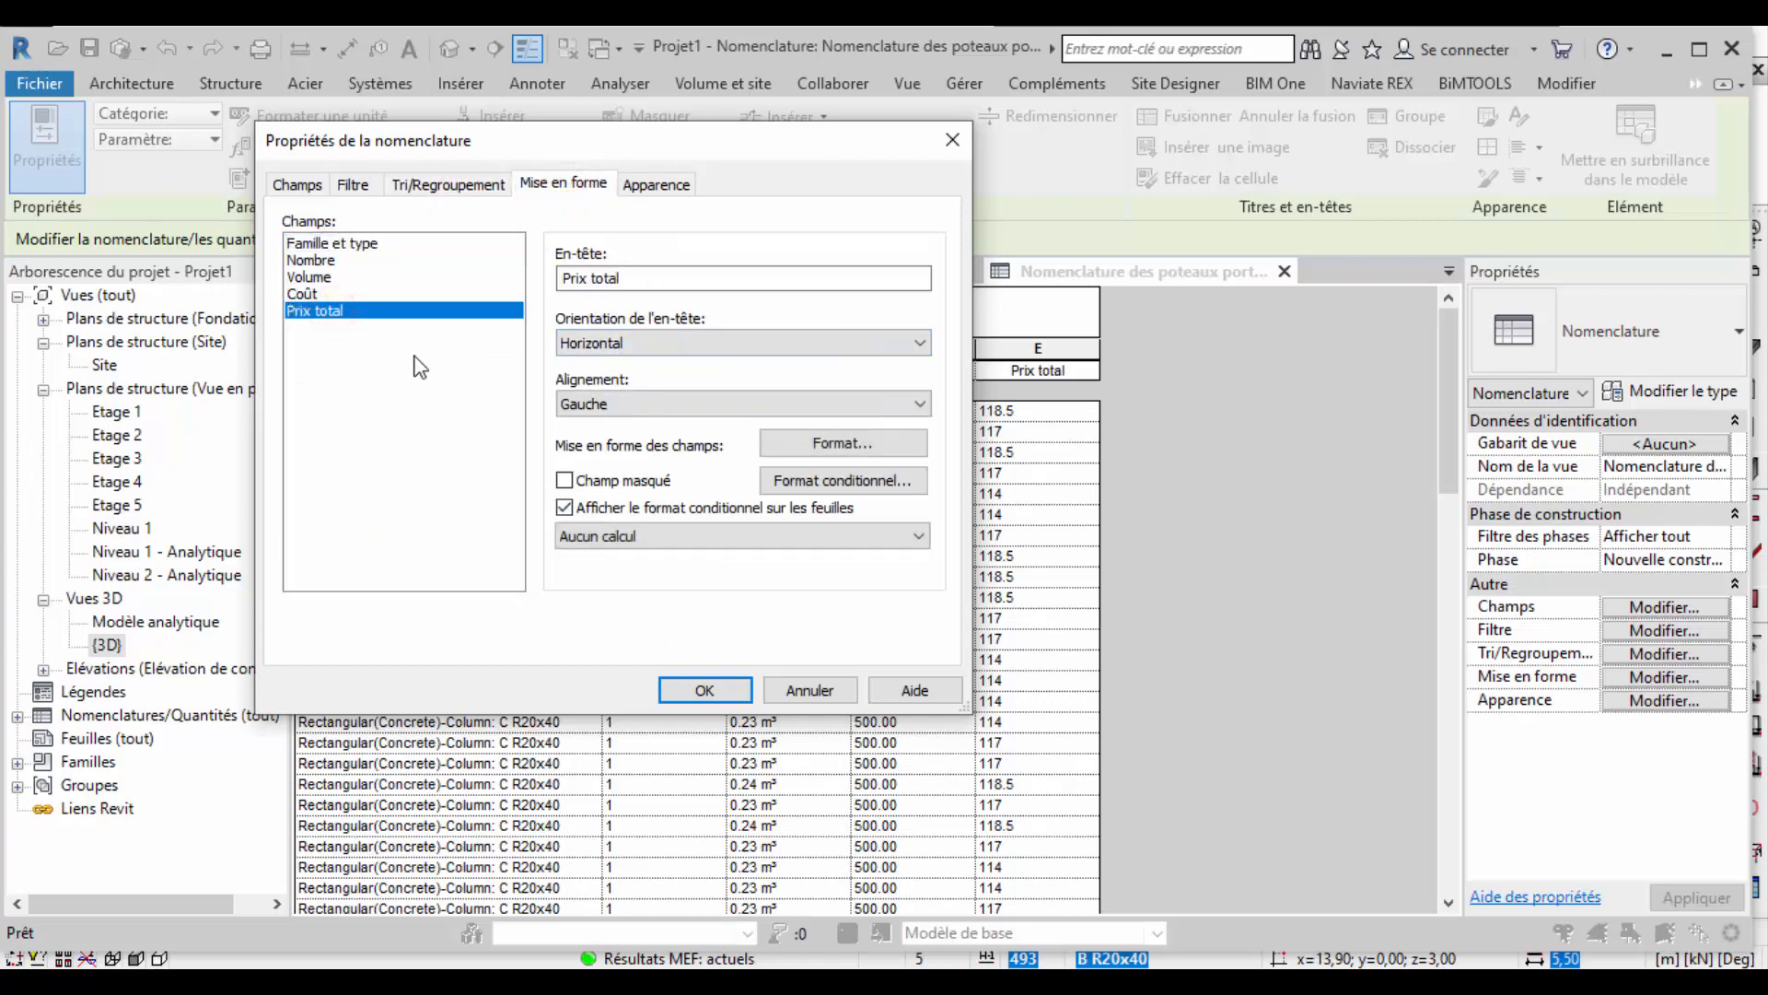
click(636, 536)
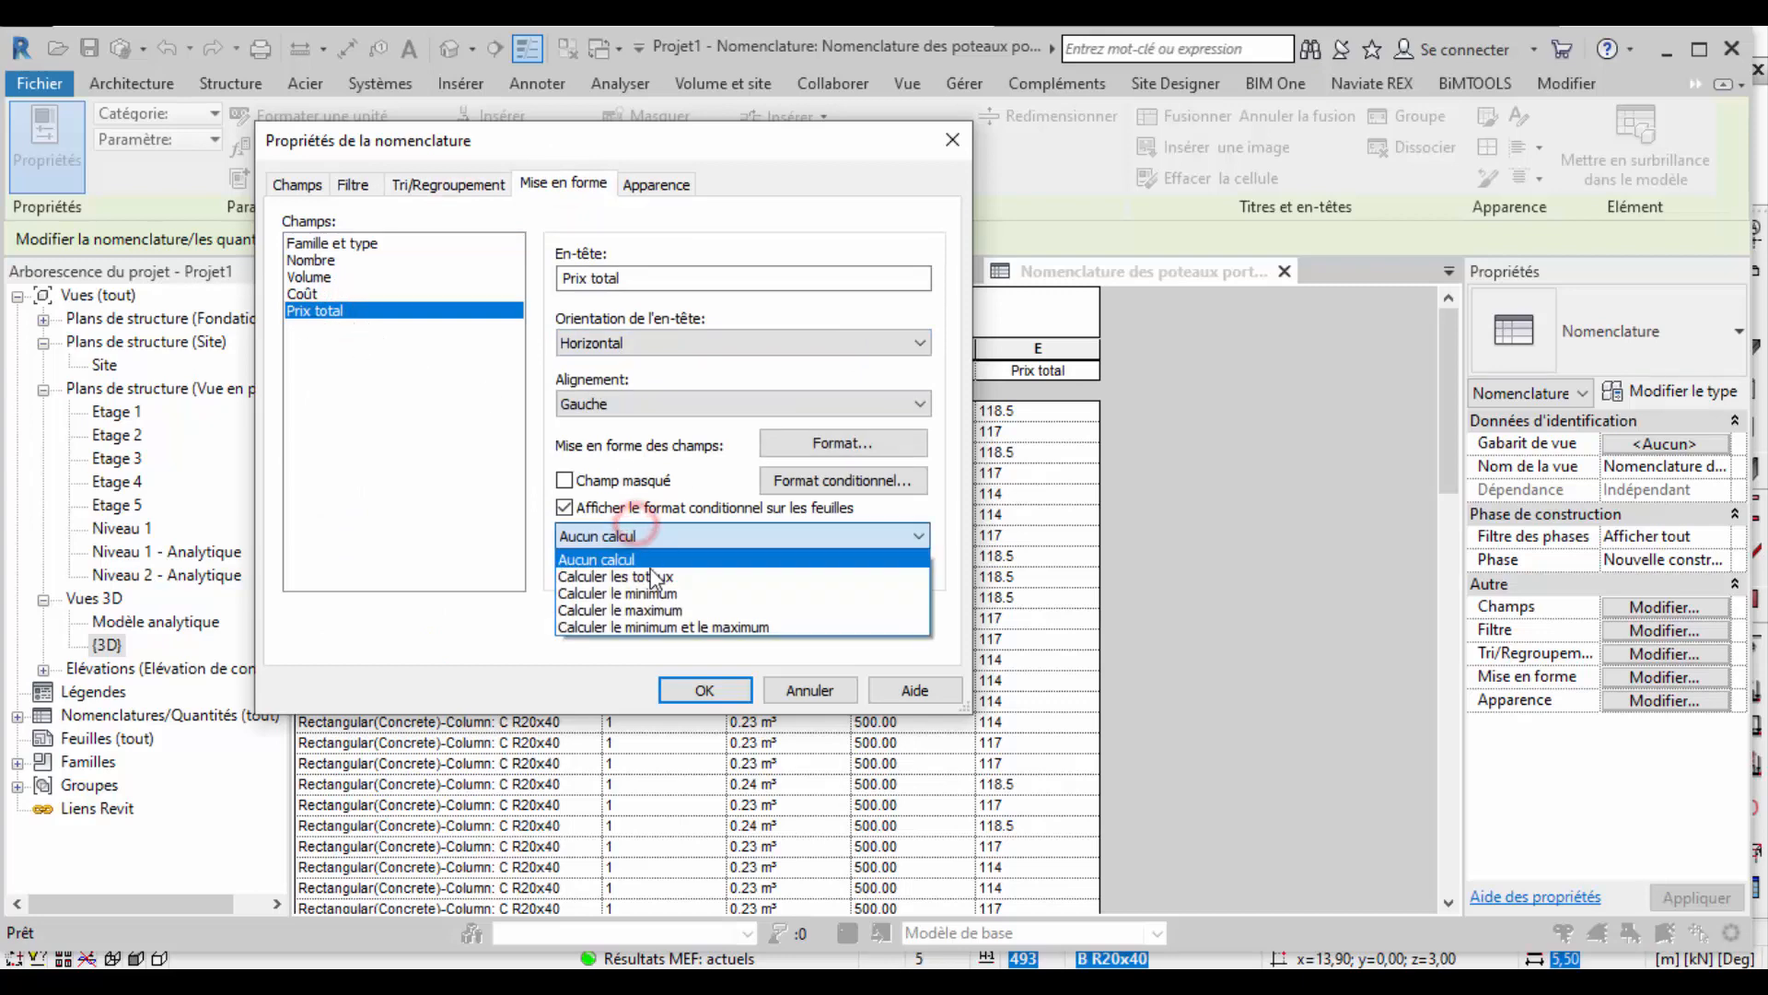
click(627, 576)
click(644, 536)
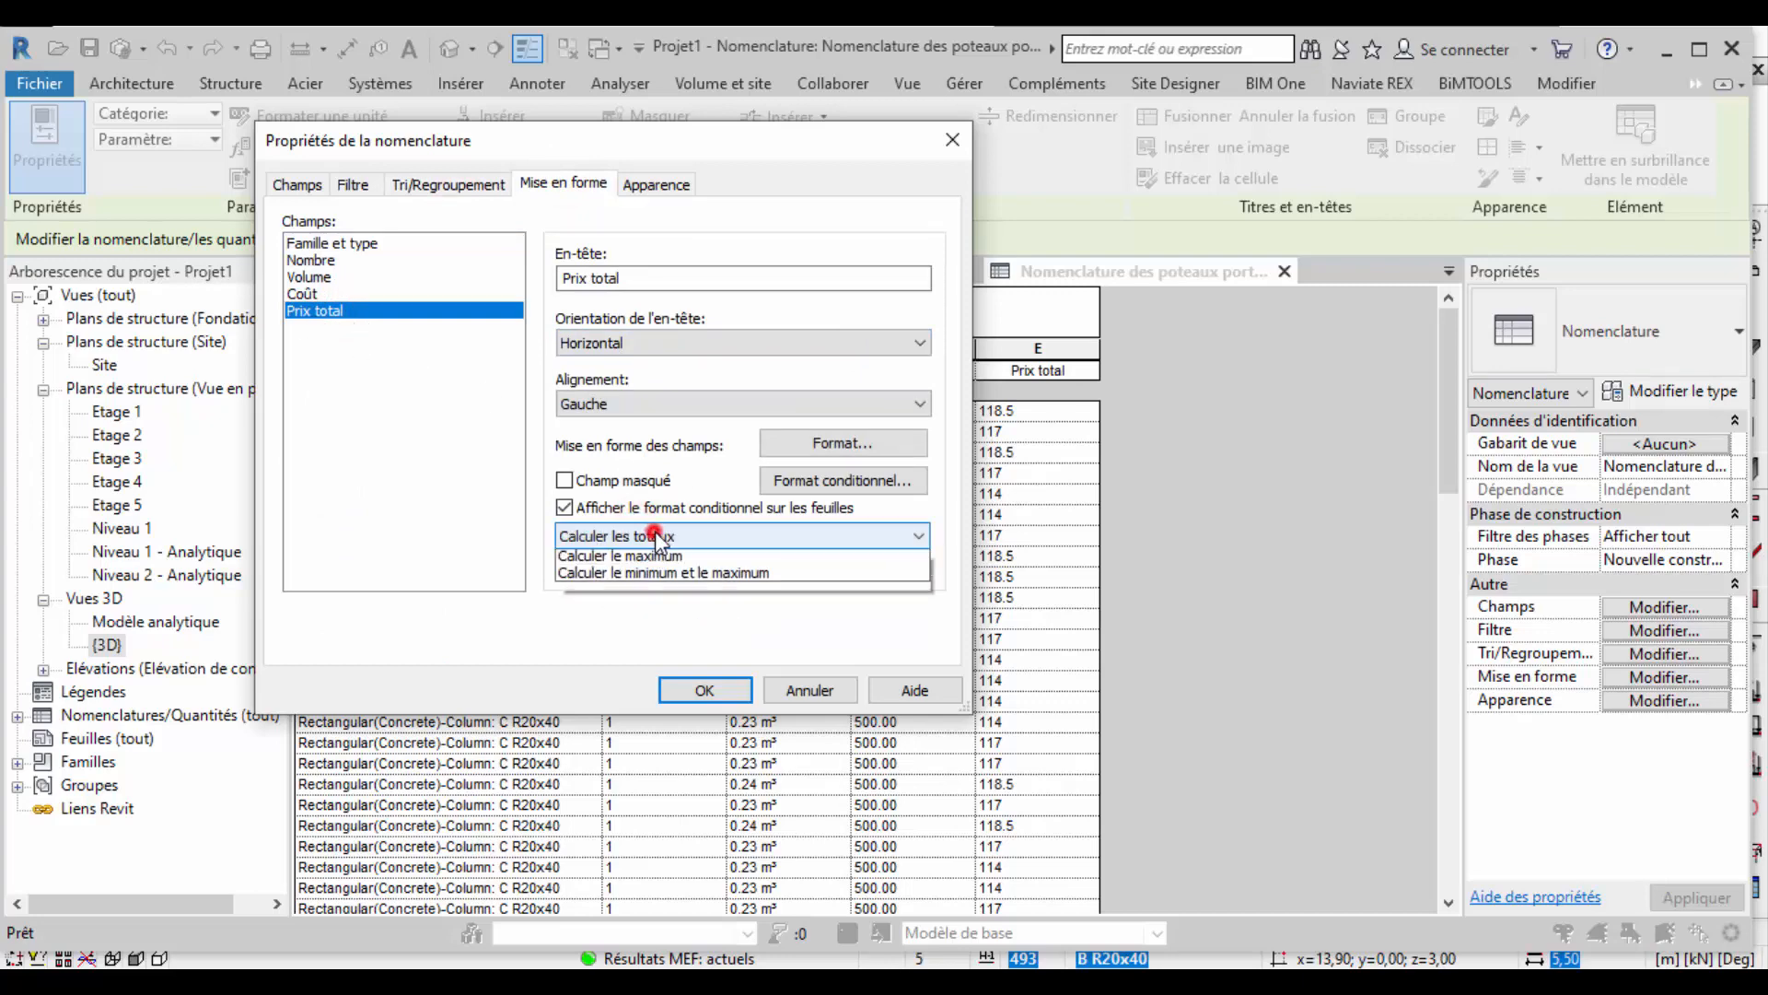
click(680, 578)
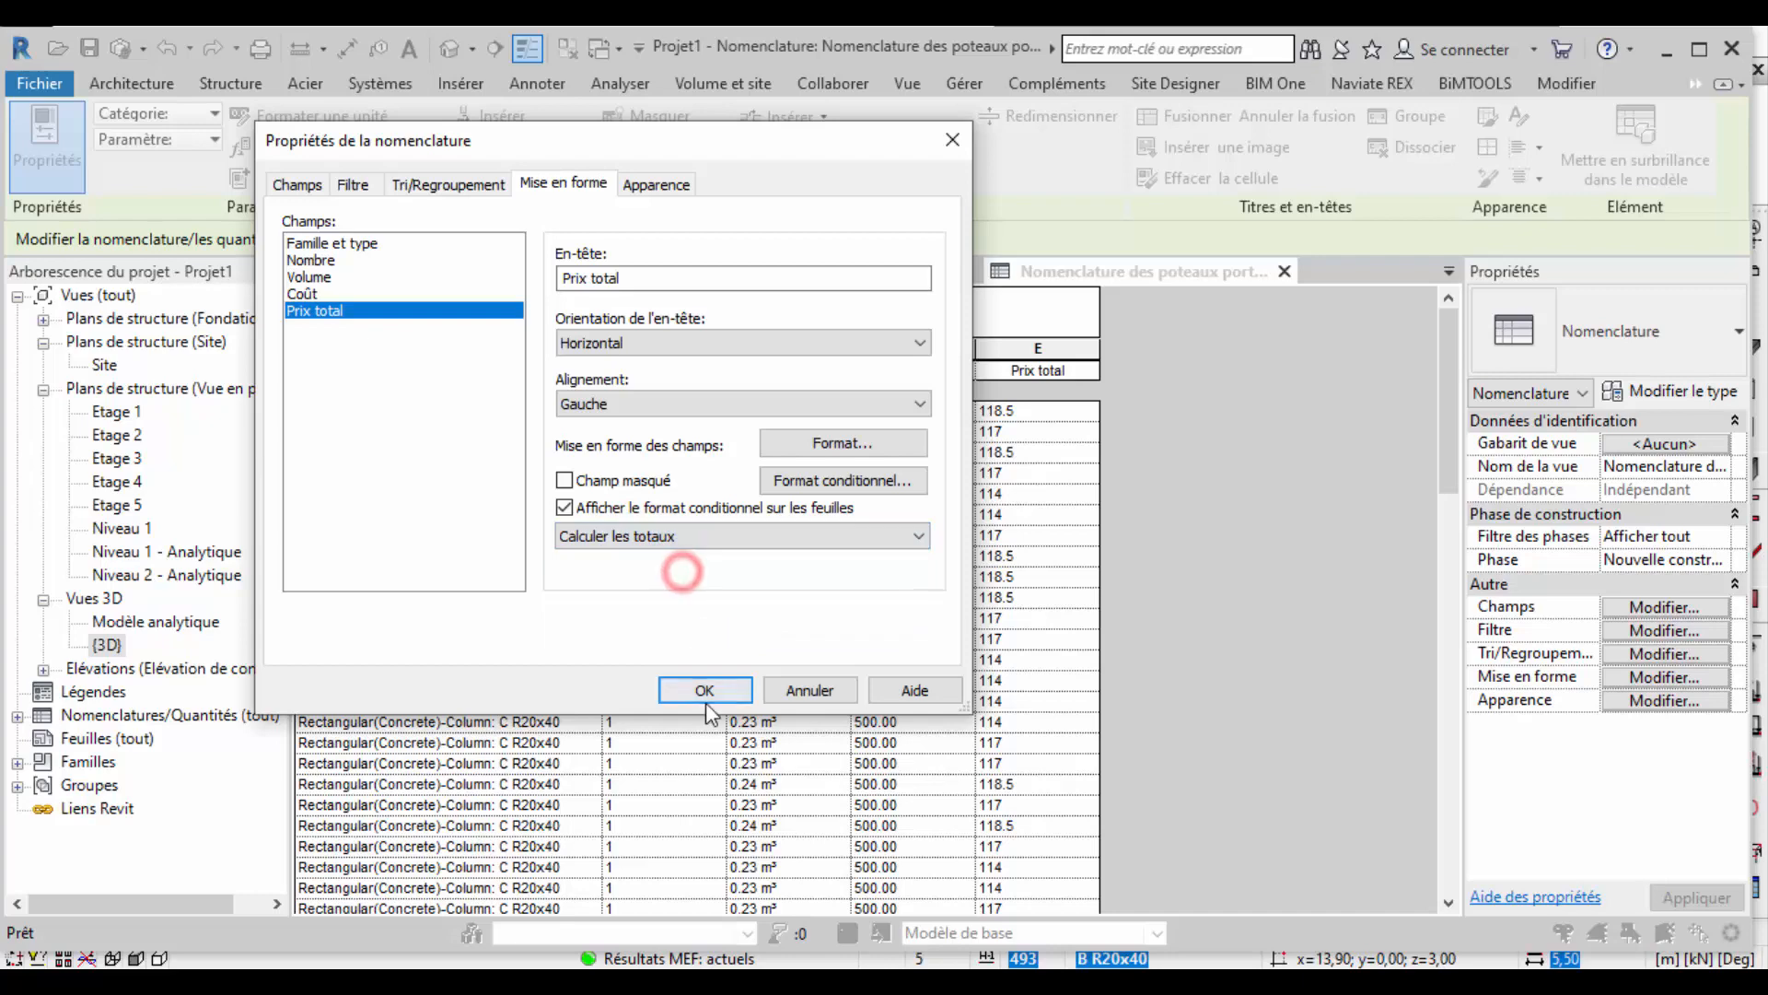
Apply the Prix total formatting and check the grand total row at the end of the column schedule.
click(702, 690)
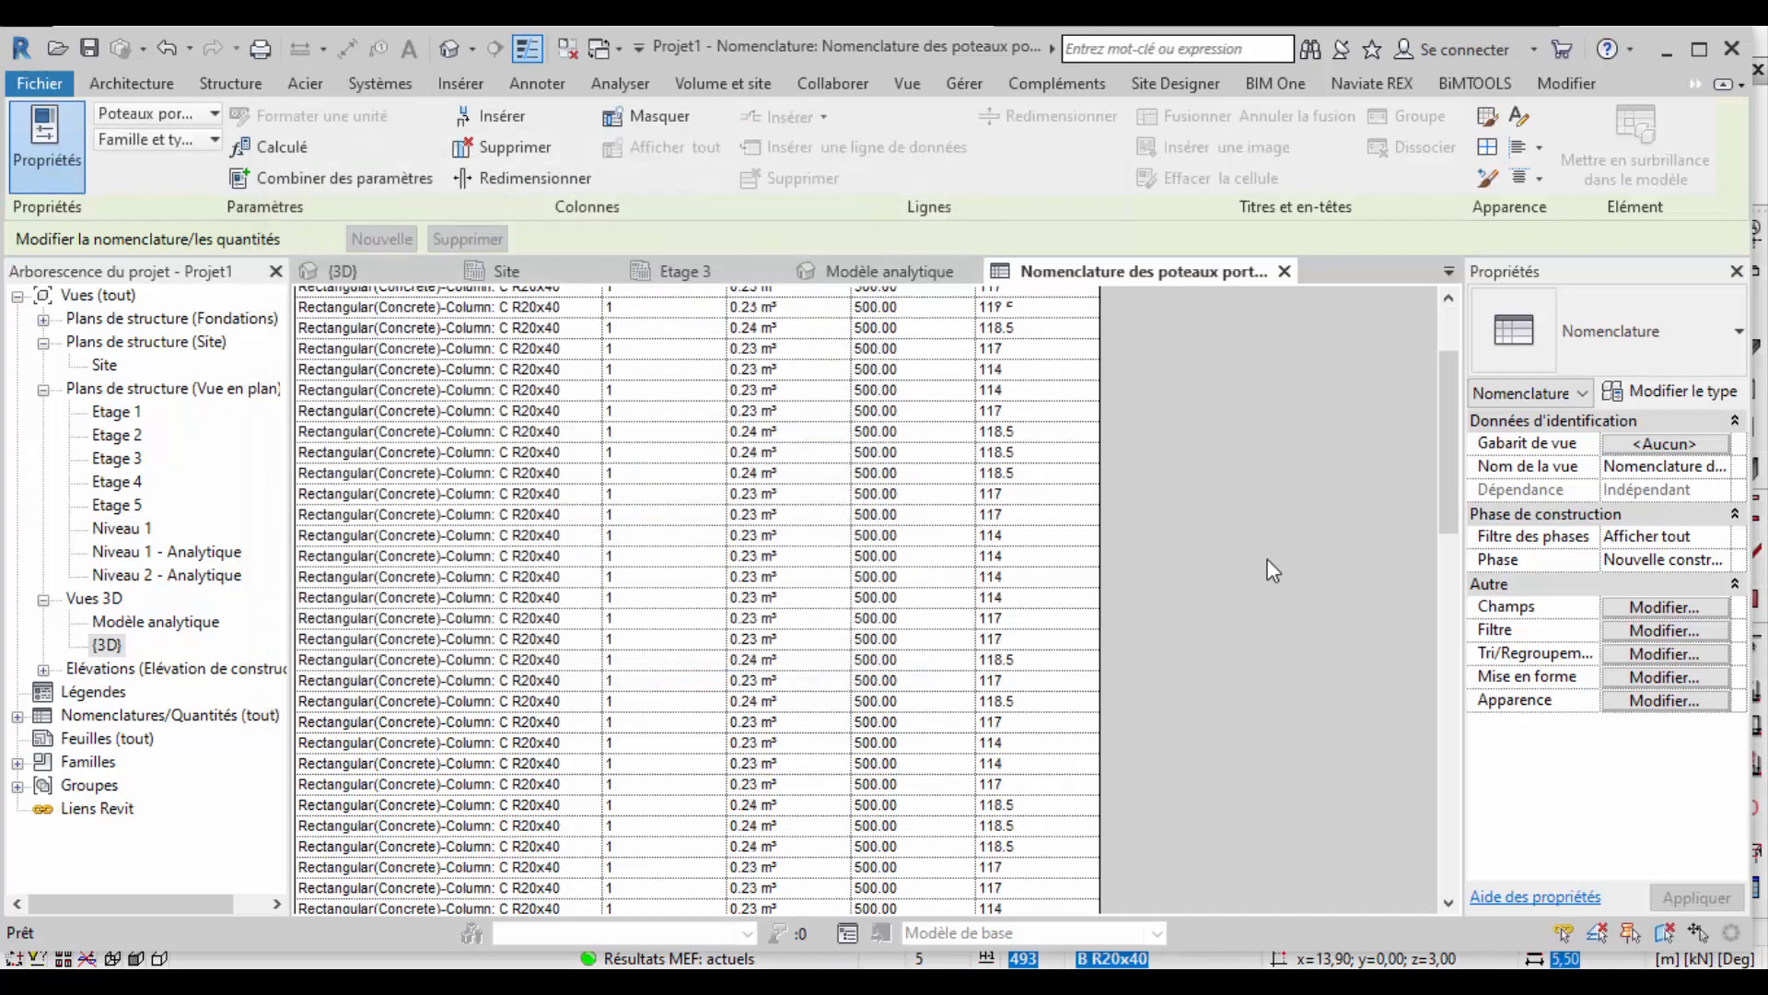
scroll(1032, 442, down, 5)
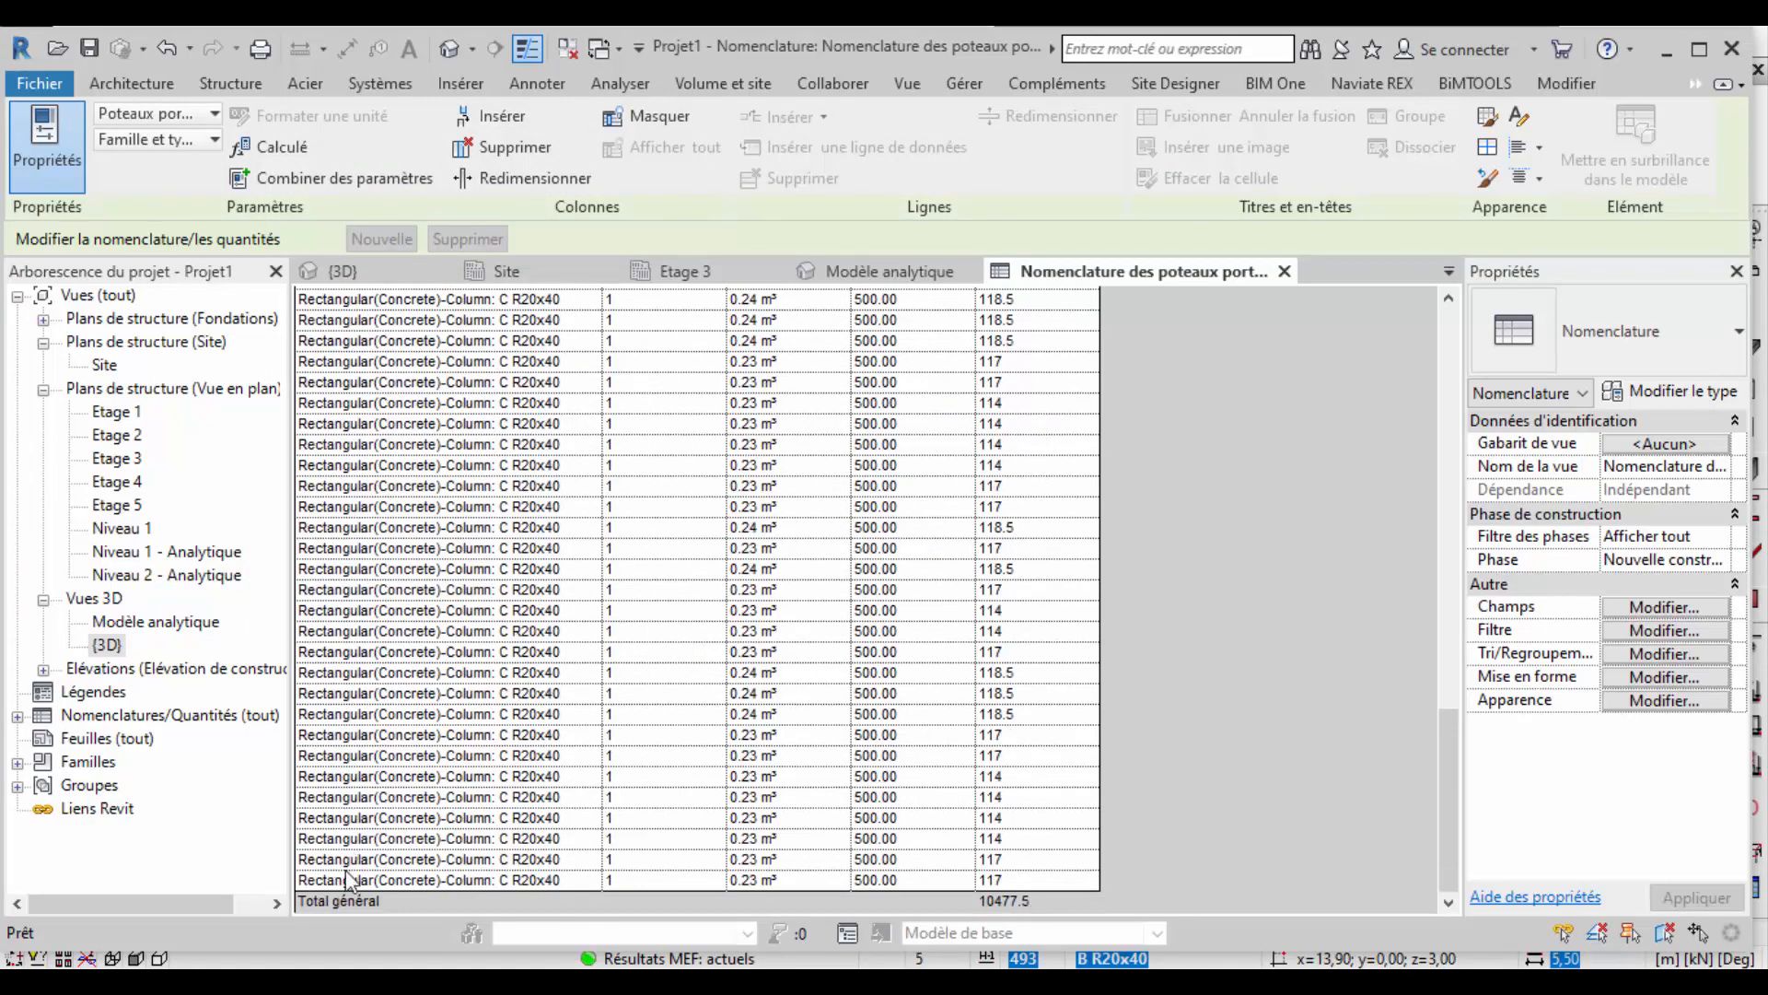
scroll(763, 888, up, 10)
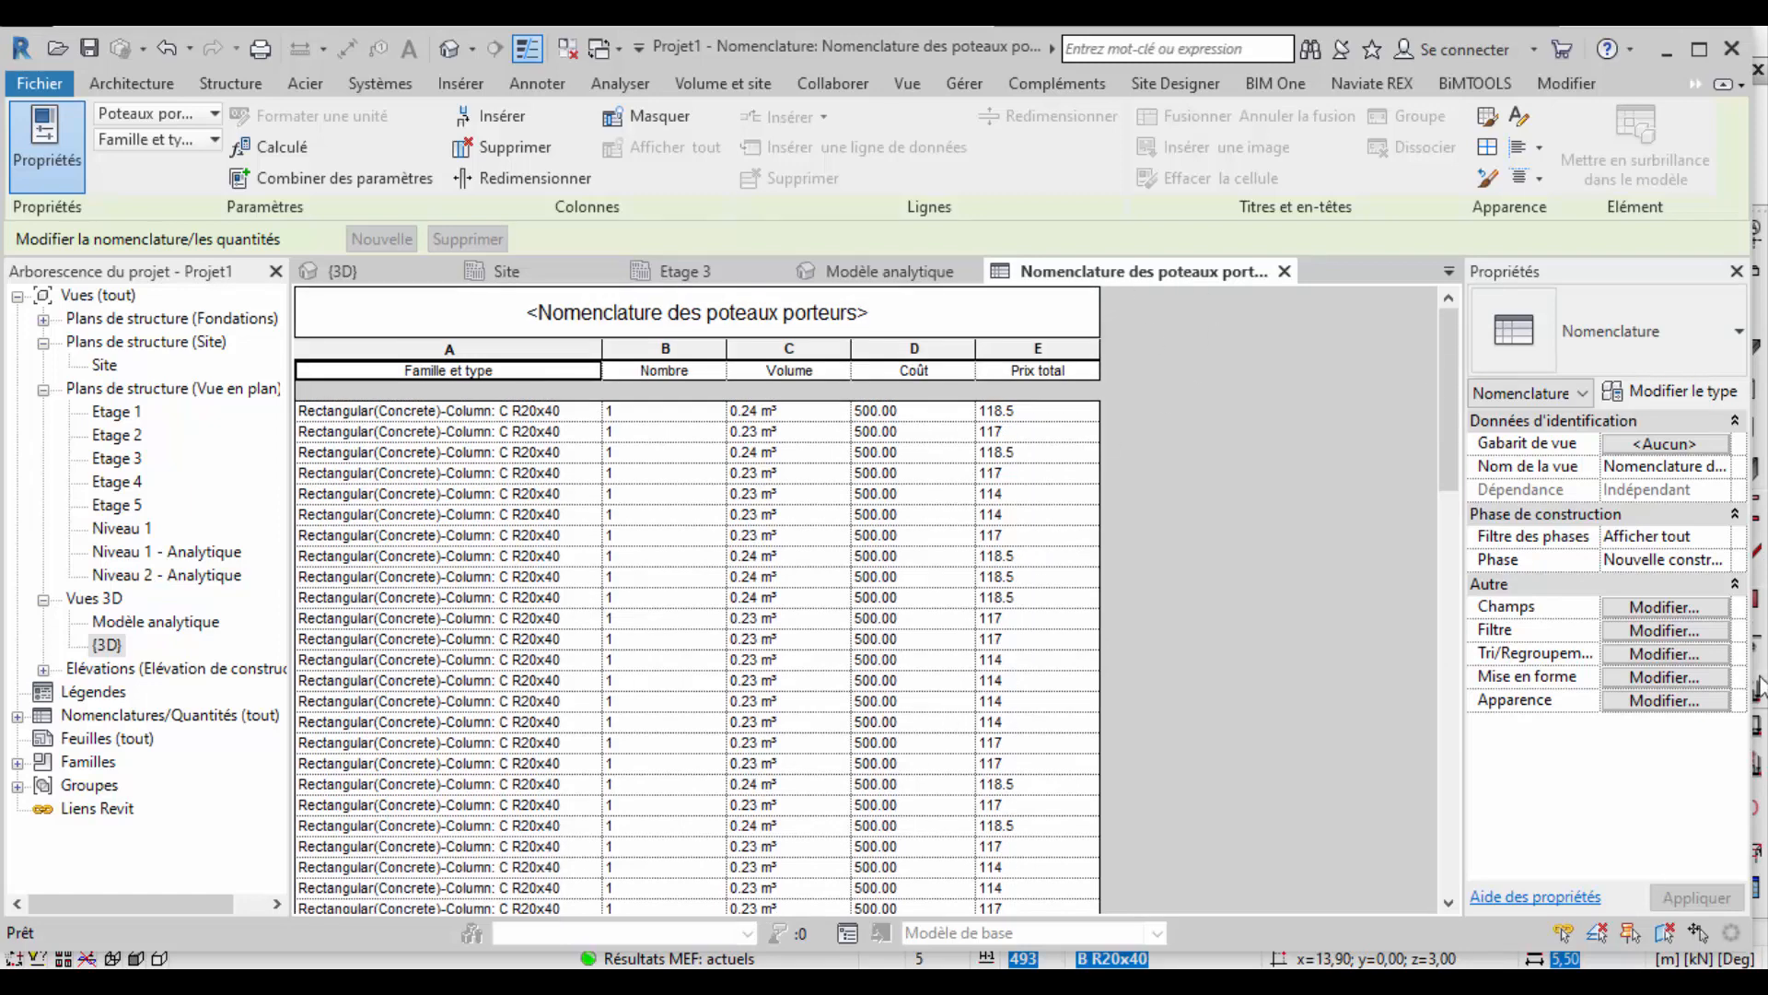
Set the Volume field's formatting to Calculer les totaux in the column schedule.
click(1685, 660)
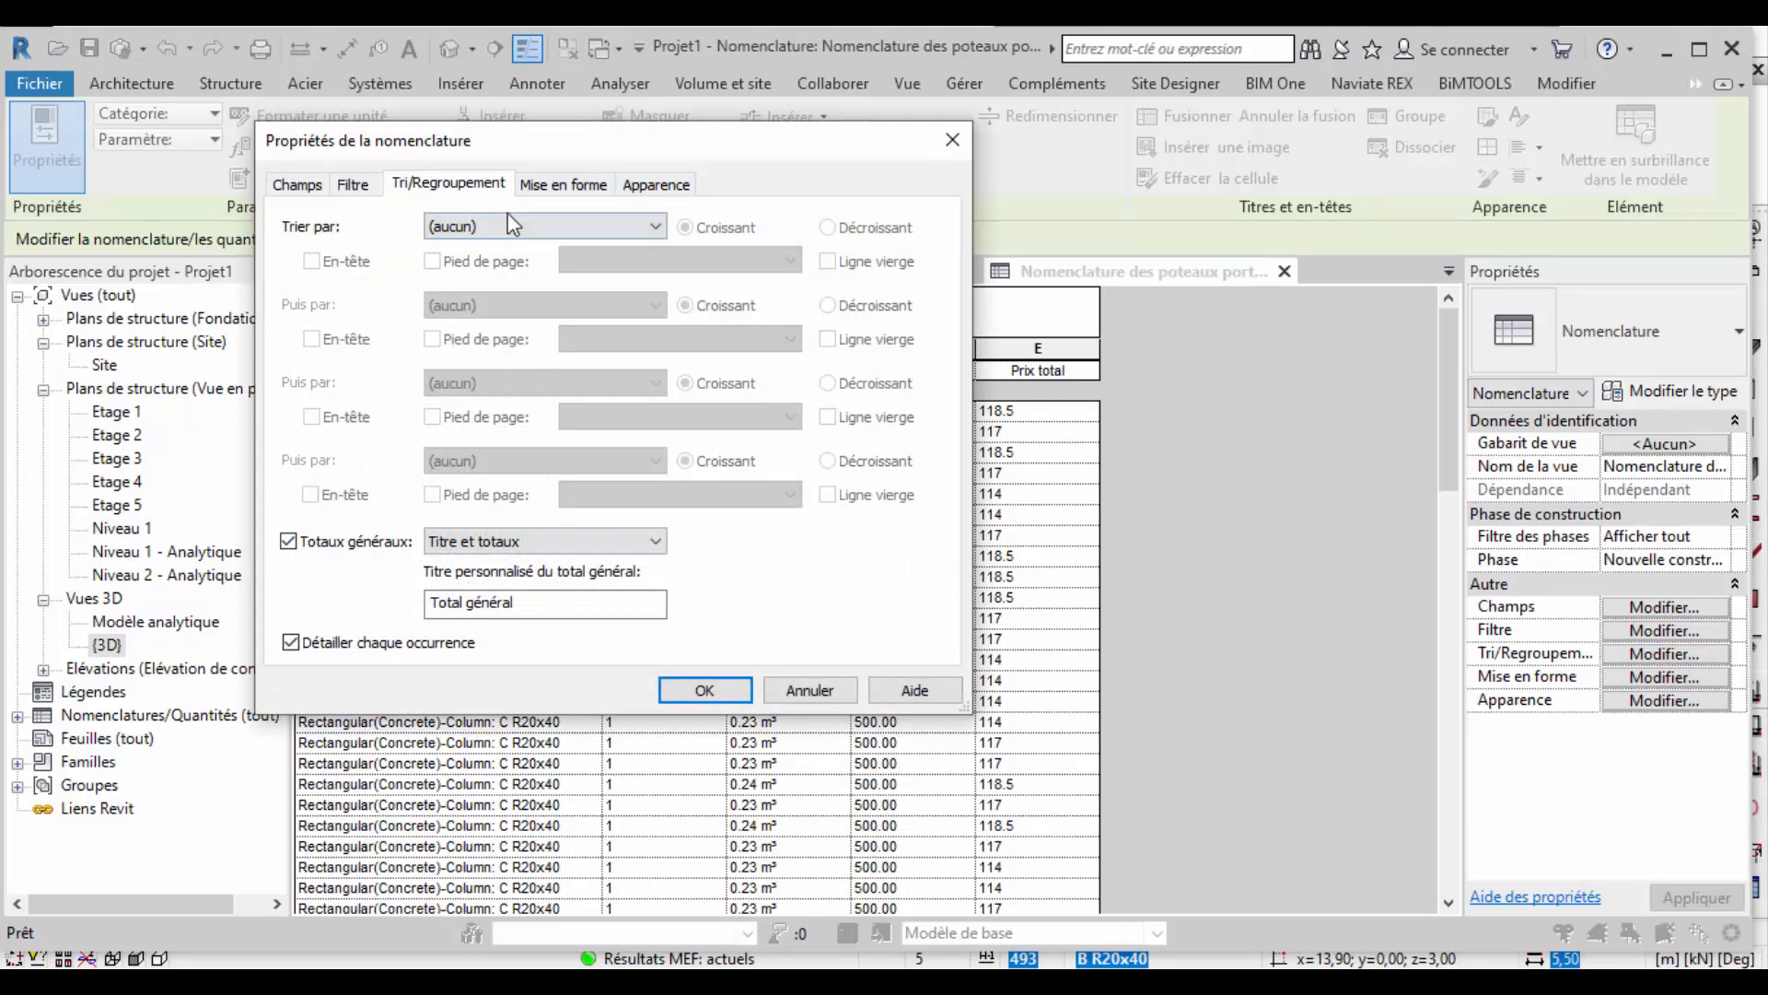
click(563, 183)
click(313, 260)
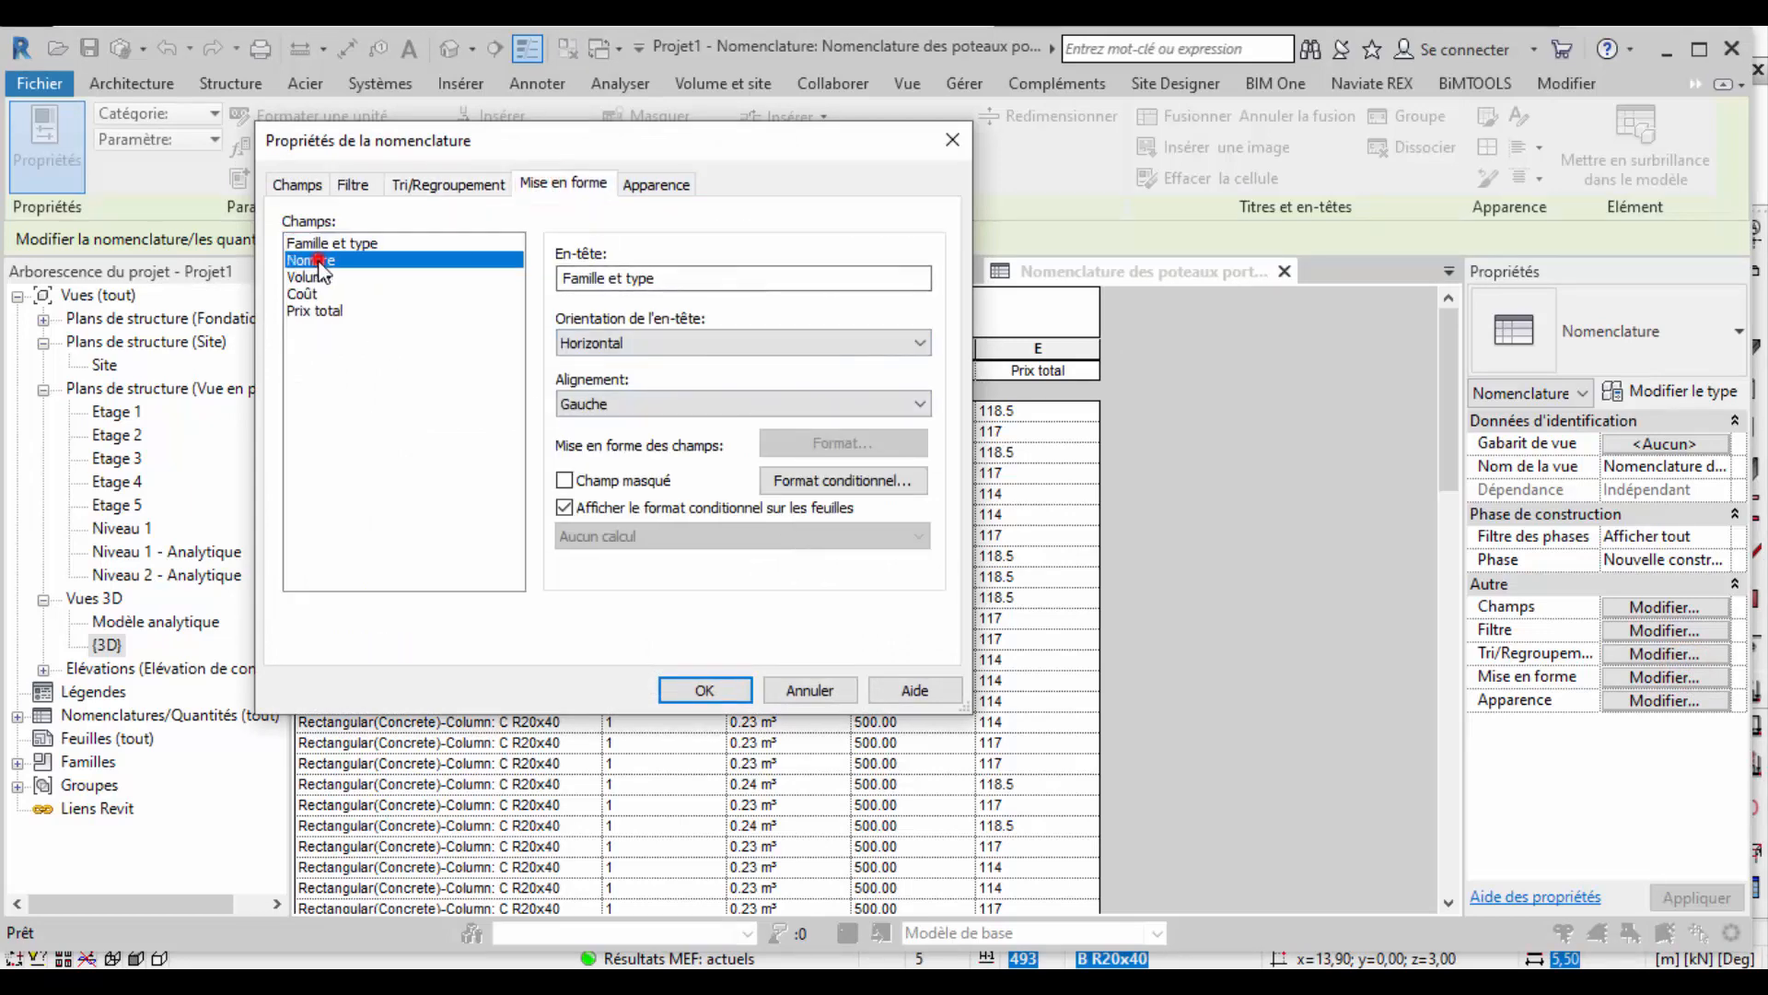
click(313, 276)
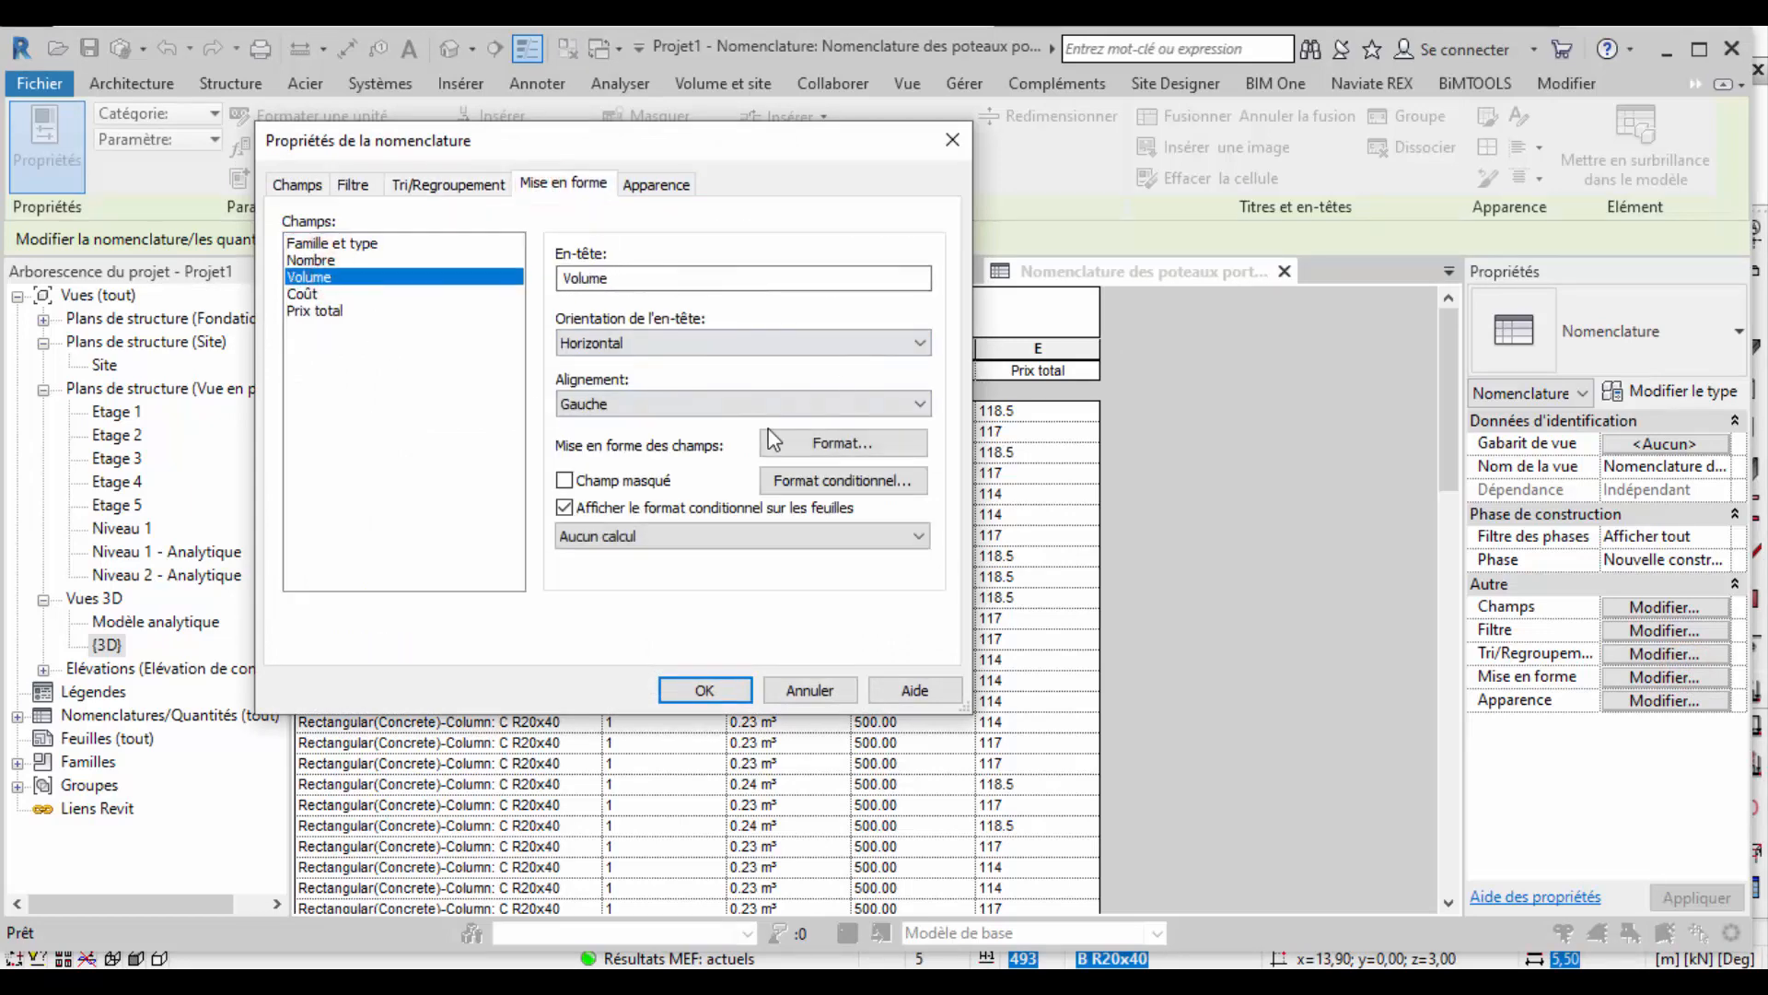
click(702, 544)
click(683, 583)
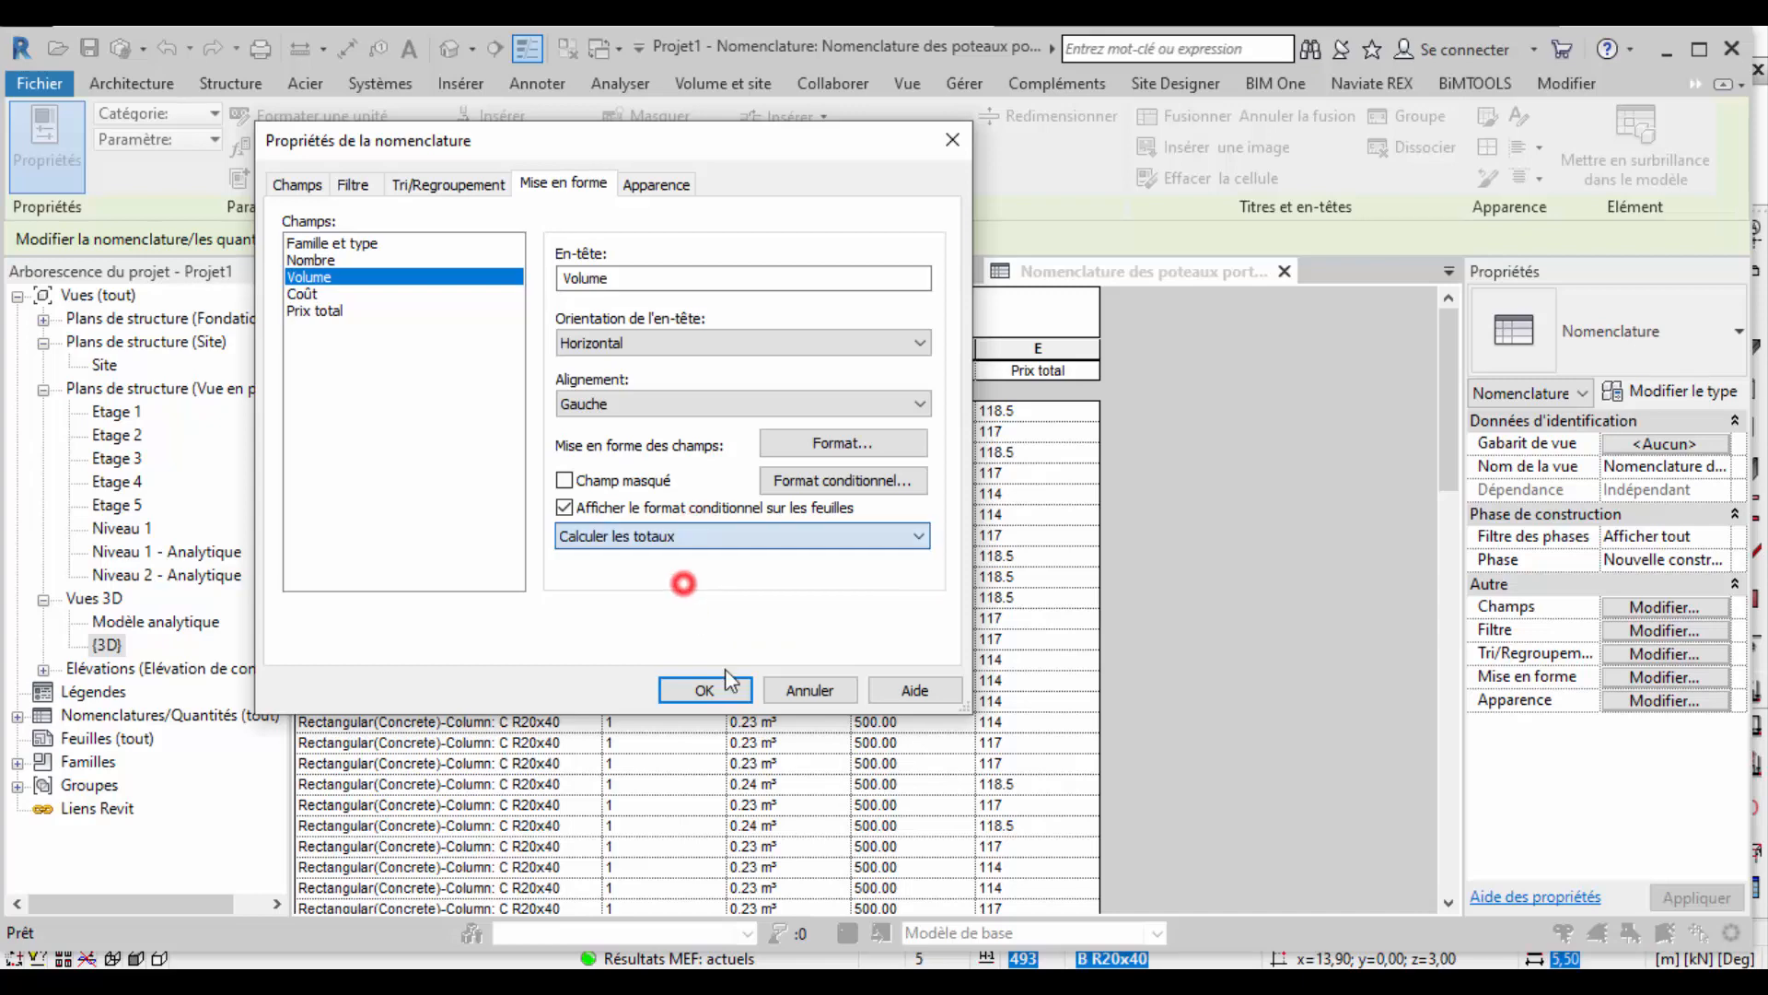
click(727, 684)
Examine the Volume and Prix total grand totals in the column schedule and review its list of fields.
scroll(1356, 669, down, 10)
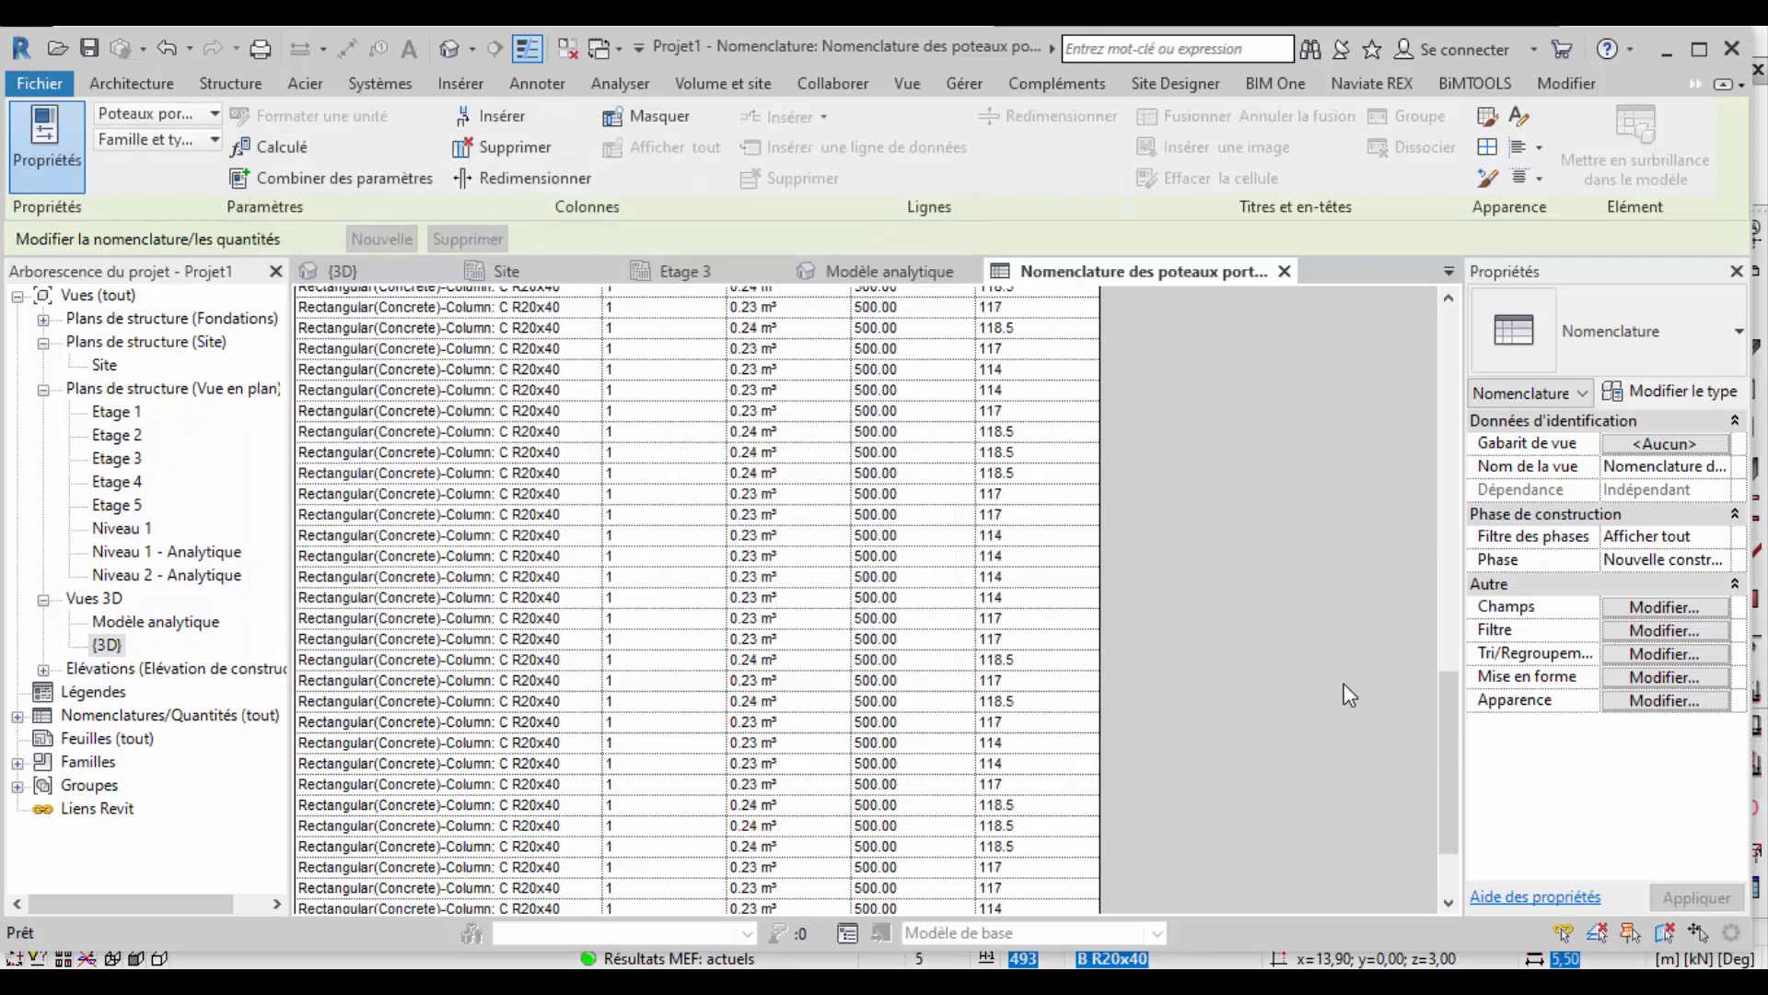
scroll(1349, 695, down, 3)
scroll(928, 824, up, 13)
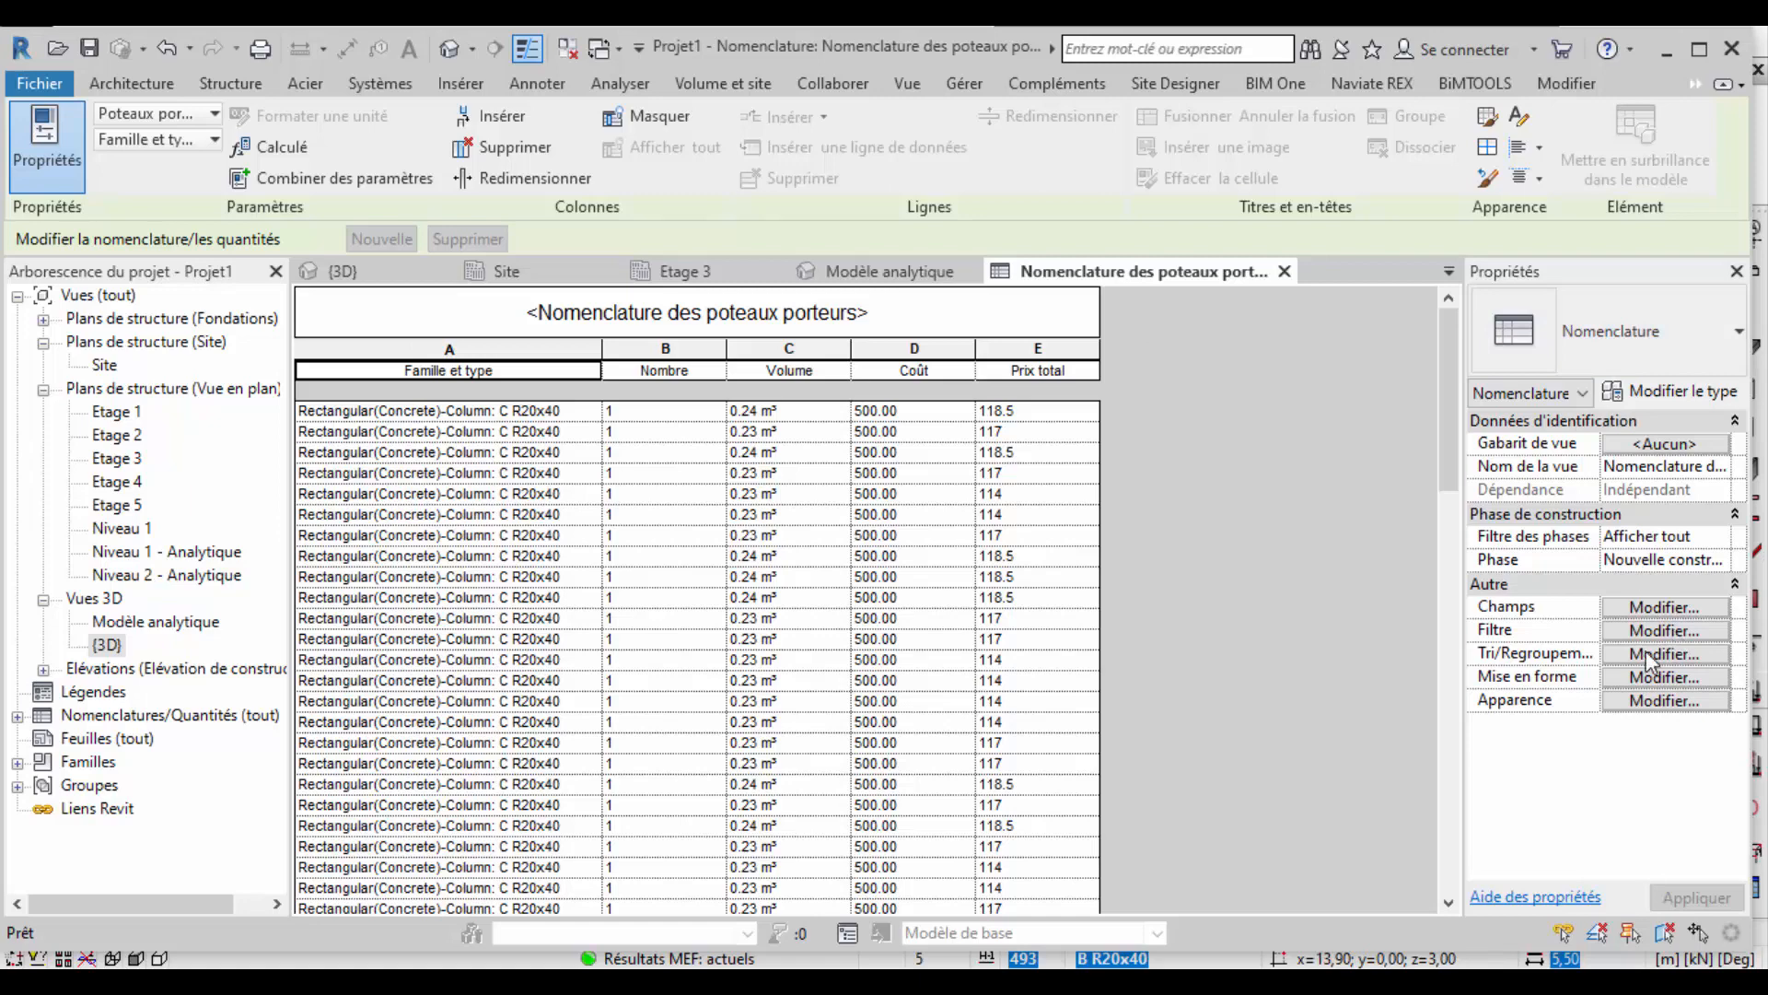
click(1665, 607)
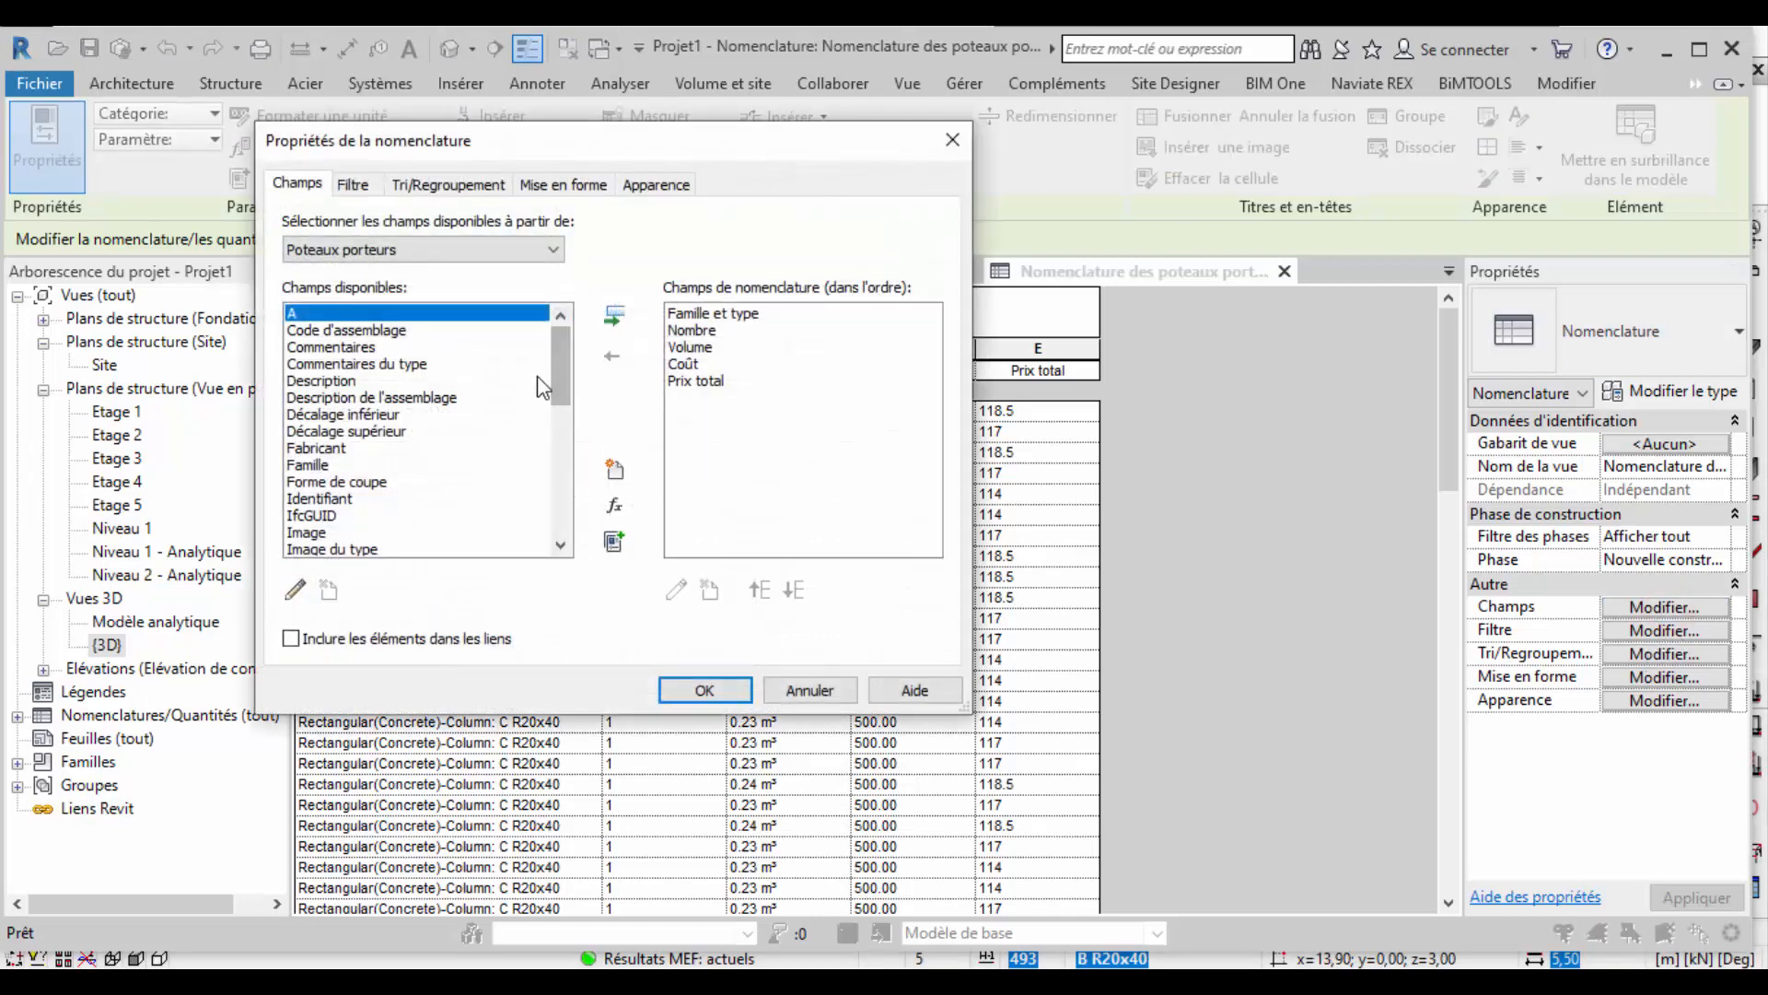
mouse_move(566, 362)
mouse_down()
mouse_move(560, 433)
mouse_move(563, 331)
mouse_up()
drag(774, 158, 727, 198)
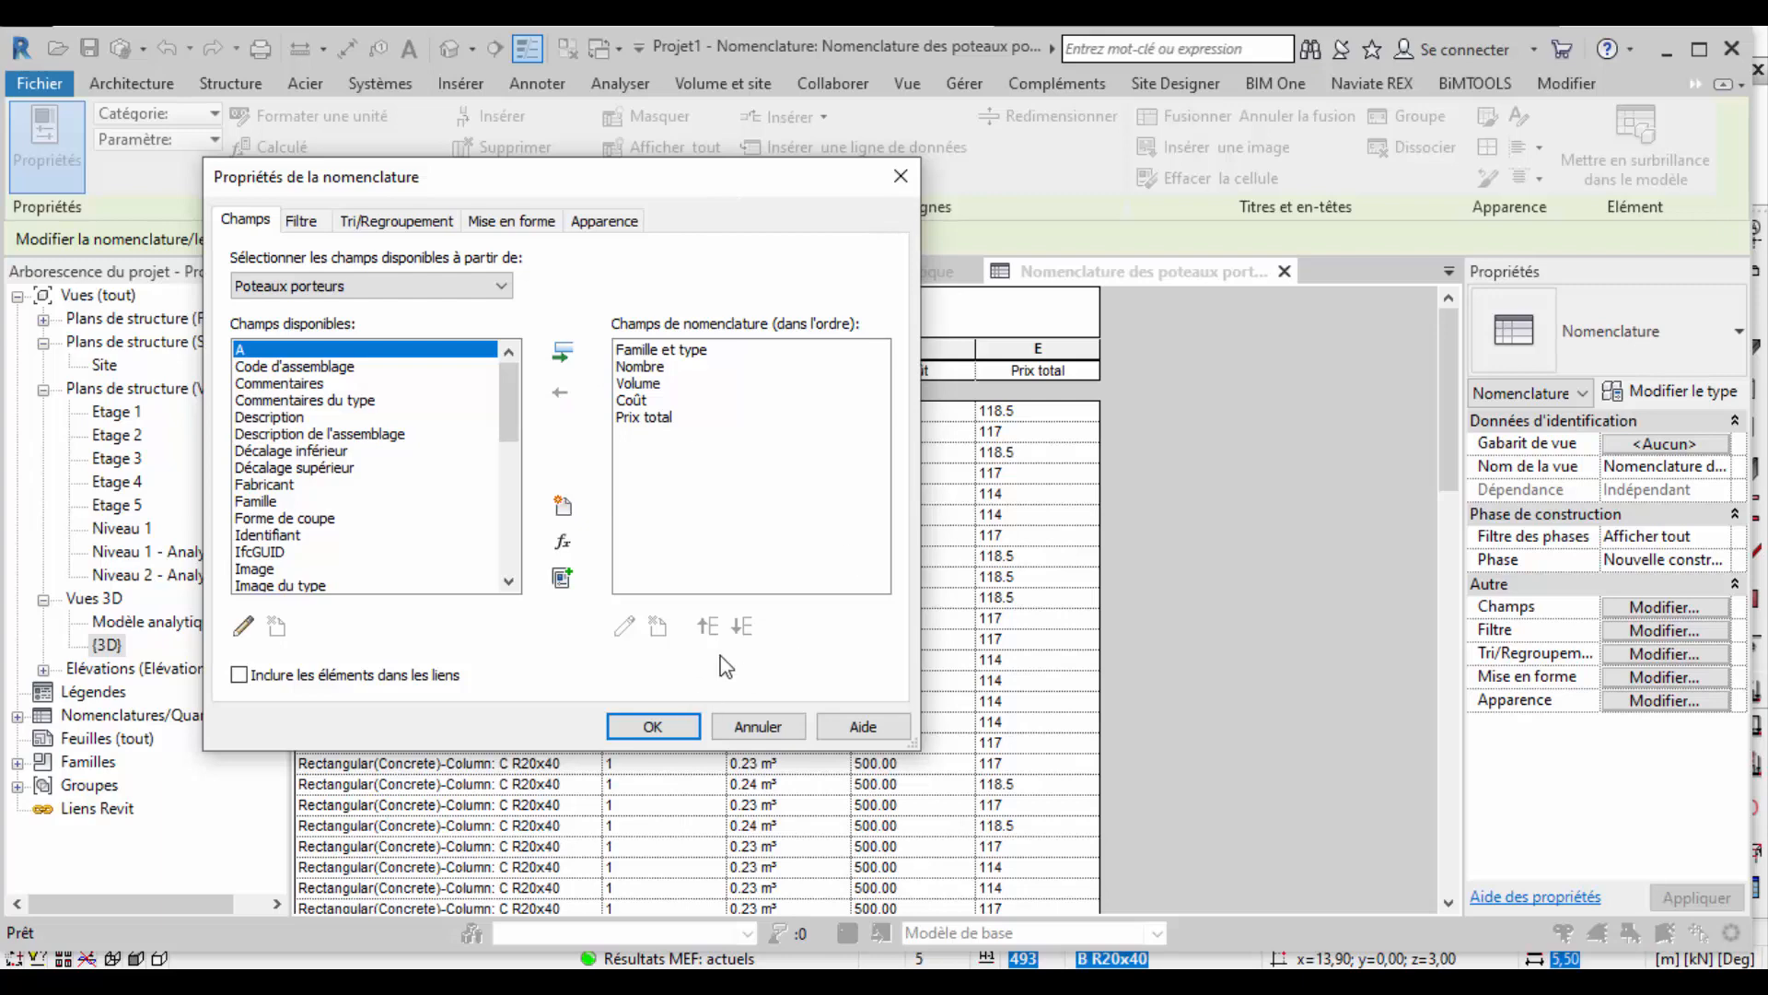
click(689, 727)
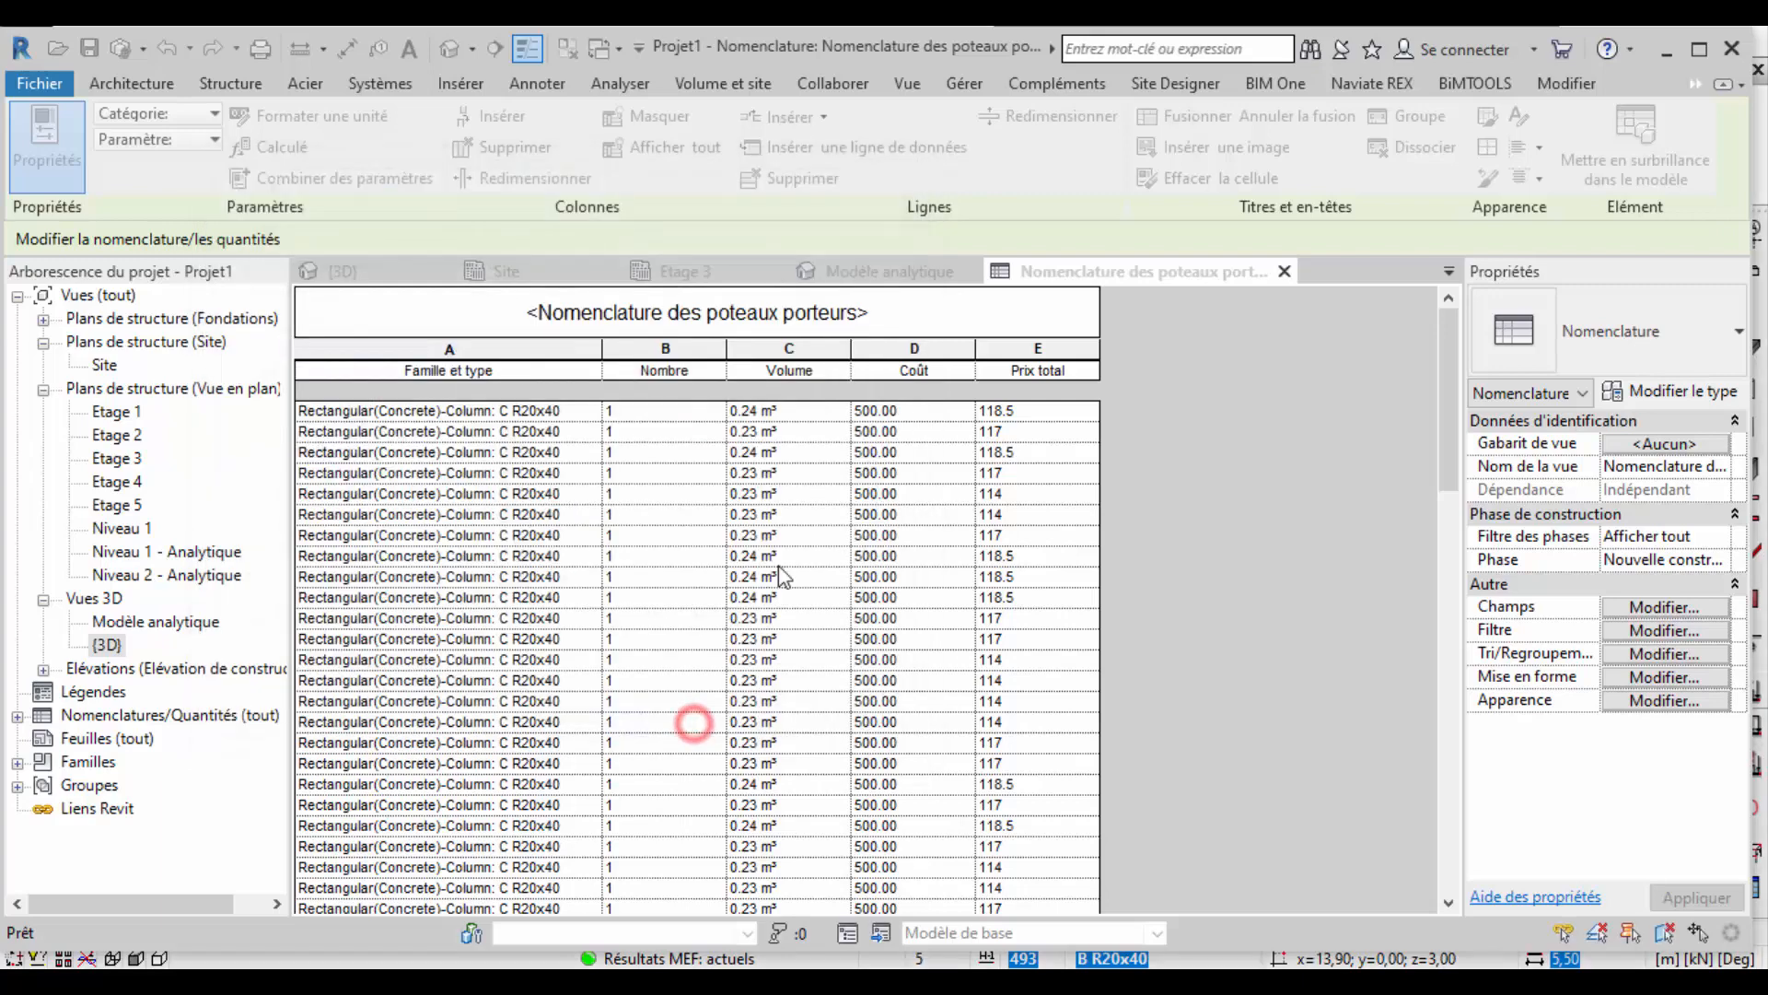
scroll(993, 523, down, 5)
scroll(996, 526, down, 5)
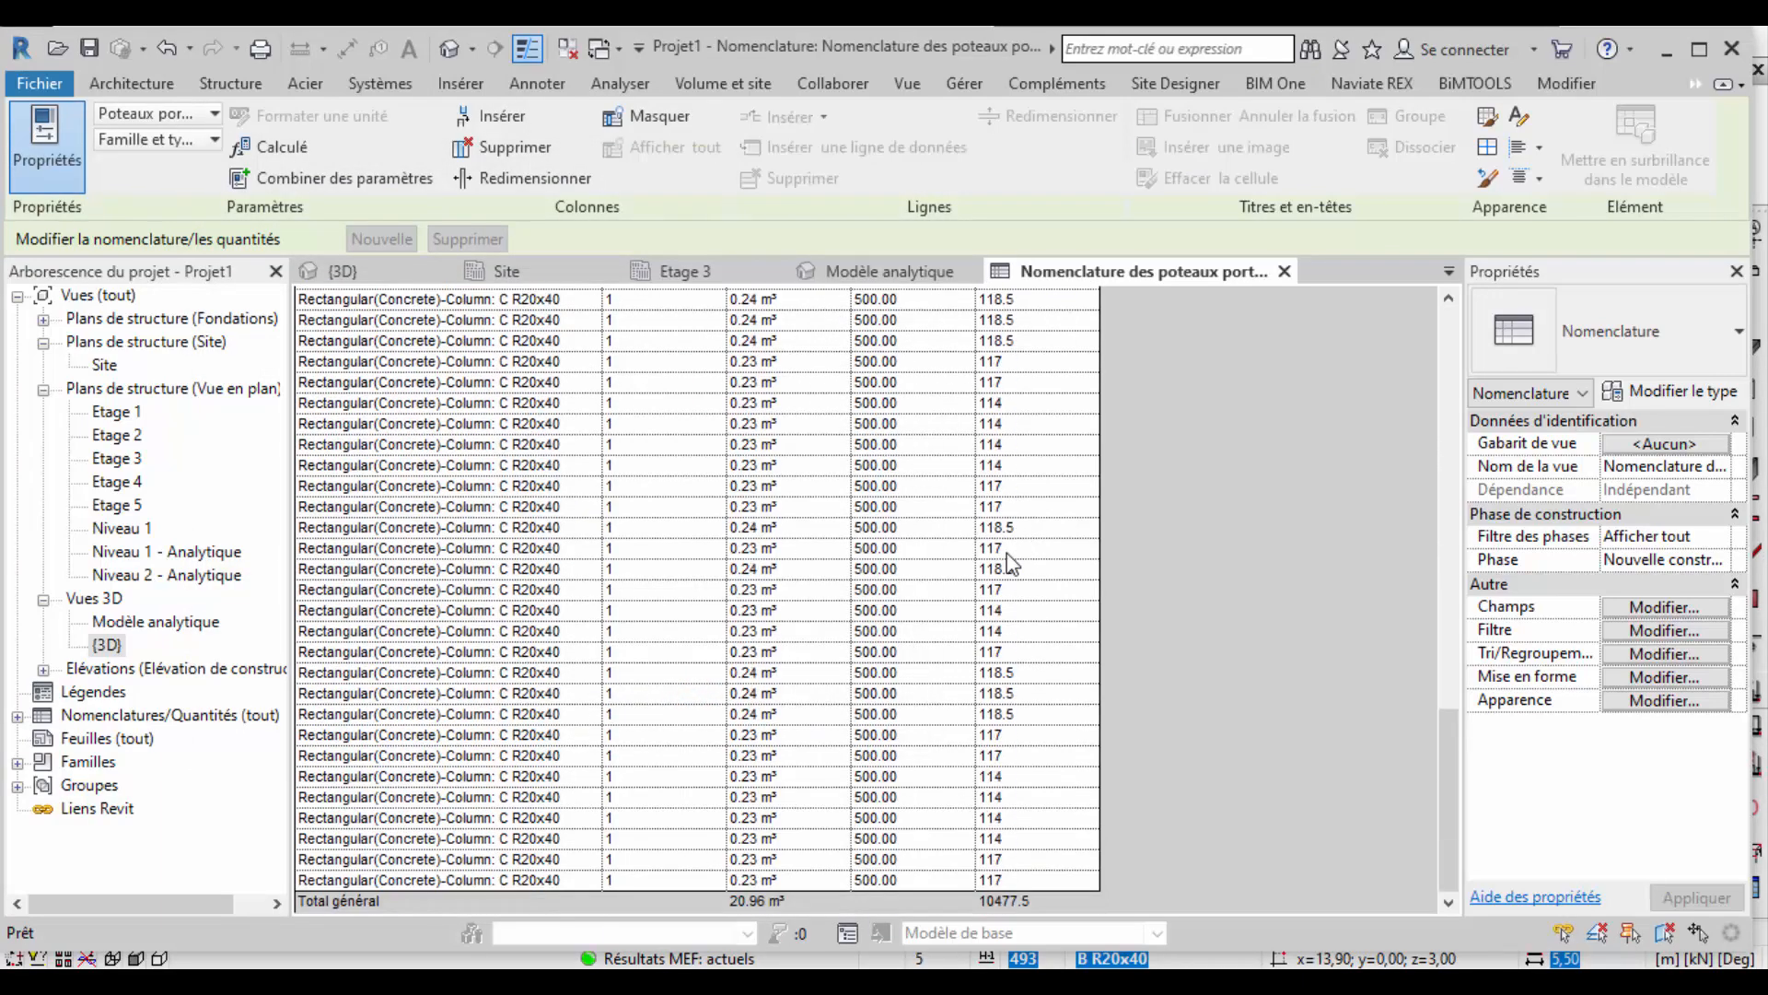
scroll(1011, 561, up, 5)
scroll(1025, 571, up, 3)
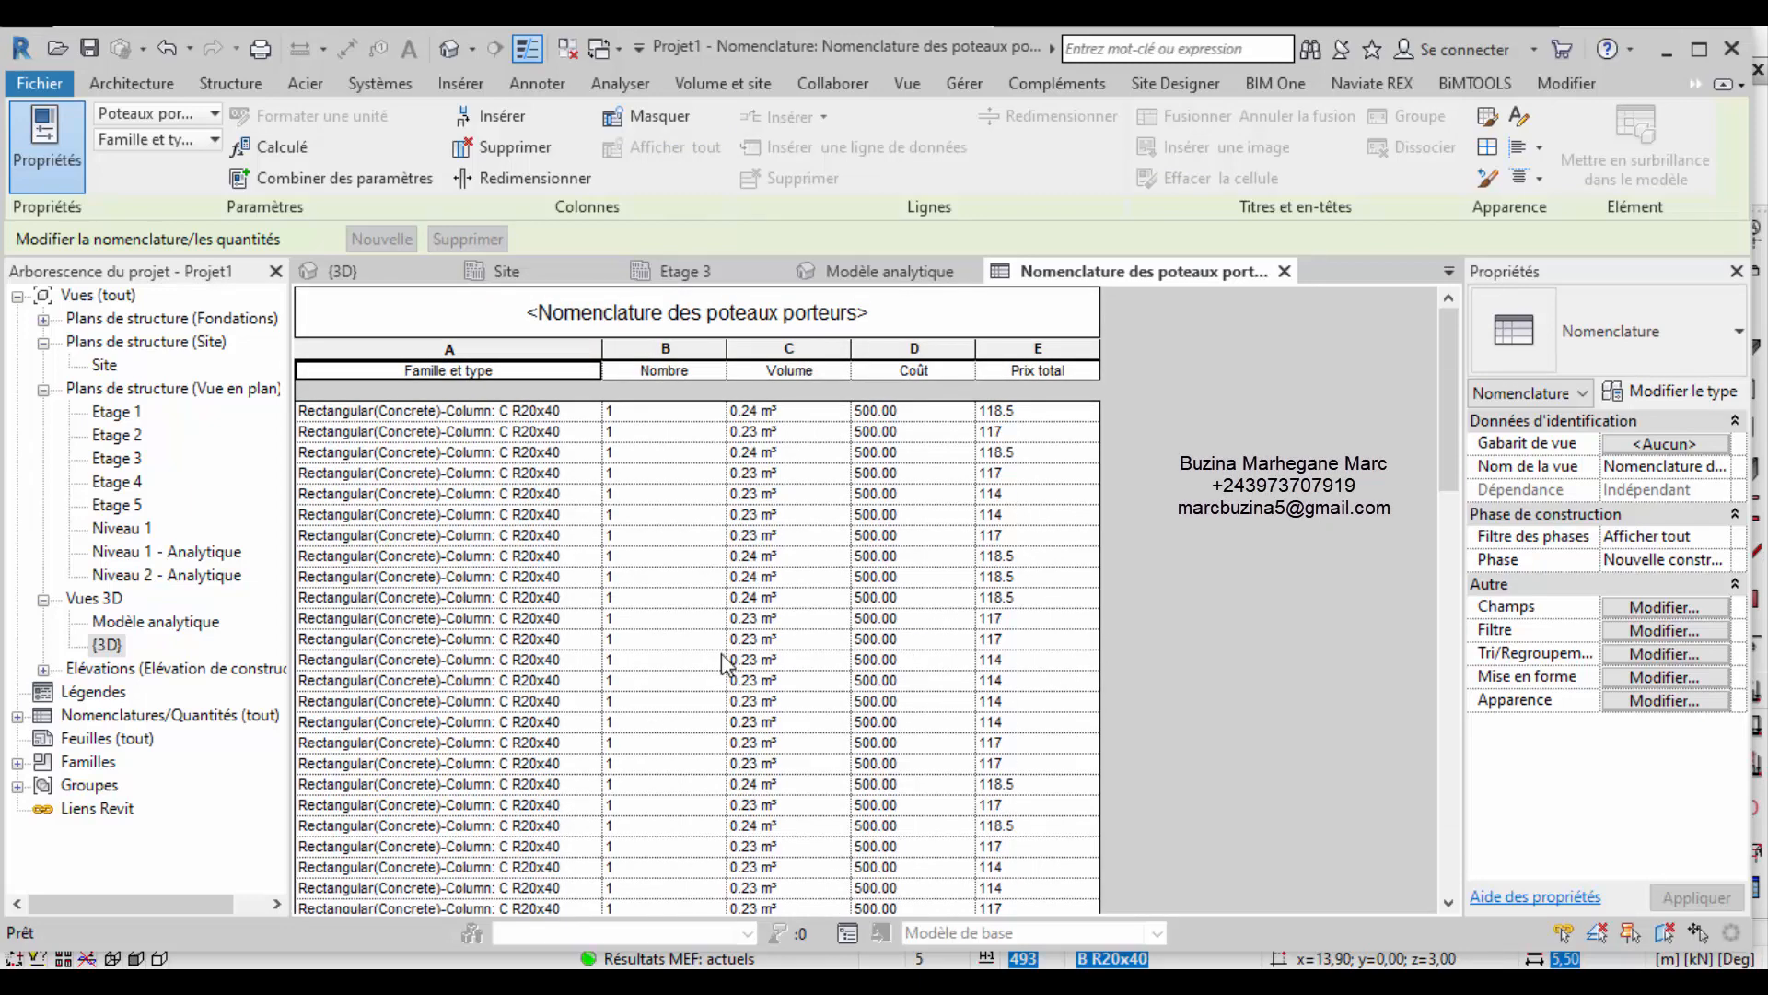
scroll(772, 671, down, 5)
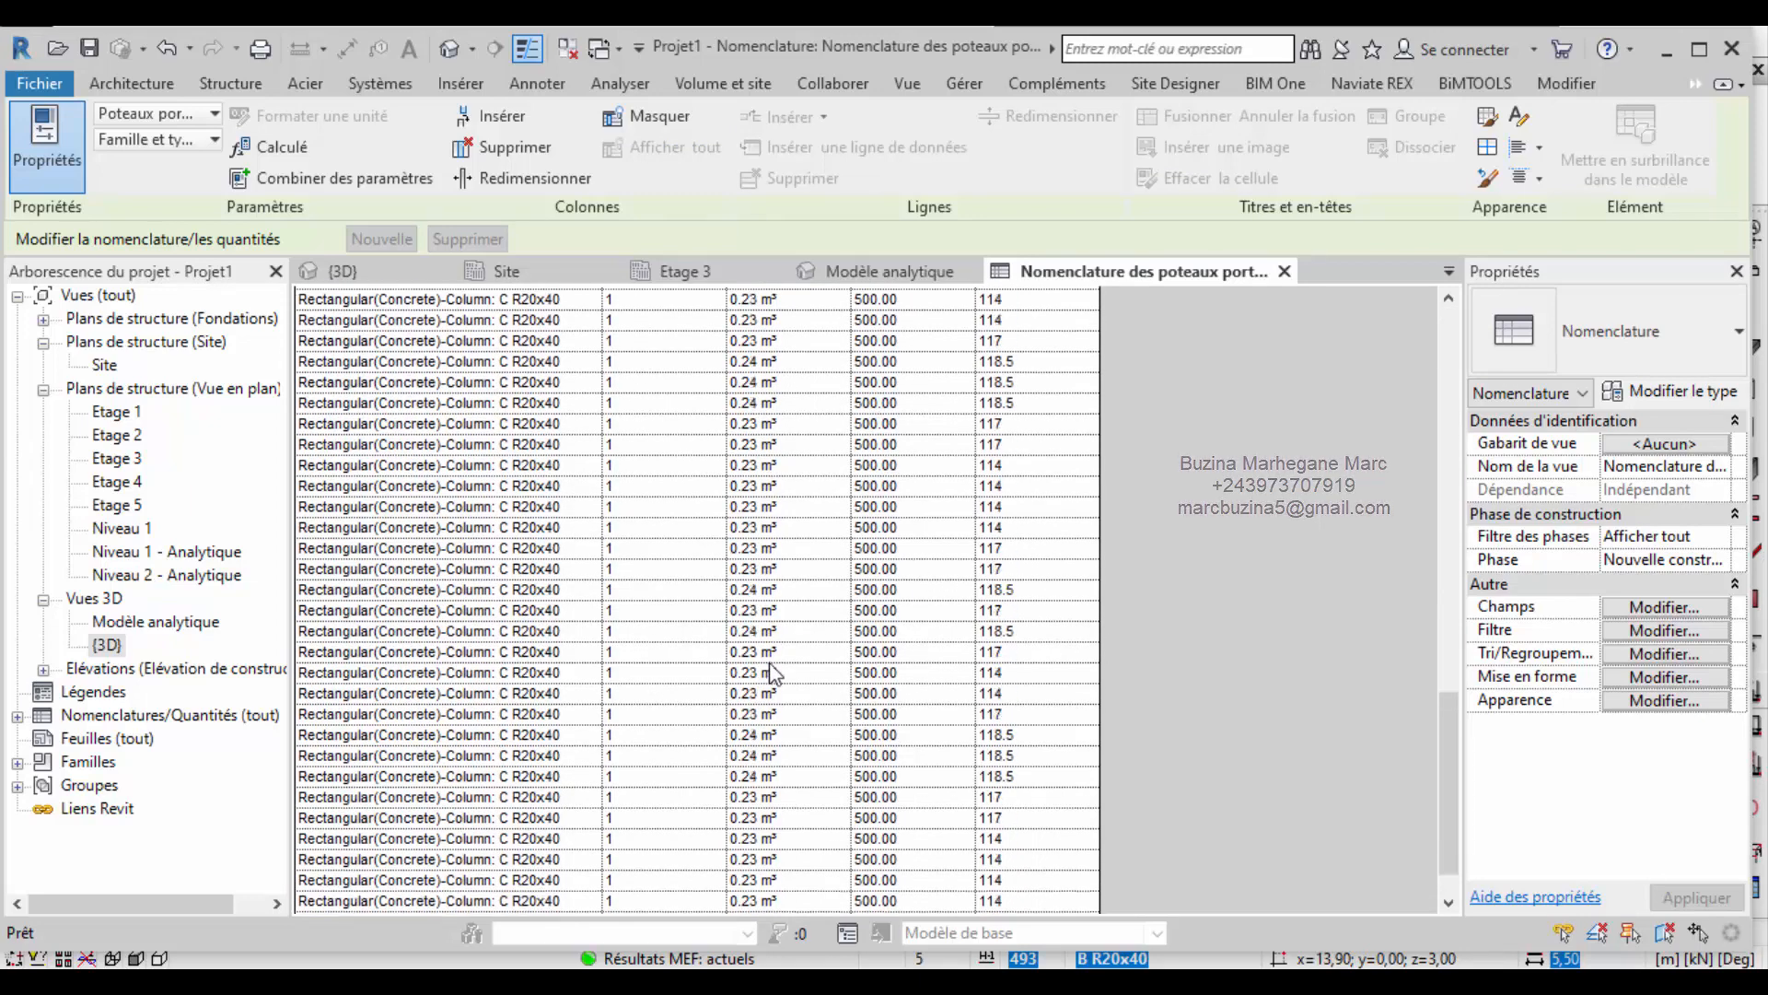
scroll(771, 672, up, 5)
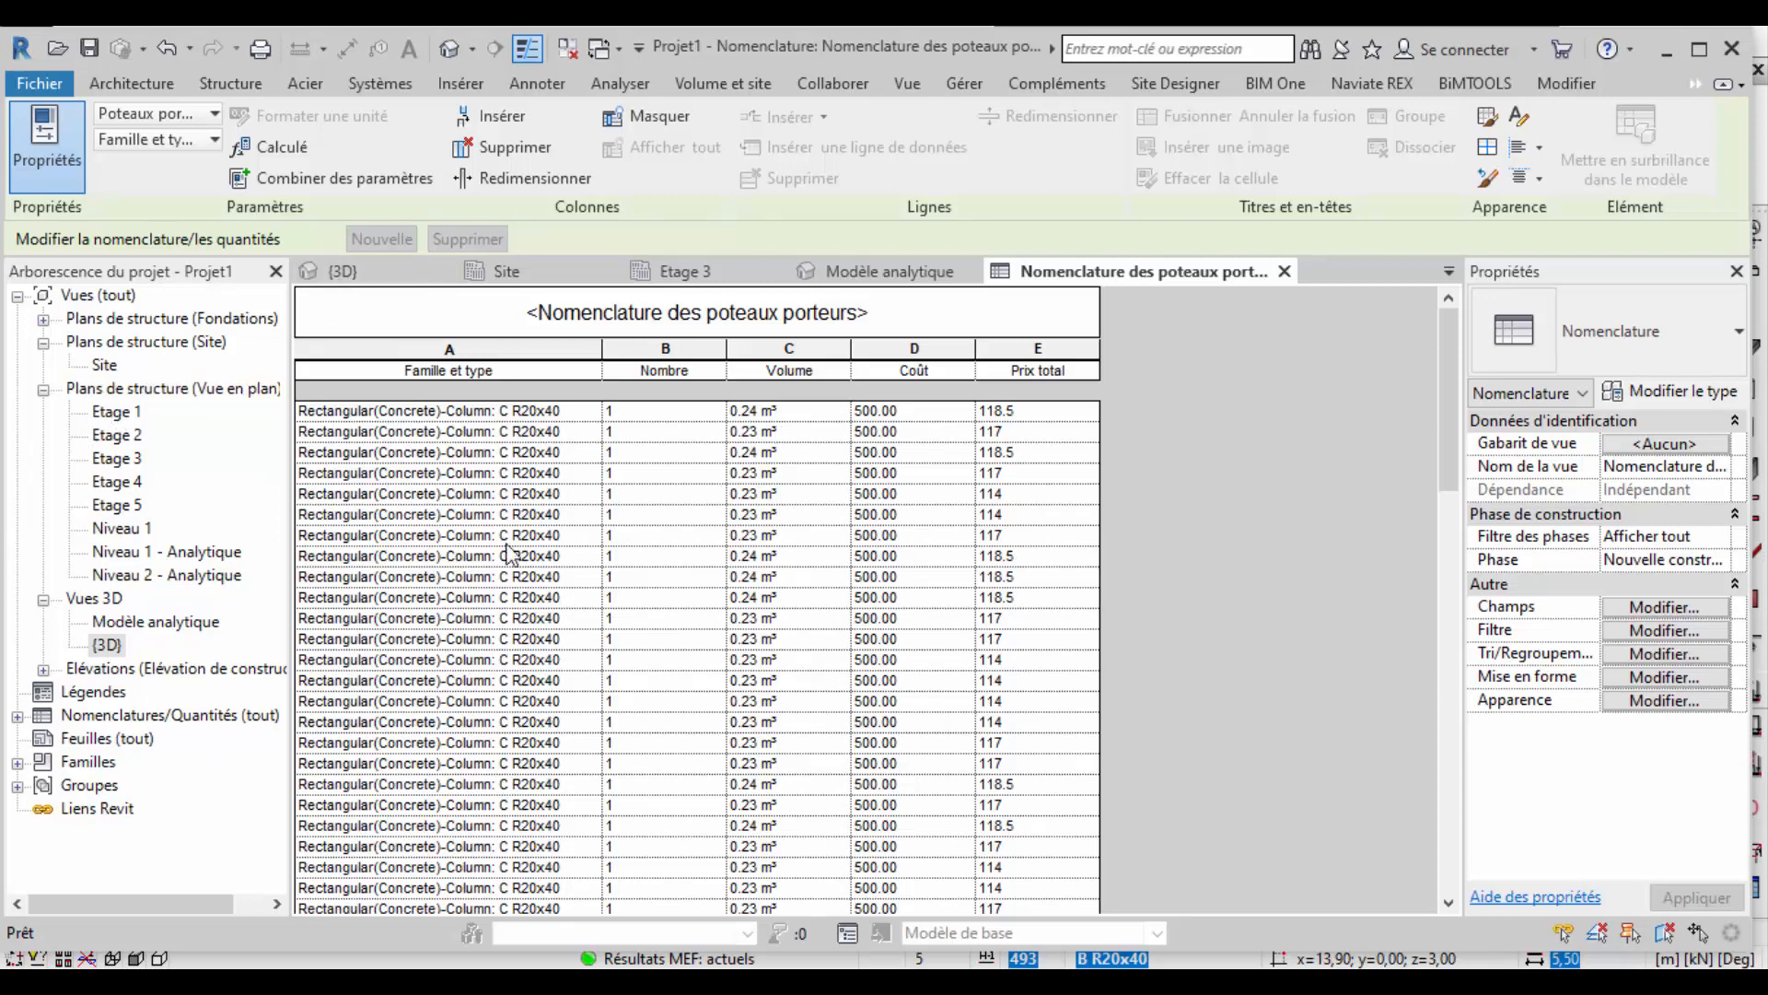
Narrow the Famille et type column of the column schedule slightly.
drag(600, 362, 586, 364)
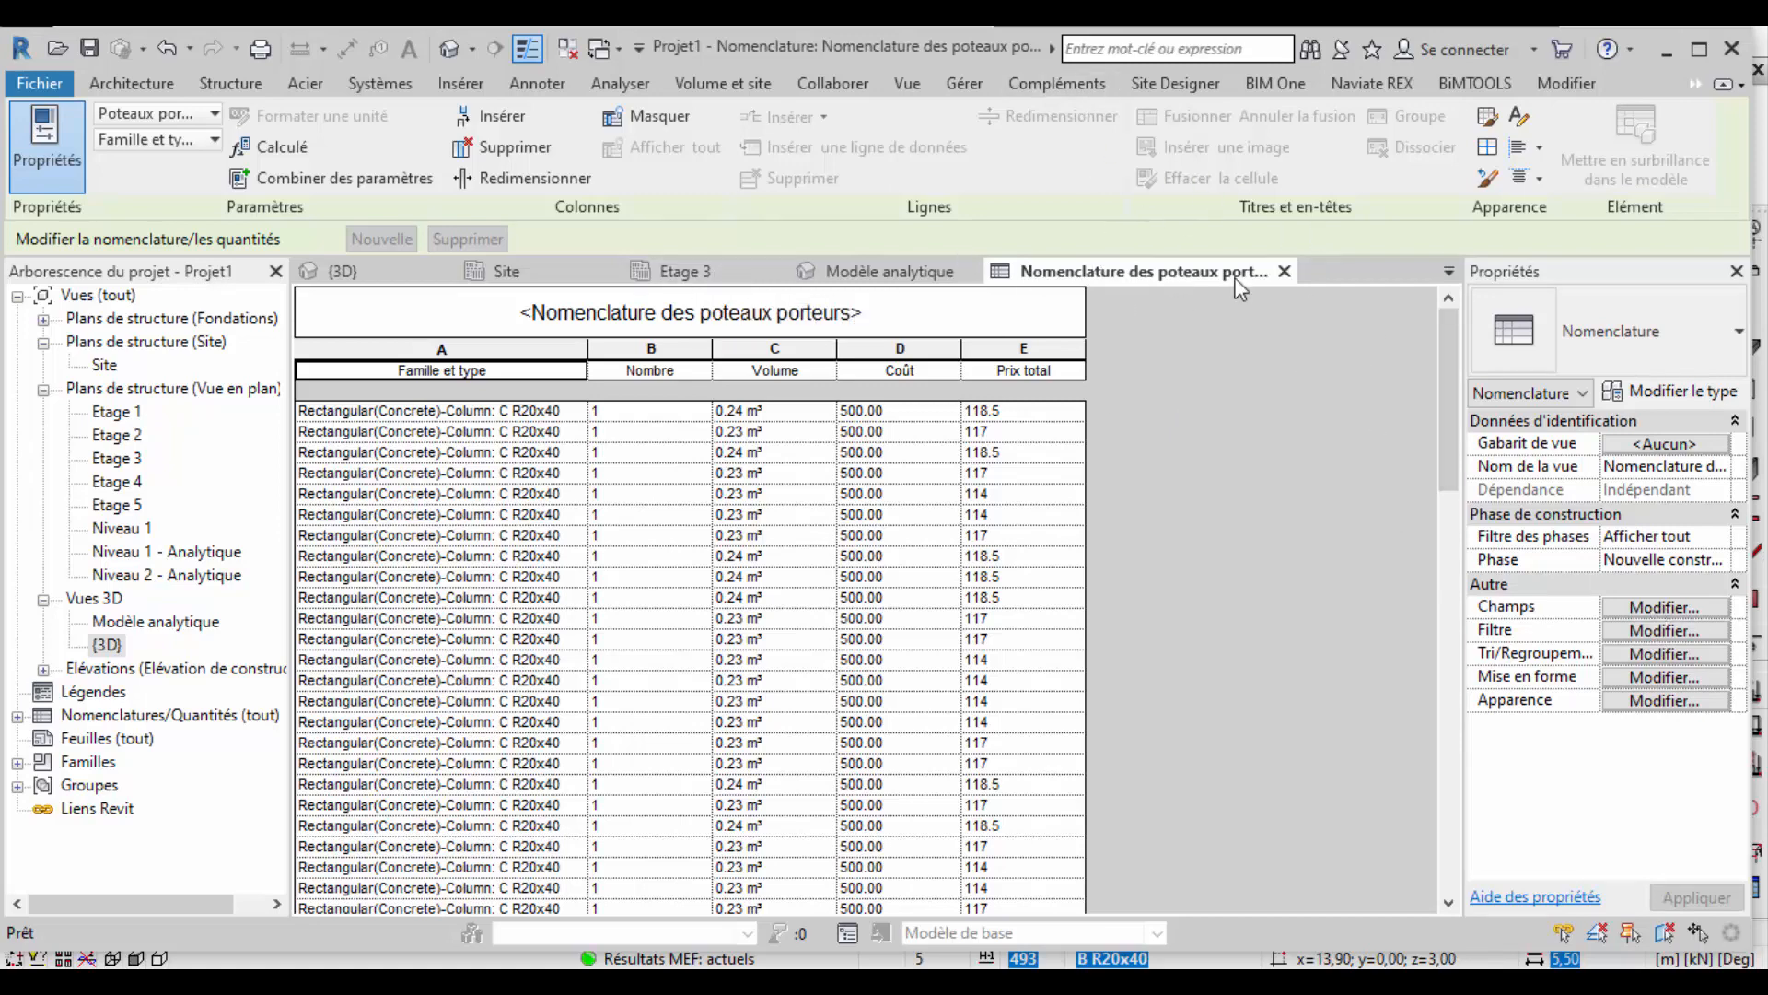
click(1605, 318)
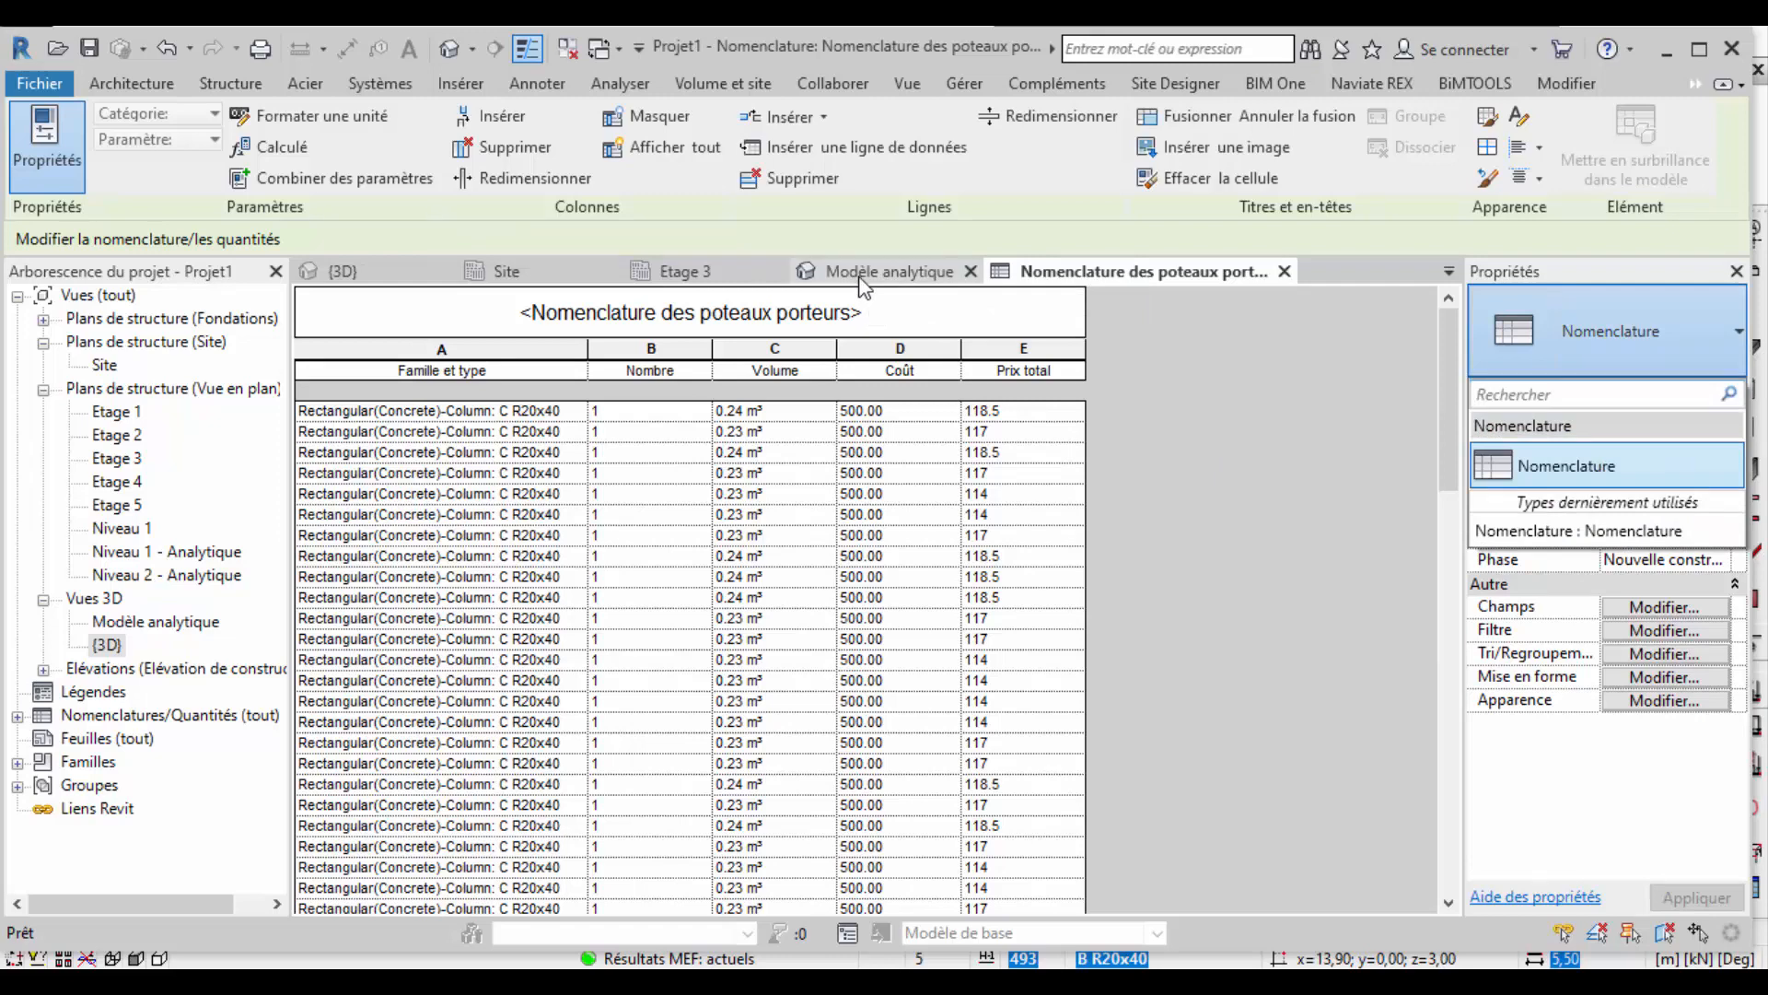
Create a new component schedule for the Ossature category in the Nouvelle construction phase.
click(889, 83)
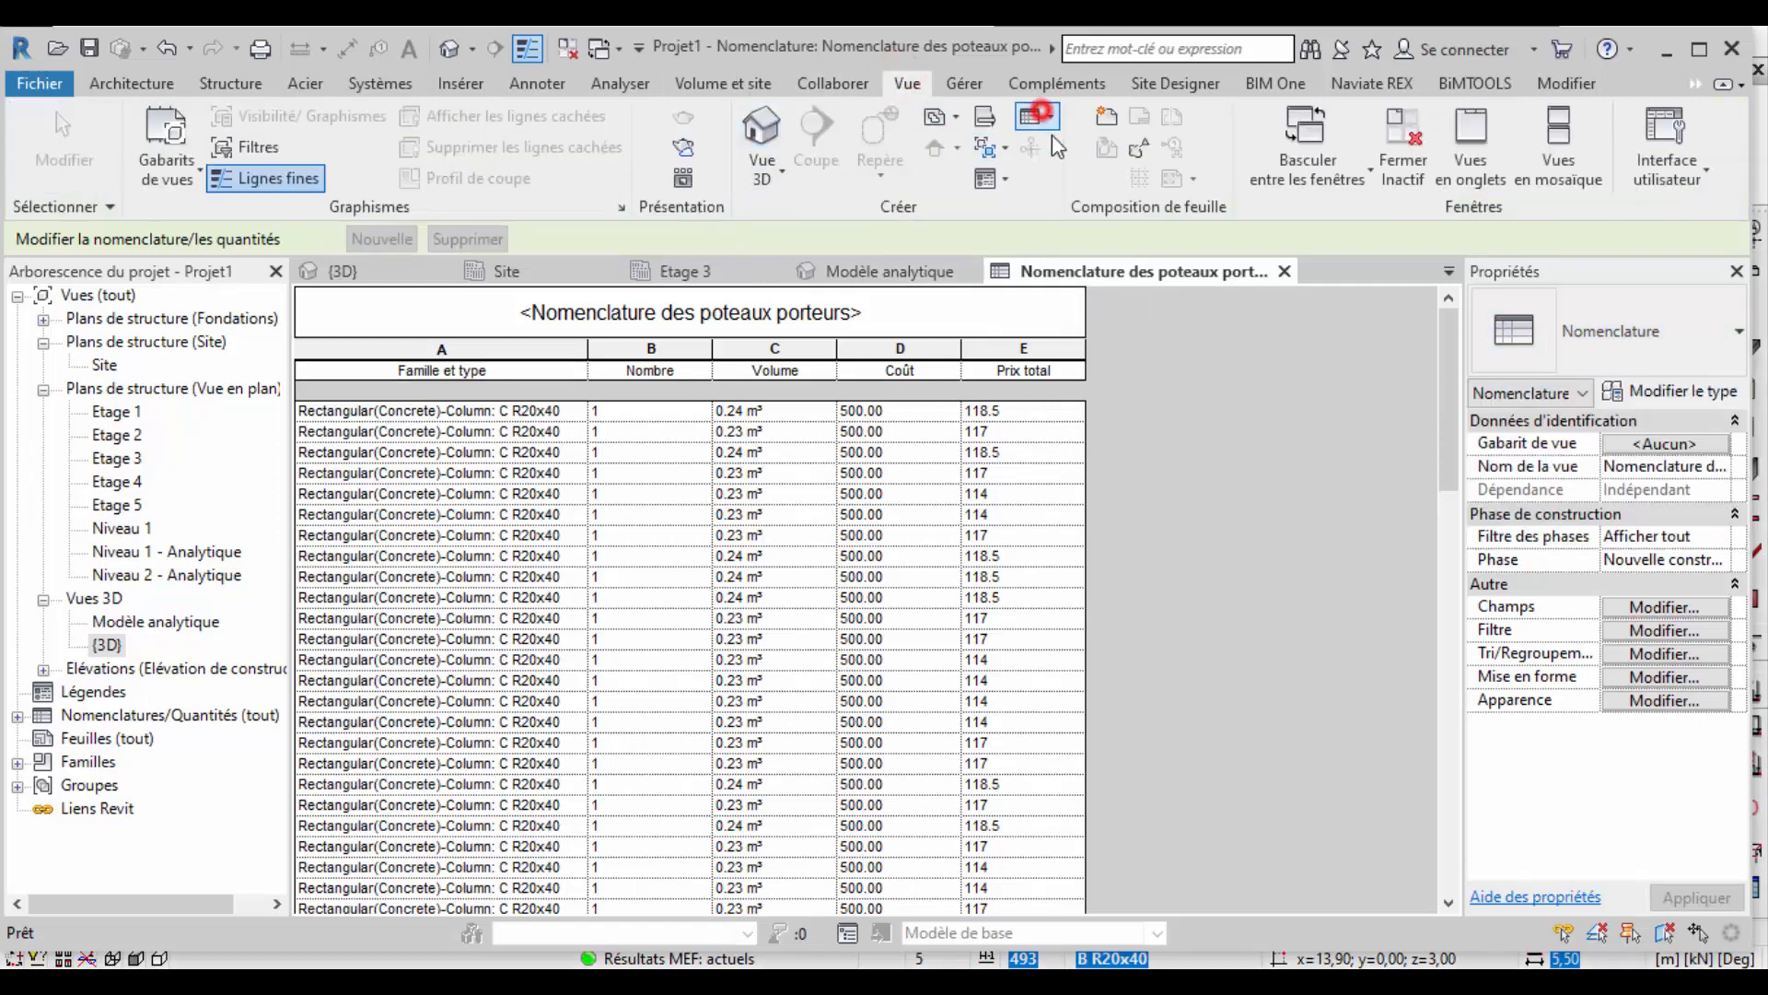
click(1031, 117)
click(1142, 154)
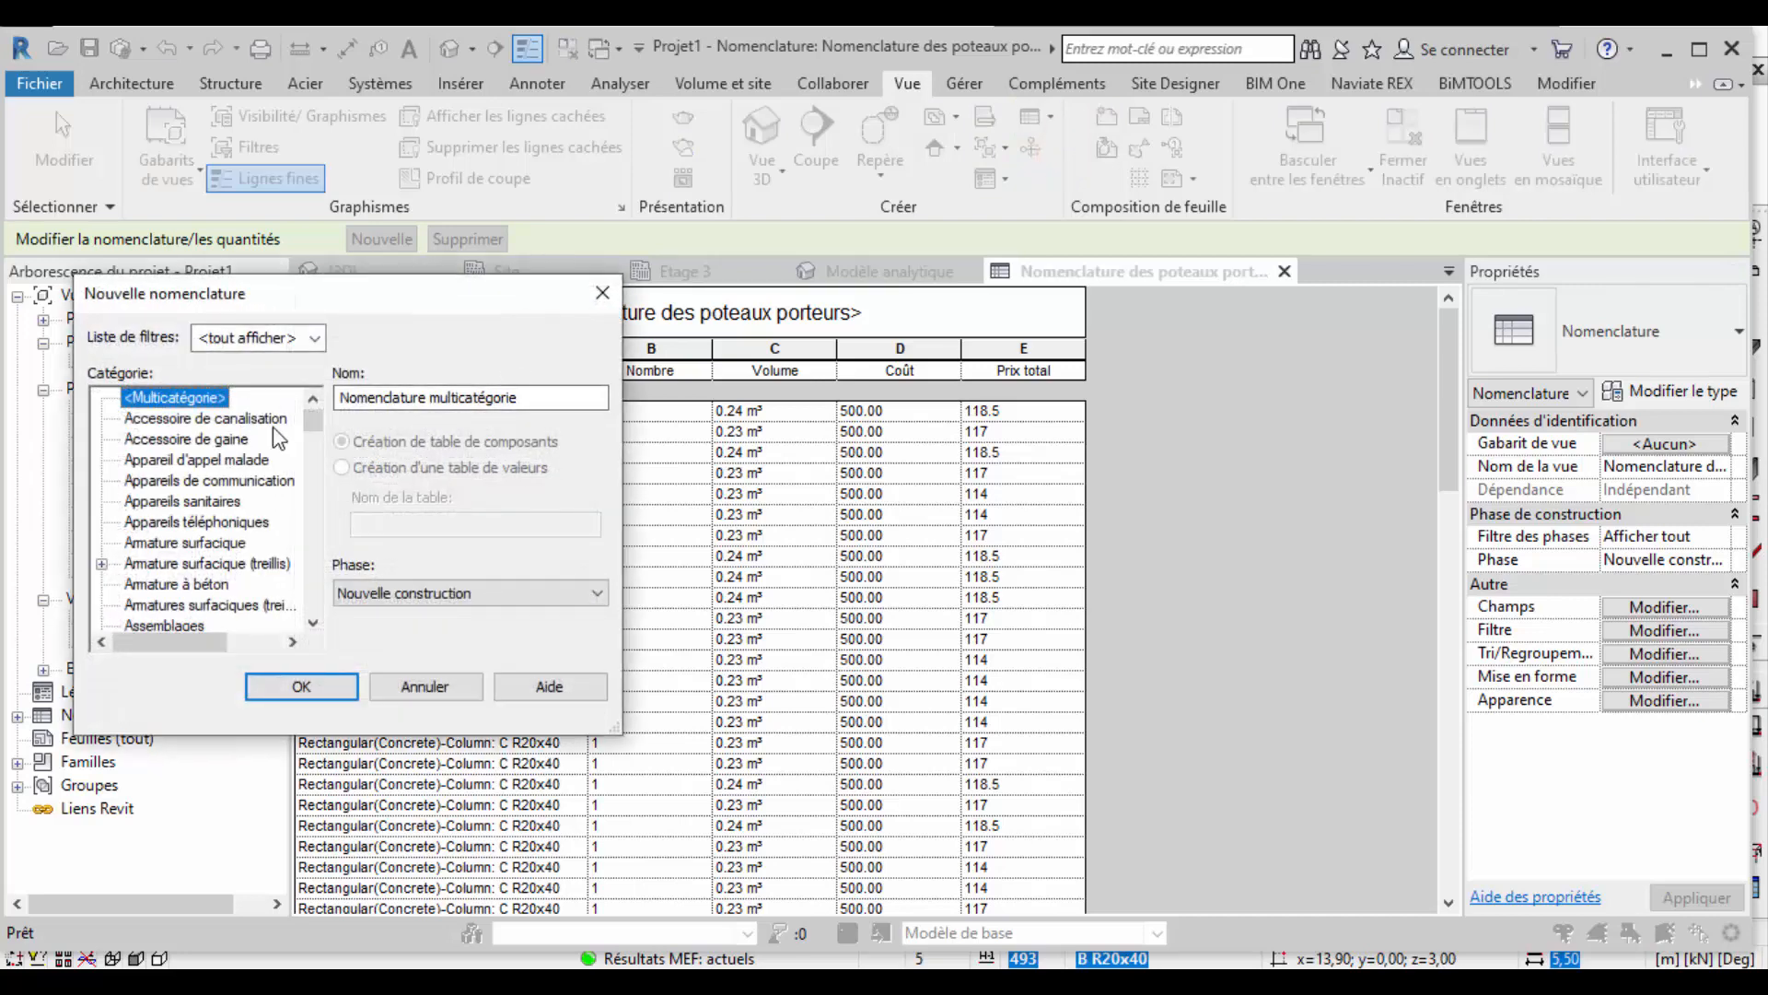
drag(313, 419, 315, 539)
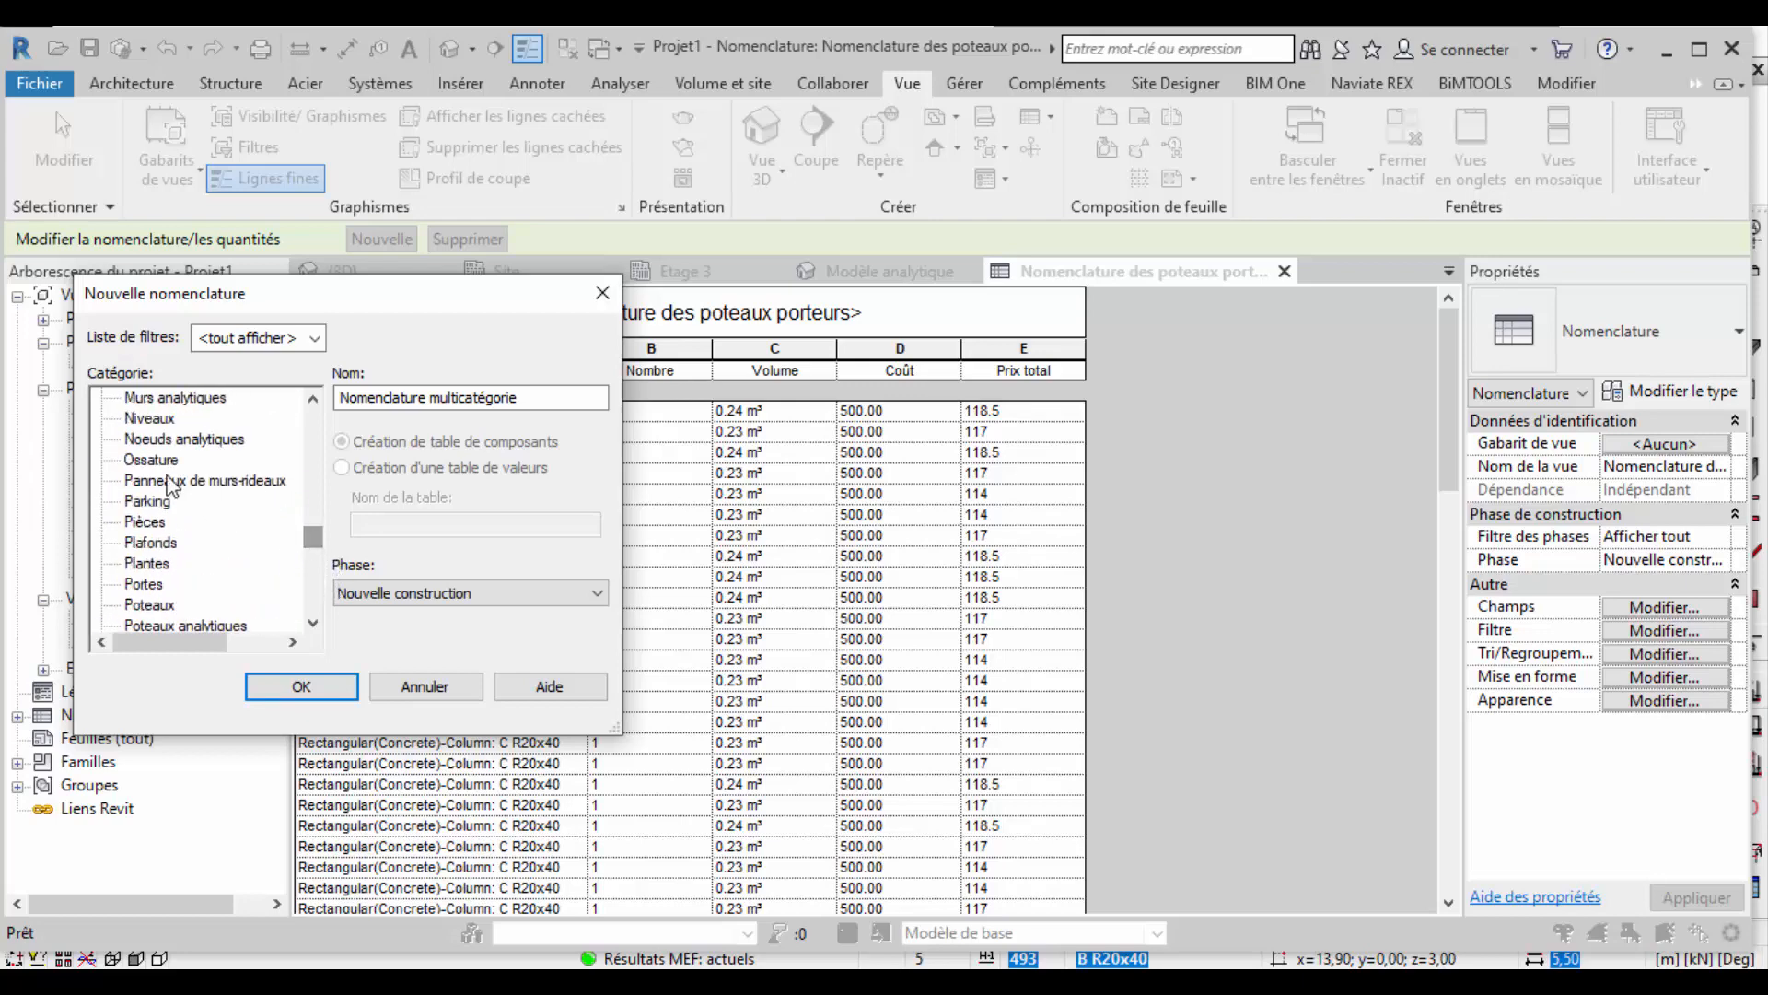
click(150, 460)
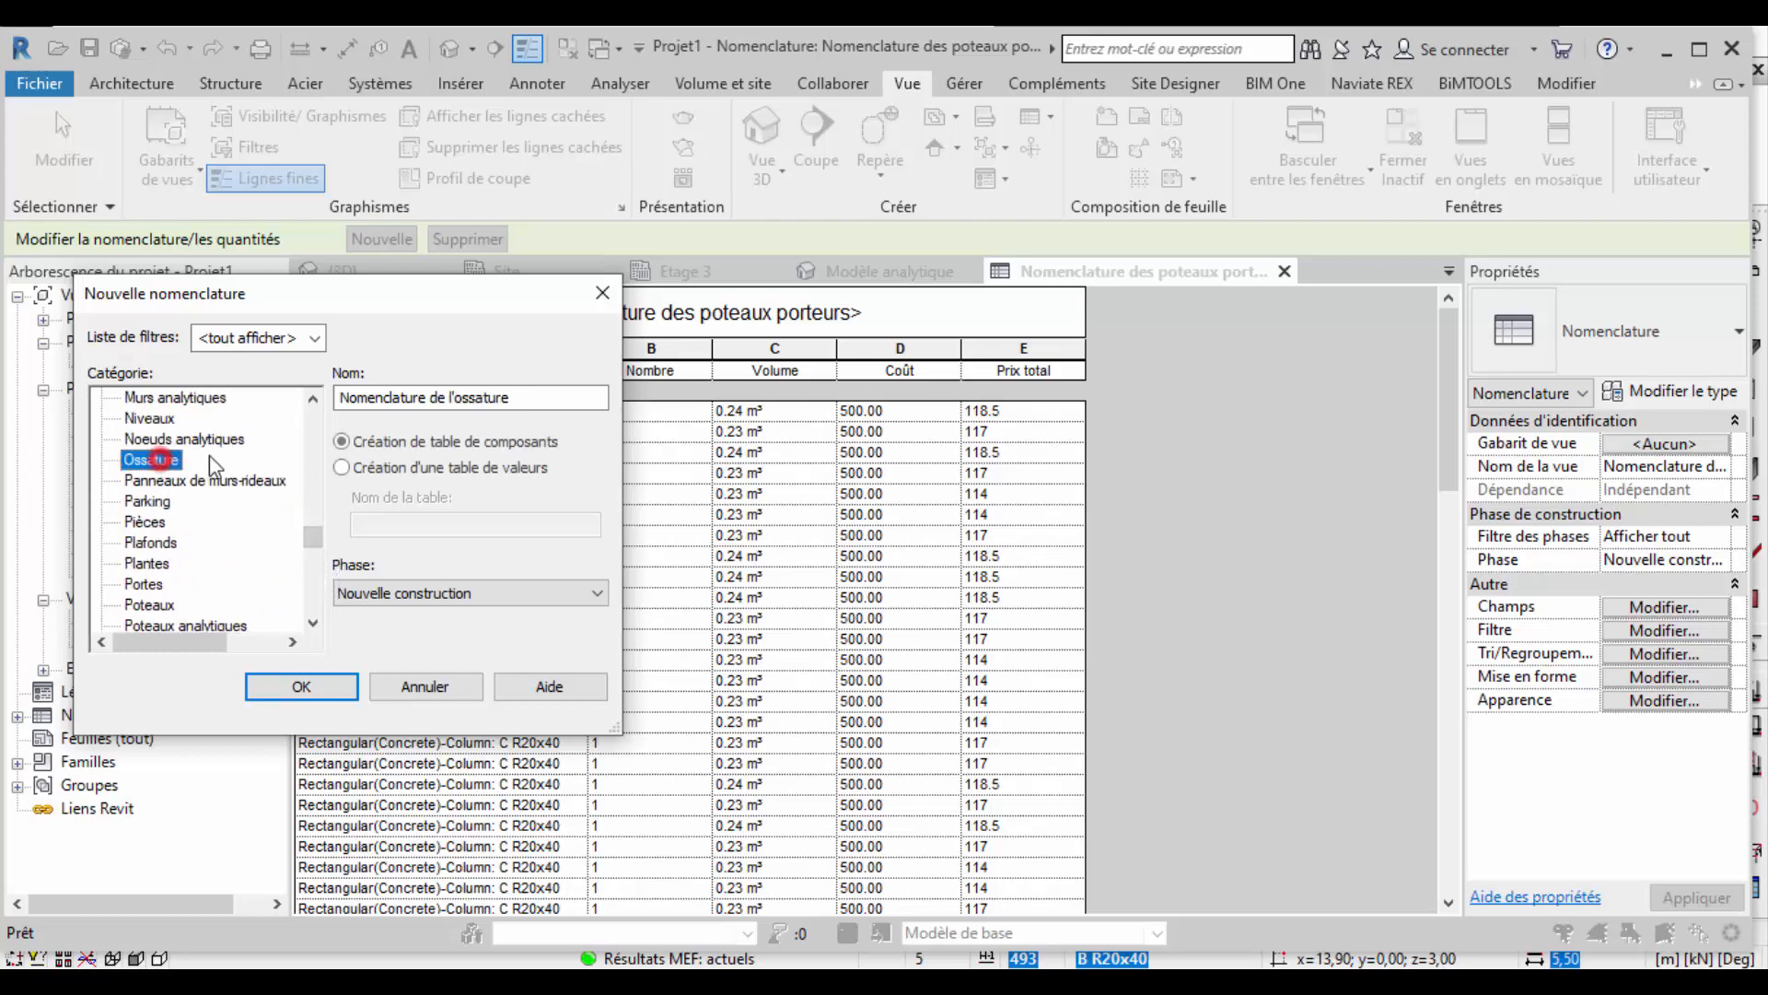
click(330, 688)
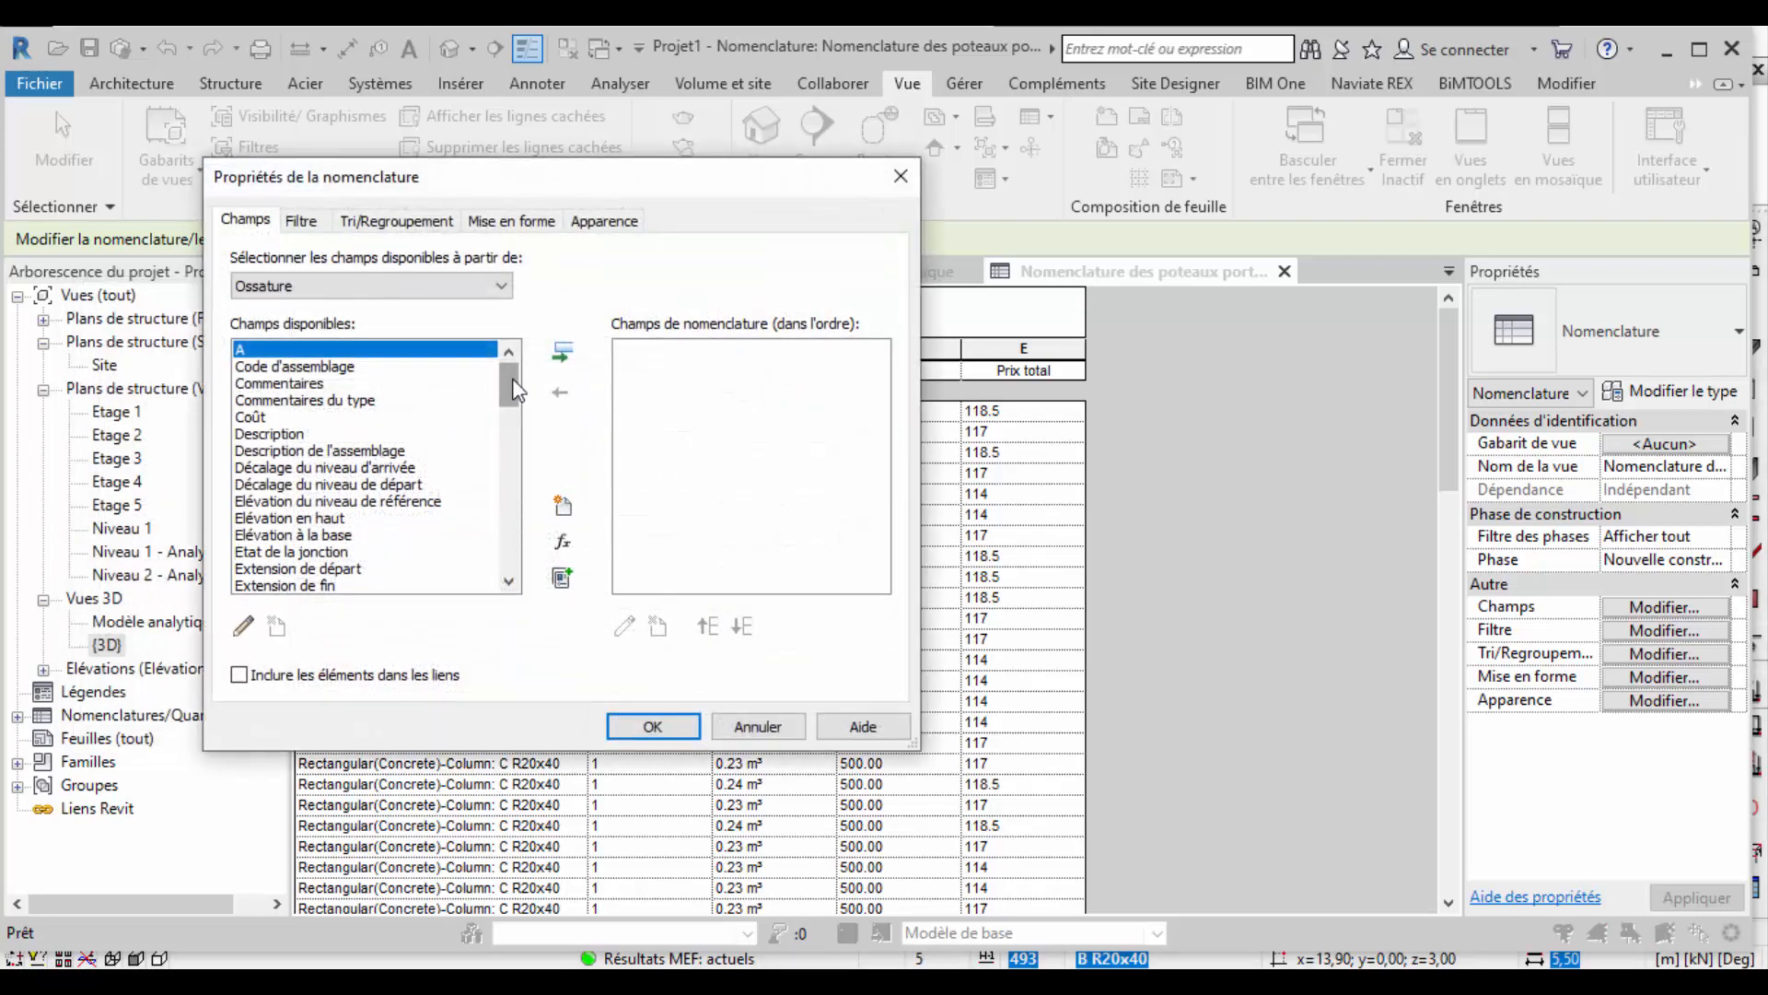
Add the Famille et type, Coût, Longueur and Volume fields to the Ossature schedule.
mouse_move(515, 390)
mouse_down()
mouse_move(525, 470)
mouse_move(536, 403)
mouse_up()
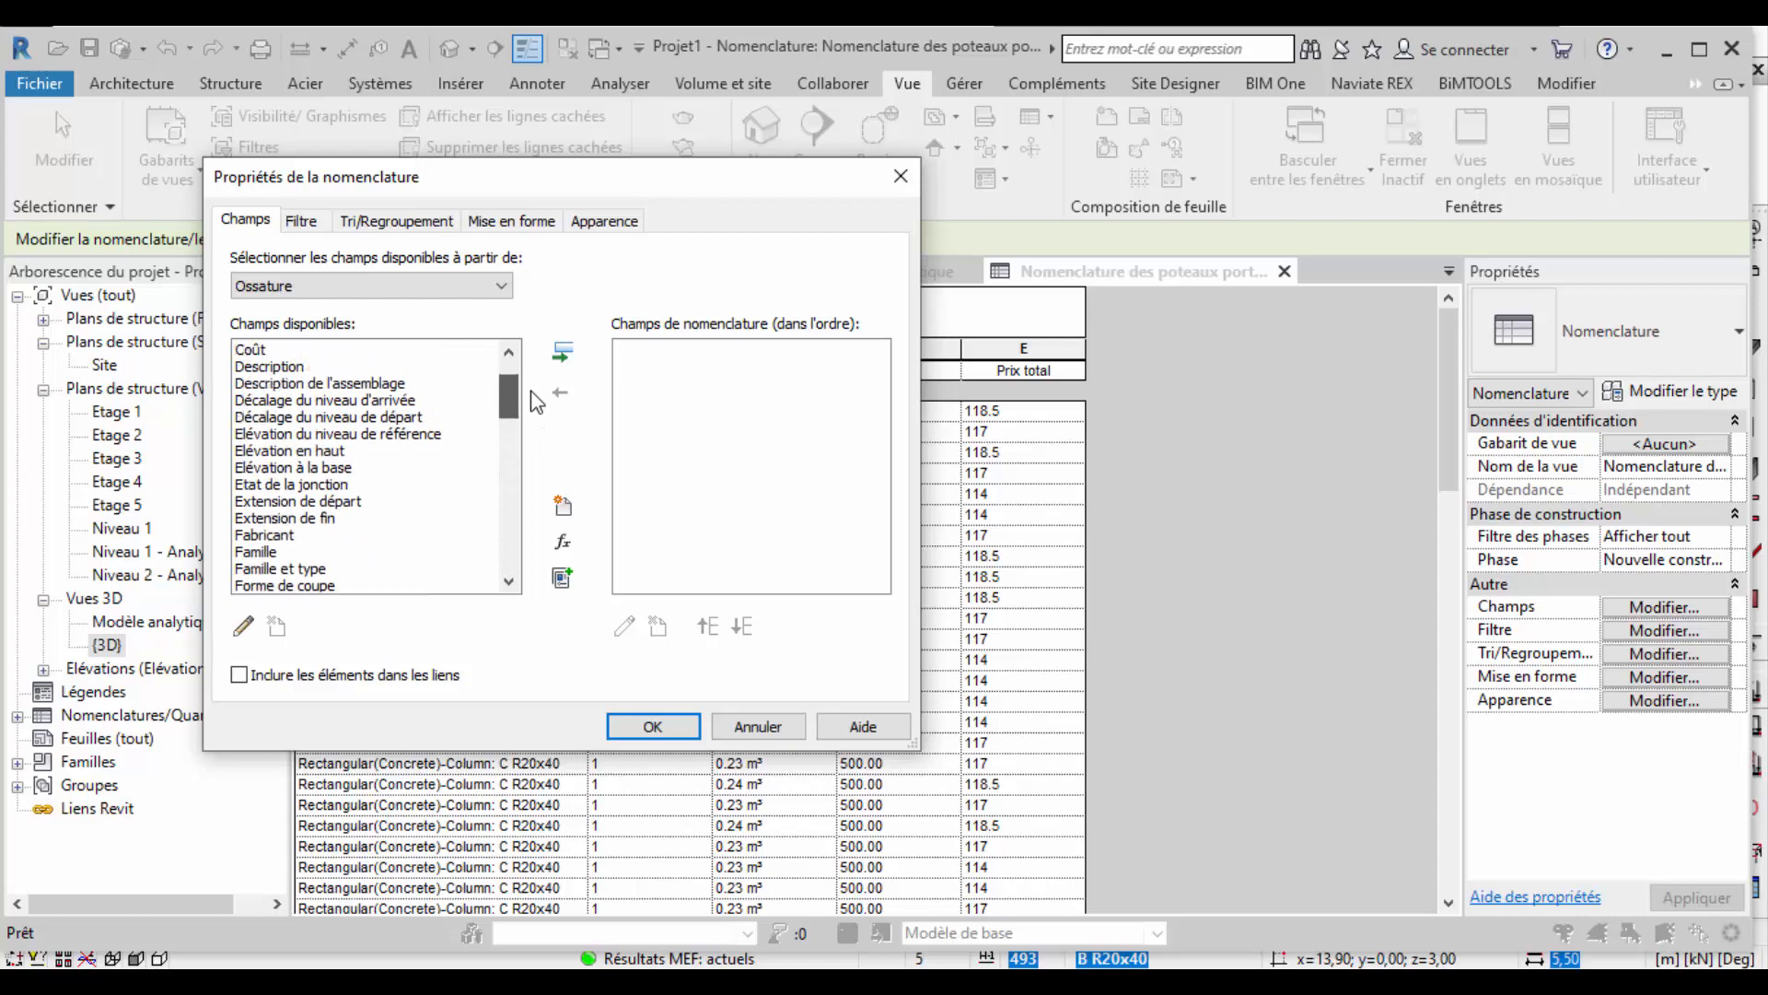
click(313, 568)
click(563, 352)
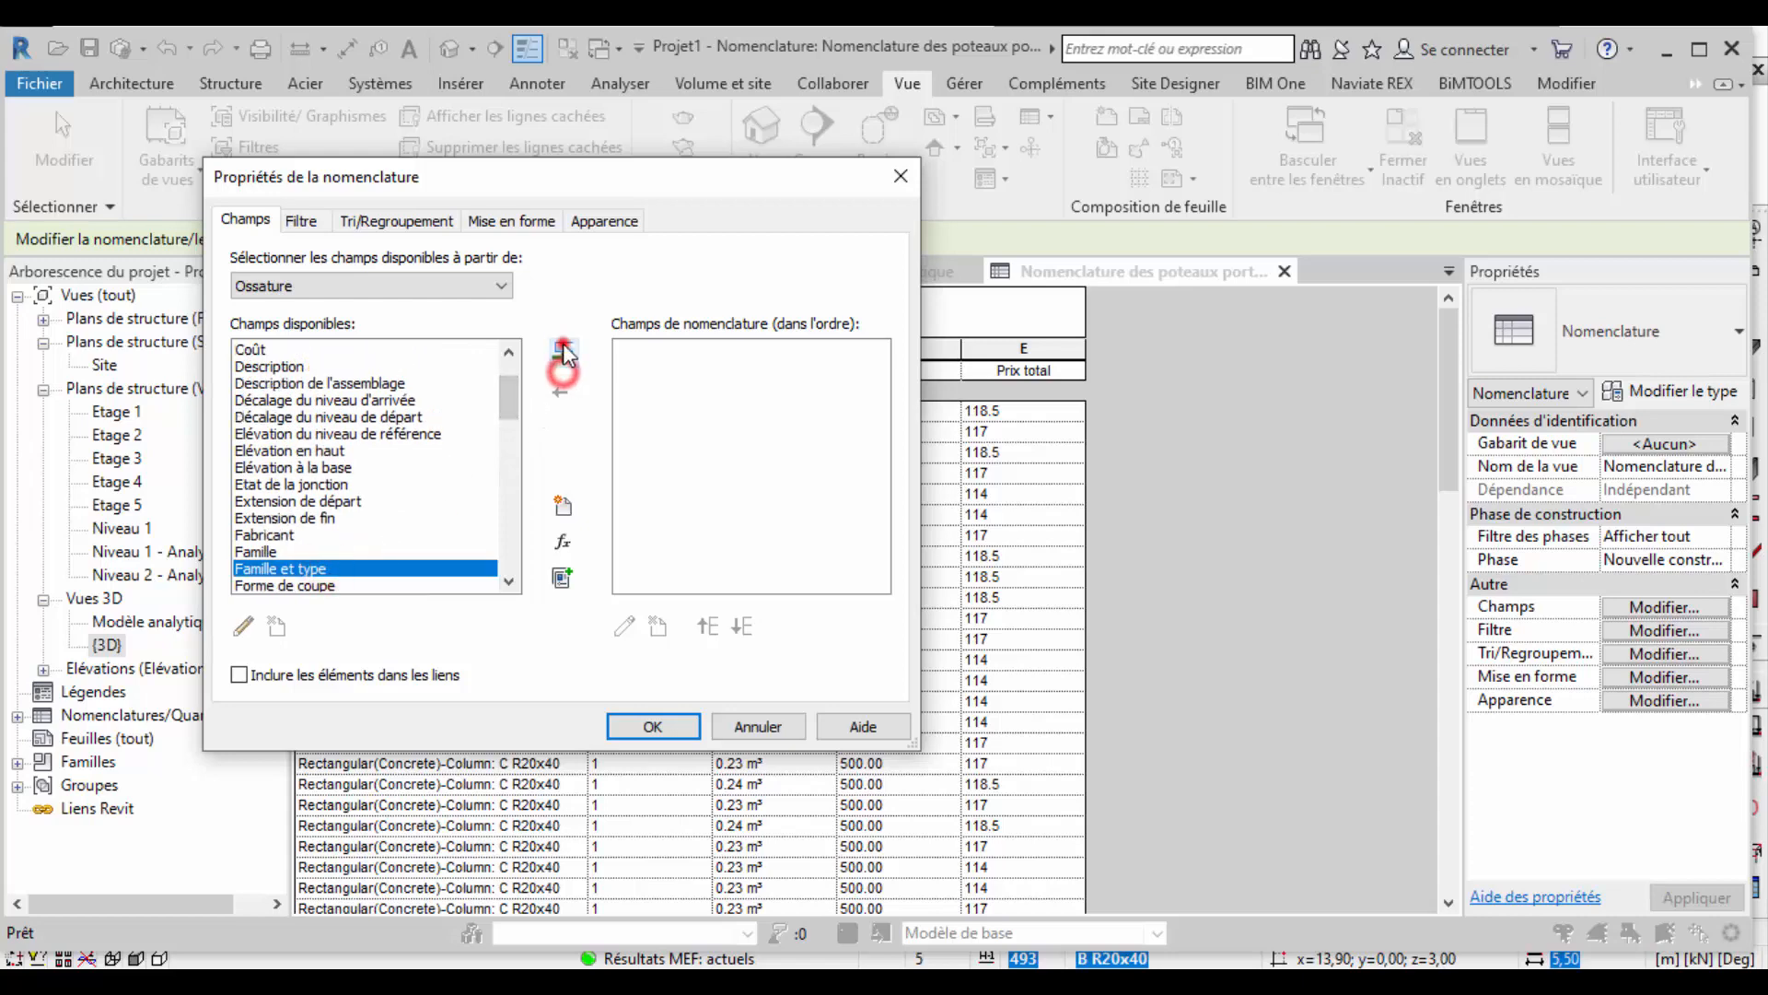
click(251, 351)
click(564, 352)
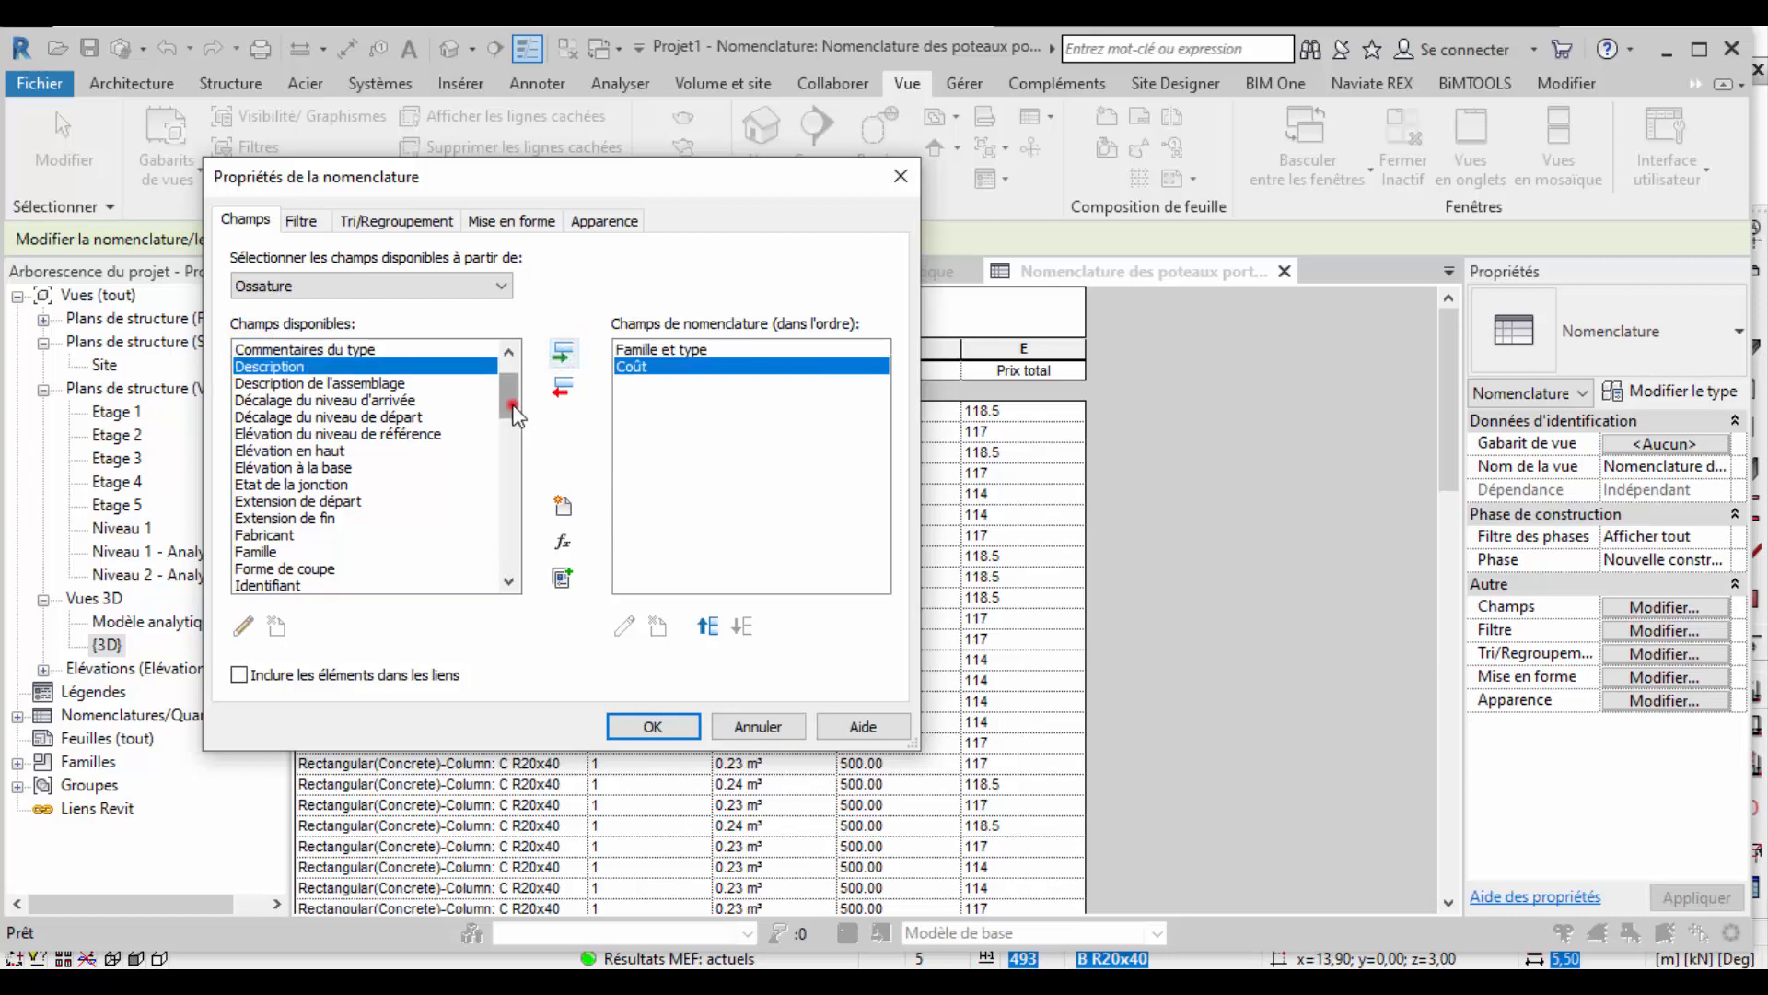
drag(513, 414, 519, 488)
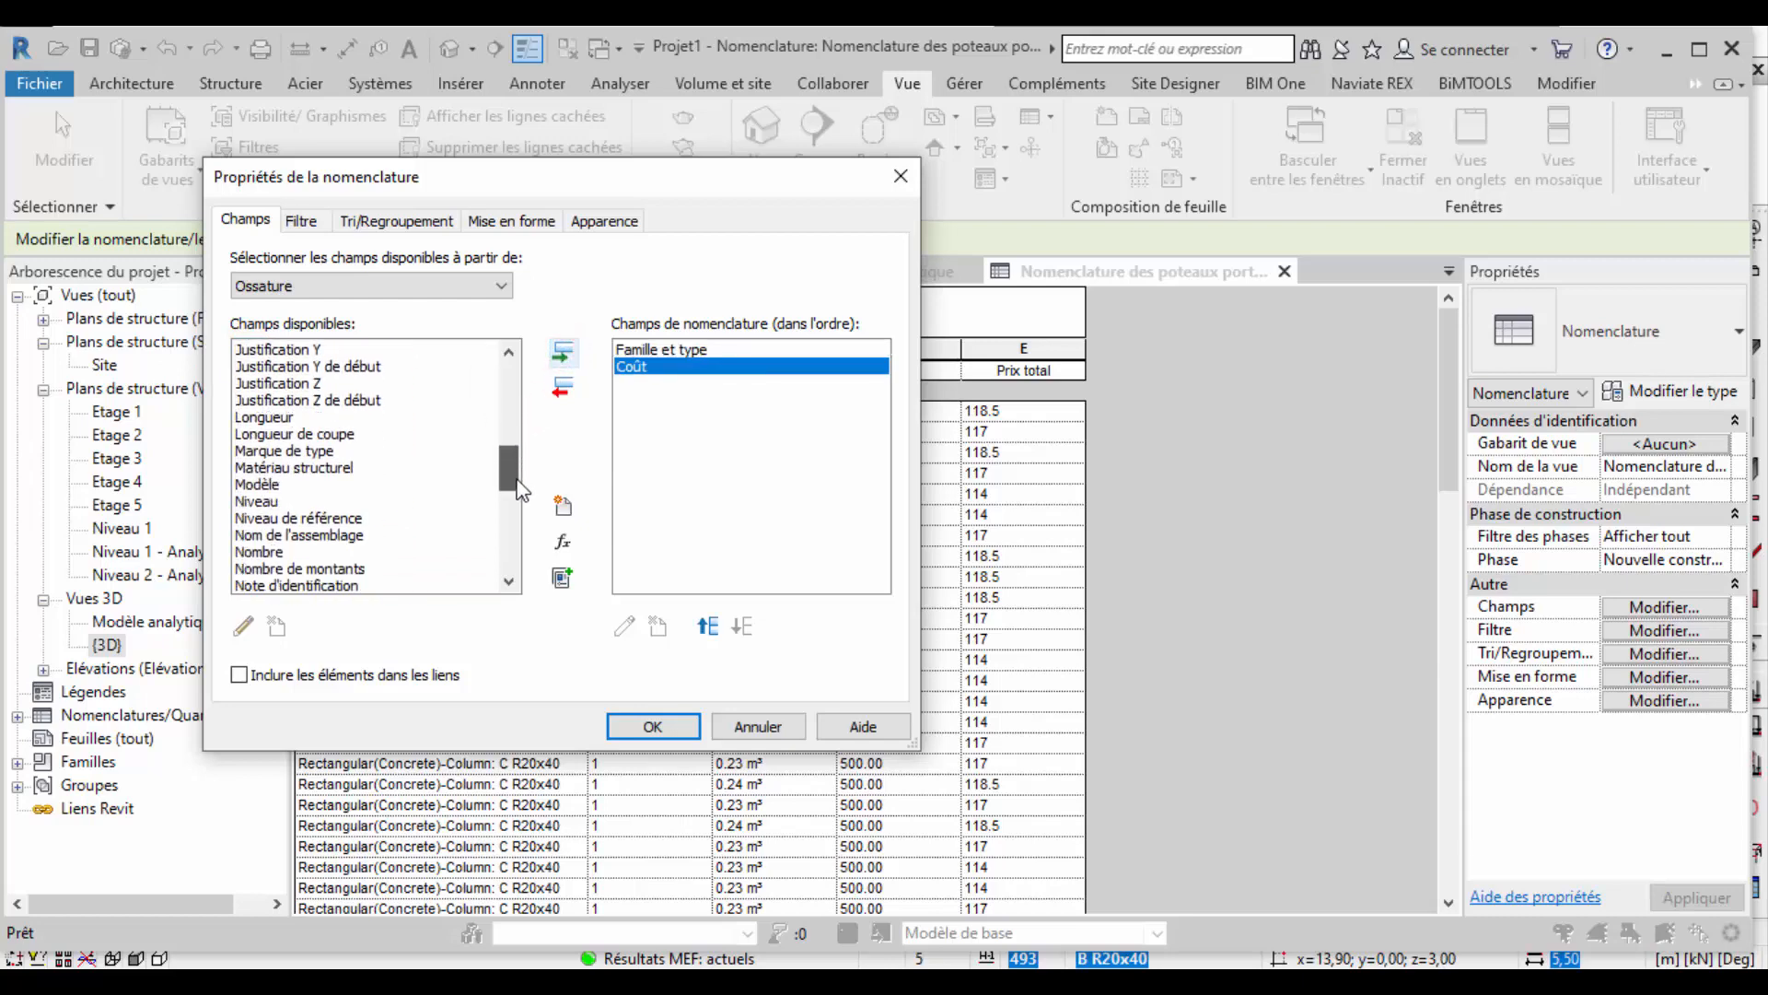
click(276, 417)
click(563, 352)
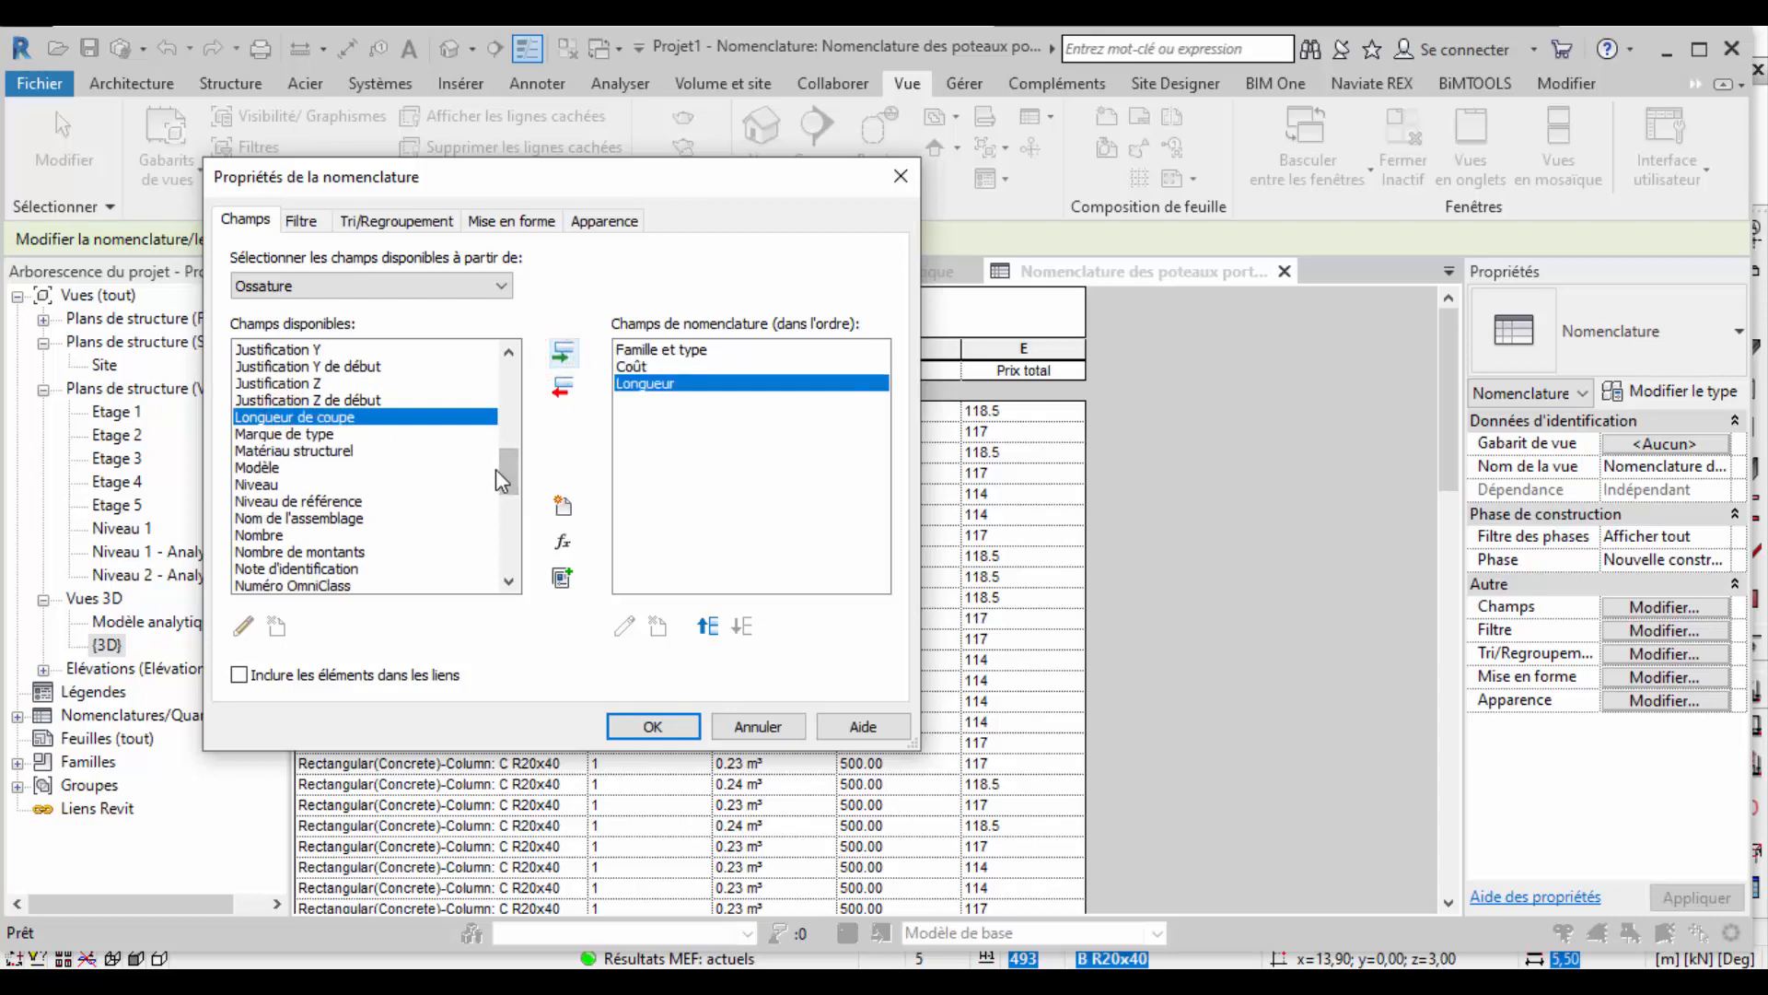
drag(501, 481, 512, 573)
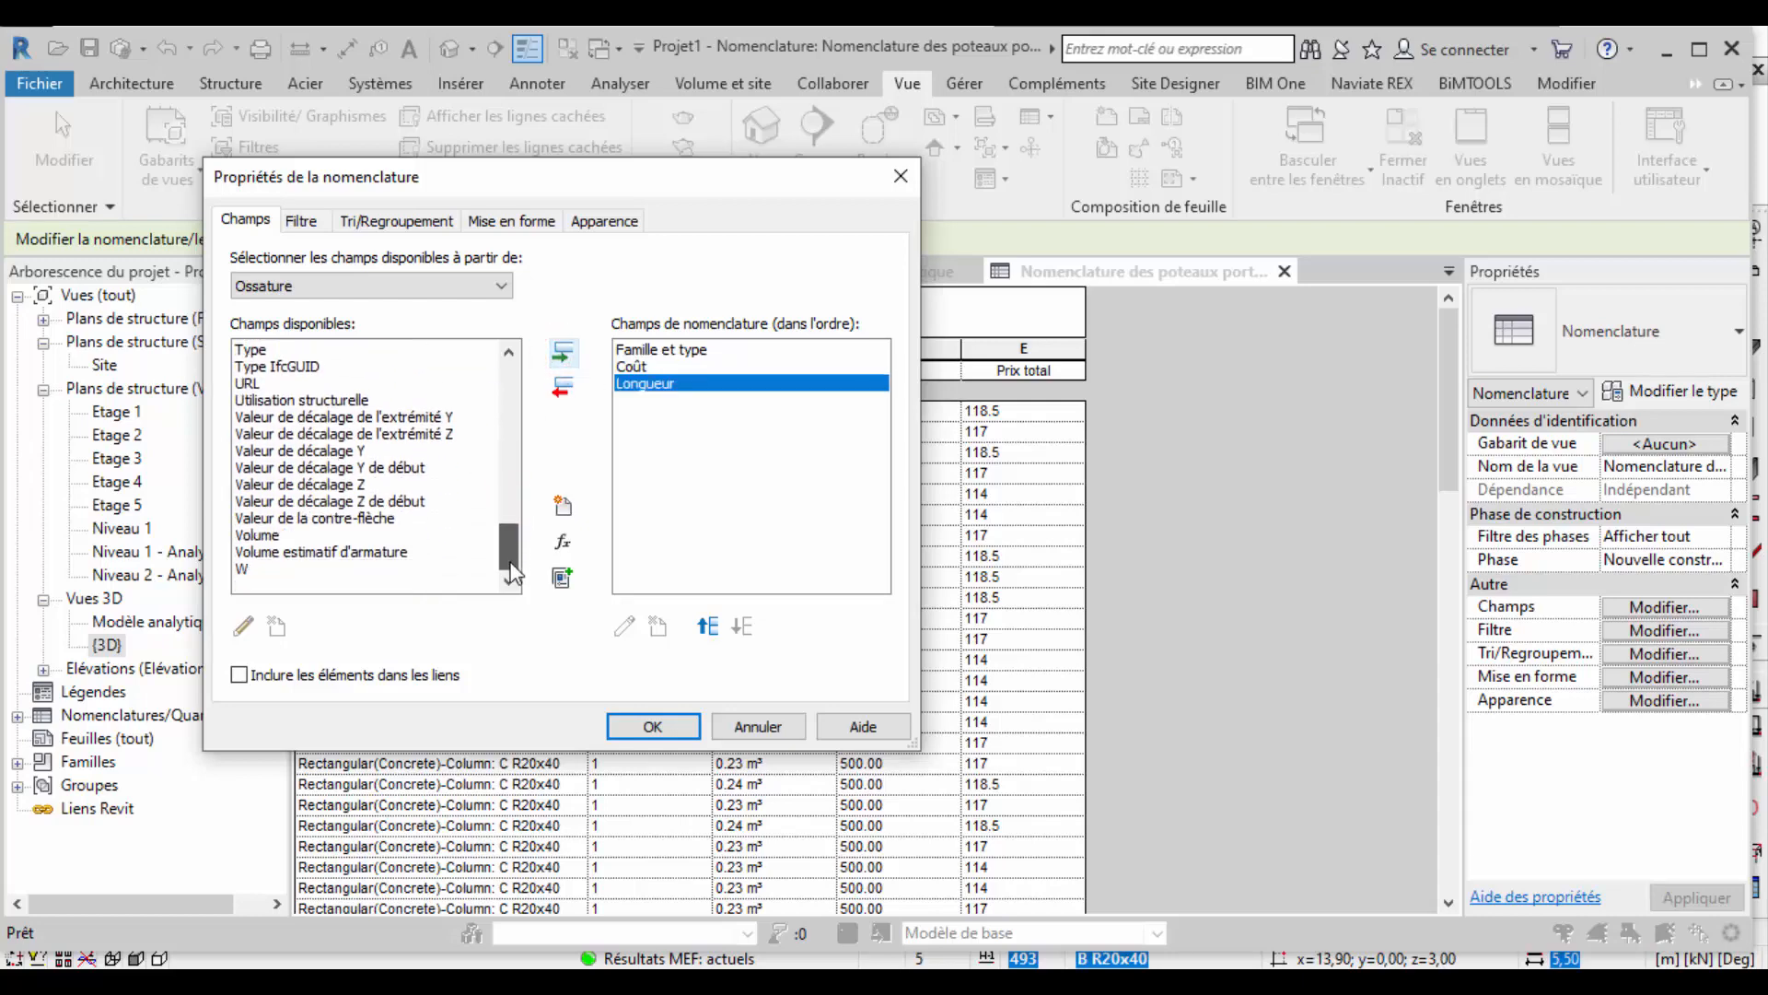
click(256, 535)
click(562, 352)
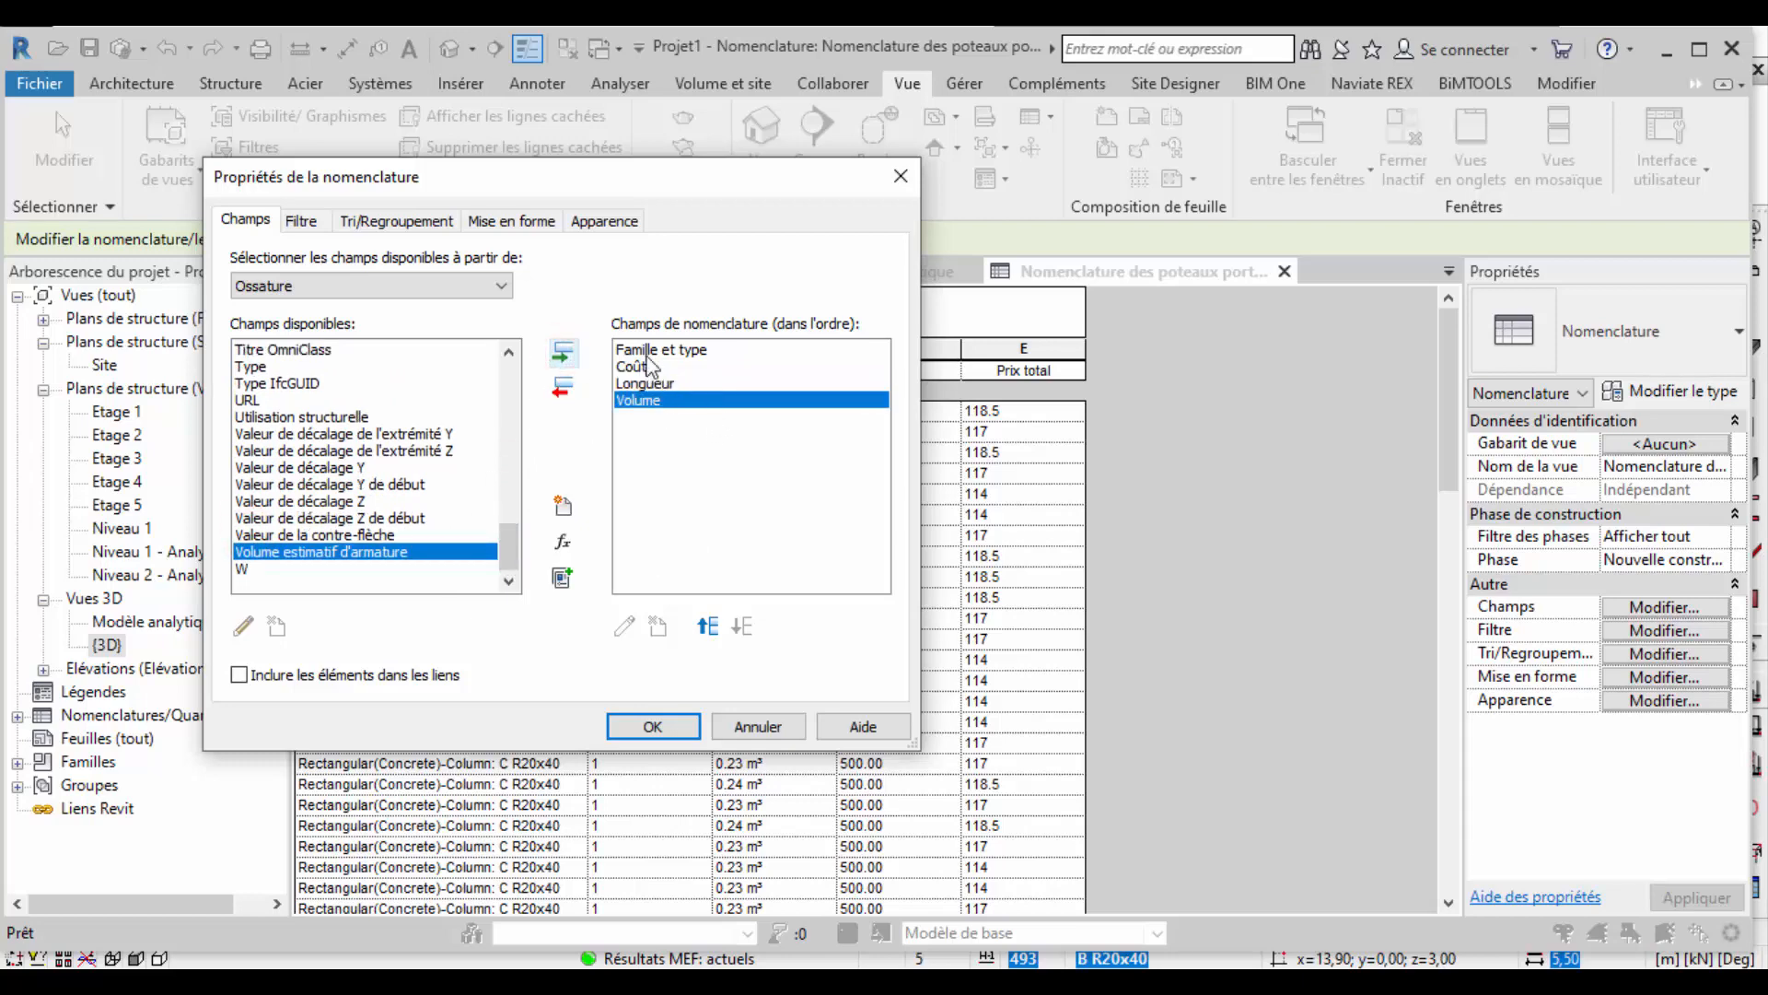
Reorder the Ossature schedule fields as Famille et type, Longueur, Volume, Coût.
click(708, 627)
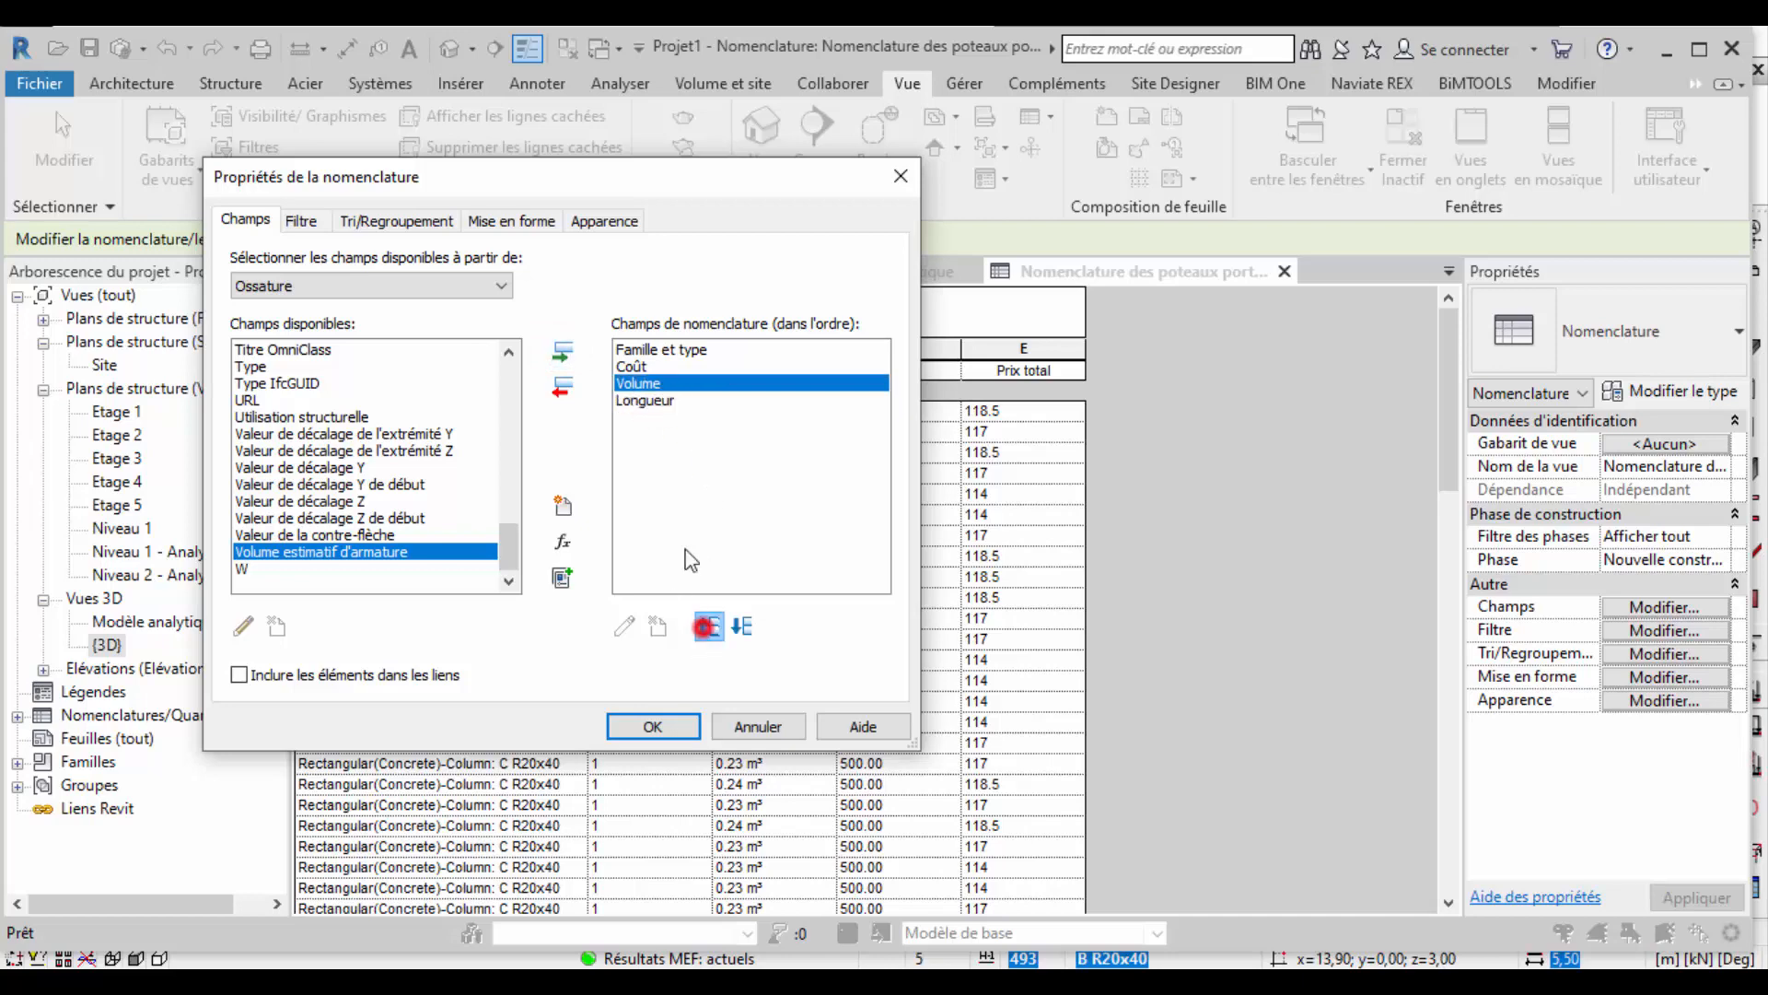
click(643, 401)
click(708, 627)
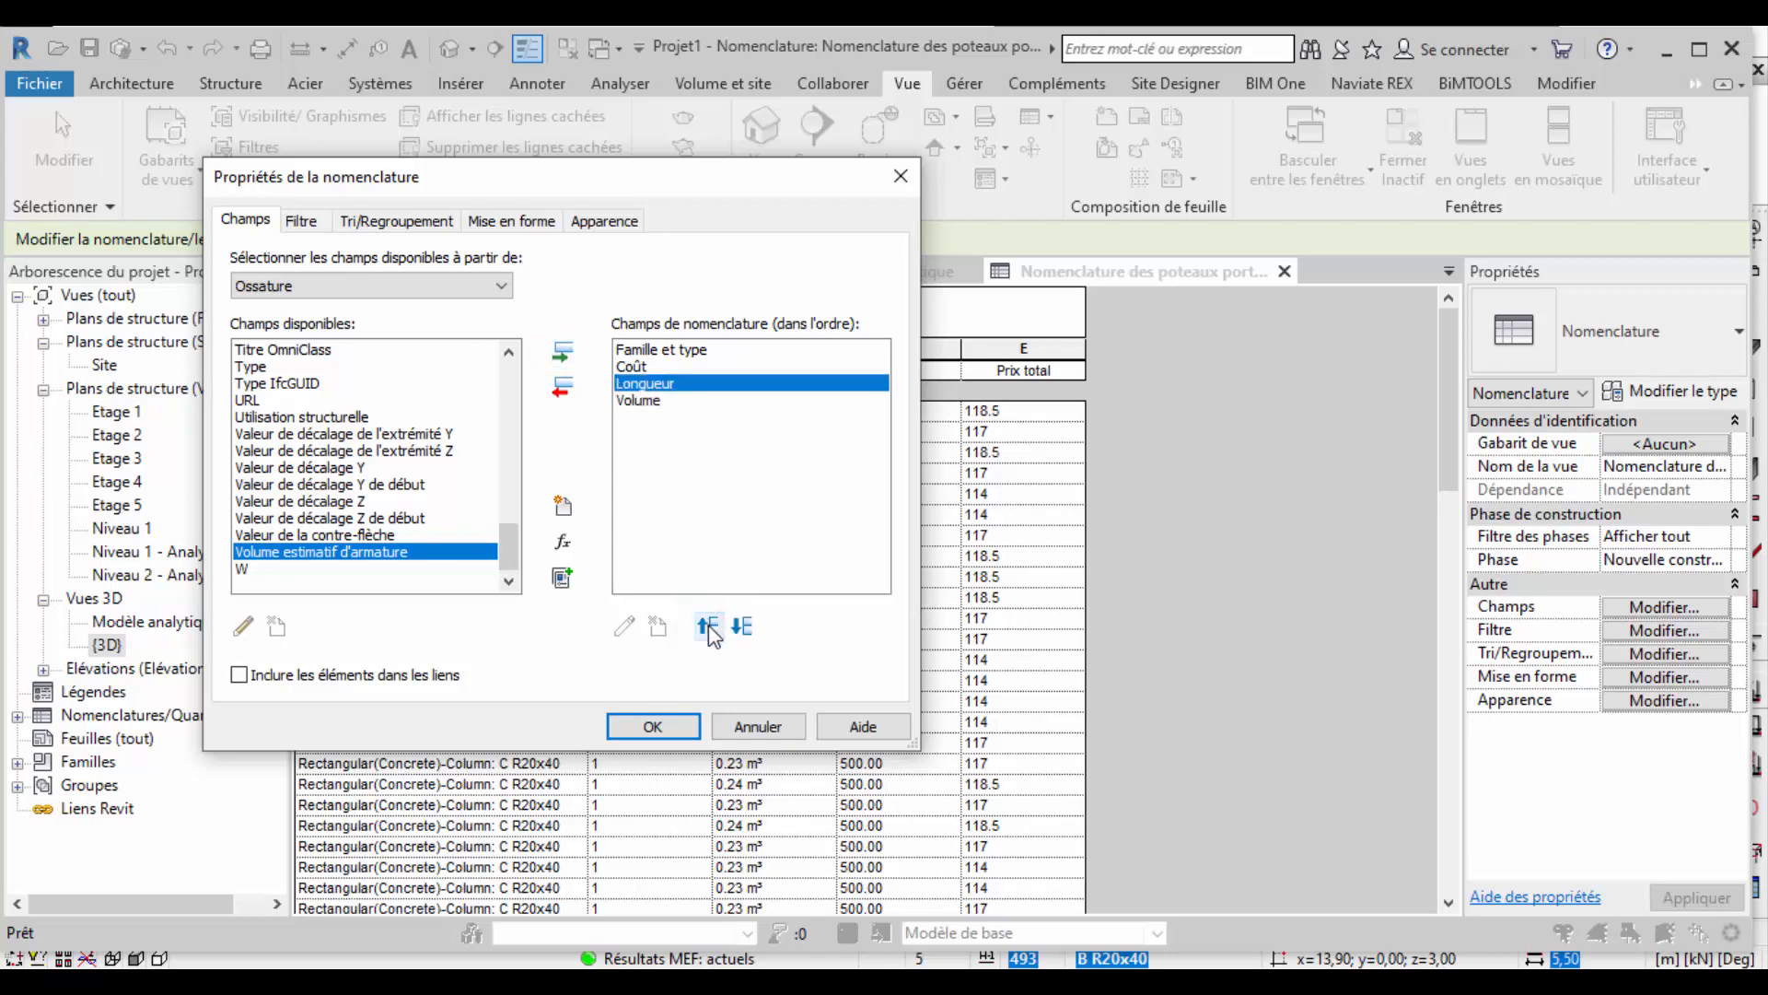
click(708, 627)
click(655, 398)
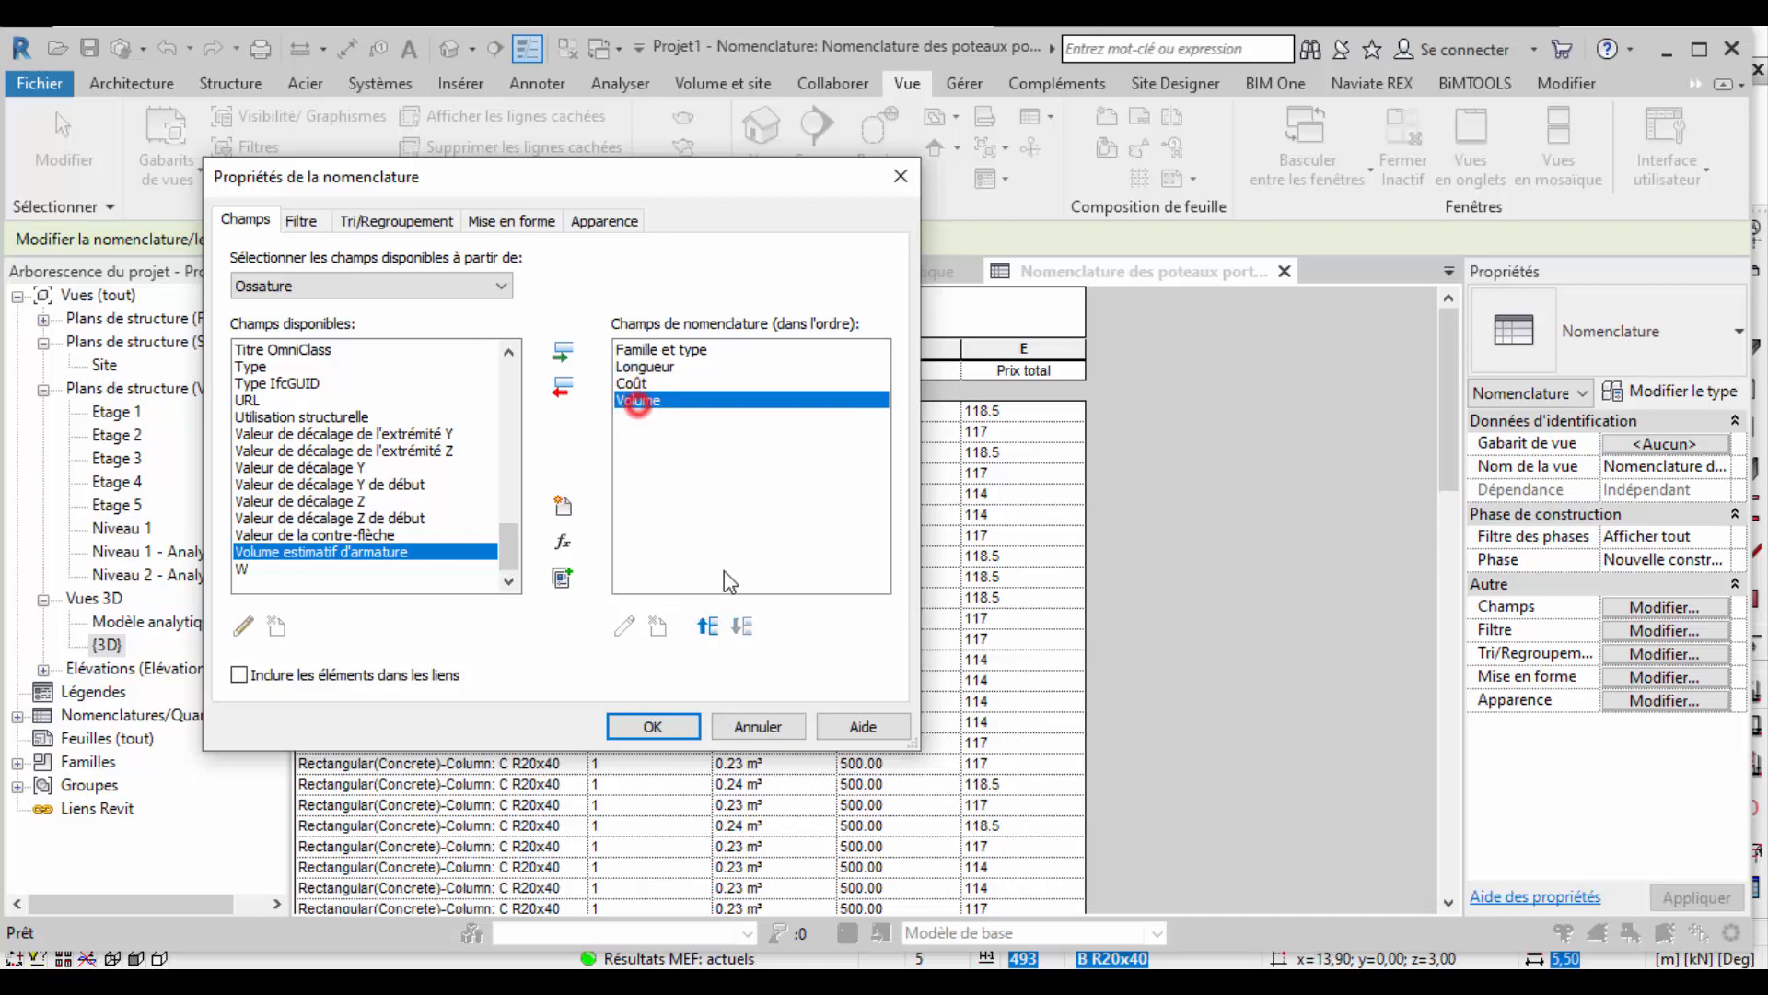
click(708, 626)
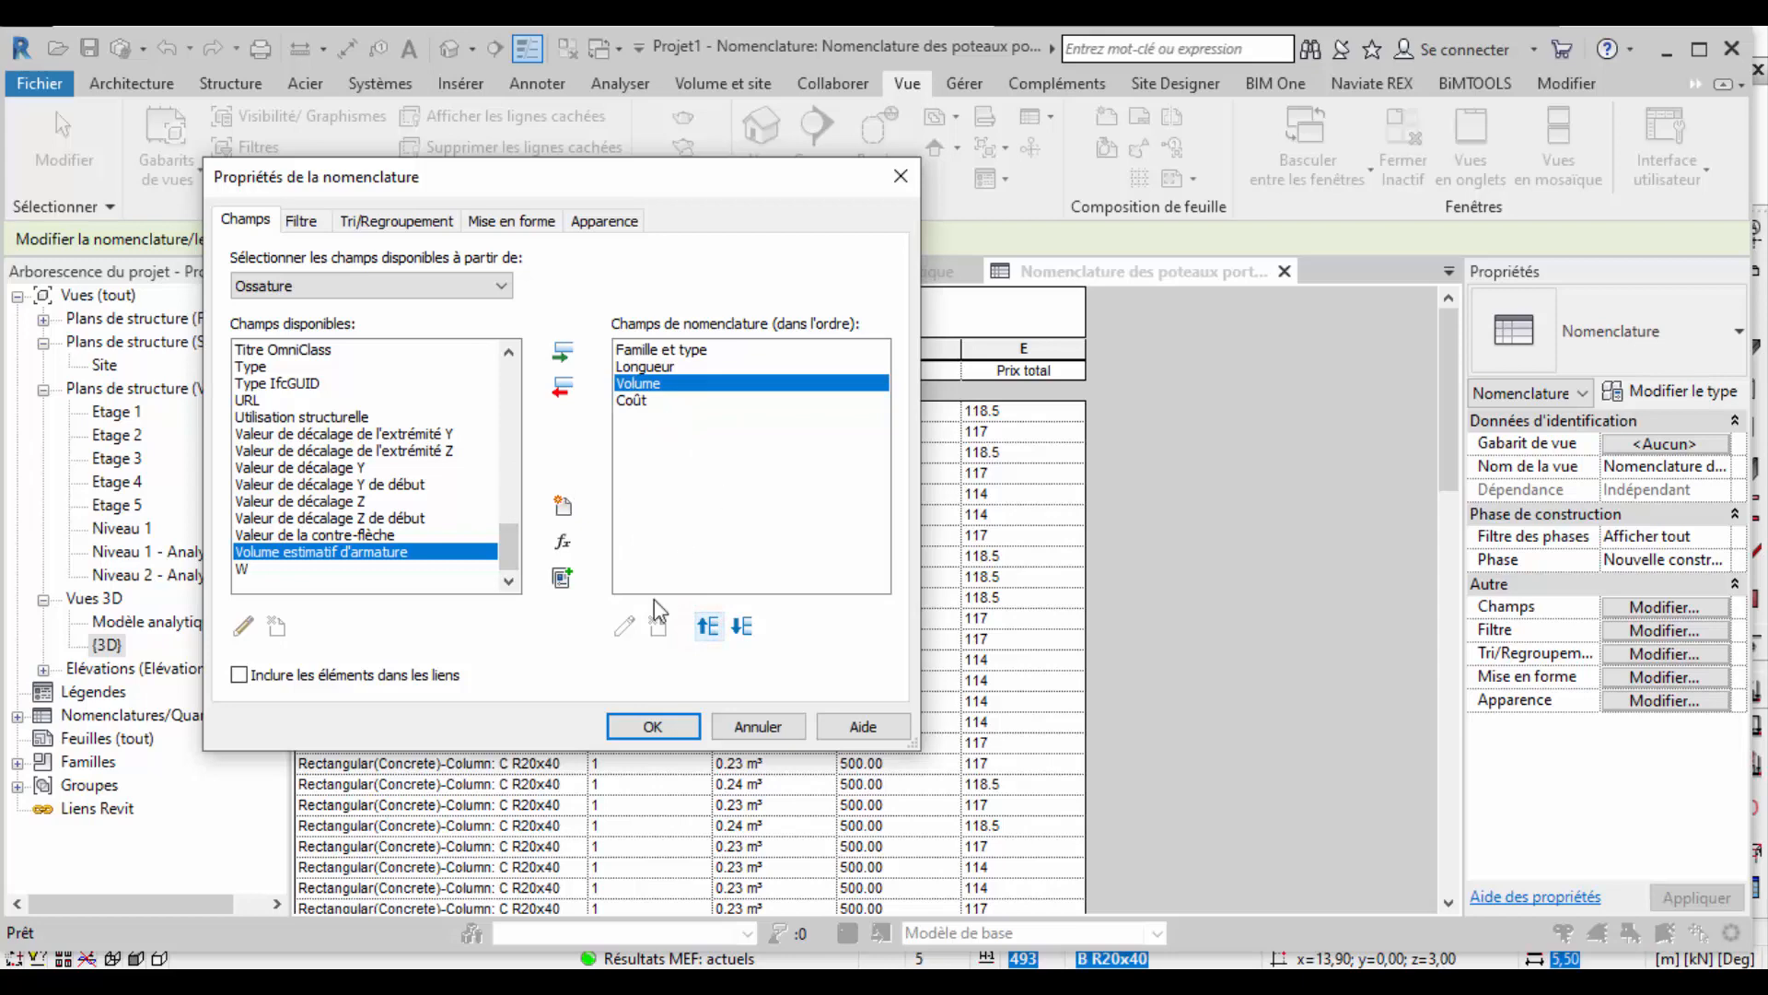
Start a calculated value for the Ossature schedule and name it Prix total, keeping the Formule option.
click(573, 545)
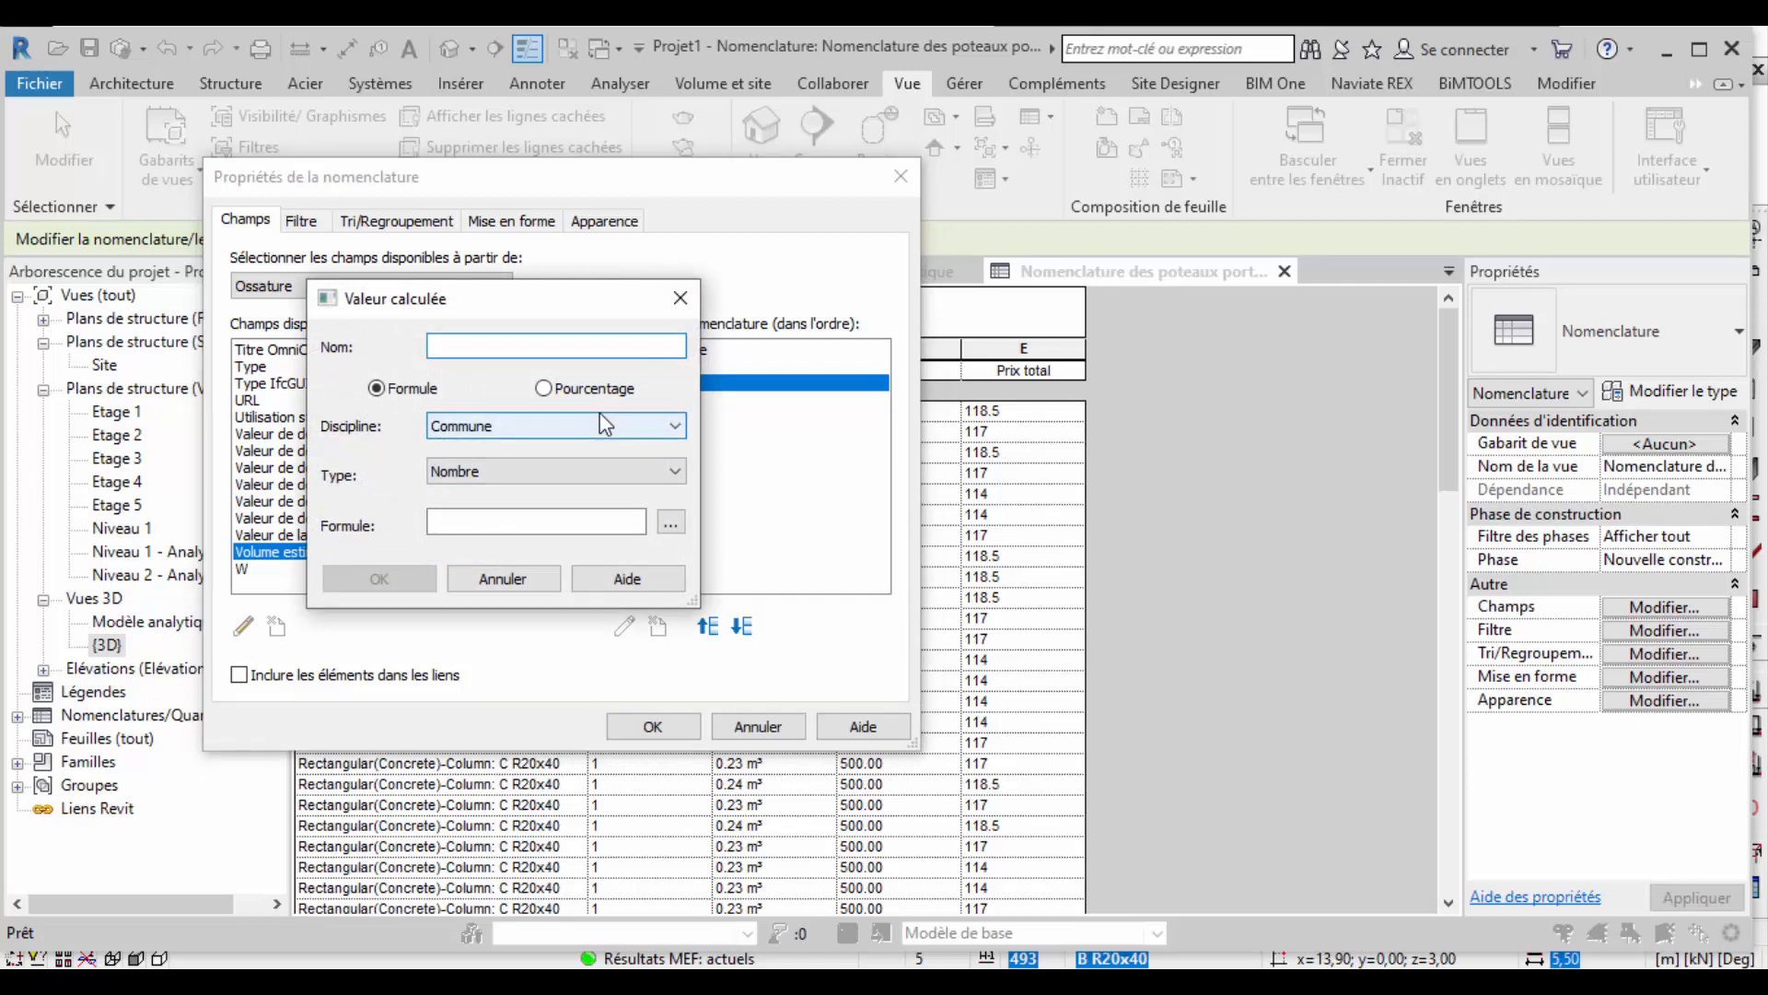
text(p)
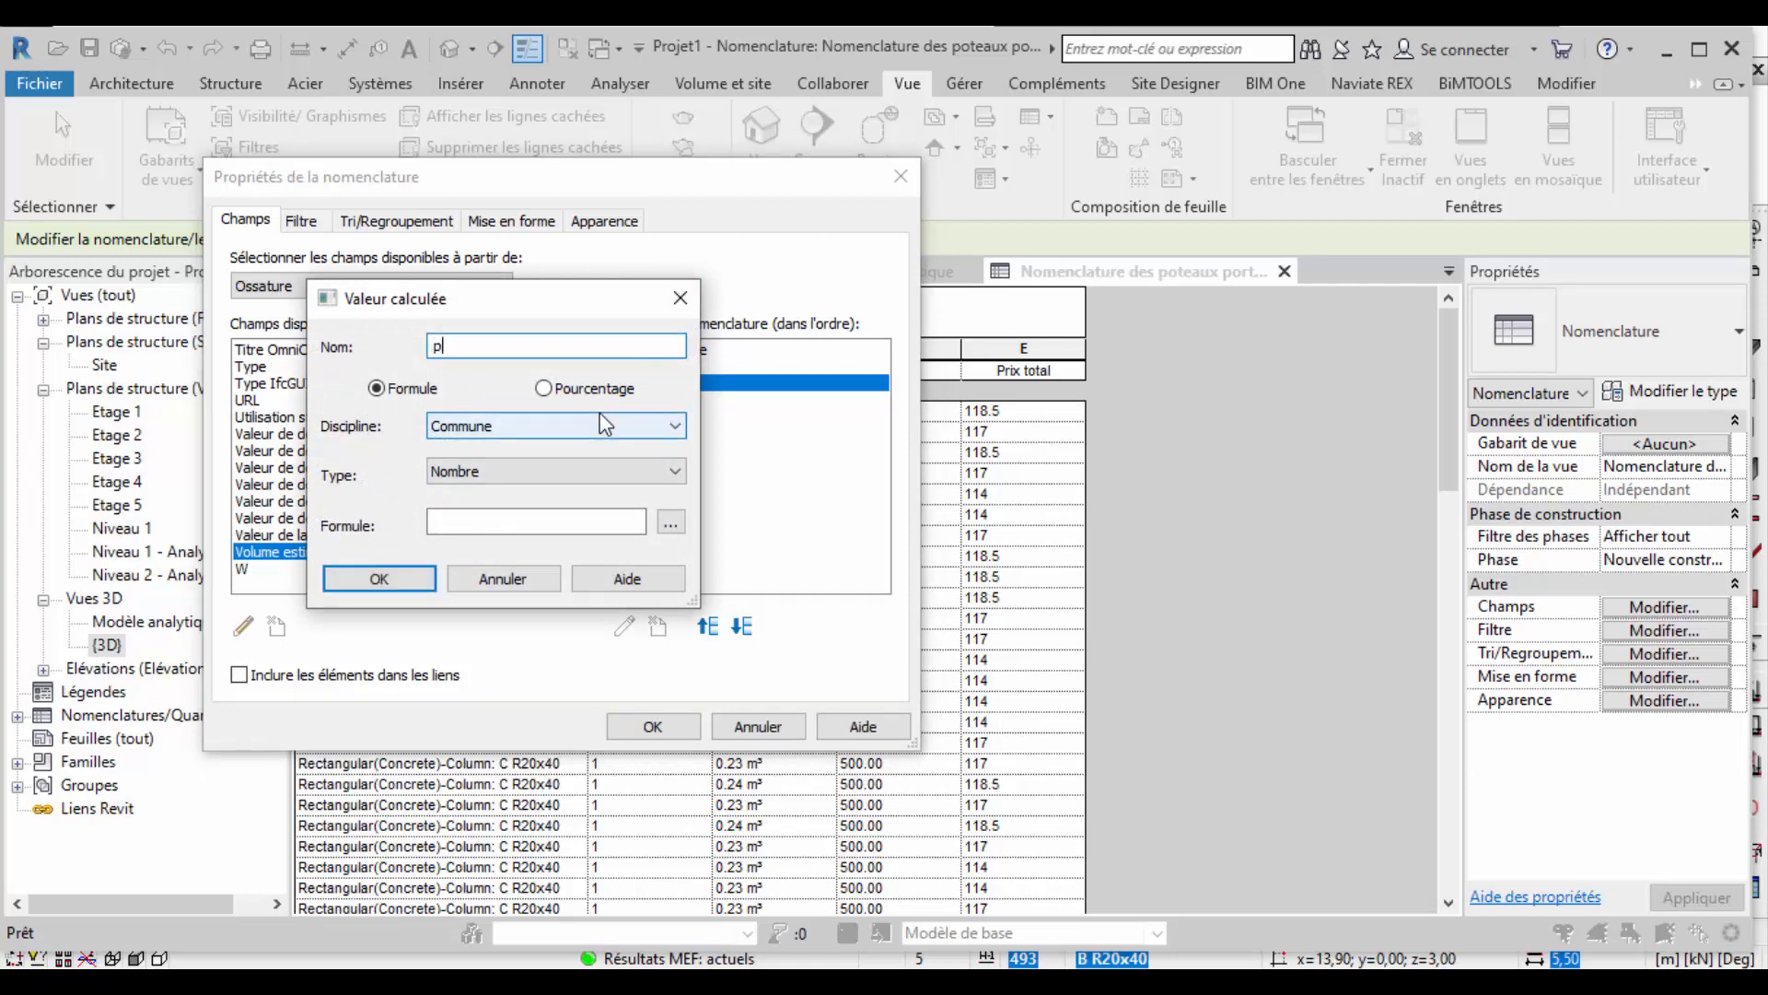
text(Prix total)
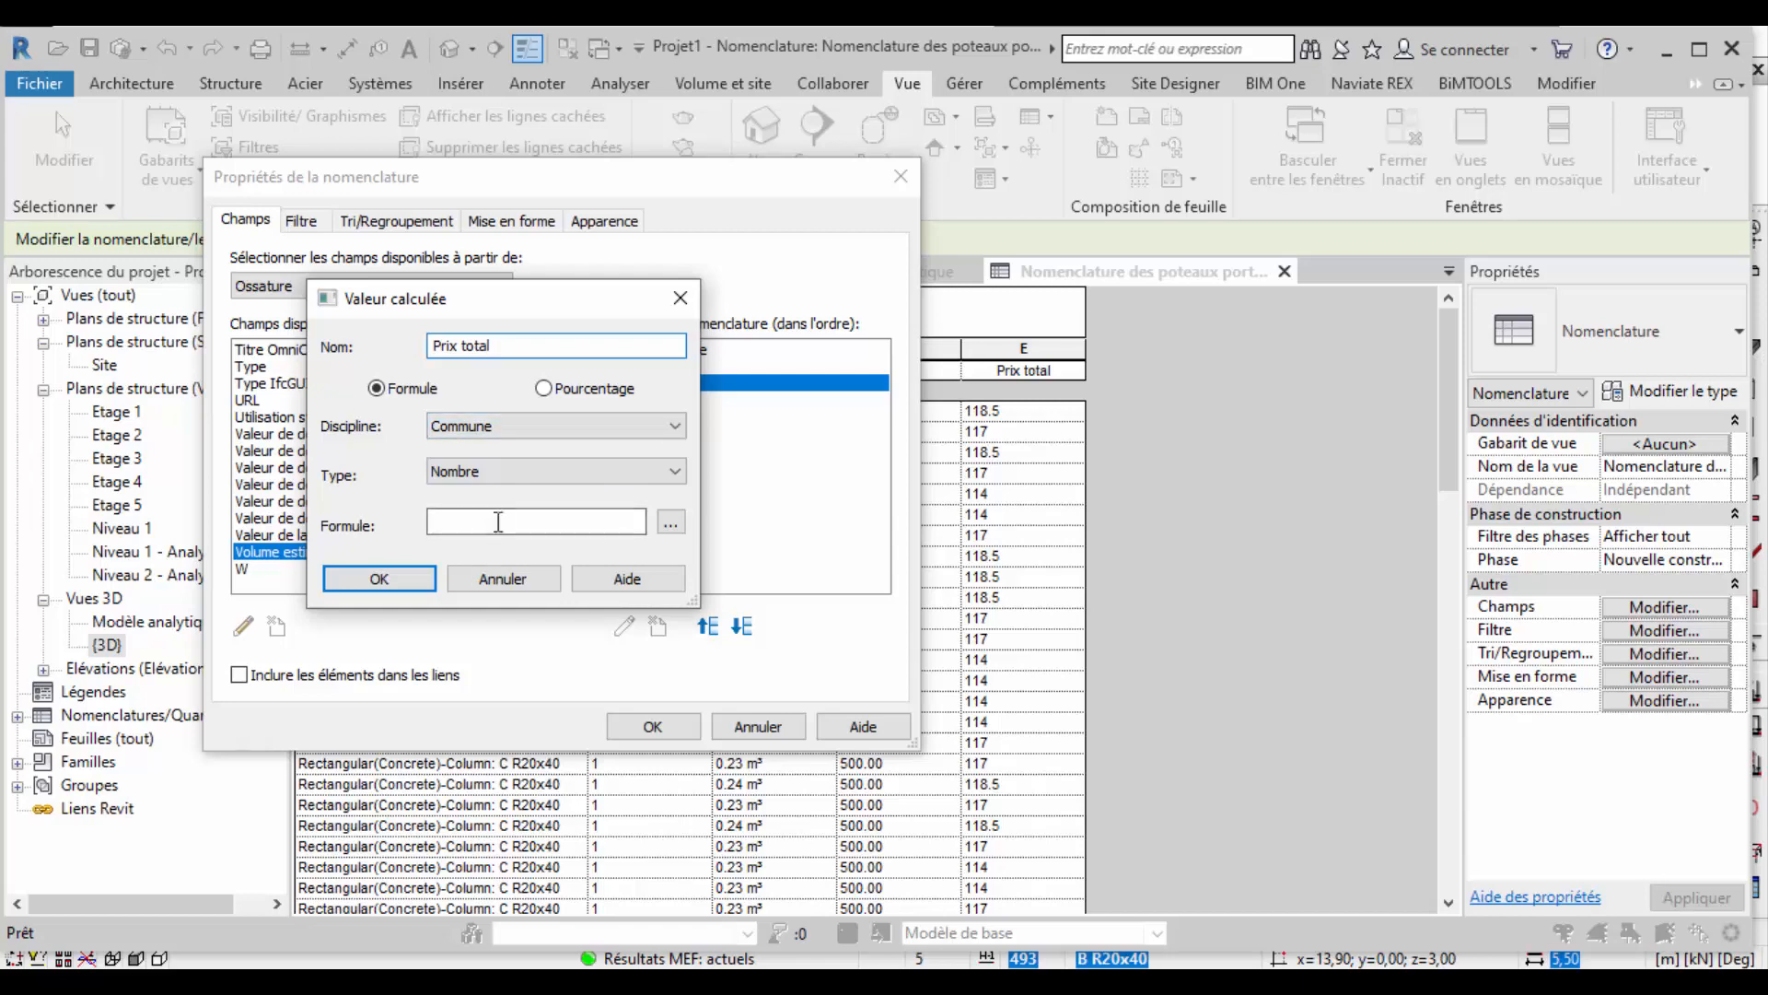
click(502, 532)
click(670, 523)
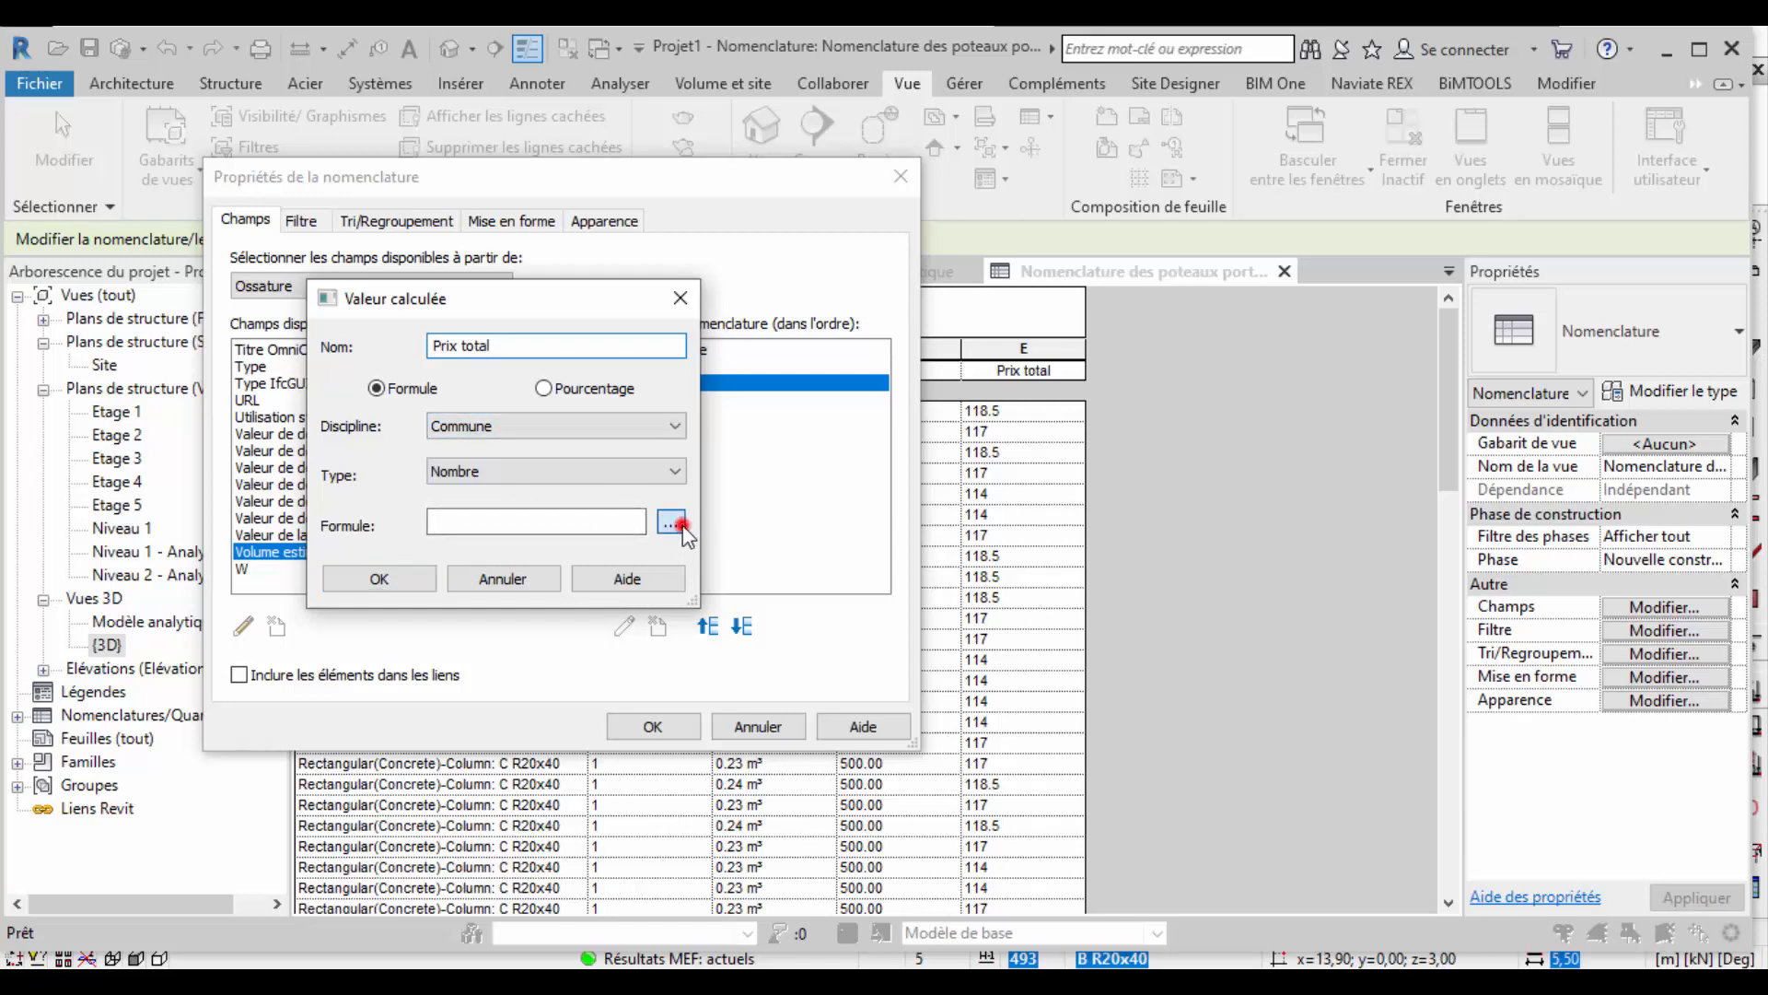
click(387, 360)
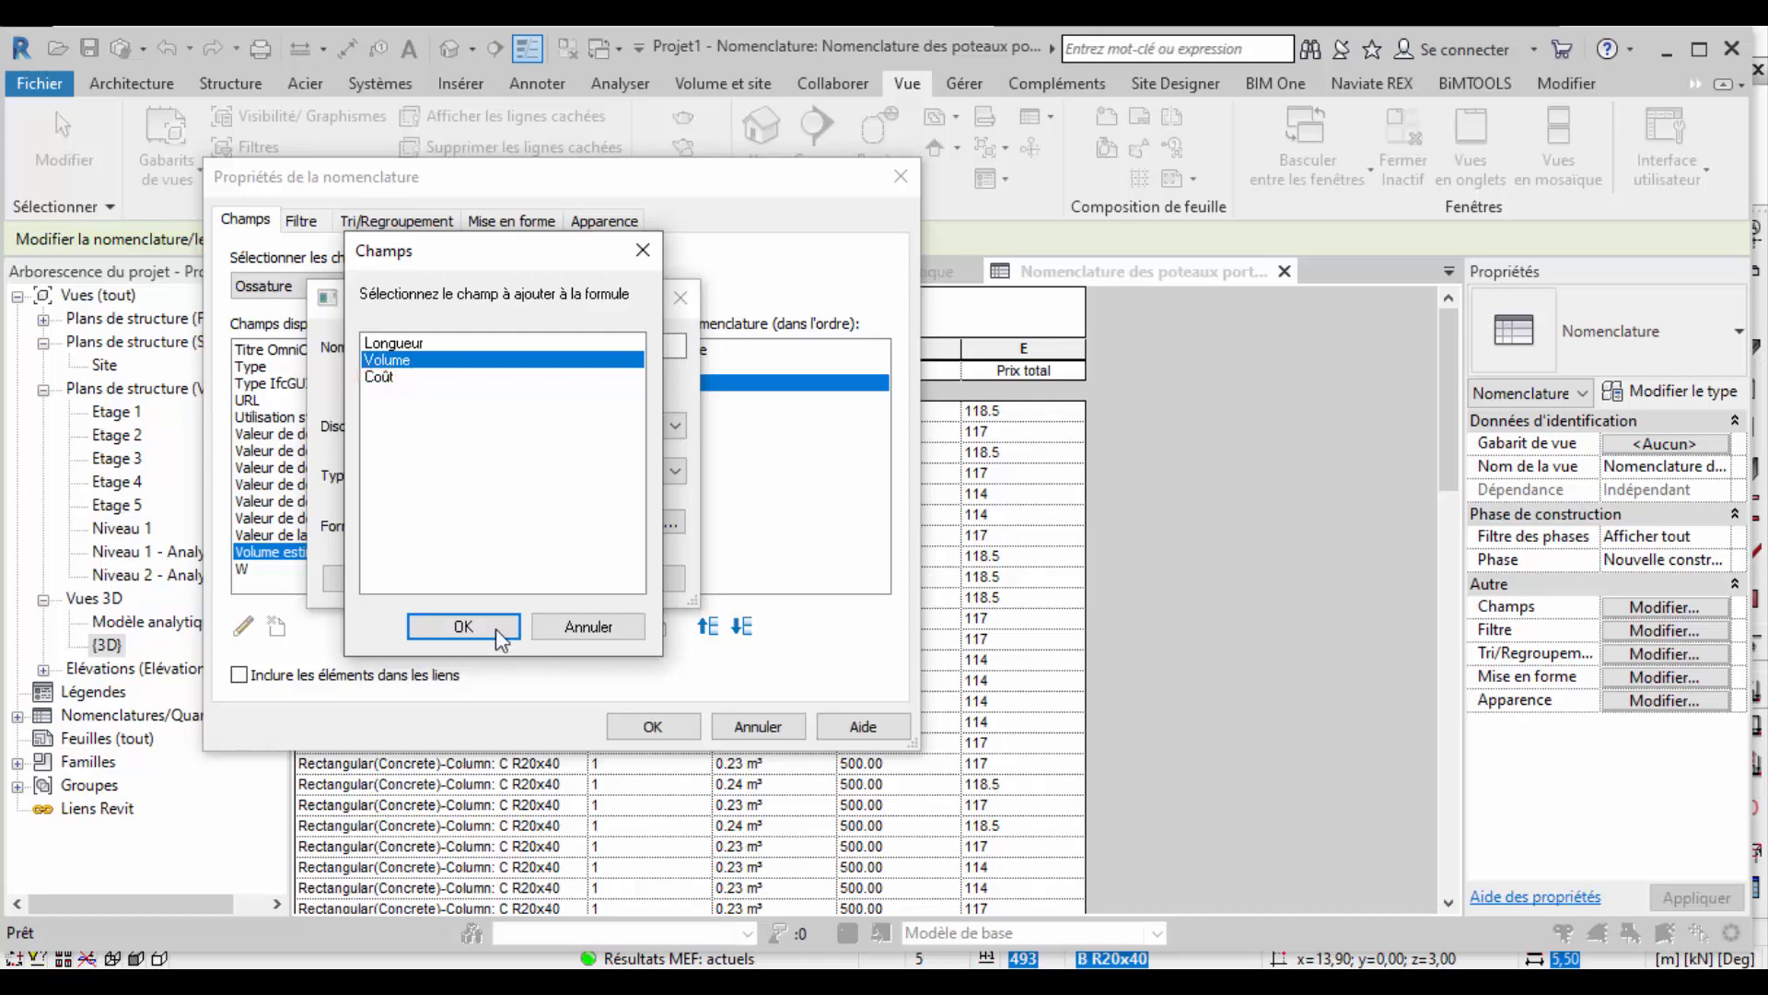
click(643, 250)
Define the Prix total formula as Volume*Coût/1 and add the calculated field to the Ossature schedule.
click(600, 522)
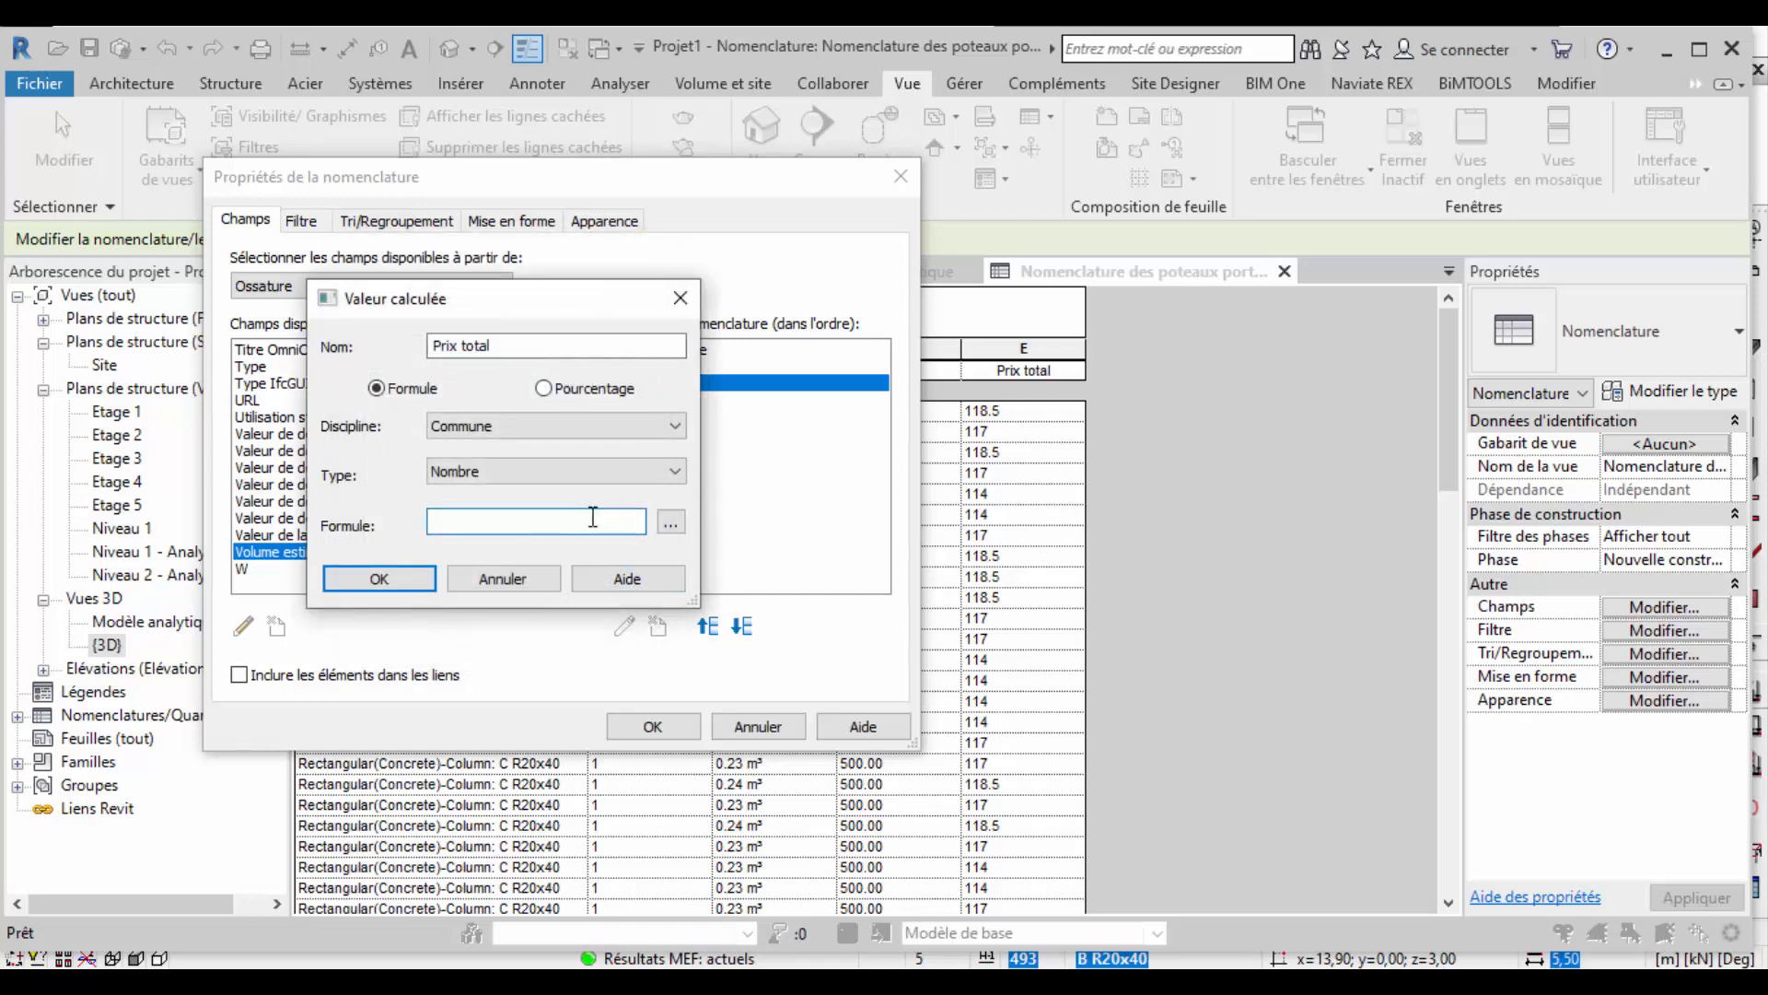
click(671, 522)
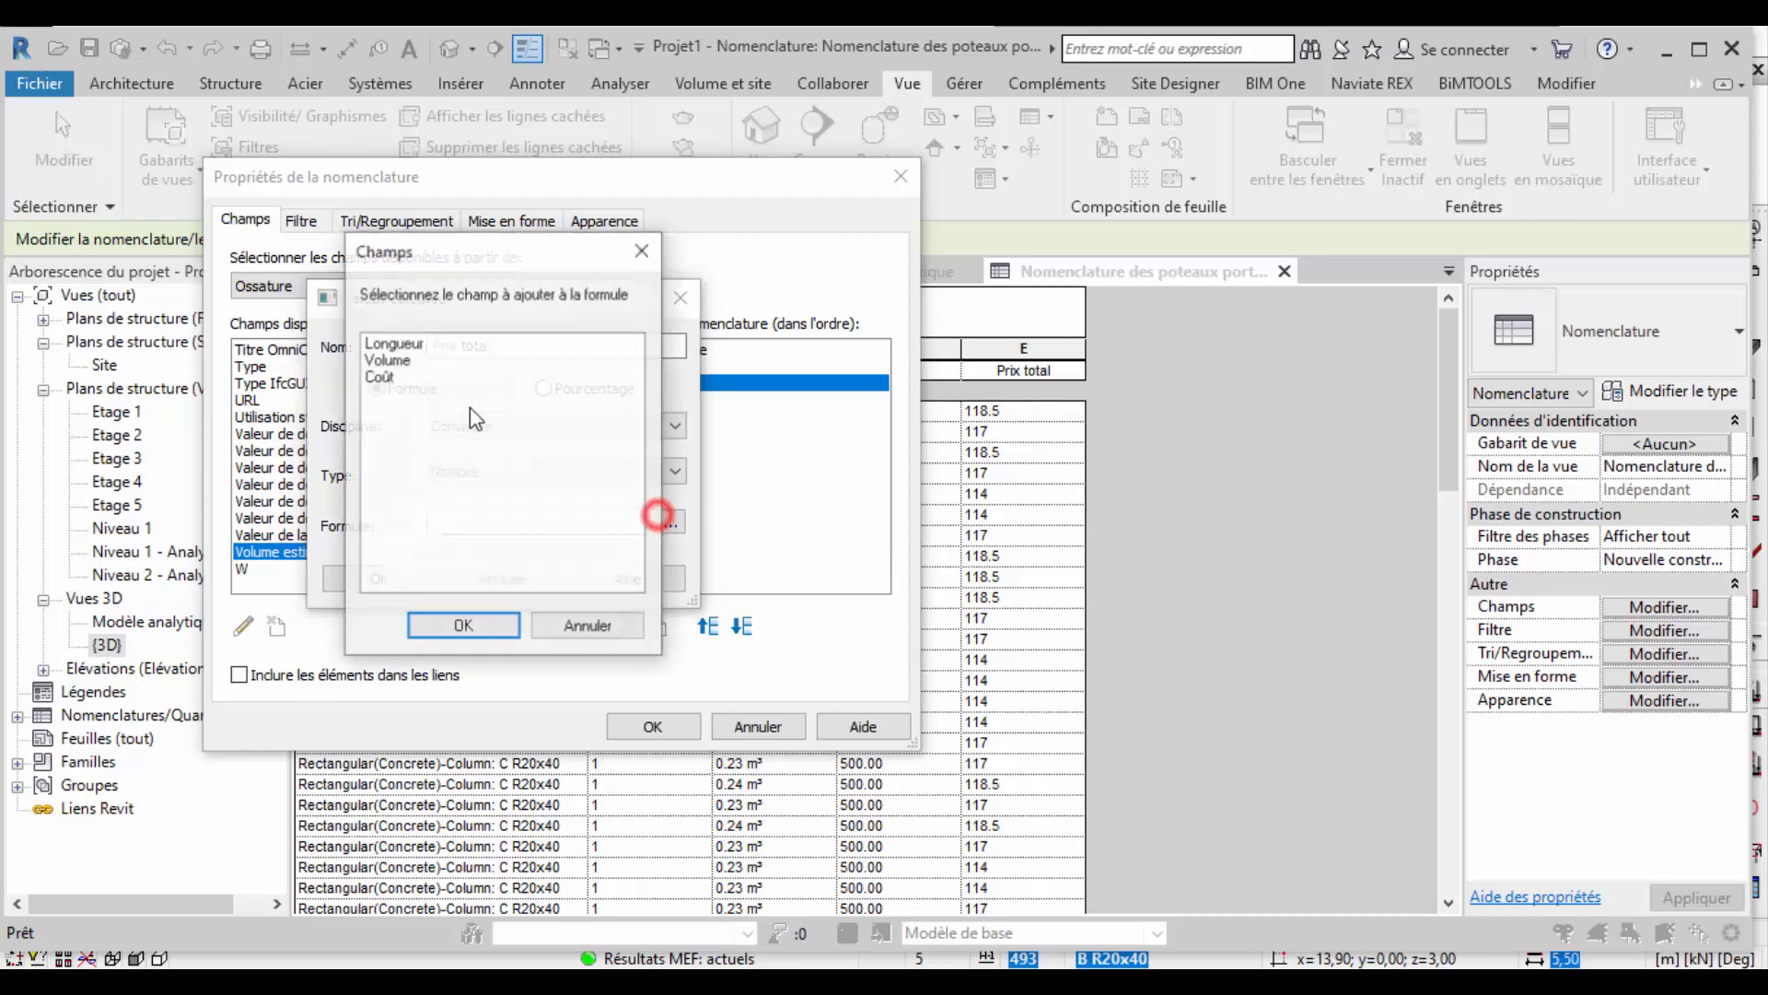
click(389, 361)
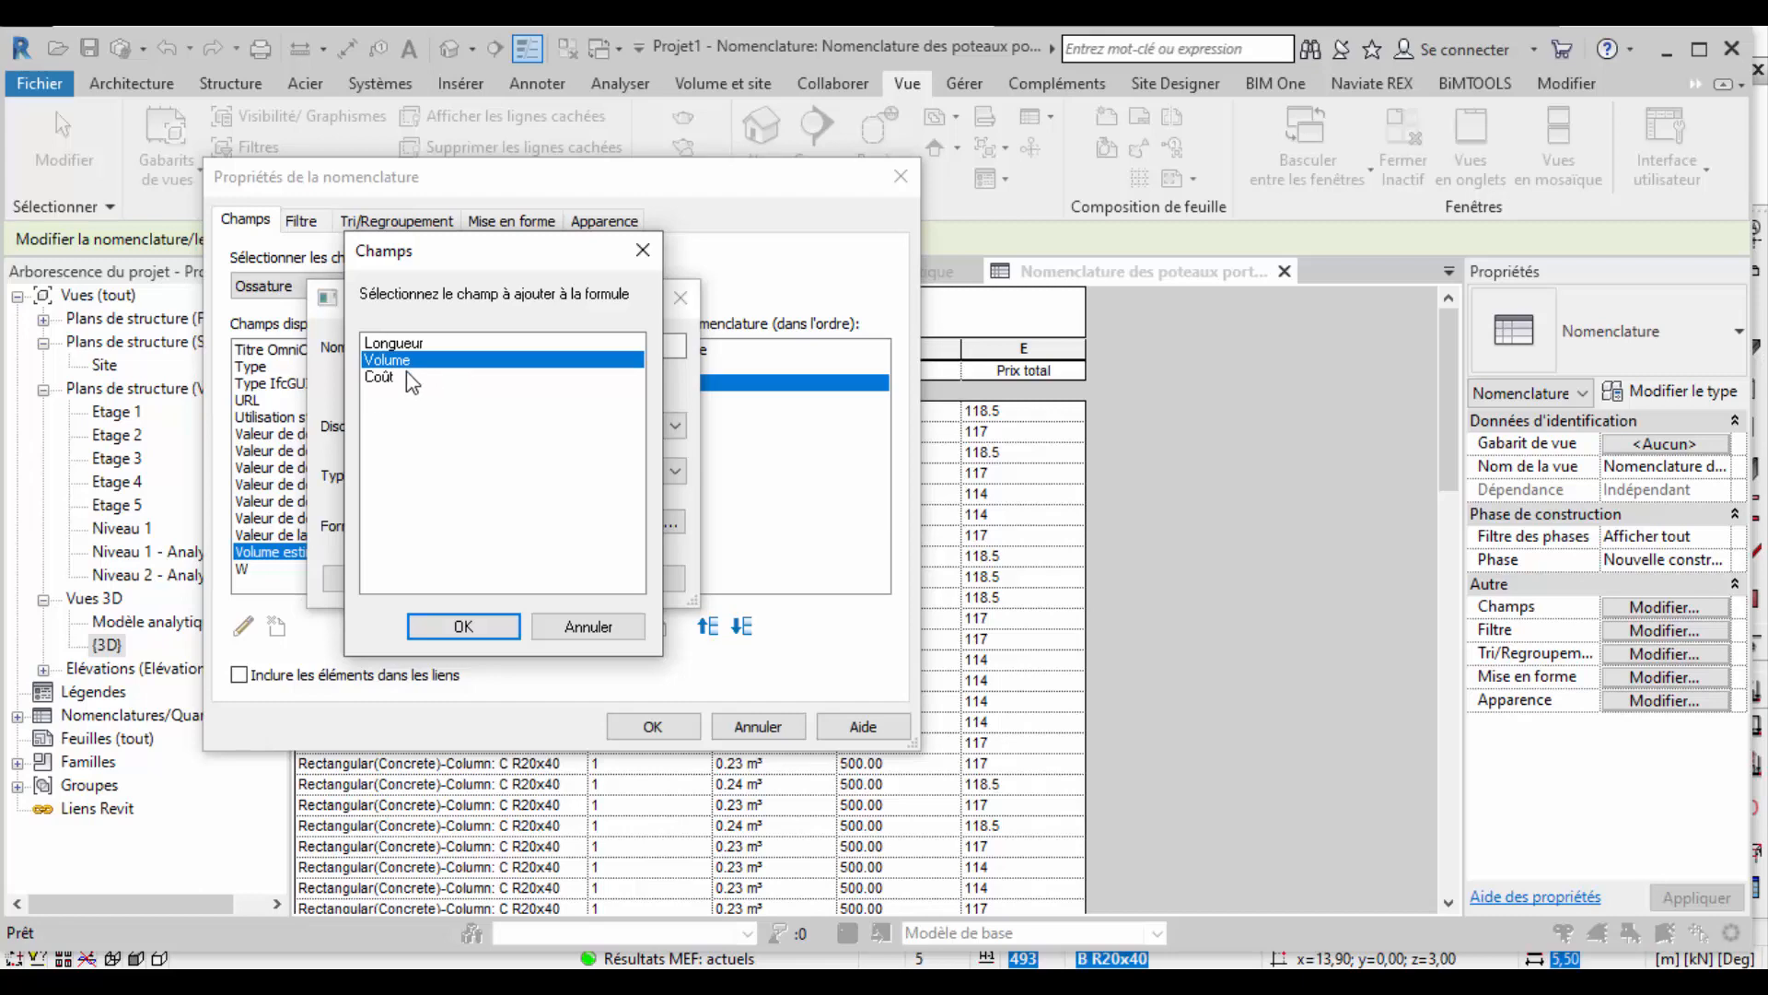
click(463, 626)
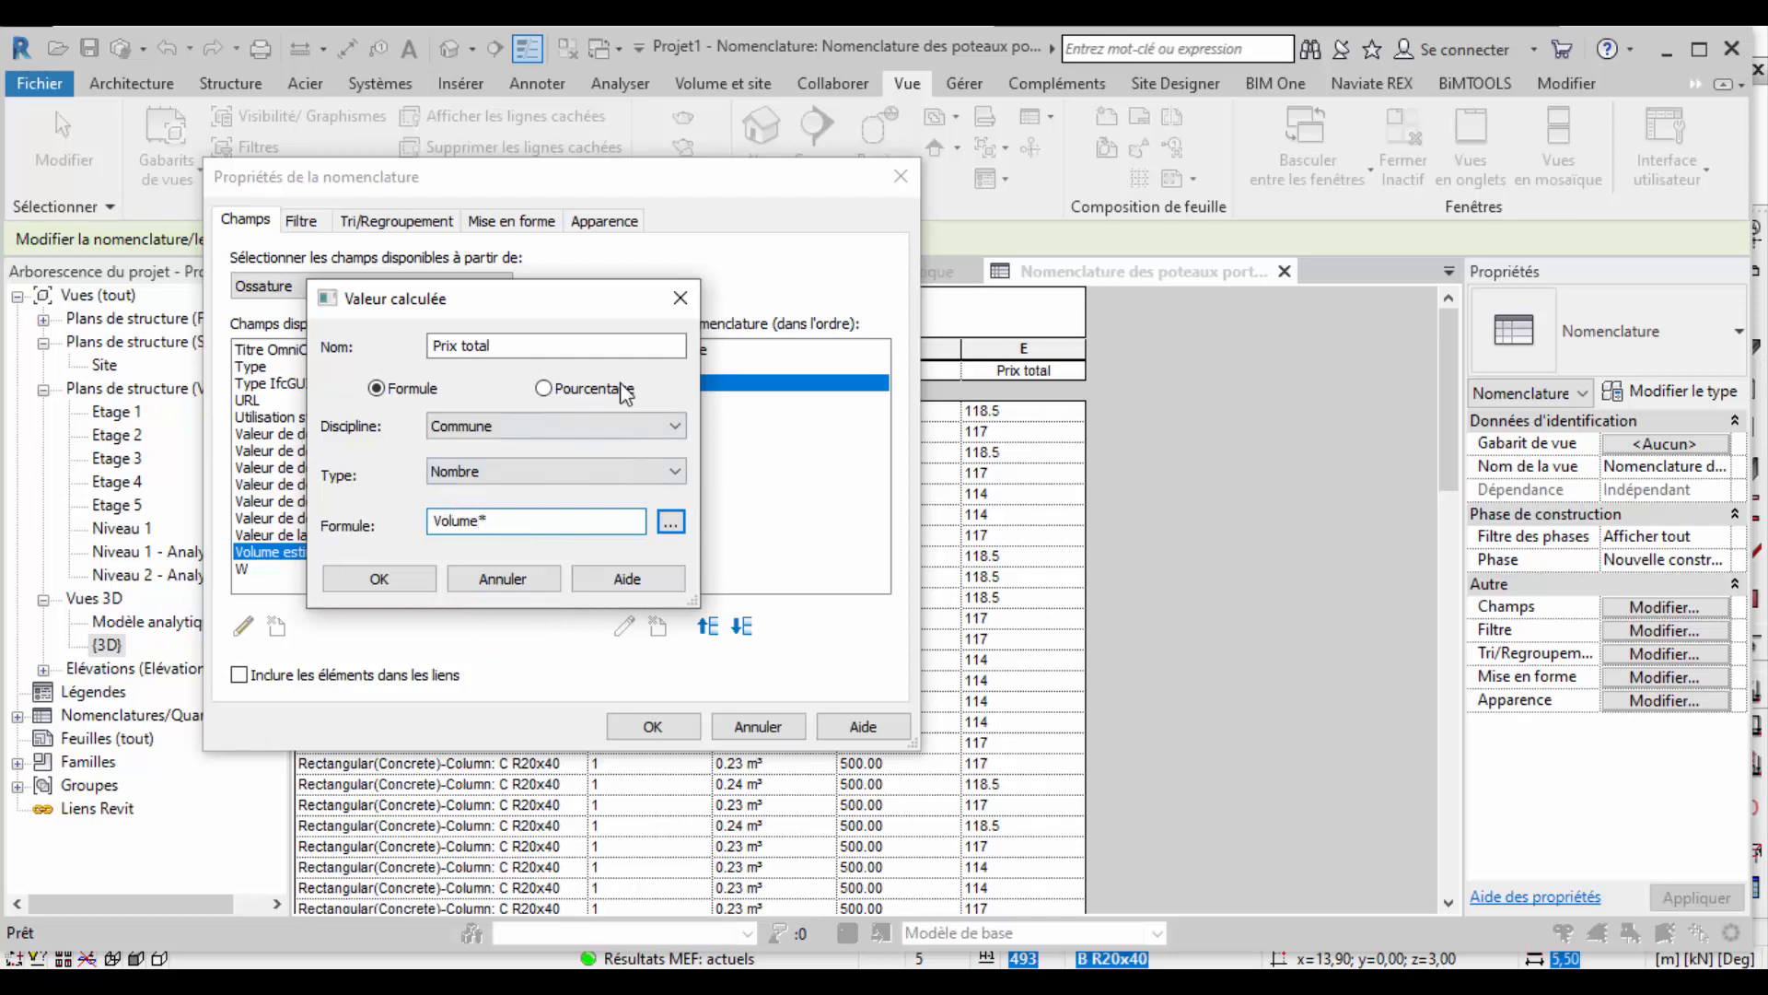
click(670, 522)
click(382, 379)
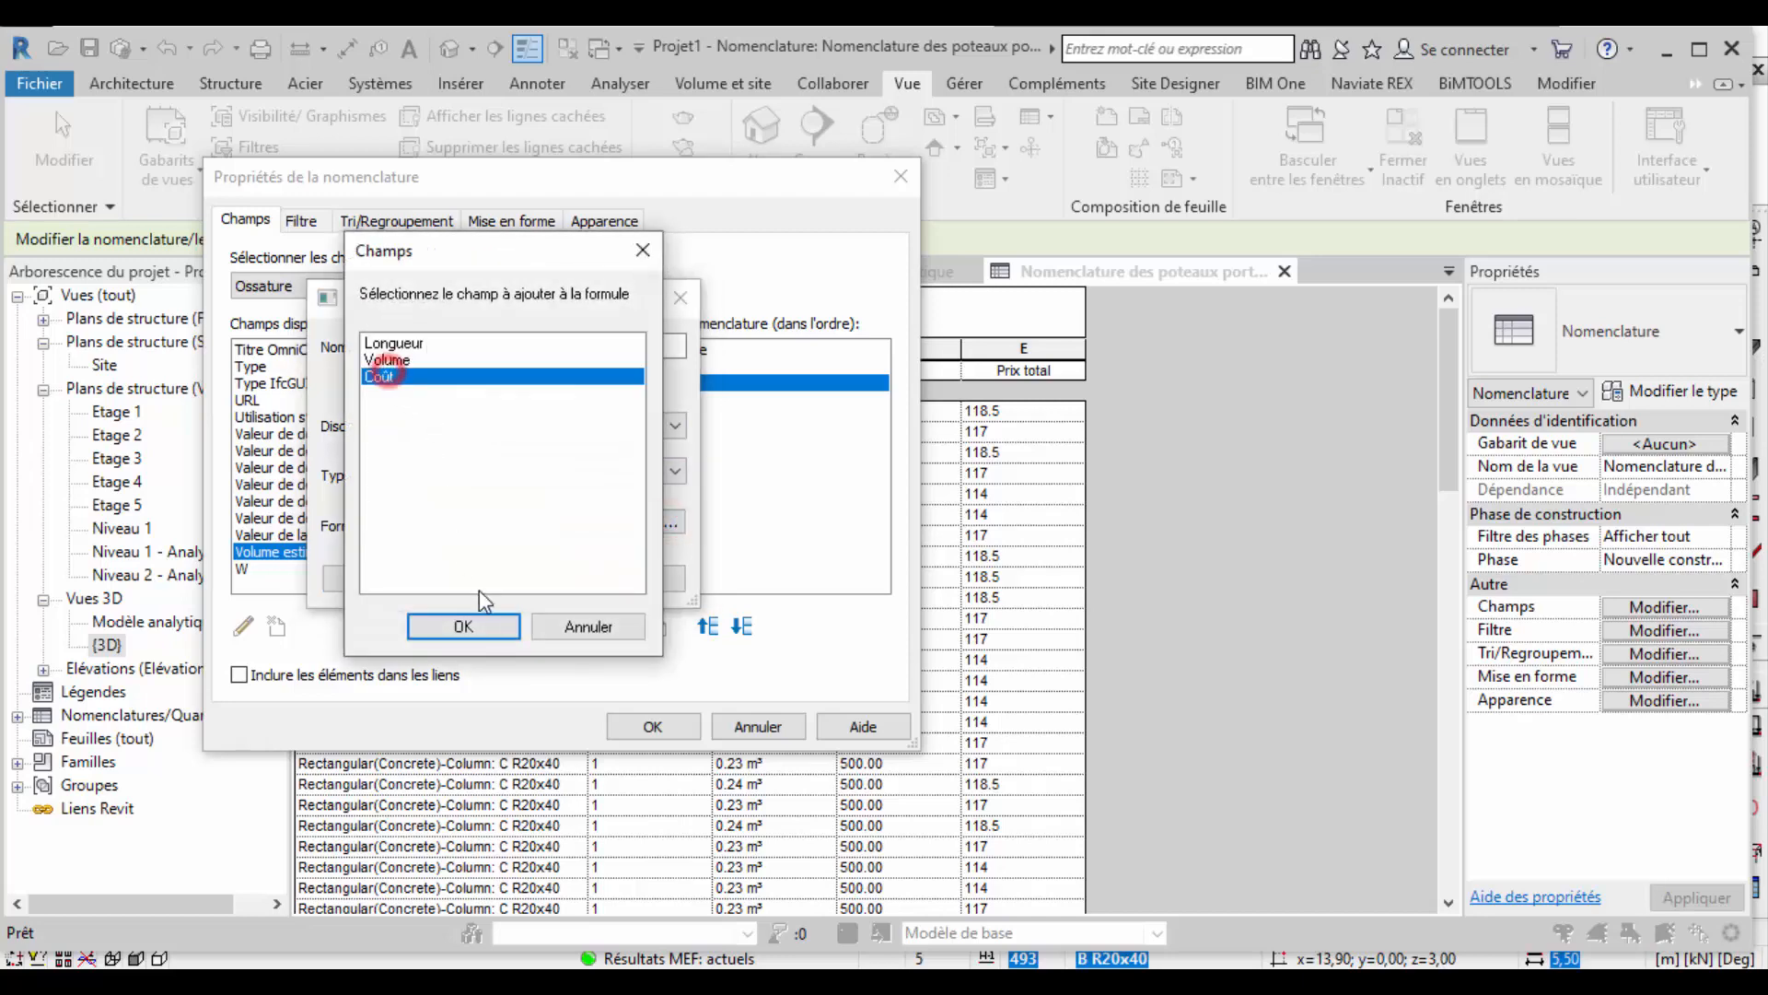
click(469, 625)
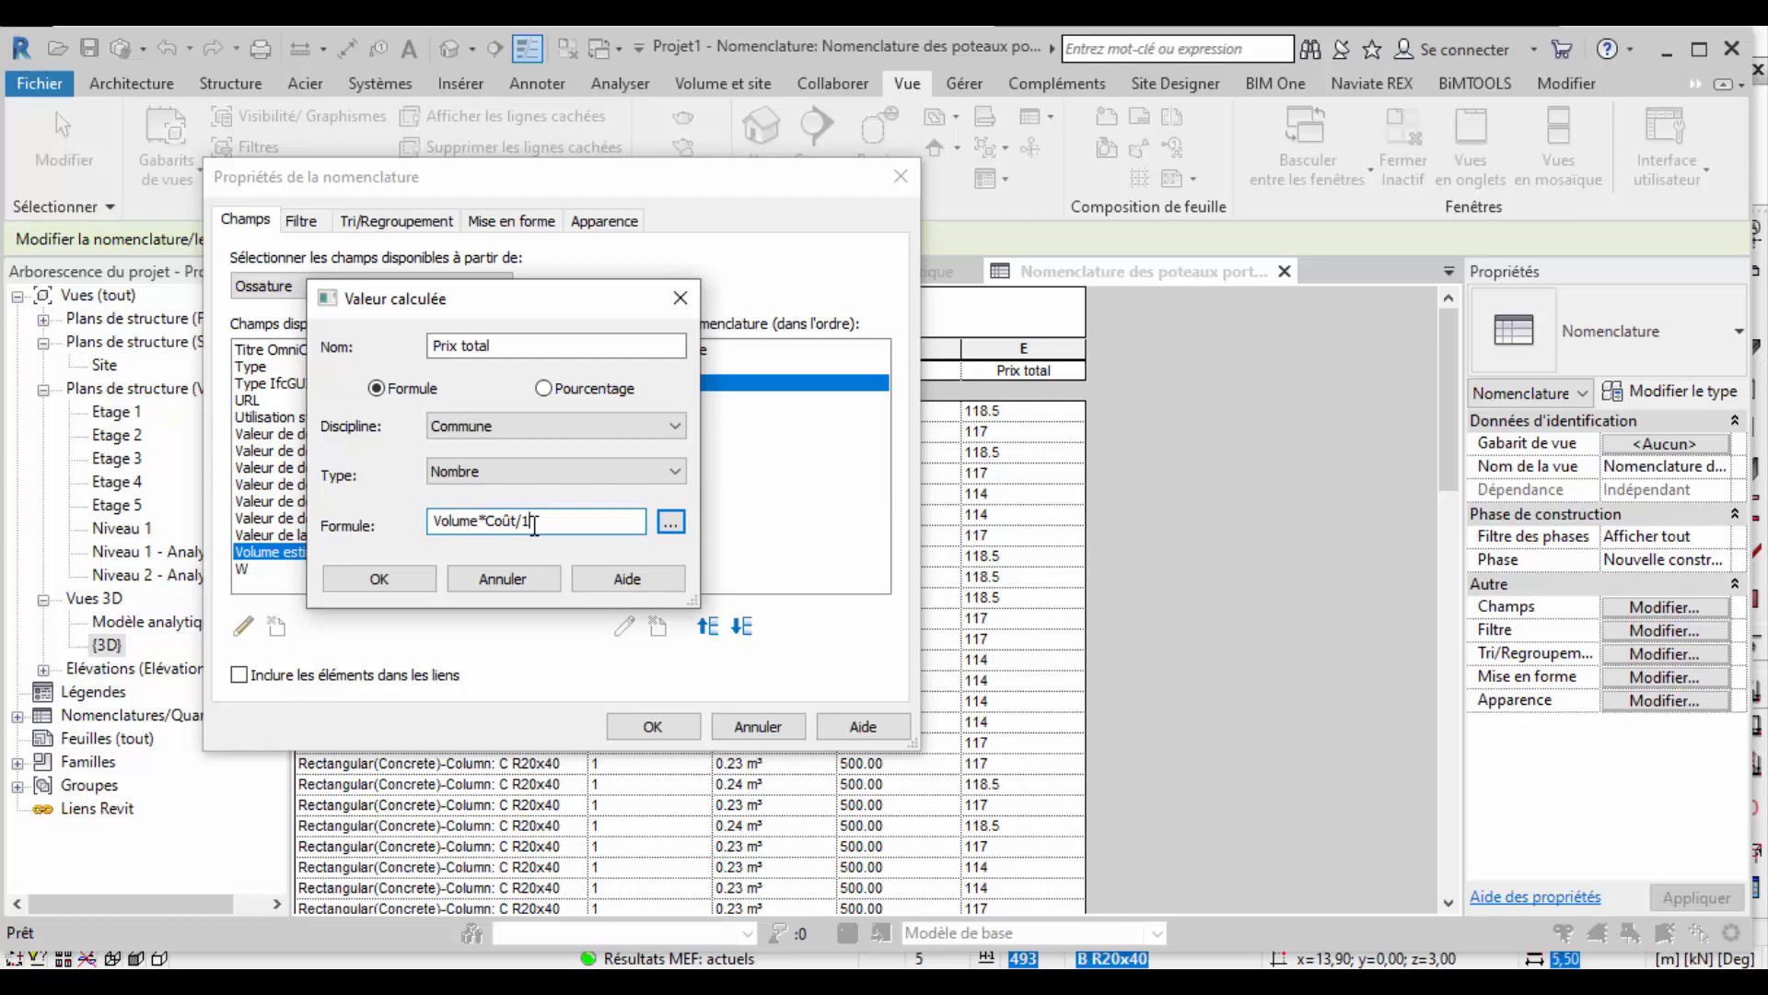
click(378, 579)
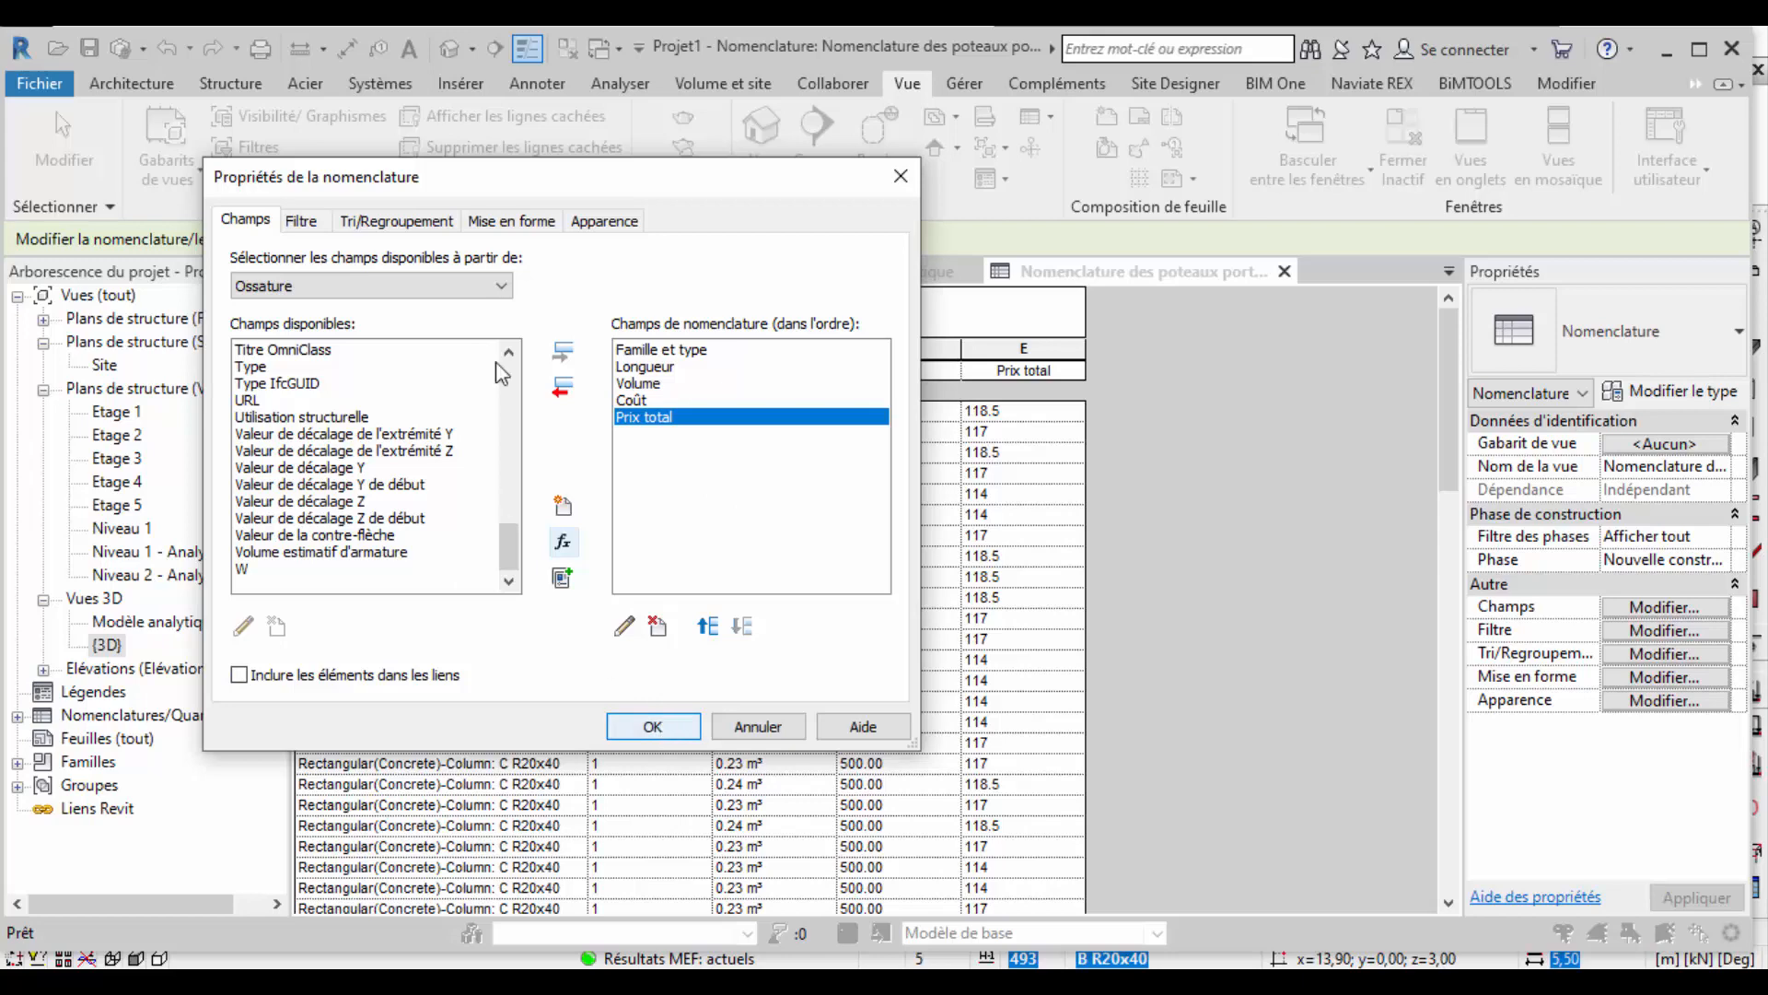
Enable grand totals for the Ossature schedule with the Titre et totaux option.
click(404, 223)
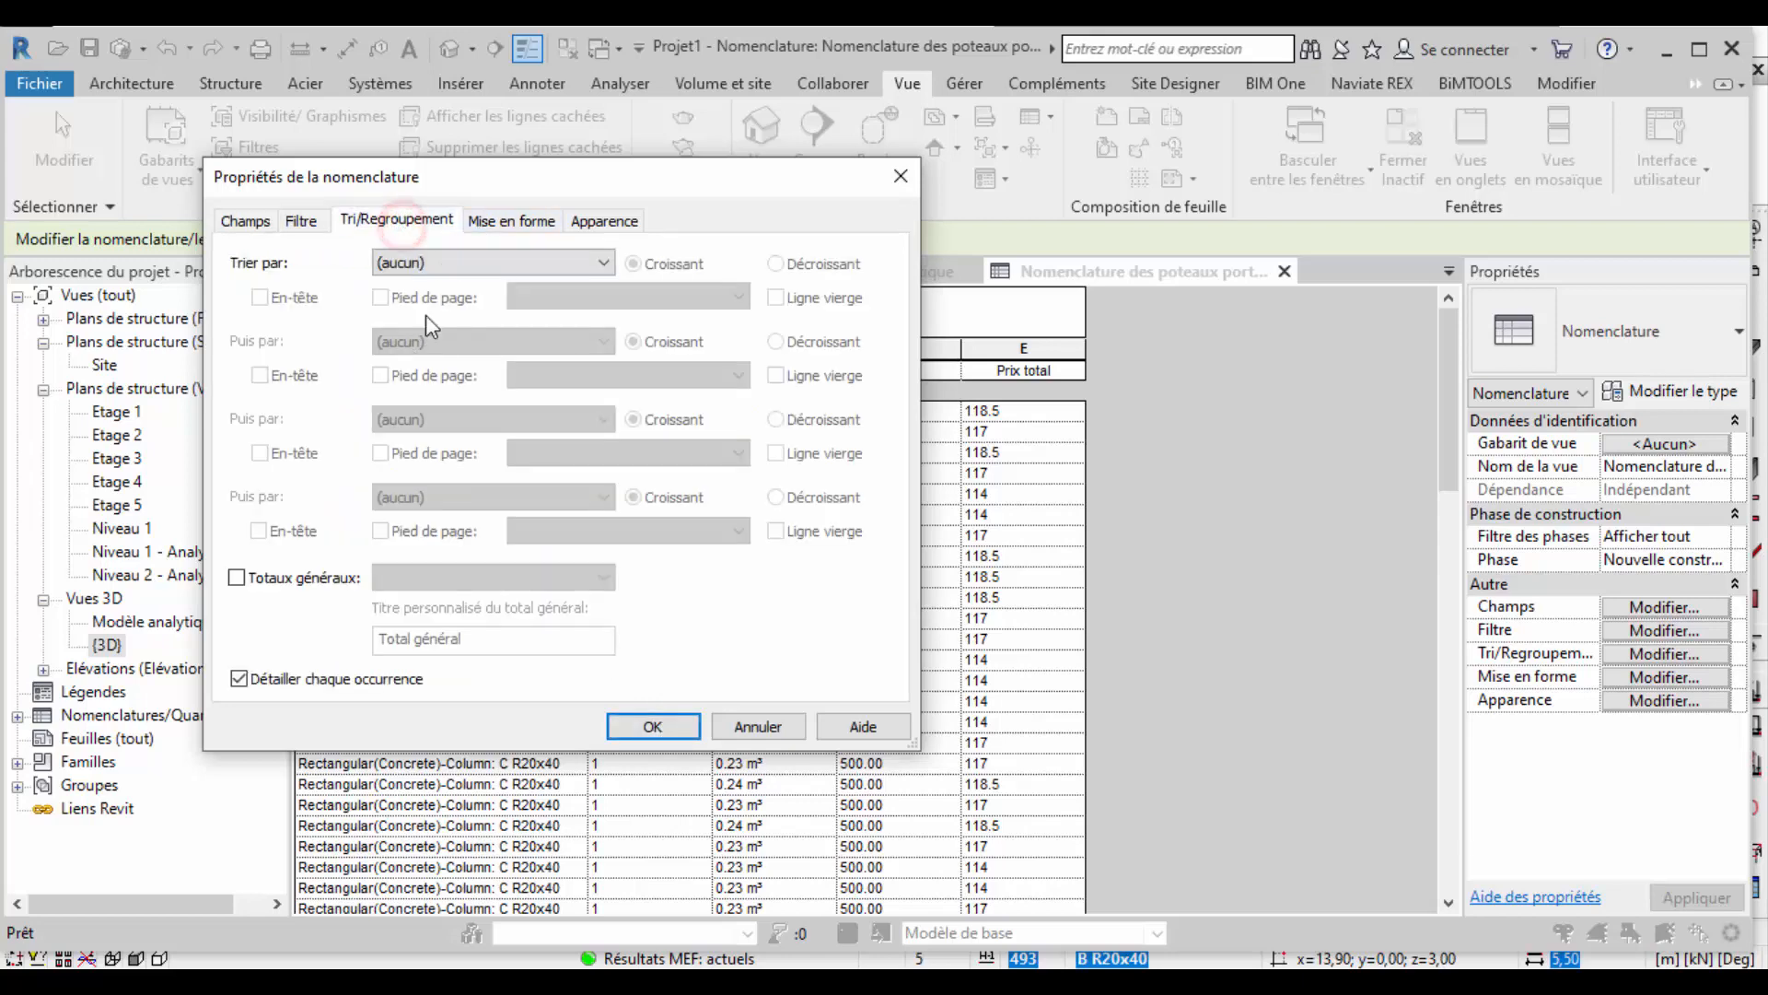
click(237, 578)
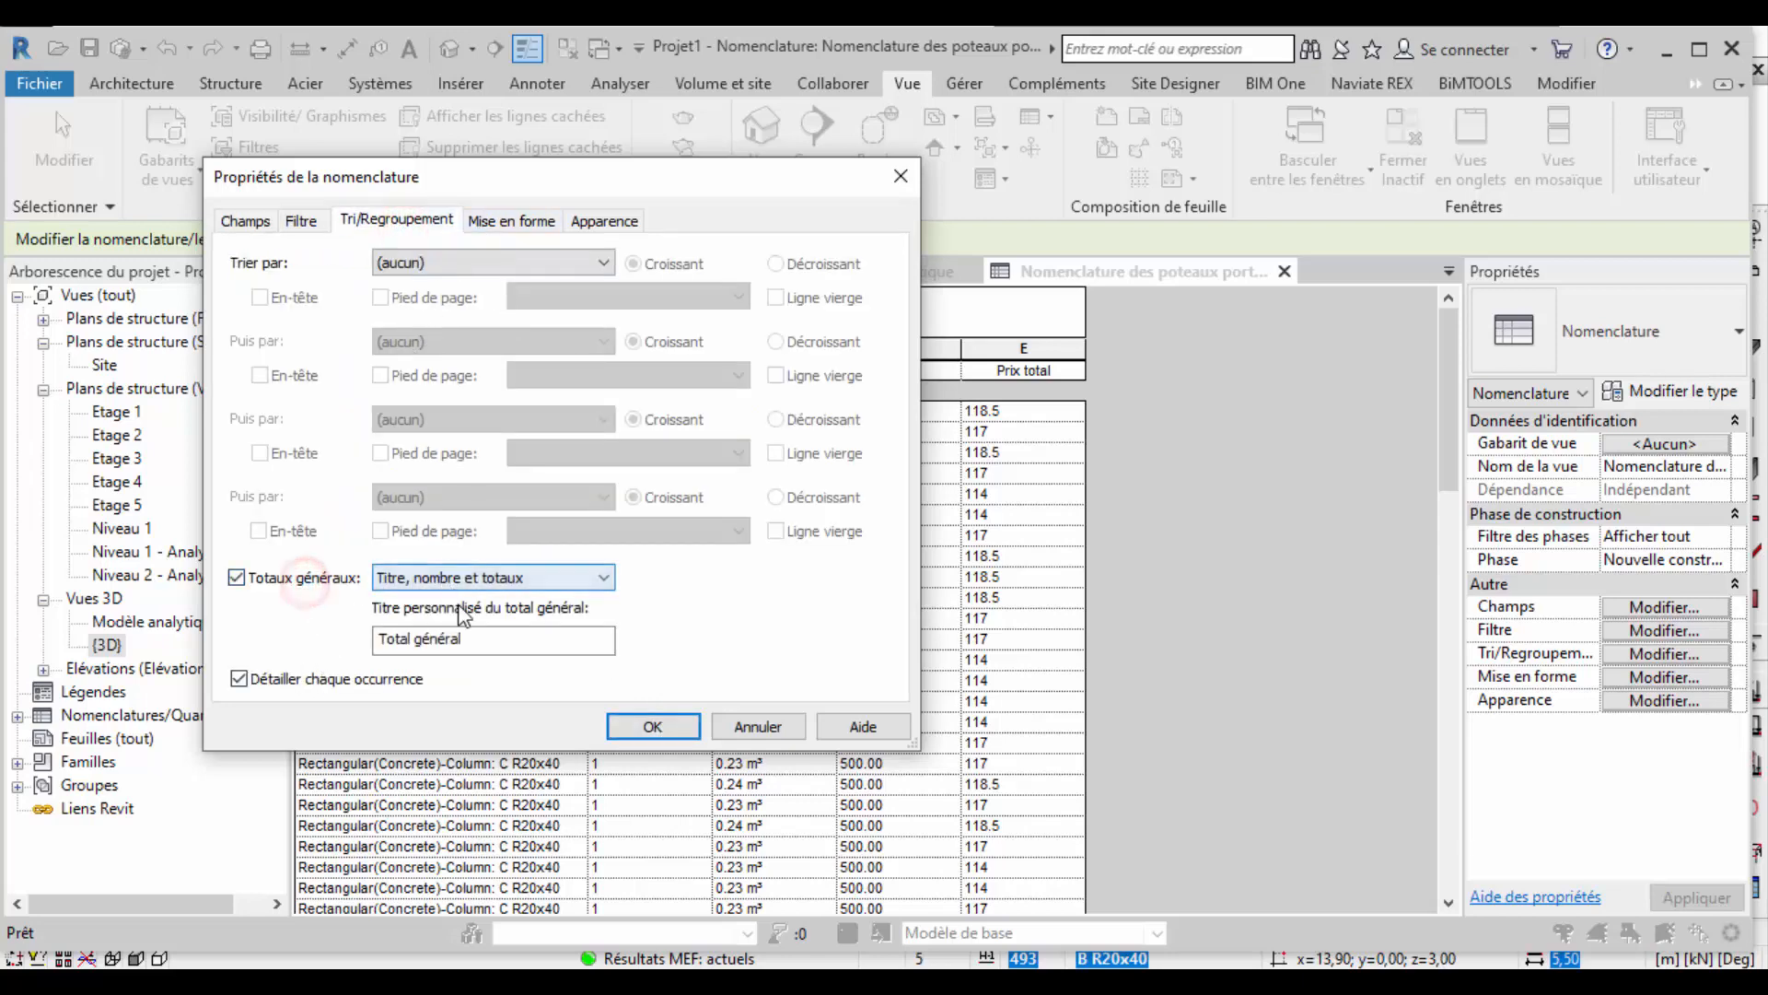
click(566, 576)
click(557, 618)
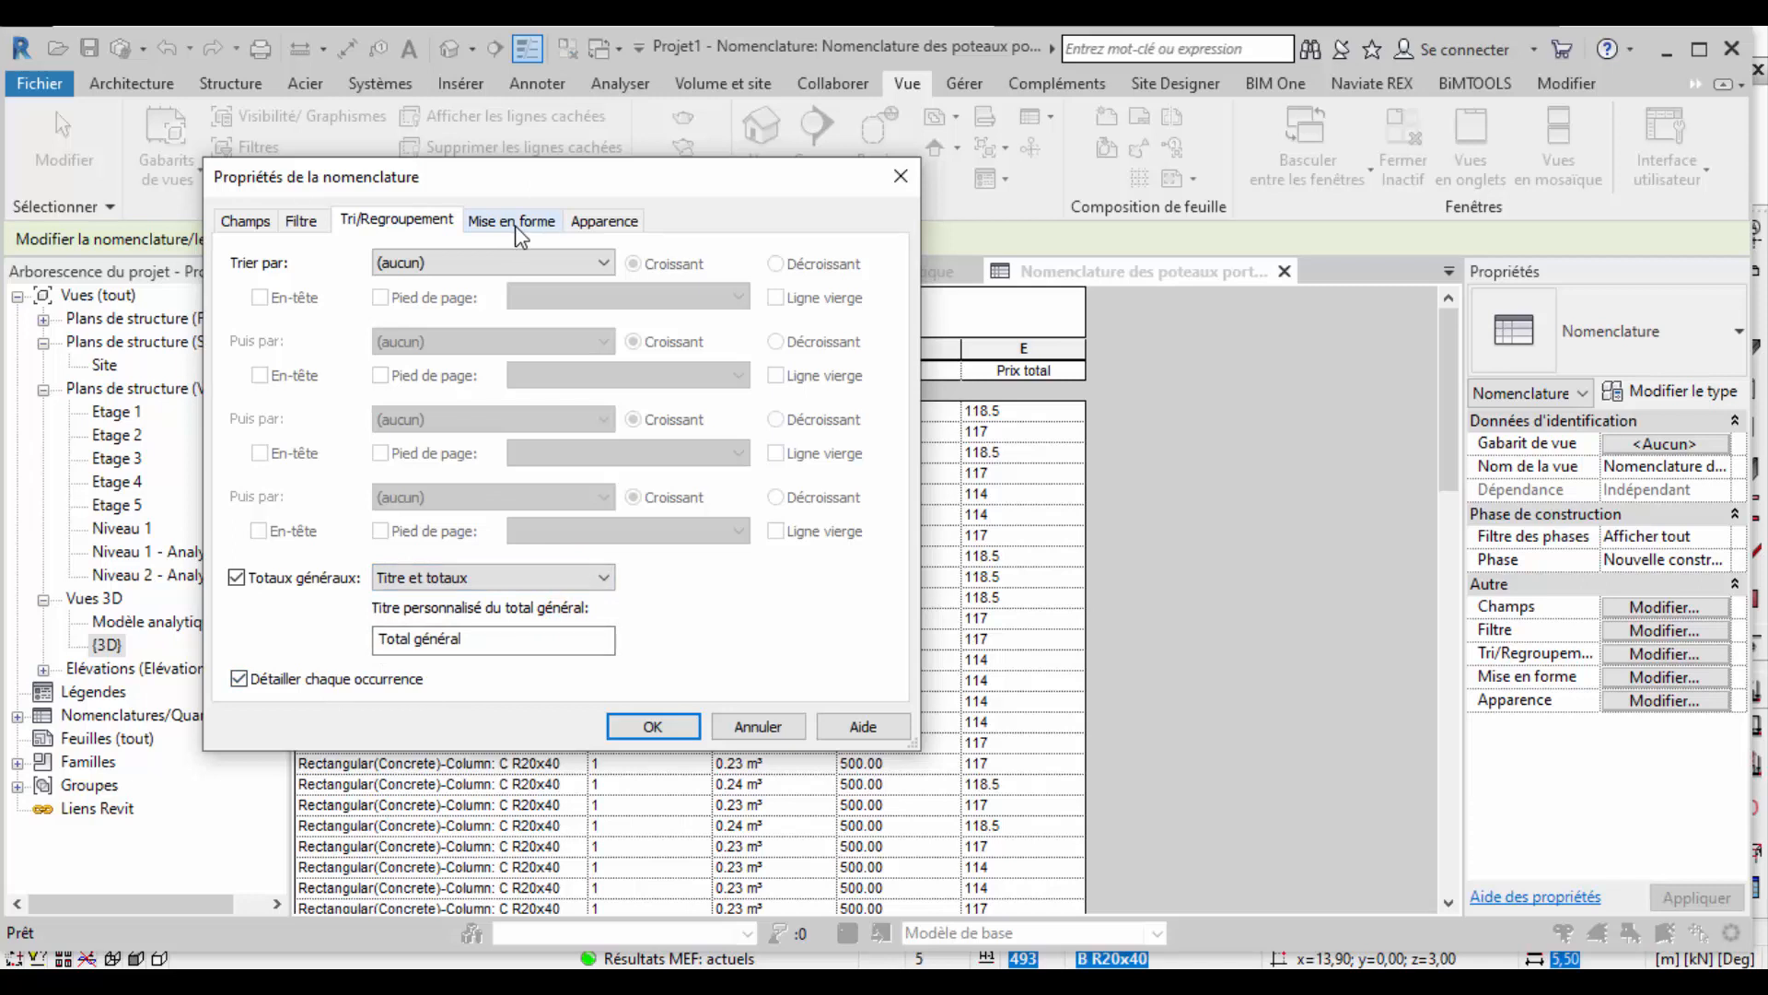
click(511, 577)
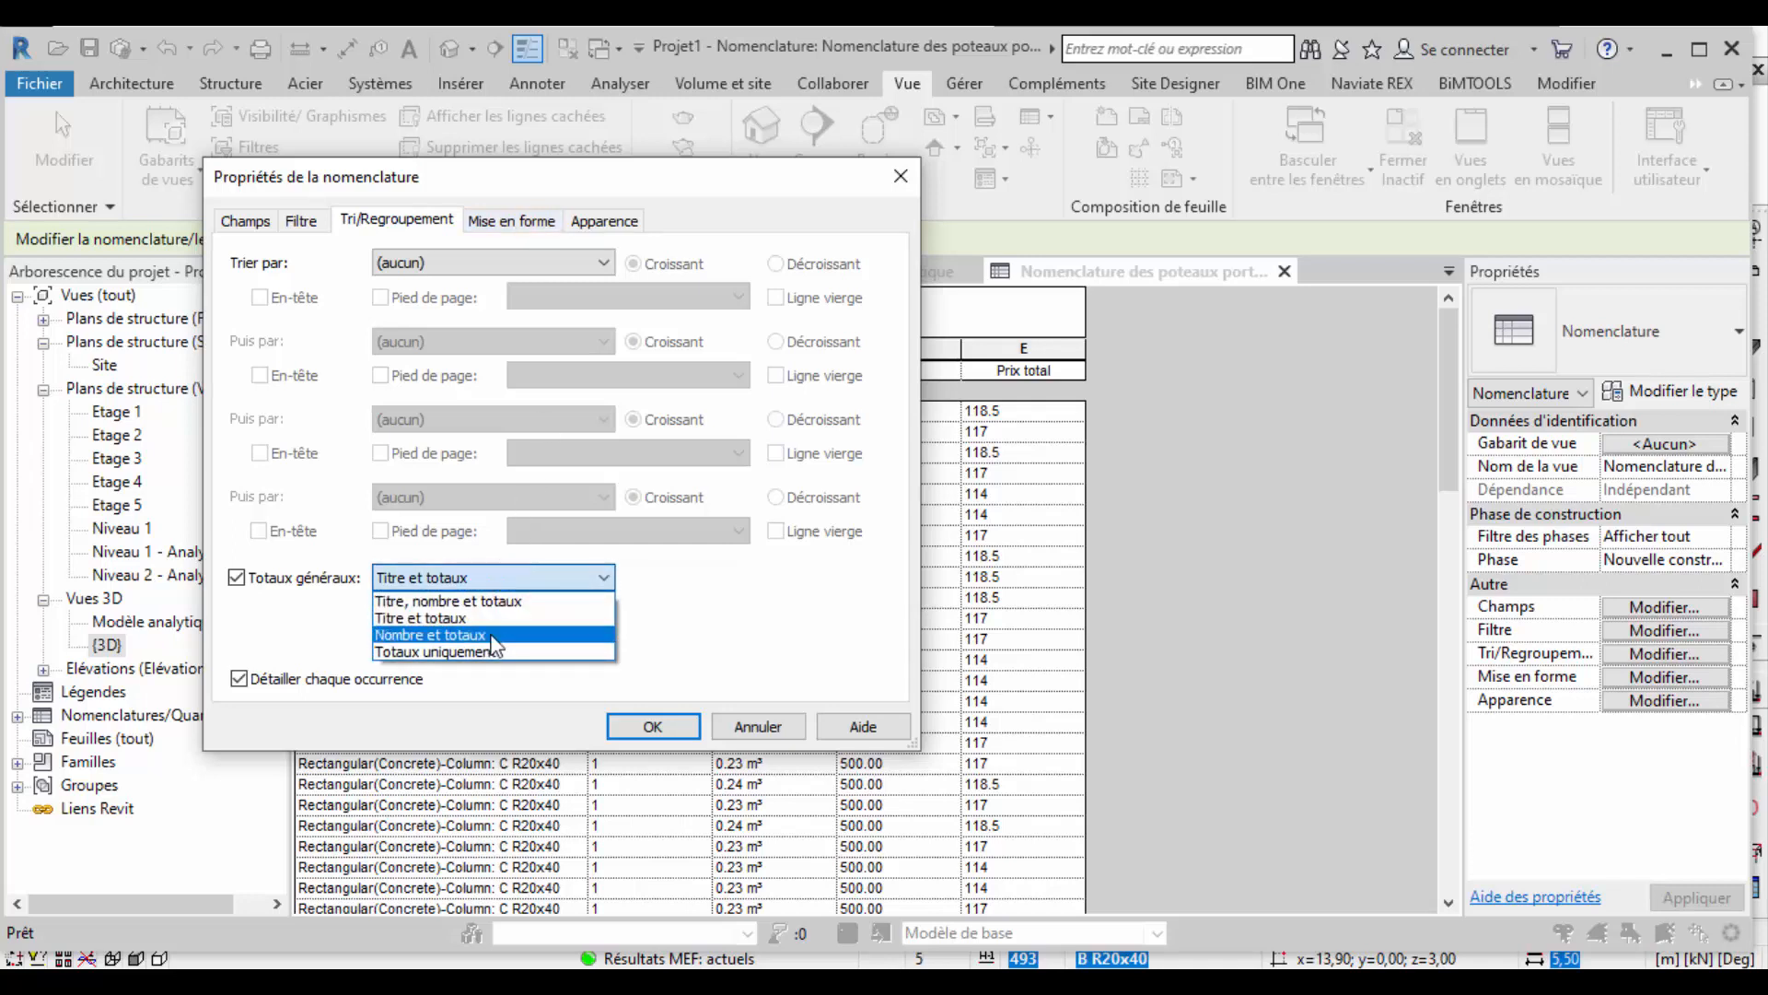
click(518, 601)
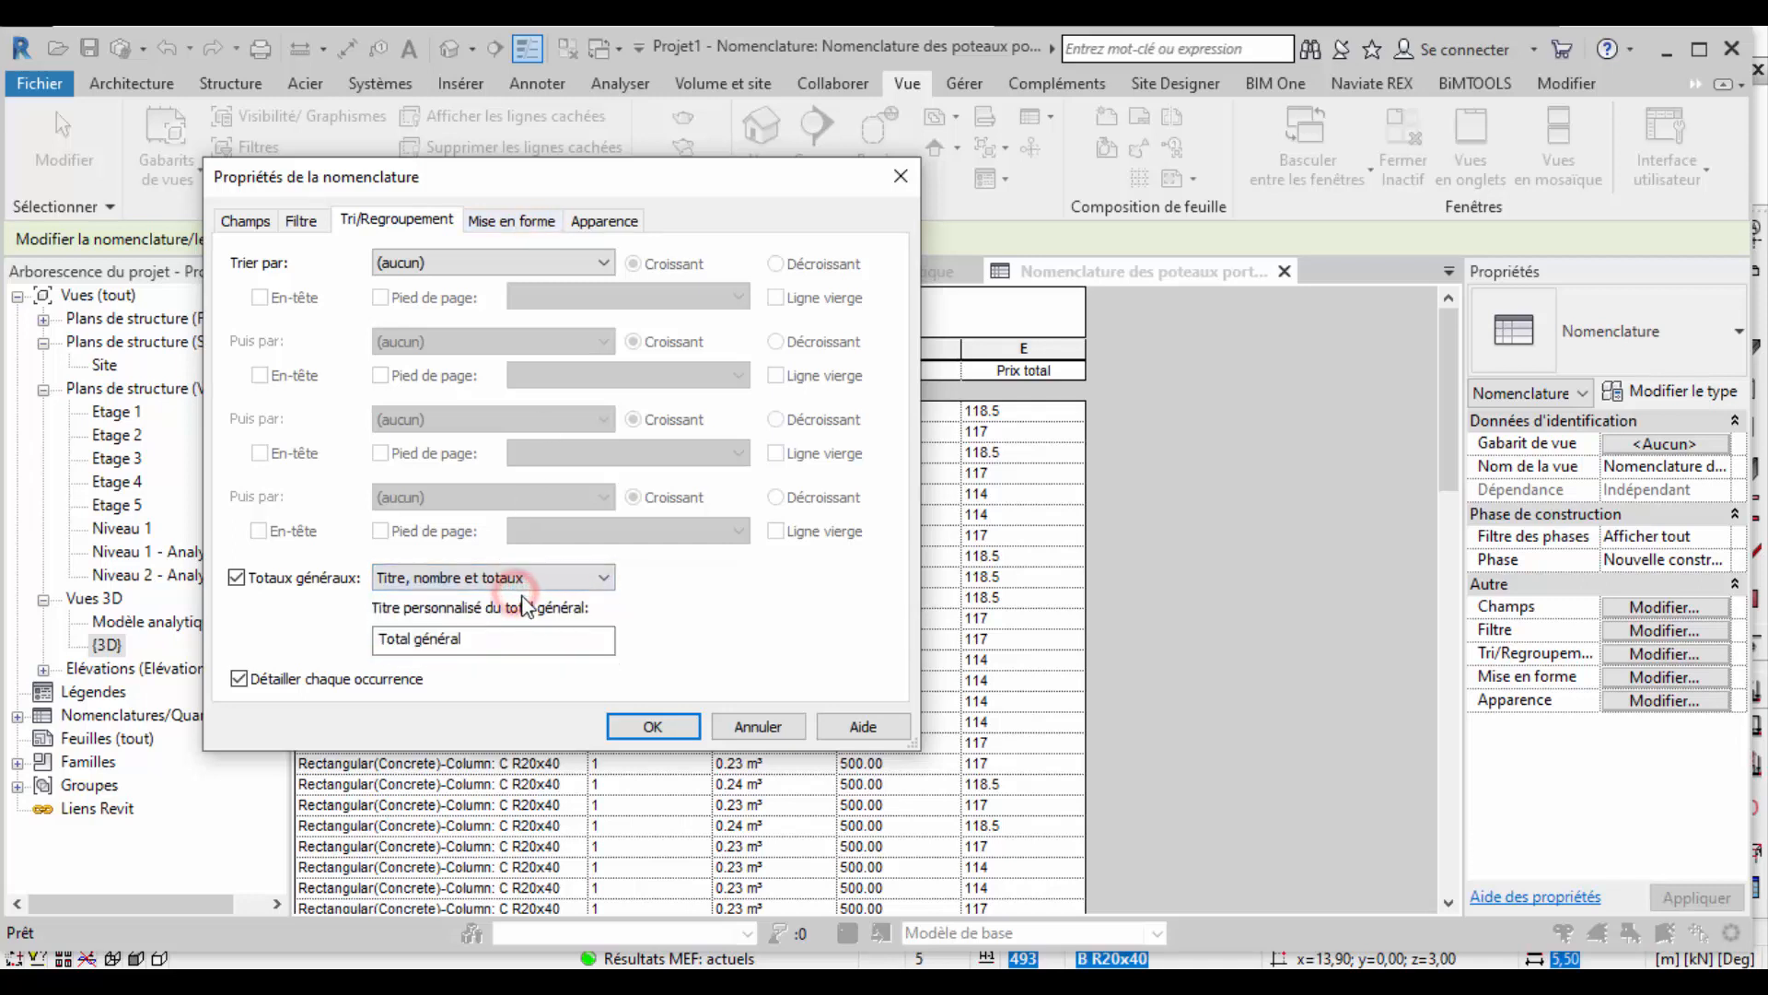
click(540, 577)
click(502, 619)
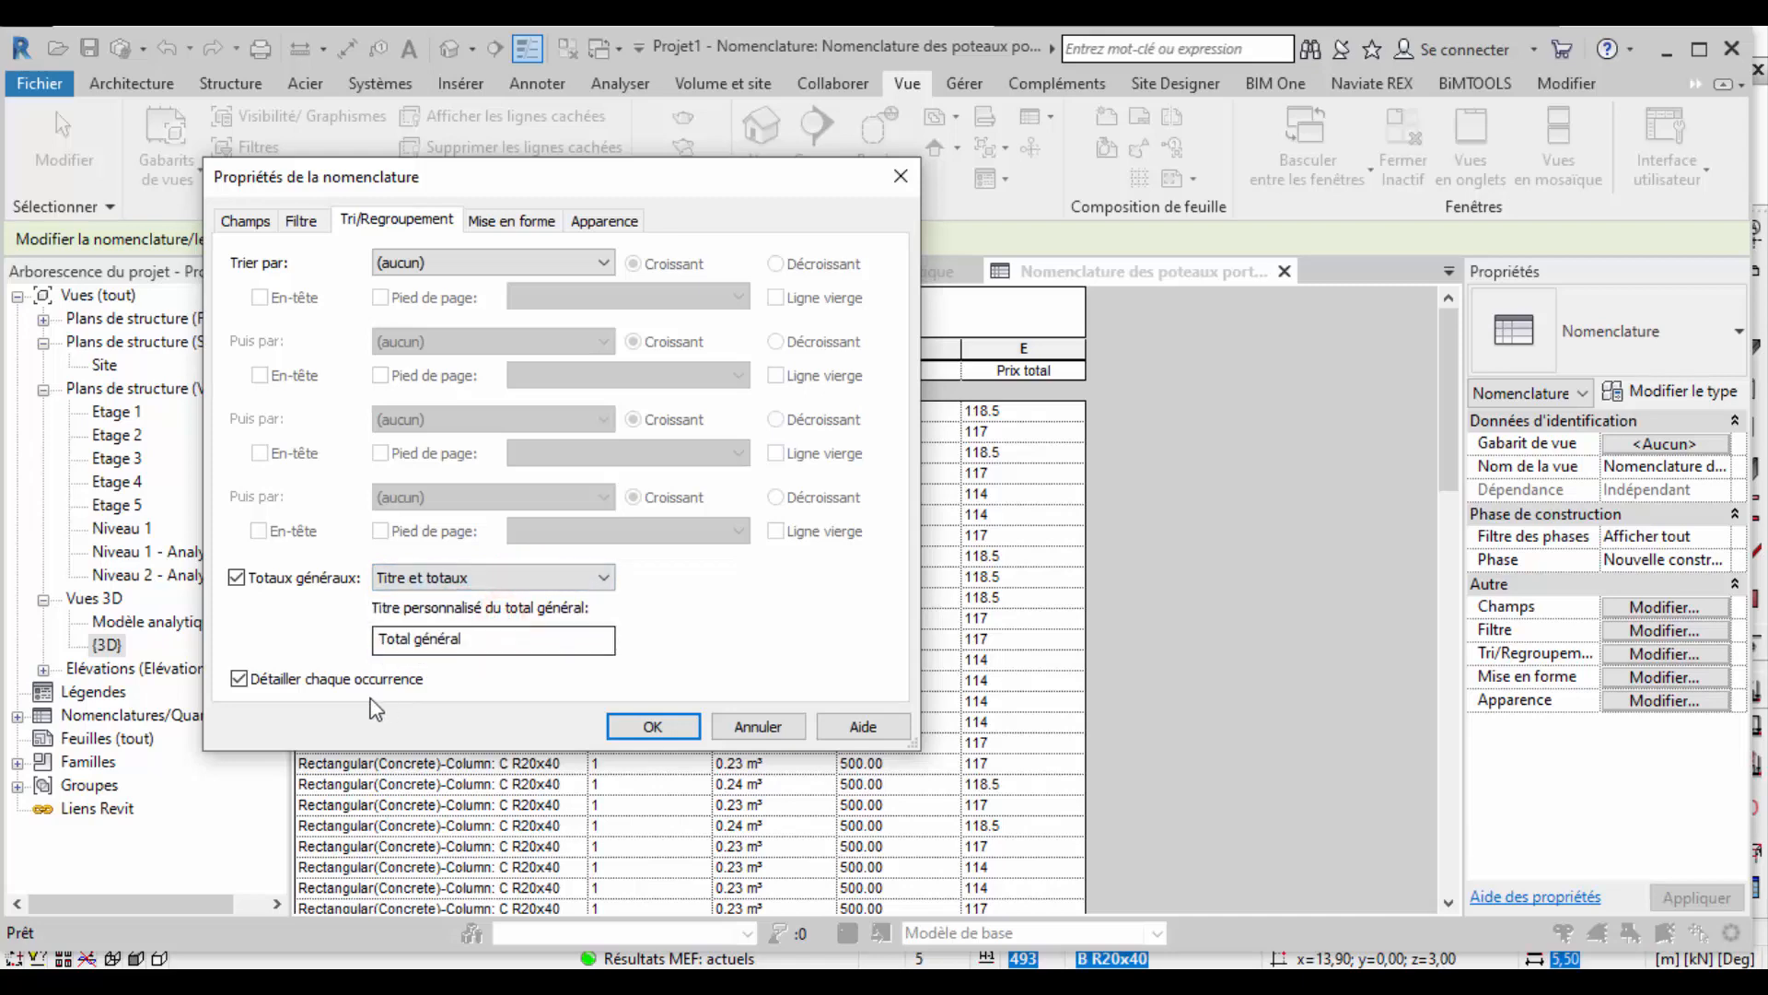
Set the Prix total field to calculate totals and generate the Ossature schedule.
click(556, 221)
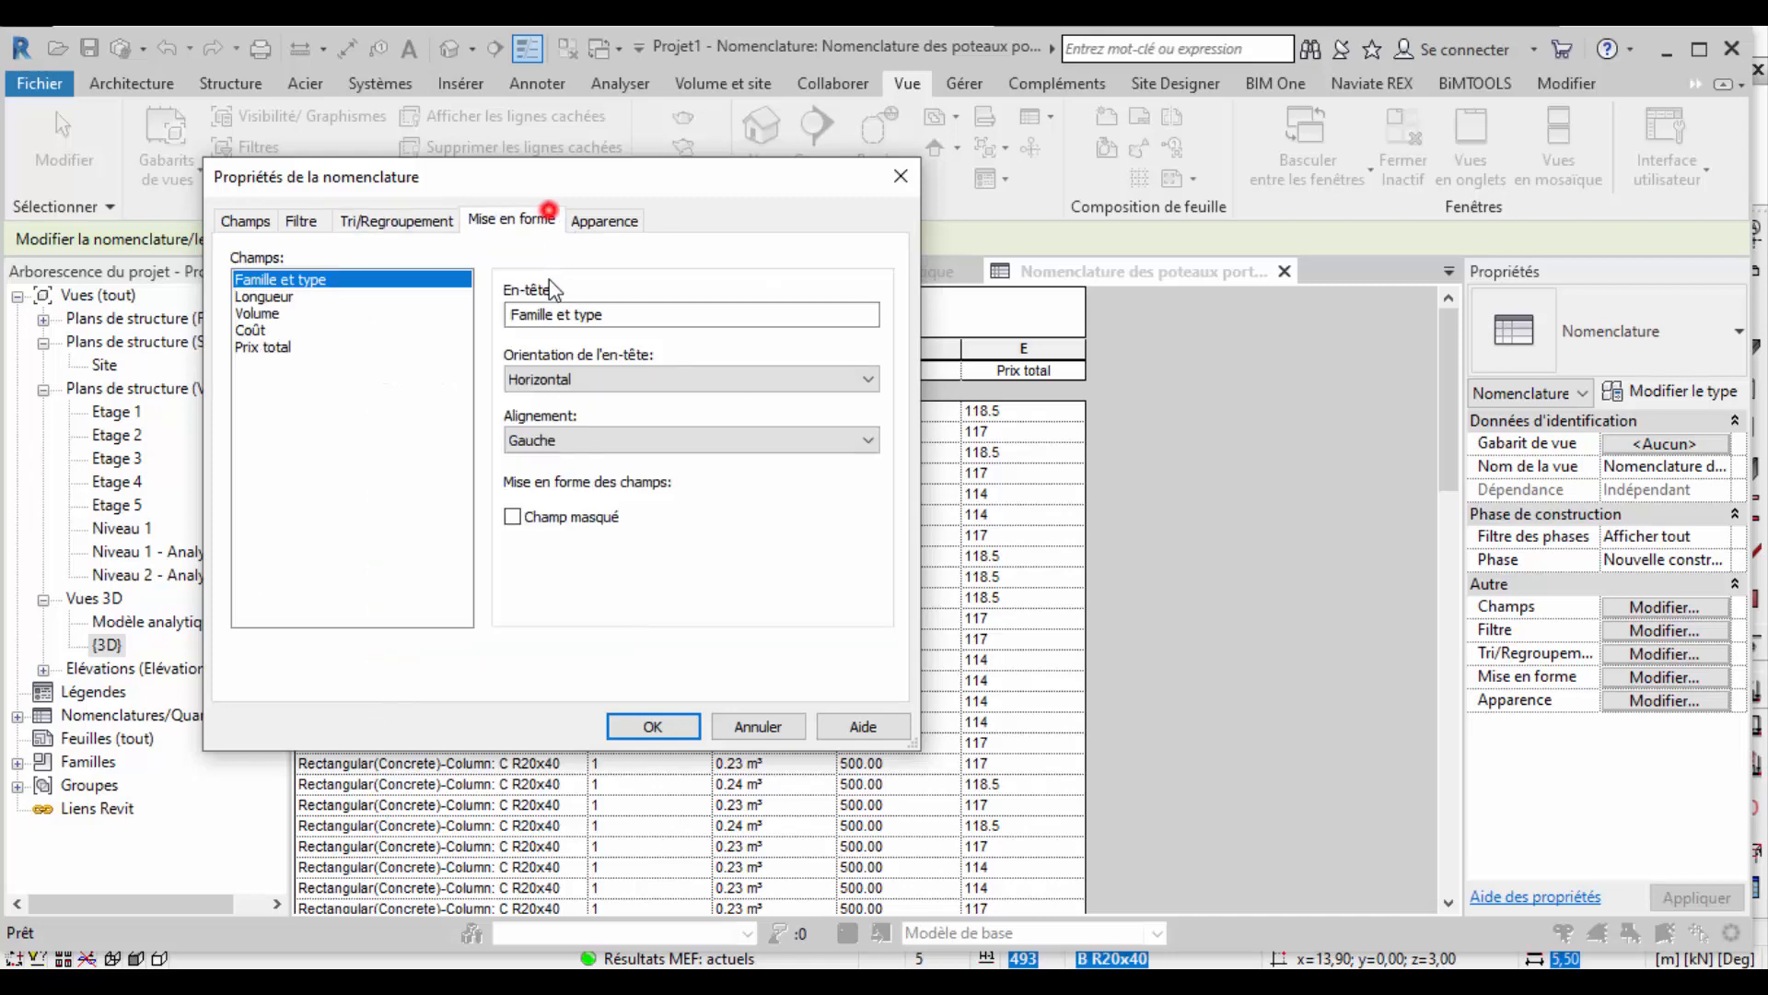
click(249, 348)
click(648, 566)
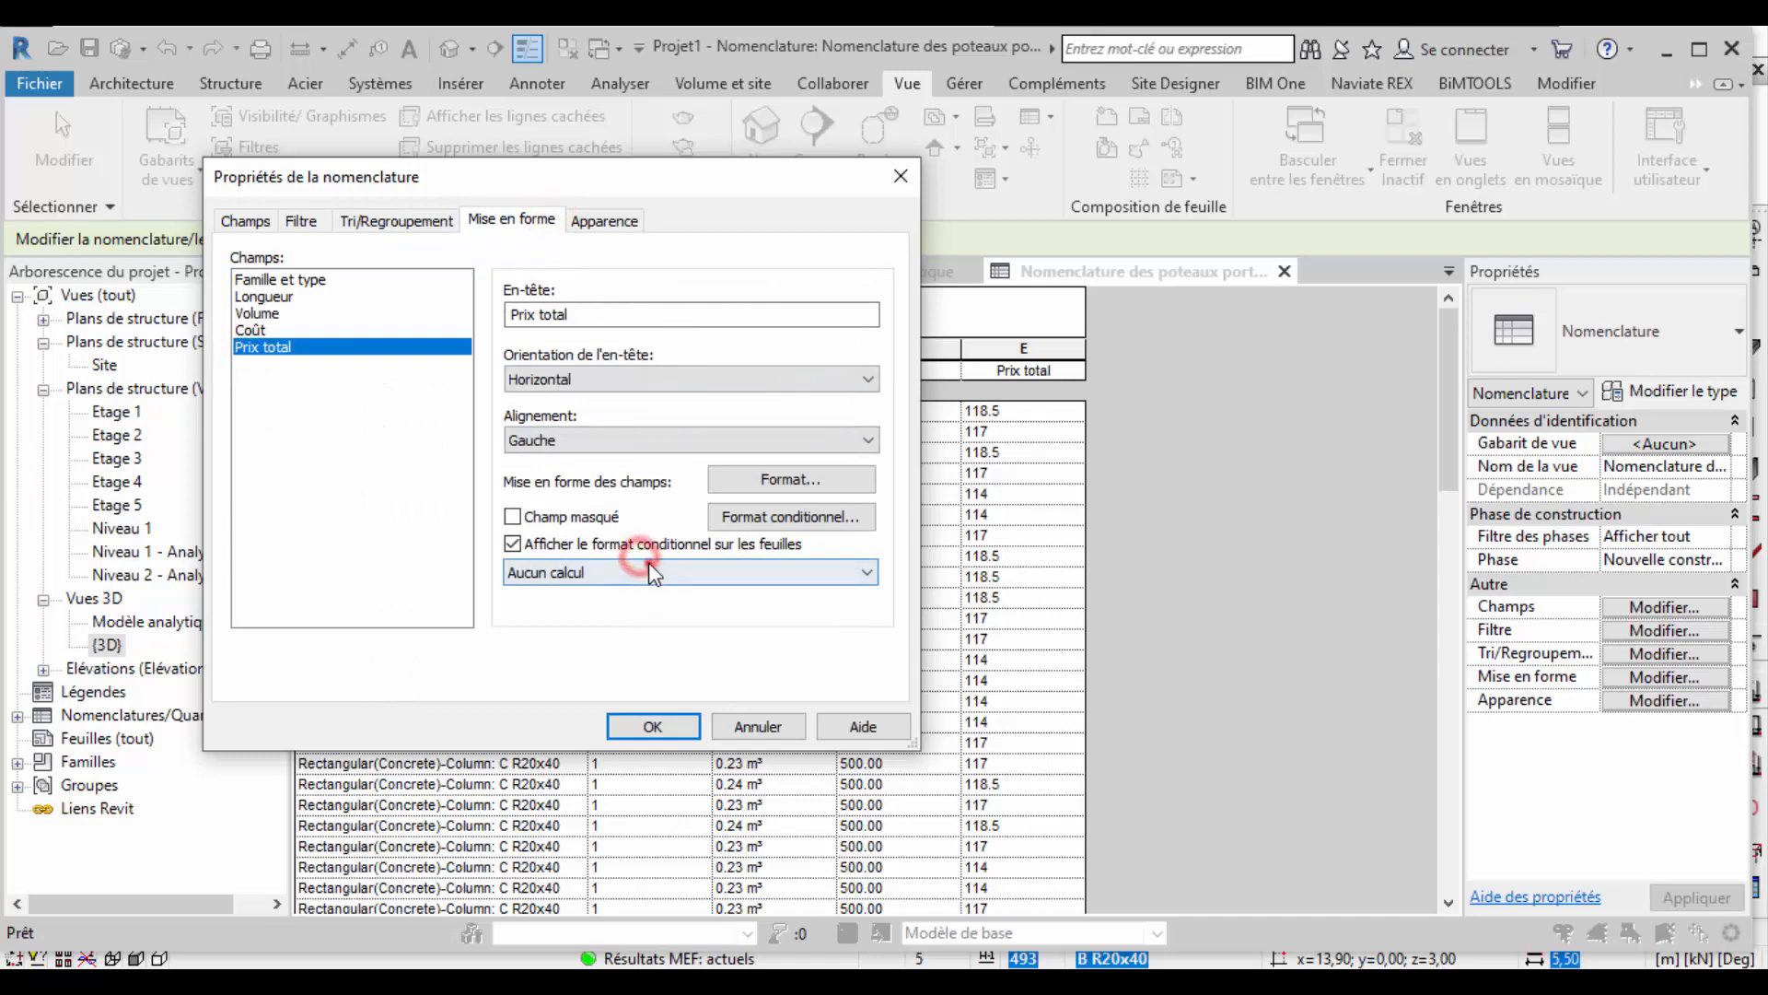
click(562, 613)
click(652, 726)
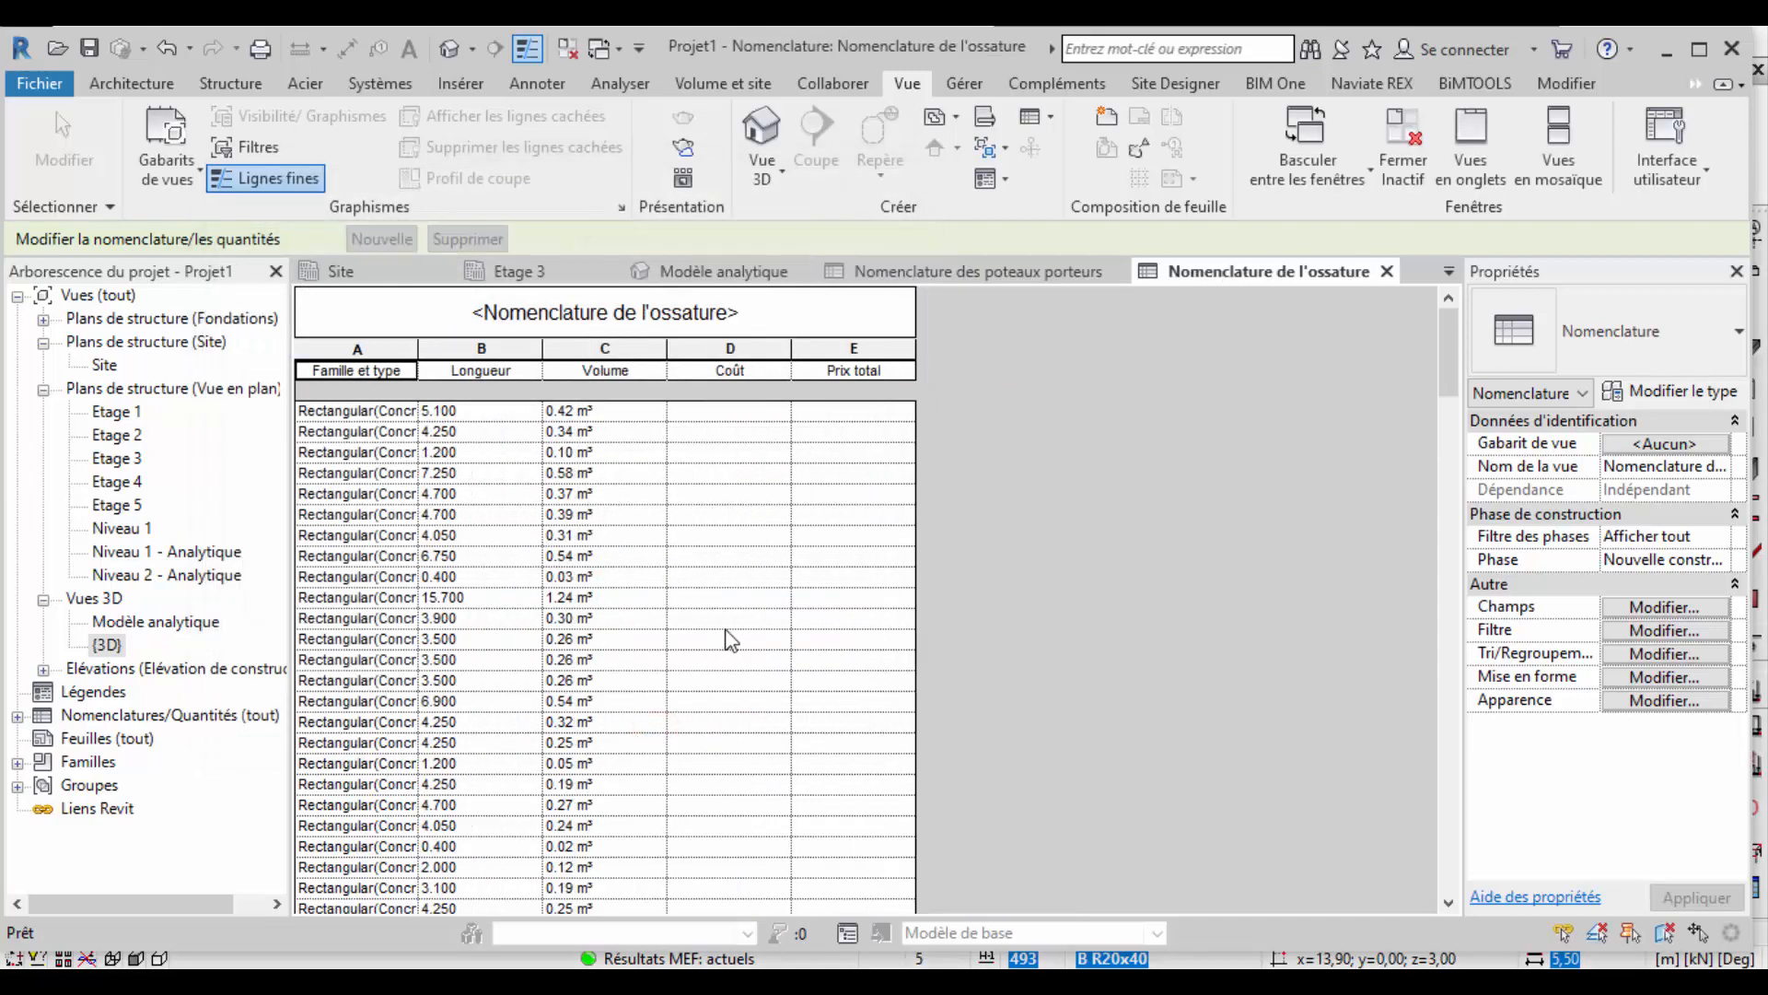
Look through the Ossature schedule down to its grand total row and switch to the default 3D view.
scroll(730, 640, down, 10)
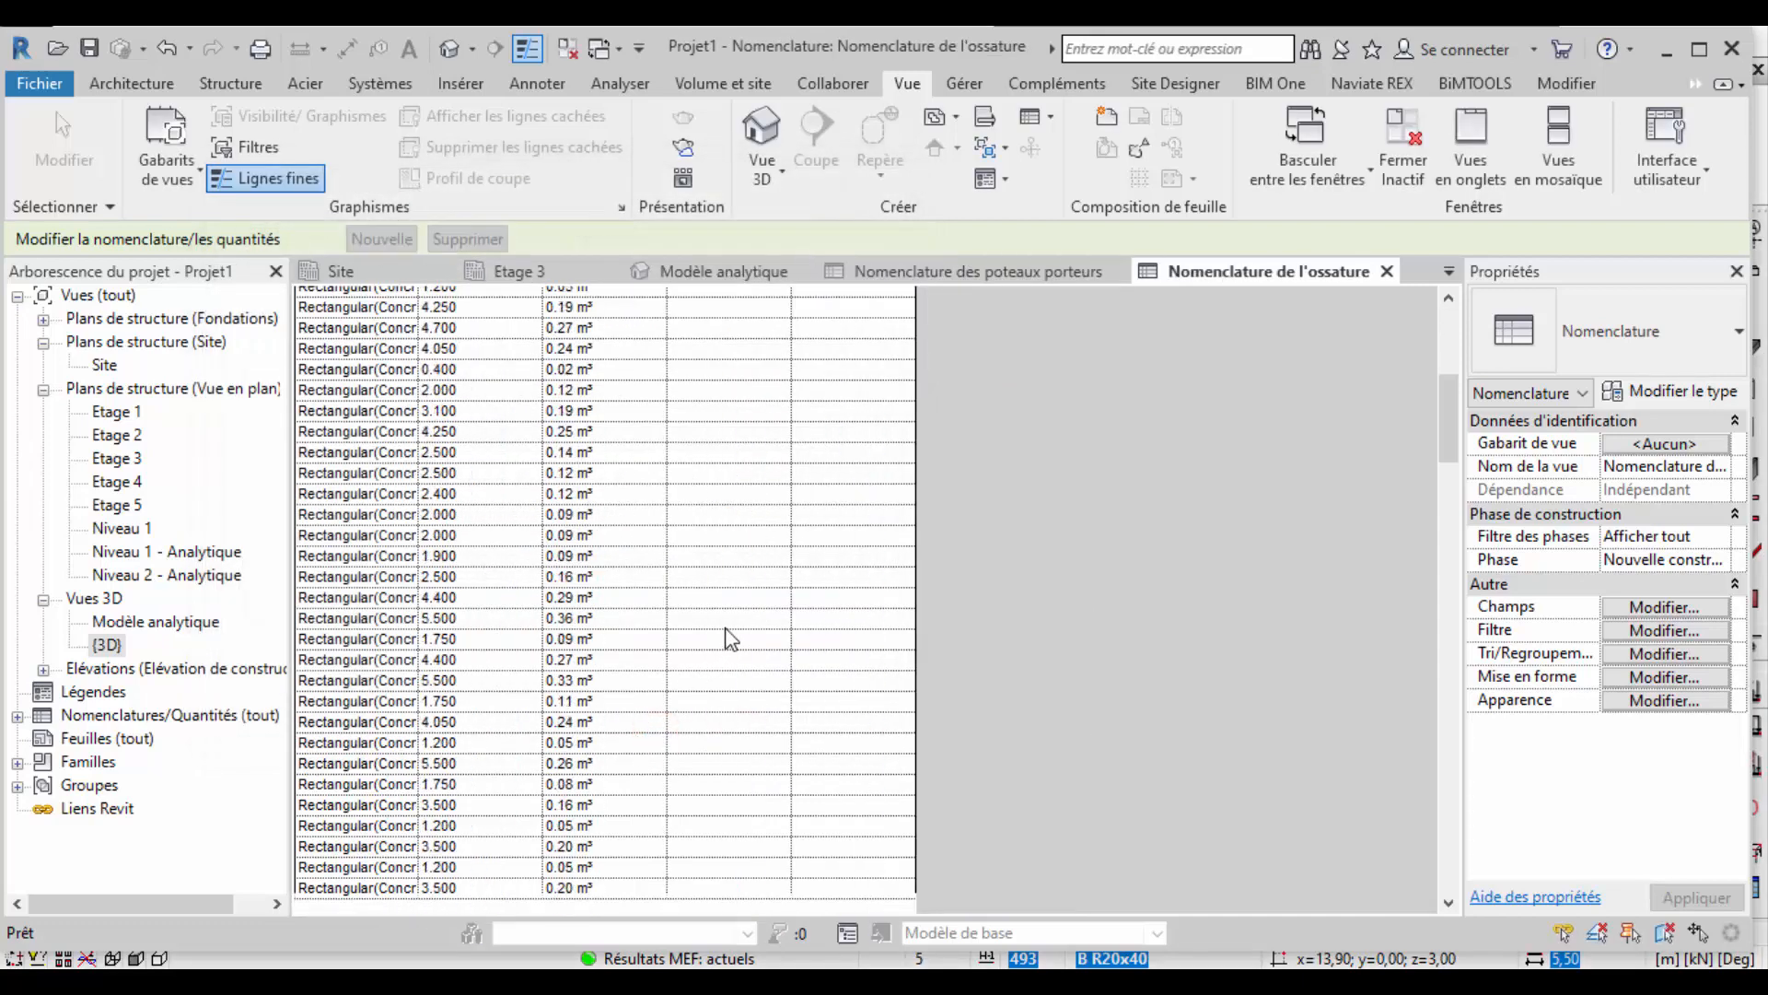
scroll(739, 617, down, 2)
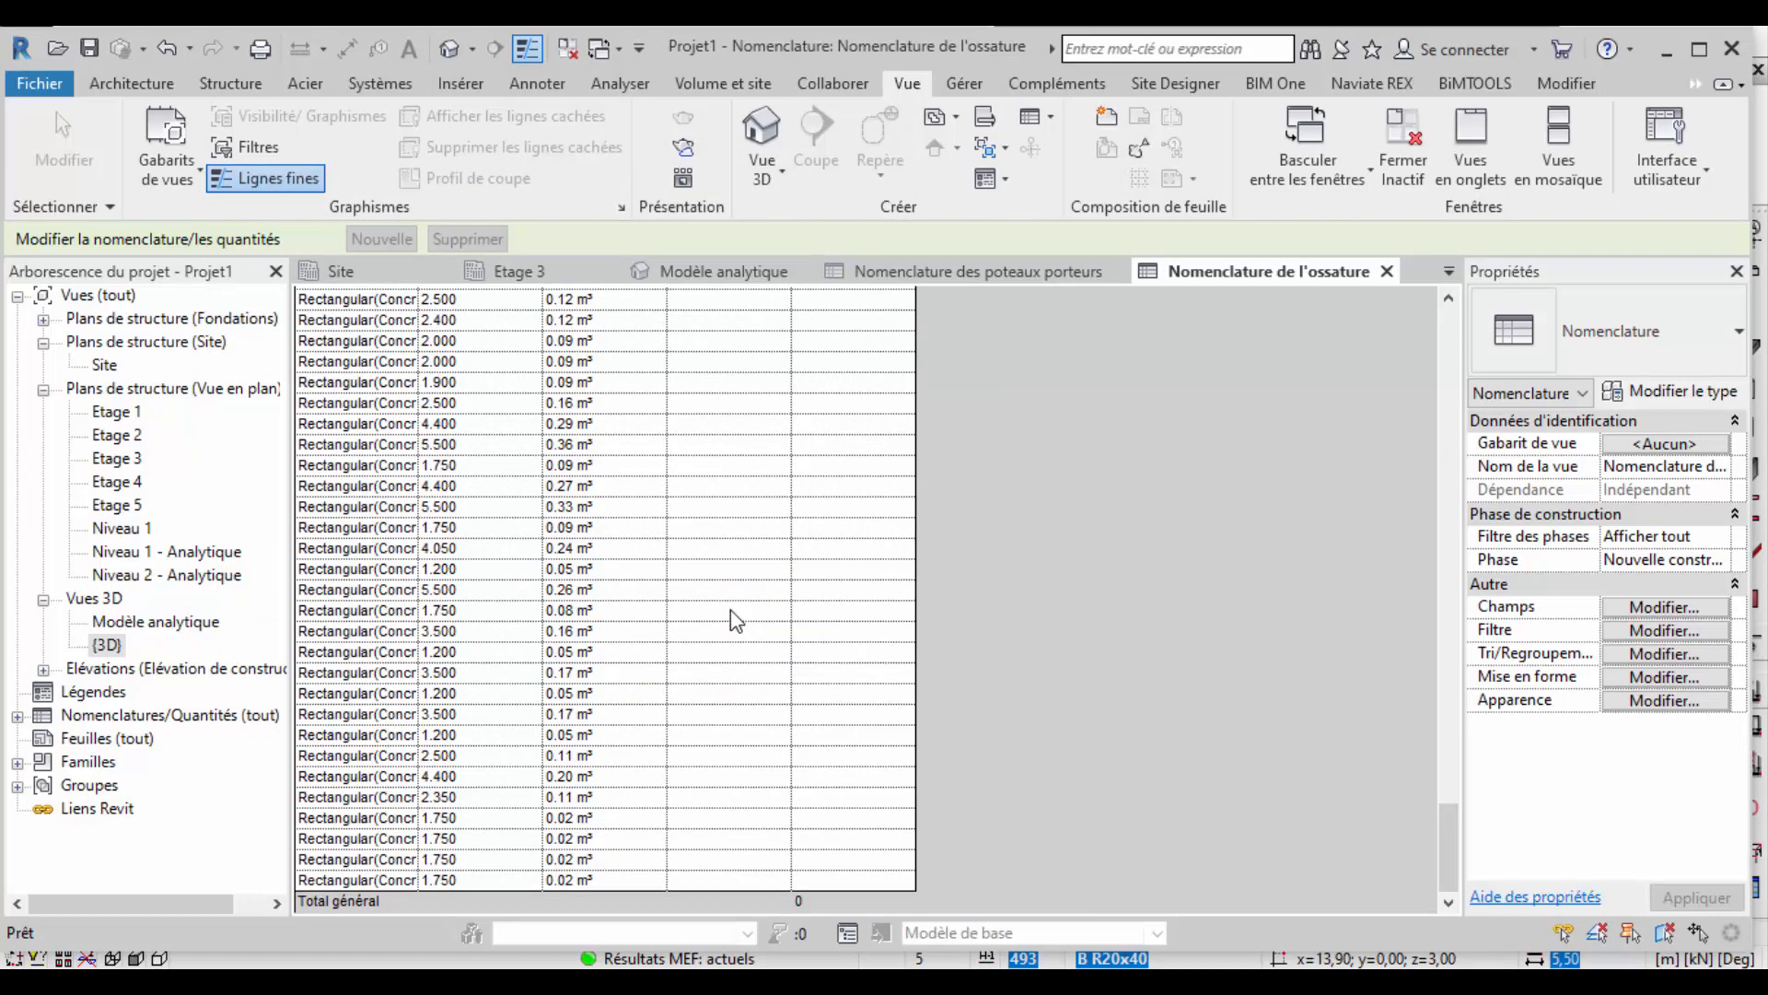
scroll(736, 617, up, 5)
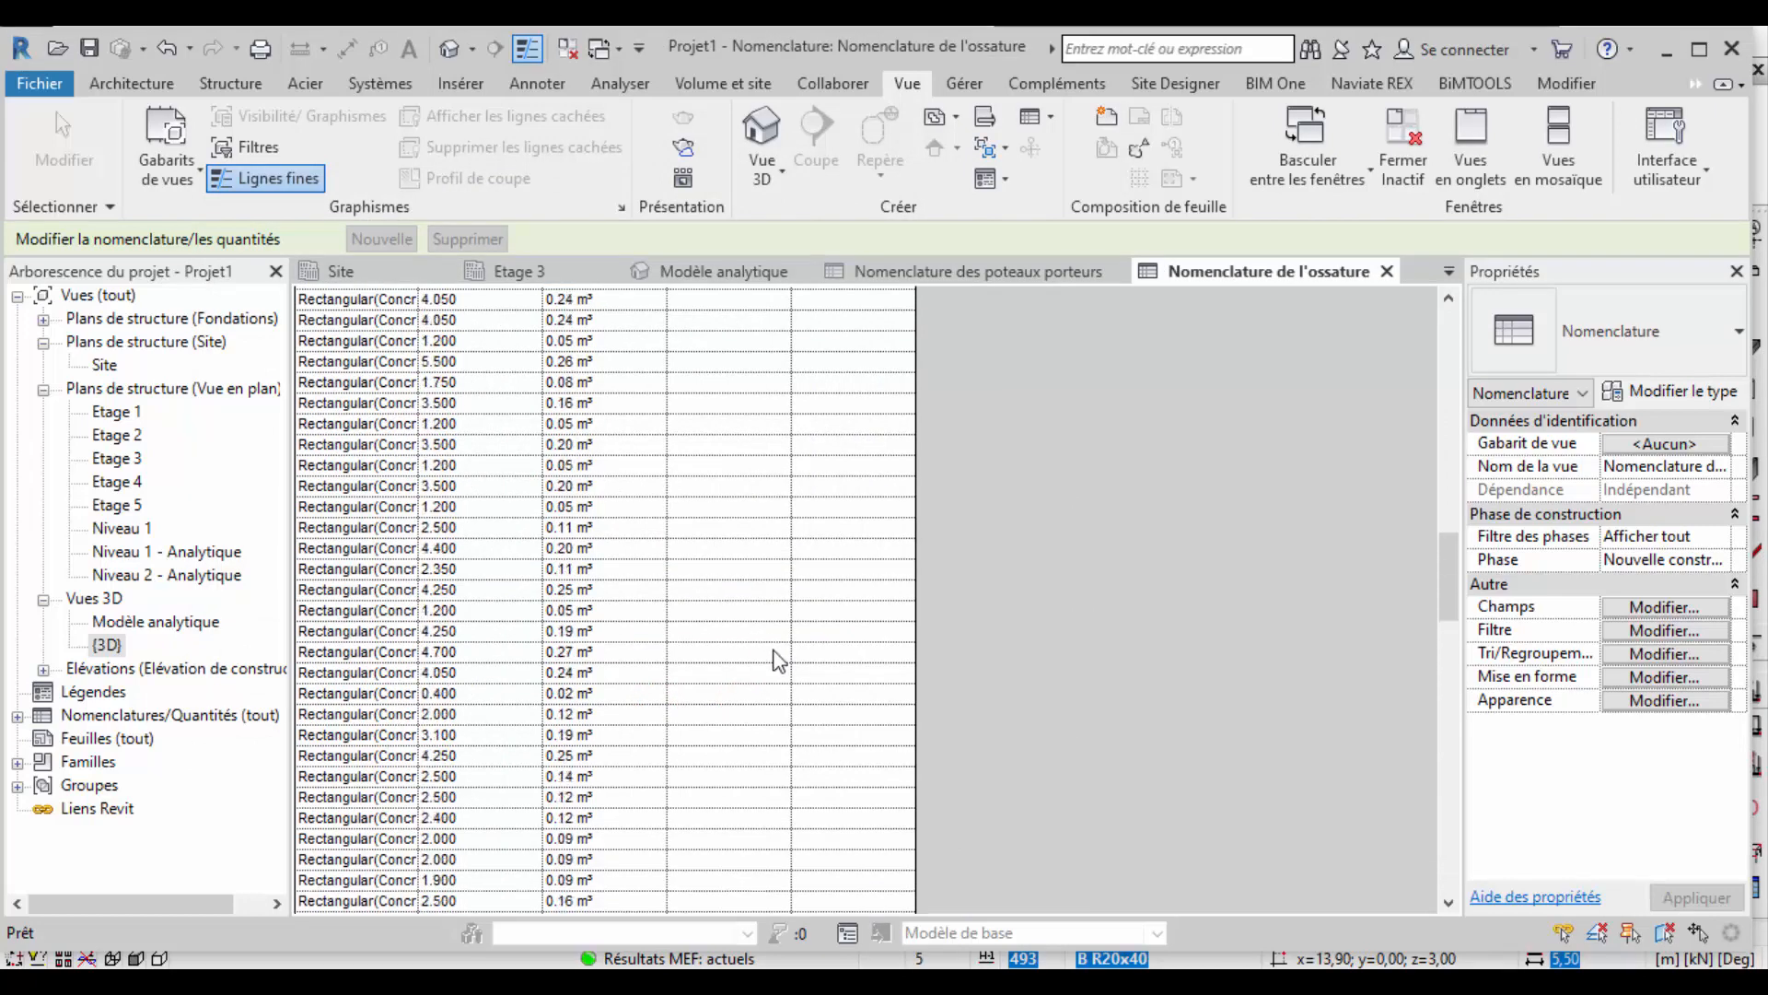
scroll(773, 636, up, 5)
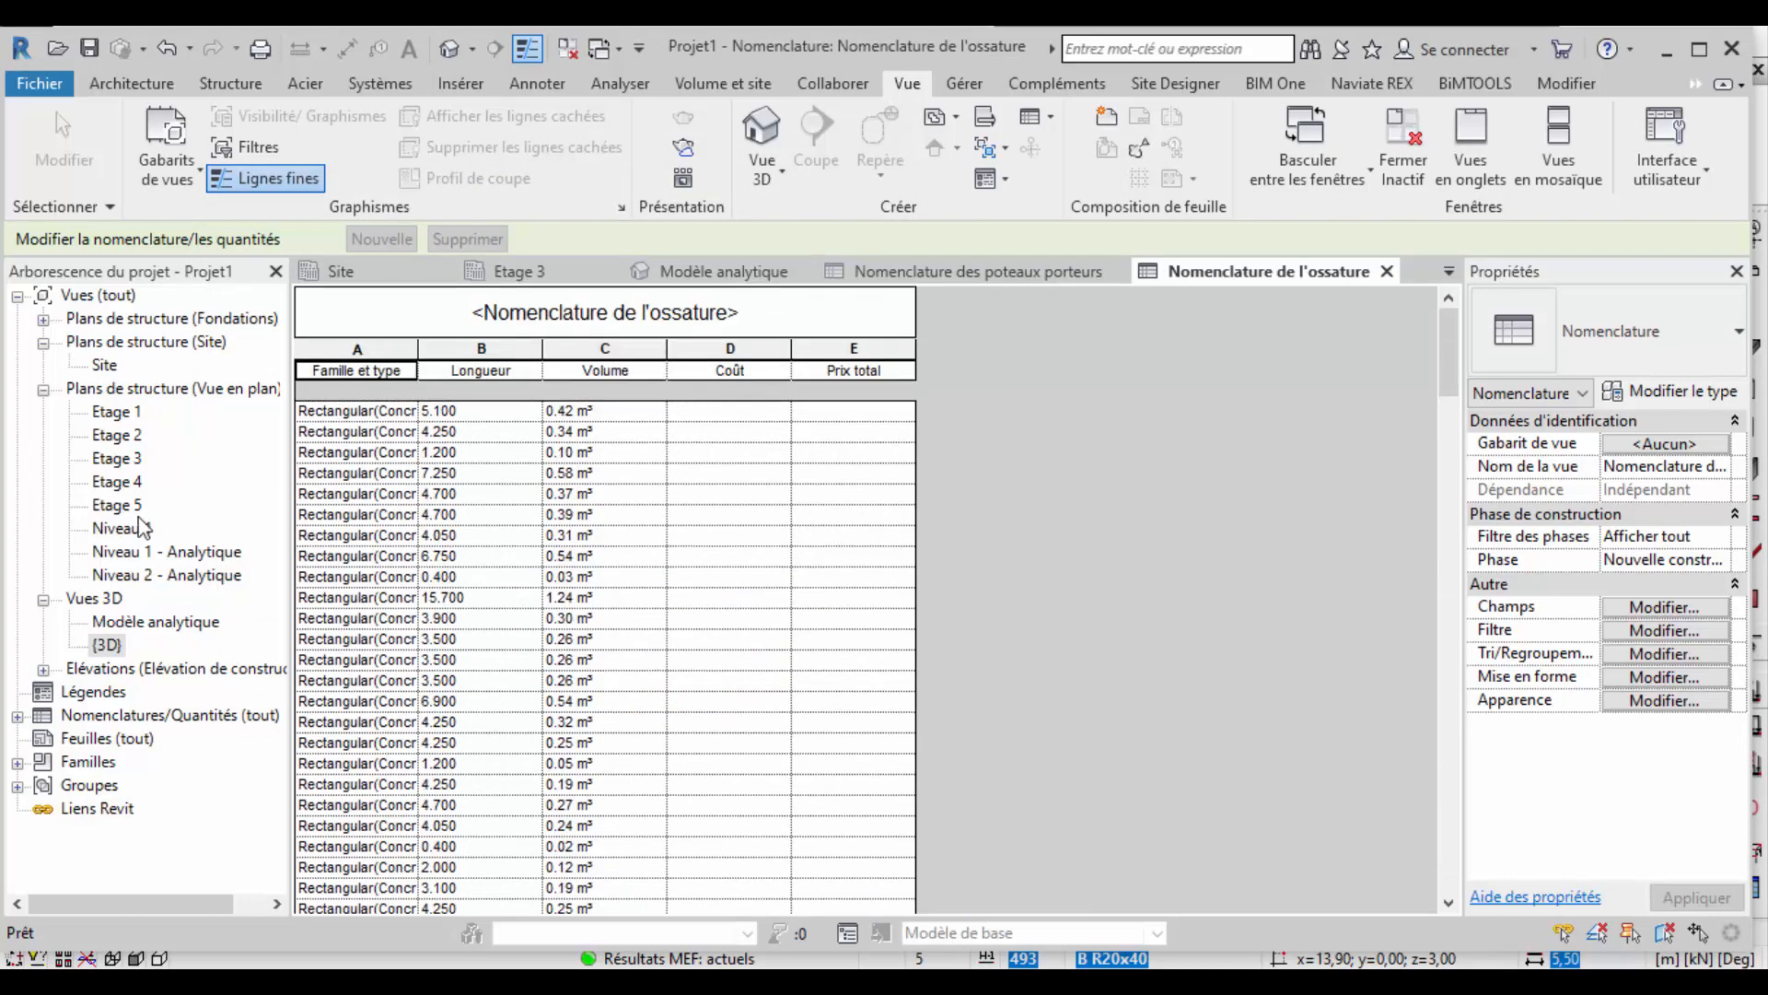
click(514, 268)
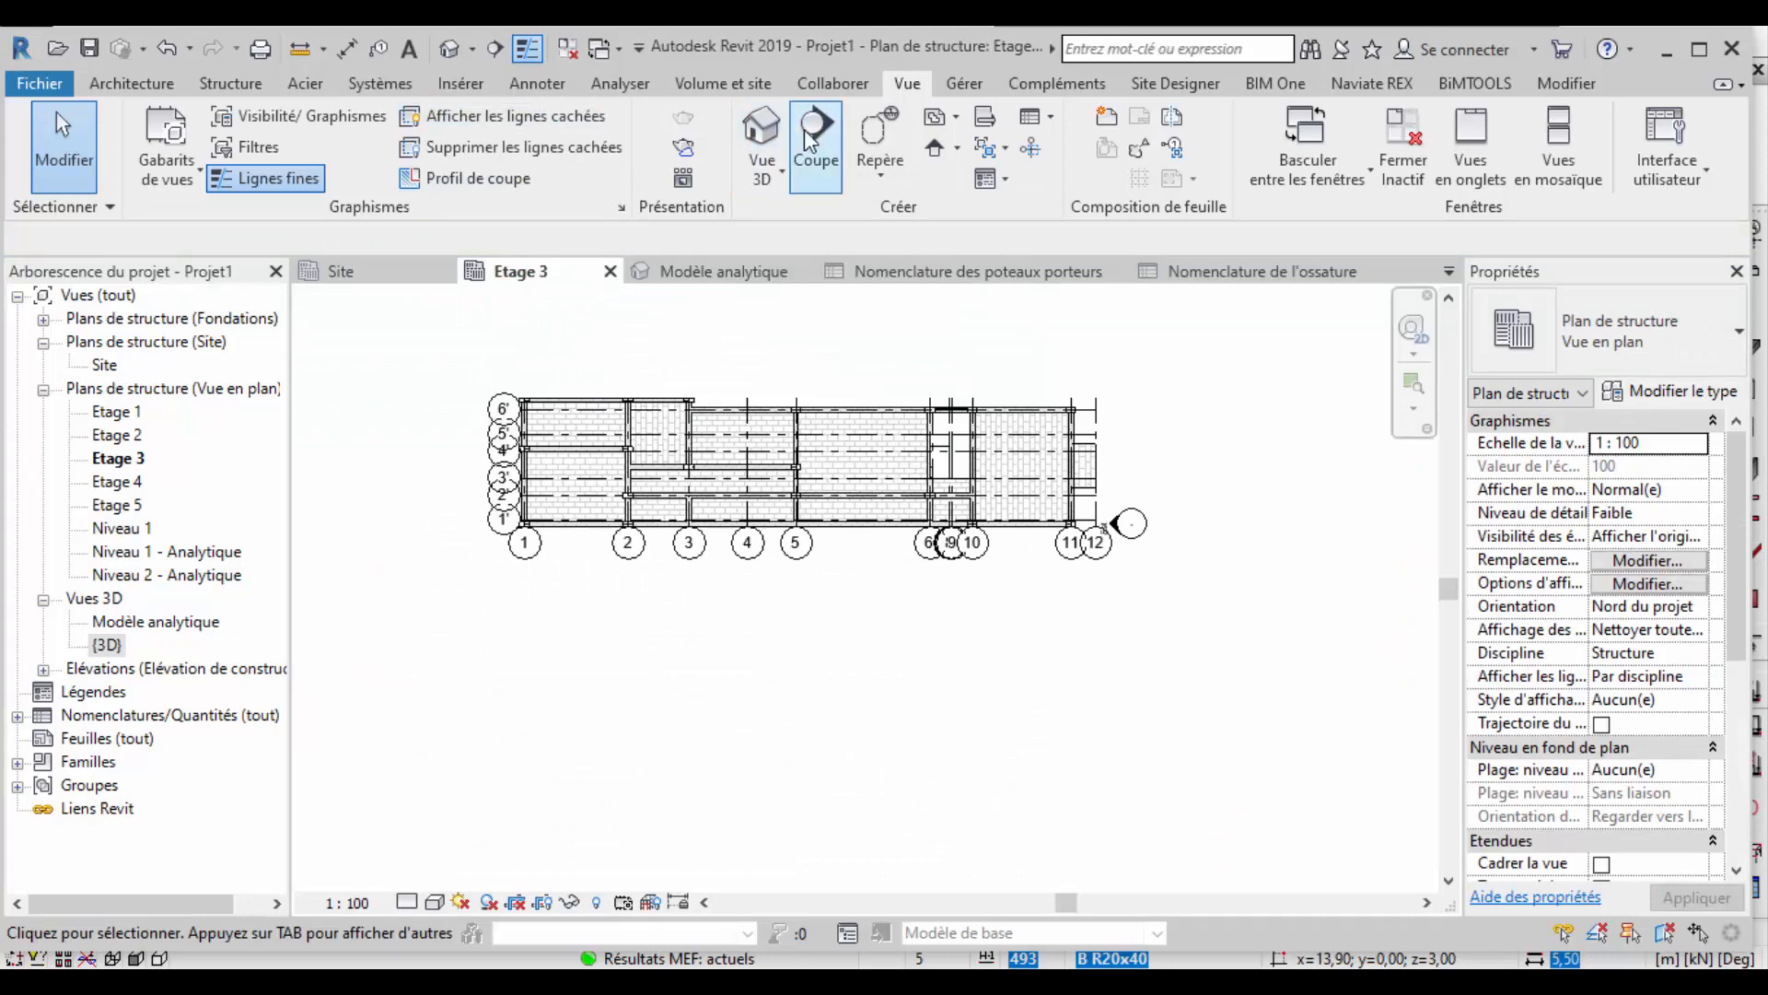
click(761, 138)
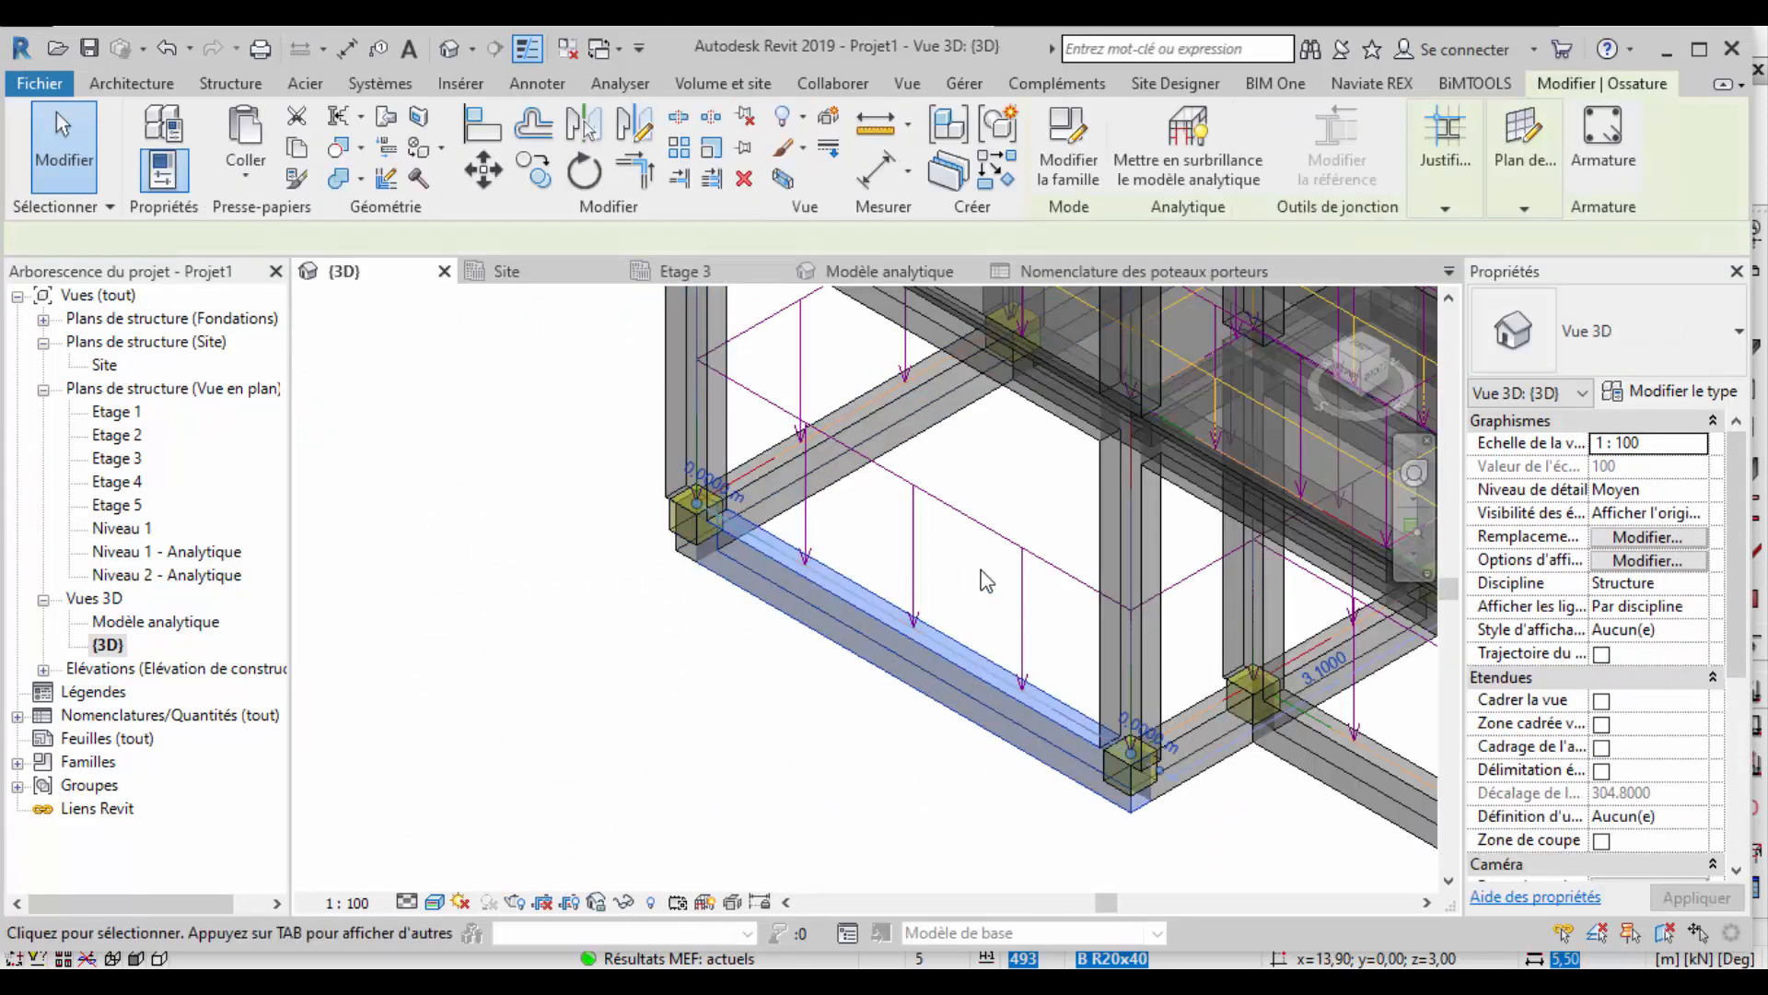
Set the type cost (Coût) of the selected LONGRINE ground beam to 500.00.
scroll(482, 671, down, 7)
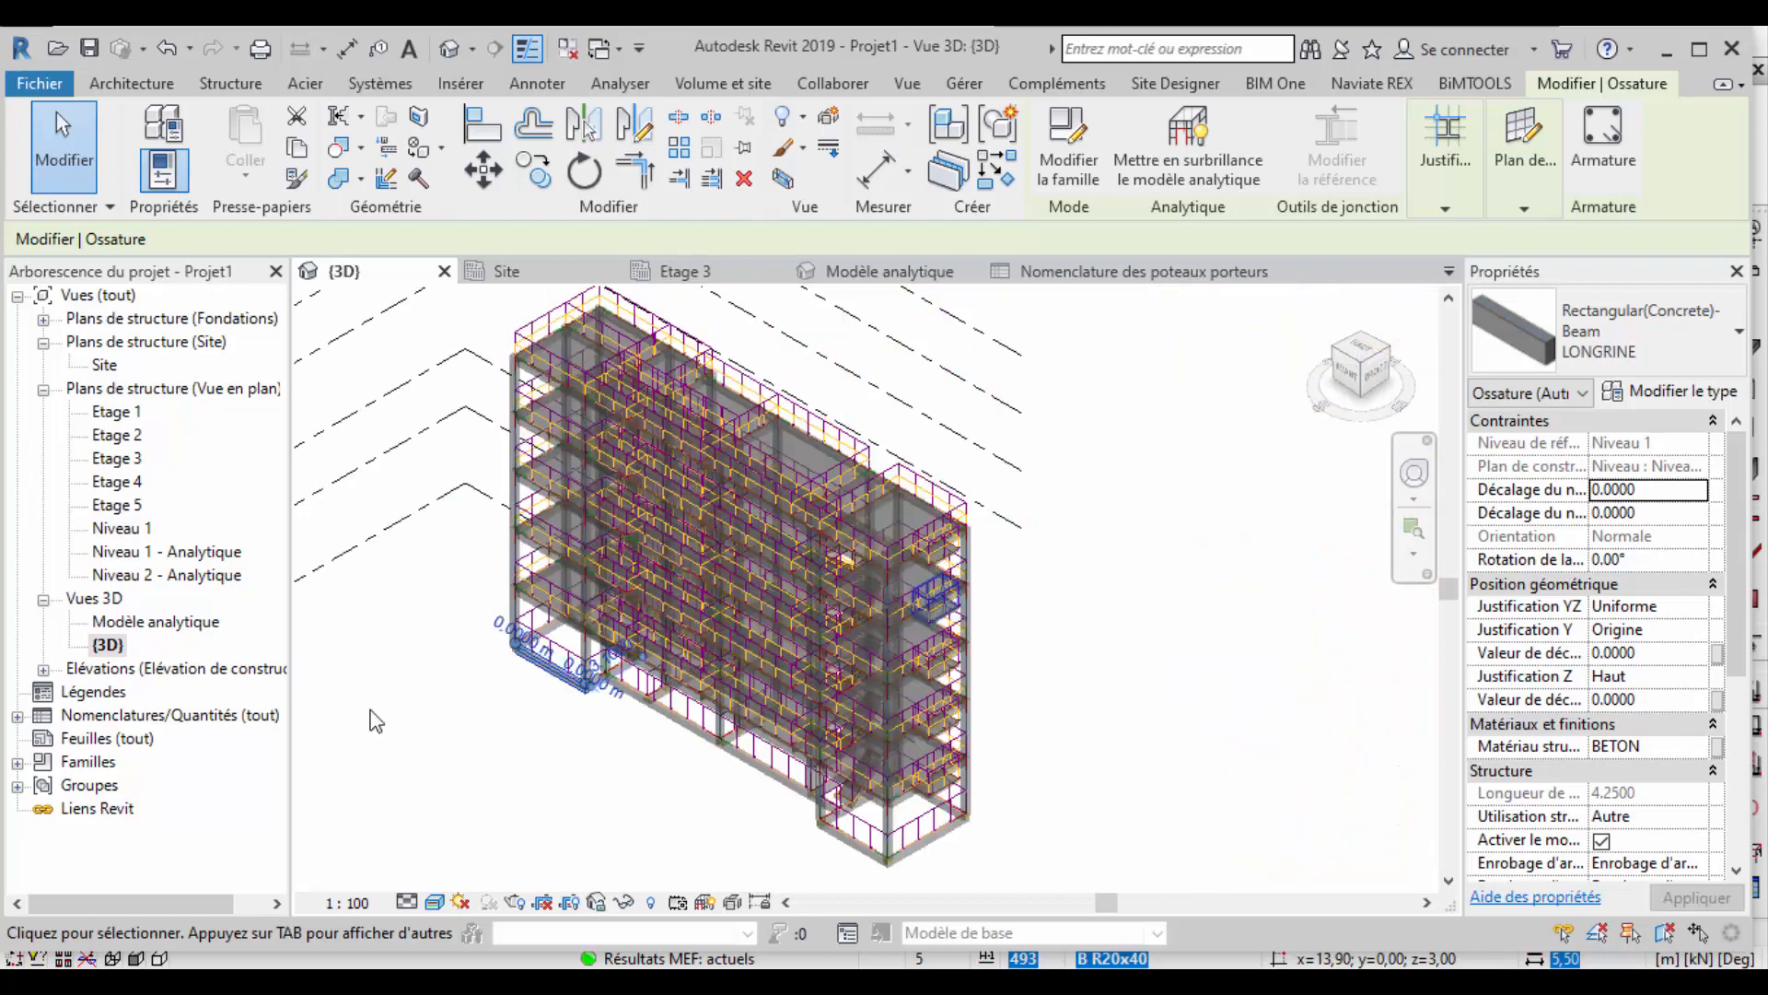
scroll(130, 601, up, 4)
scroll(611, 447, down, 3)
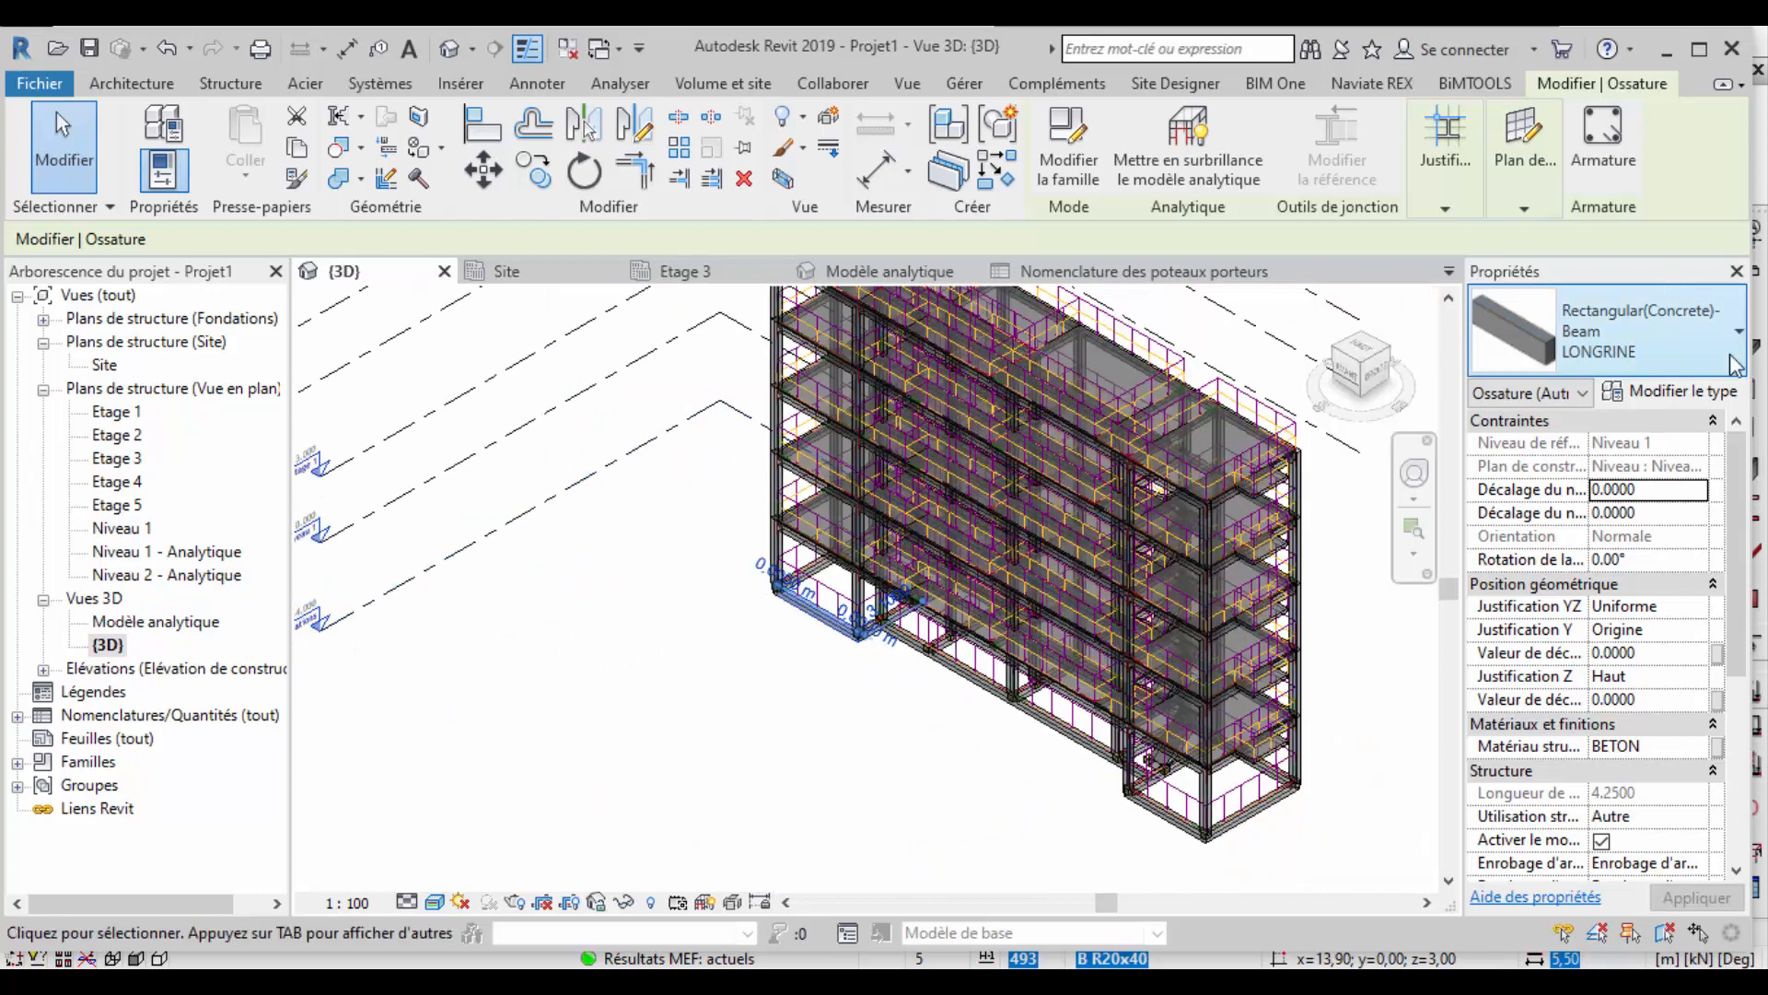
click(1693, 390)
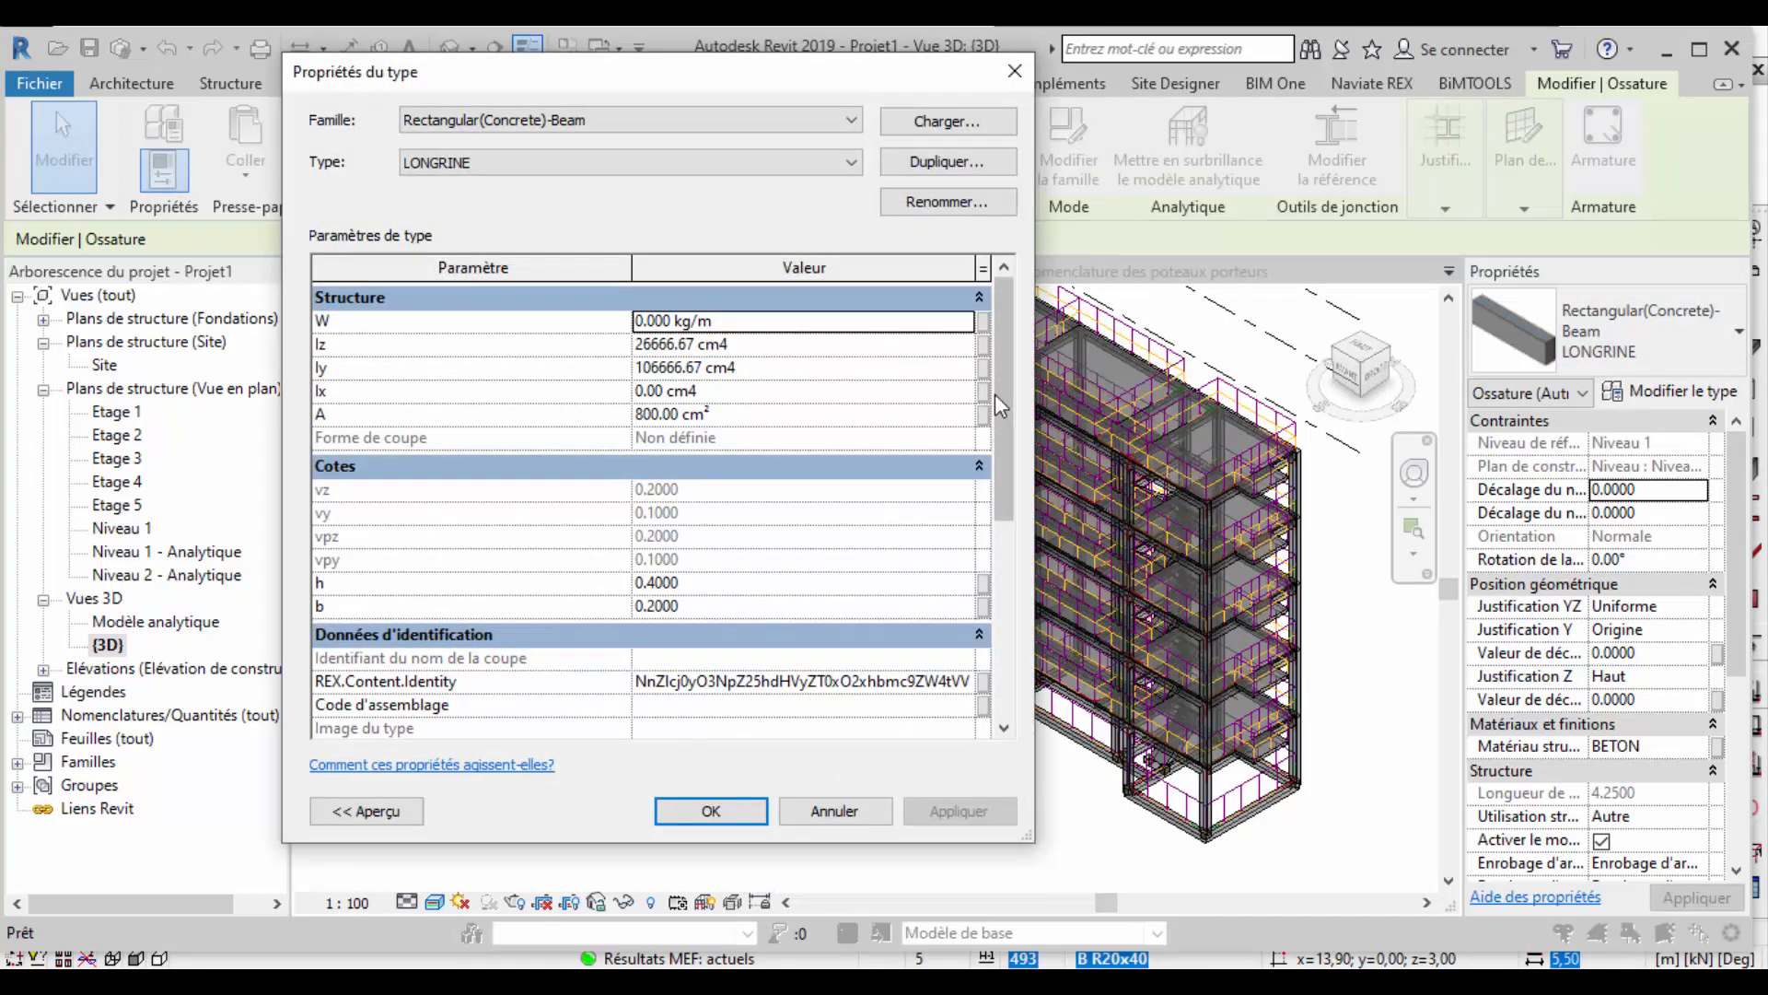
drag(997, 395, 996, 592)
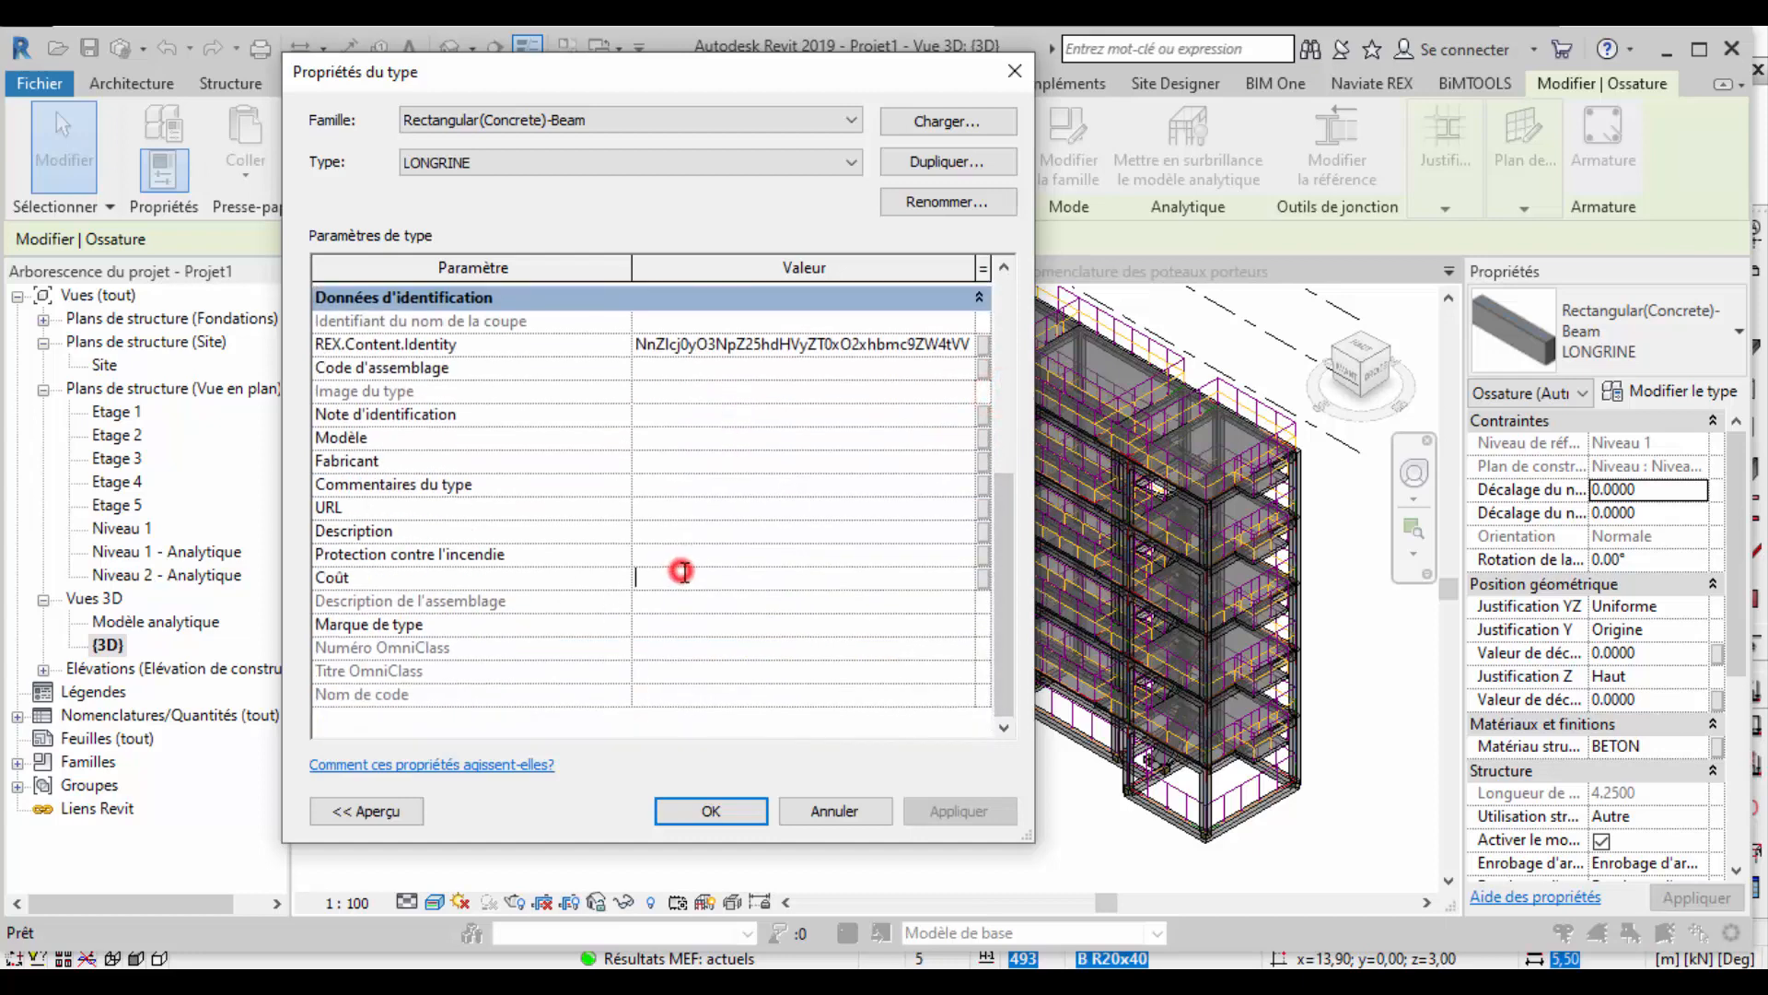
text(500.00)
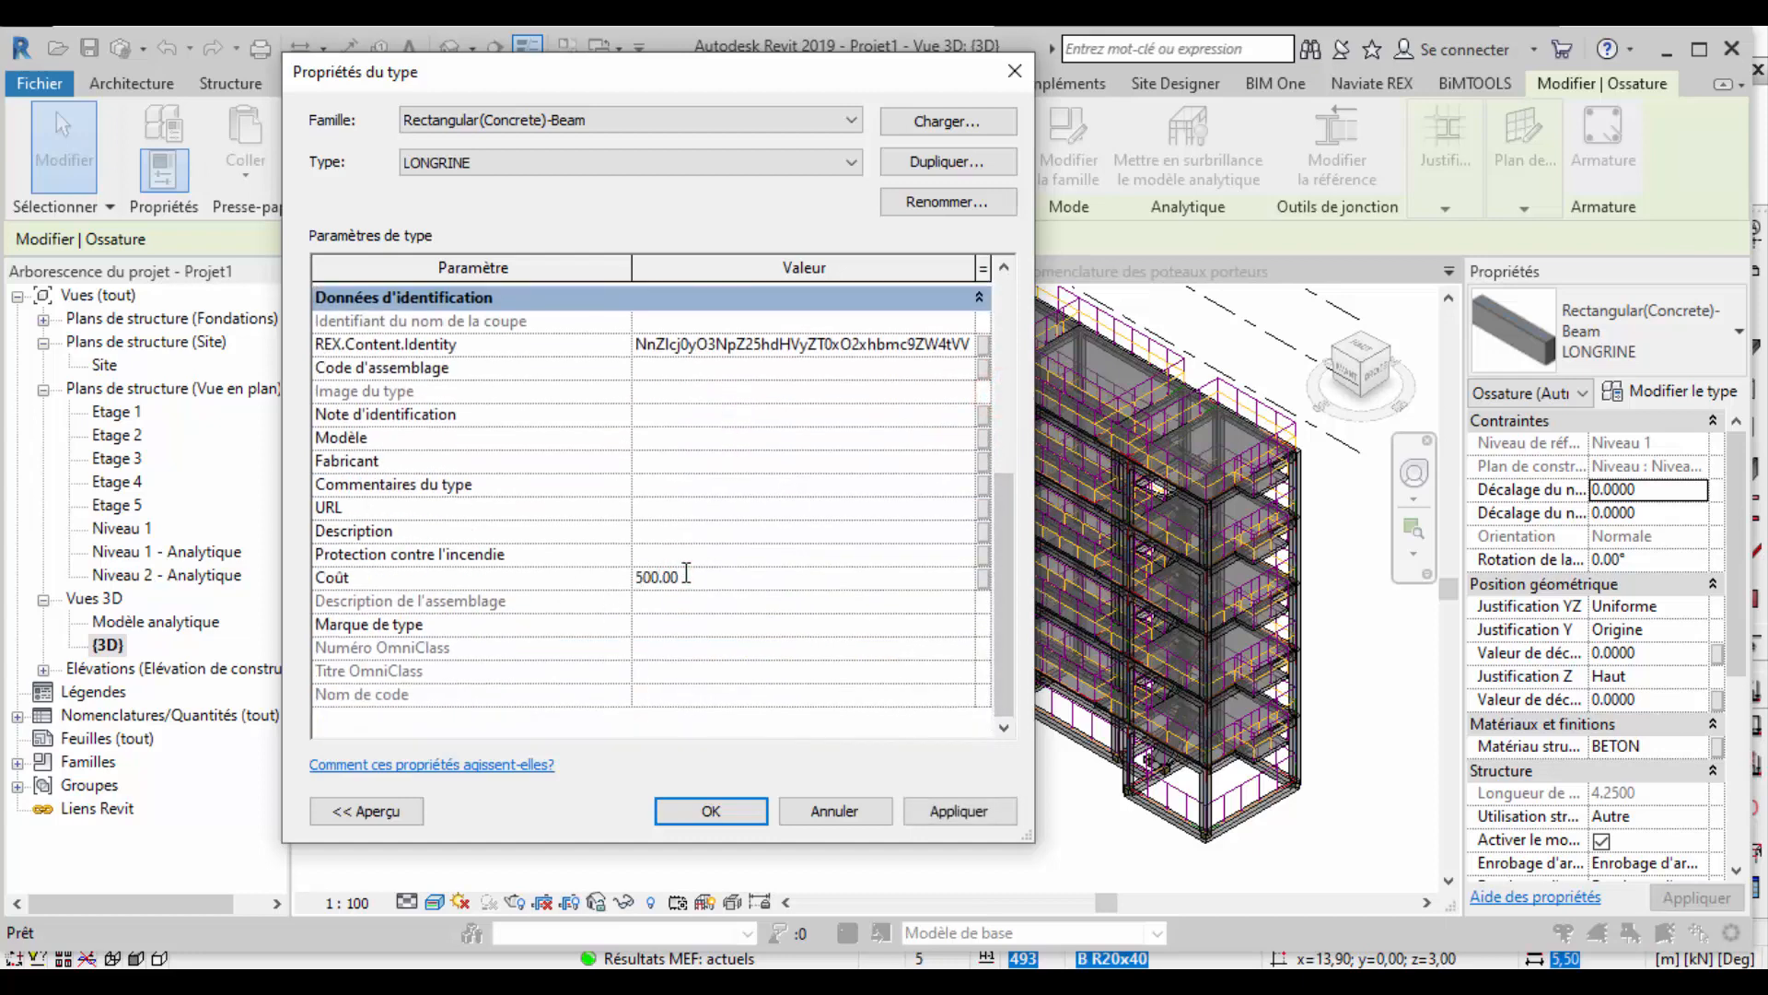
click(763, 815)
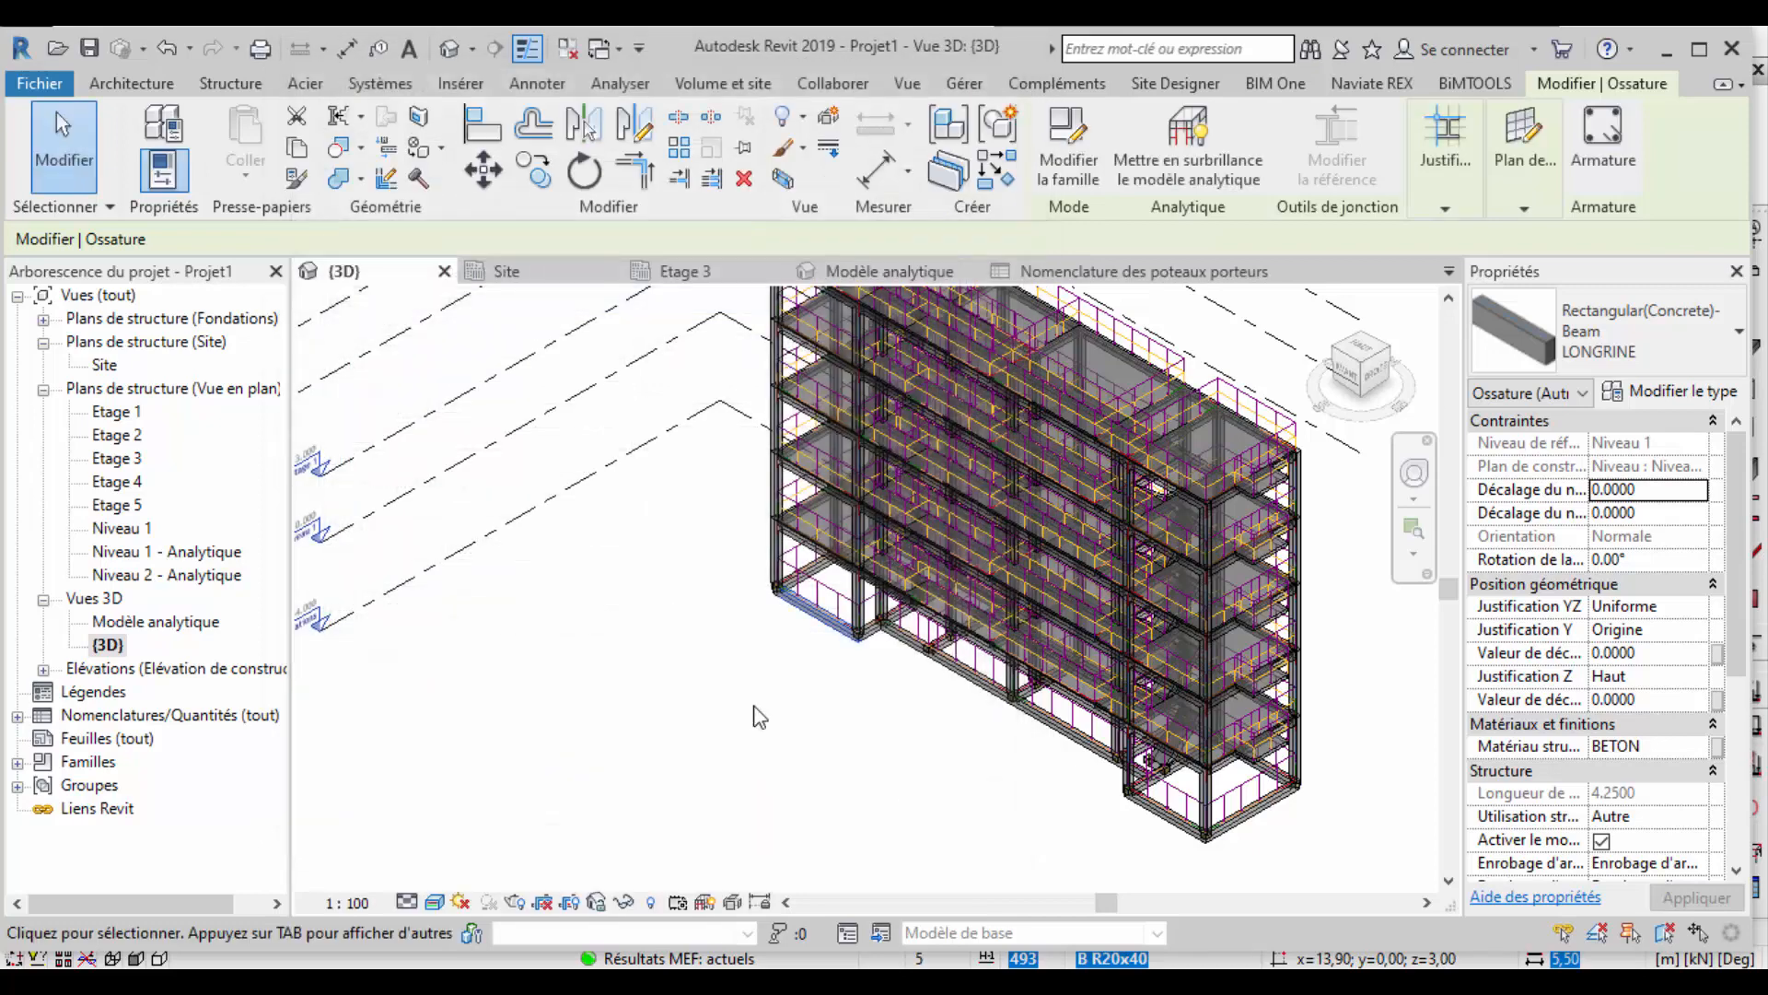
Set the type cost (Coût) of a B R20x40 concrete beam at the Etage 1 level to 500.00.
scroll(803, 556, up, 3)
scroll(803, 556, up, 3)
click(749, 616)
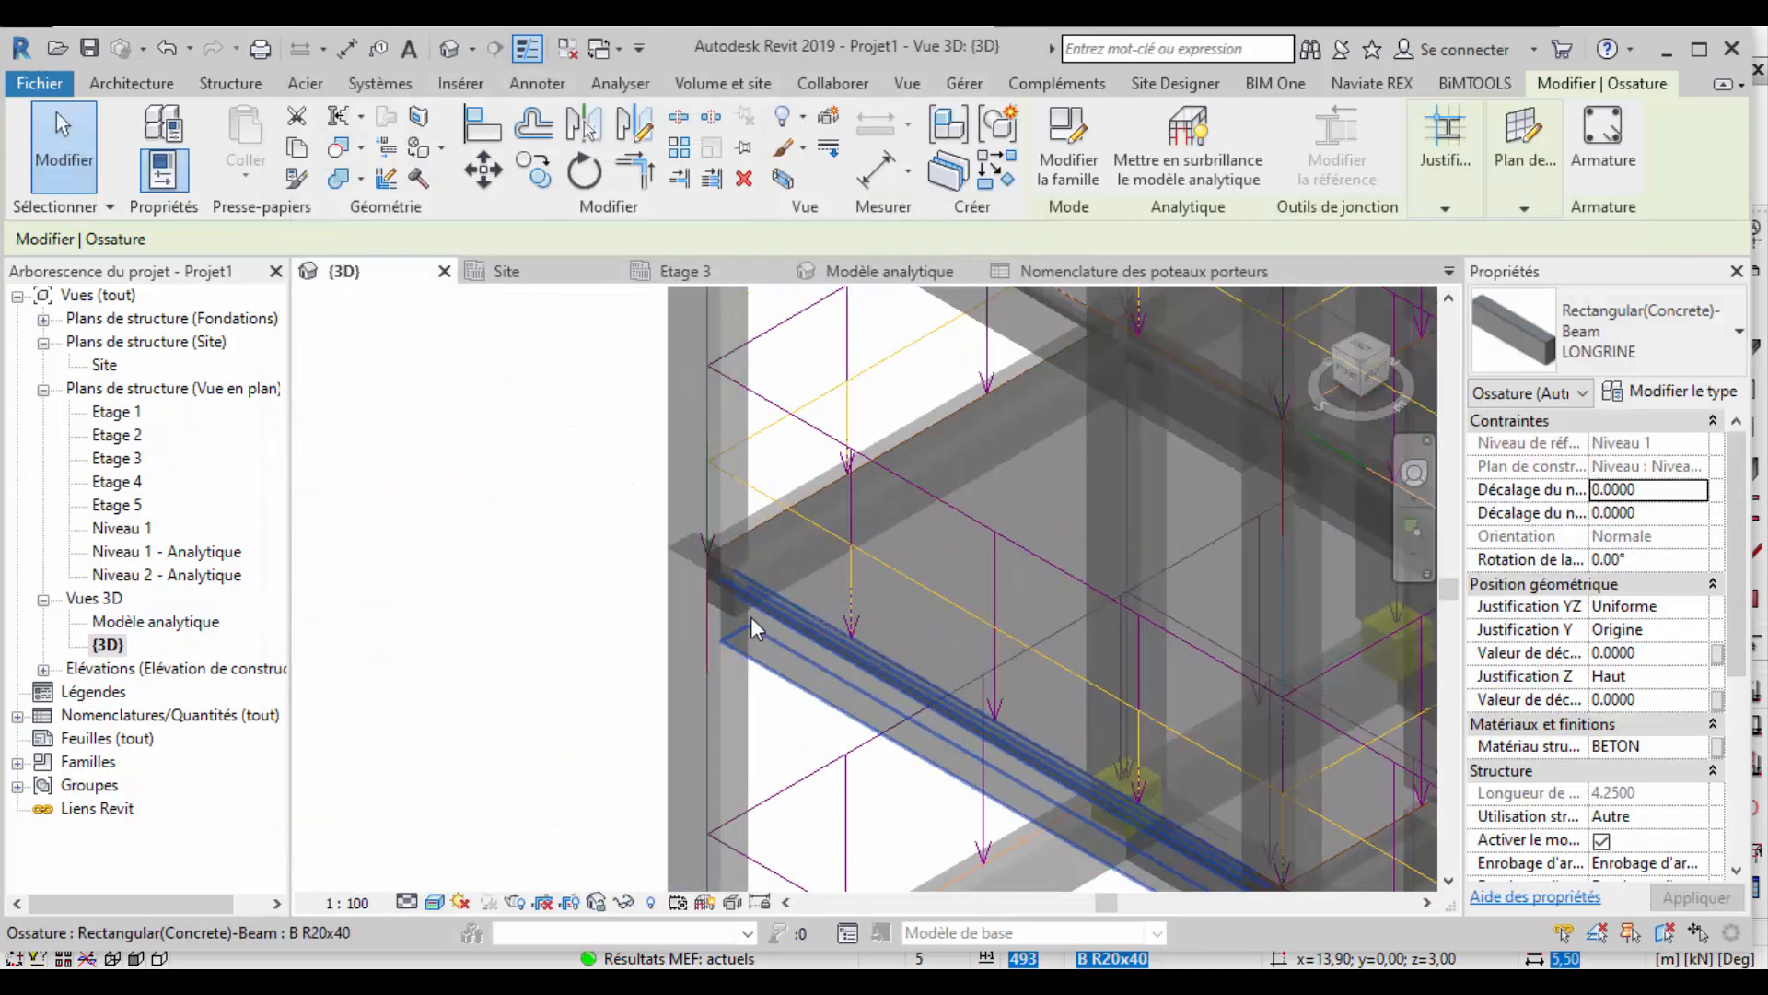
scroll(843, 560, down, 5)
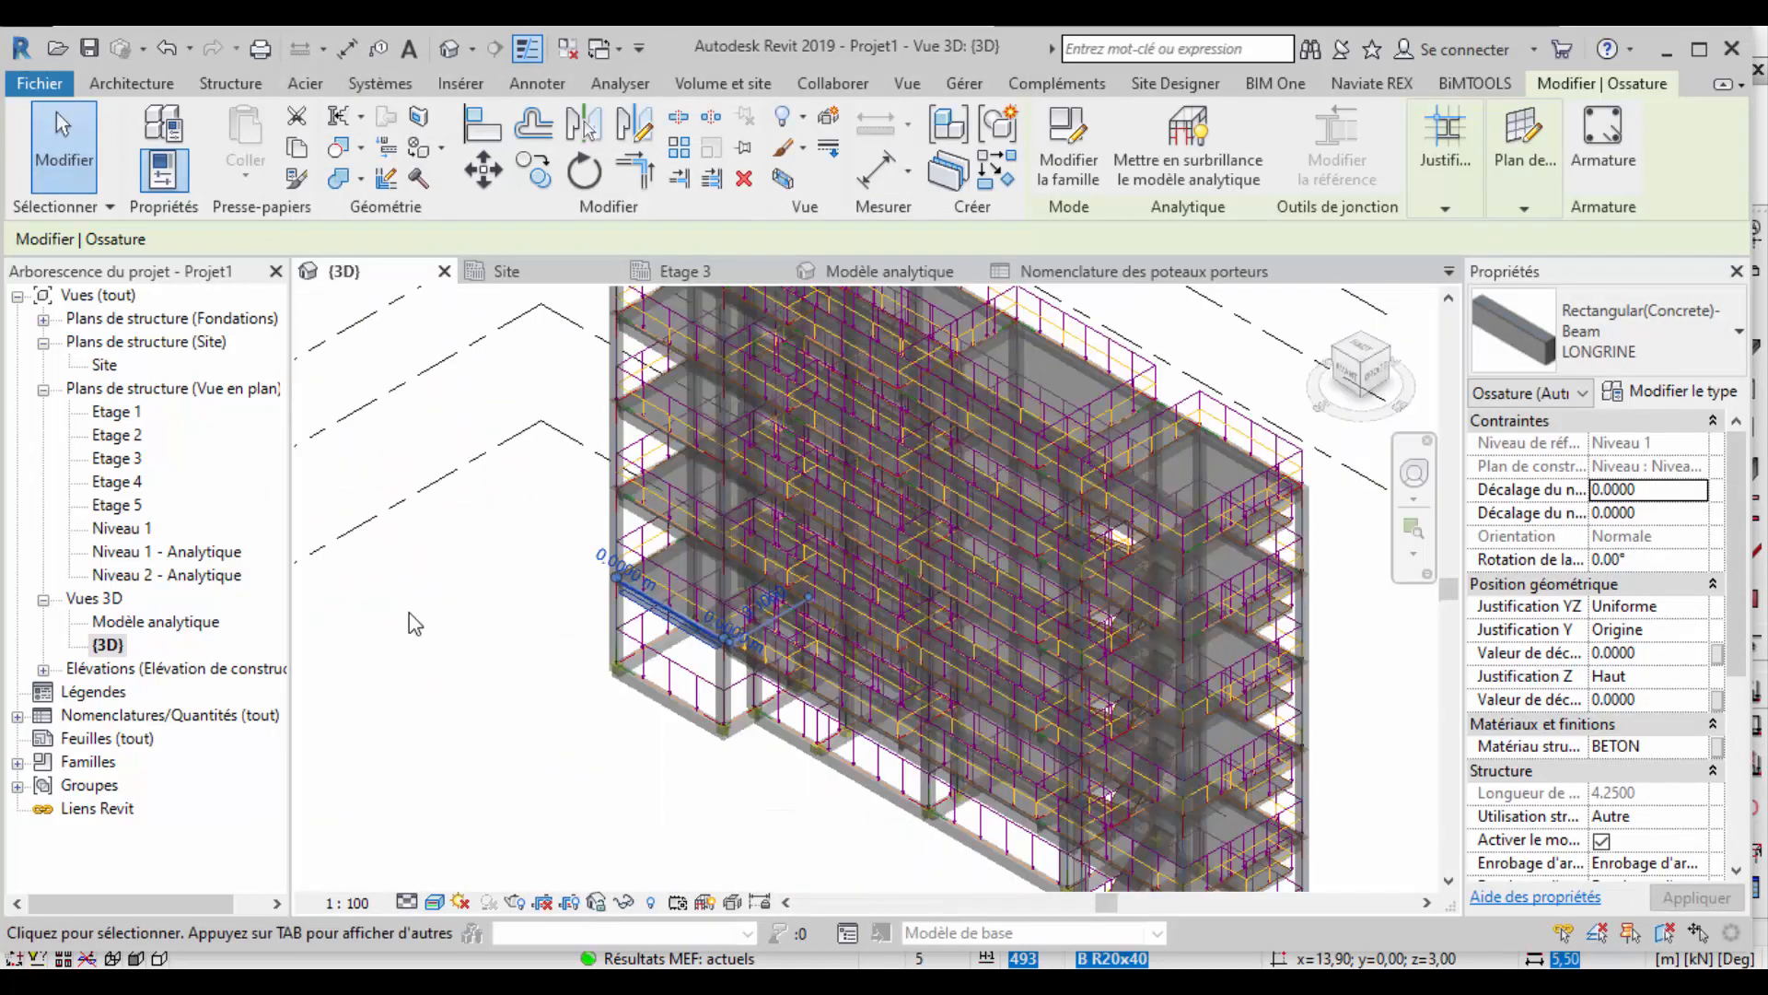
click(1667, 390)
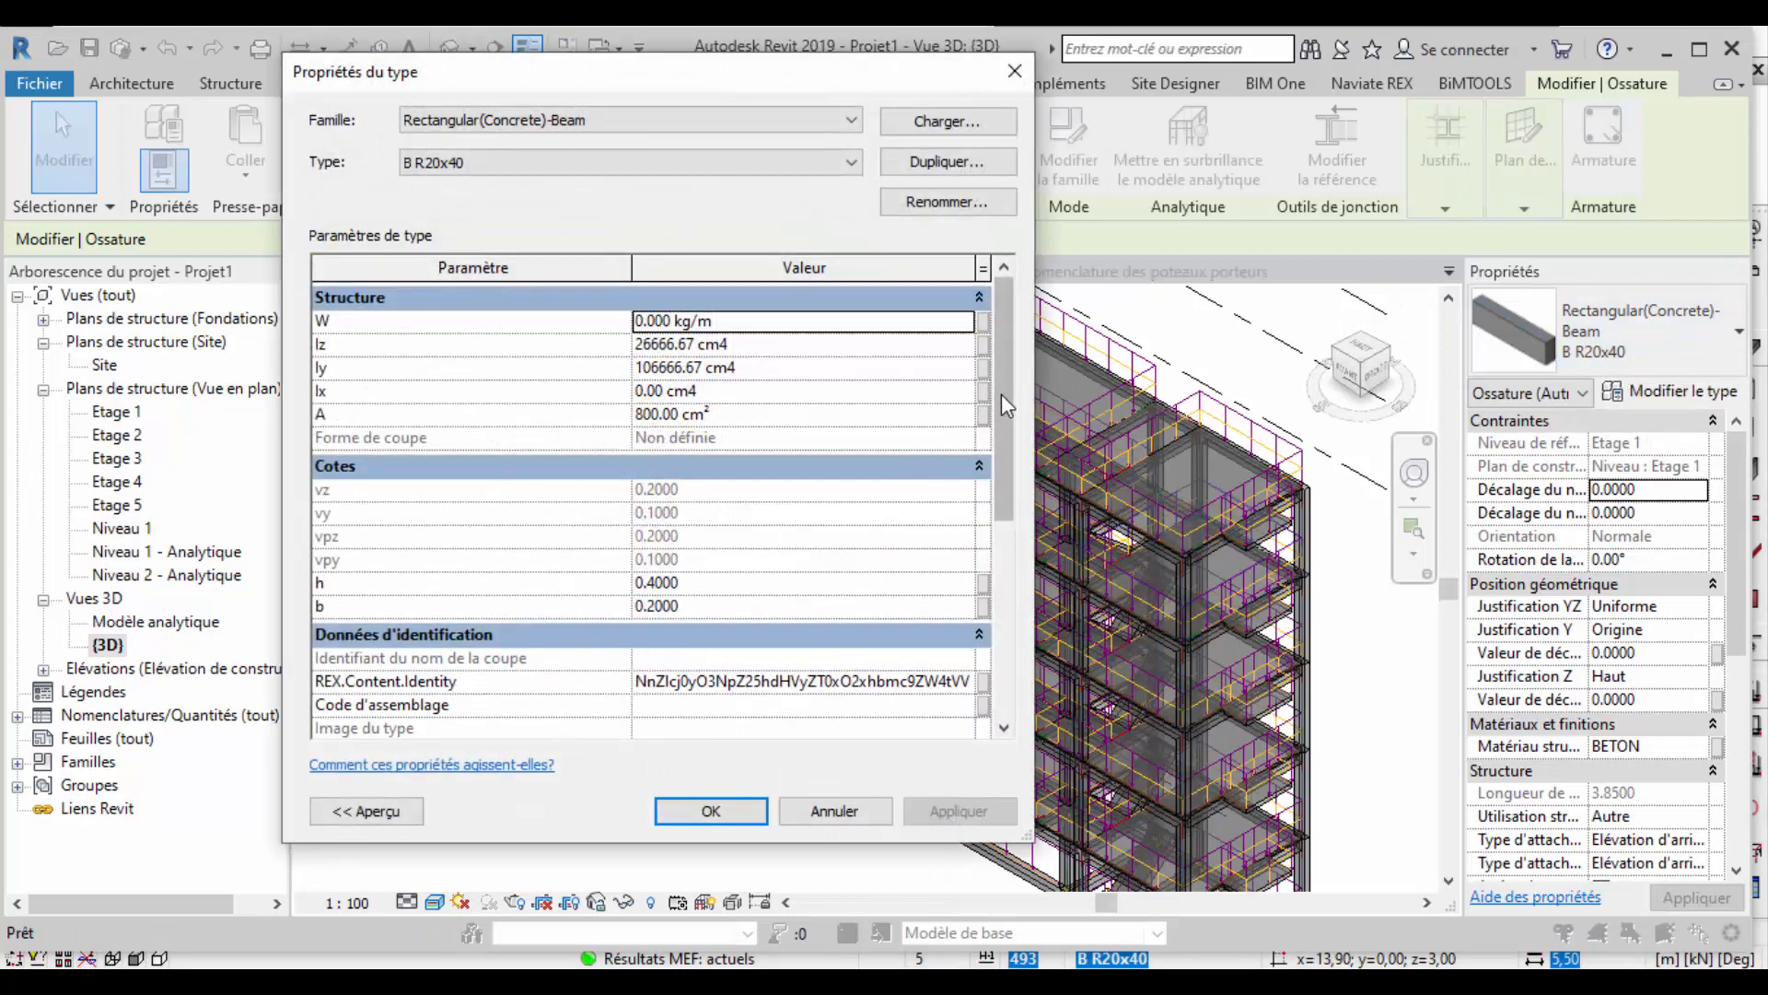
scroll(1002, 394, down, 5)
click(656, 580)
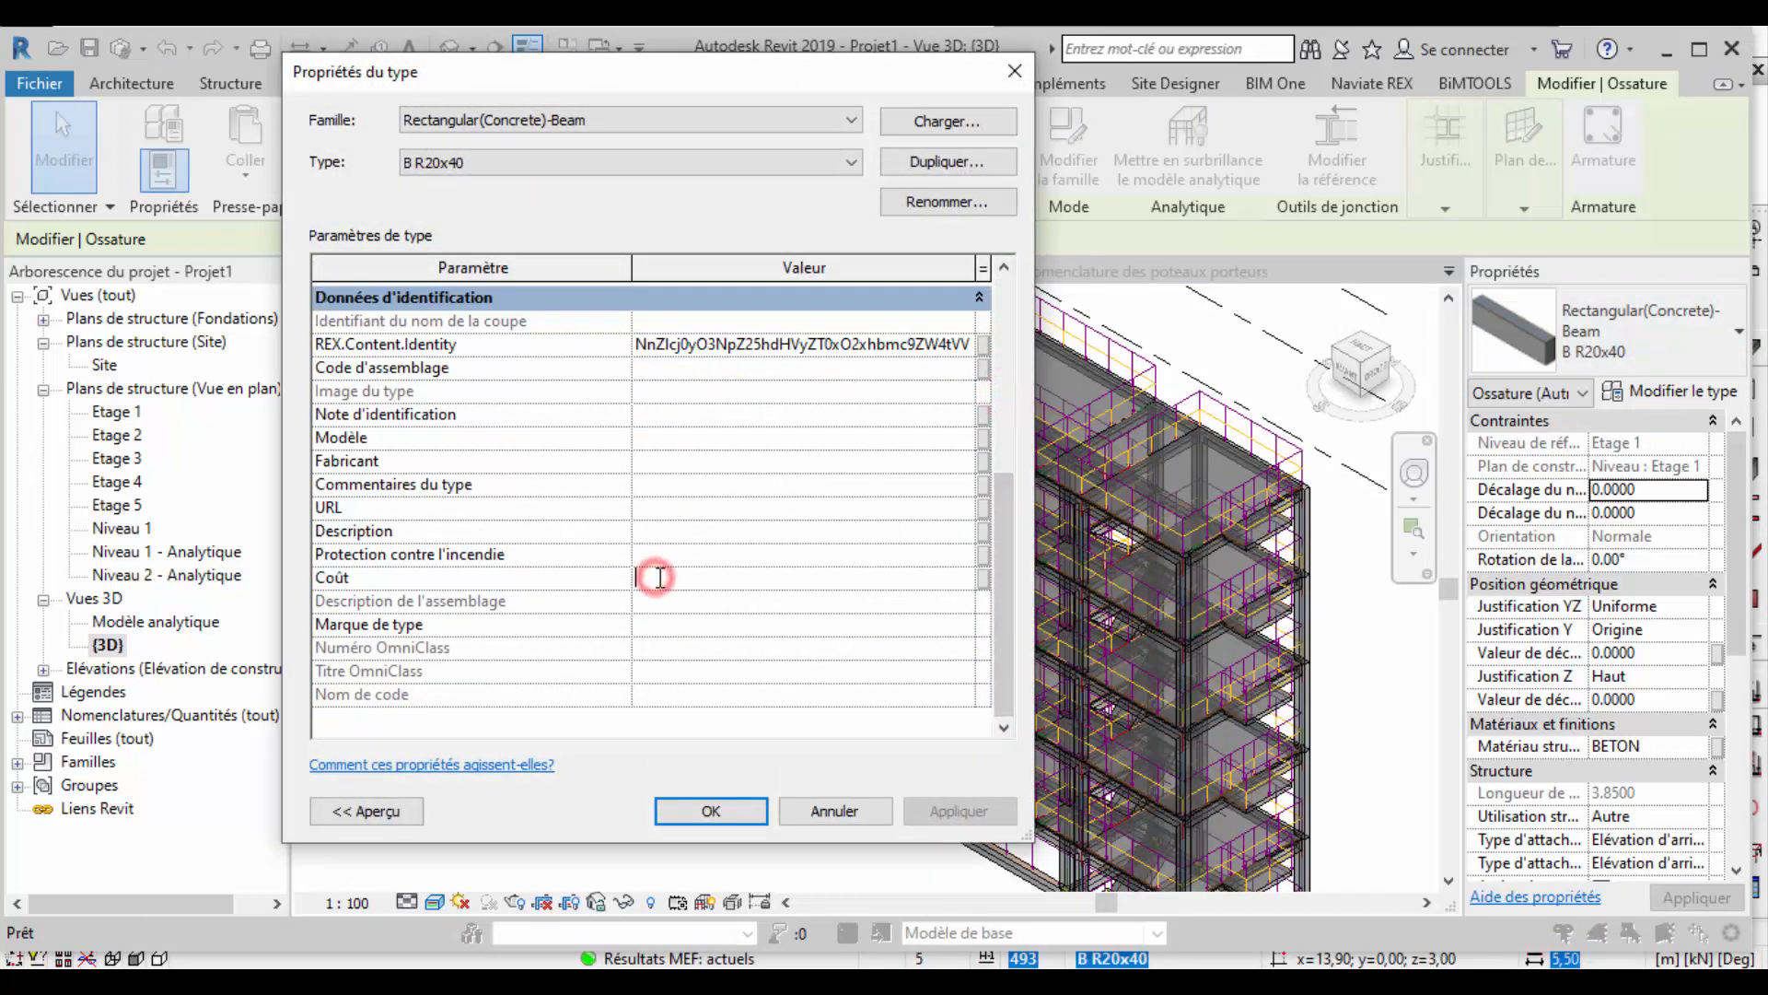
text(500)
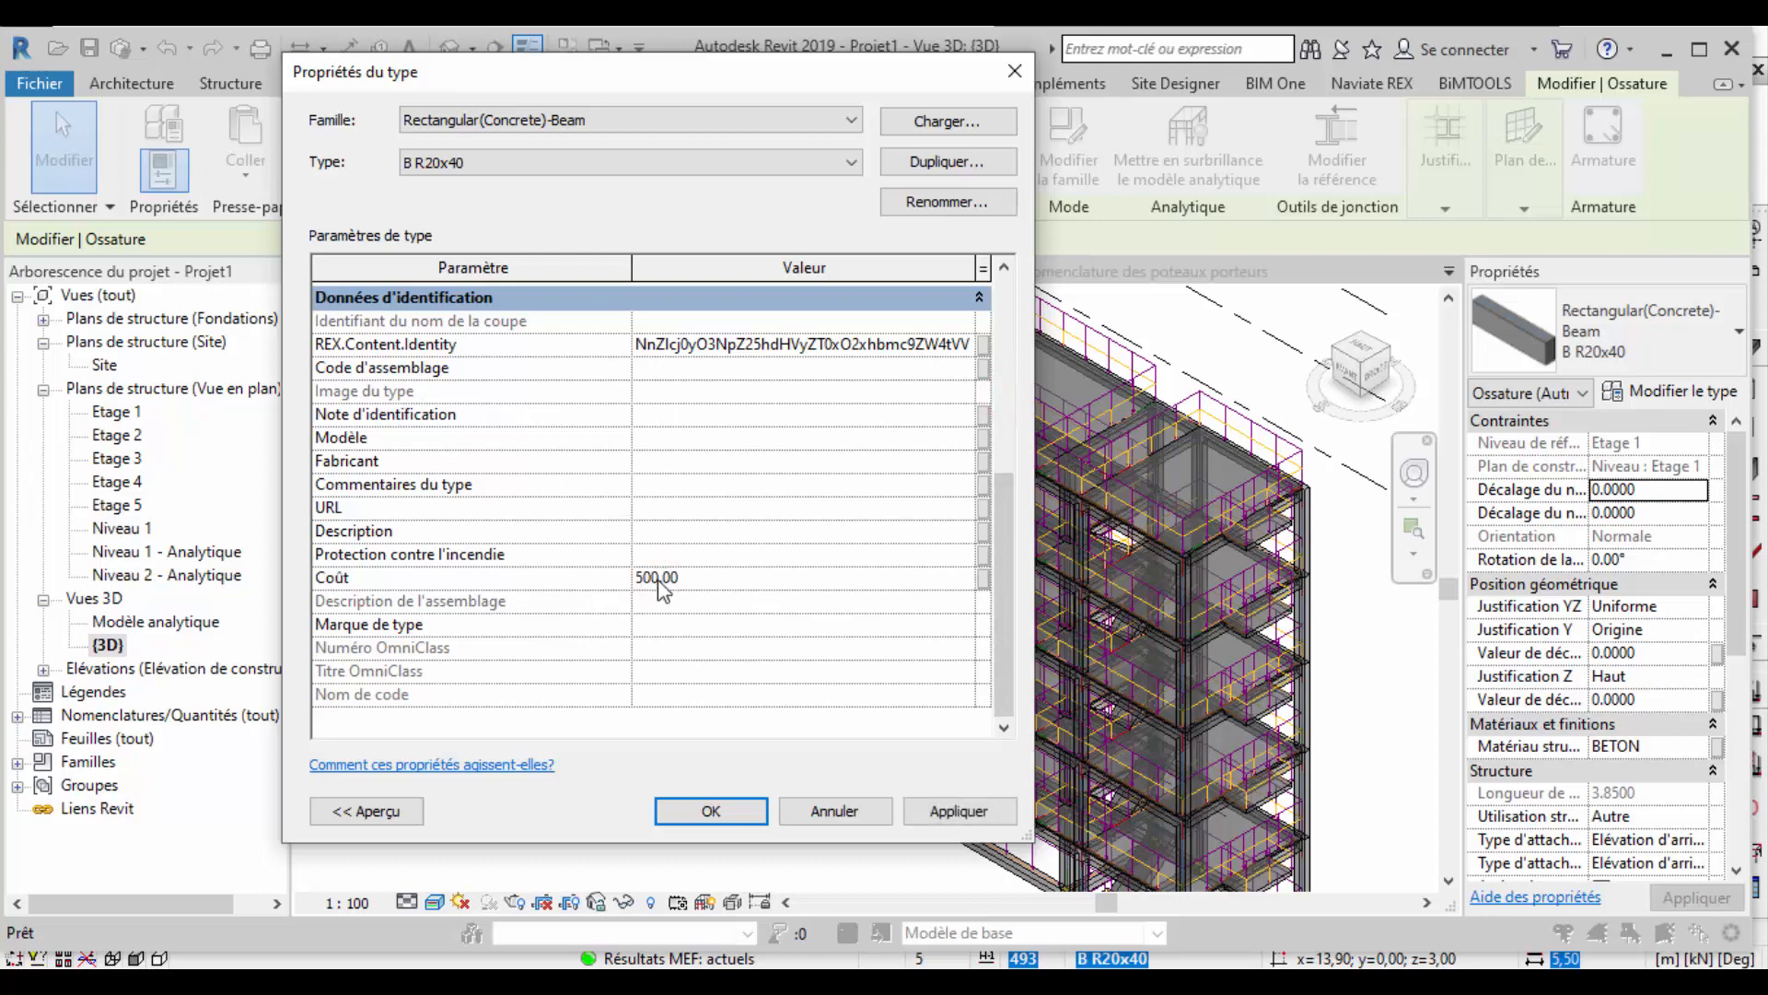
click(958, 810)
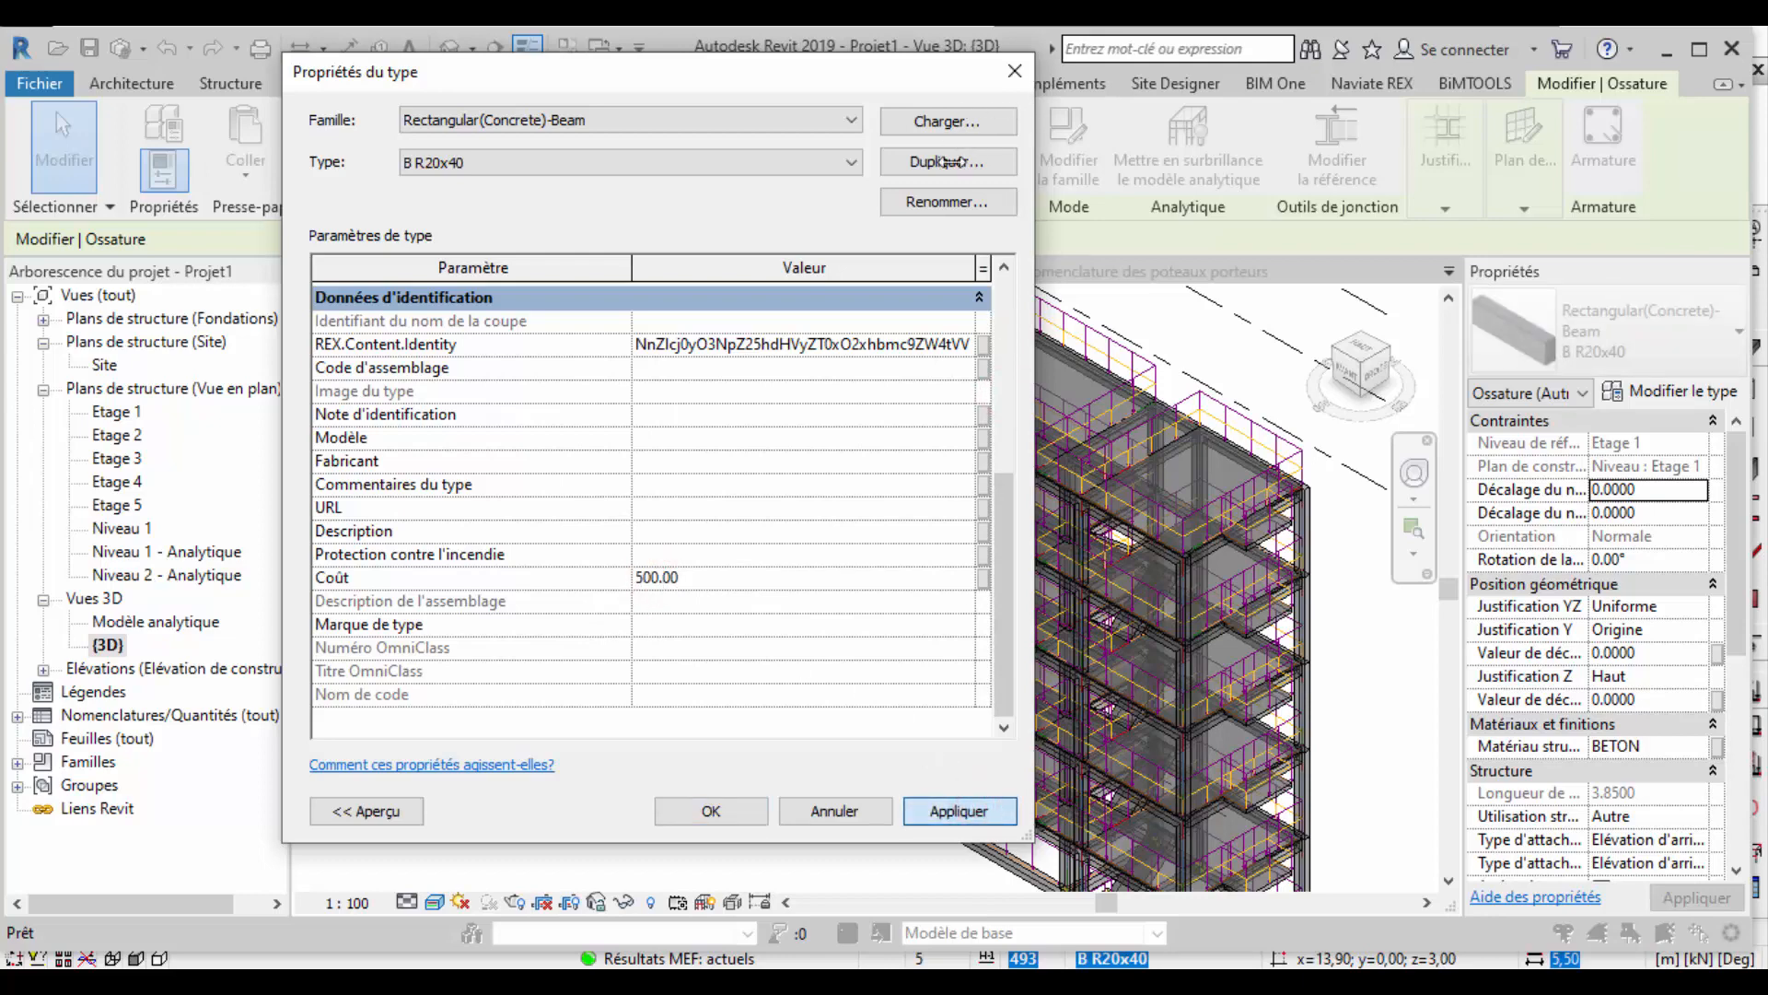
click(723, 818)
Set the type cost (Coût) of the B R15x15 concrete beam at the Etage 3 stair area to 500.00.
scroll(957, 640, down, 5)
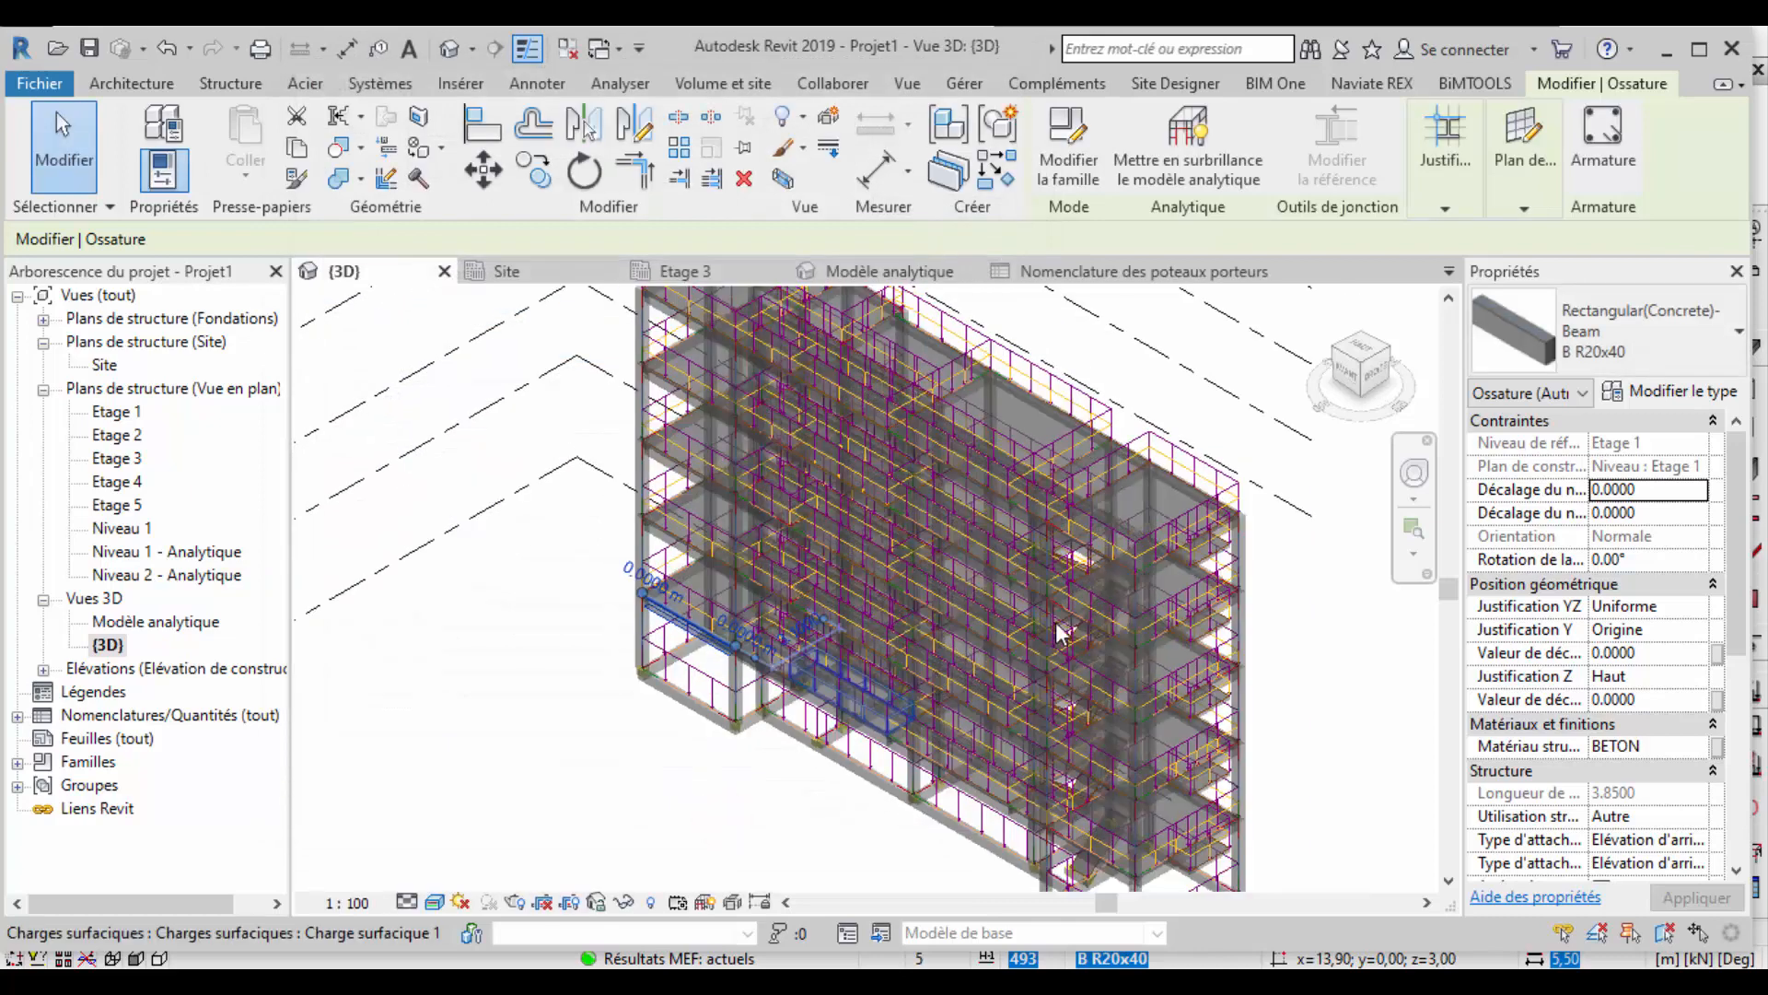
right_click(1230, 438)
click(1154, 626)
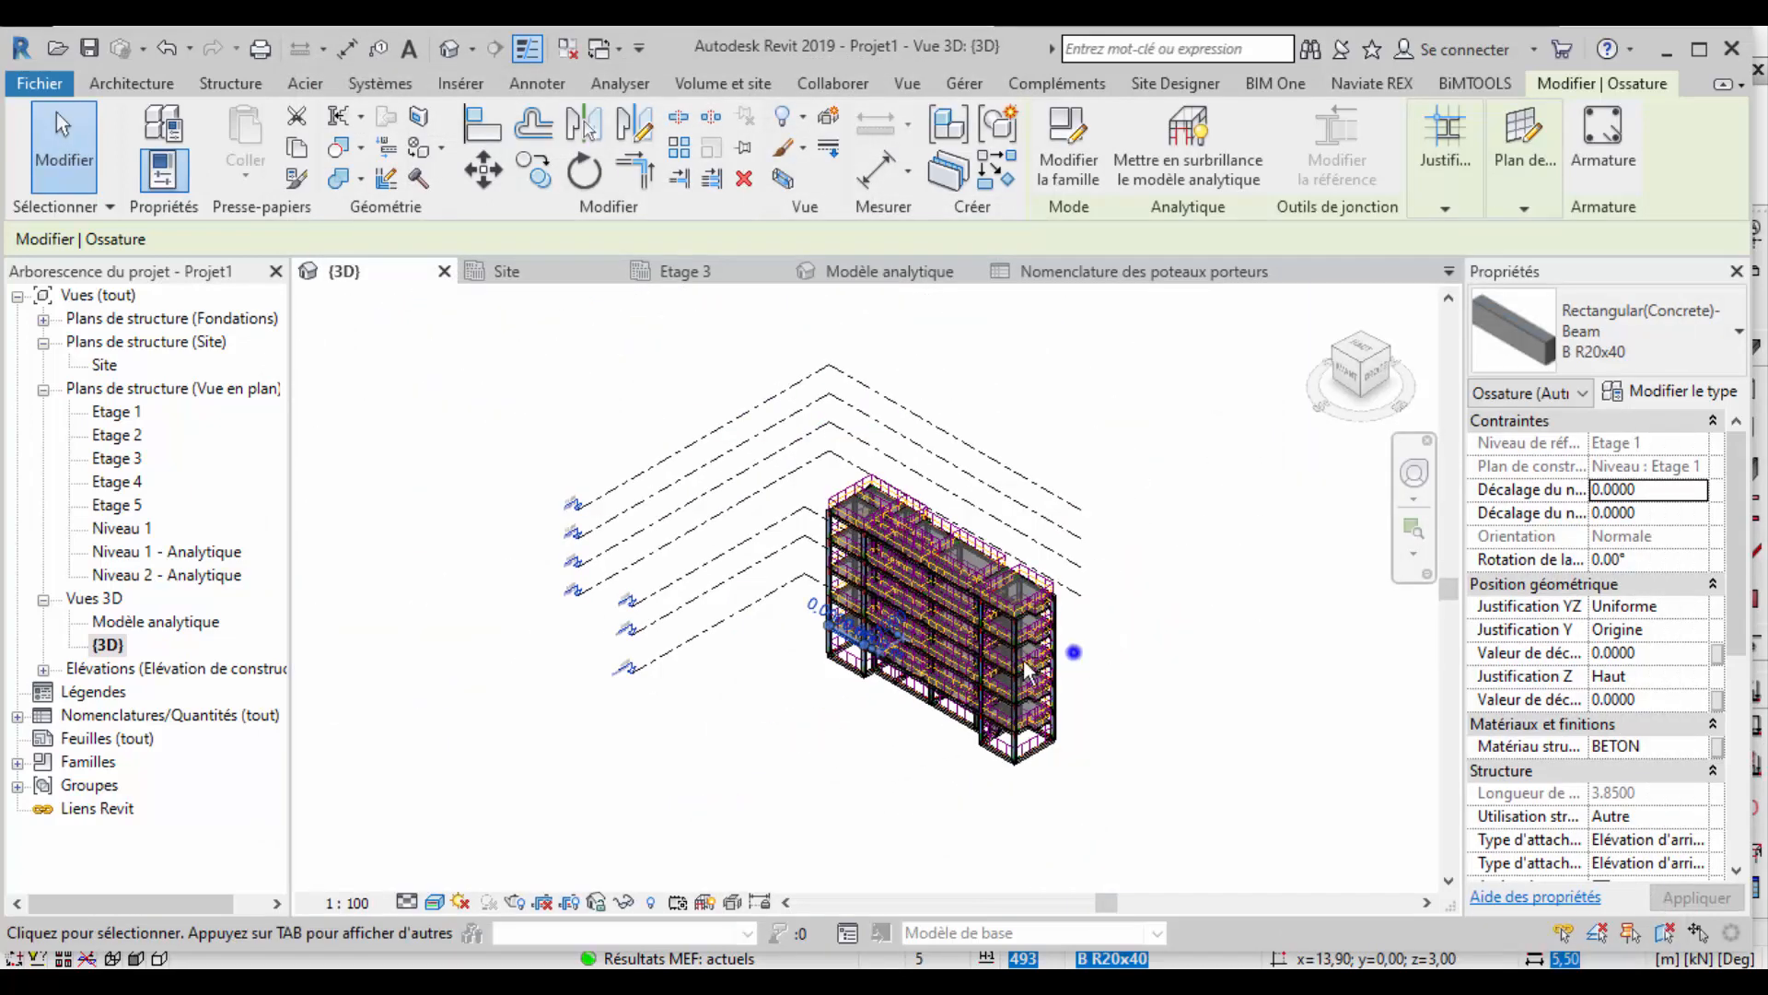
scroll(785, 608, up, 6)
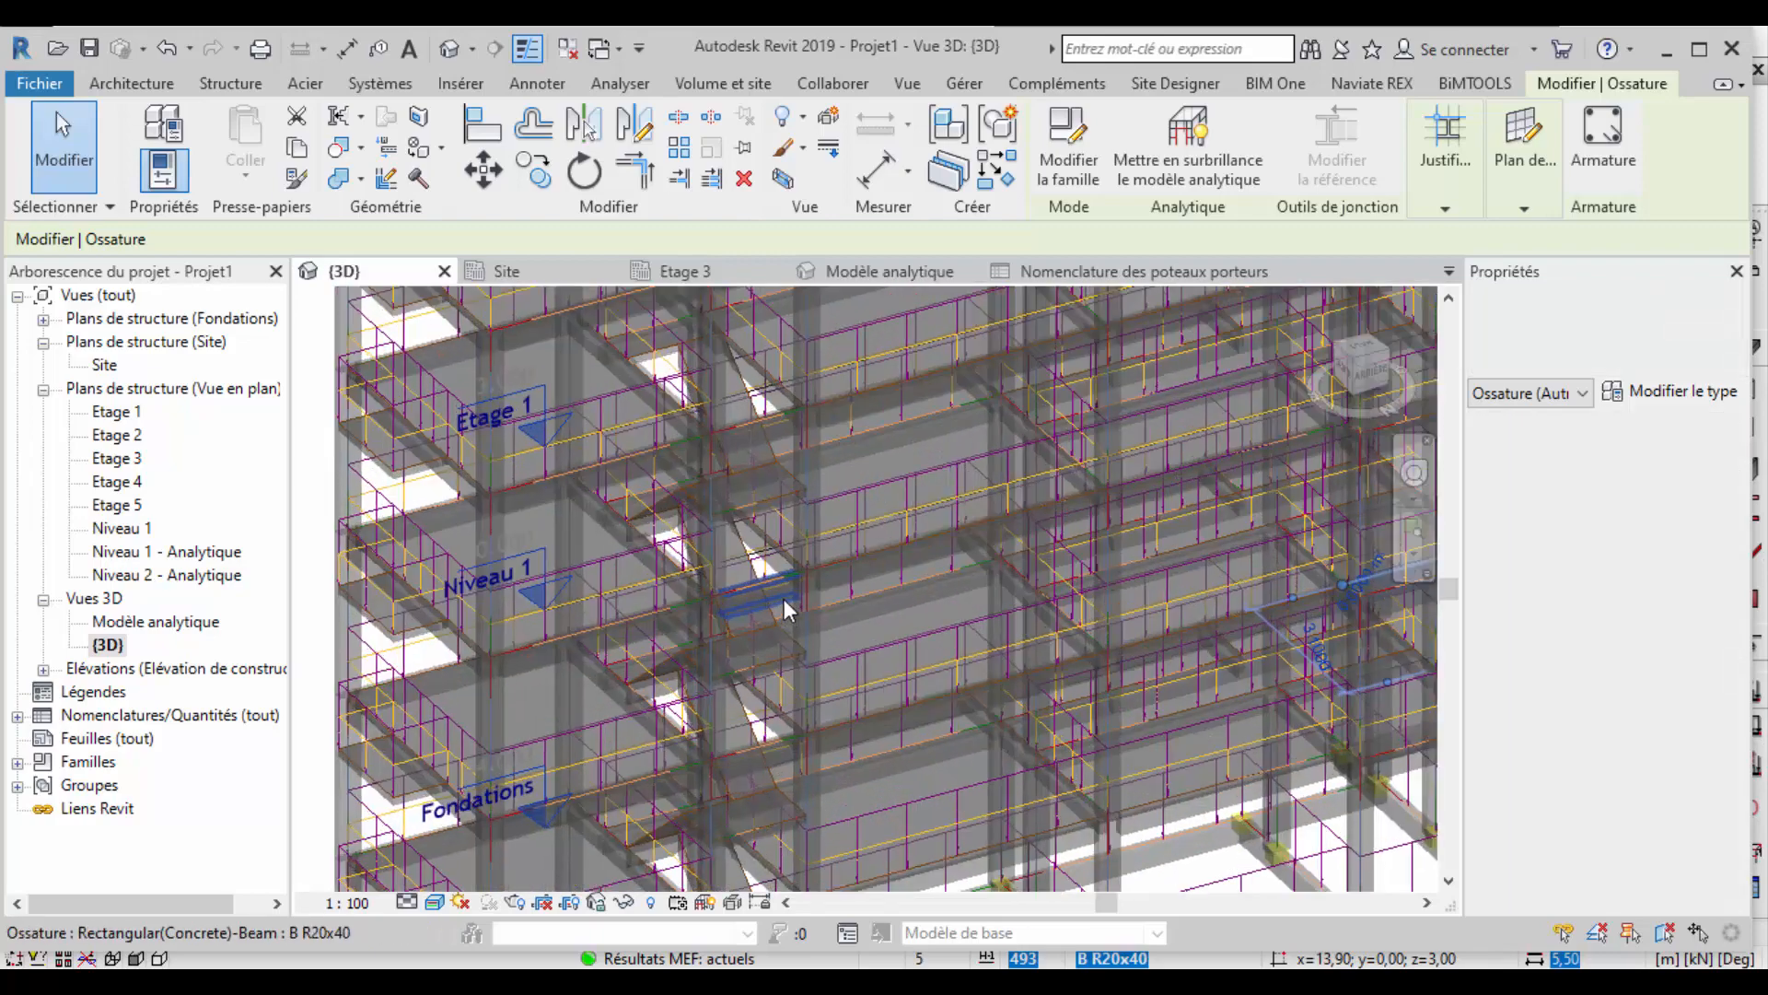
click(786, 607)
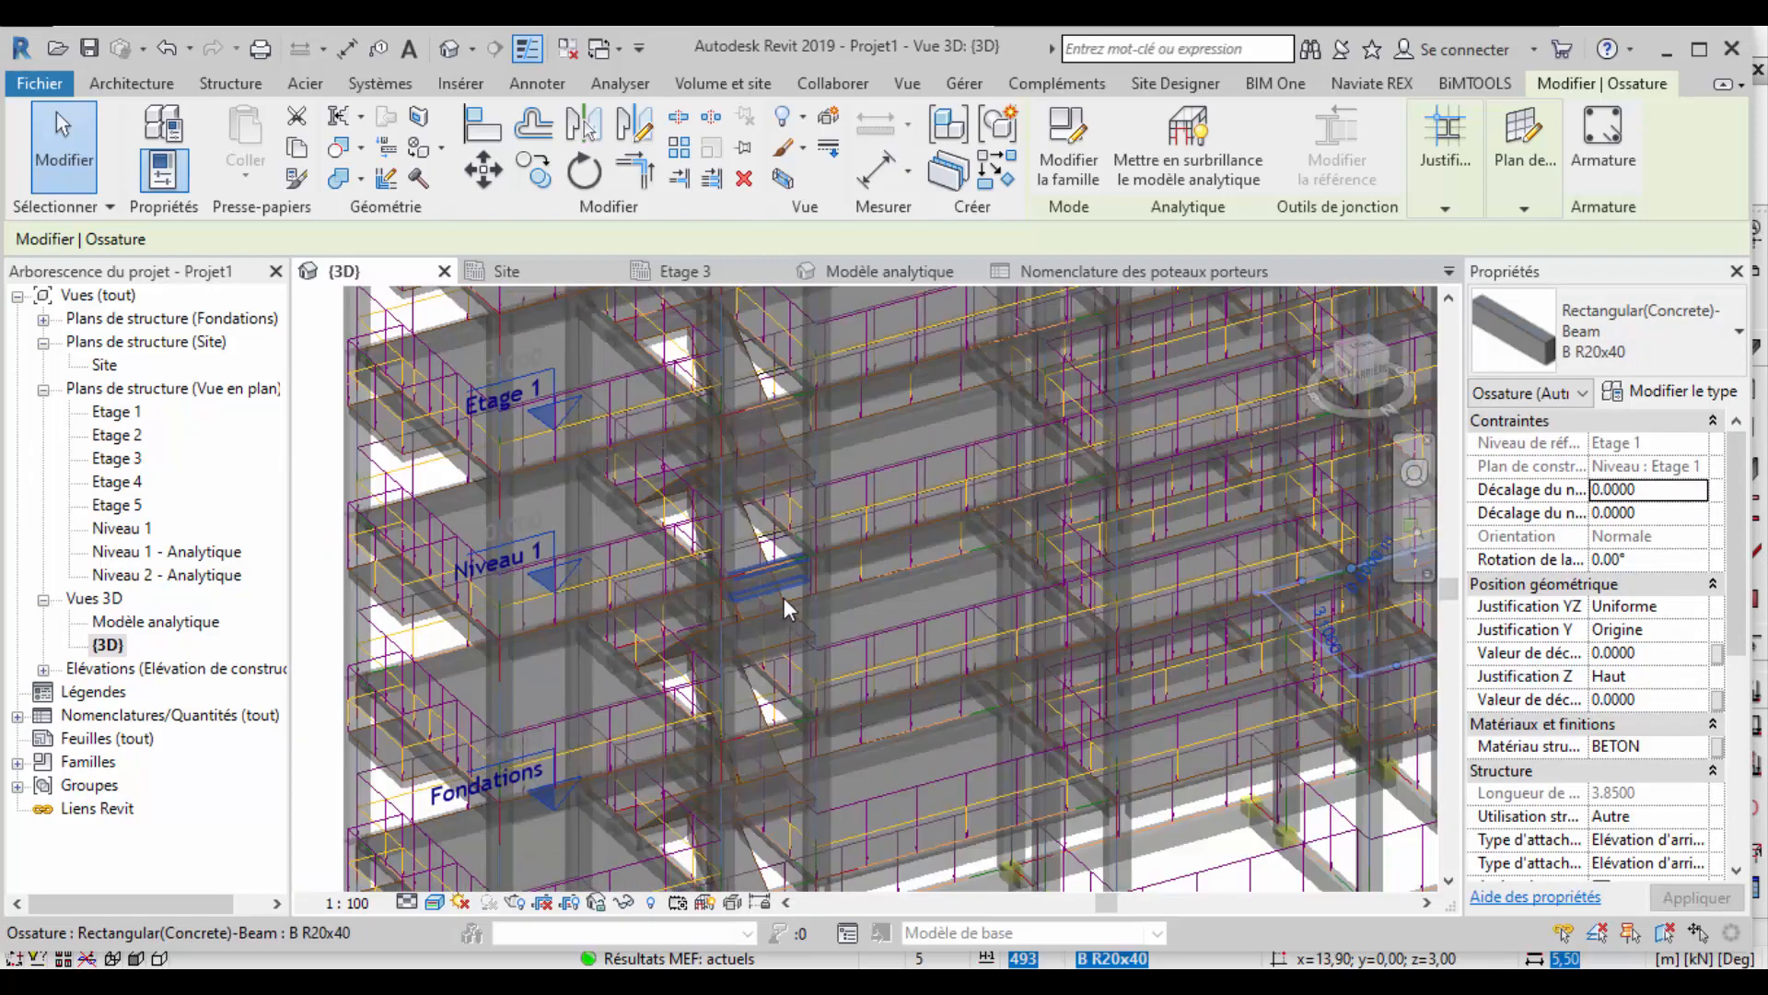
scroll(783, 608, up, 3)
click(772, 532)
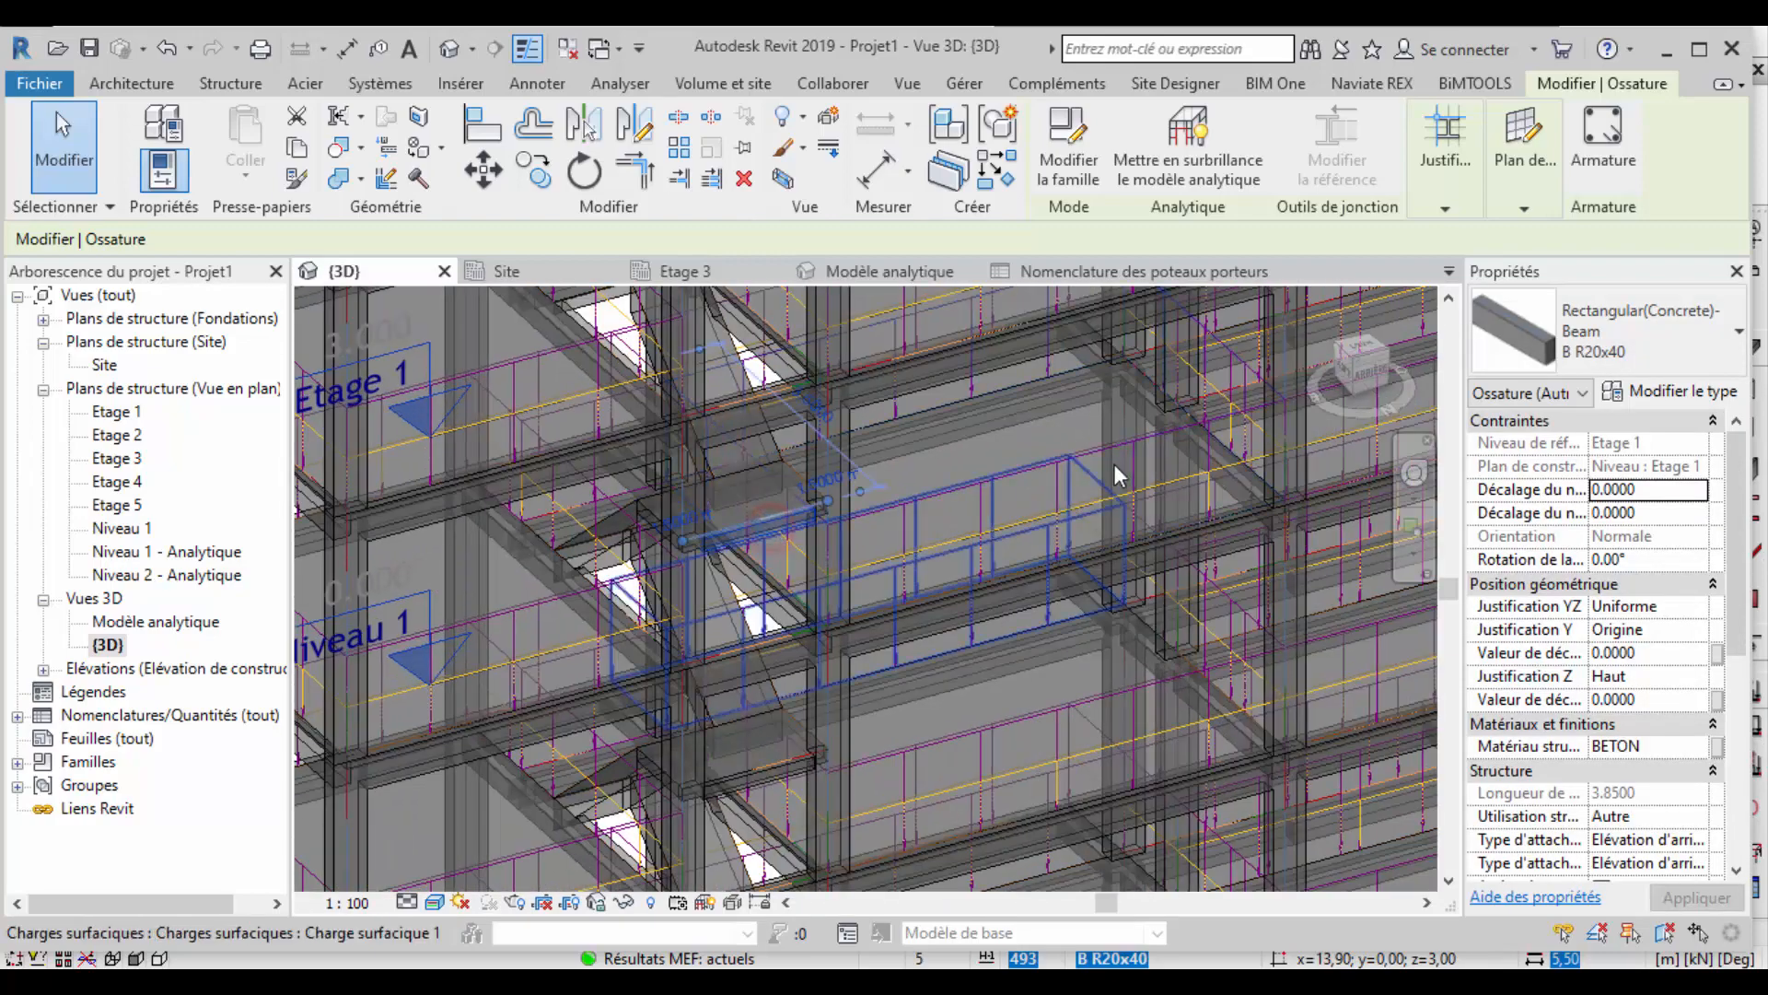
click(1696, 391)
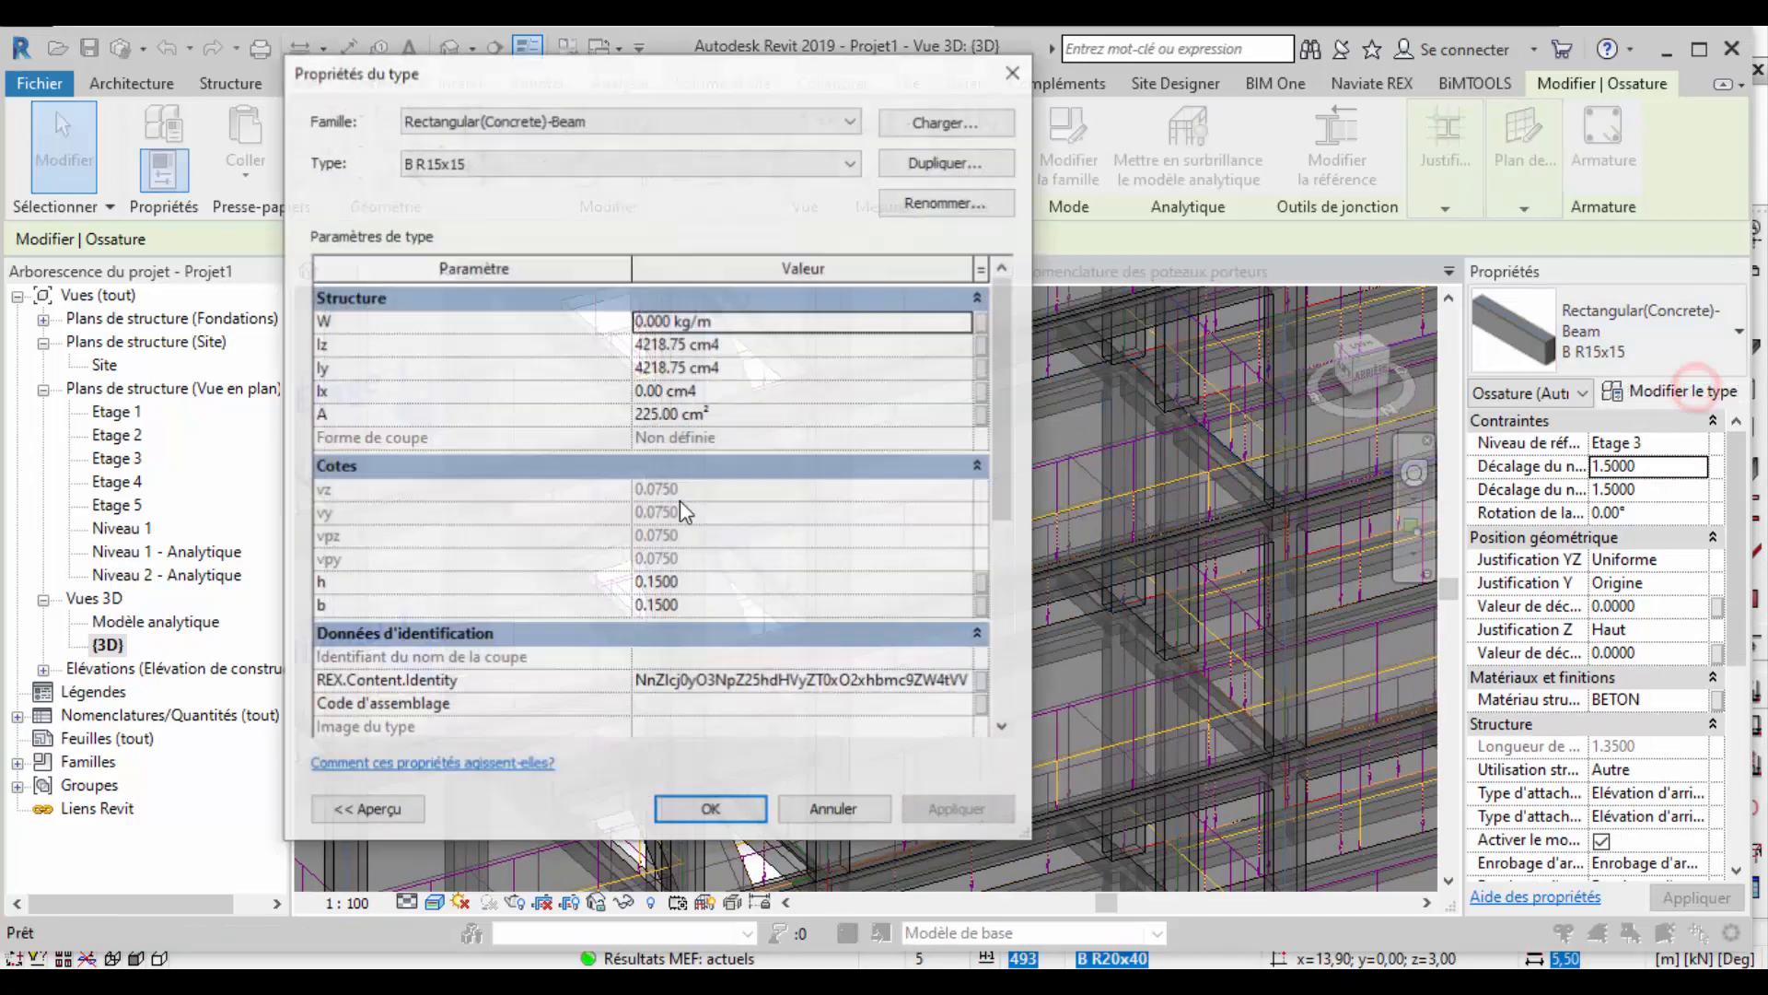
drag(1001, 448, 1027, 590)
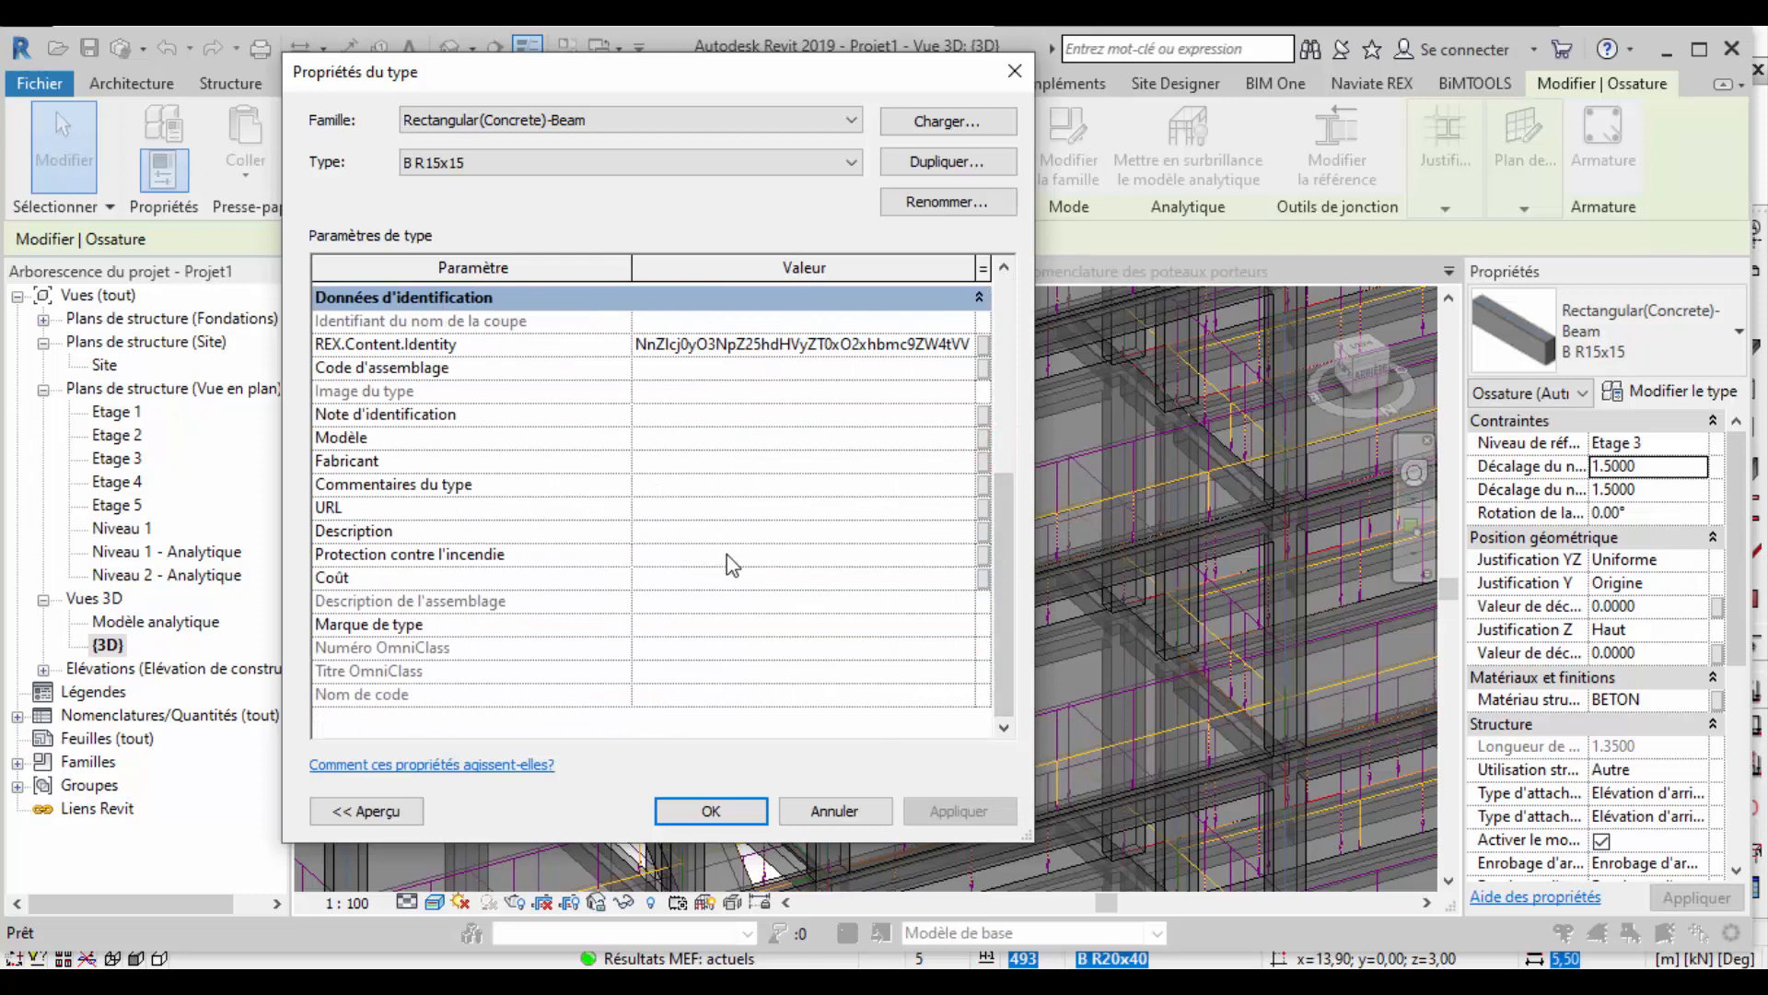
click(731, 577)
text(500.00)
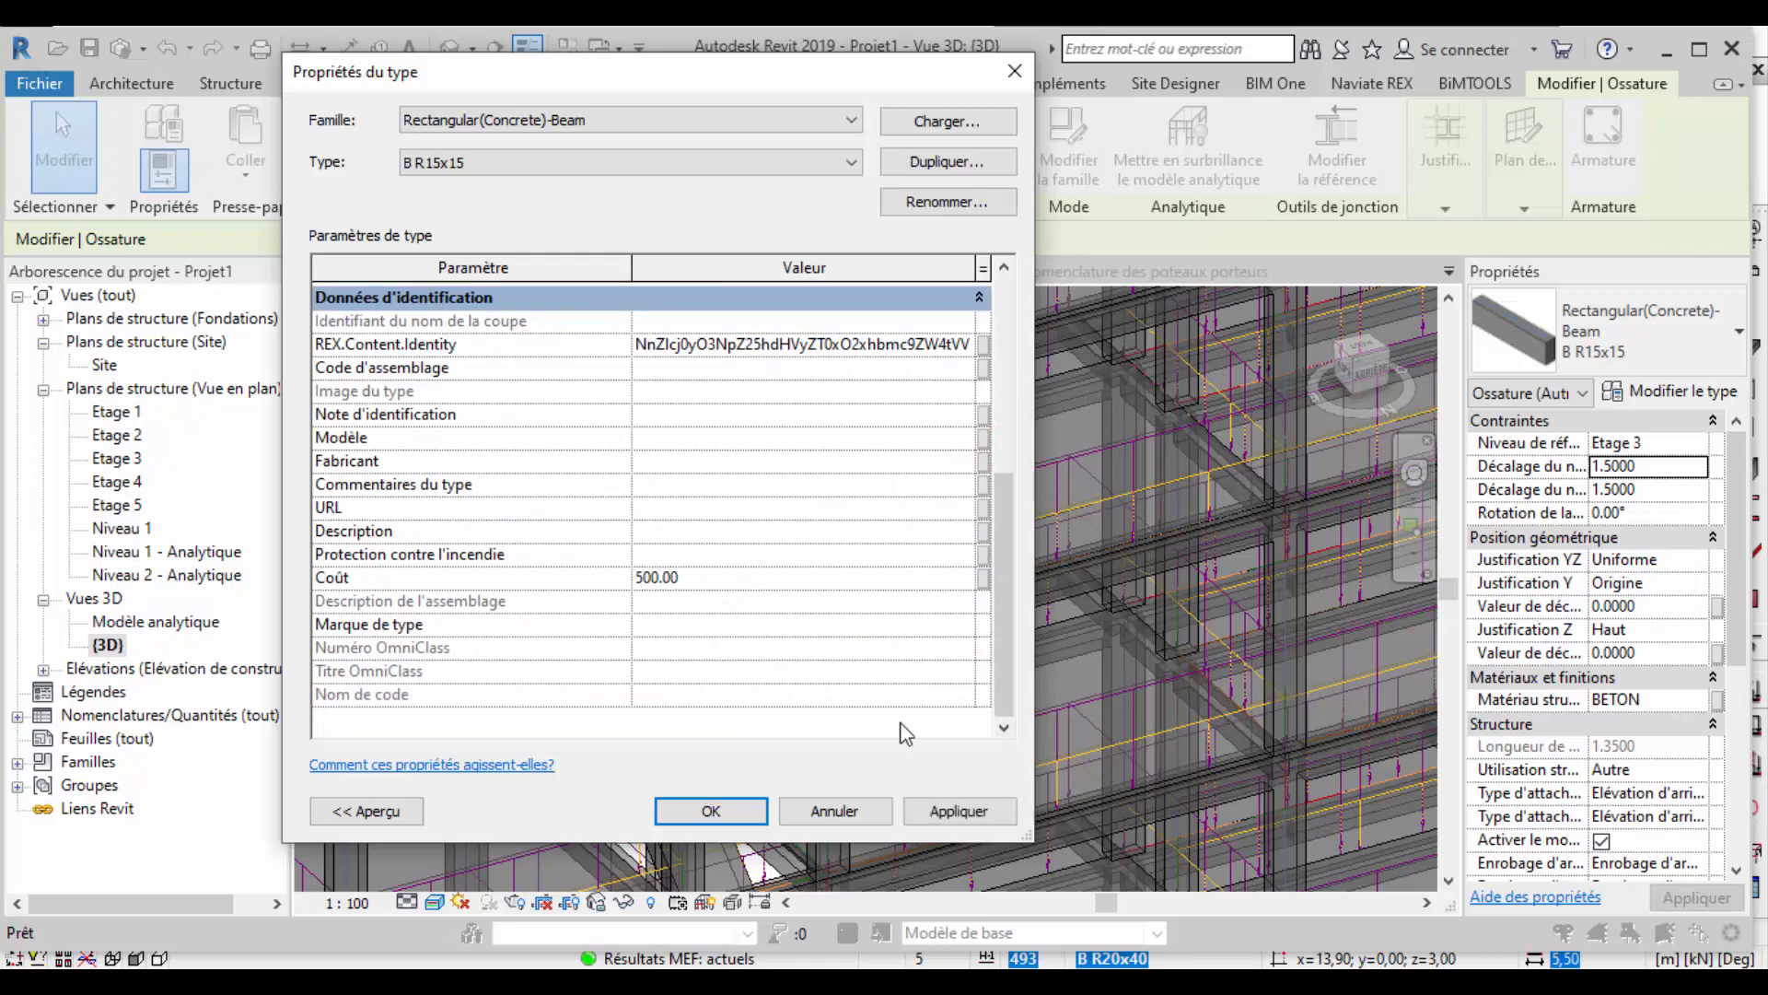
click(963, 812)
click(723, 815)
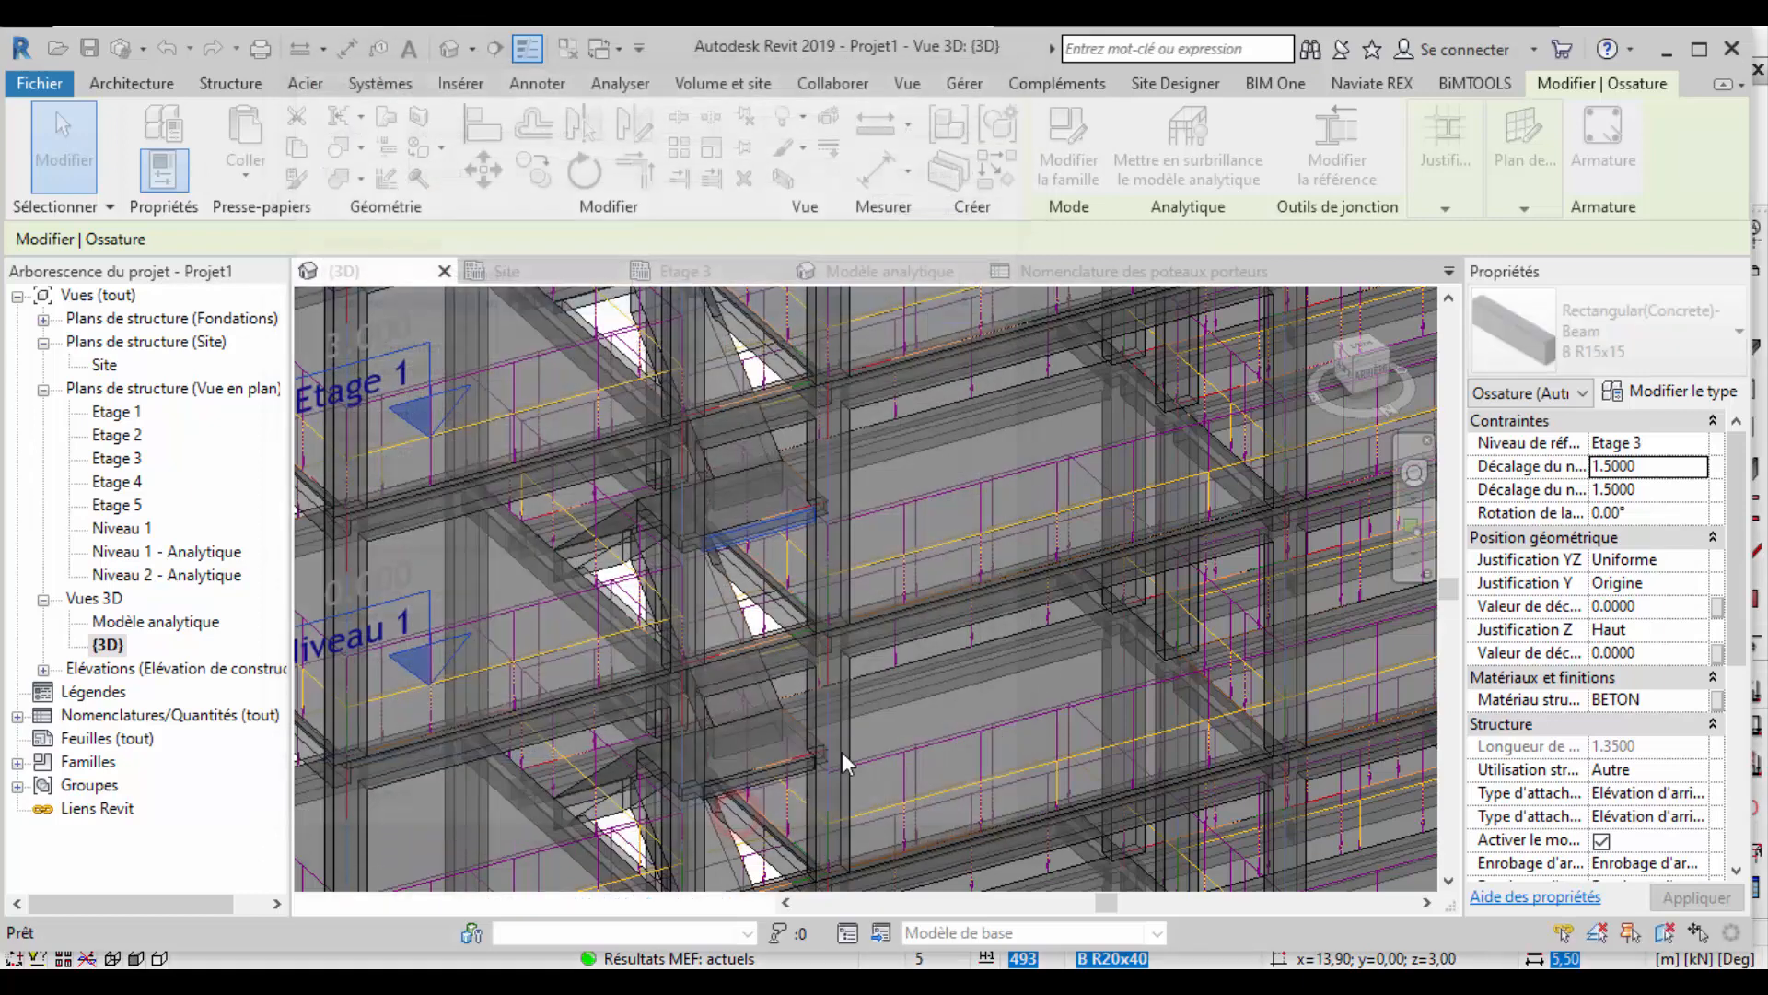
Zoom out on the 3D building model and open the Nomenclature de l'ossature schedule from the open views.
scroll(803, 640, down, 9)
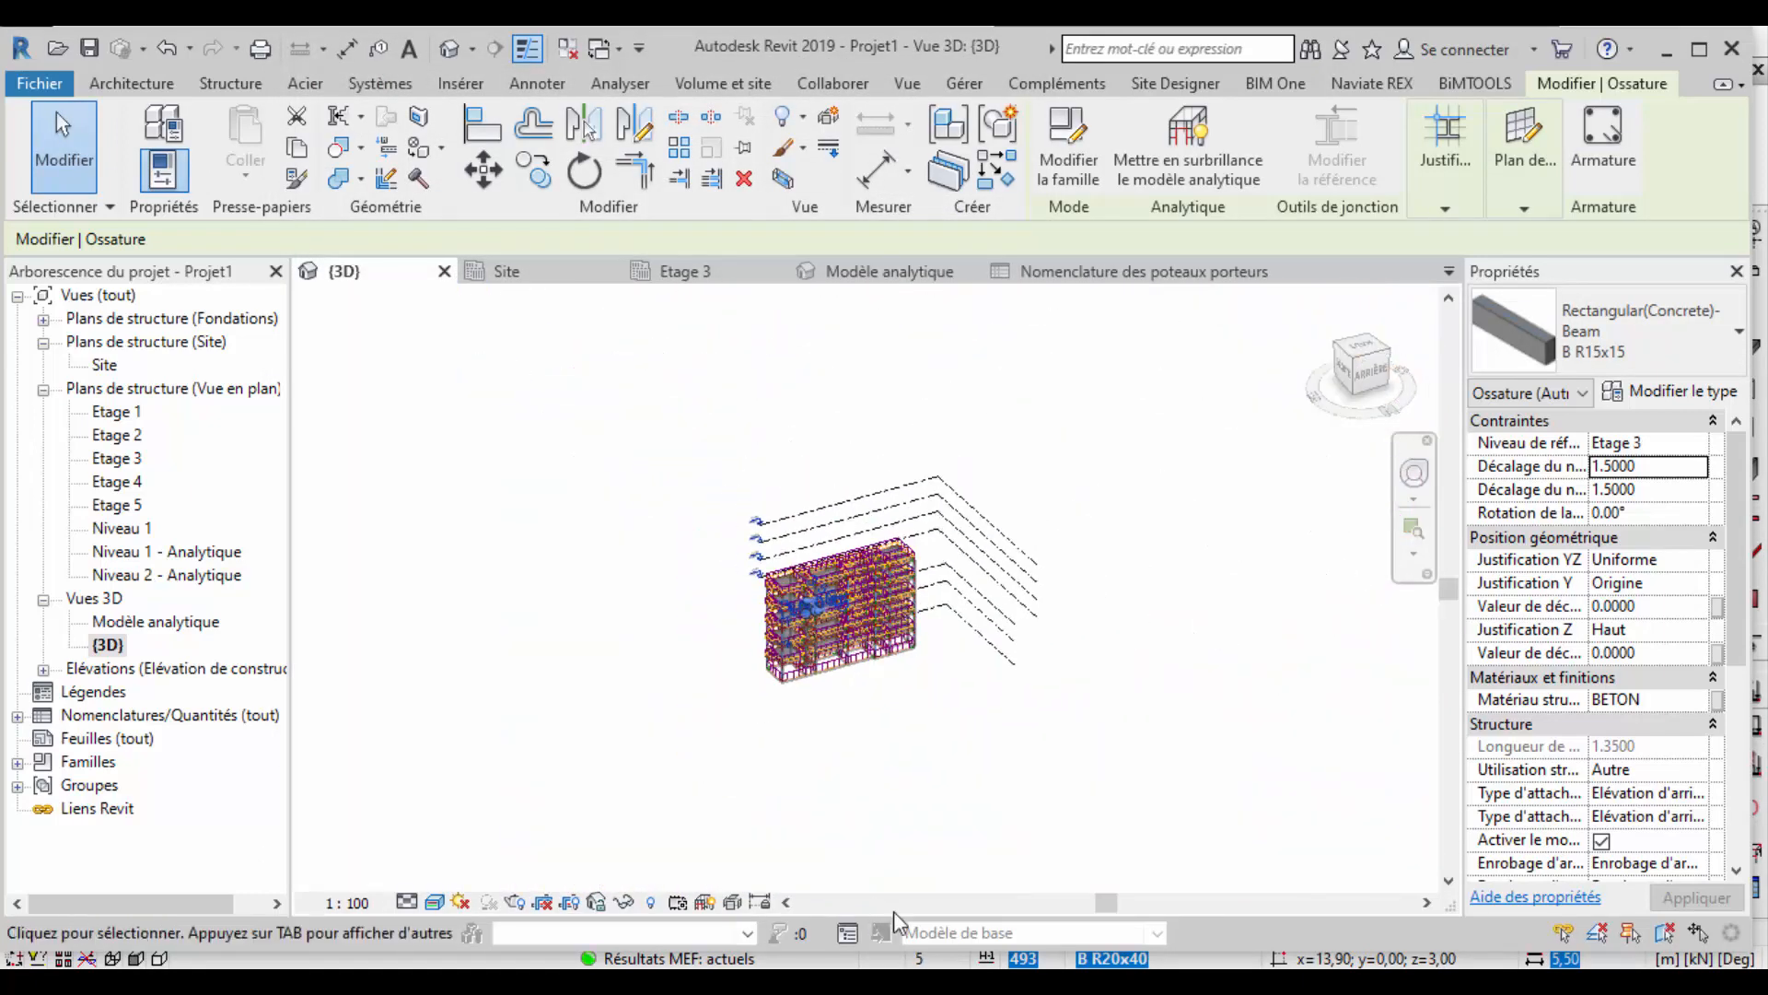
scroll(875, 751, up, 3)
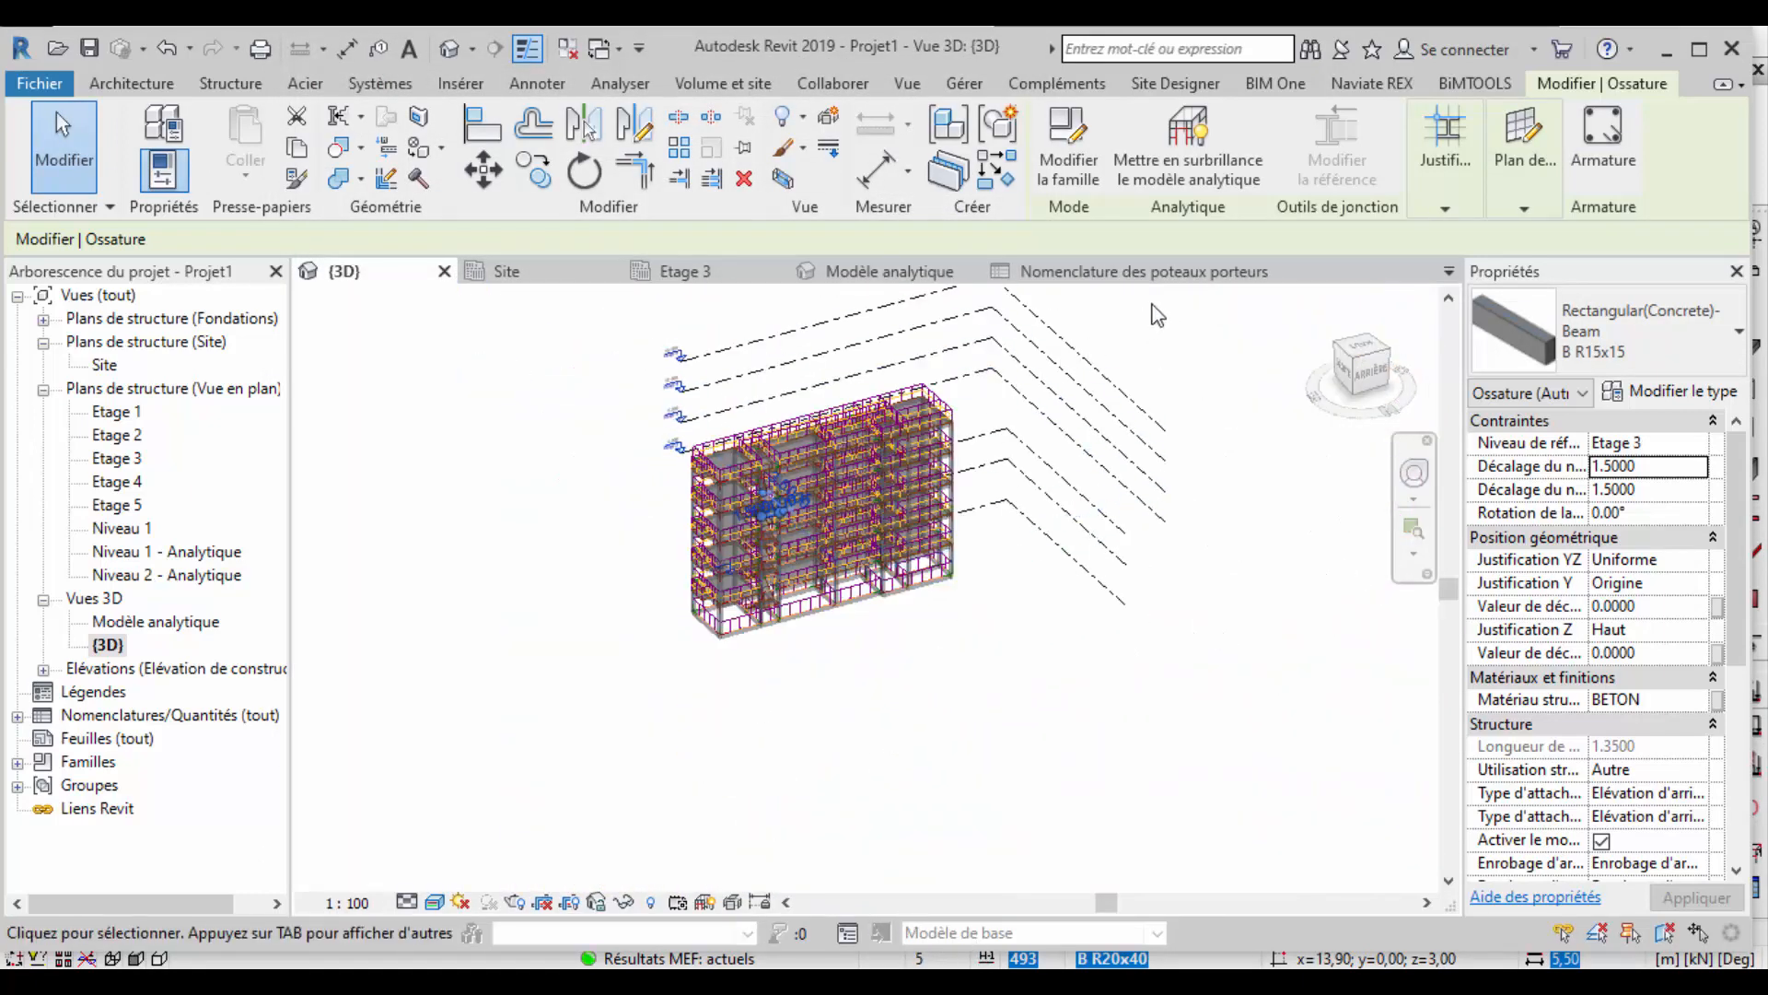
click(1170, 269)
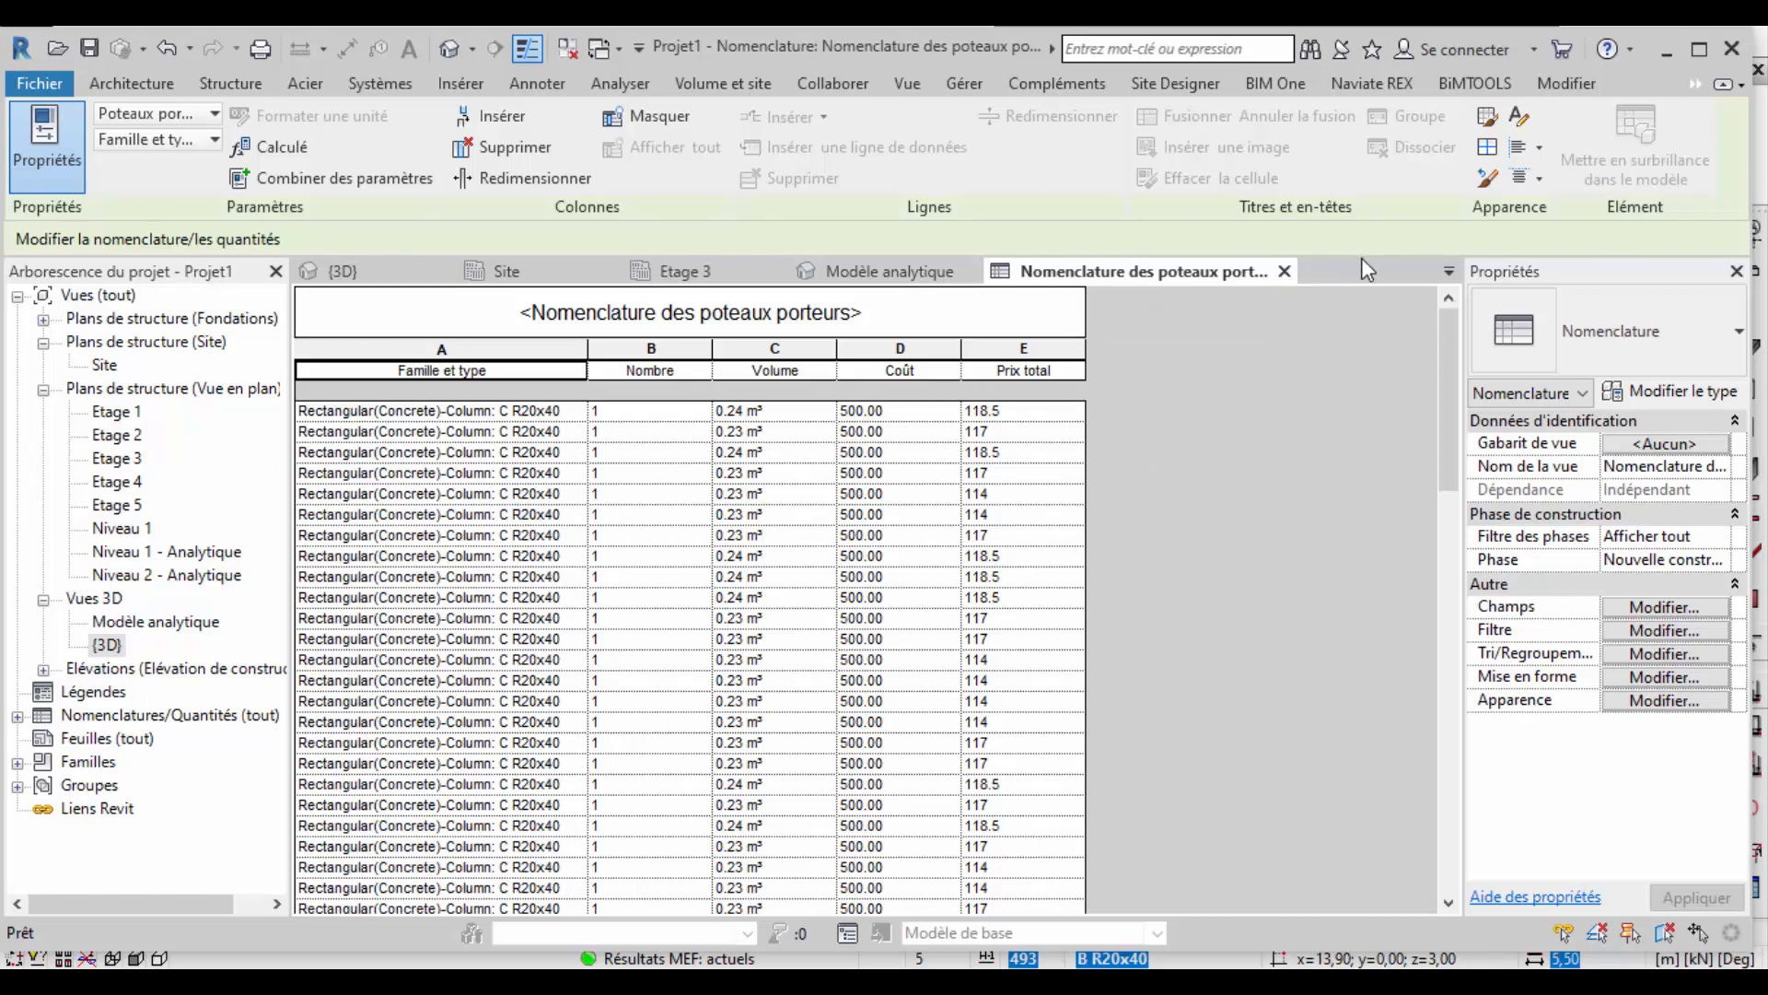
click(873, 269)
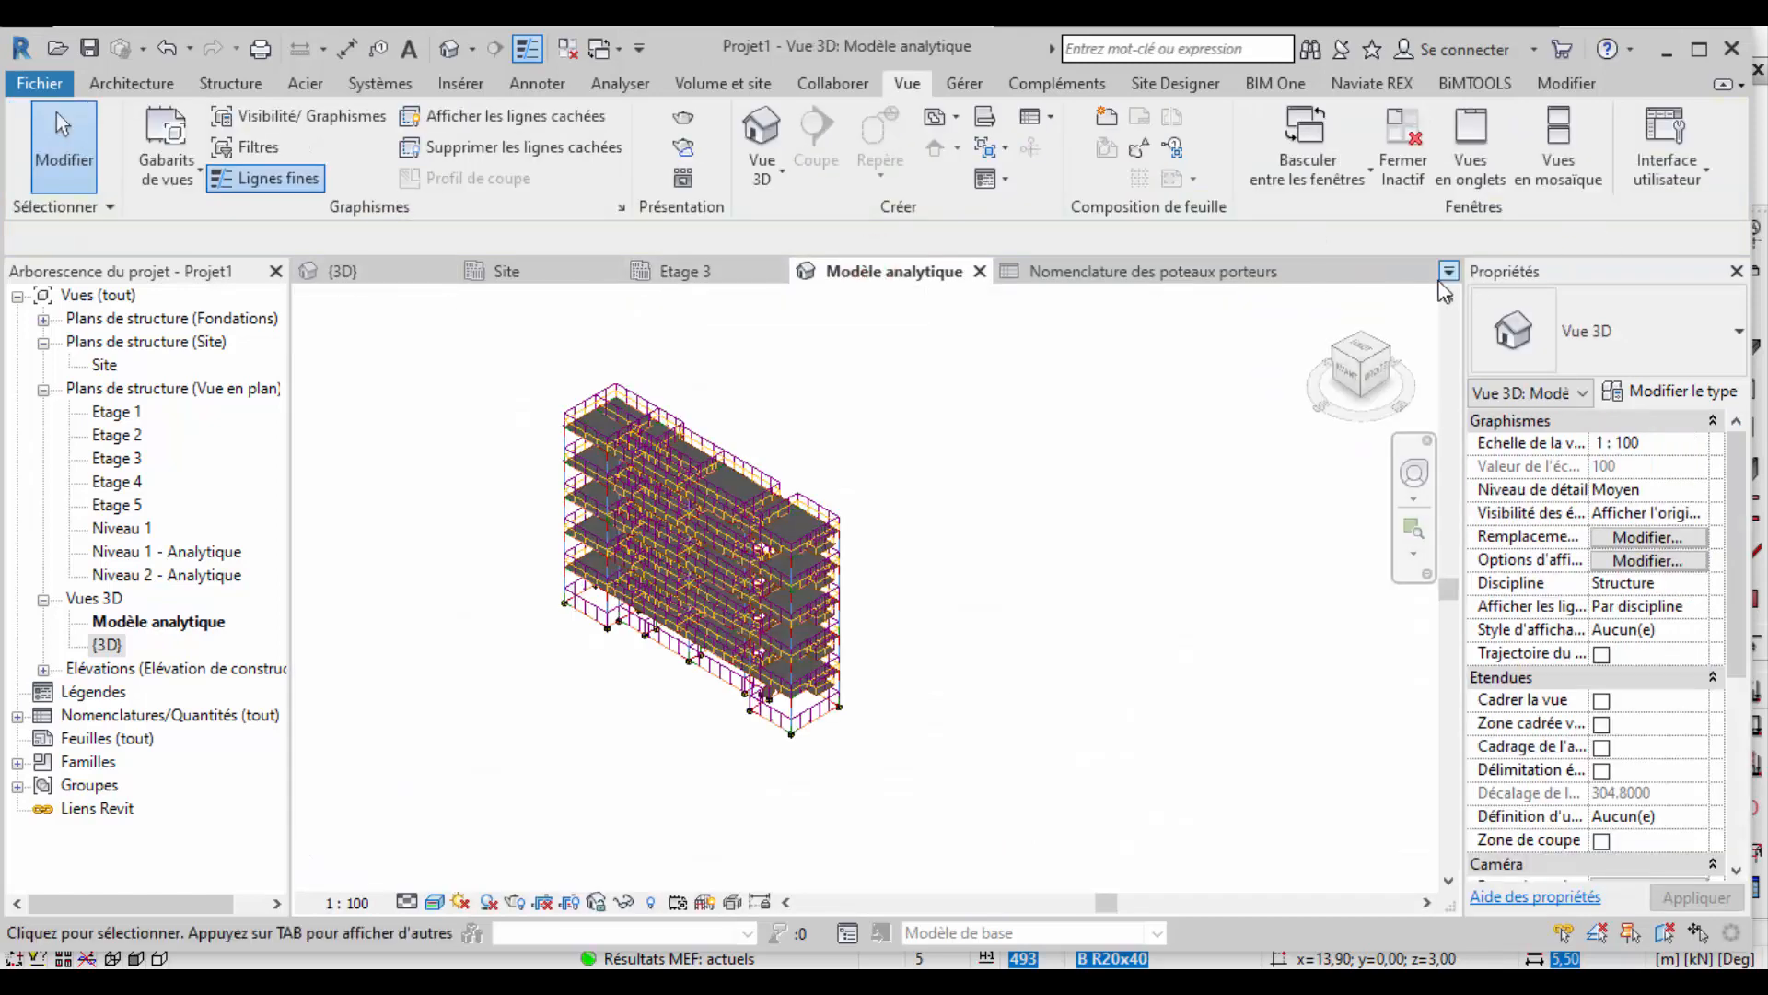
click(1450, 271)
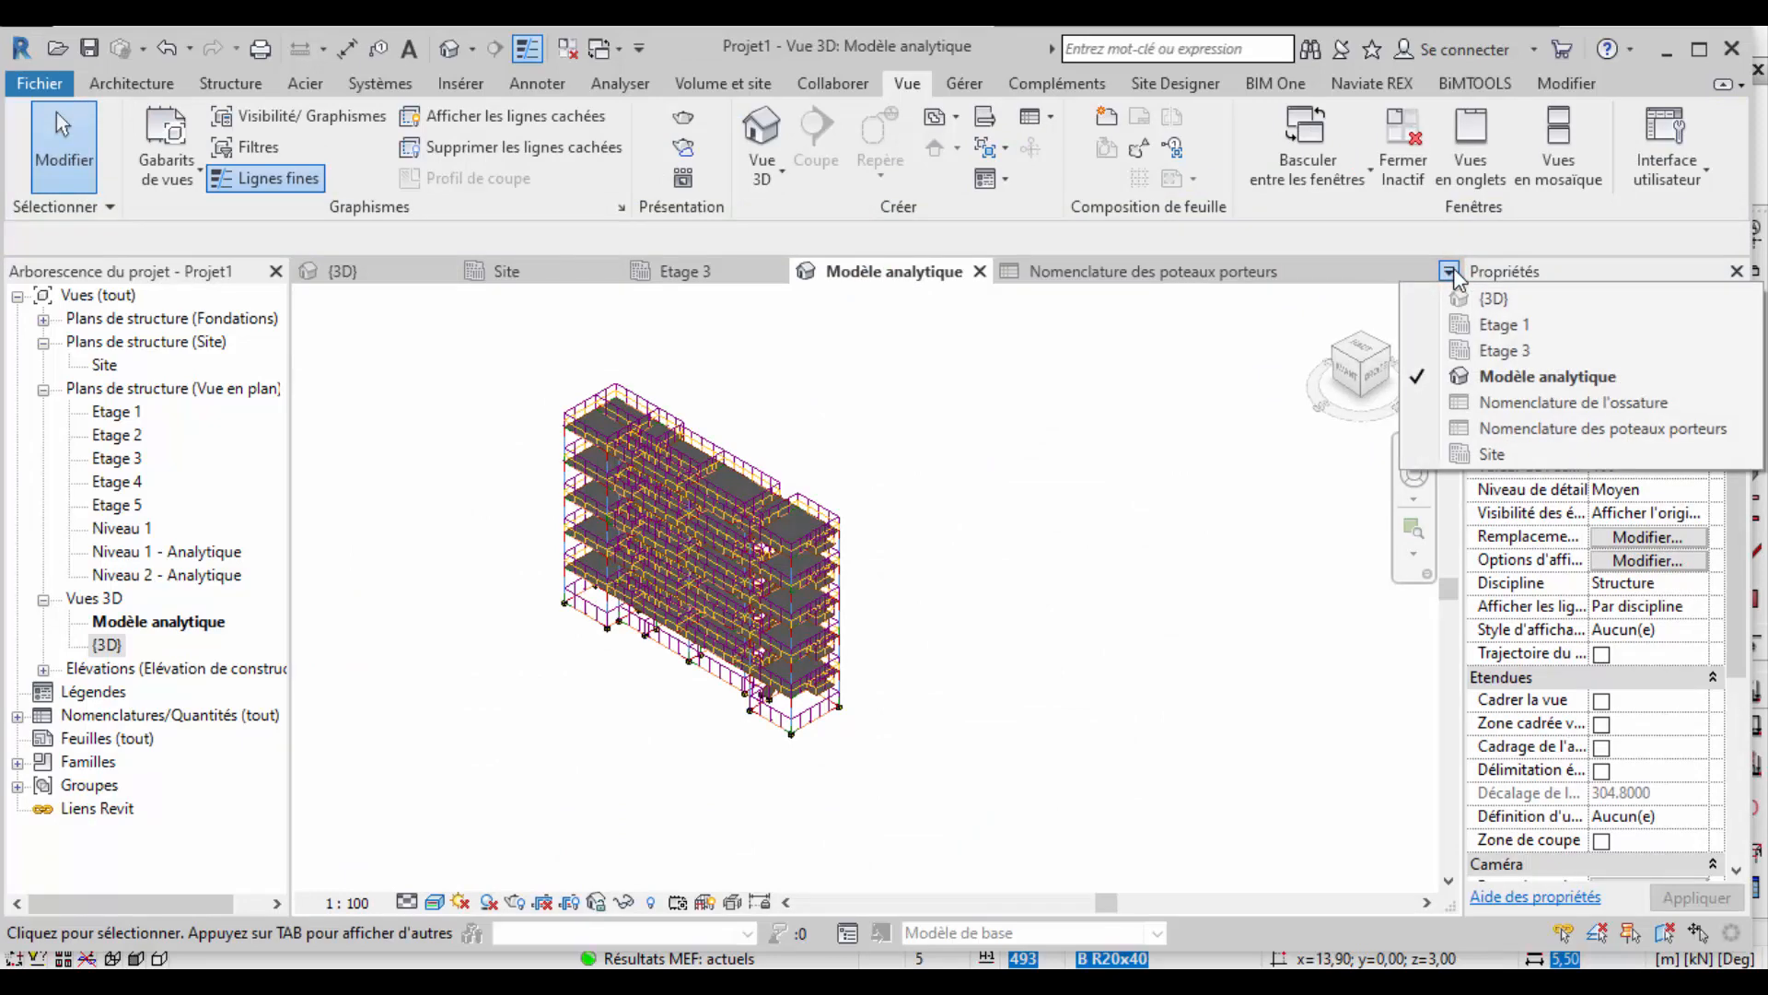
click(1547, 402)
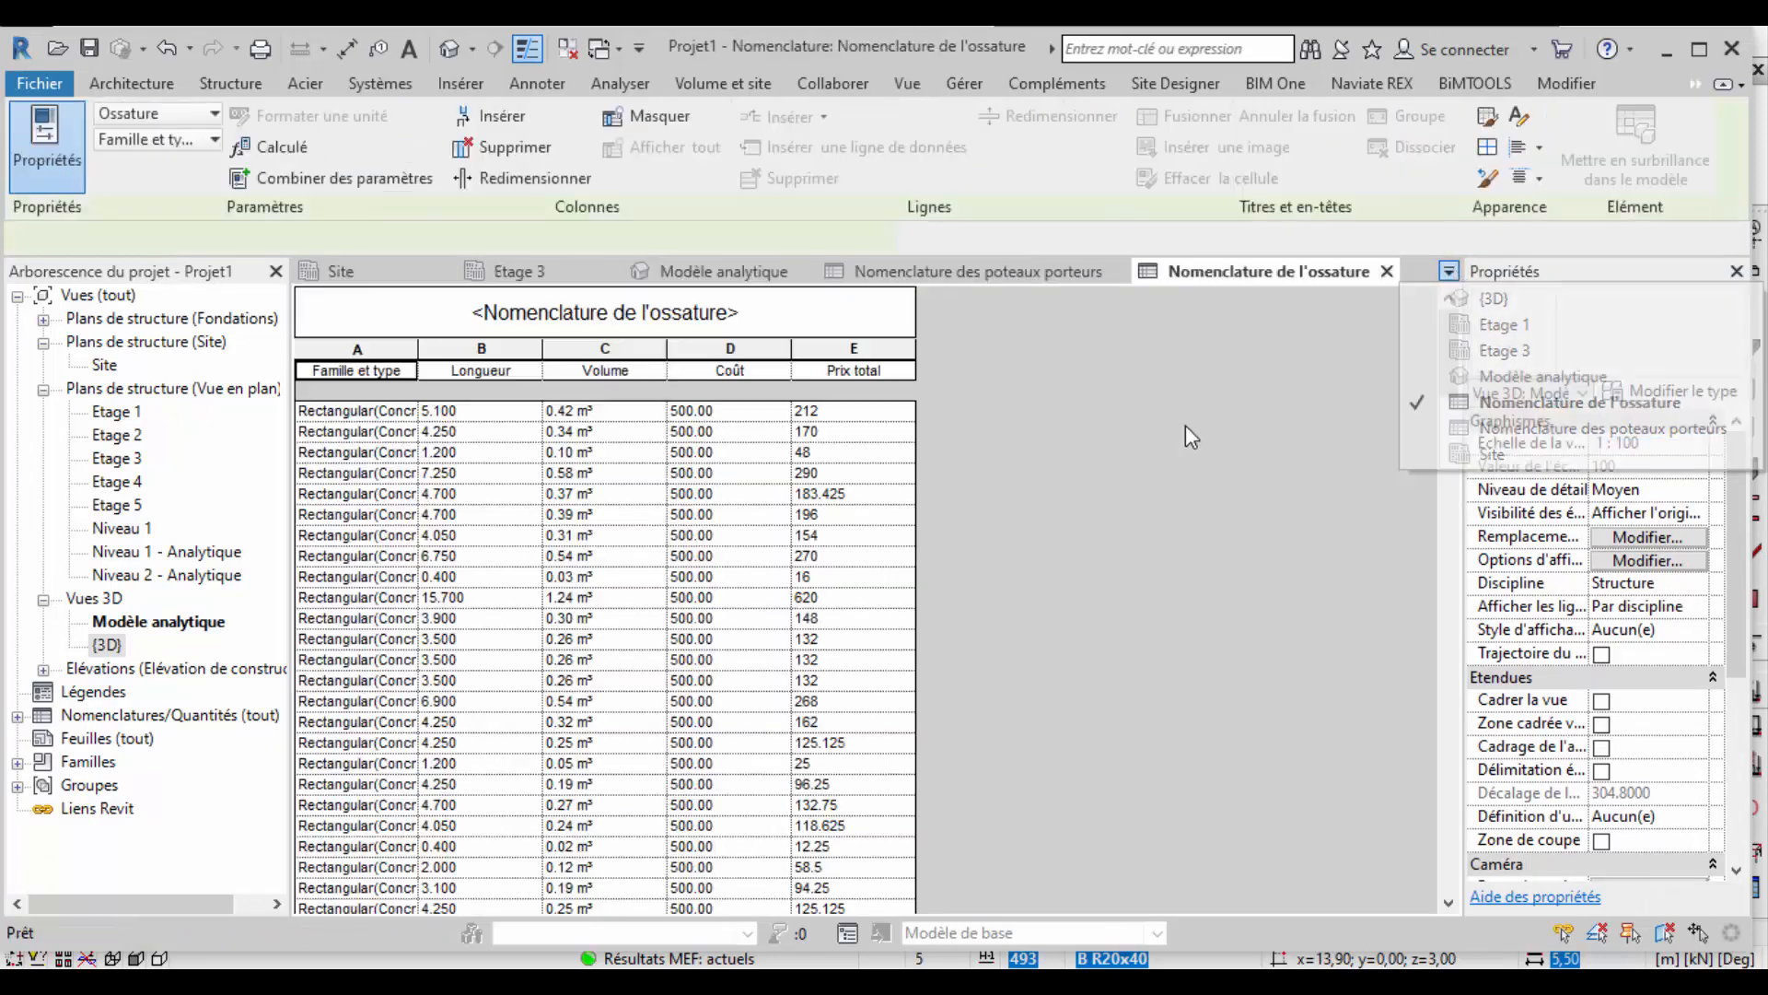
Examine the Coût and Prix total values throughout the Ossature schedule, down to the grand total row.
scroll(768, 446, down, 10)
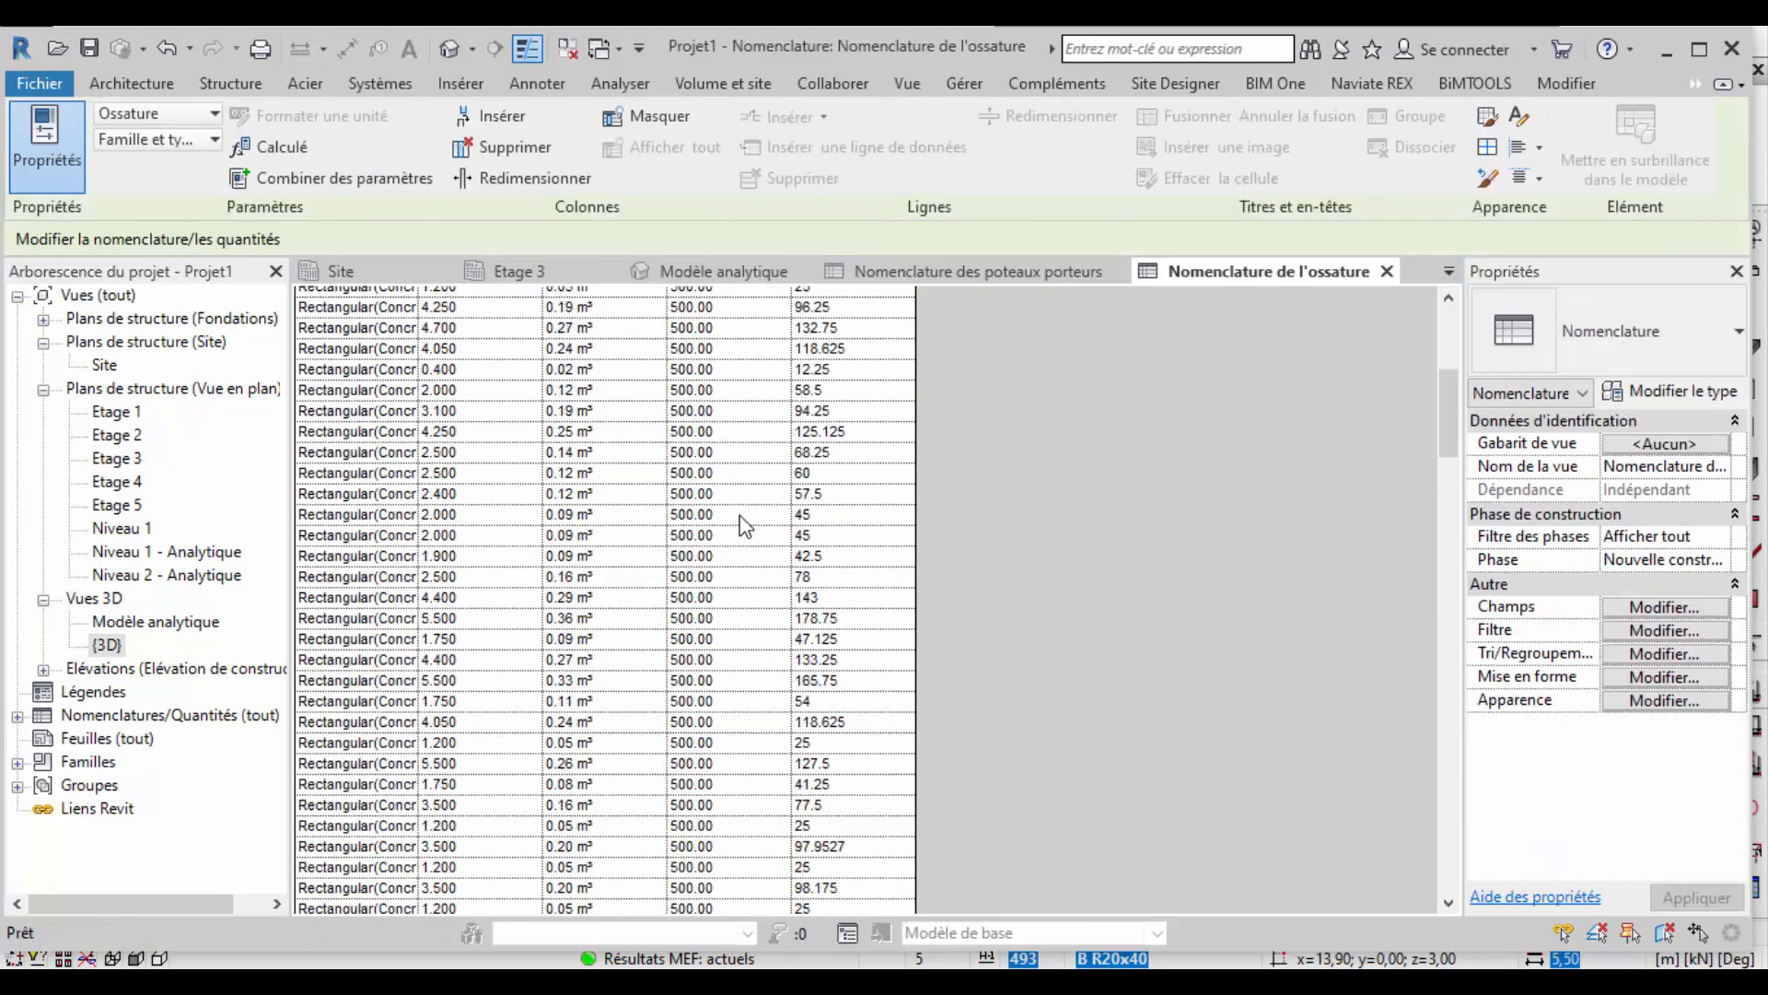
scroll(770, 536, down, 5)
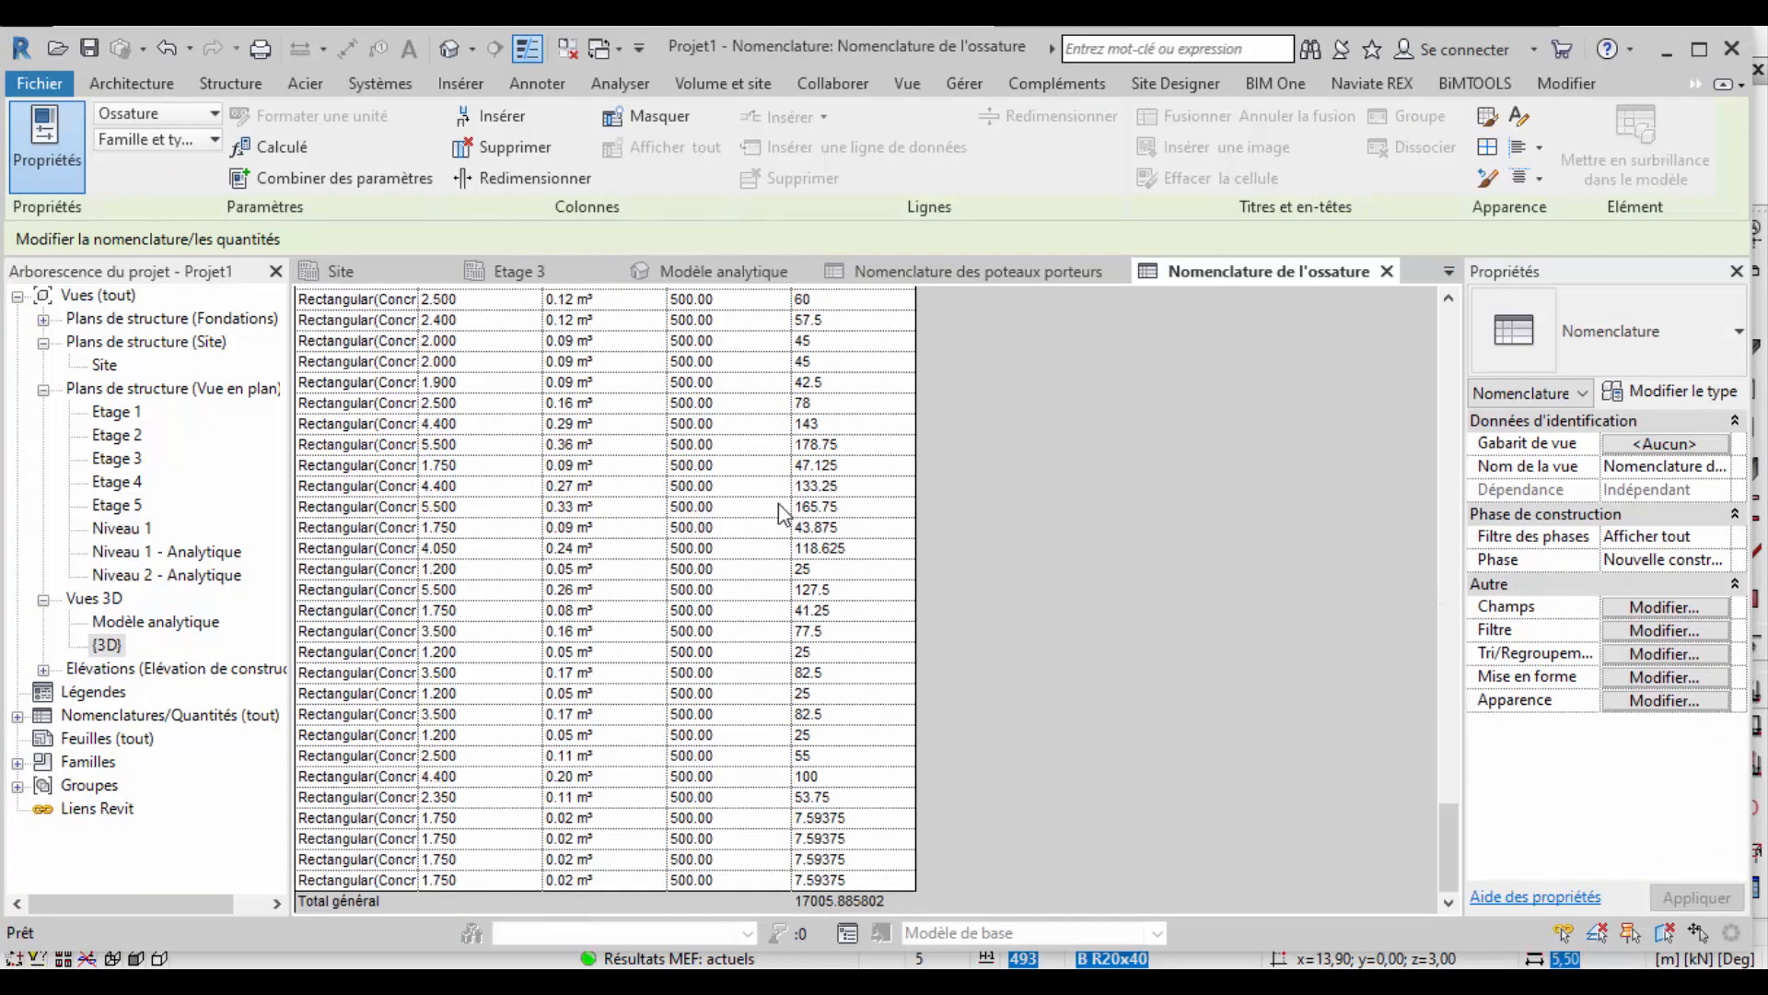
scroll(815, 856, up, 15)
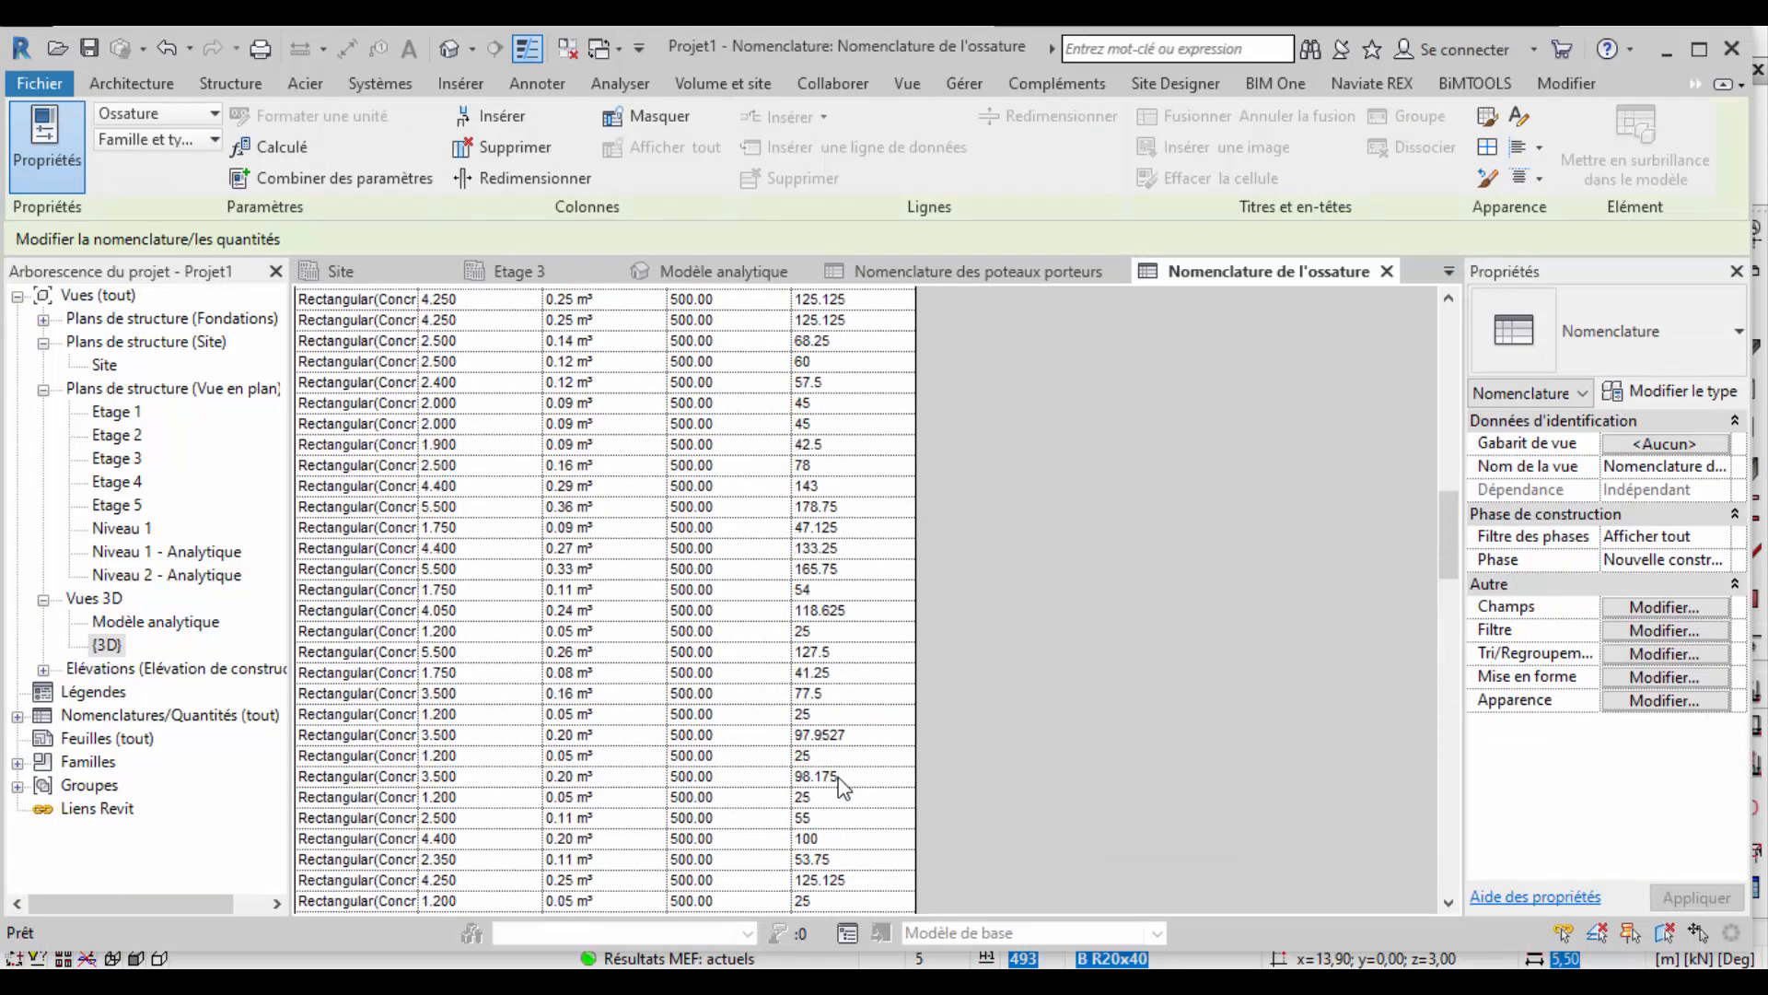
scroll(859, 783, up, 10)
scroll(866, 774, down, 10)
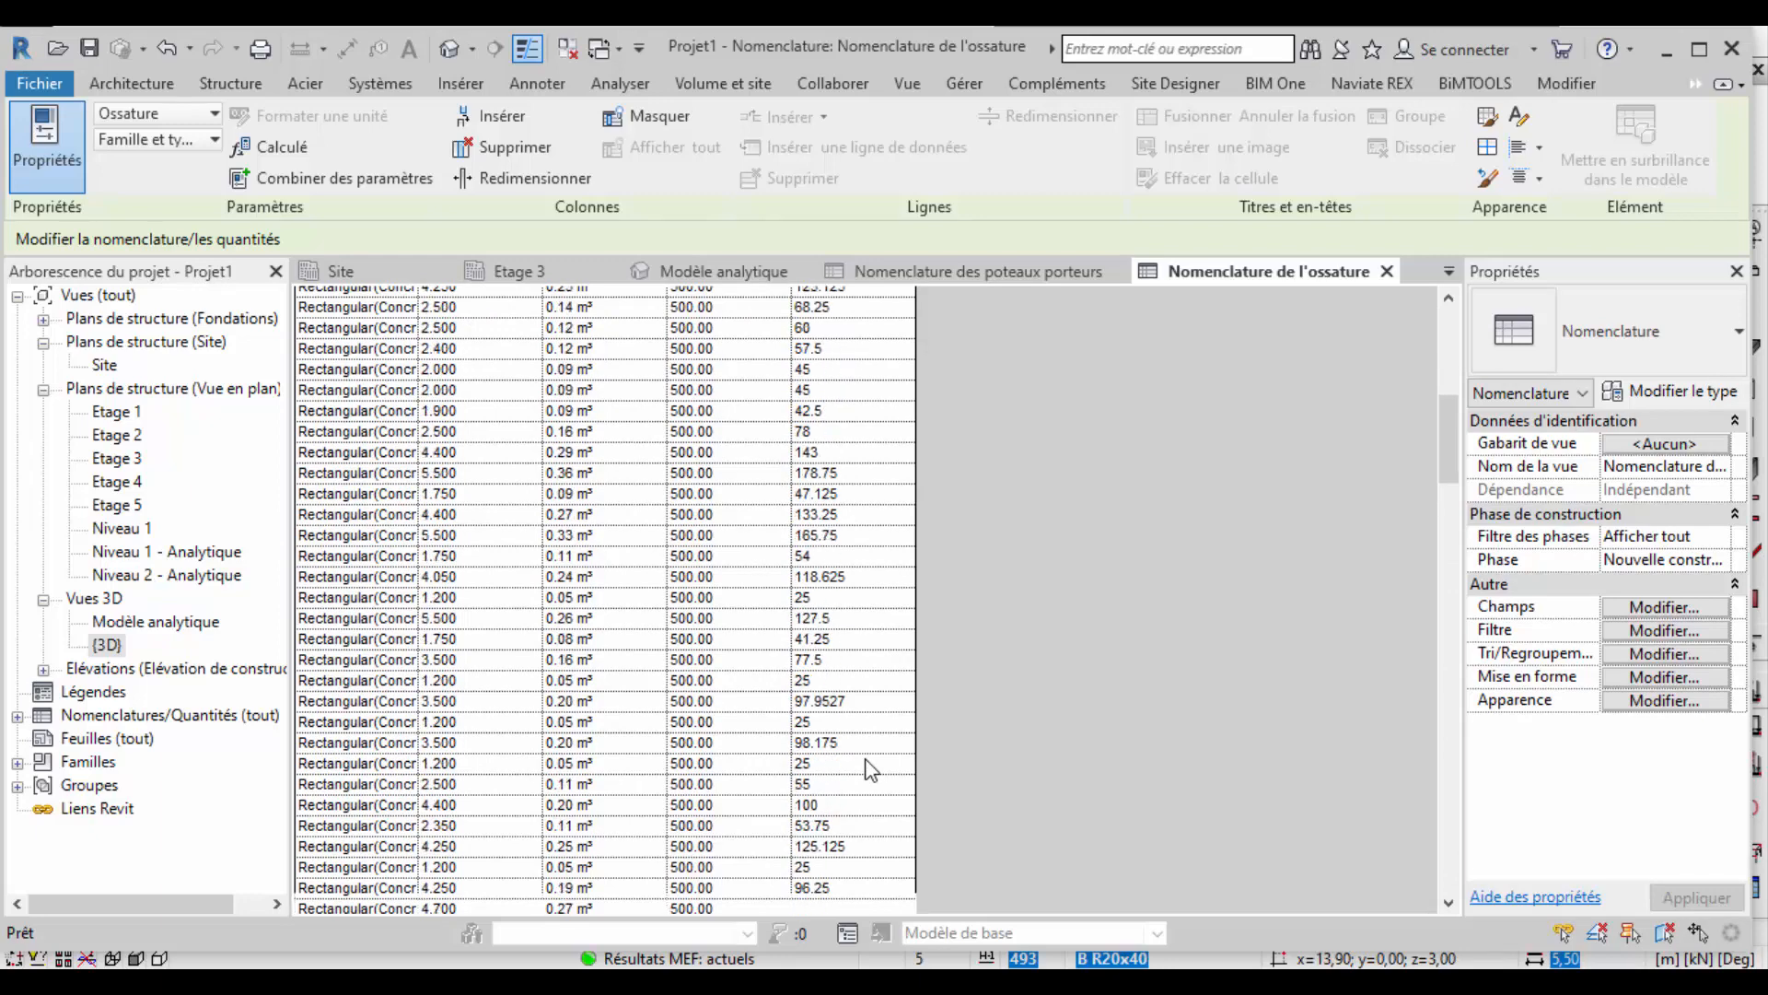
scroll(866, 770, down, 8)
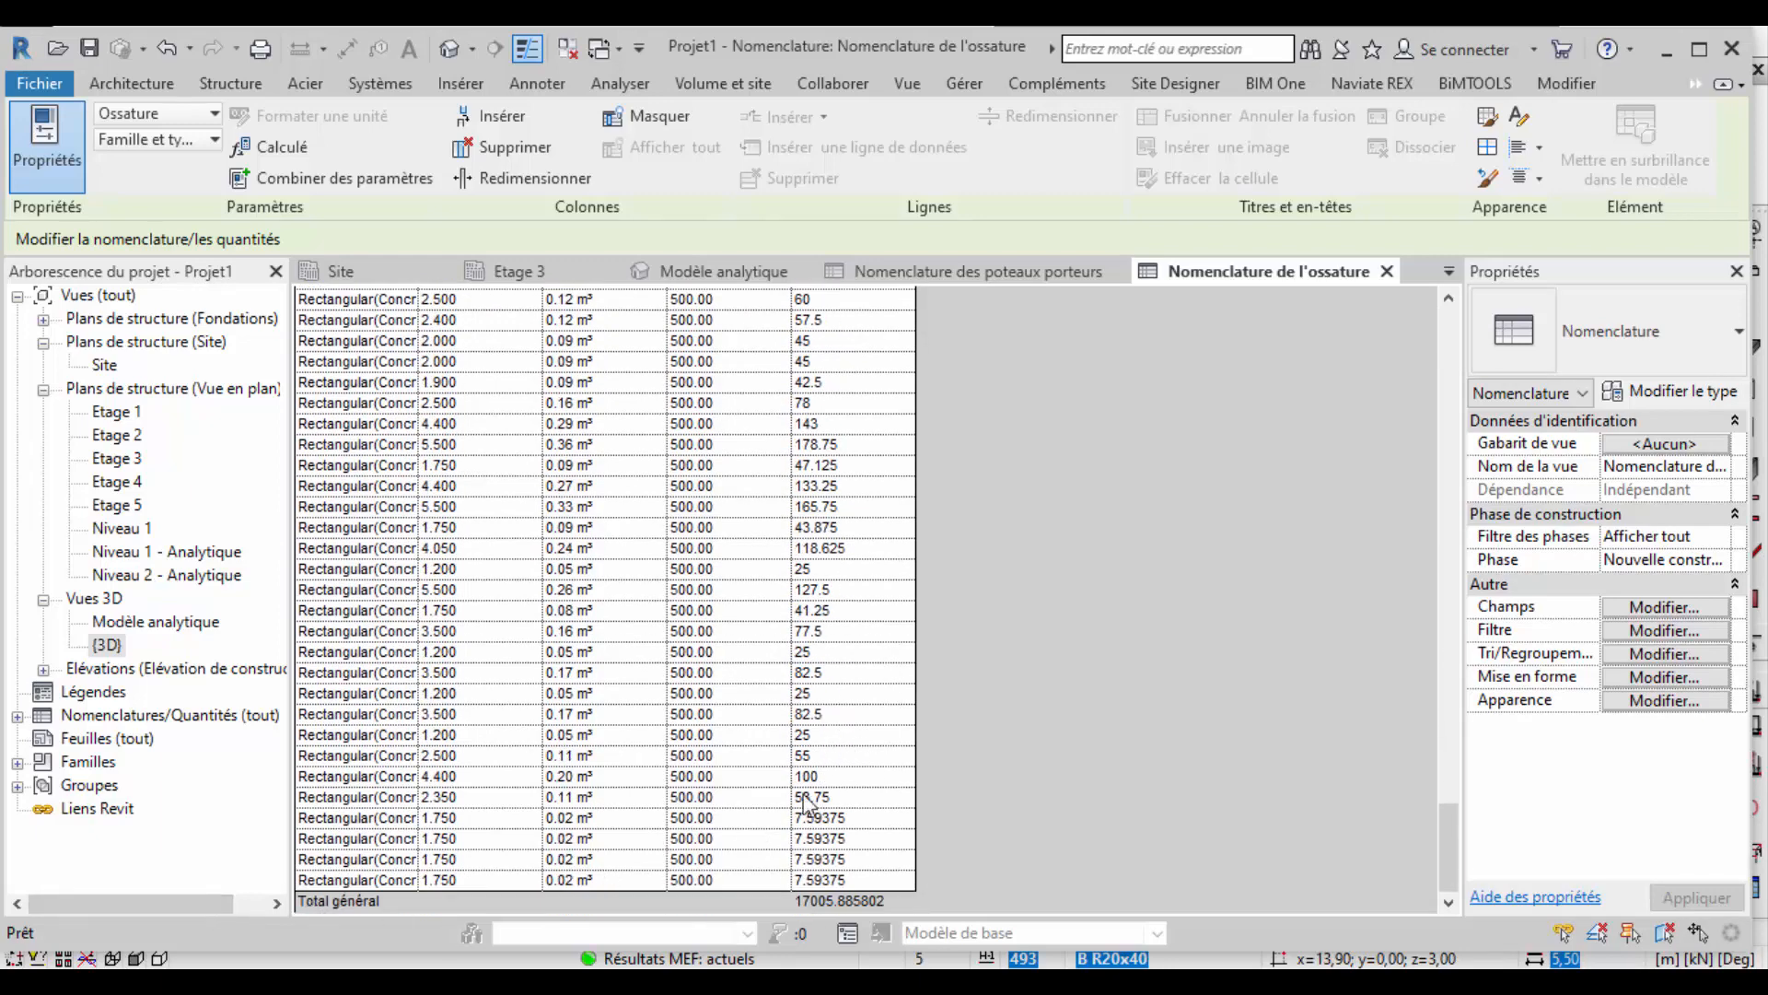
scroll(856, 828, up, 6)
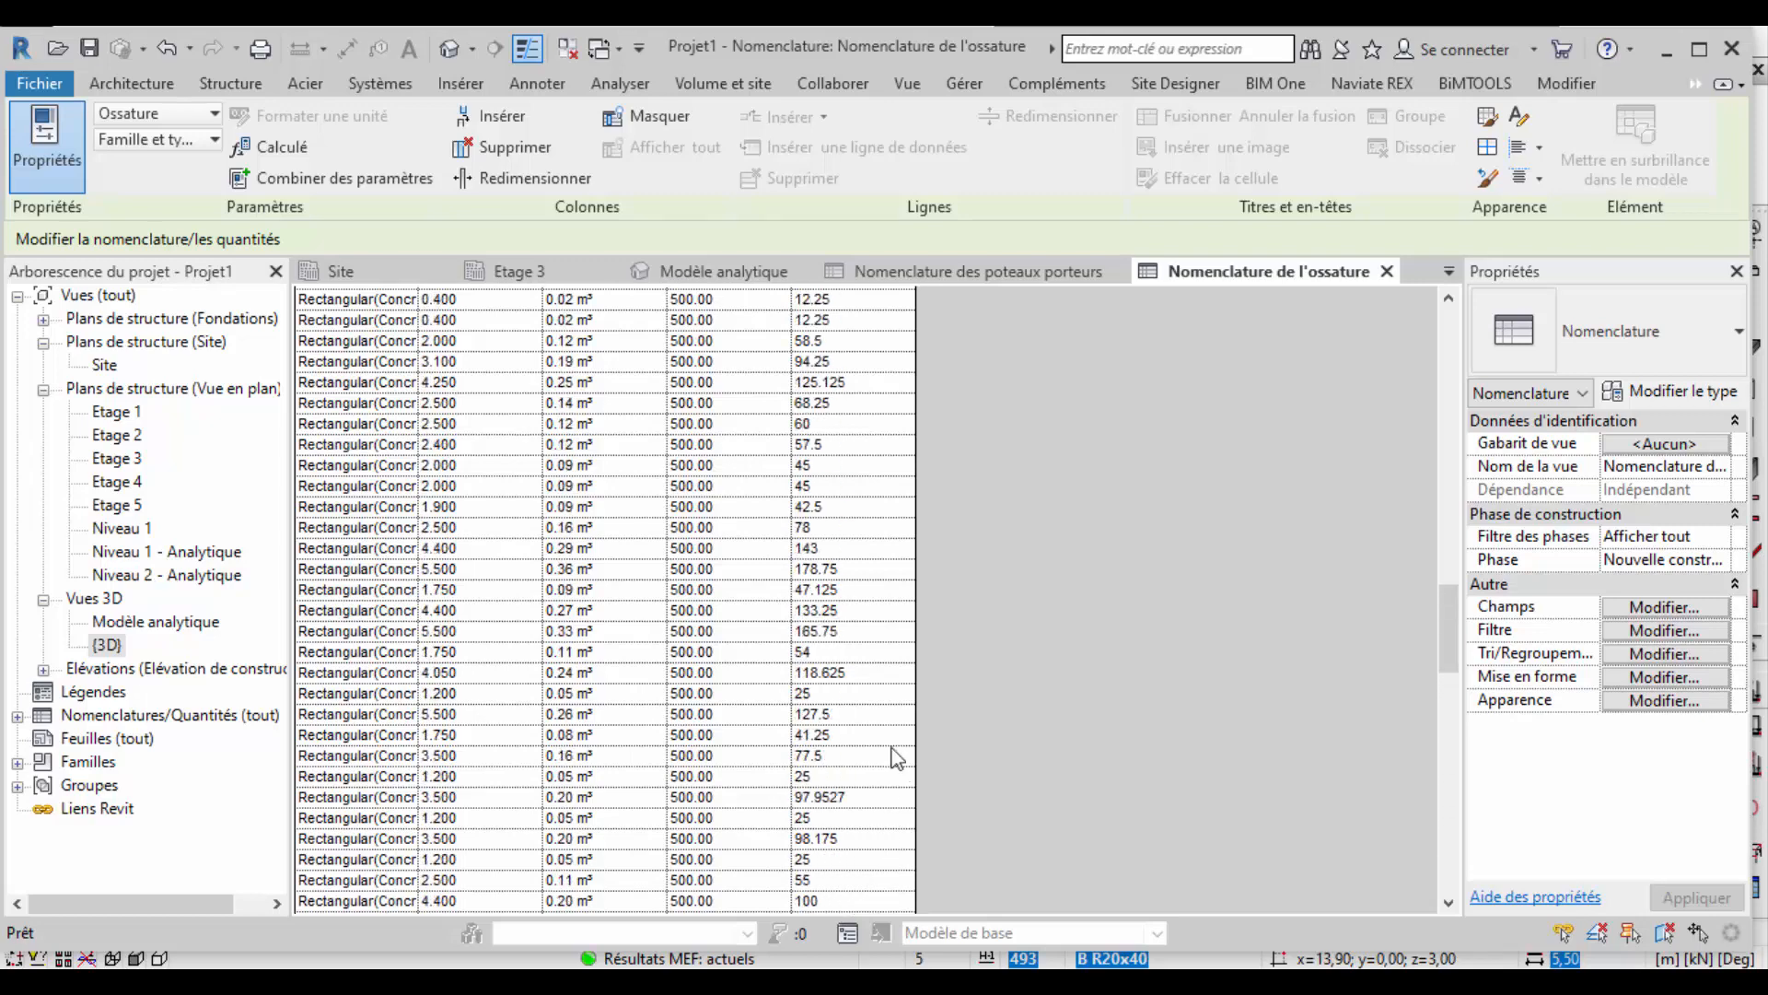
scroll(880, 552, up, 5)
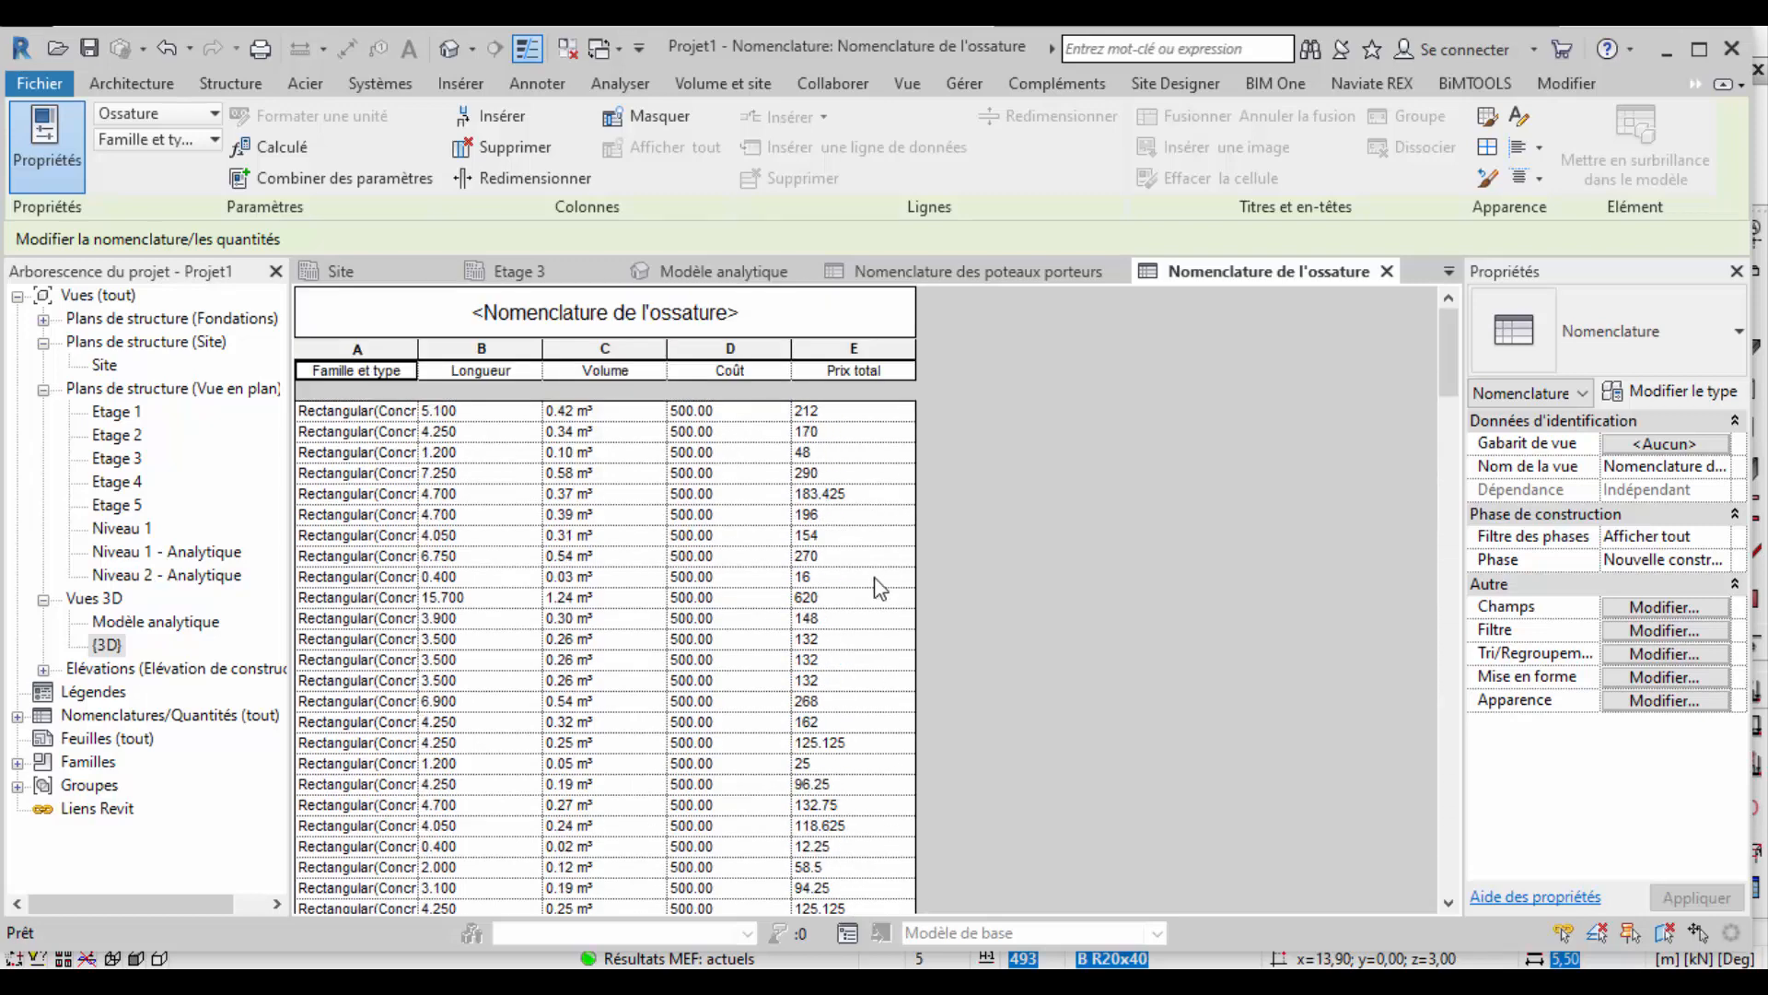
Highlight the Prix total and Coût columns of the Ossature schedule in turn to compare them.
click(872, 576)
click(851, 348)
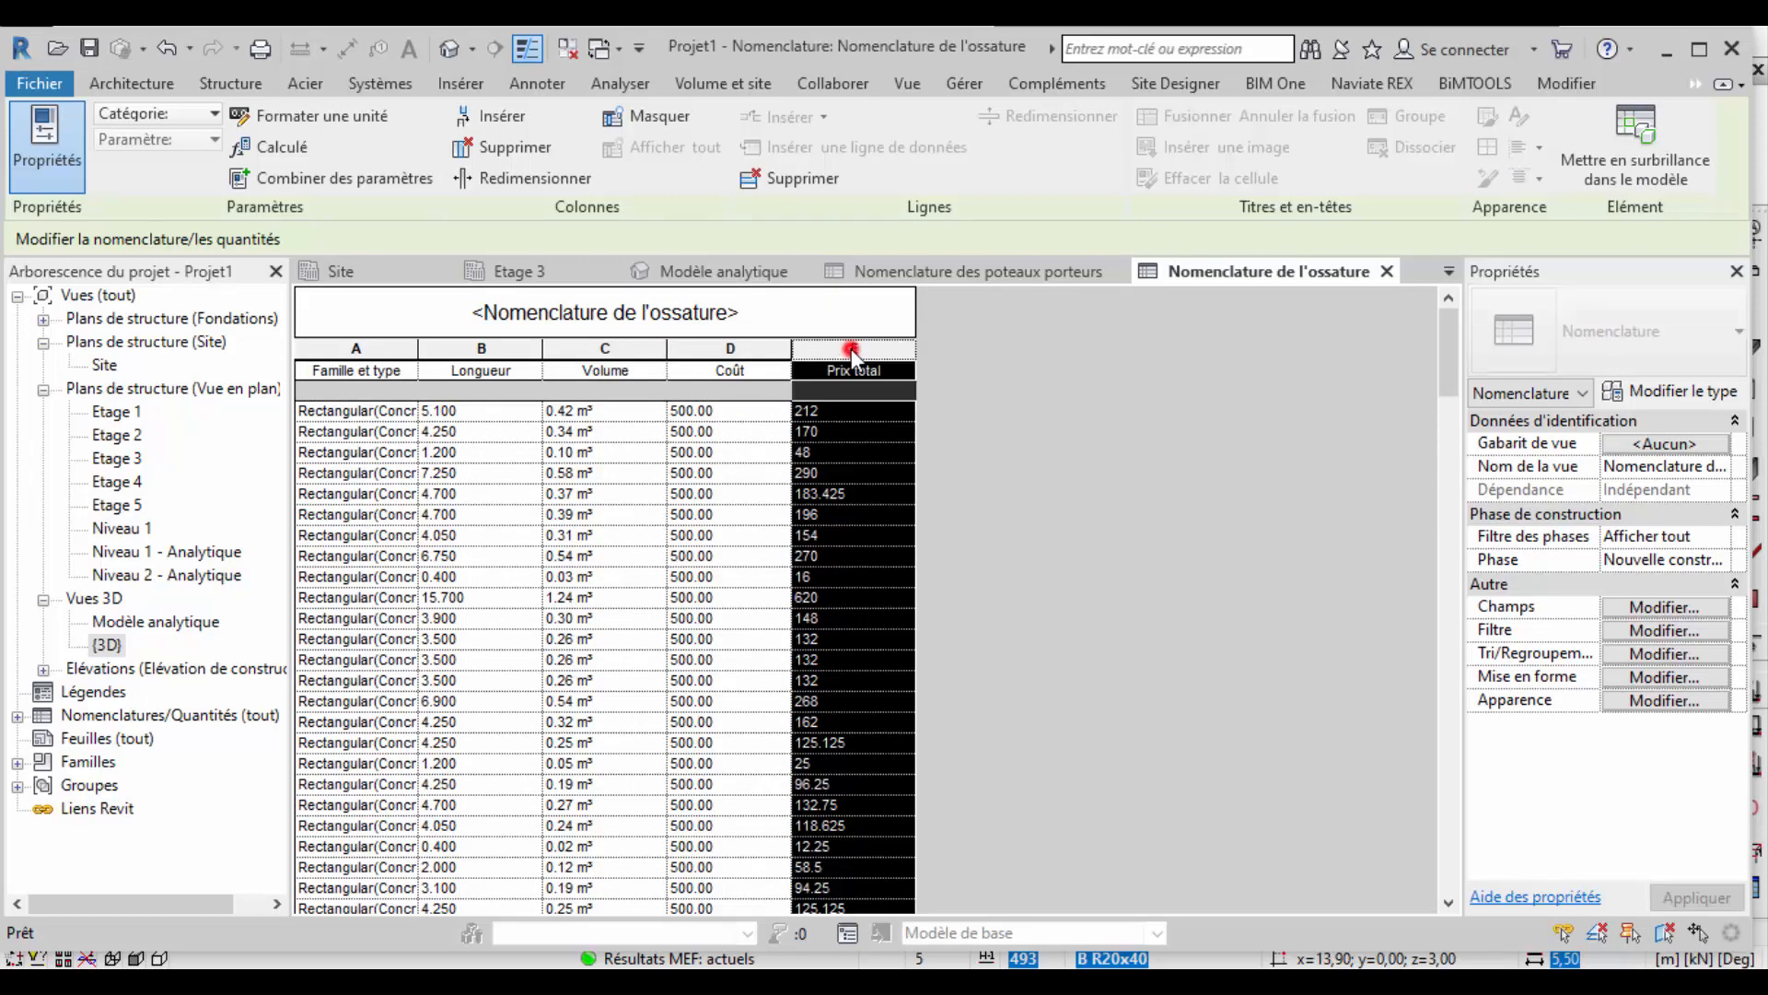
click(716, 348)
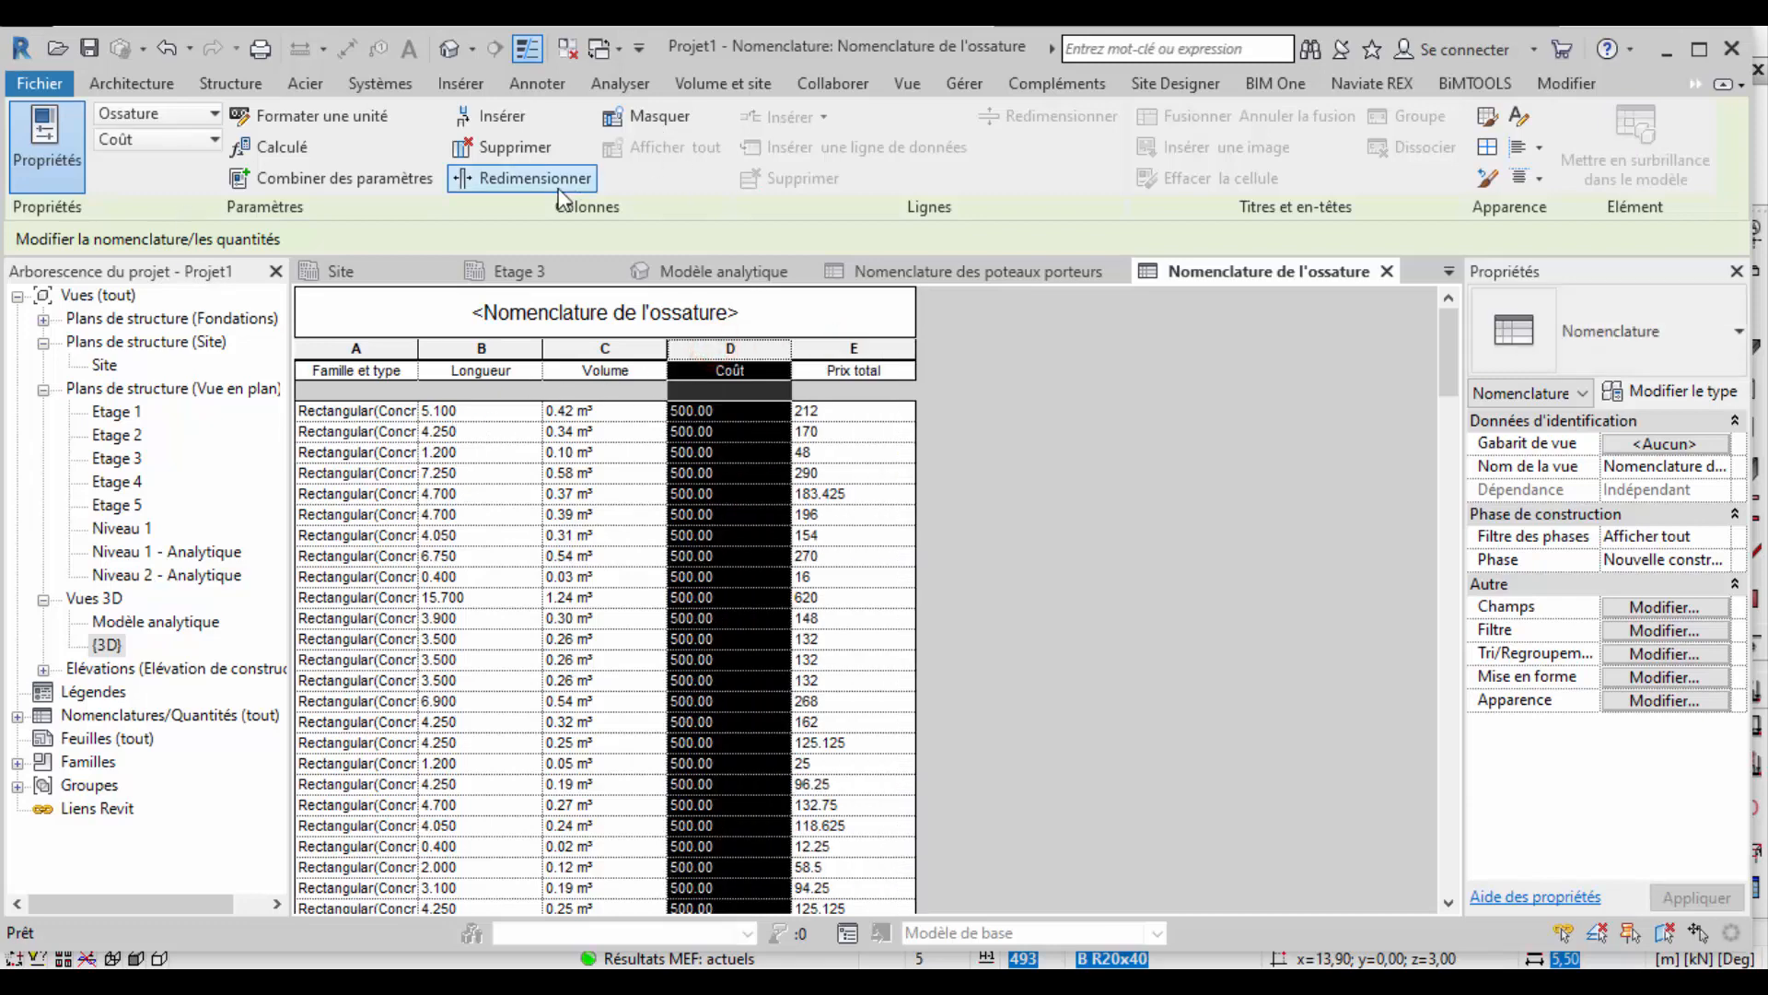
click(858, 350)
click(746, 352)
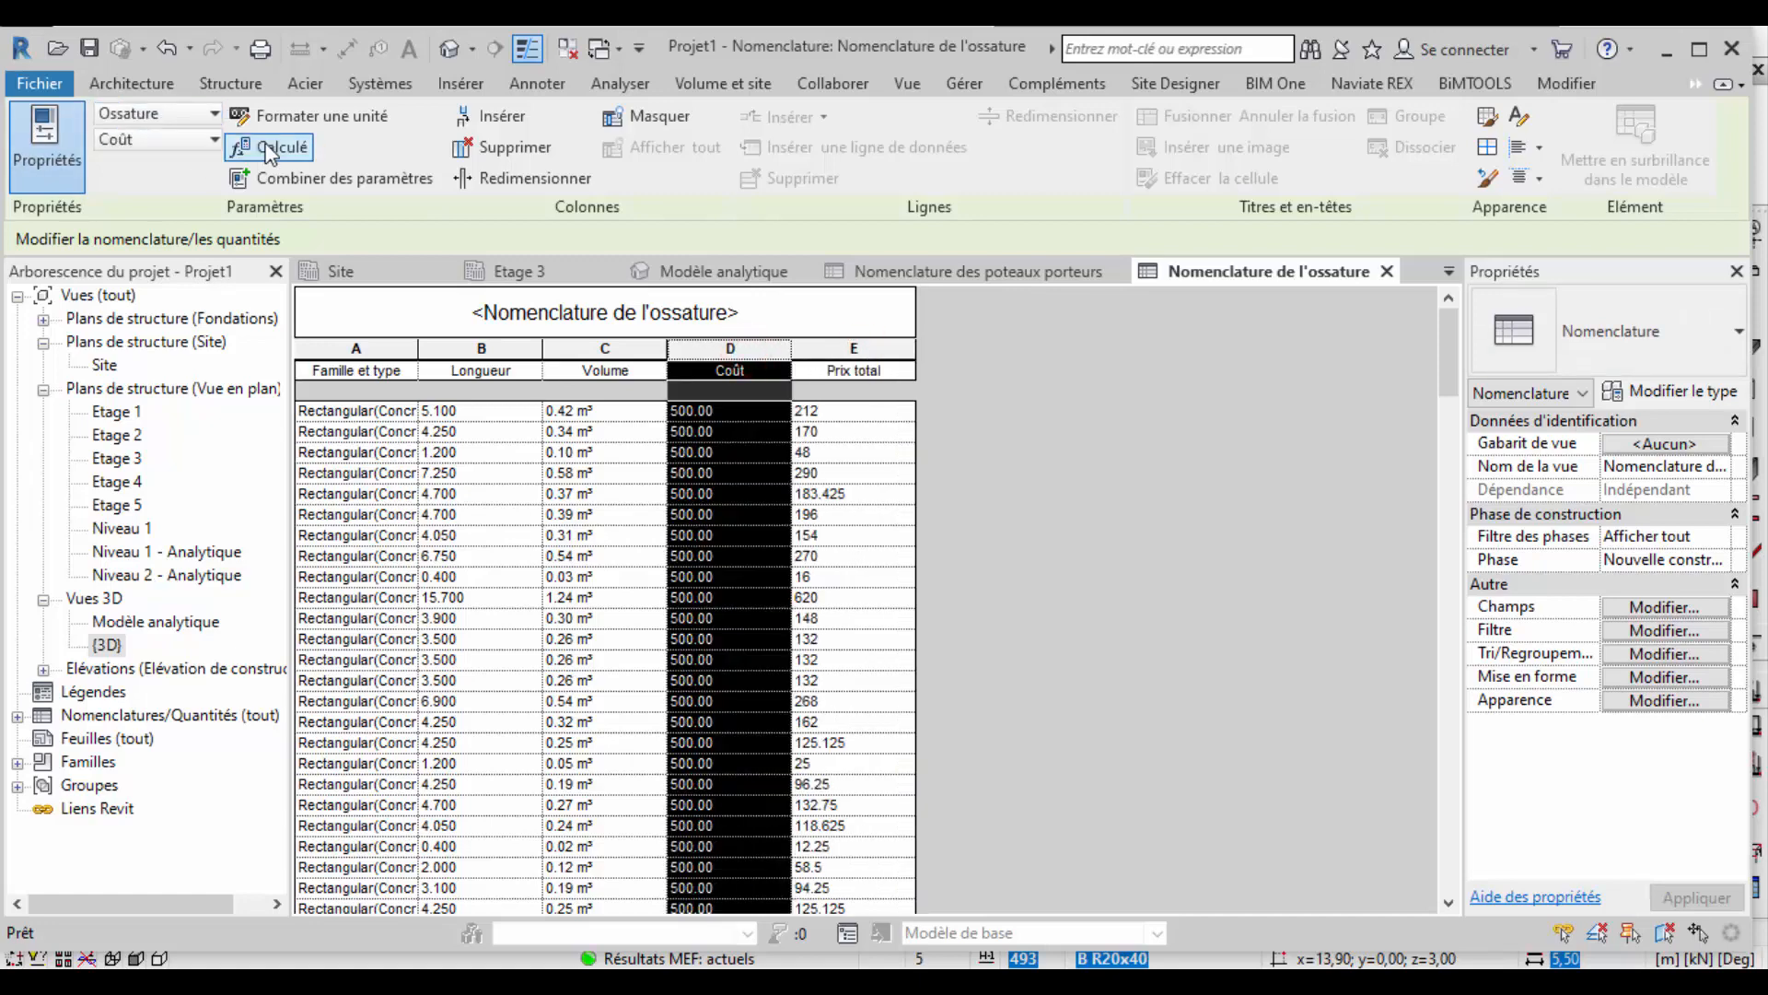
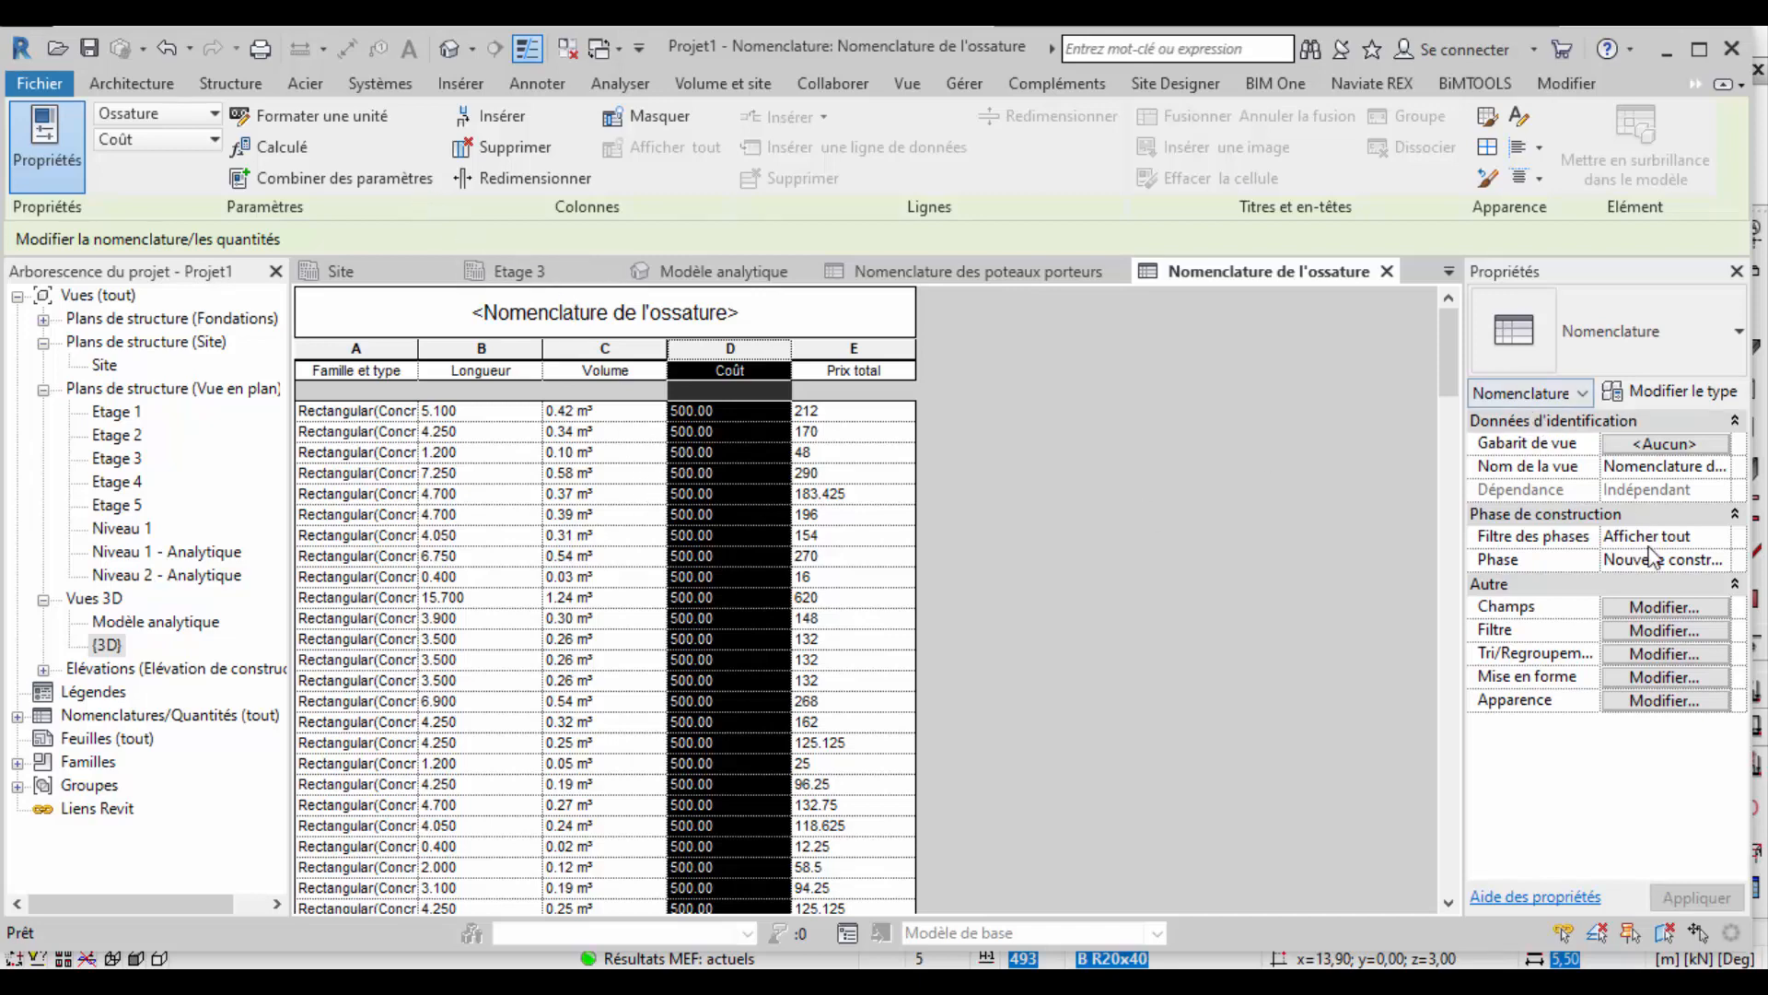
Examine the Ossature schedule's field, filter, sorting and appearance settings, including the title text style options, and leave them unchanged.
click(1678, 609)
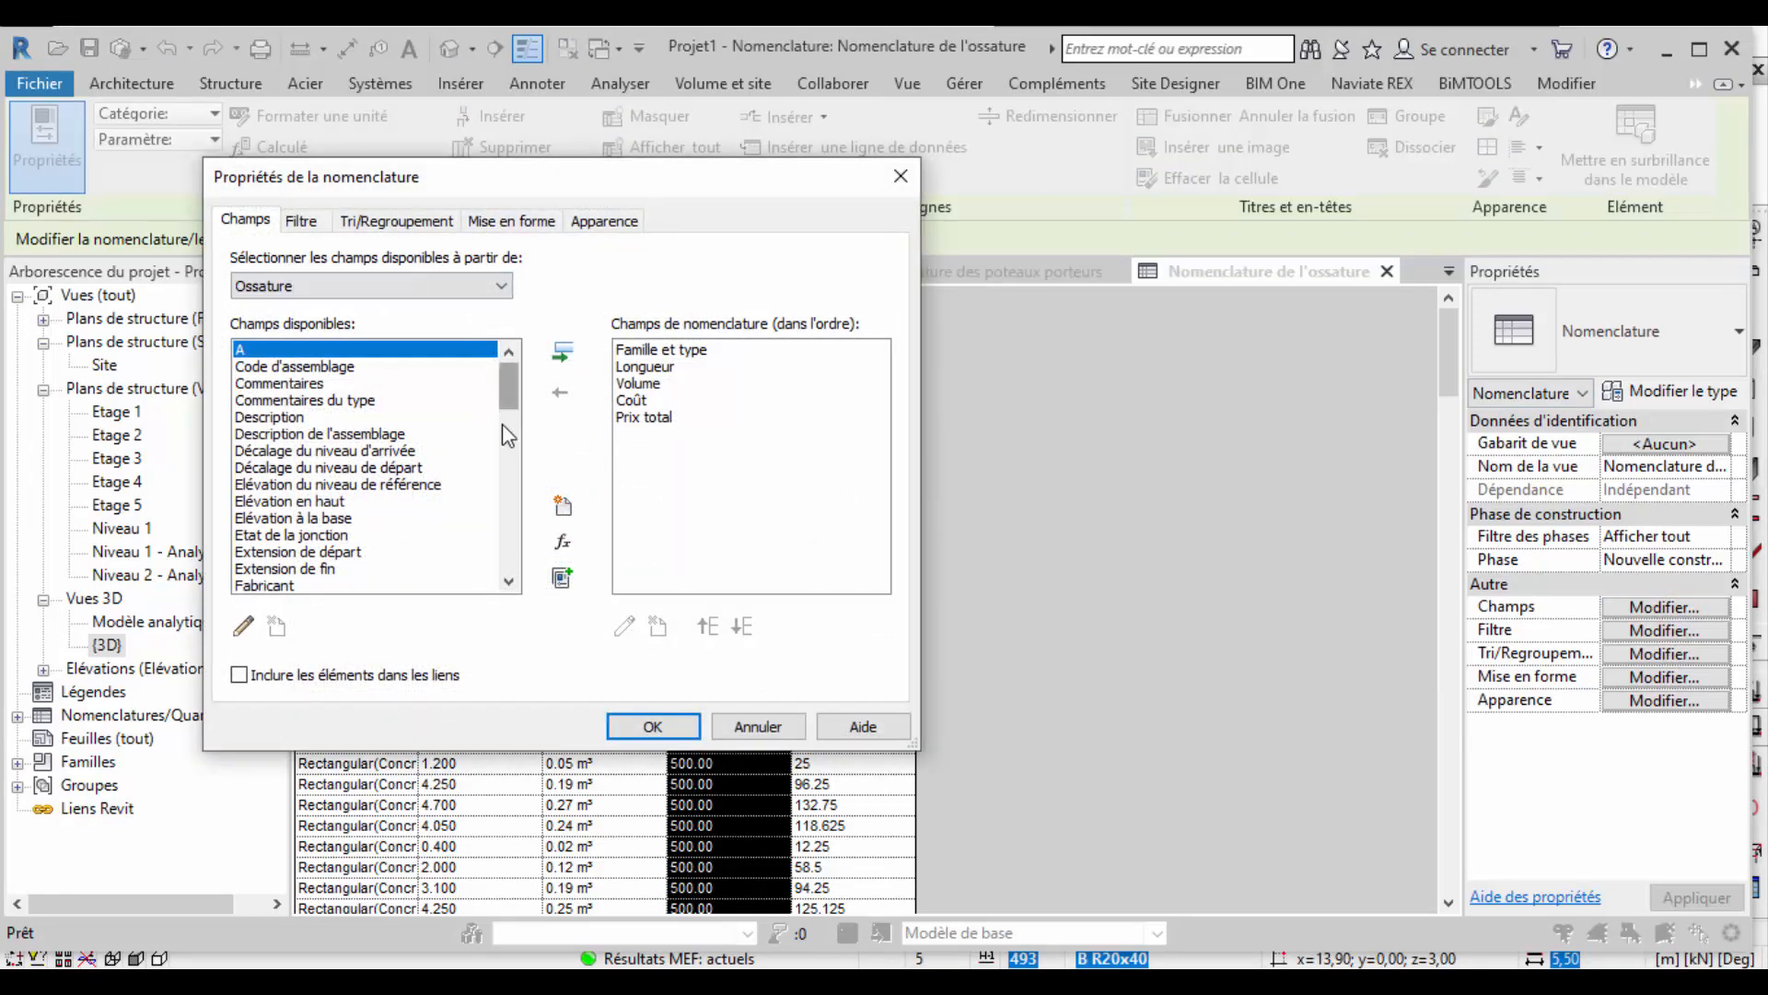
click(396, 224)
click(297, 228)
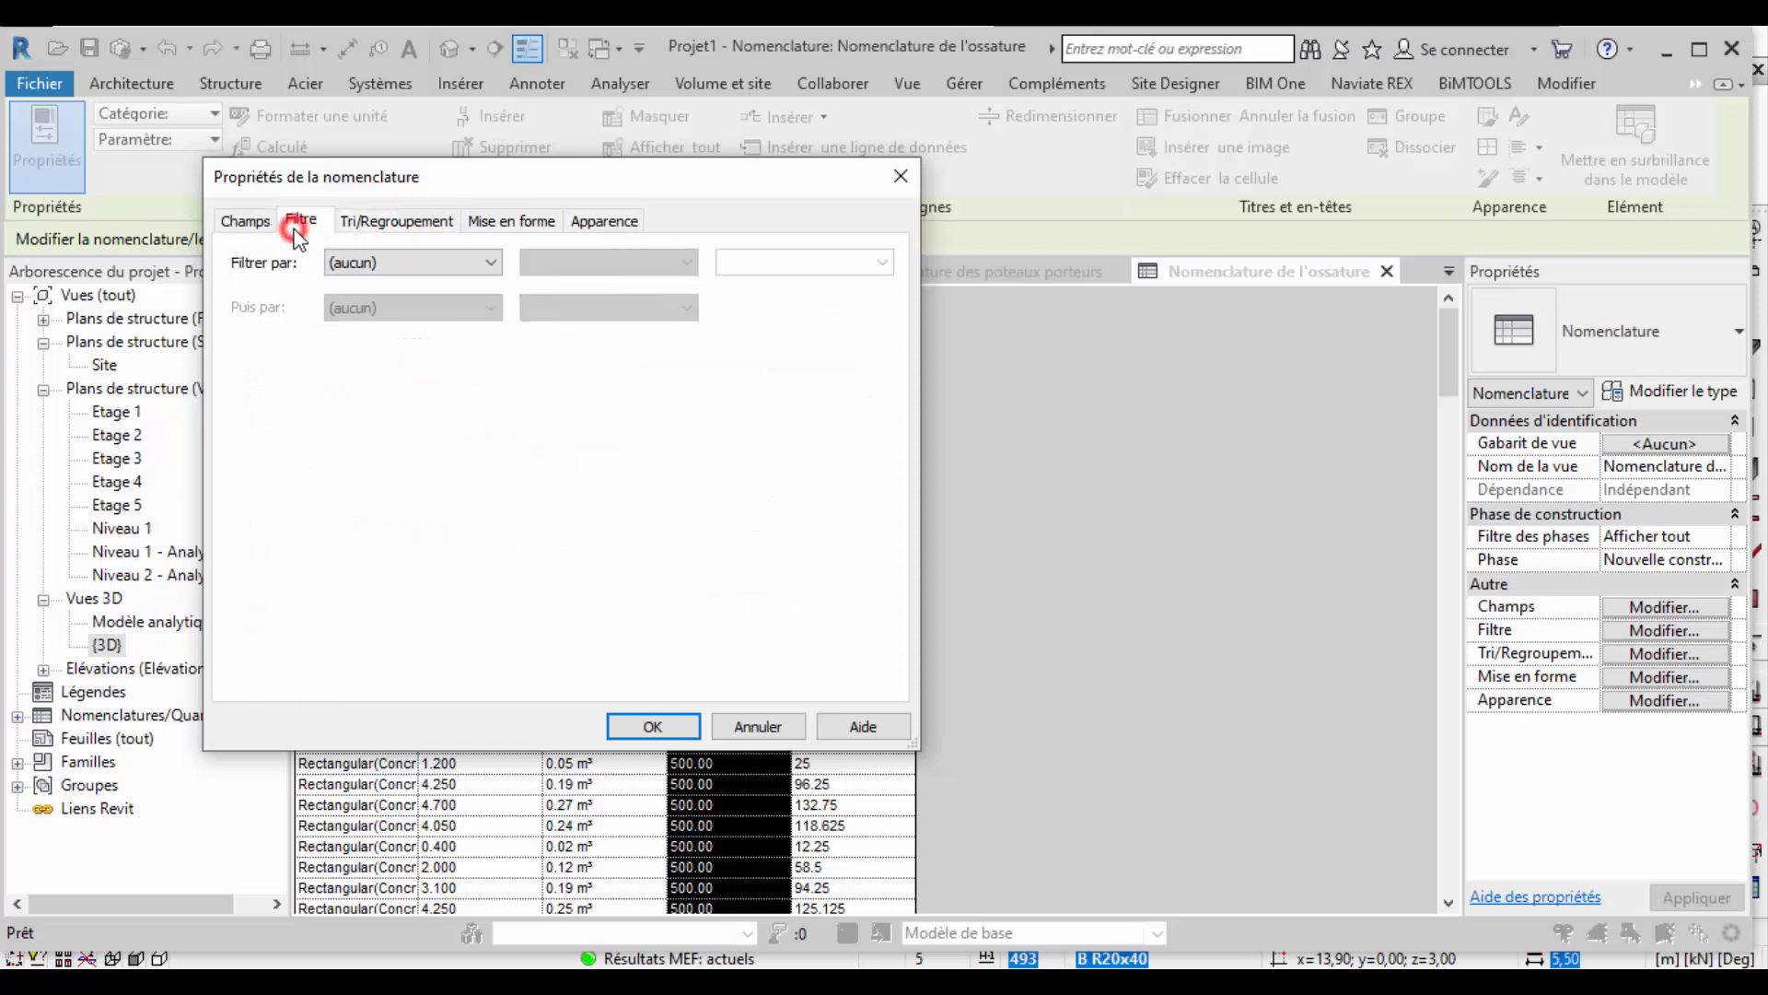
click(241, 222)
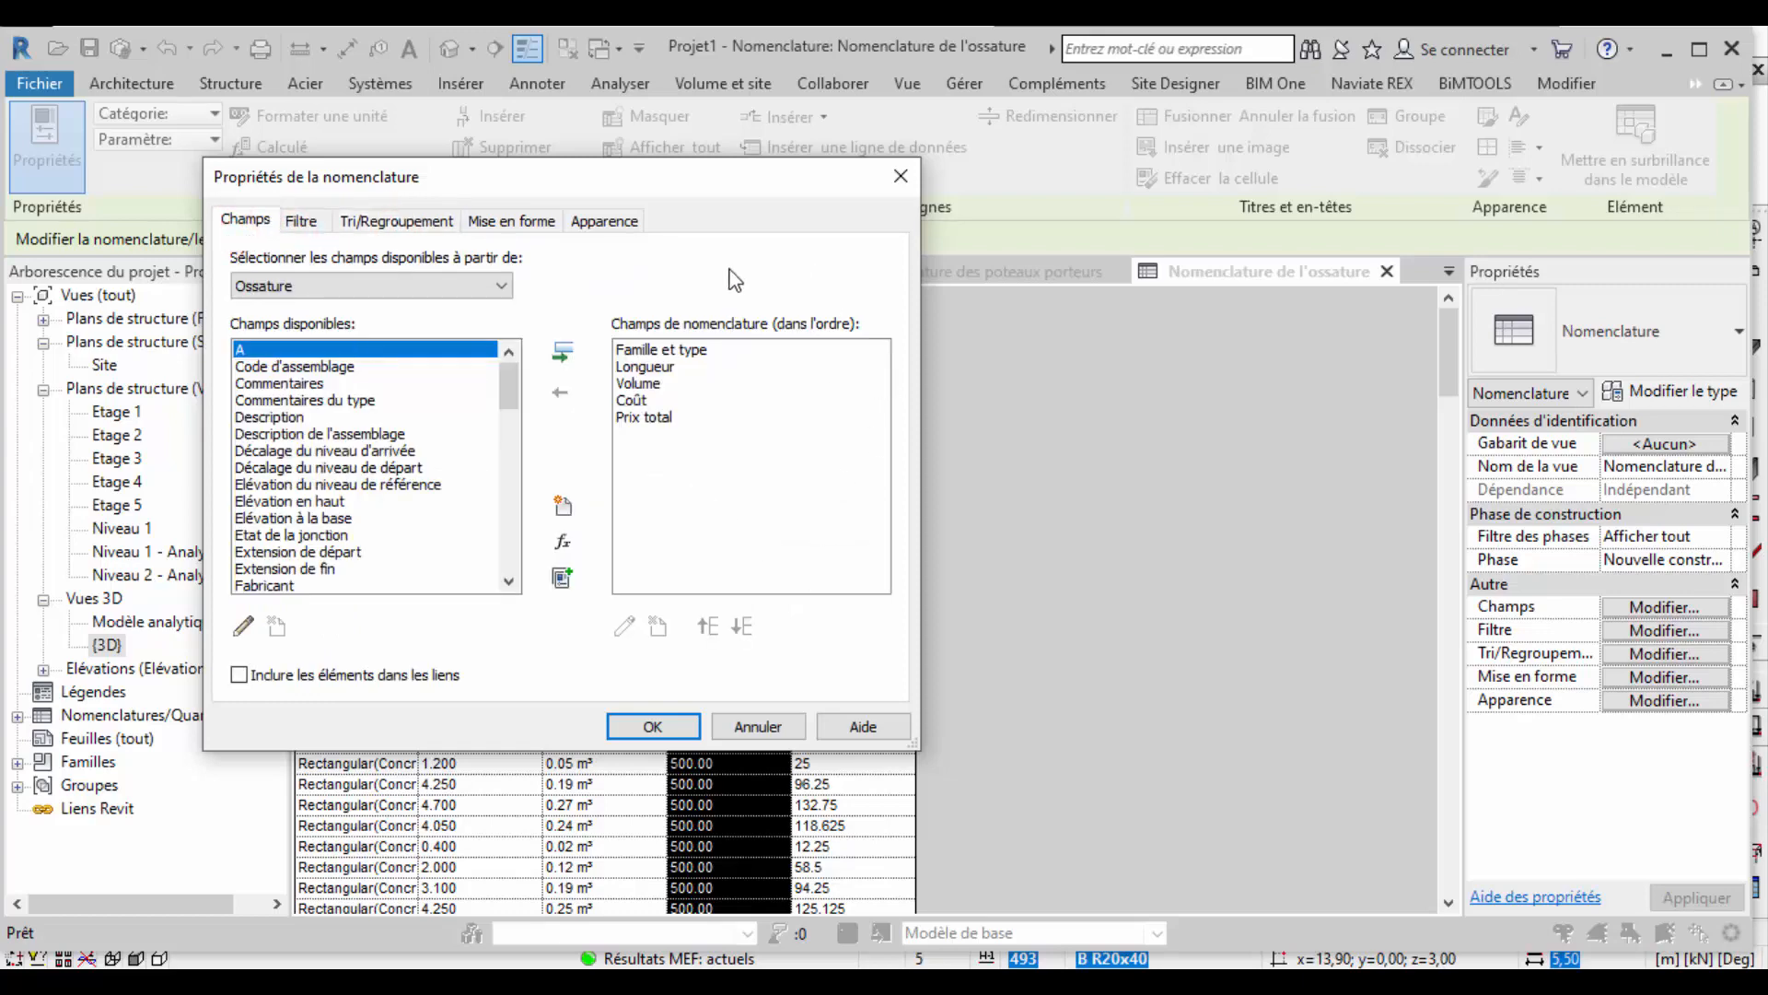
click(608, 222)
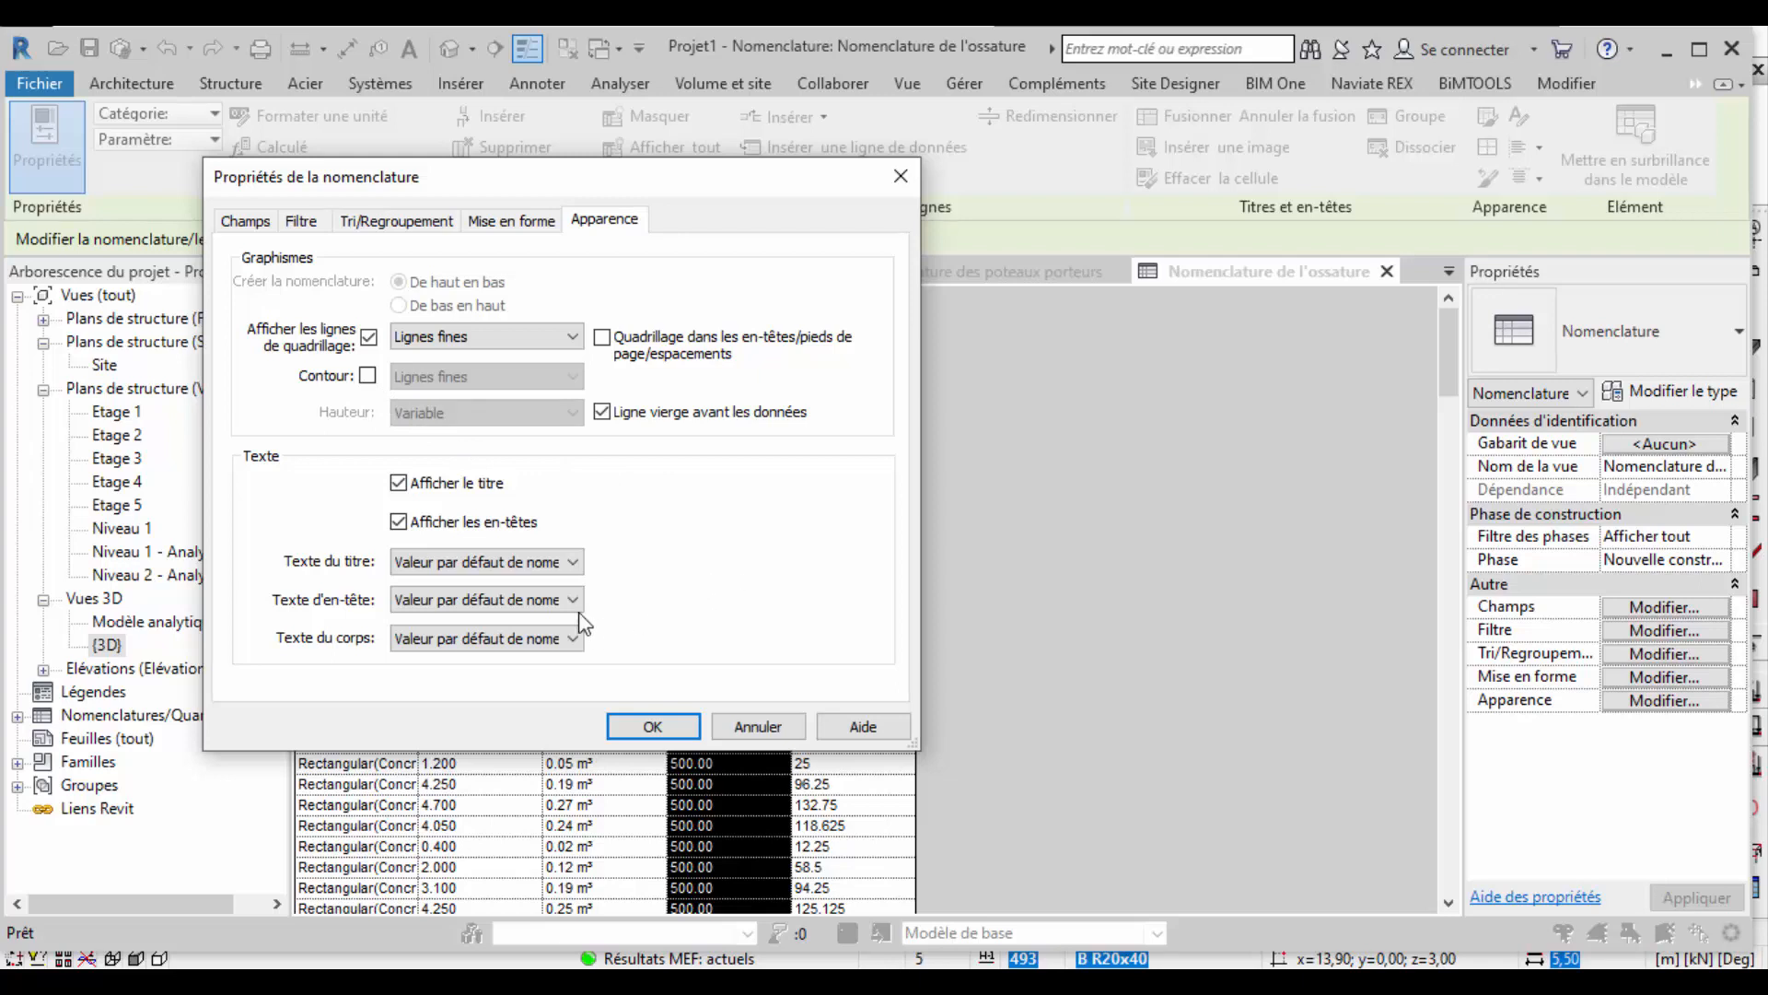
click(556, 571)
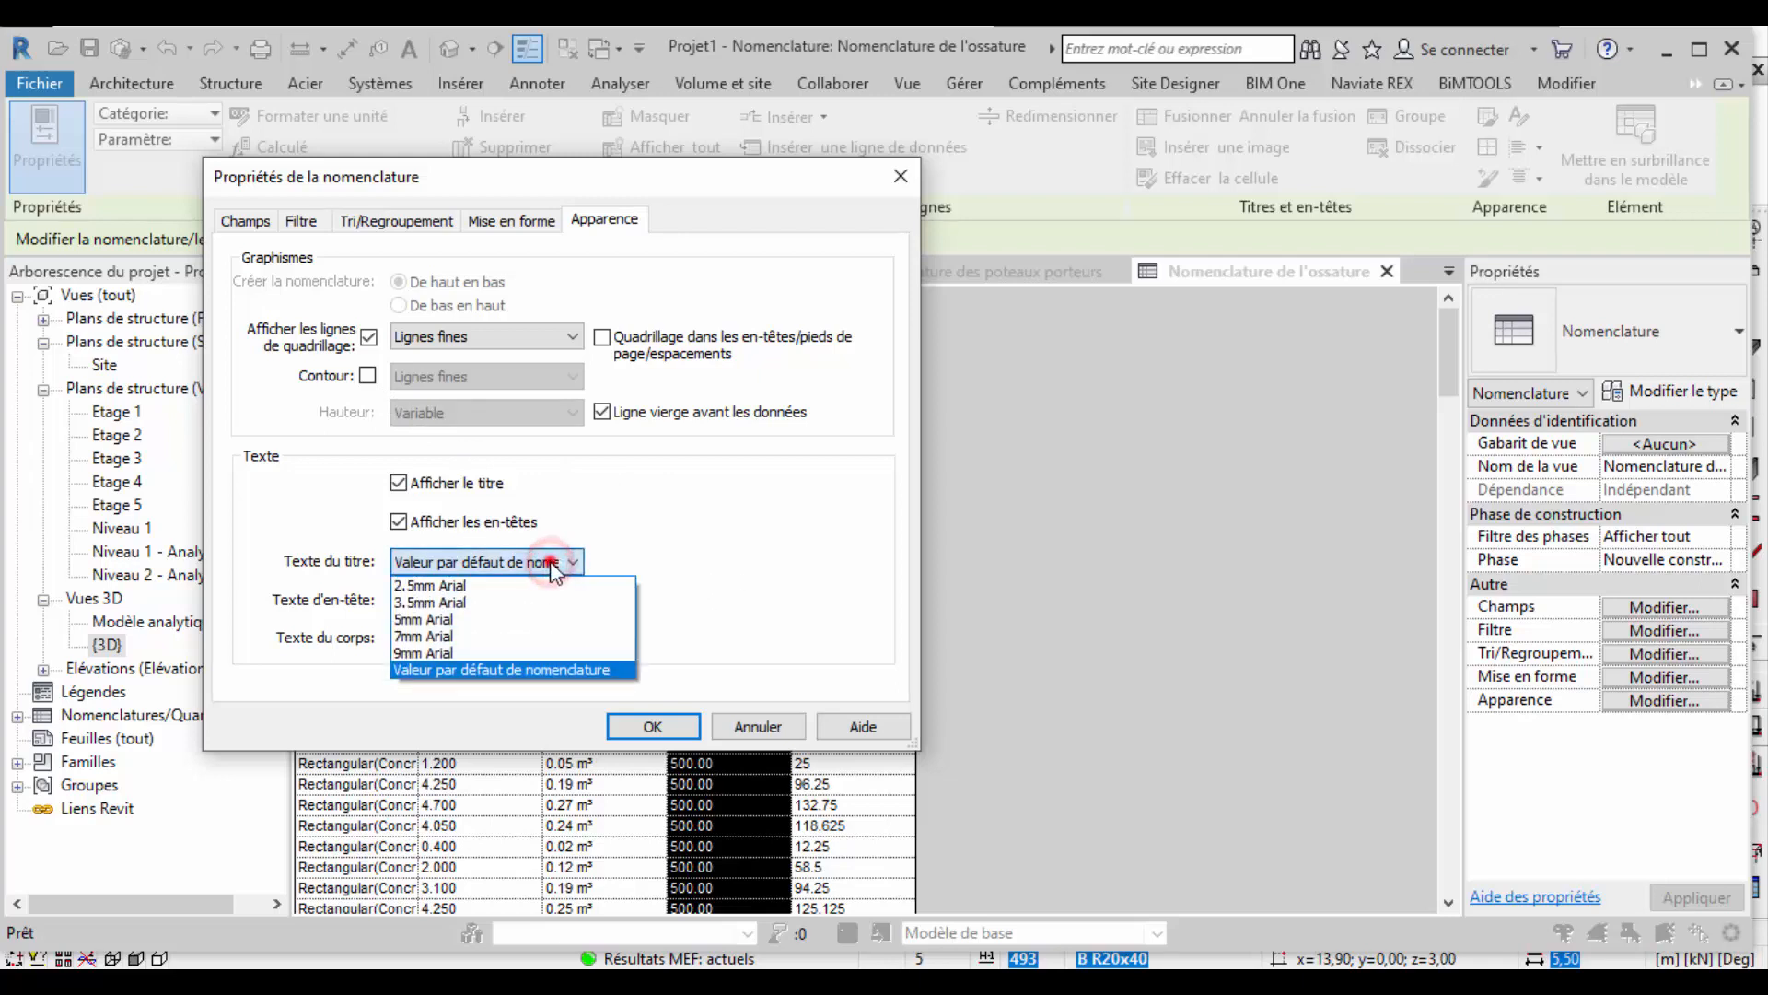
click(555, 569)
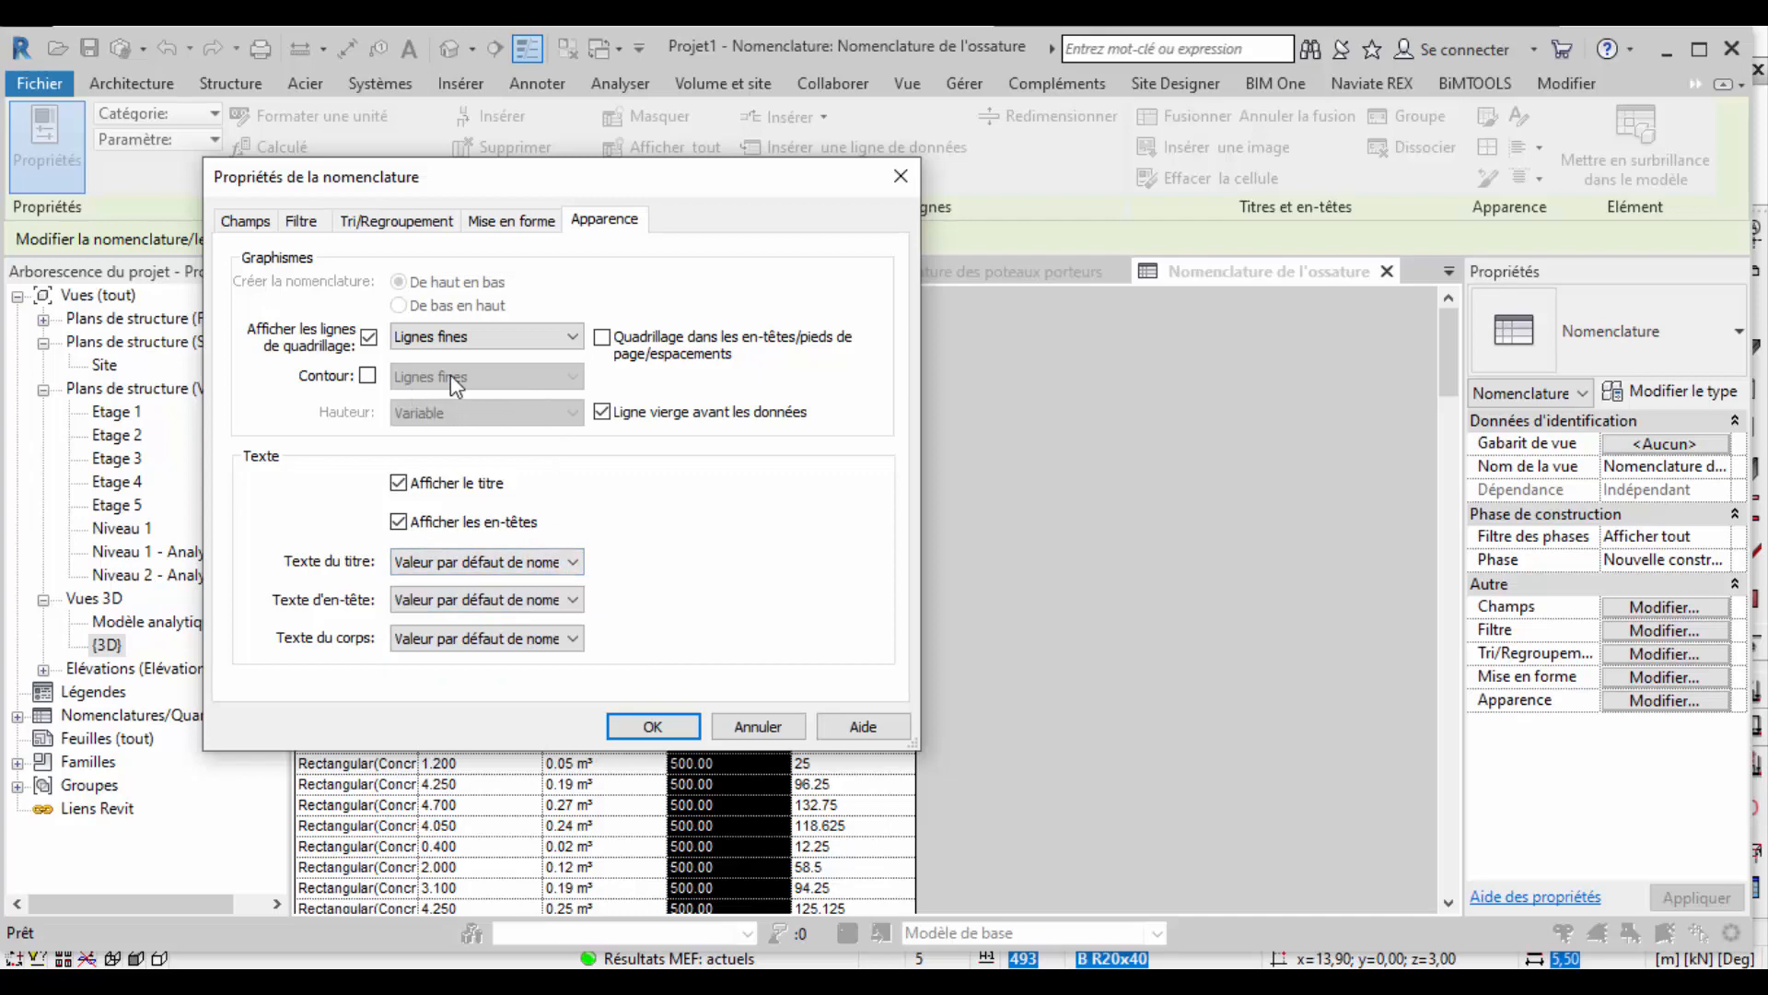
click(916, 171)
Override the project format of the Coût column, keeping 2 décimales and setting the unit symbol to $.
click(281, 121)
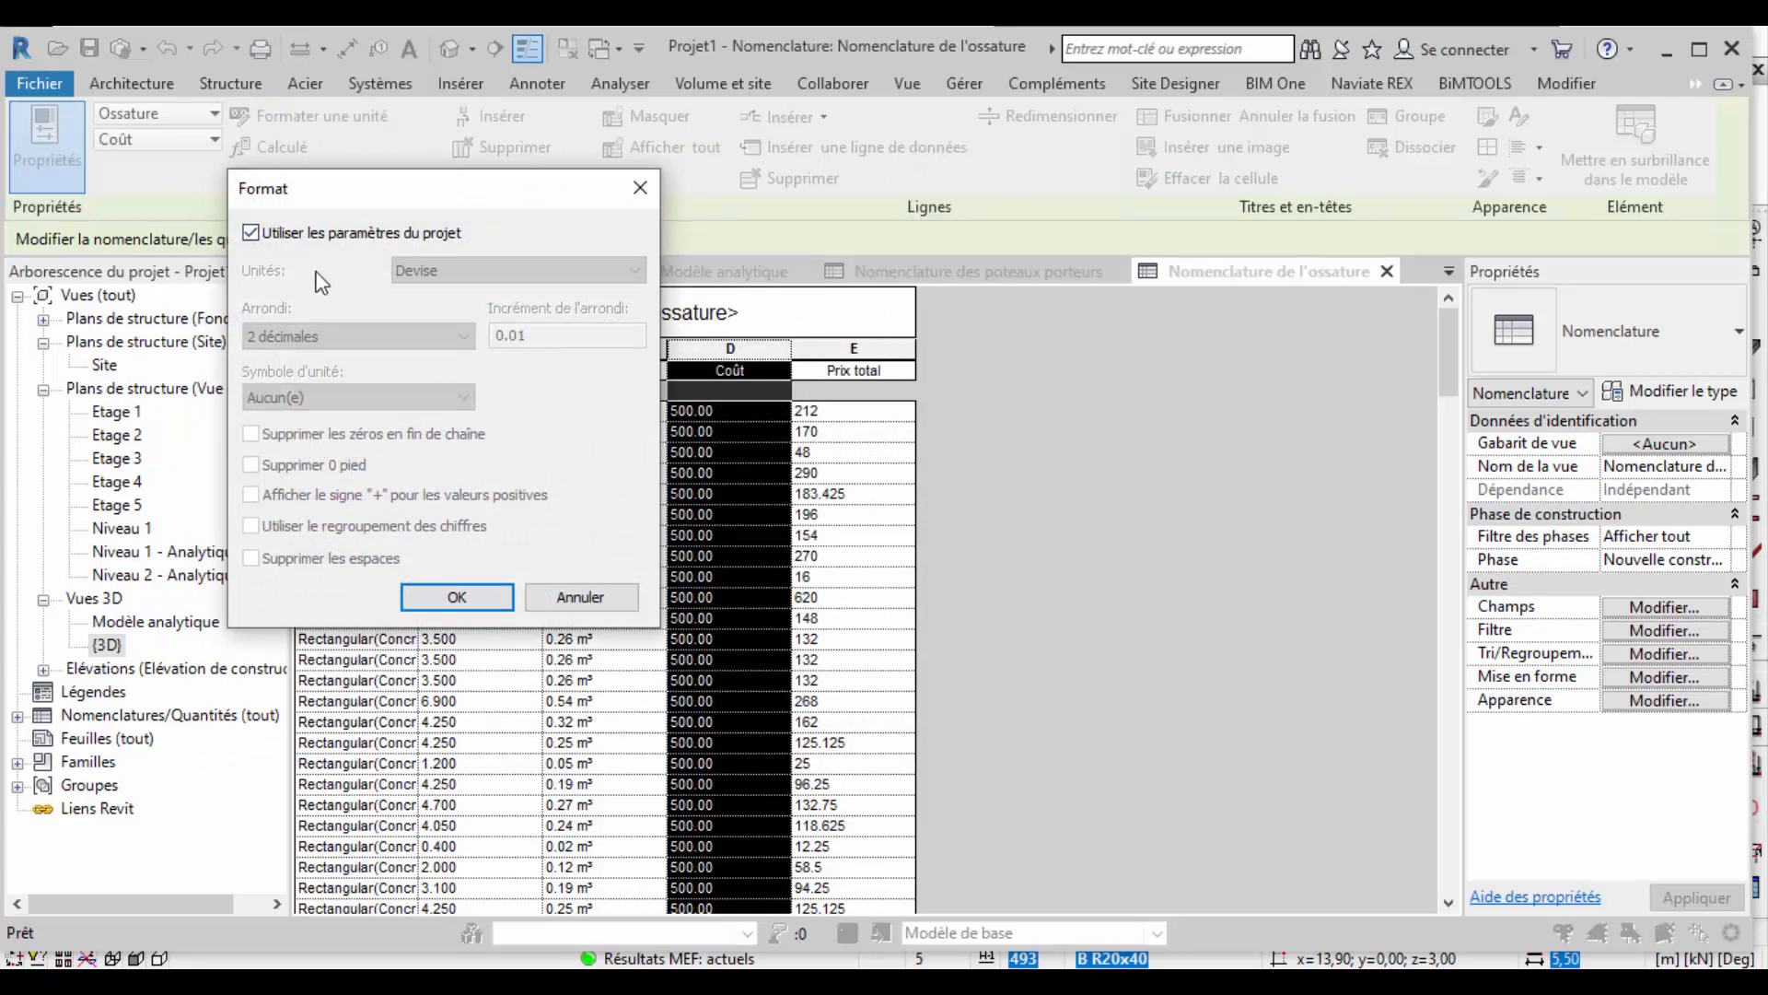
click(250, 233)
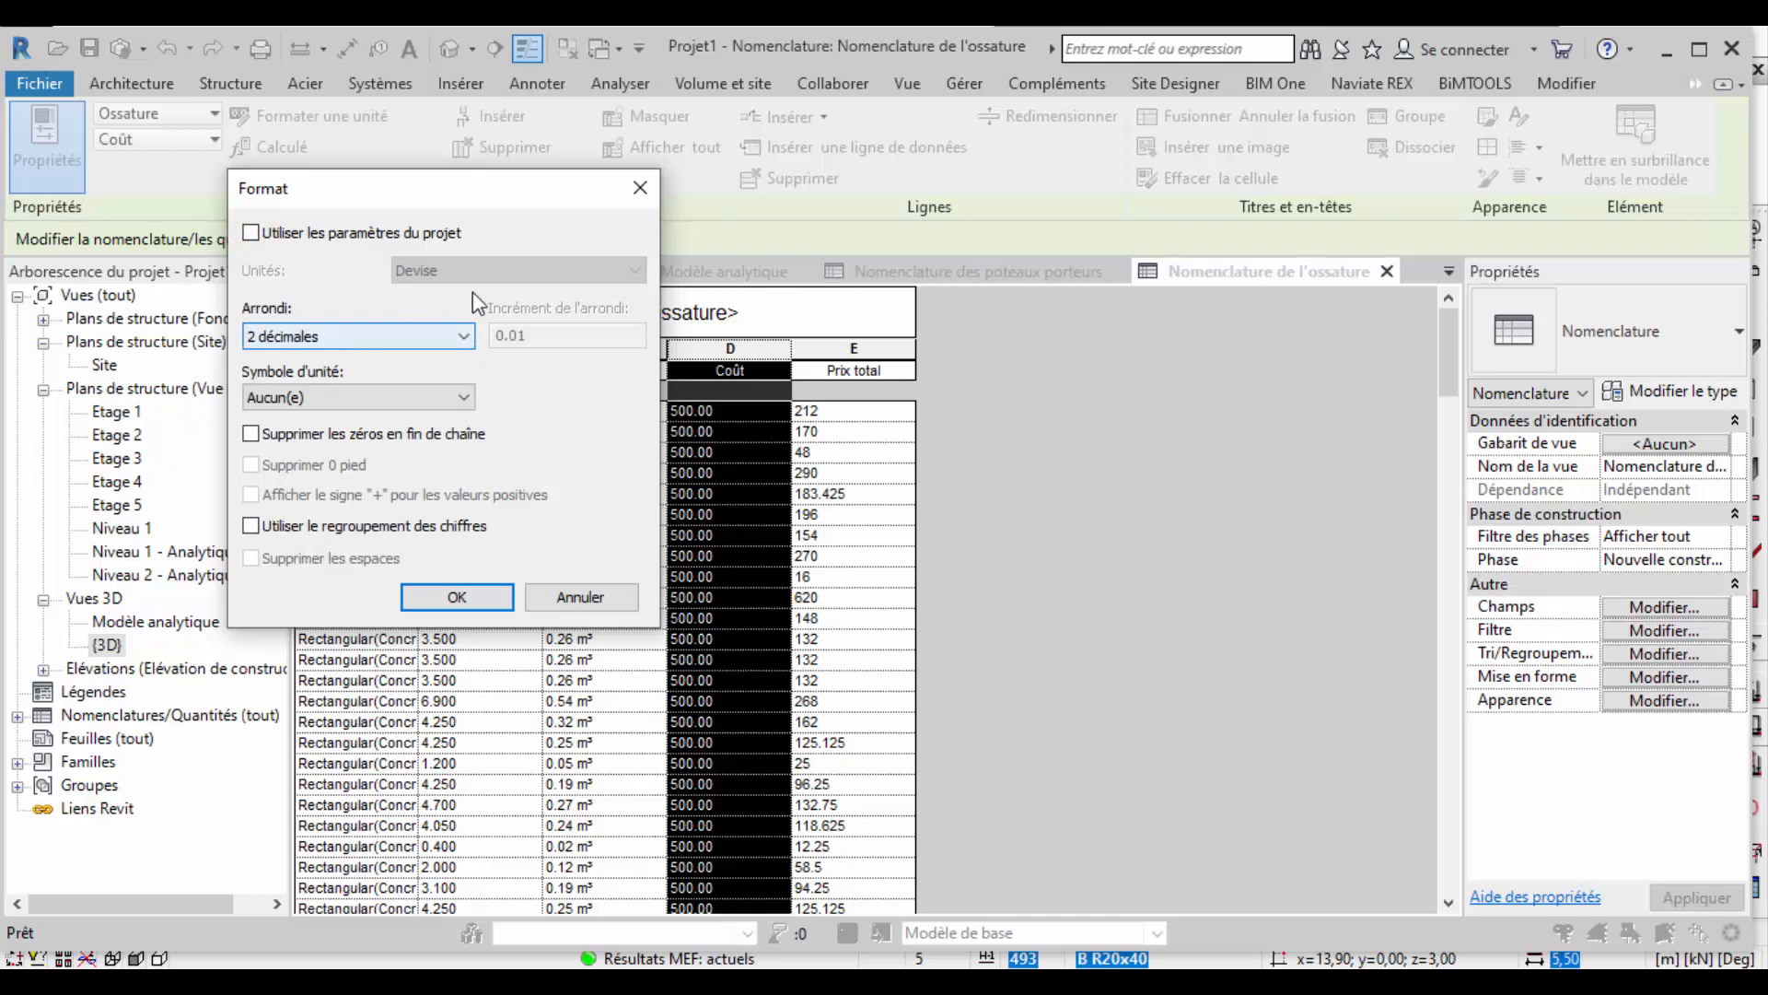
click(422, 339)
click(416, 339)
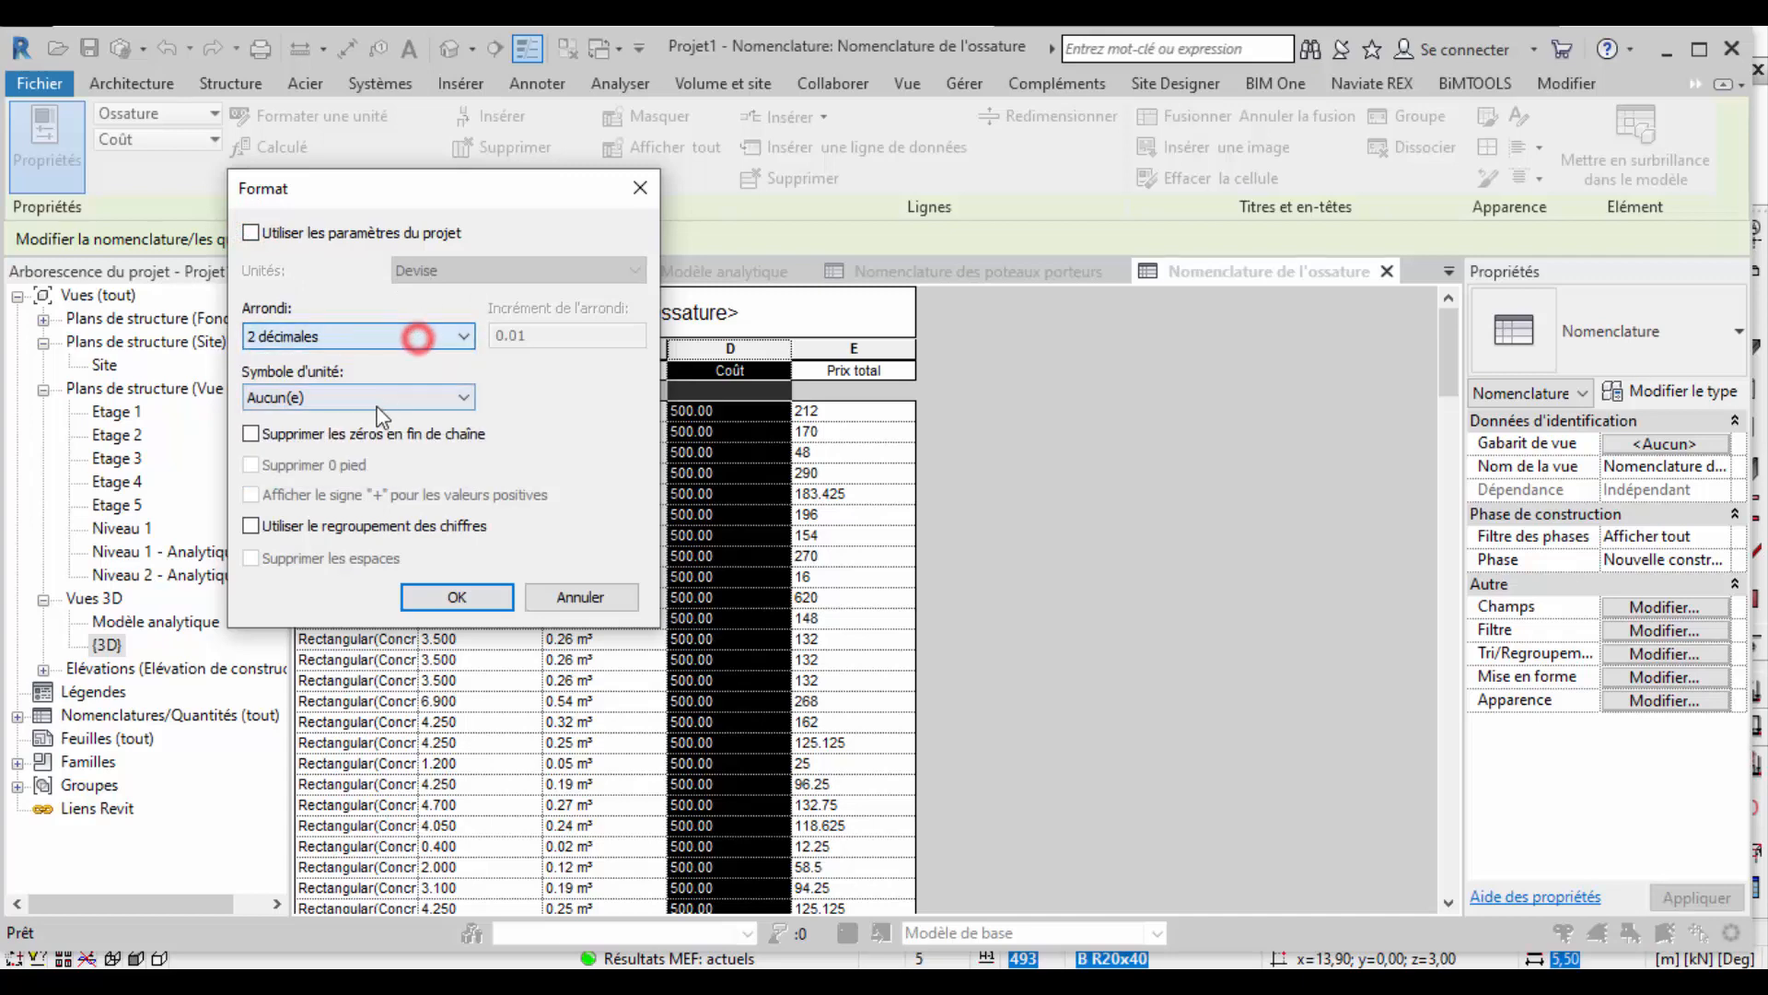
click(388, 339)
click(365, 429)
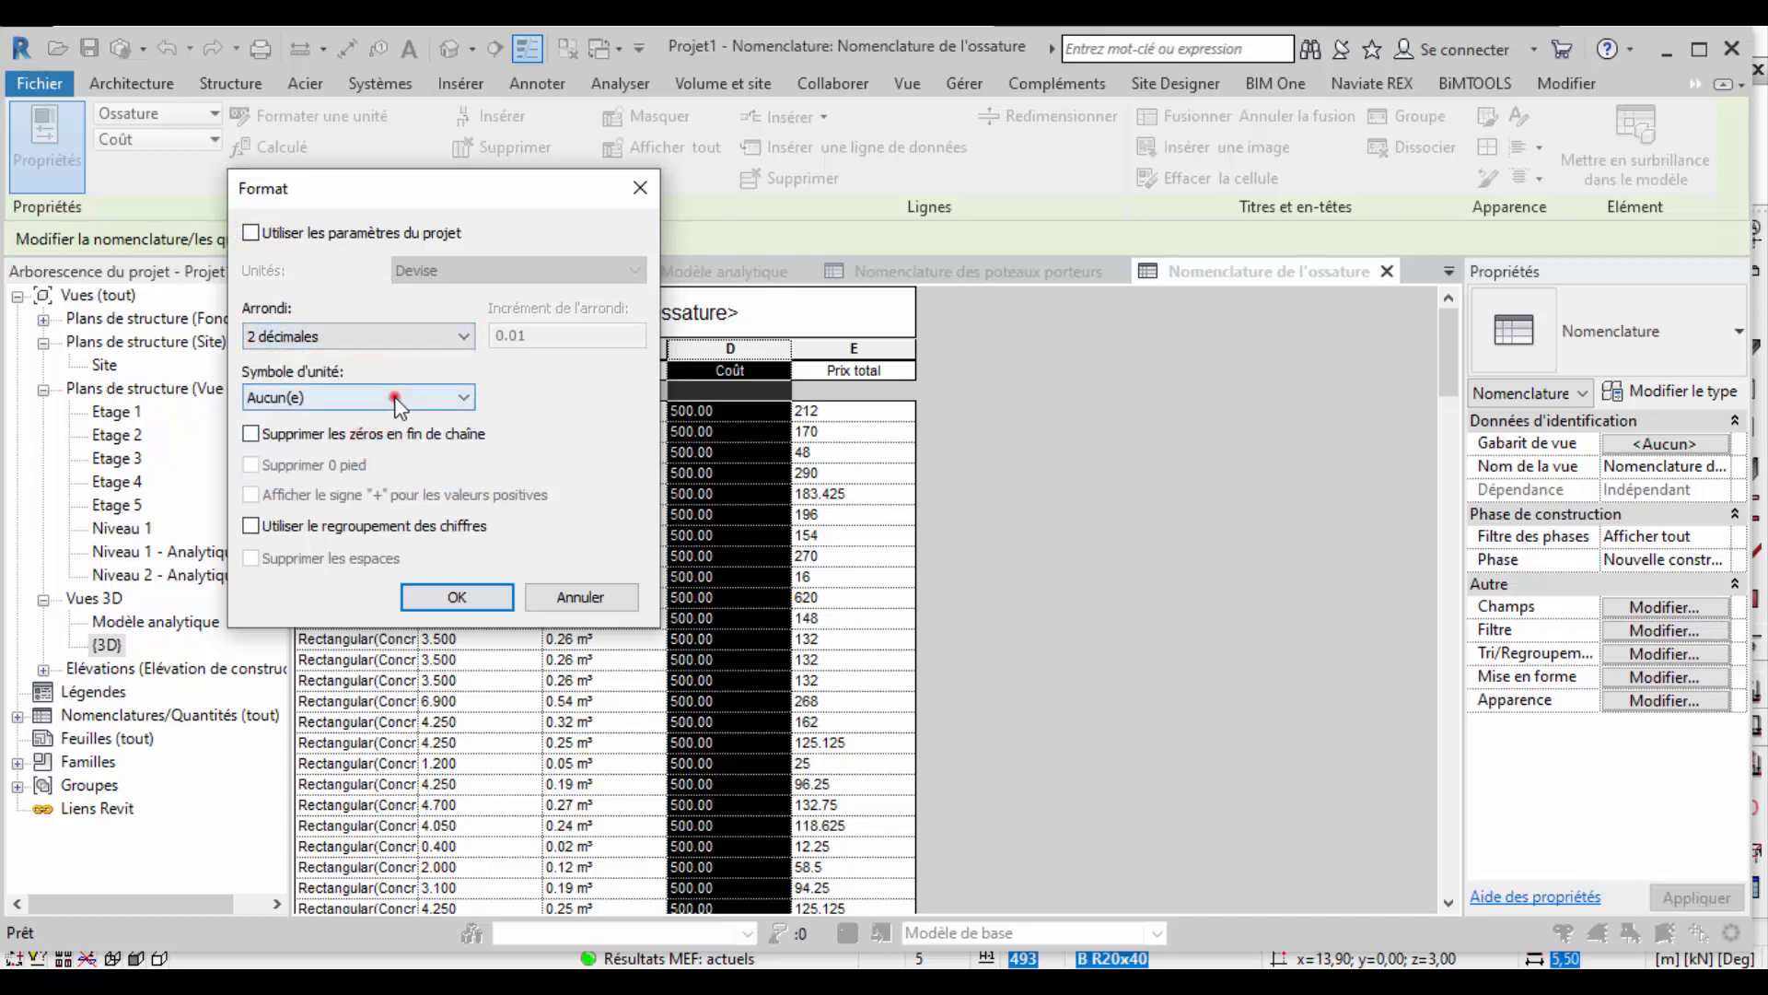
click(394, 397)
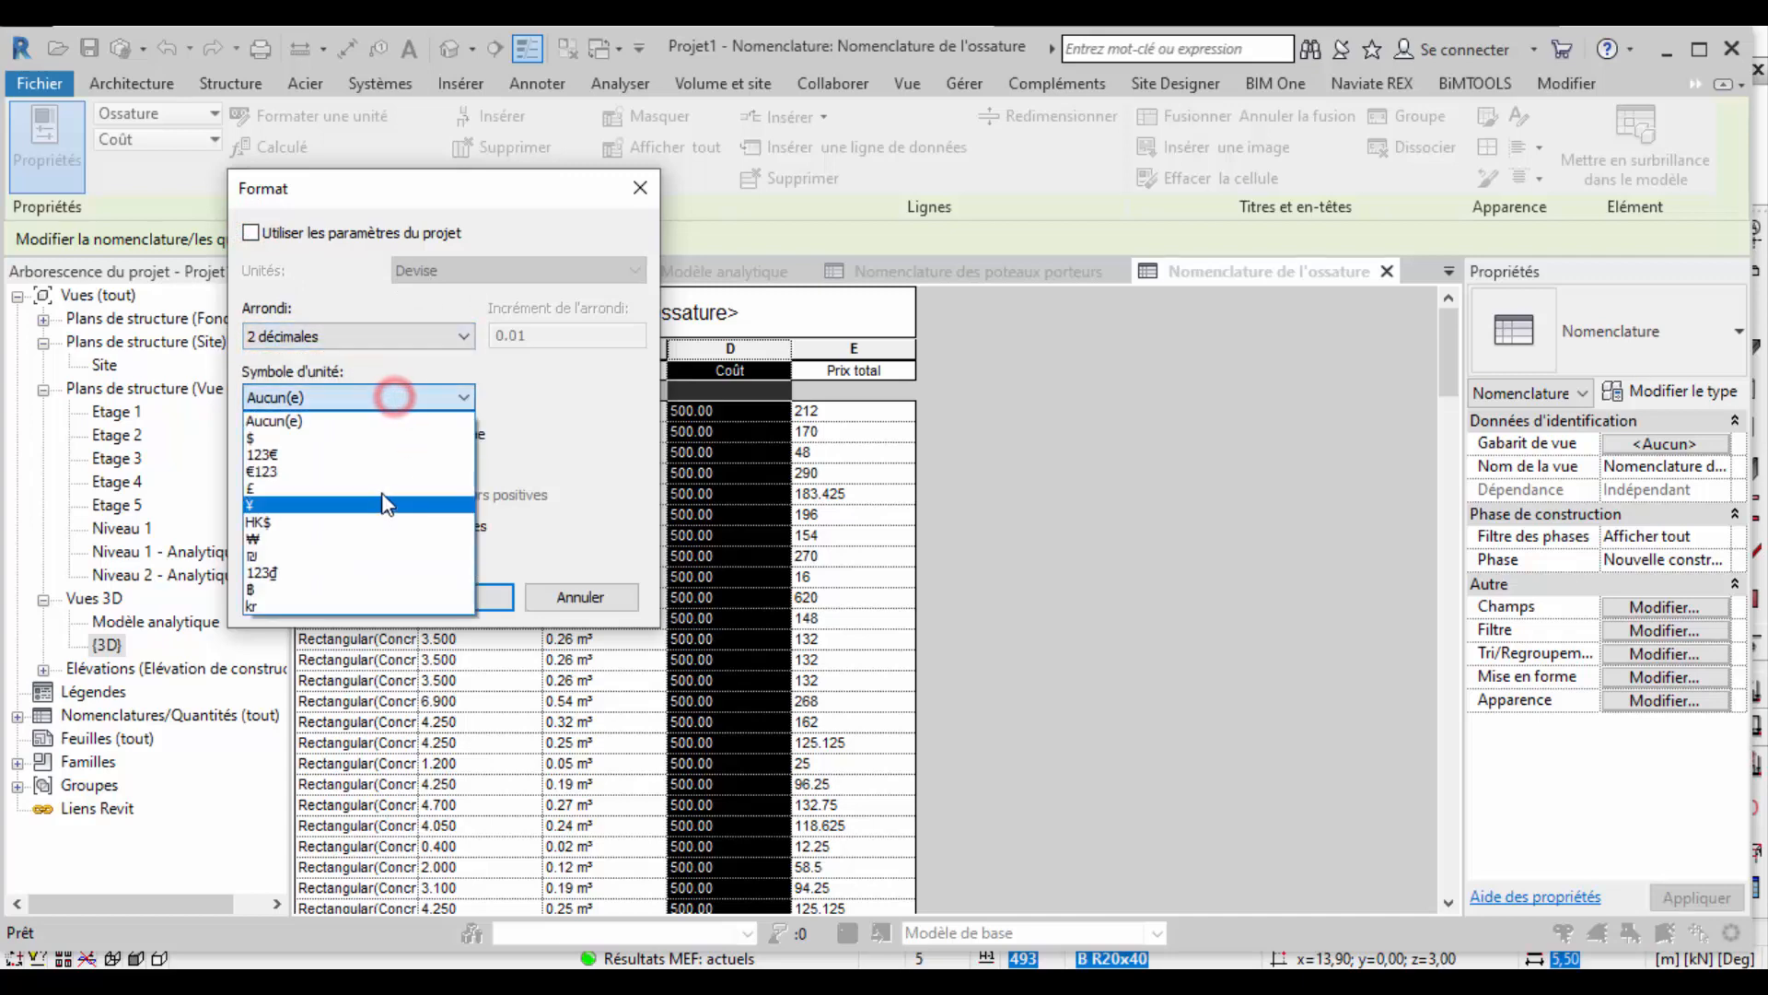
click(392, 439)
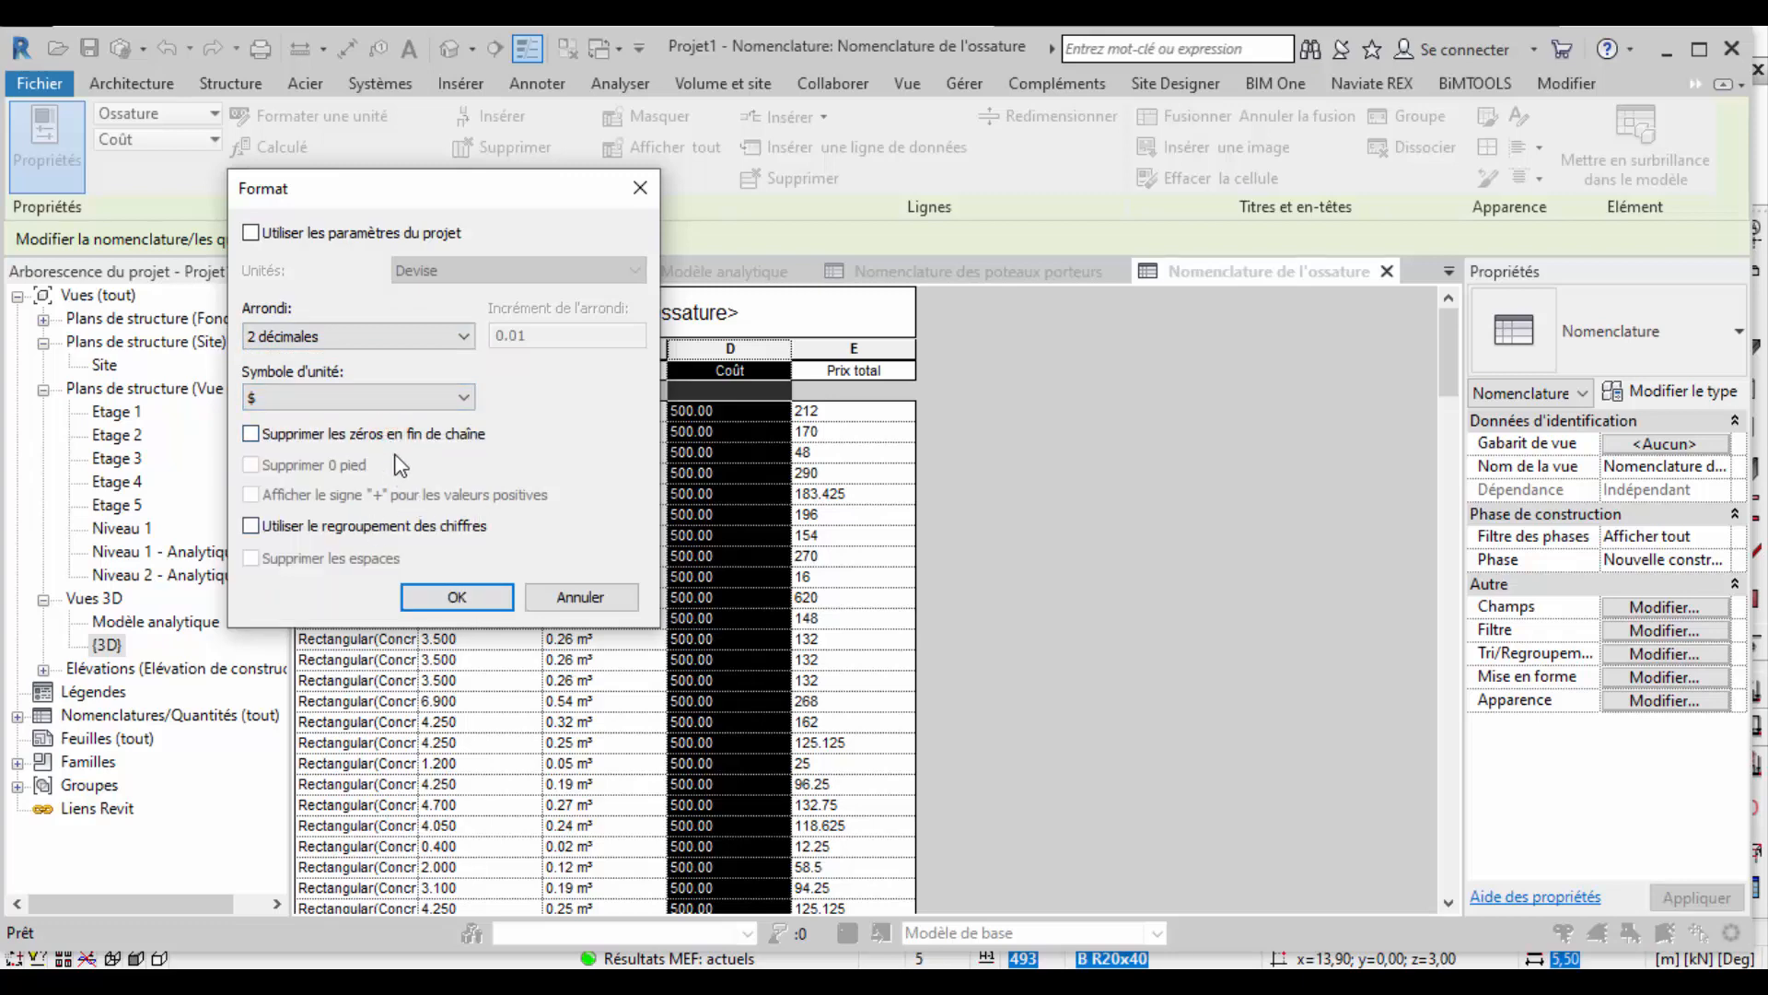
click(468, 603)
click(1070, 472)
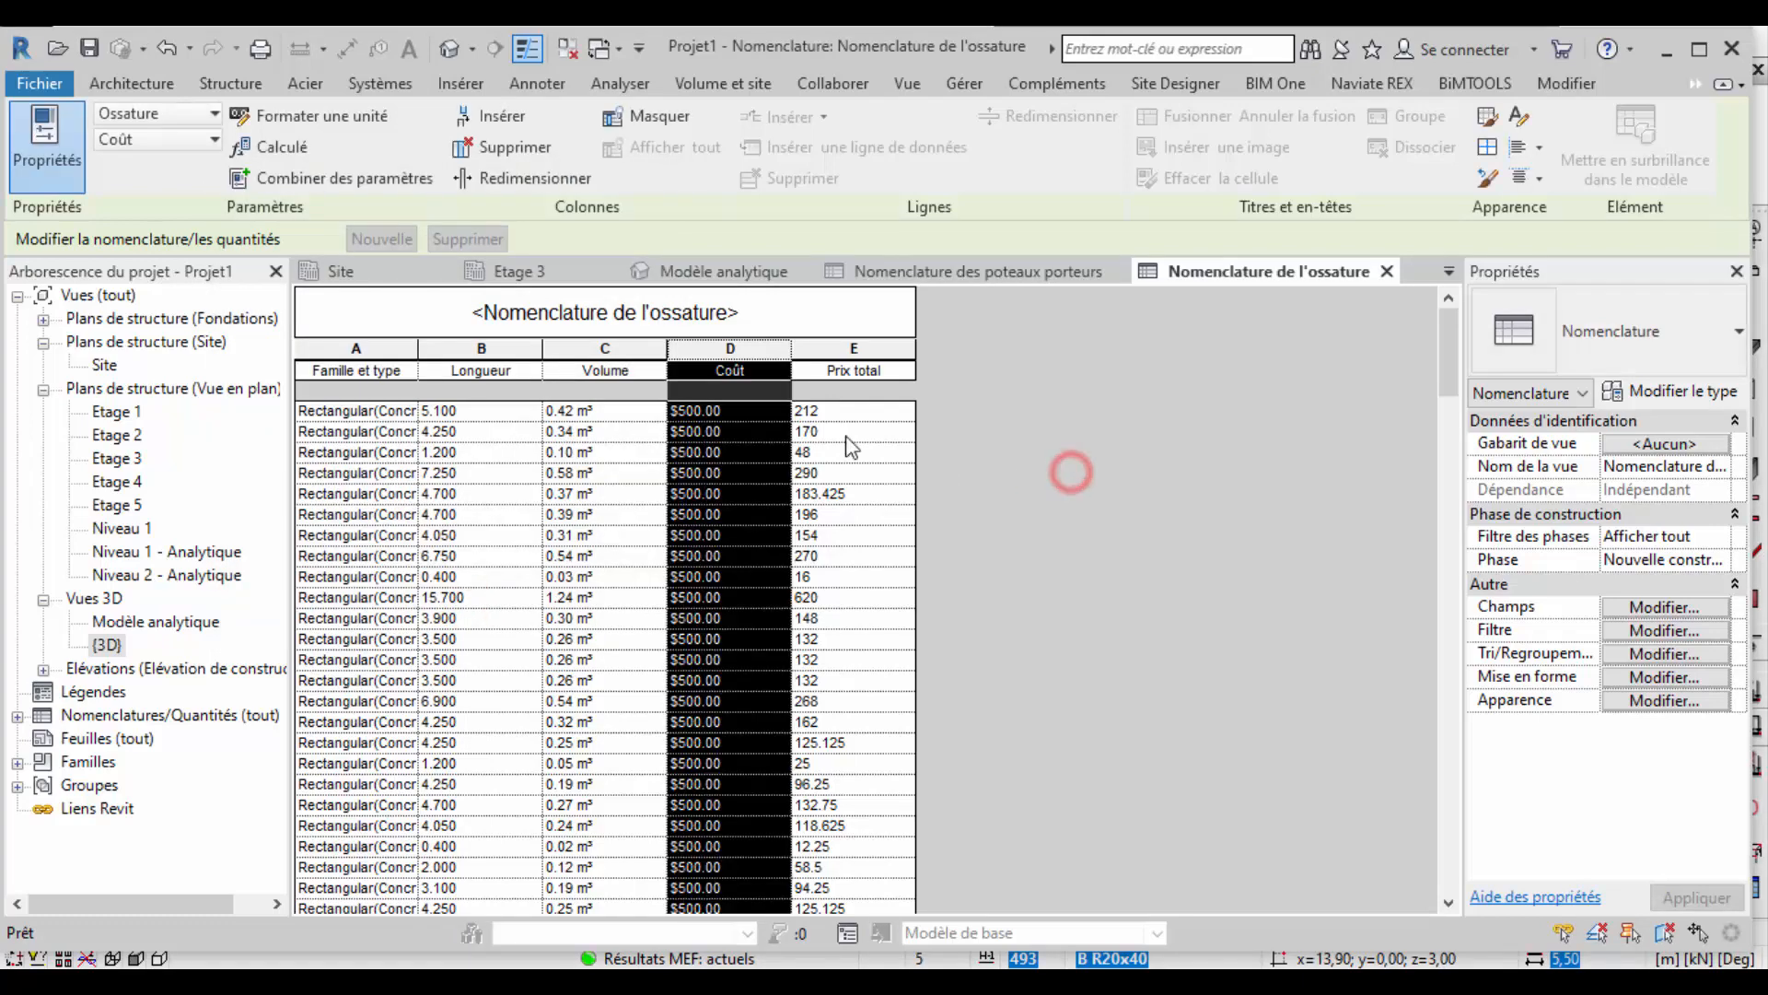
Format the Prix total column as Devise with 2 décimales and the $ unit symbol instead of the default settings.
click(834, 350)
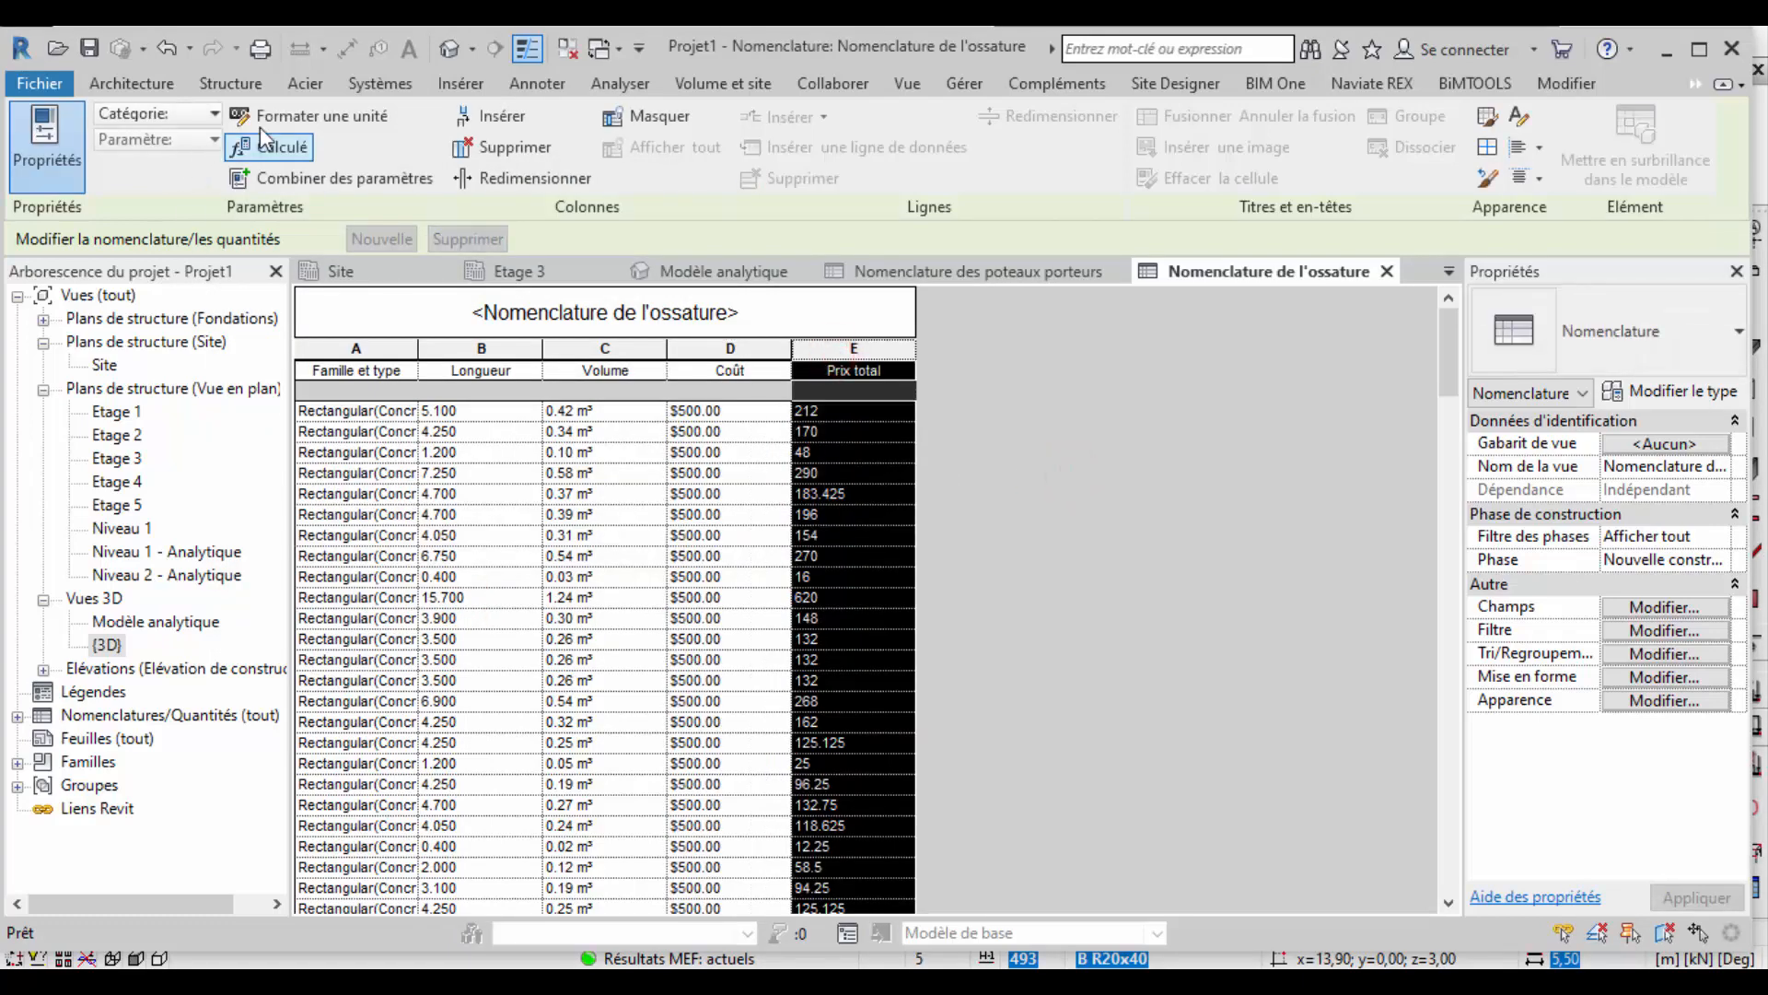
click(295, 103)
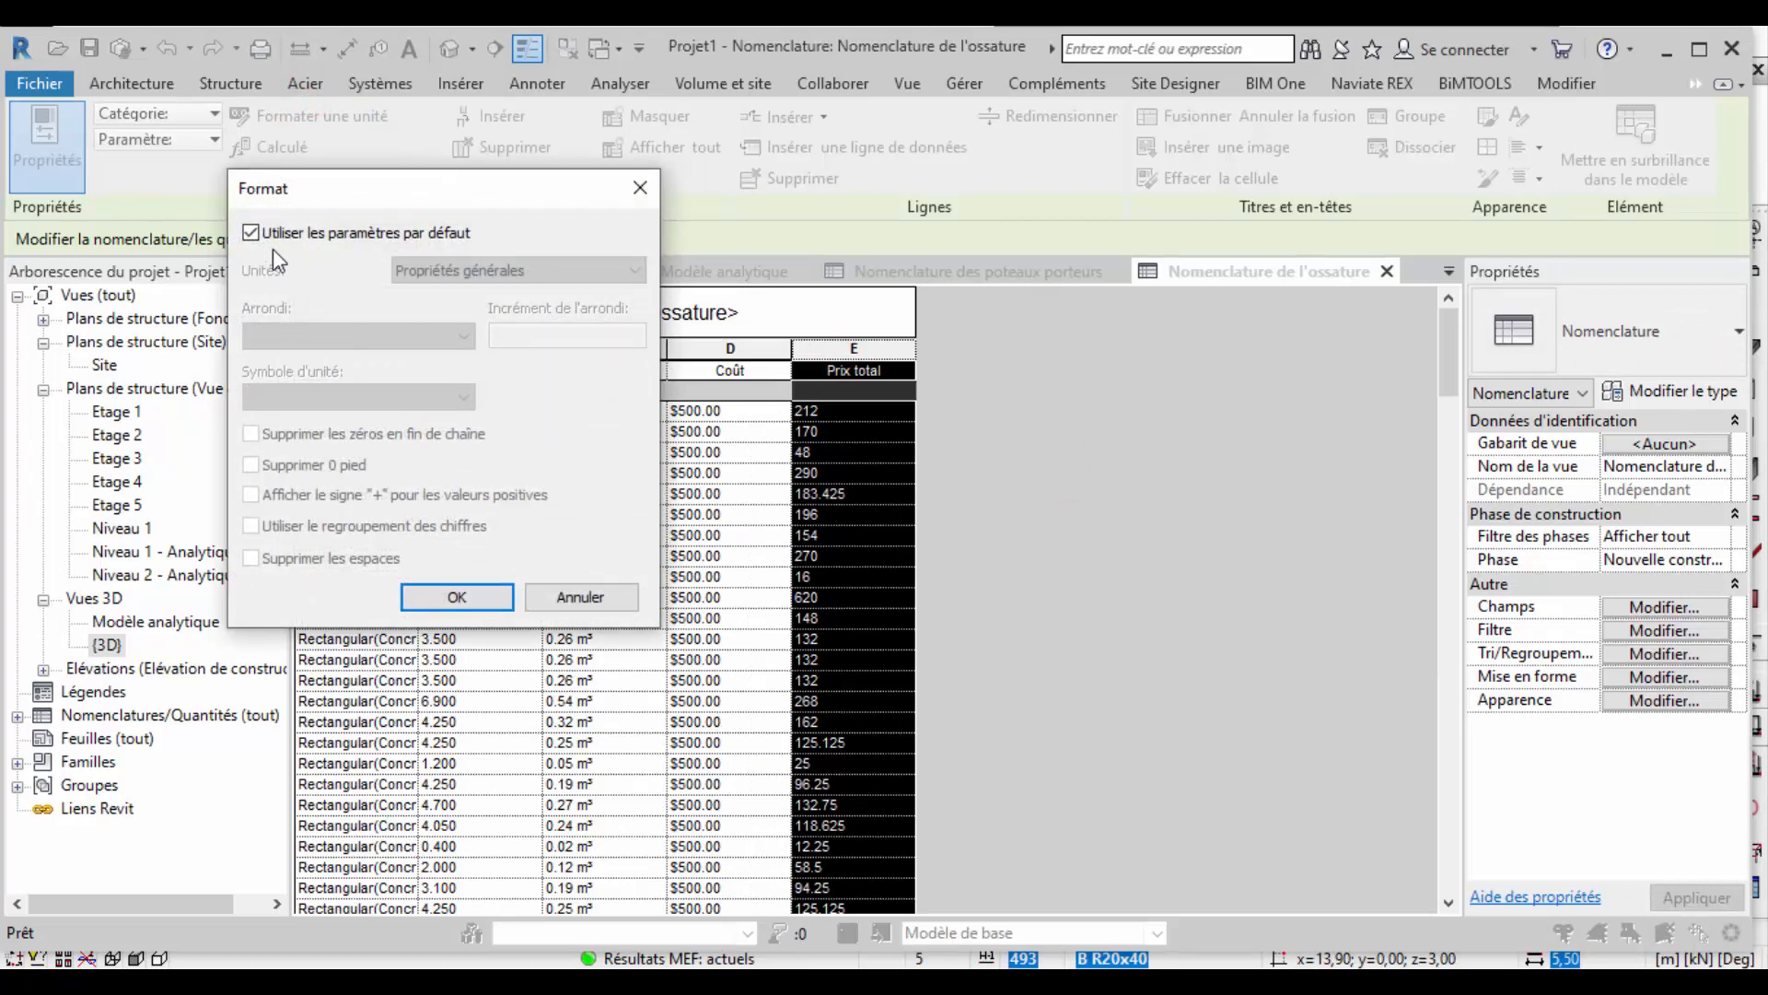
click(257, 235)
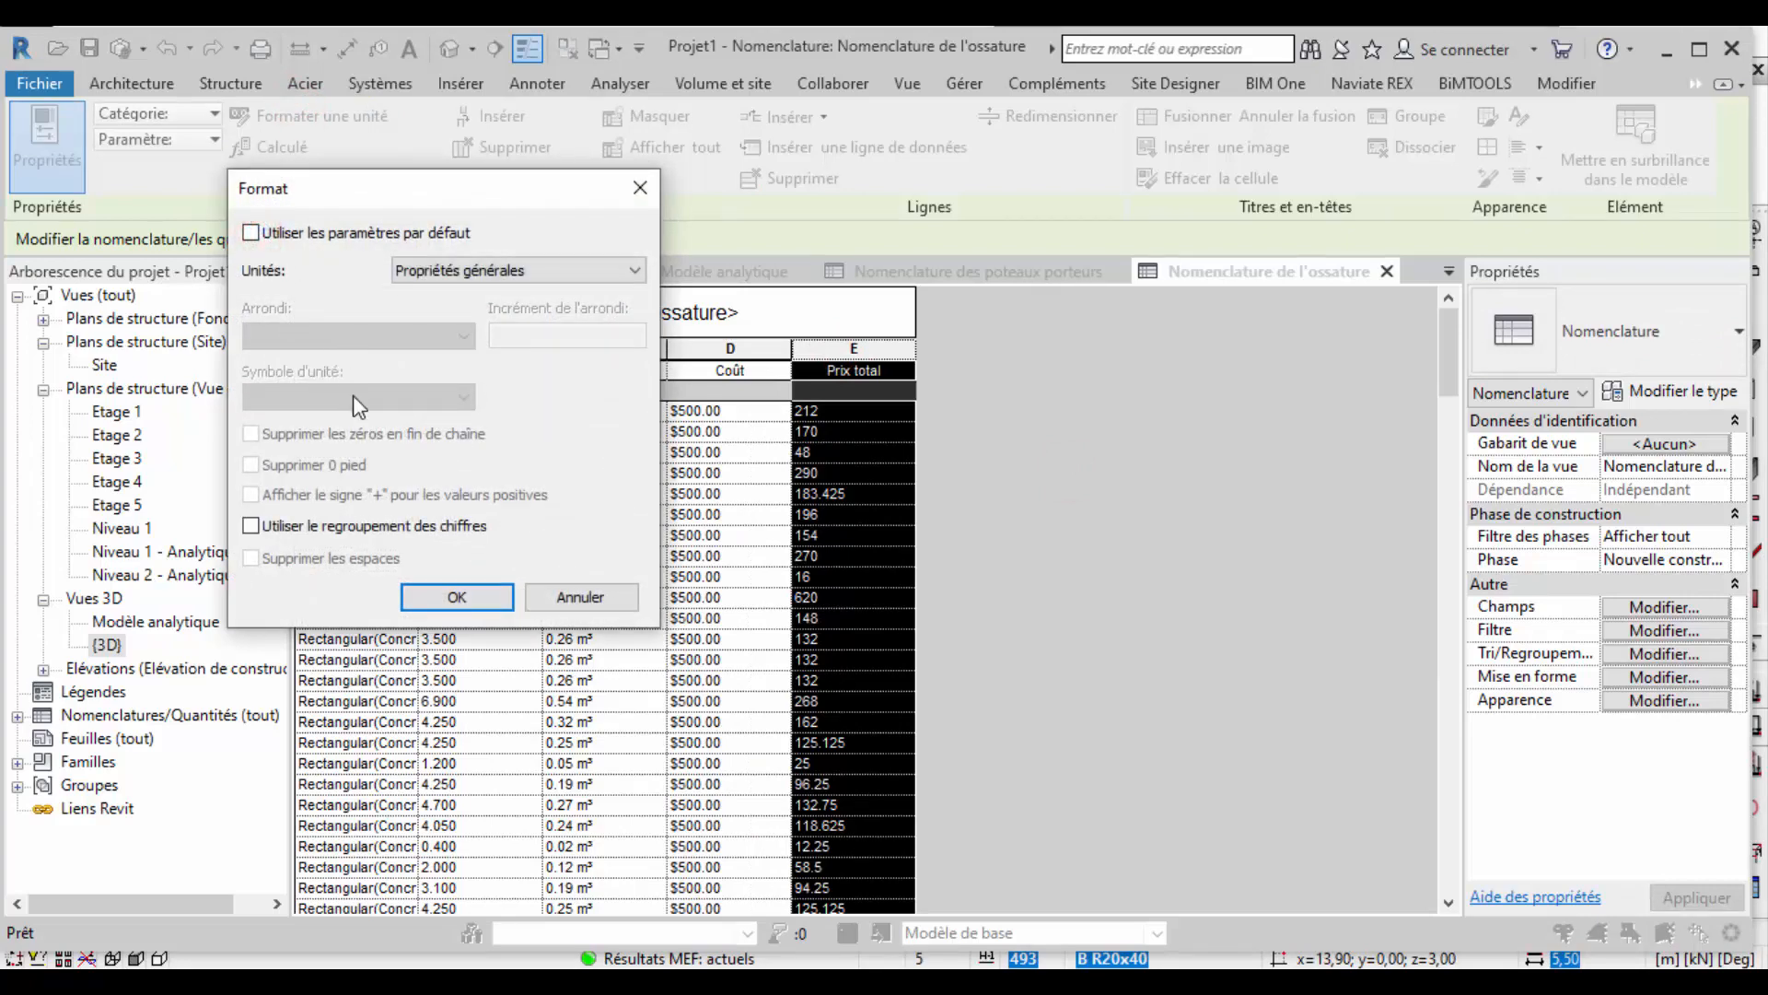
click(502, 272)
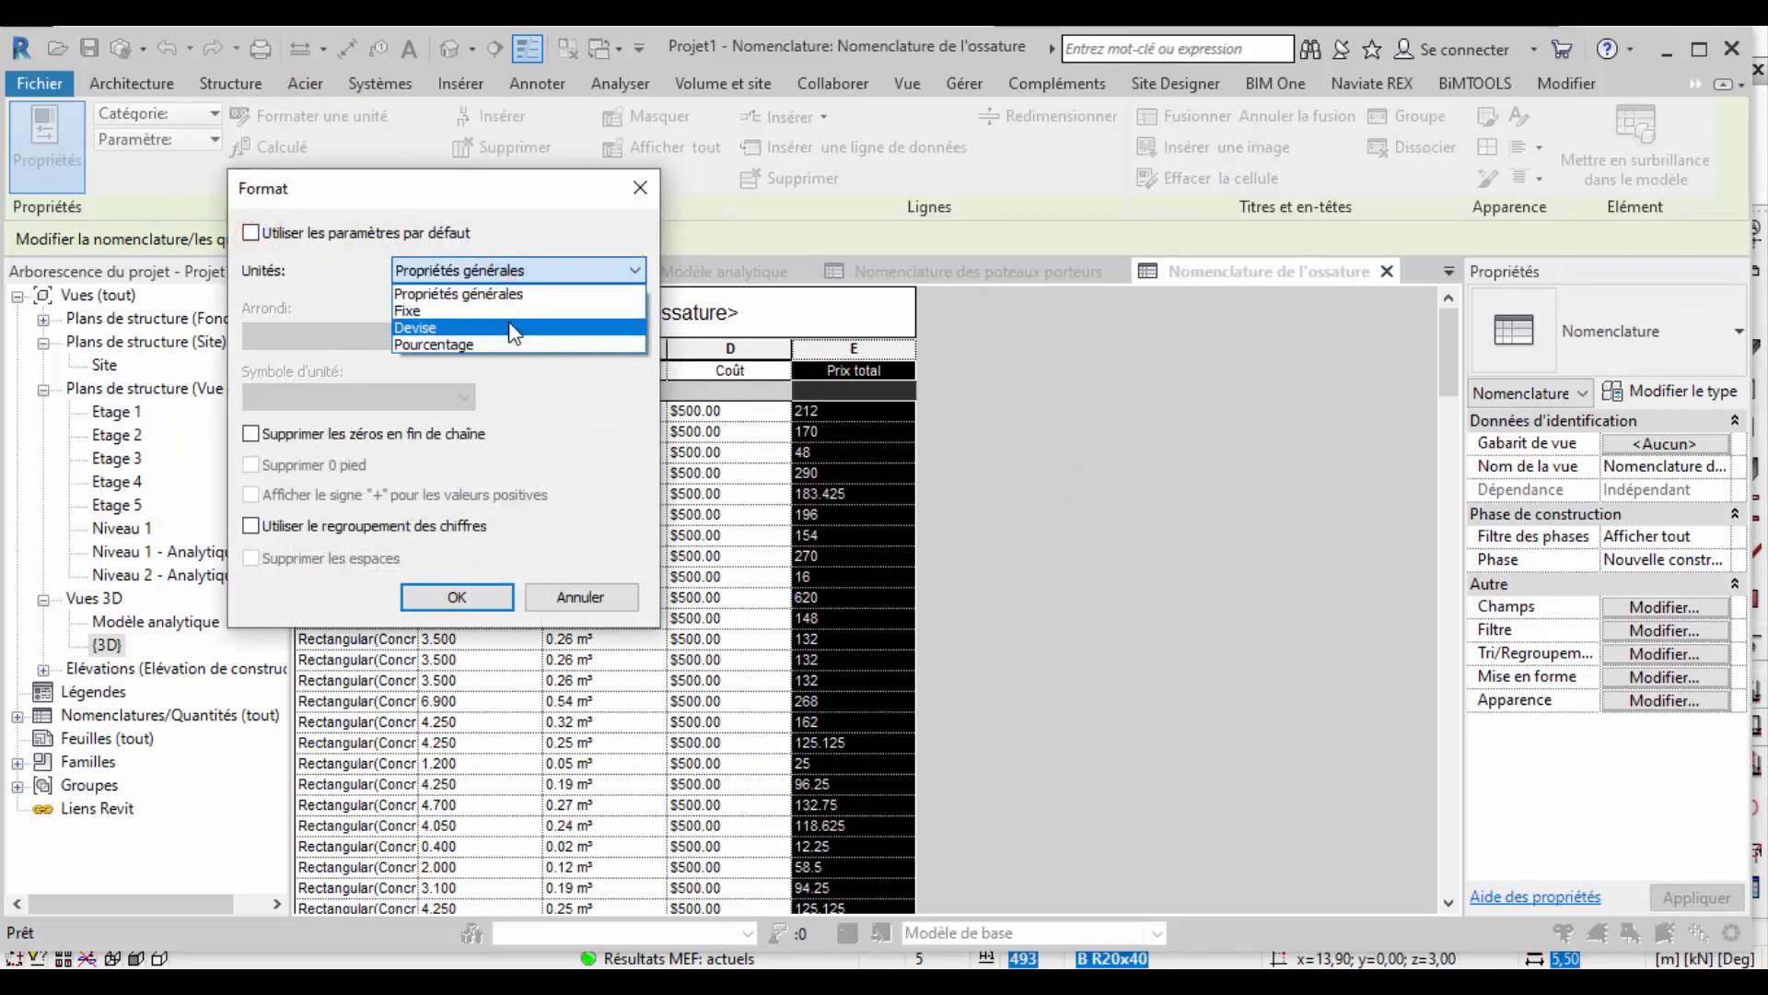
click(506, 313)
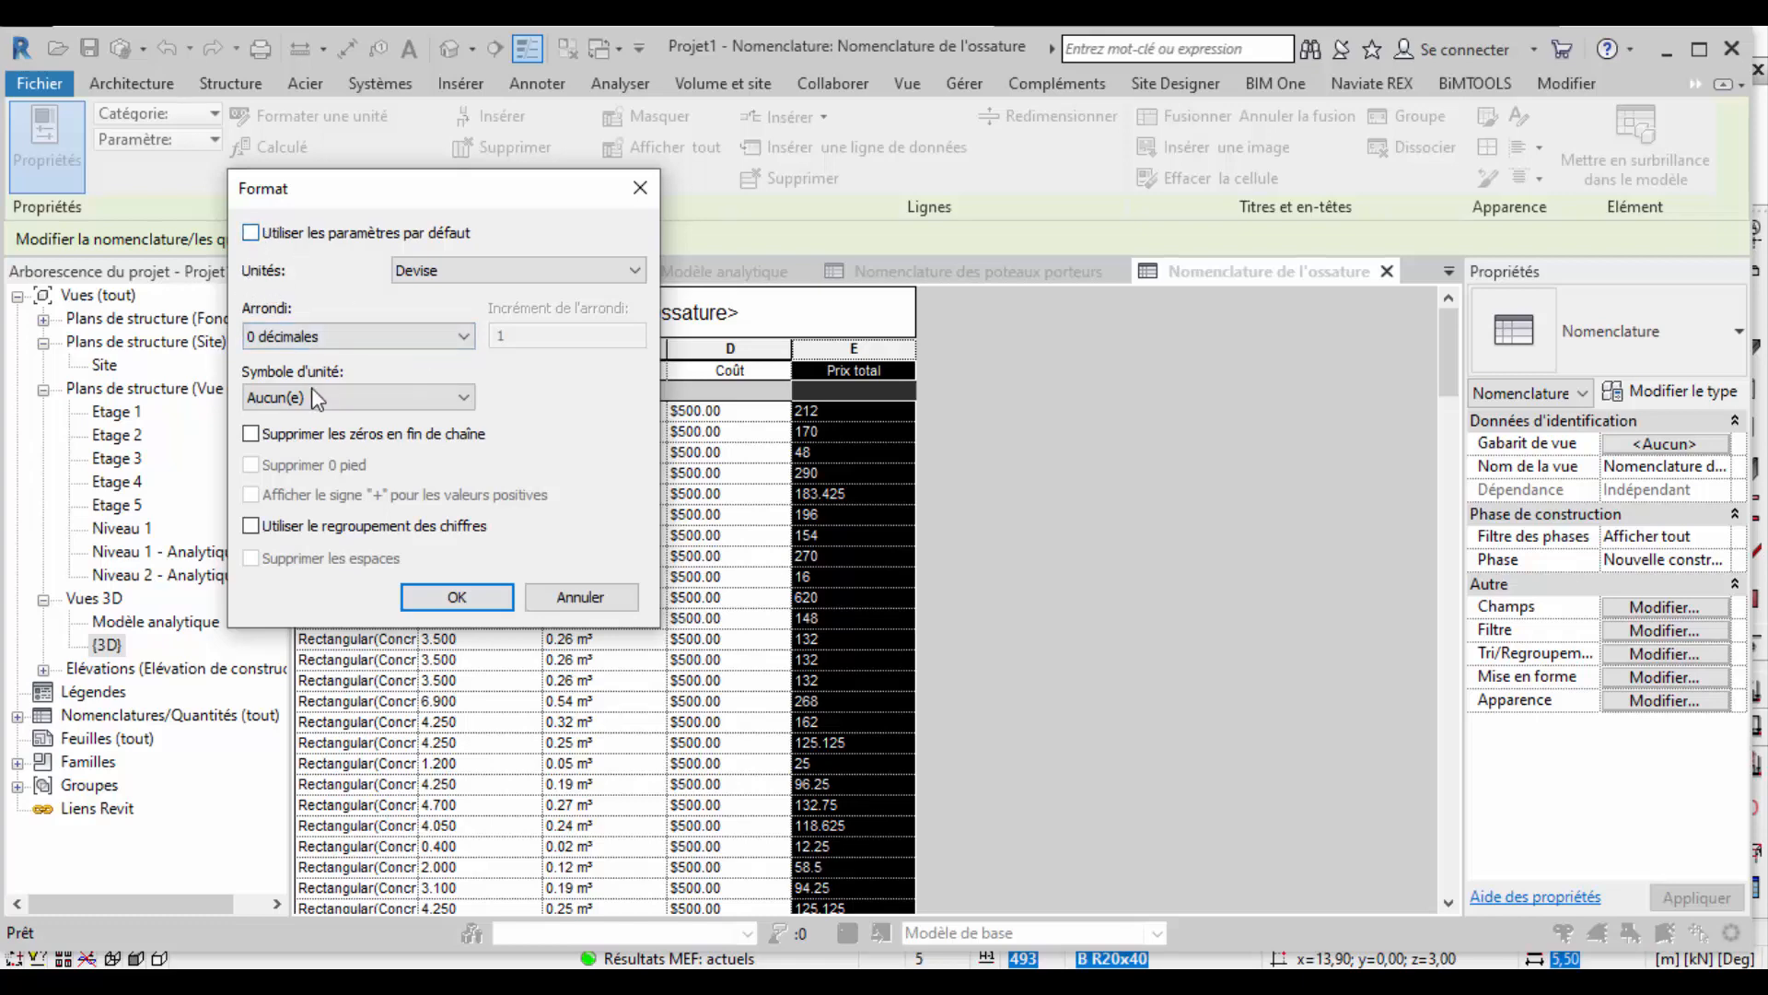
click(309, 337)
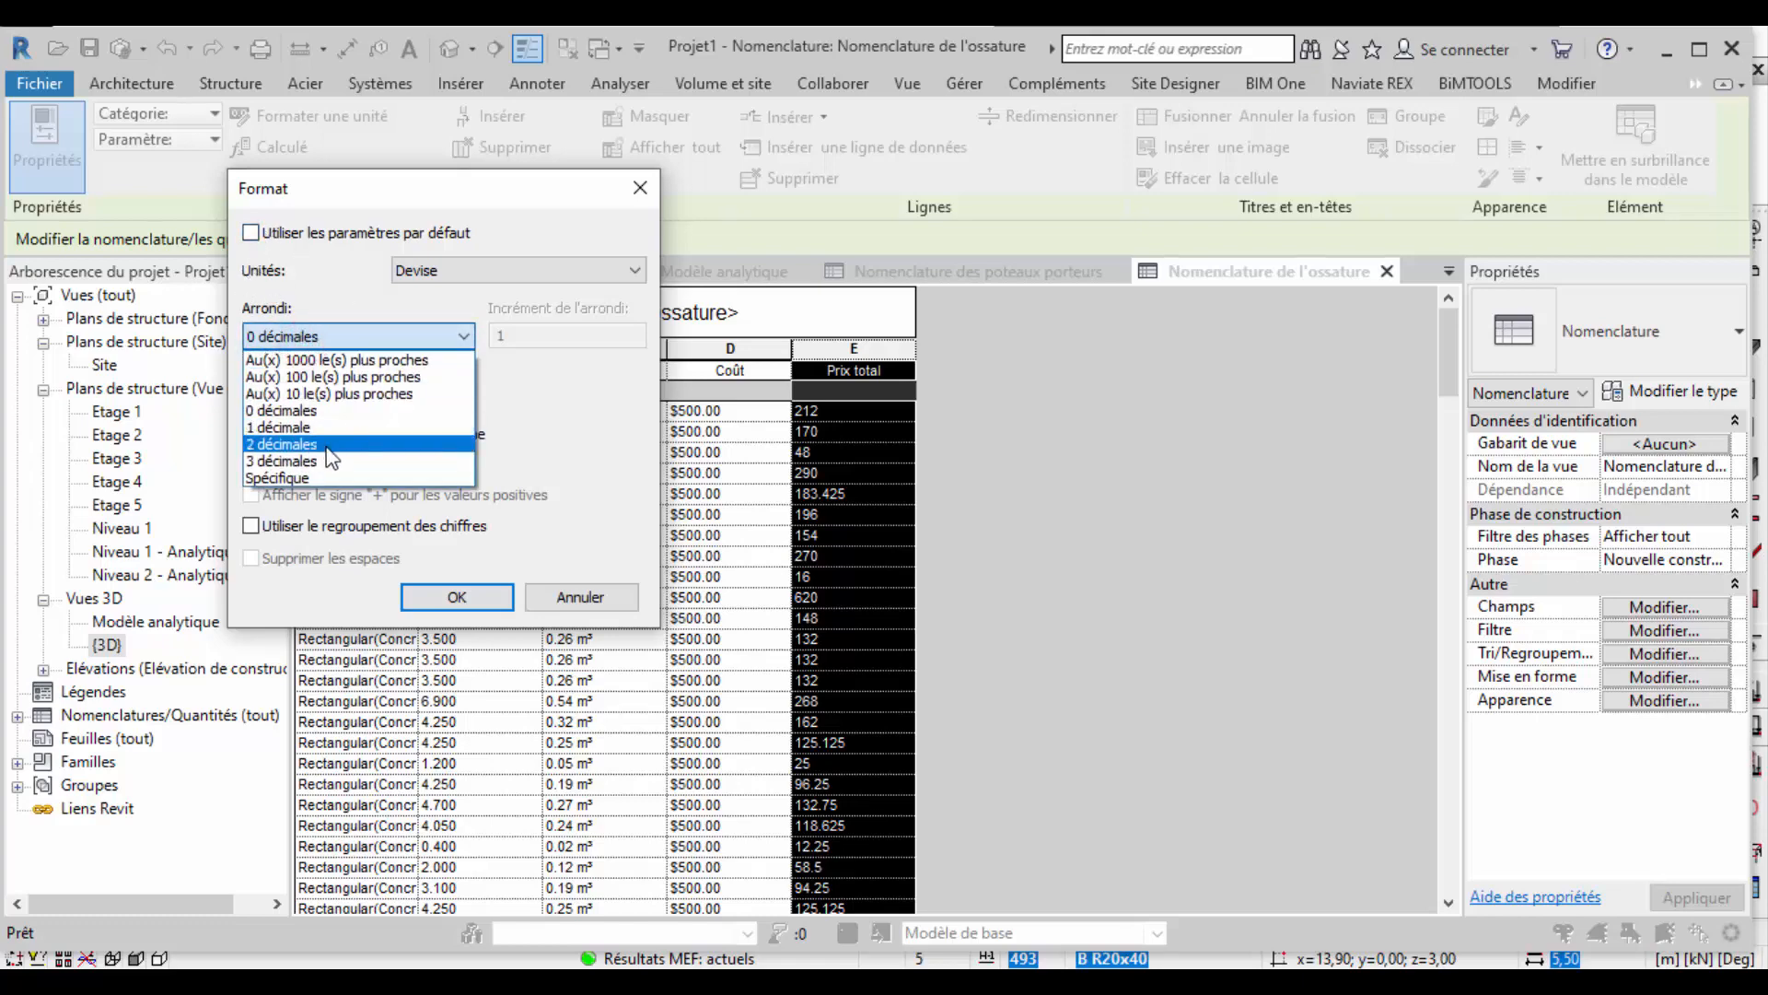
click(325, 446)
click(335, 397)
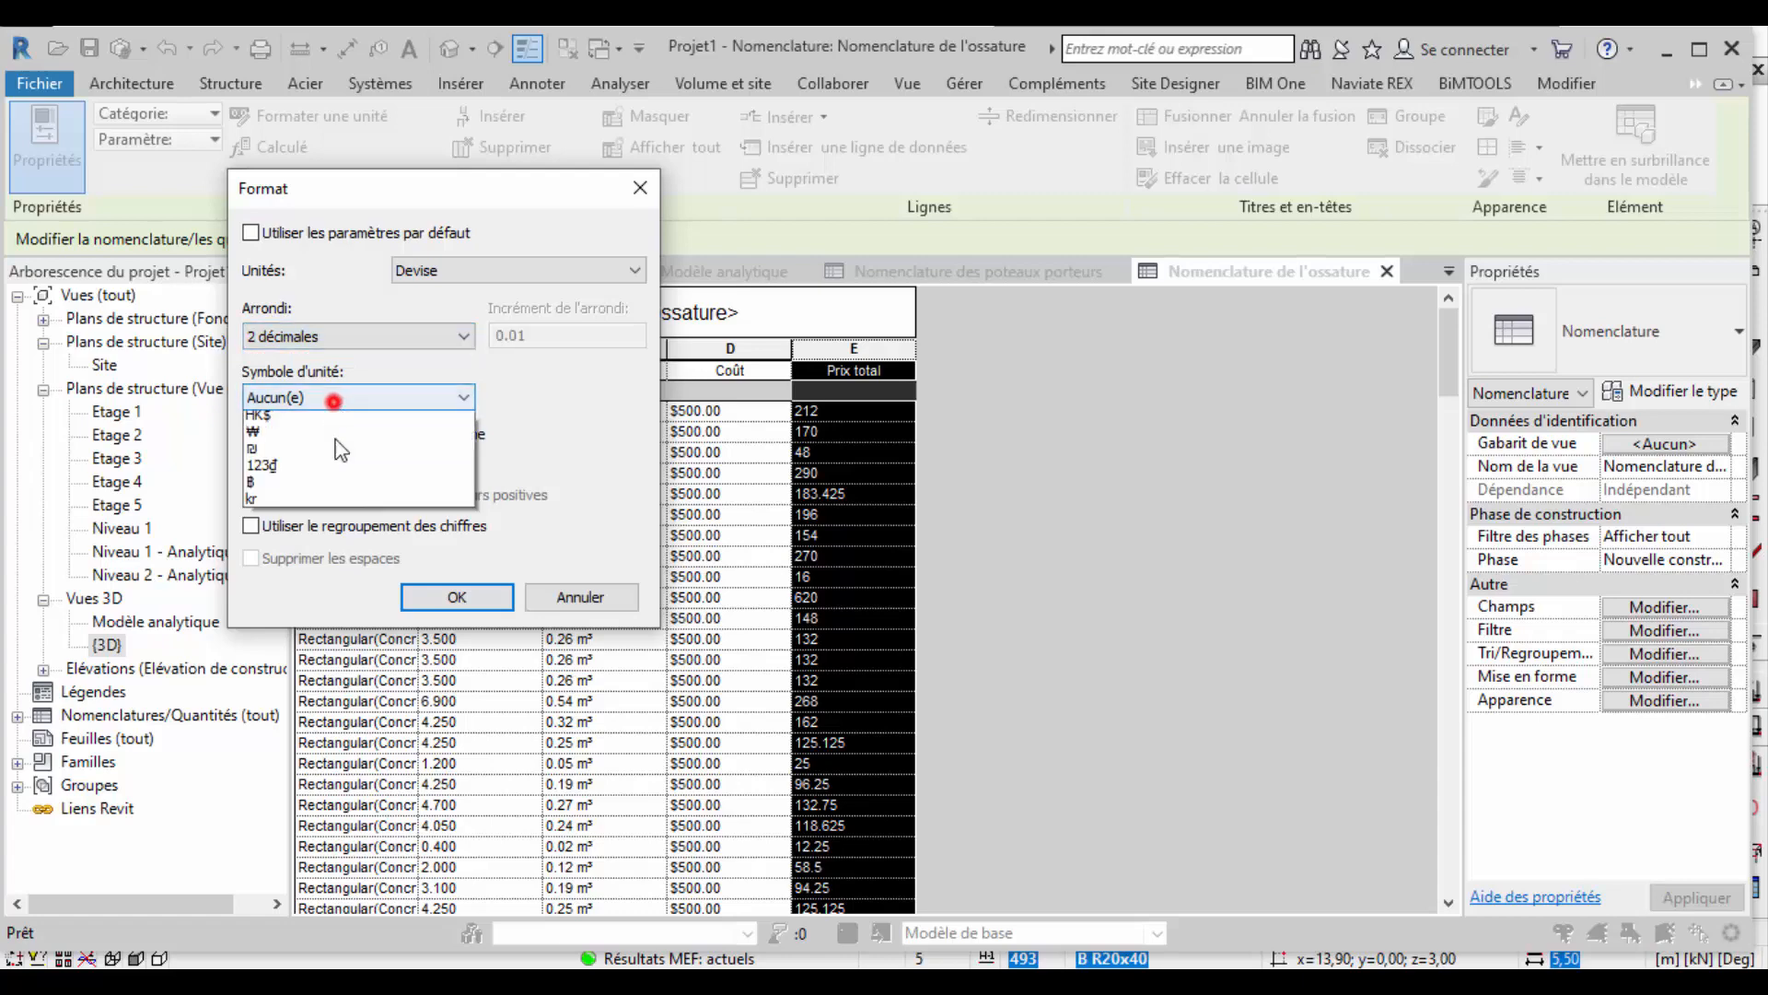
click(324, 433)
click(426, 594)
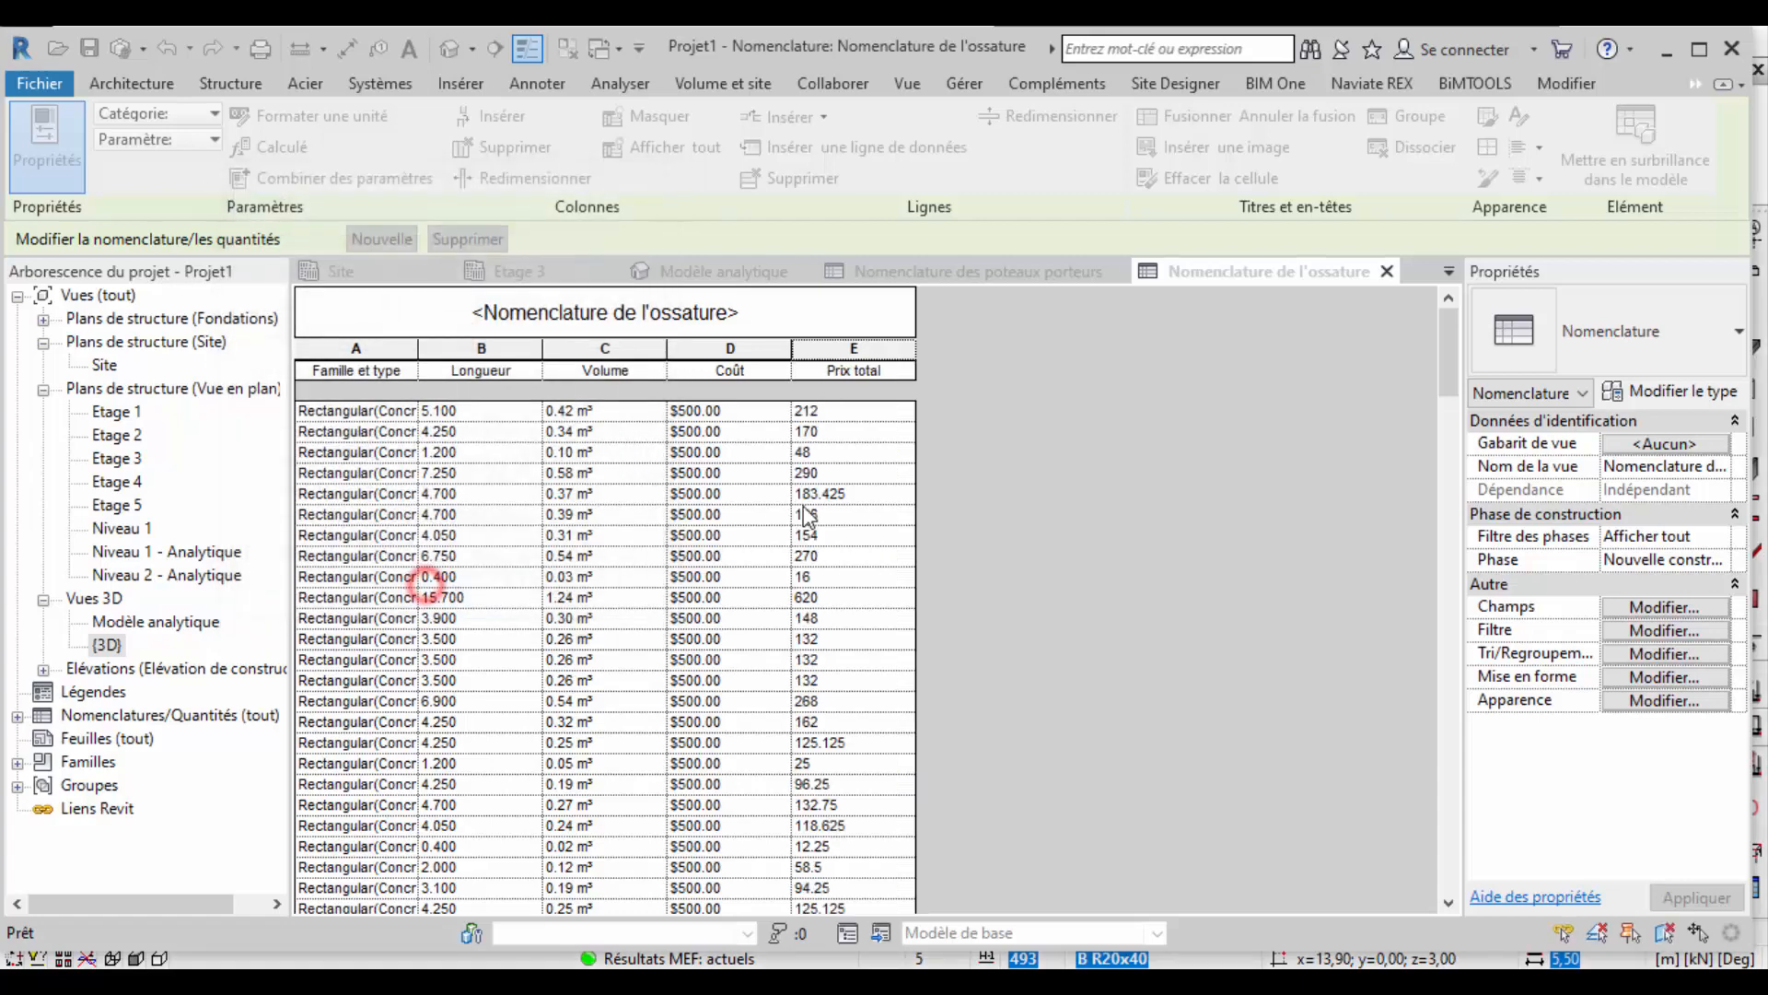
click(1021, 463)
Set the Volume field's calculation to Calculer le minimum in the Ossature schedule's formatting properties.
scroll(1039, 501, down, 1)
scroll(1118, 661, down, 15)
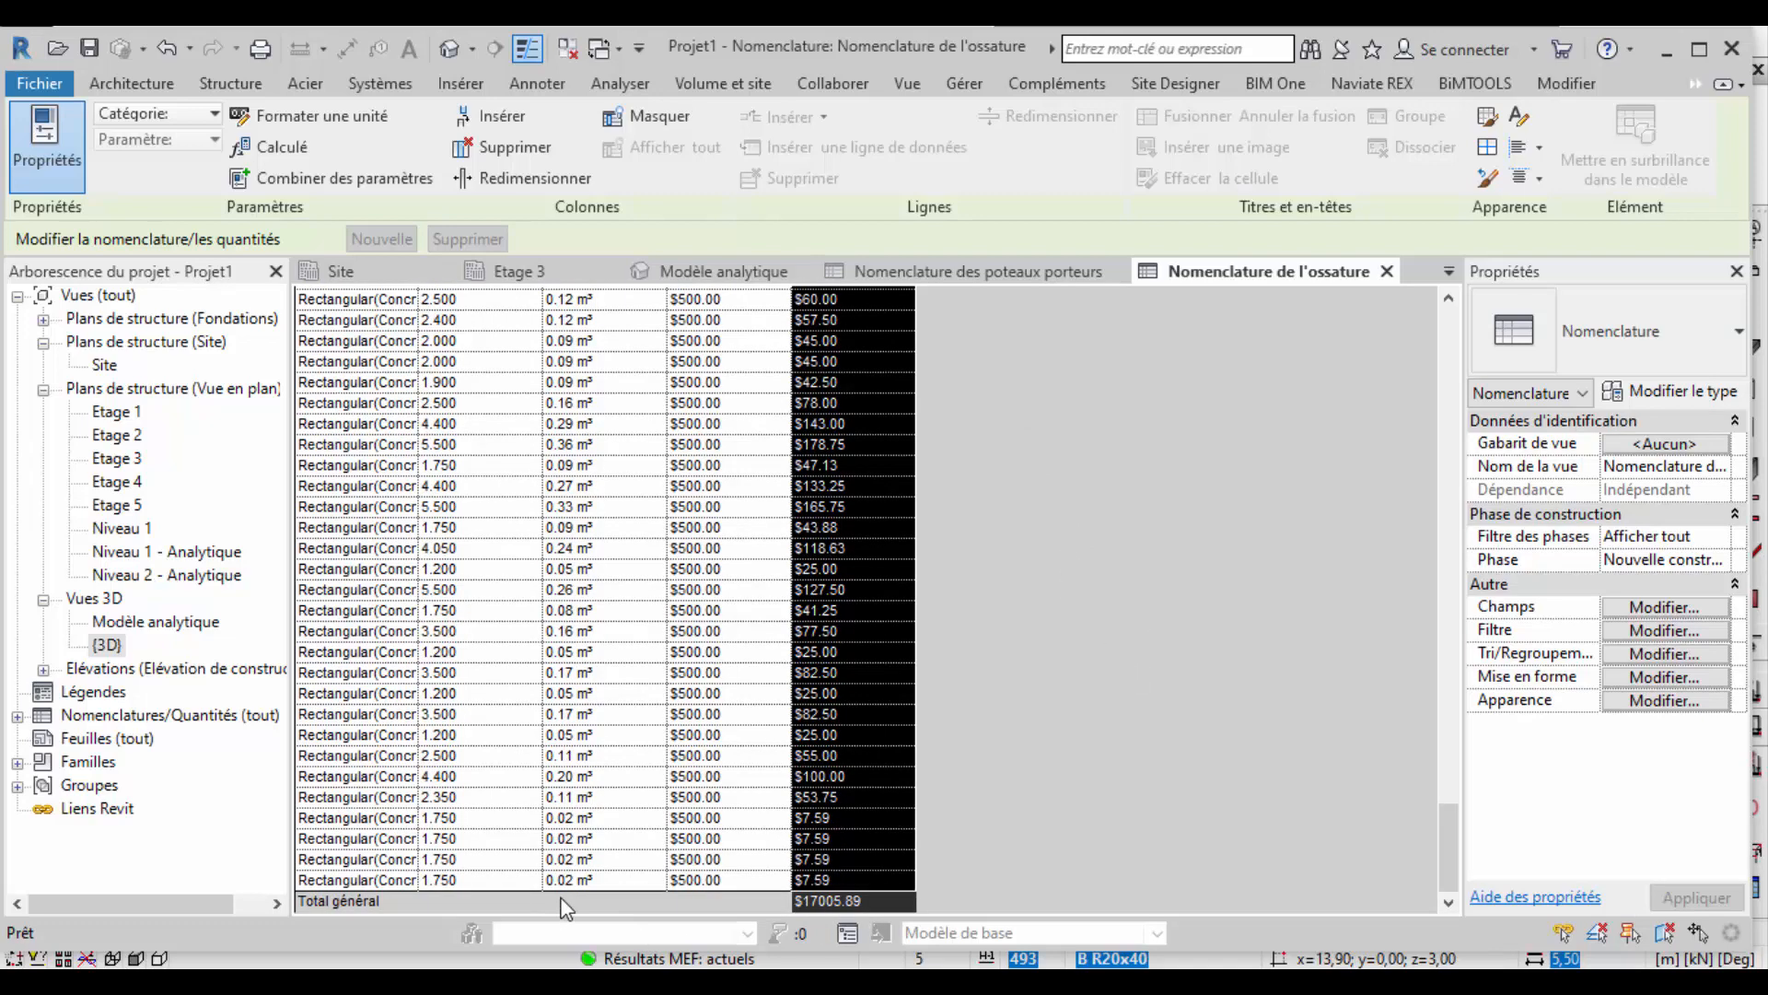
click(1645, 656)
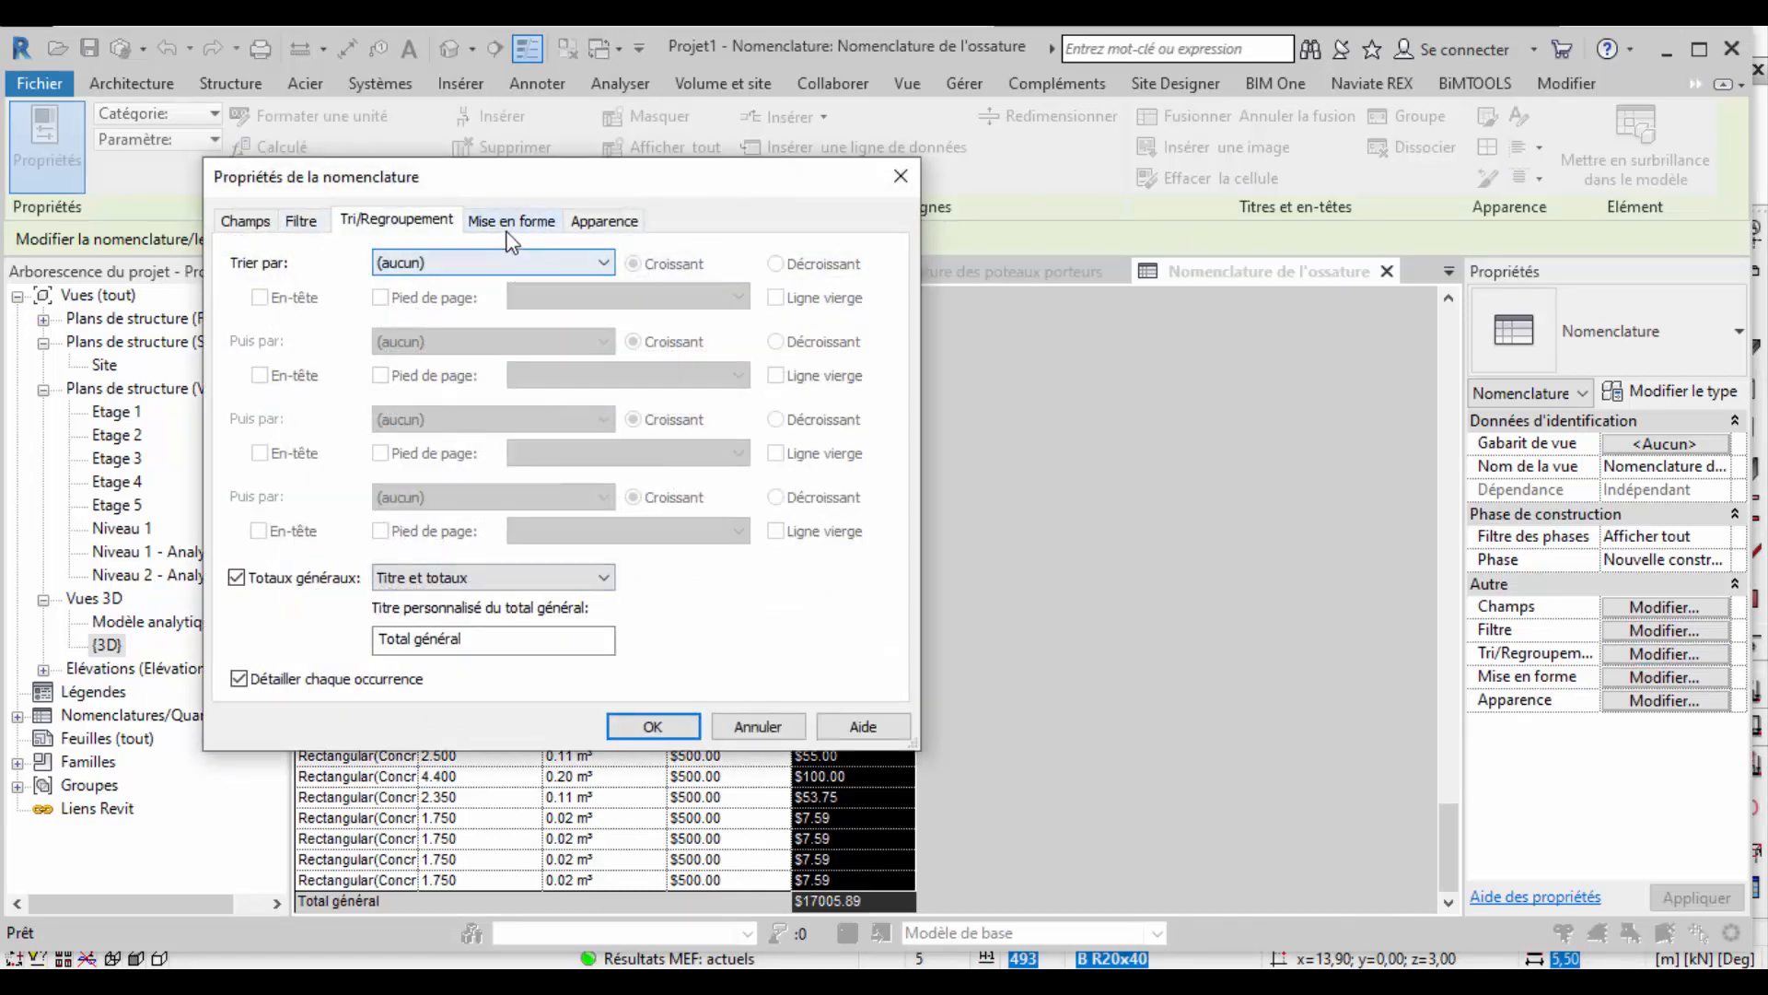
click(507, 230)
click(263, 313)
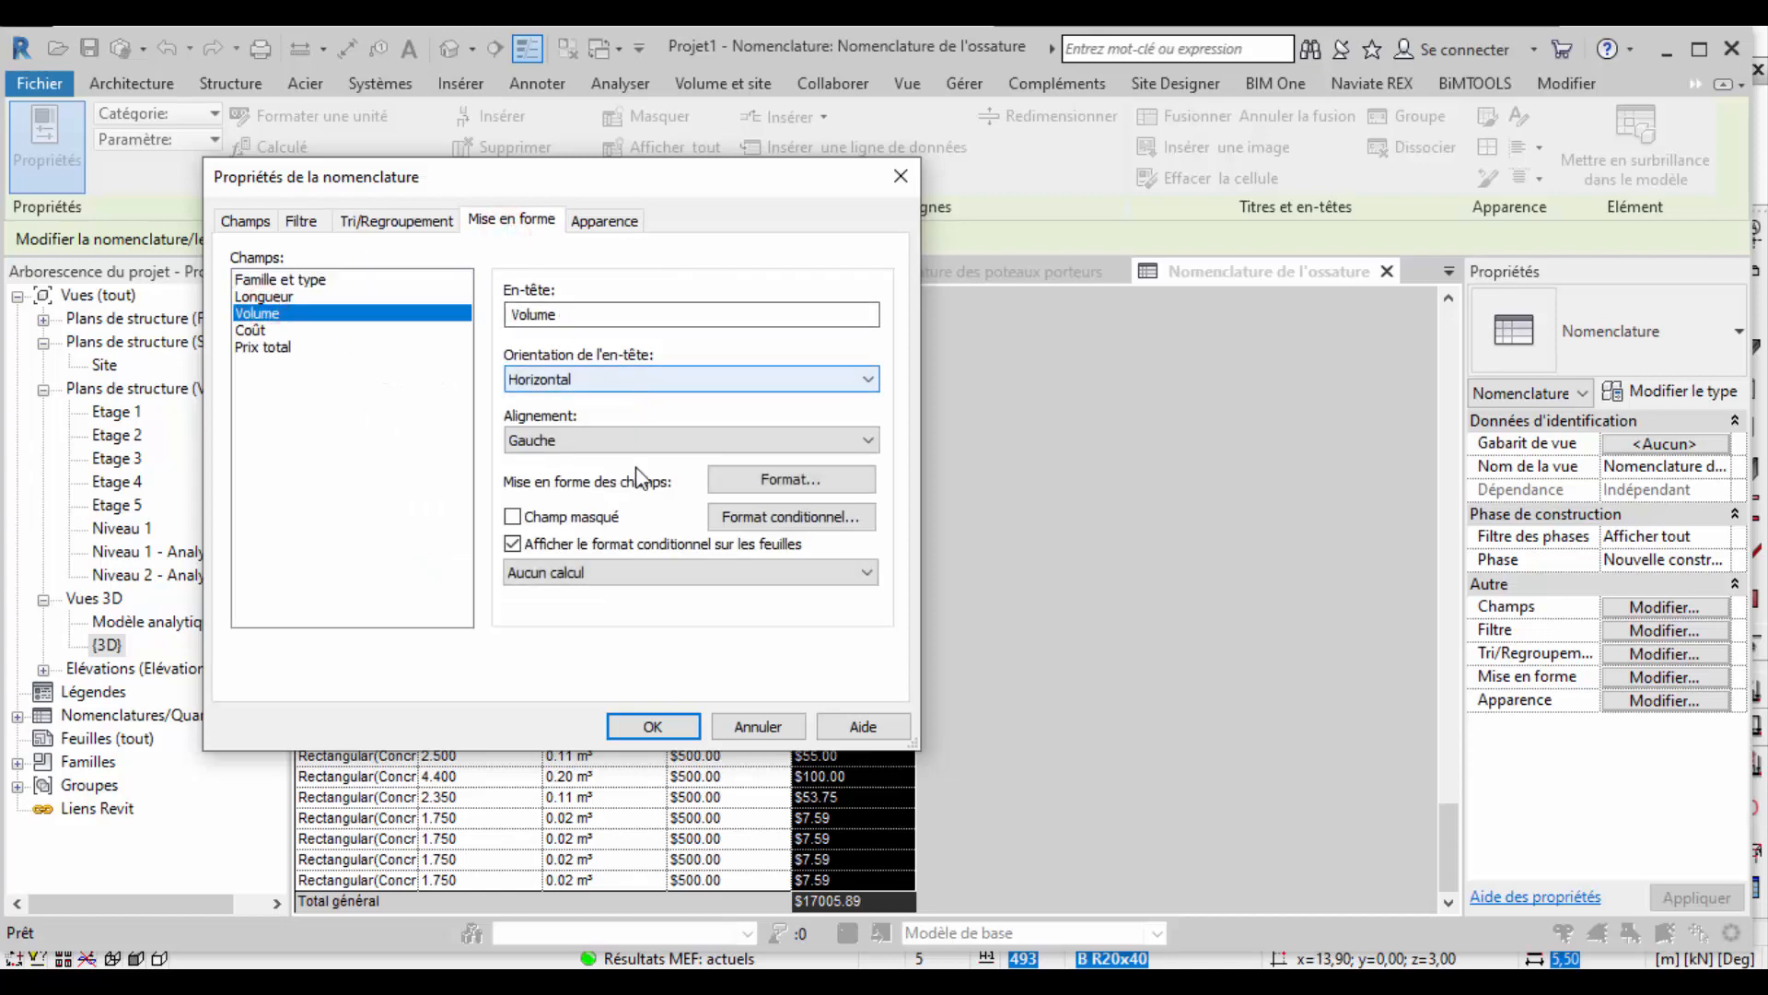
click(635, 572)
click(613, 617)
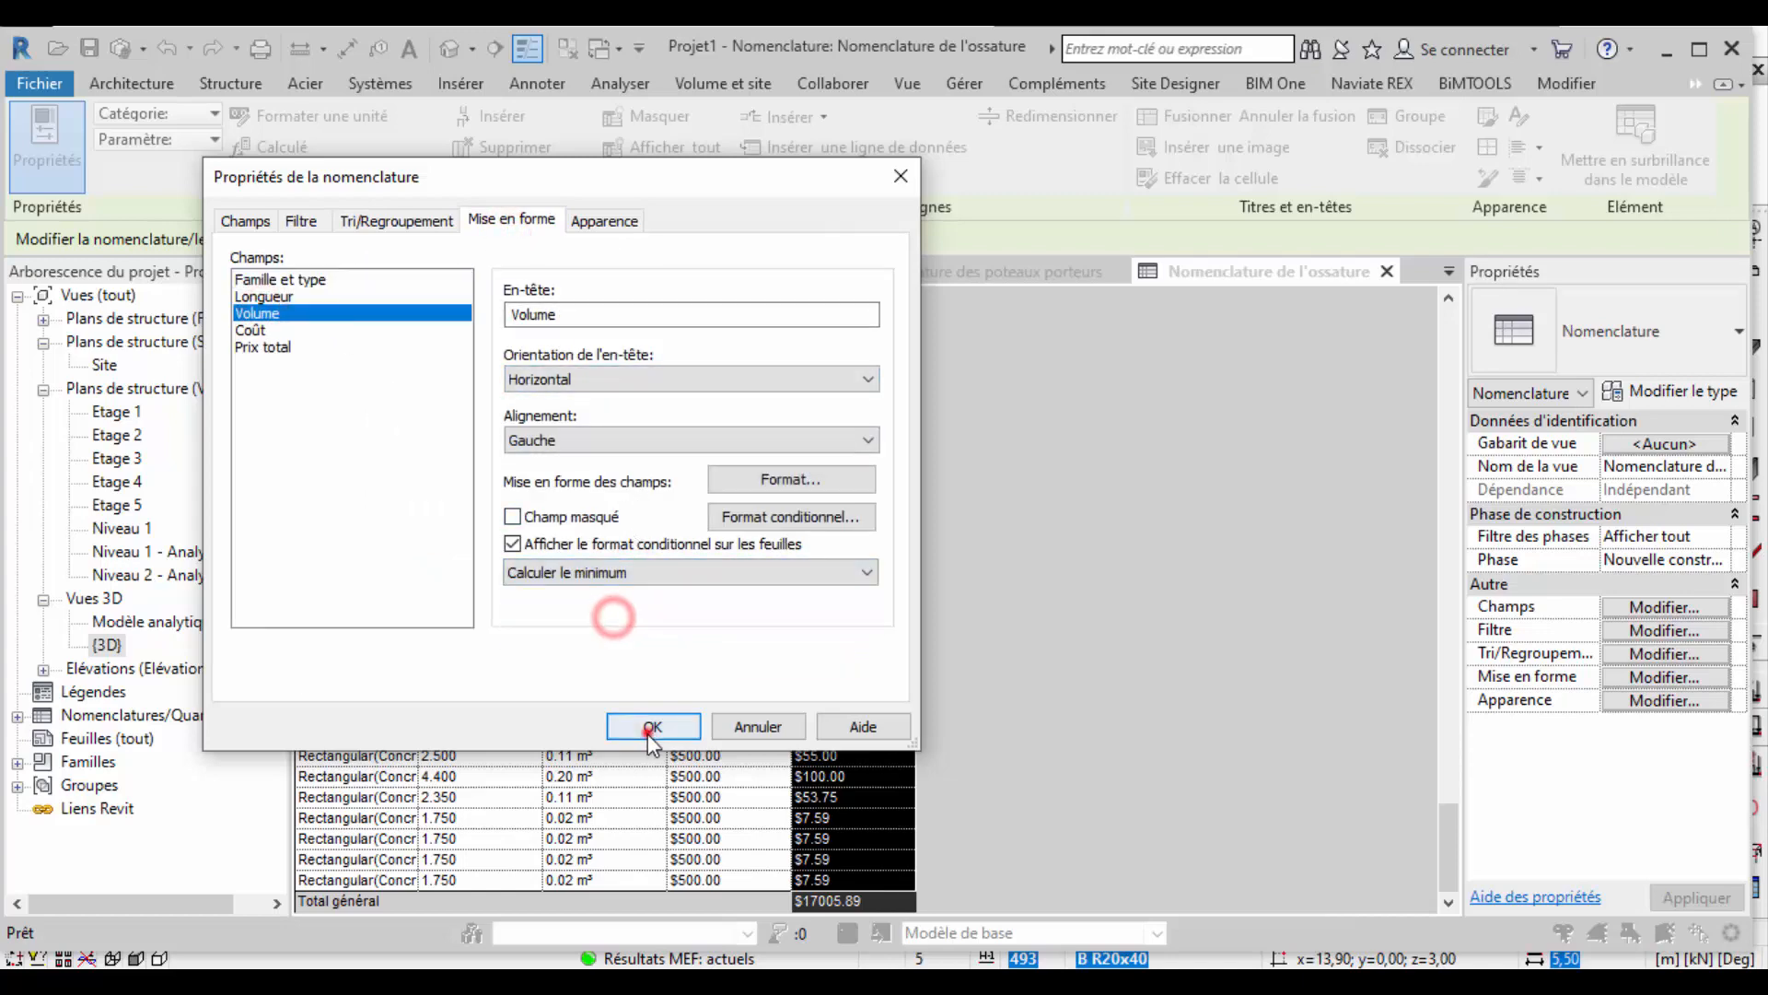
click(650, 727)
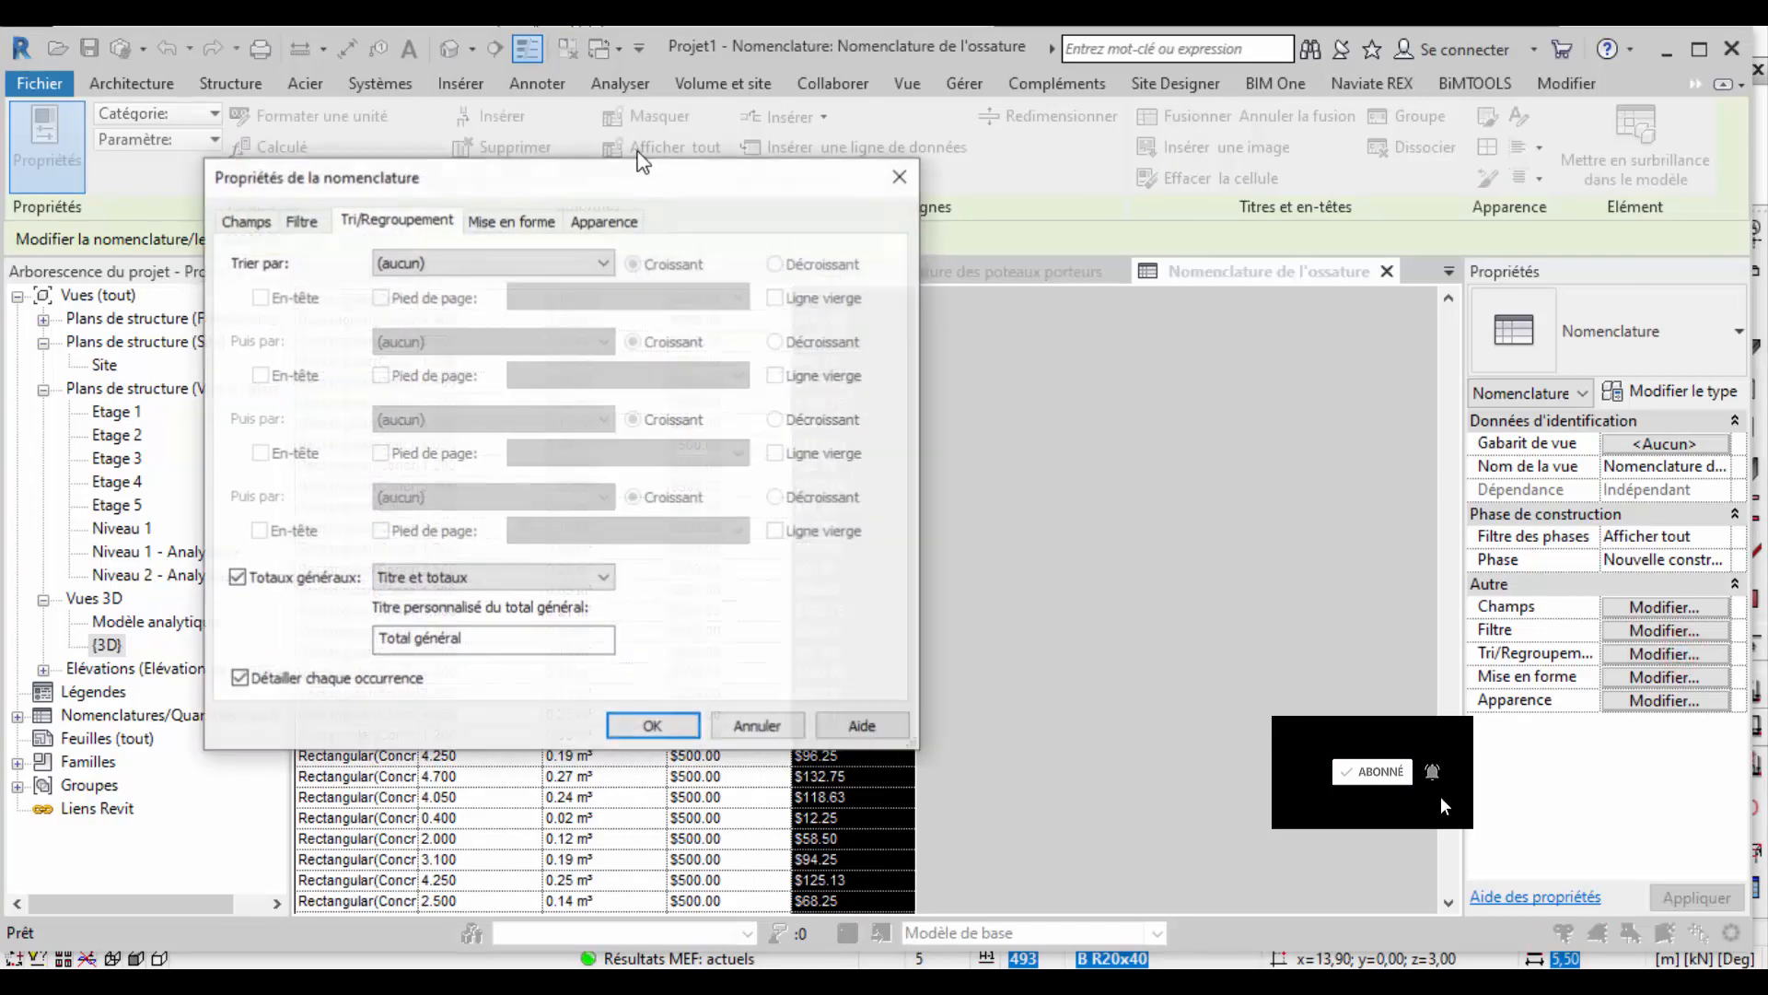
Change the Volume field's calculation so that its total is computed in the Total général row.
click(501, 219)
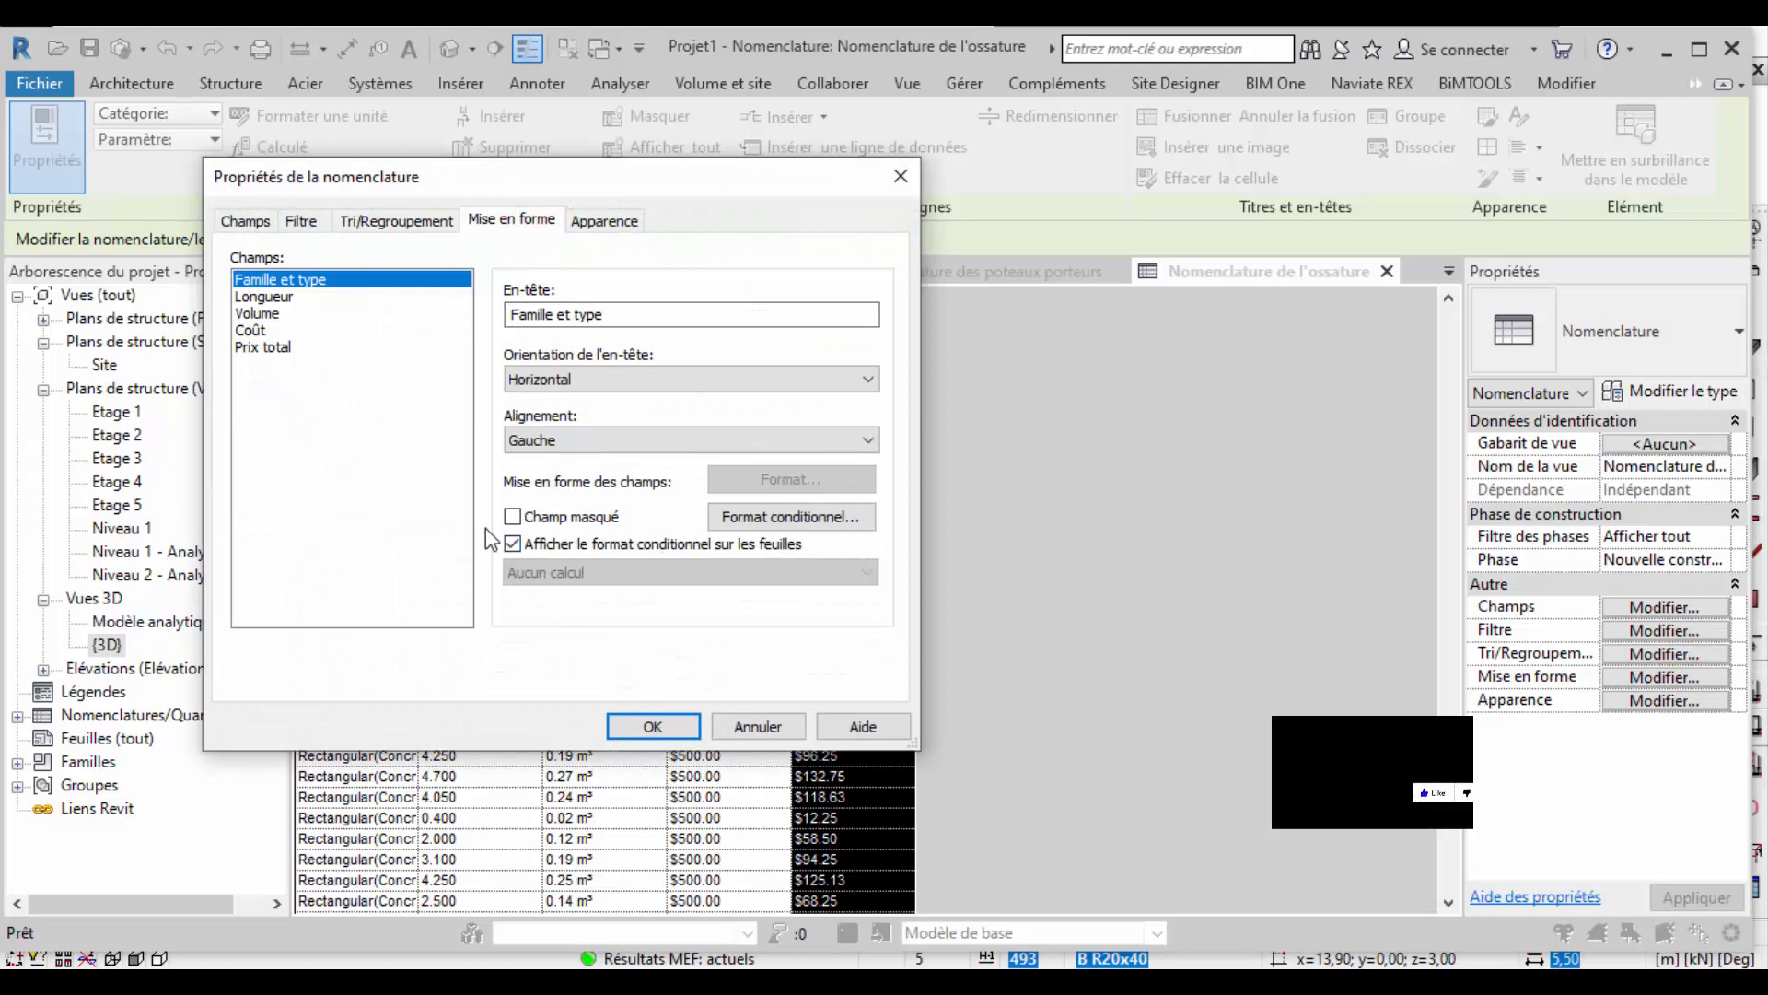
click(257, 314)
click(758, 573)
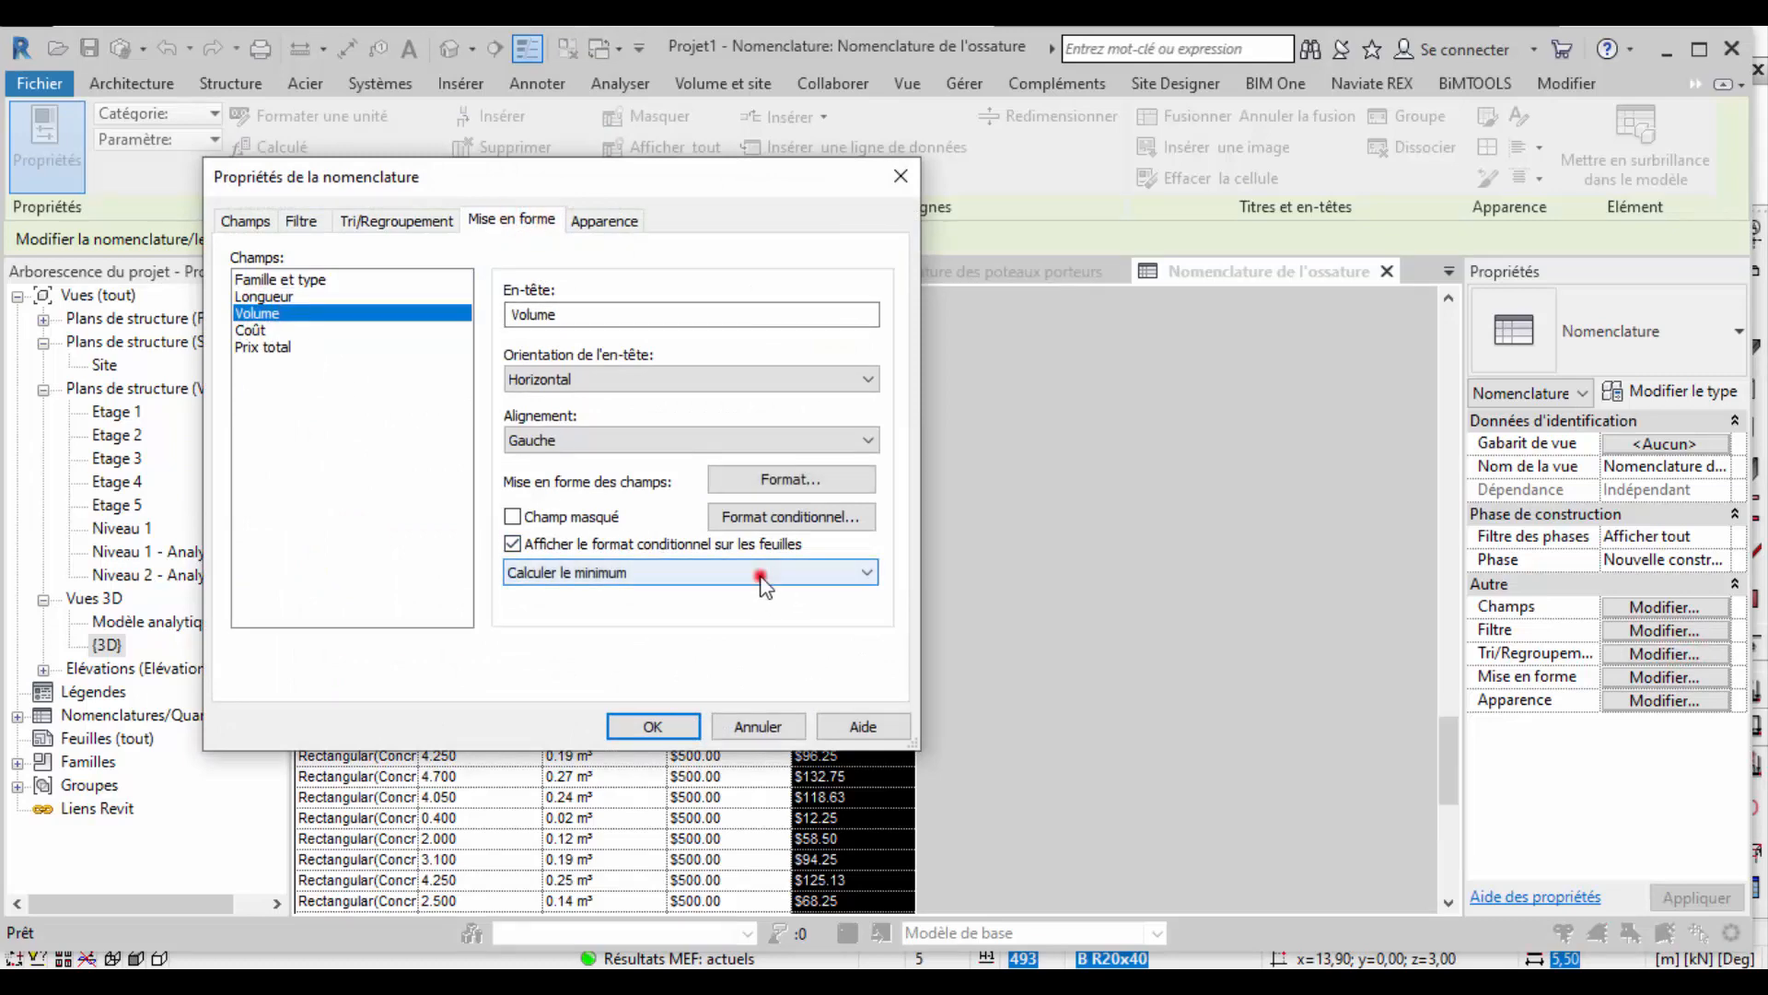
click(717, 615)
click(652, 726)
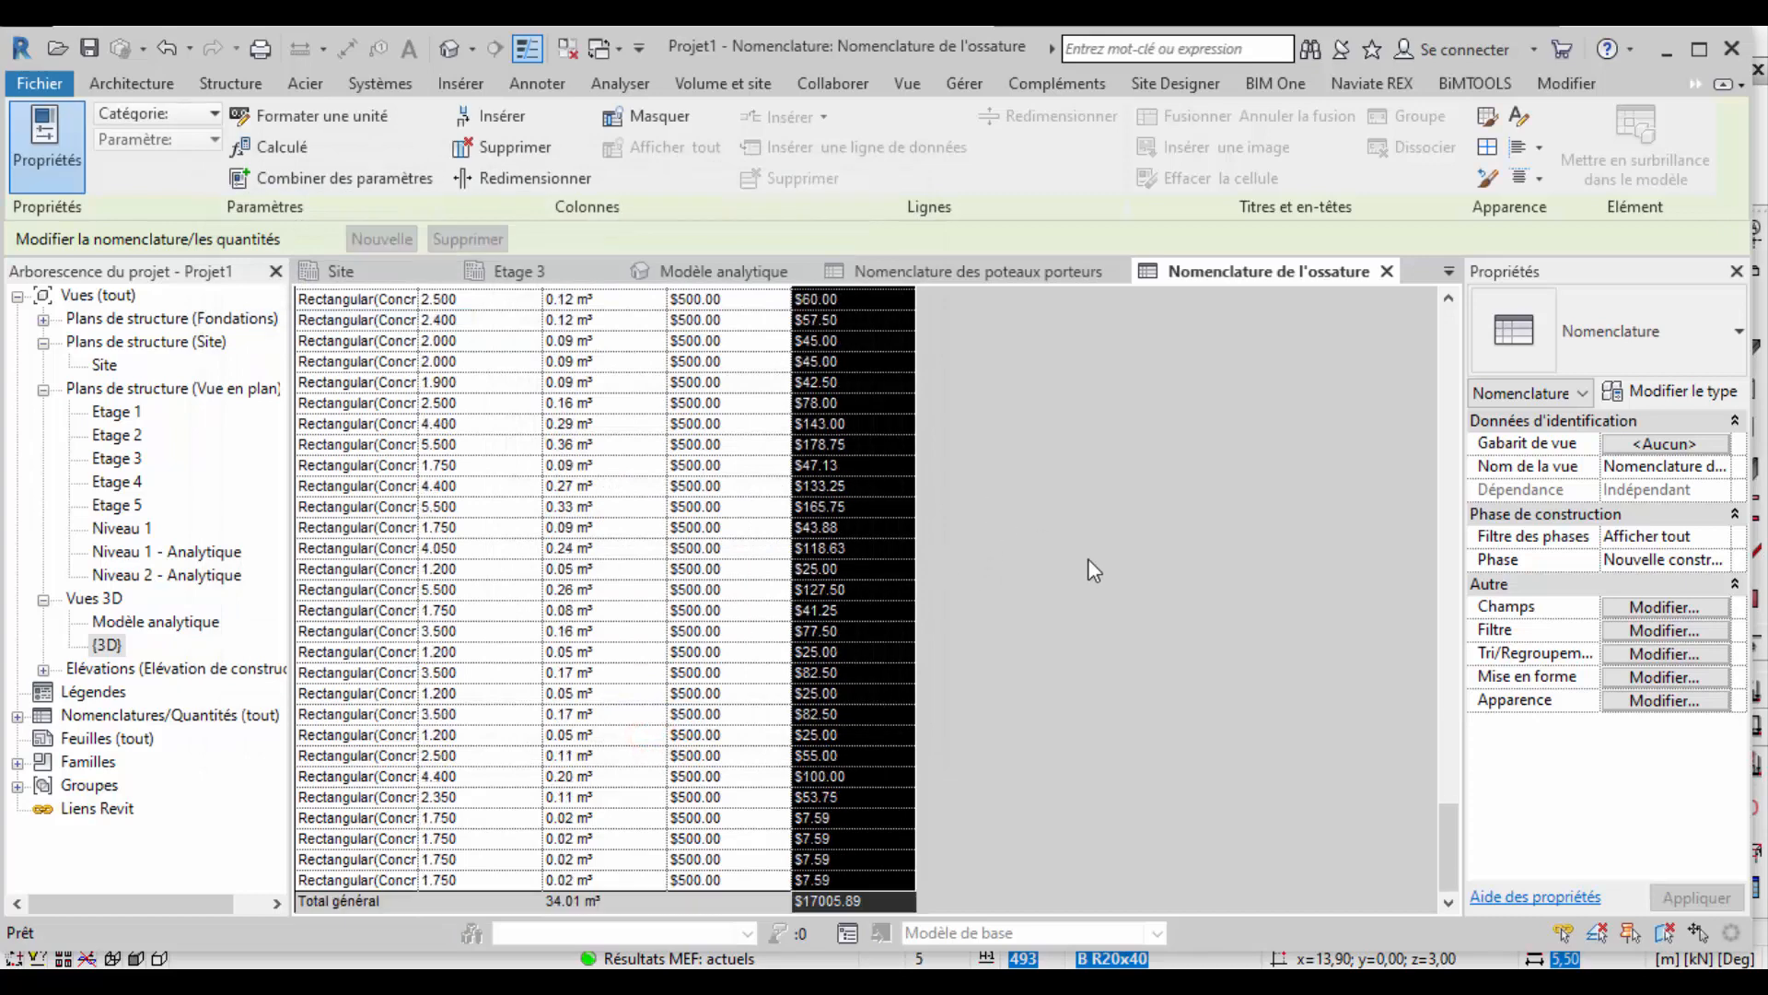
Replace the title of the Ossature schedule with "DQE , poutres".
scroll(1103, 557, up, 10)
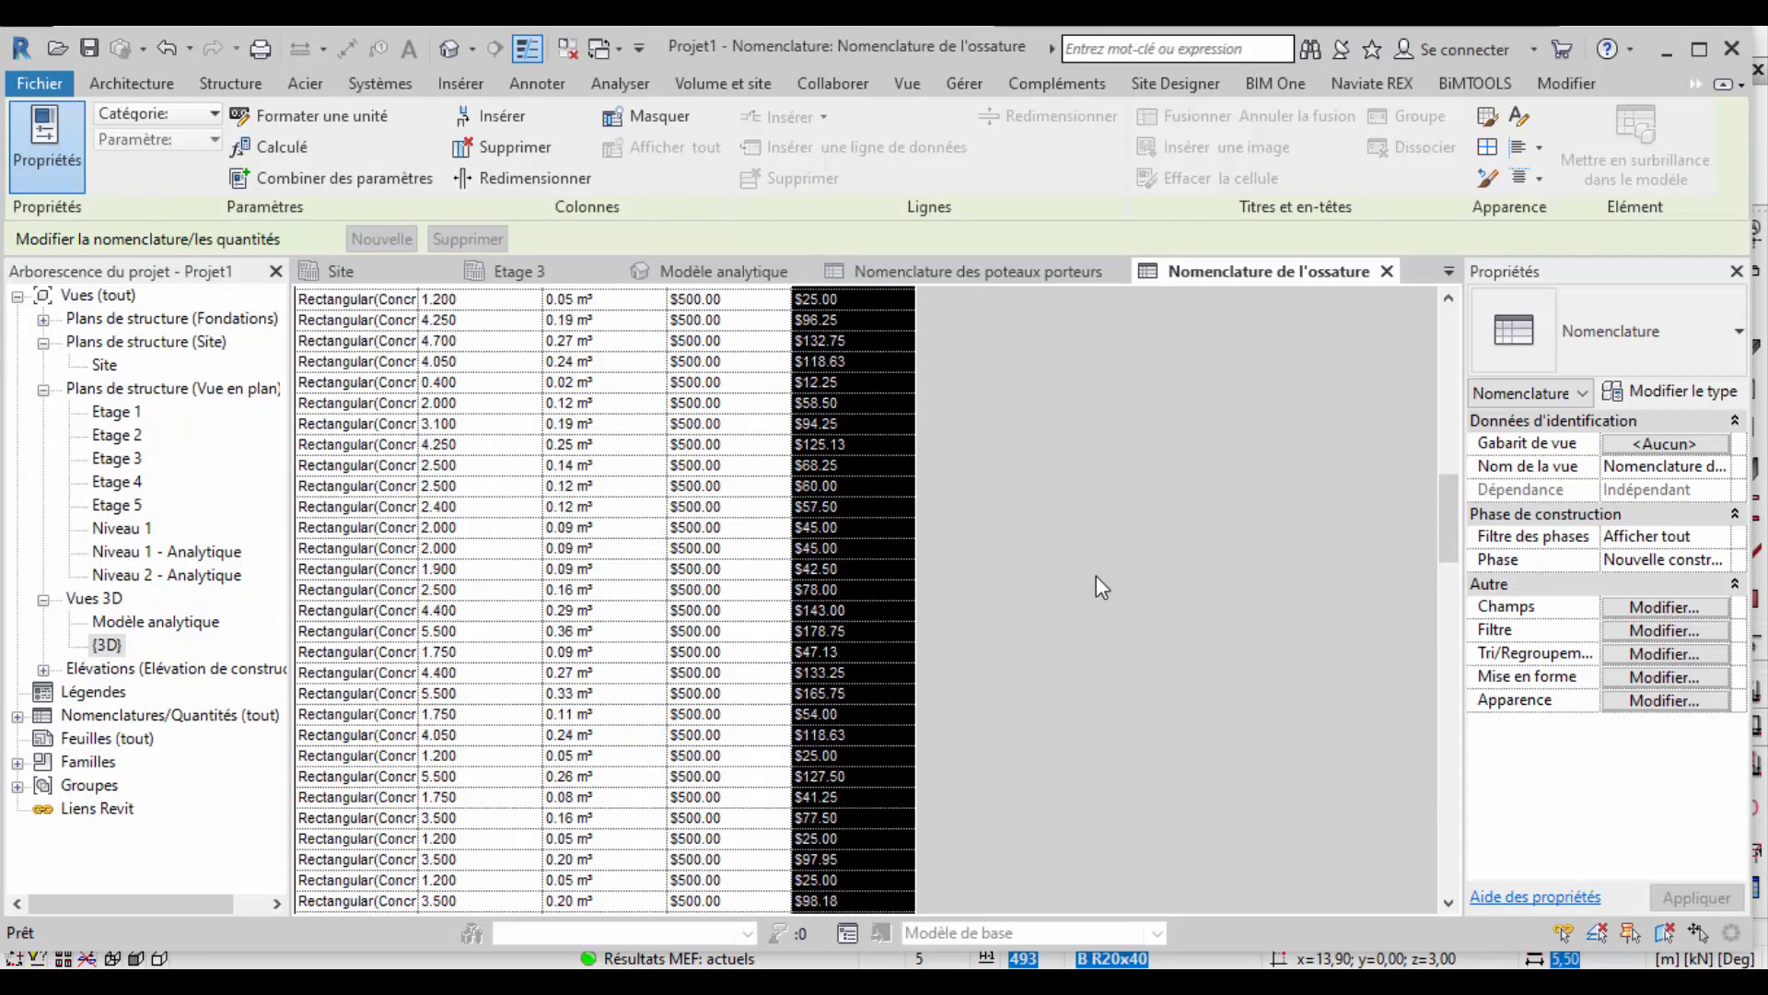
scroll(1096, 576, up, 5)
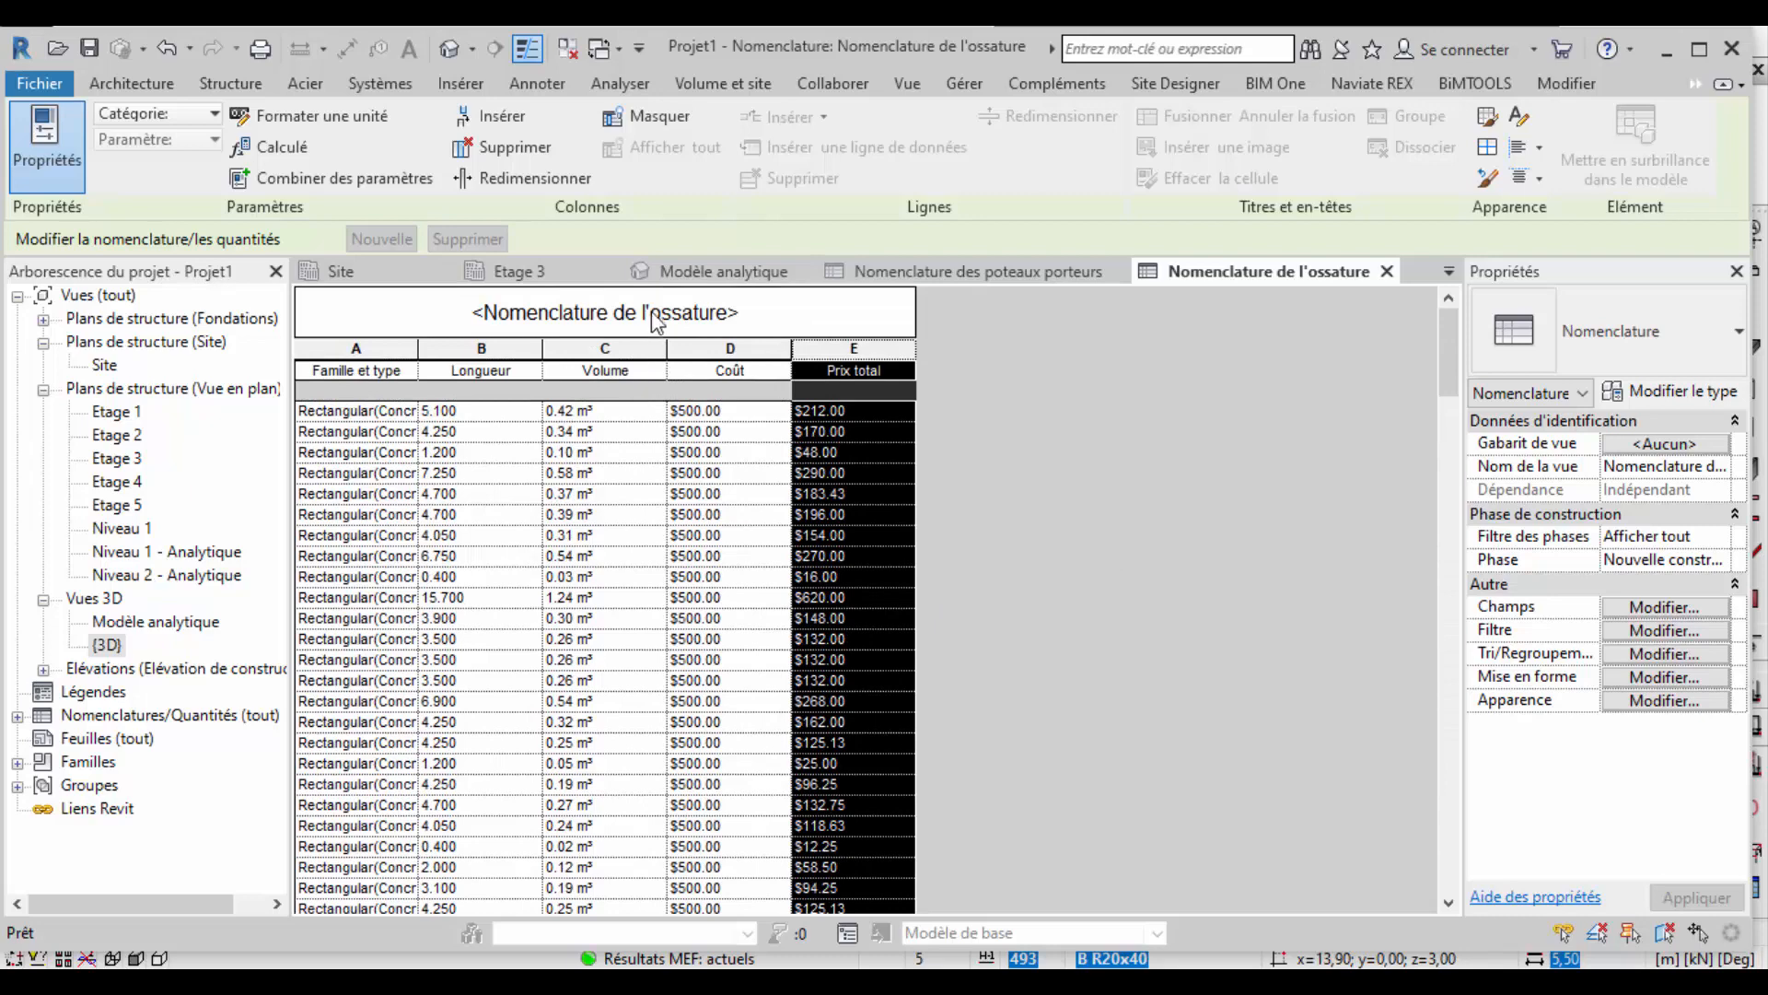
click(650, 311)
click(751, 306)
click(730, 310)
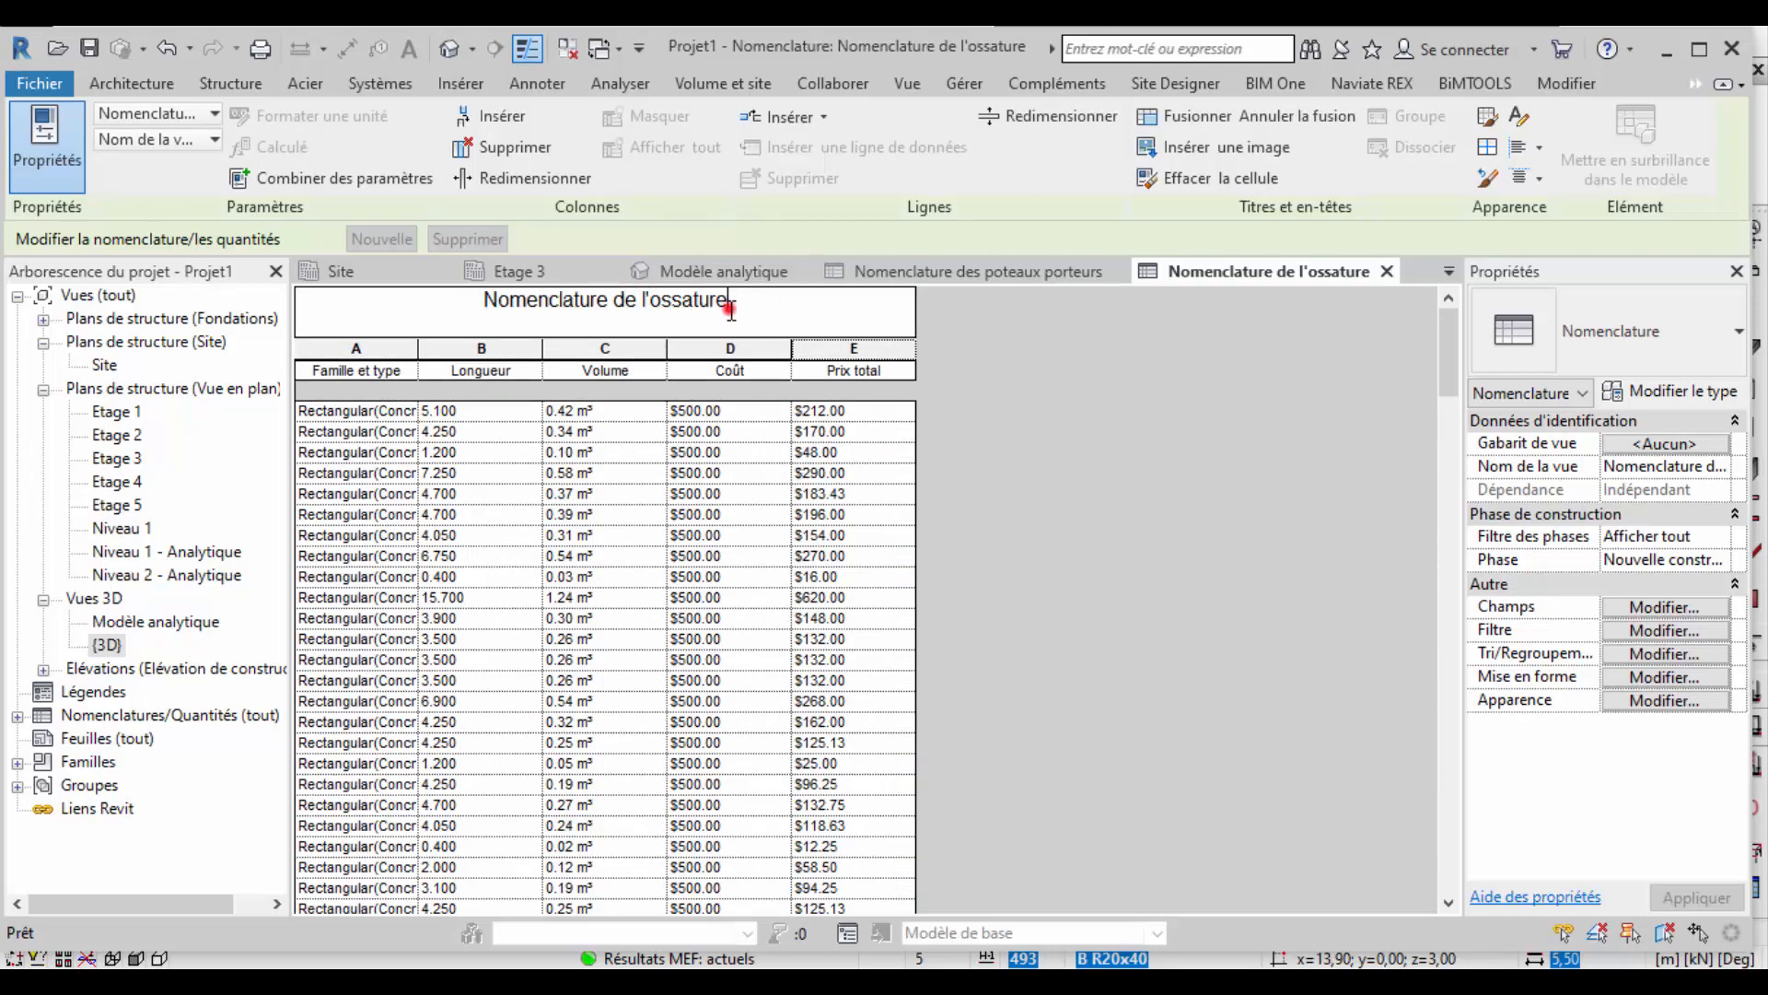
triple_click(746, 304)
text(D)
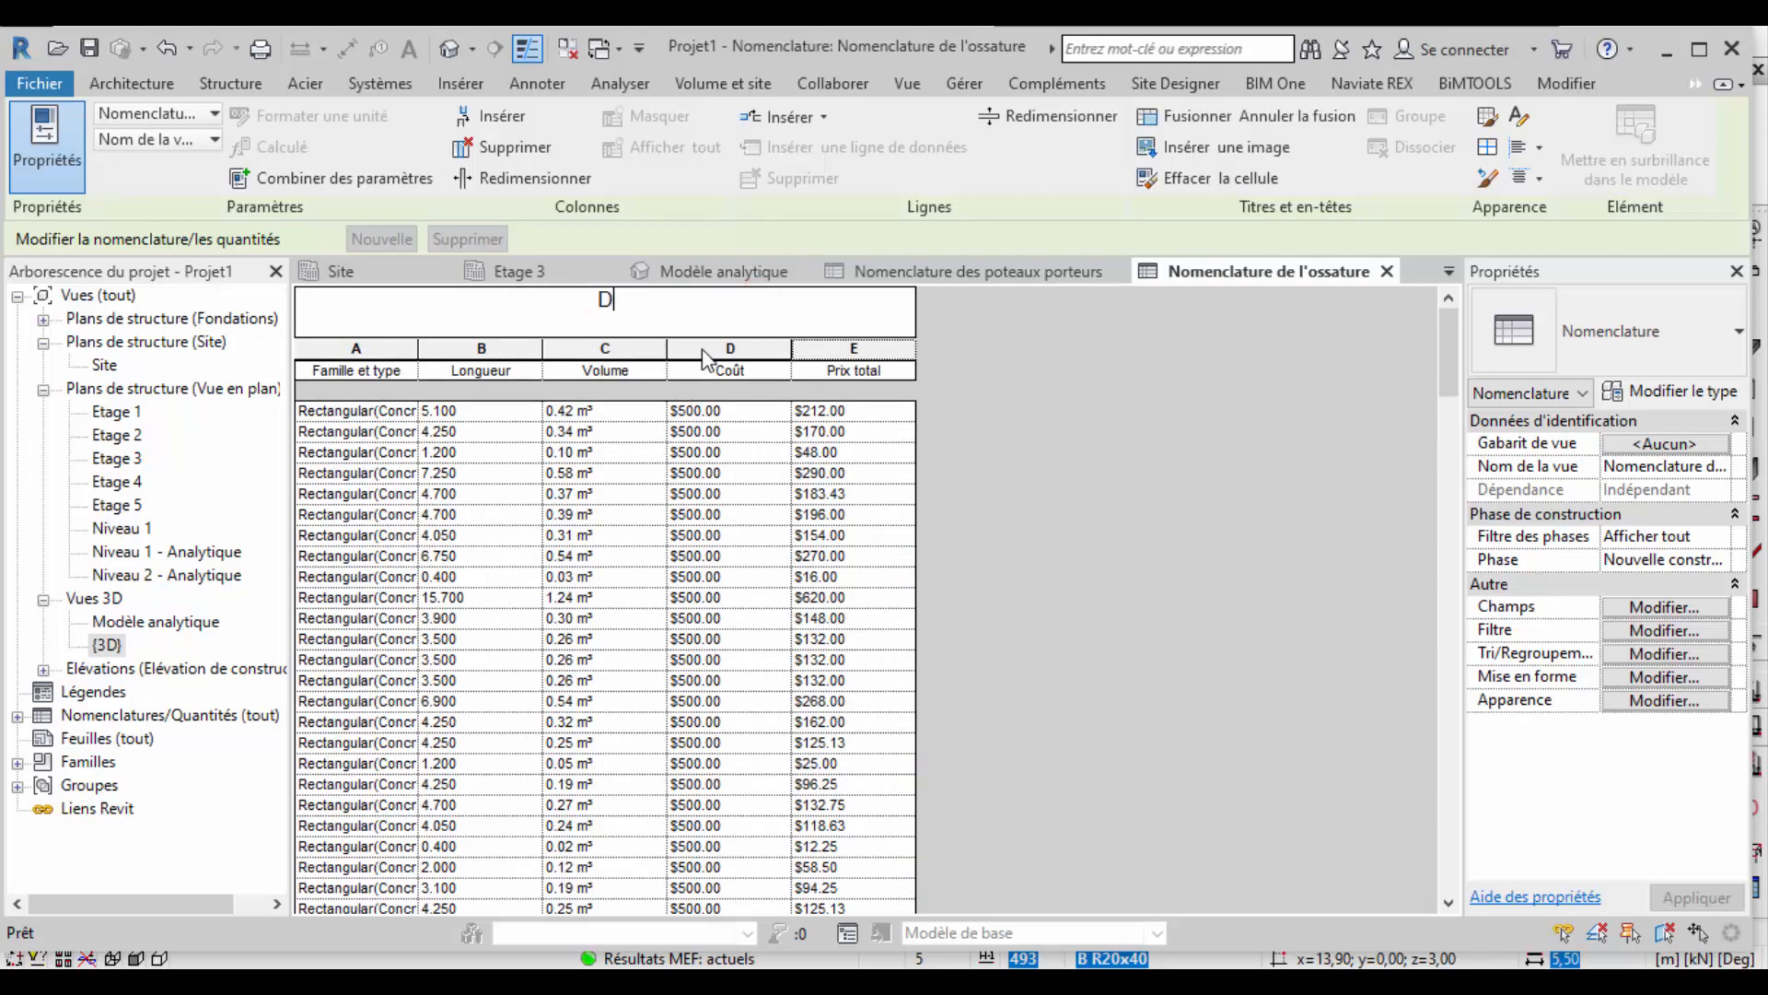
text(evis e)
key(BackSpace)
key(BackSpace)
key(BackSpace)
key(BackSpace)
key(BackSpace)
key(BackSpace)
text(A)
key(BackSpace)
text(Z)
key(BackSpace)
text(W)
key(BackSpace)
text(Q)
text(E)
text( m)
key(BackSpace)
key(BackSpace)
text(, PO)
key(BackSpace)
key(BackSpace)
text(POUTRE)
key(BackSpace)
key(BackSpace)
key(BackSpace)
key(BackSpace)
key(BackSpace)
key(BackSpace)
text(poutres)
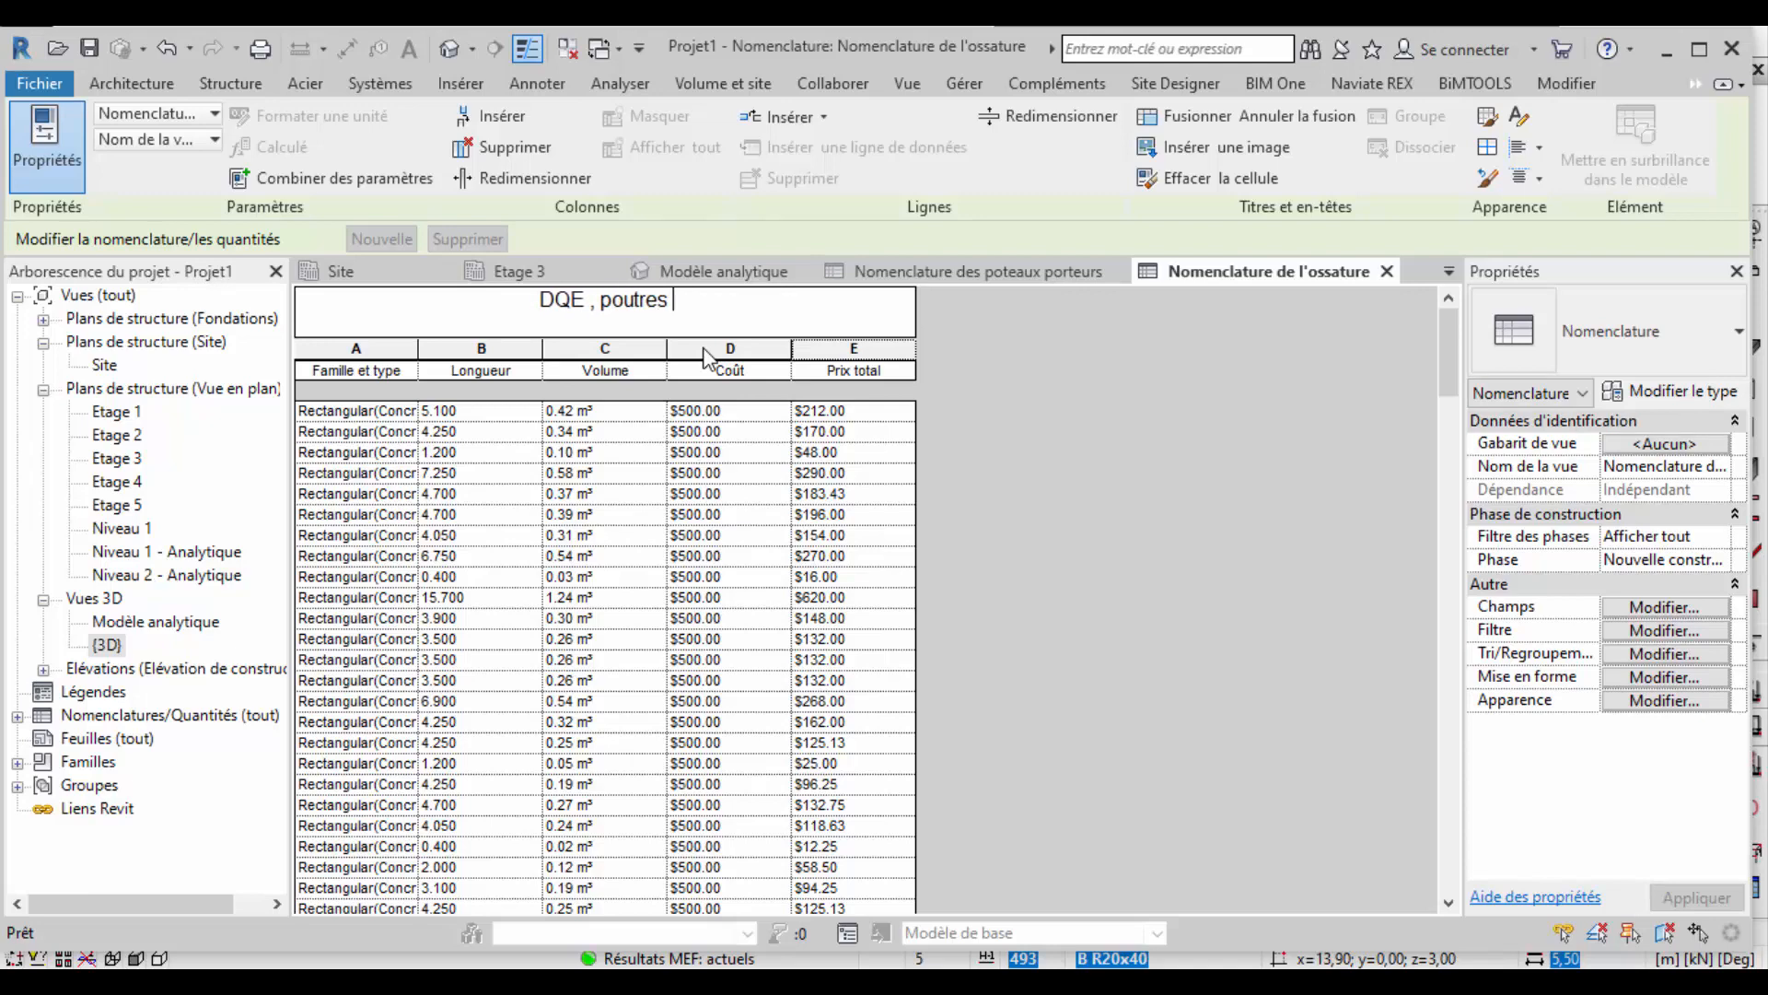
Replace "poutres" in the Ossature schedule's title so that it reads "DQE , PP-PS-L-PPa".
key(BackSpace)
key(BackSpace)
key(BackSpace)
key(BackSpace)
key(BackSpace)
key(BackSpace)
key(BackSpace)
key(BackSpace)
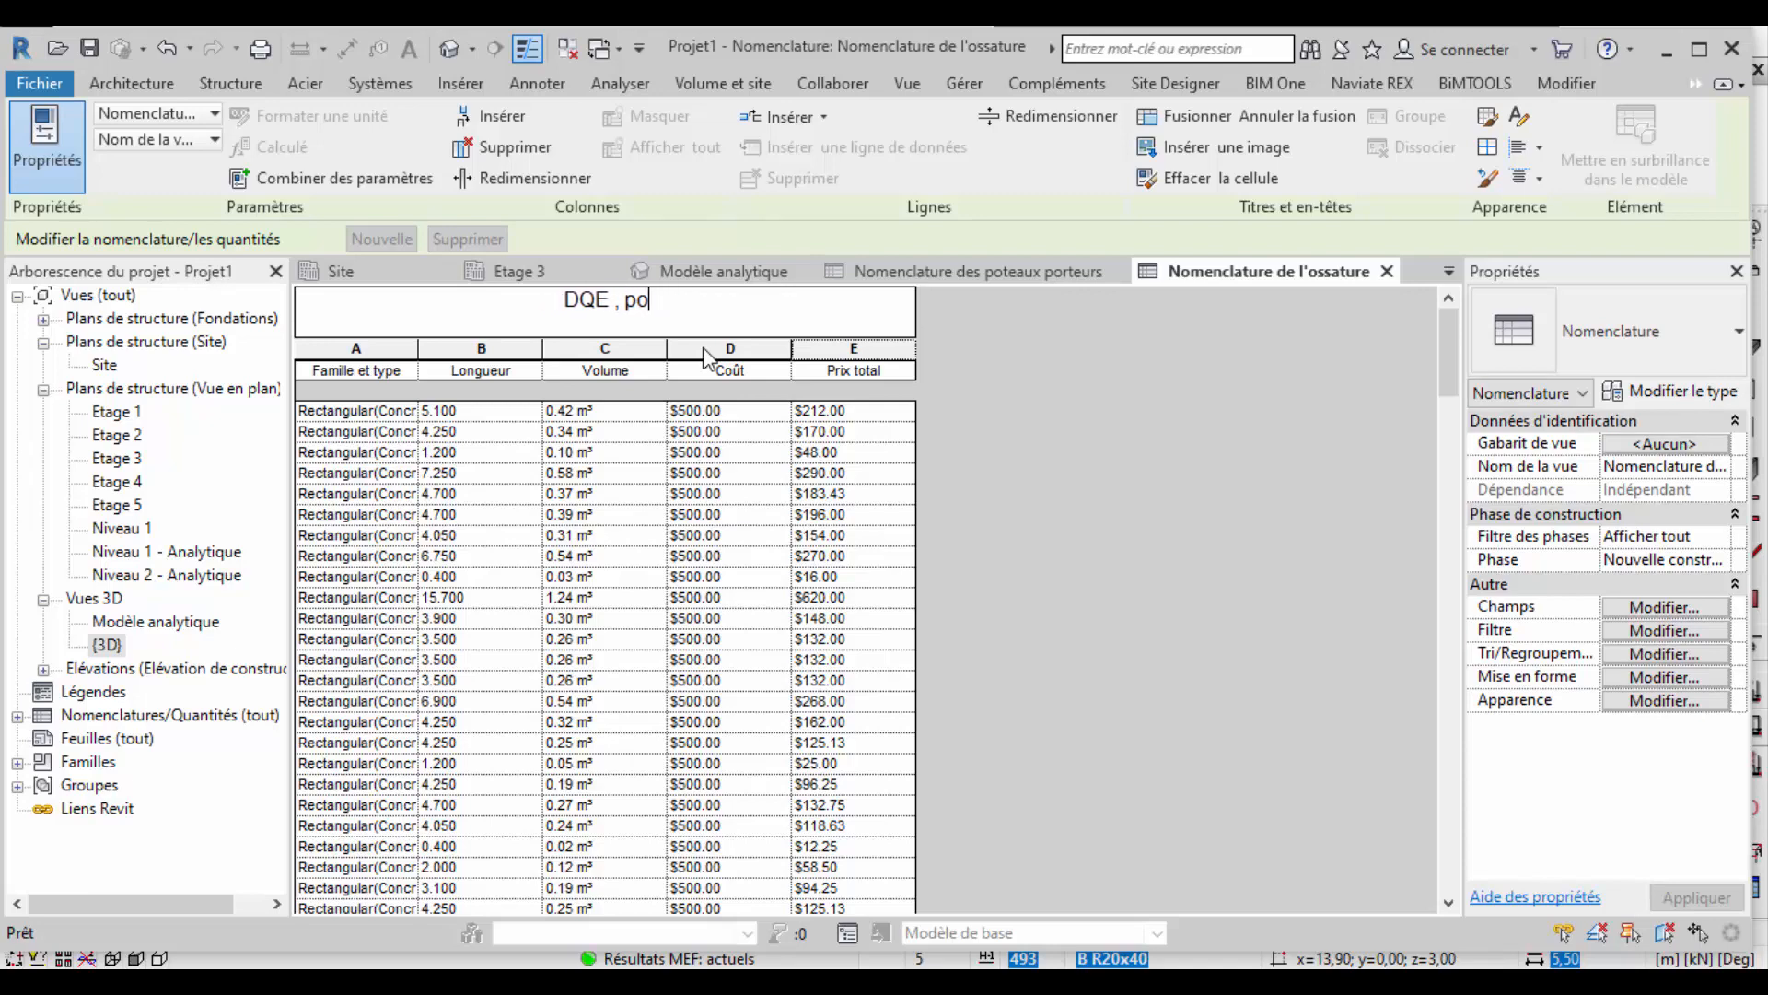
text(PPm)
key(BackSpace)
text(-PP)
key(BackSpace)
text(S)
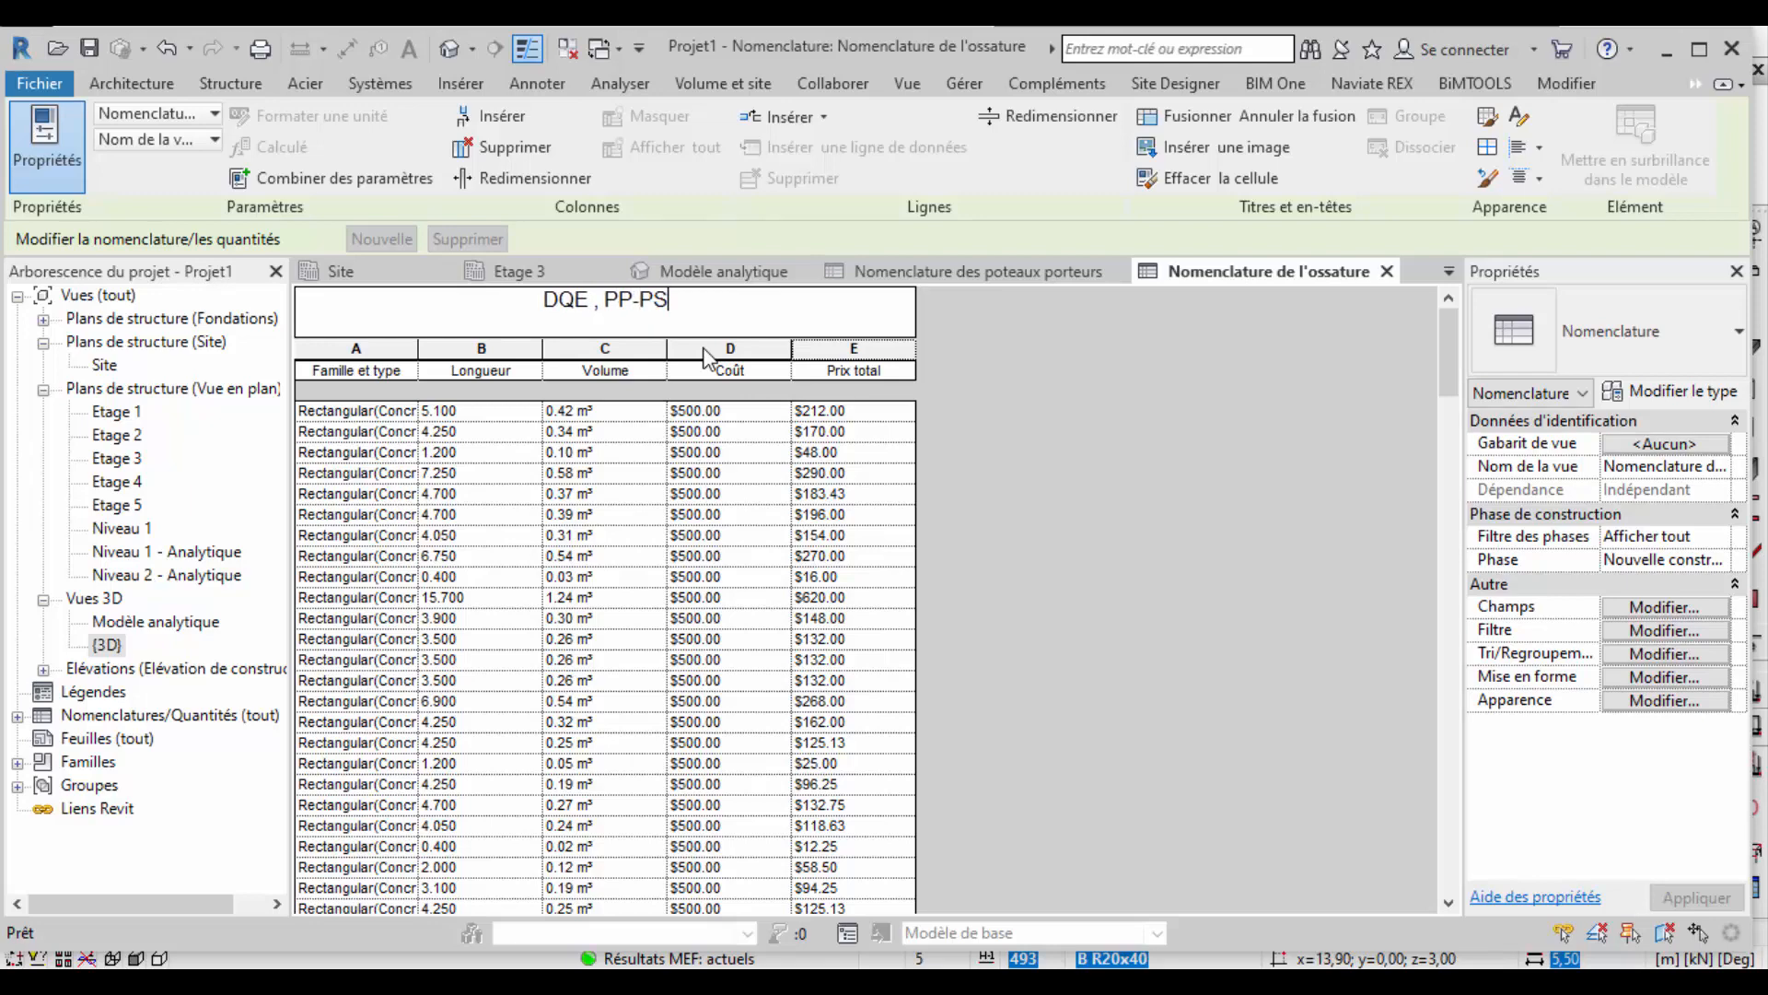
text(-L)
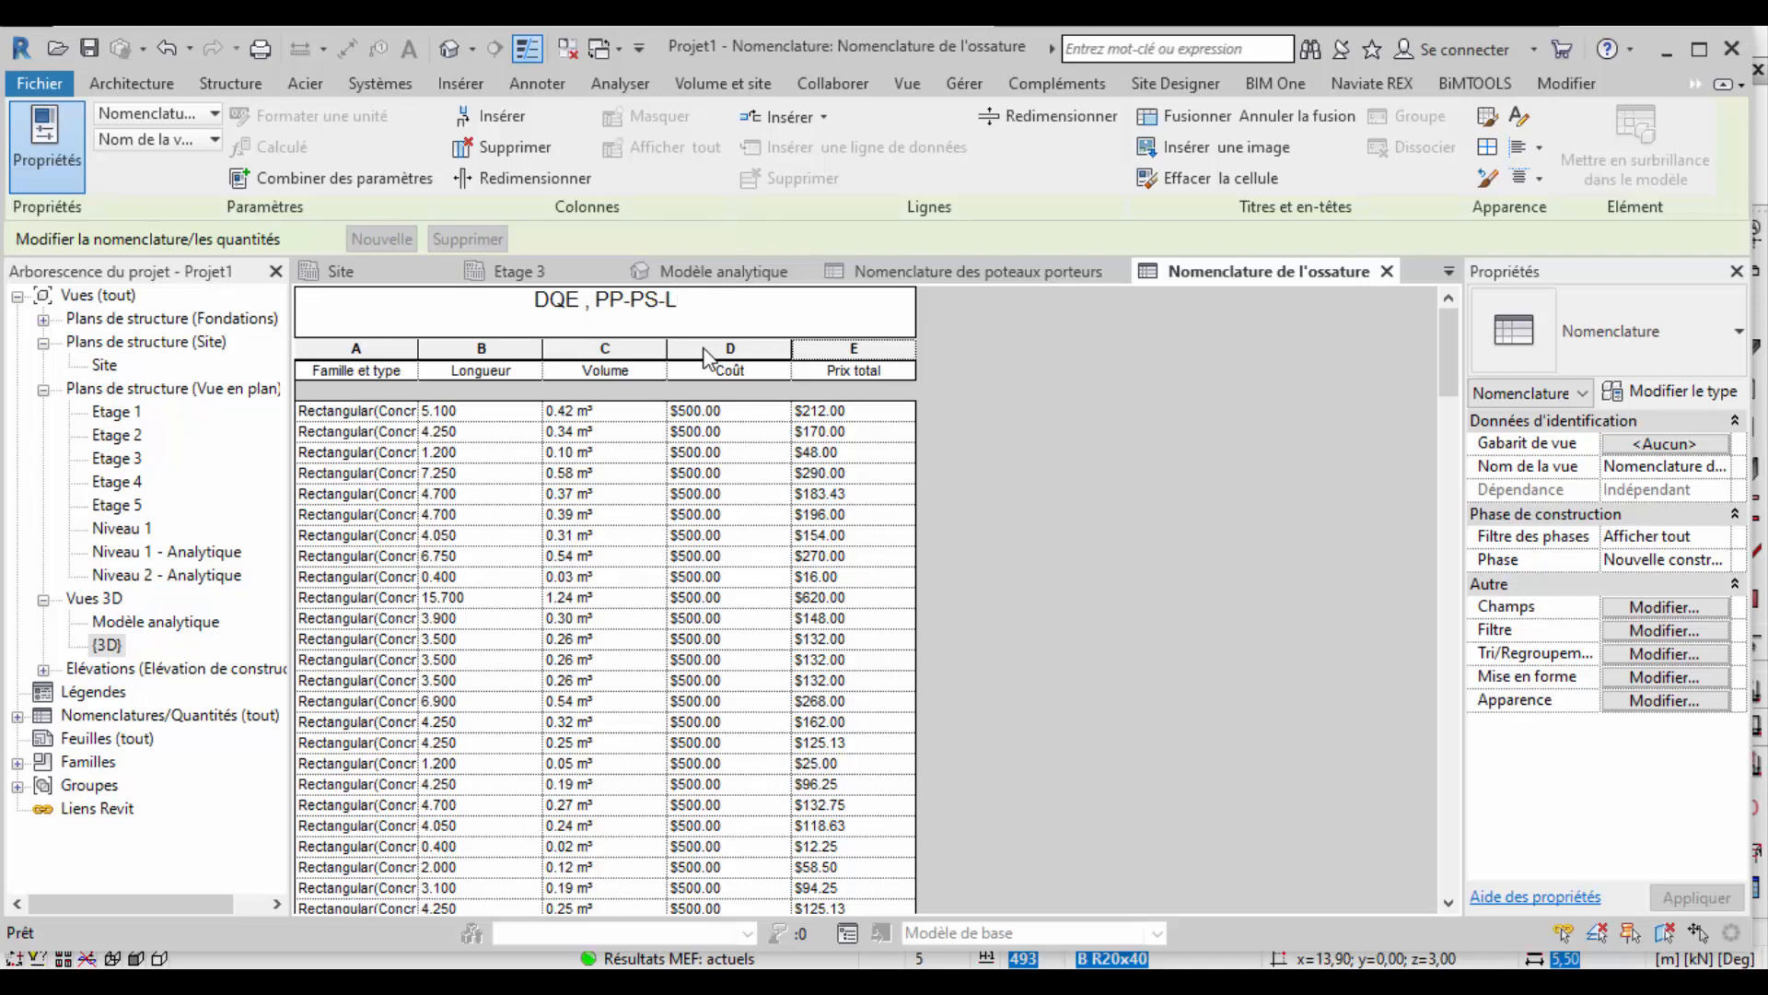
text(-PPa)
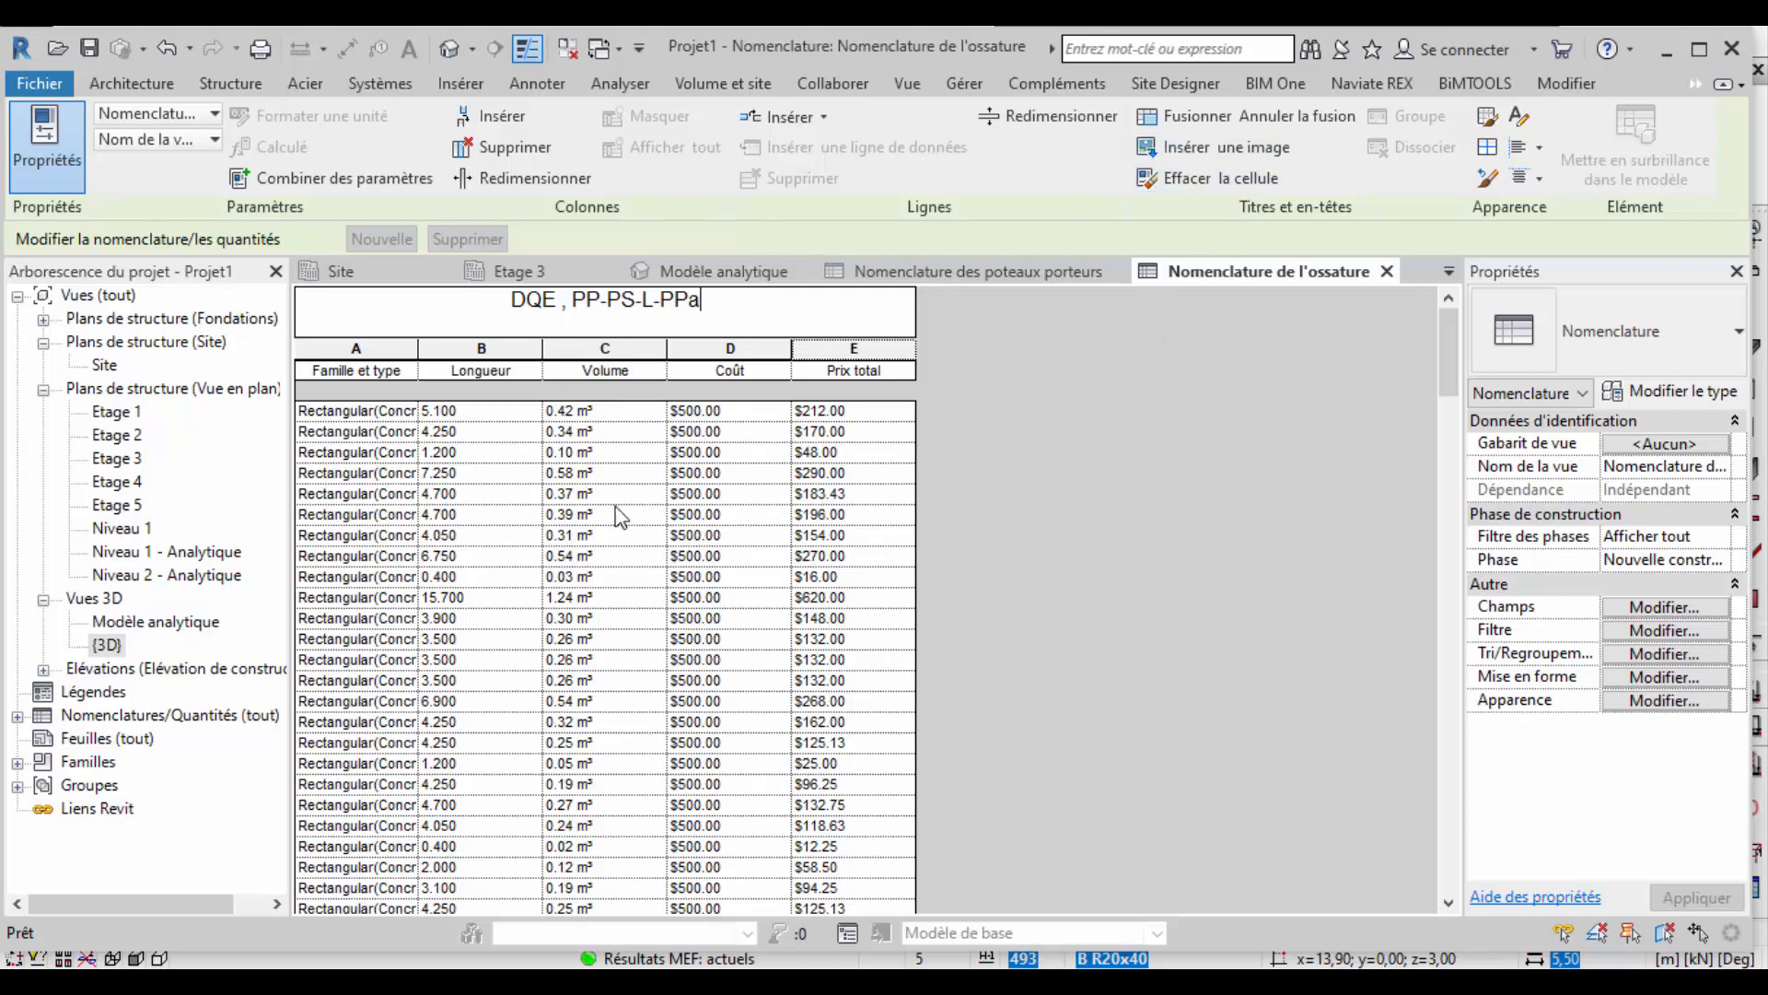
Start a BIM One Excel export and include the DQE , PP-PS-L-PPa schedule, Styles de ligne, Styles d'objets and Paramètres du projet.
click(1291, 83)
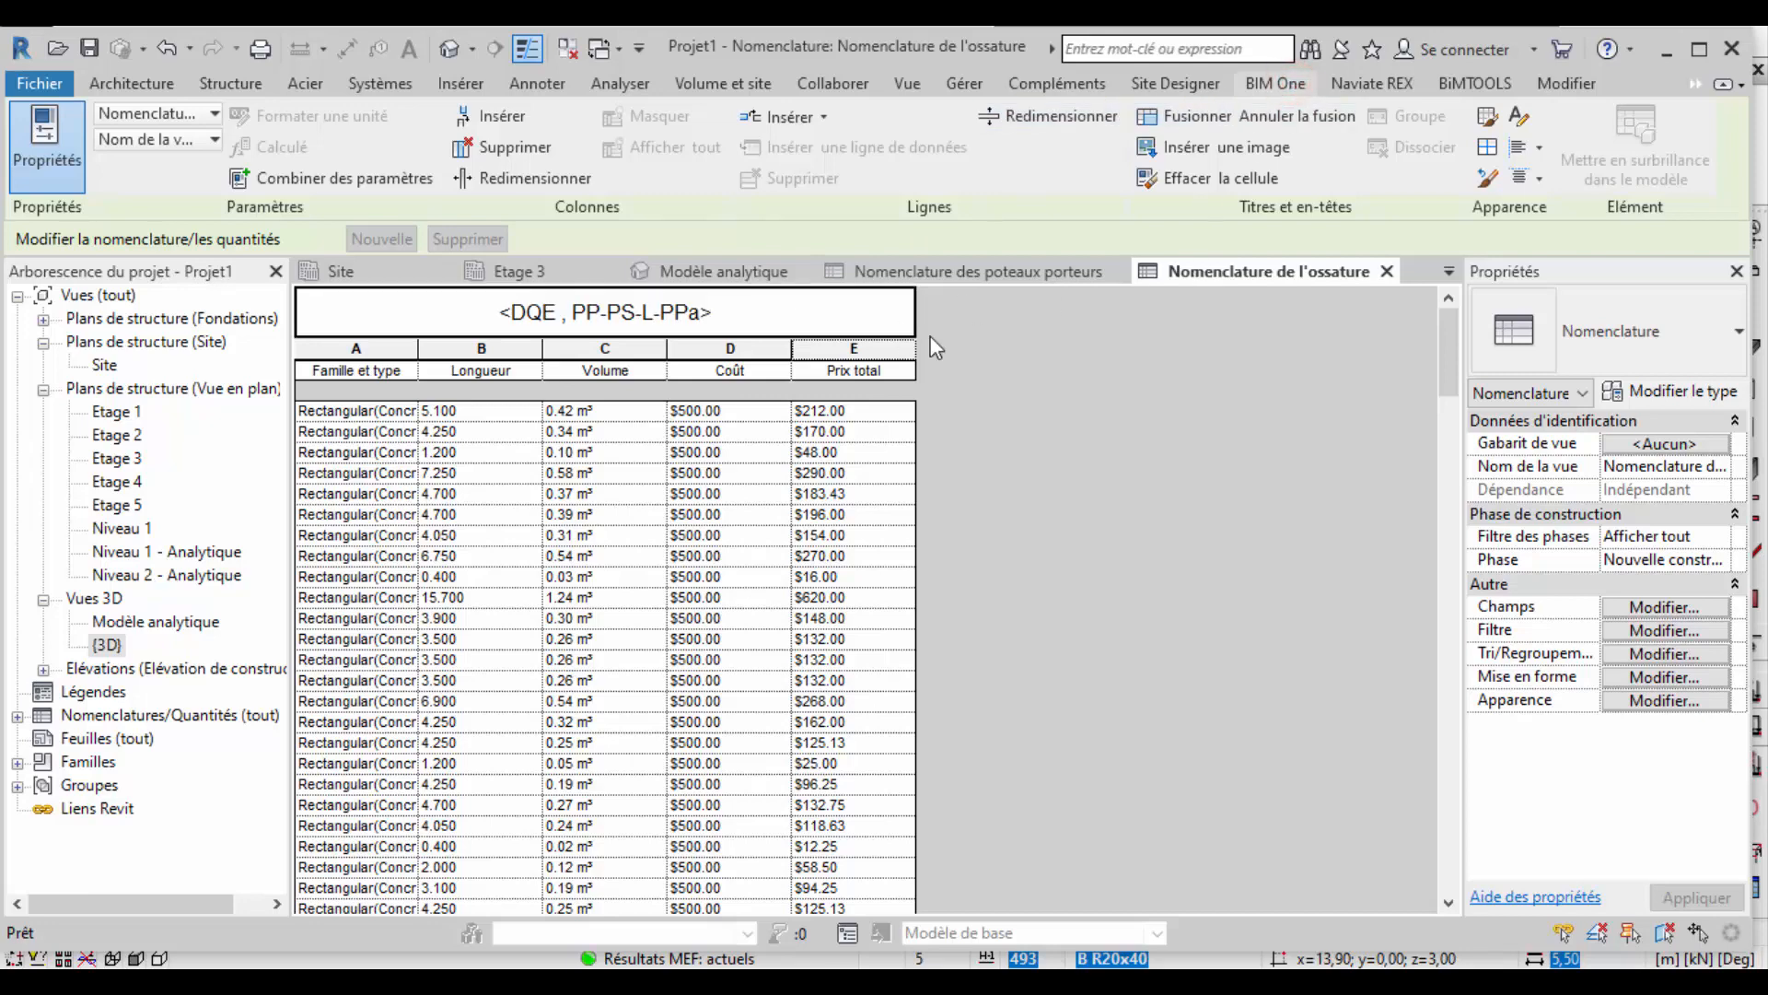
click(330, 144)
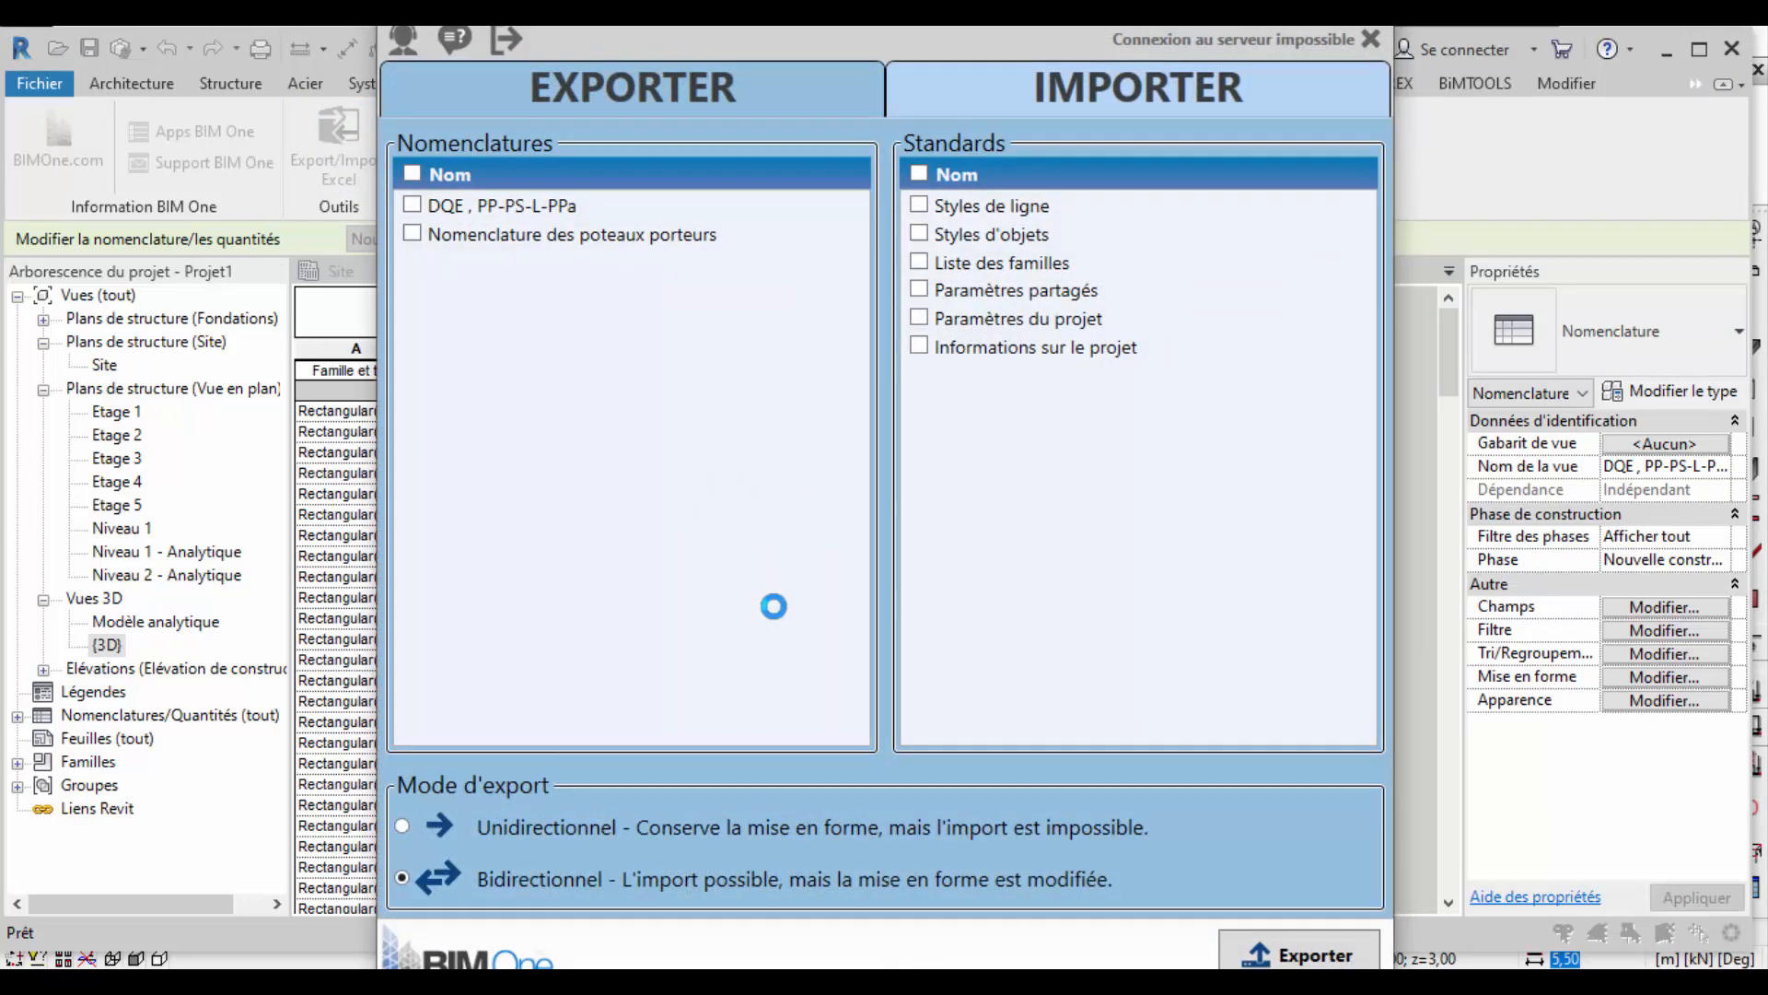
click(412, 206)
click(917, 206)
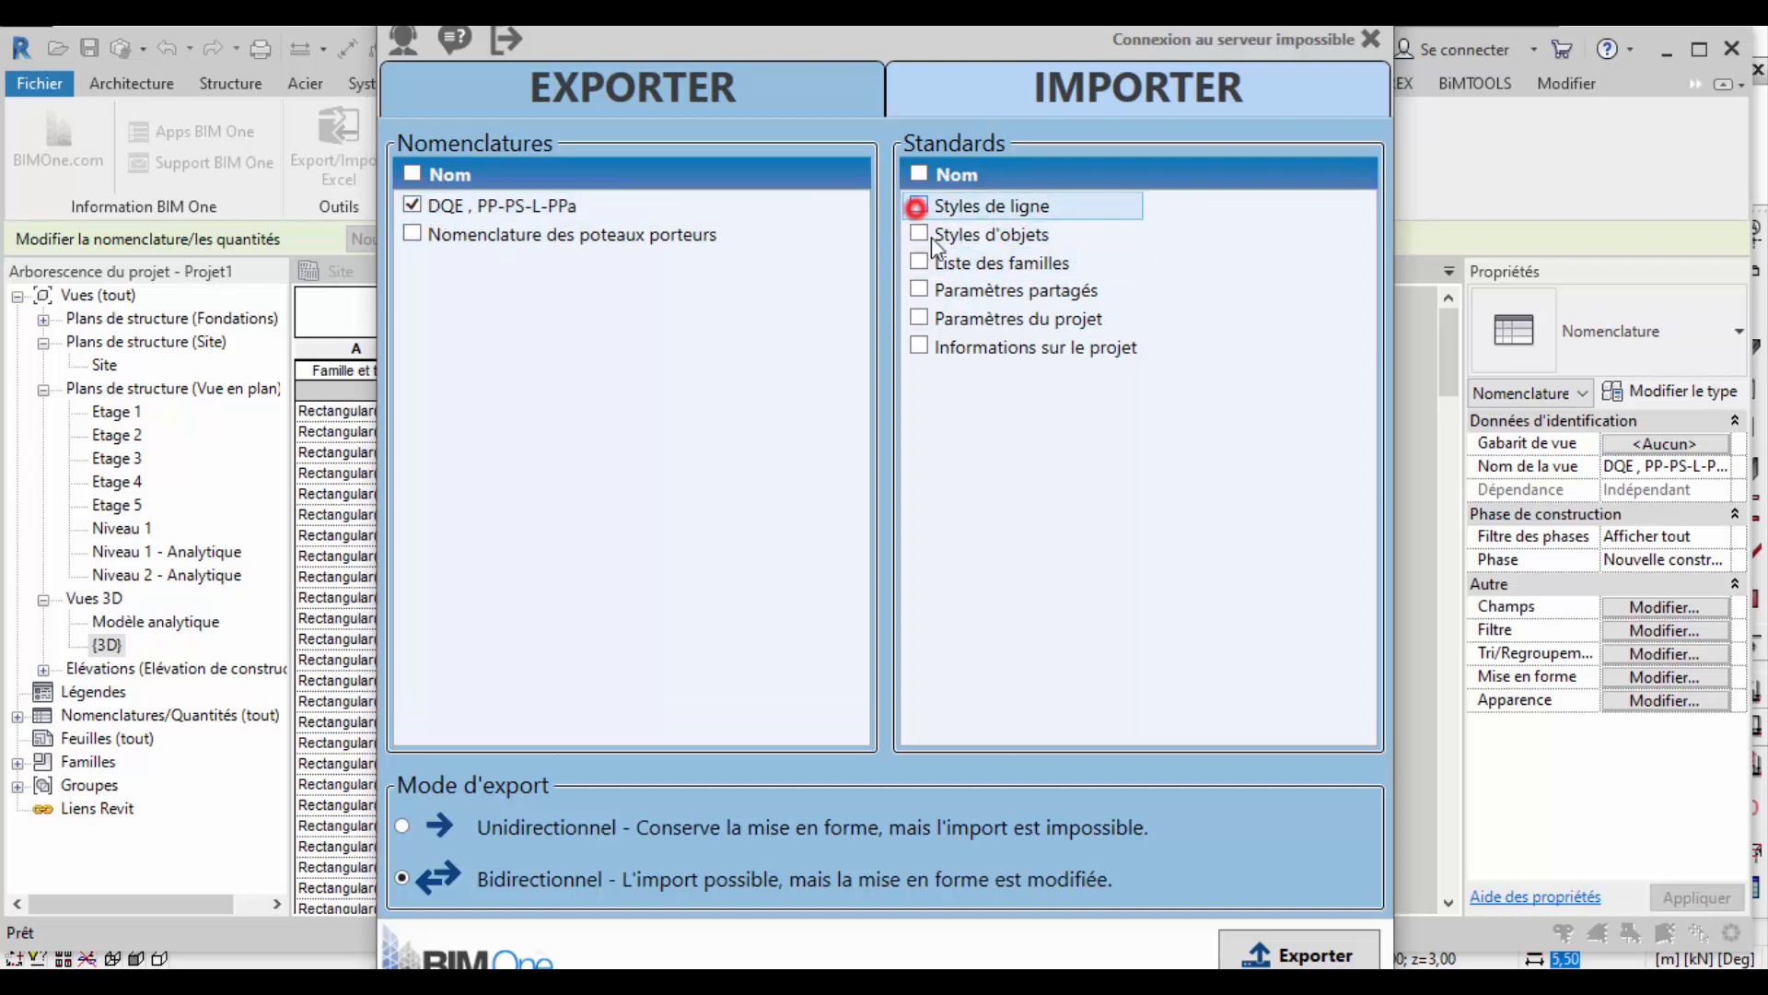
click(918, 234)
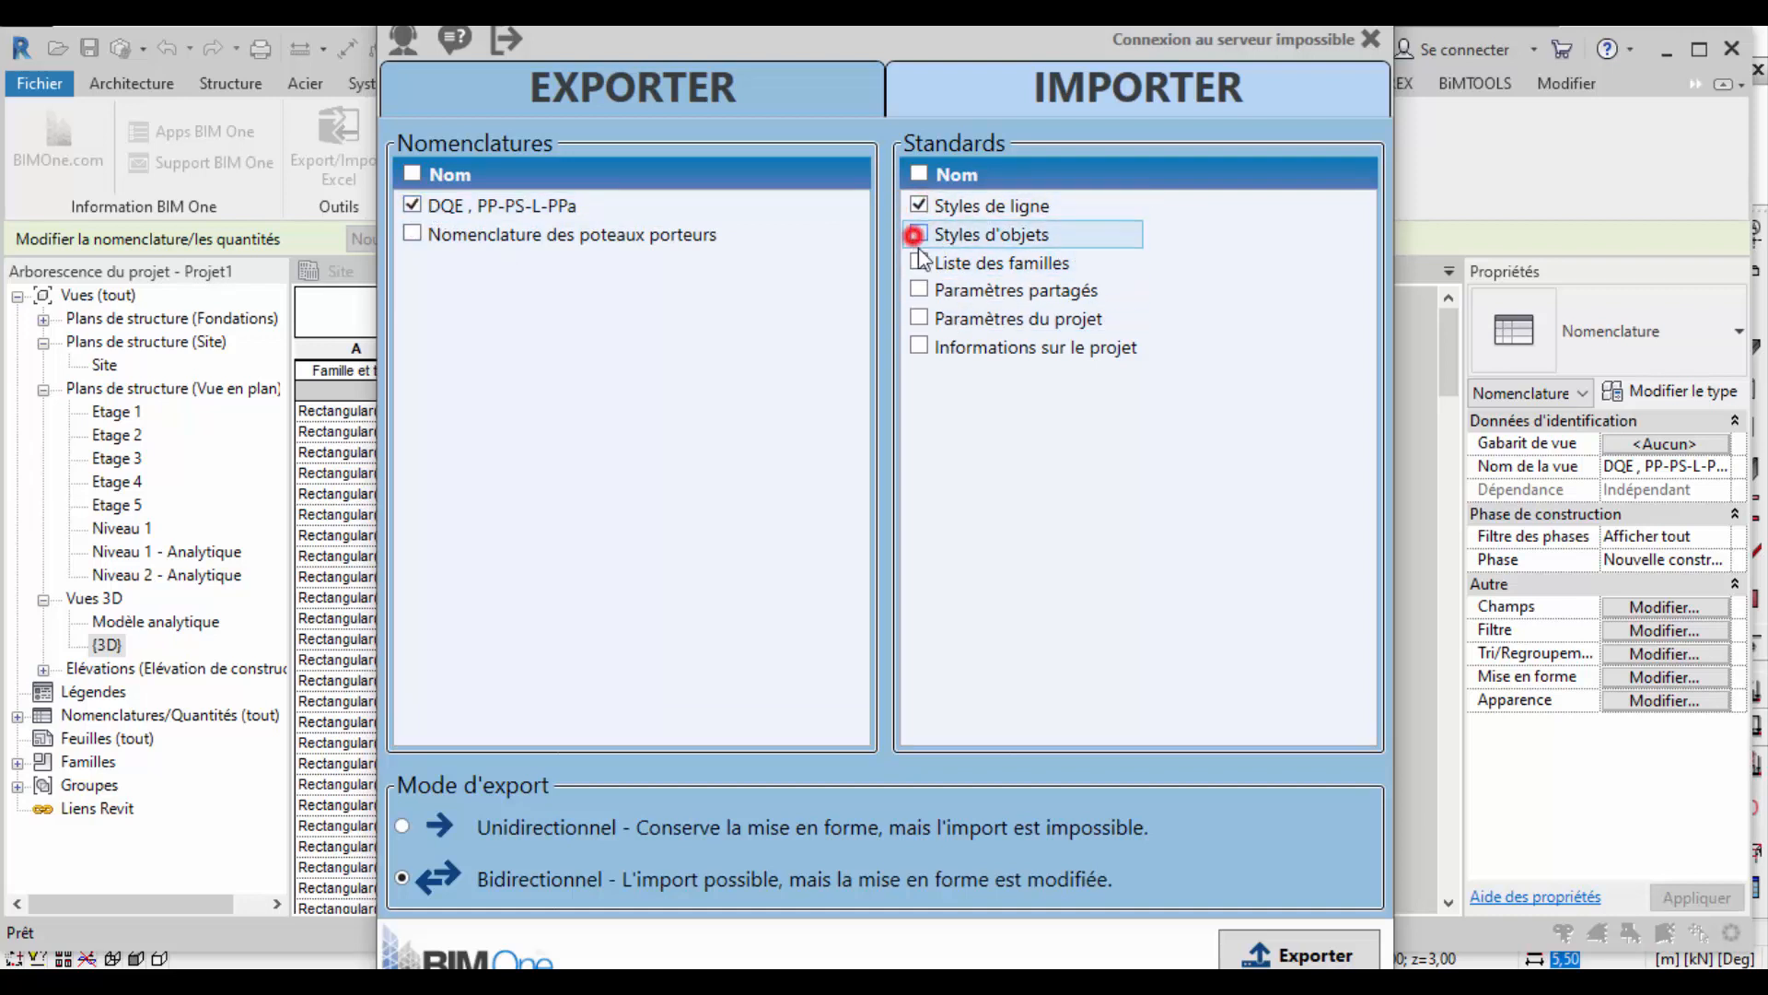
click(920, 317)
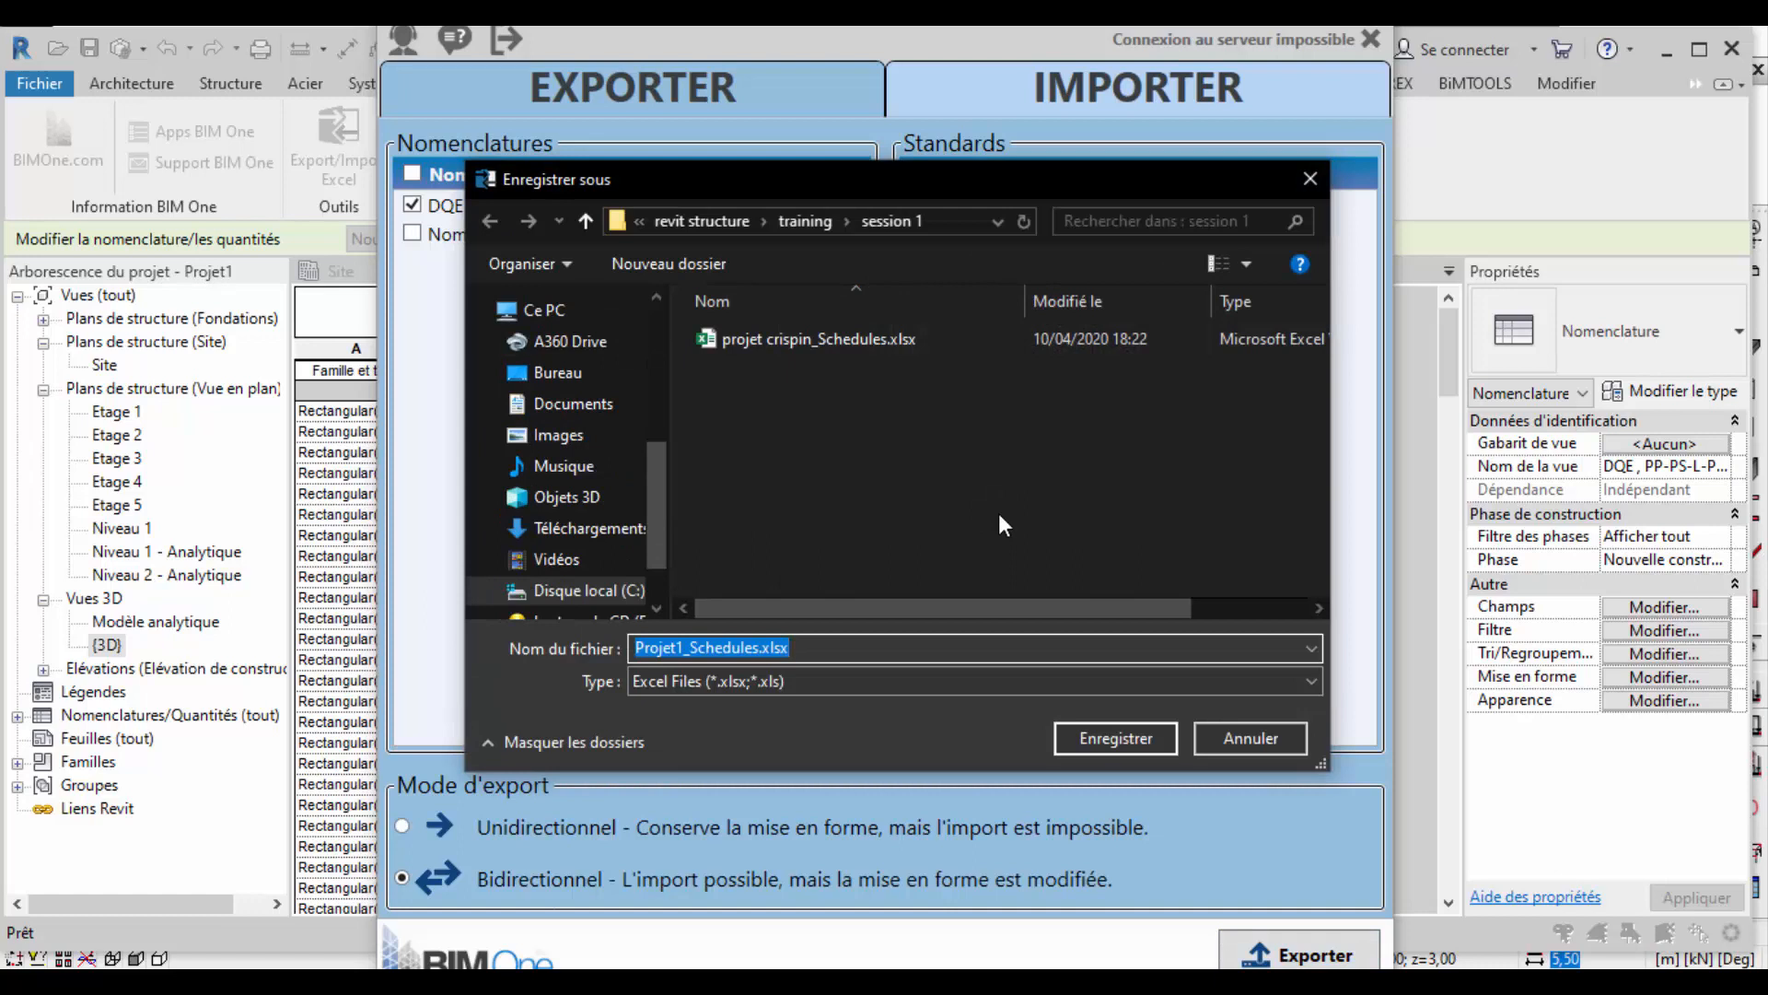
Export the schedule to an Excel file named "Revit structure1" and cancel saving the separate standards file.
text(e)
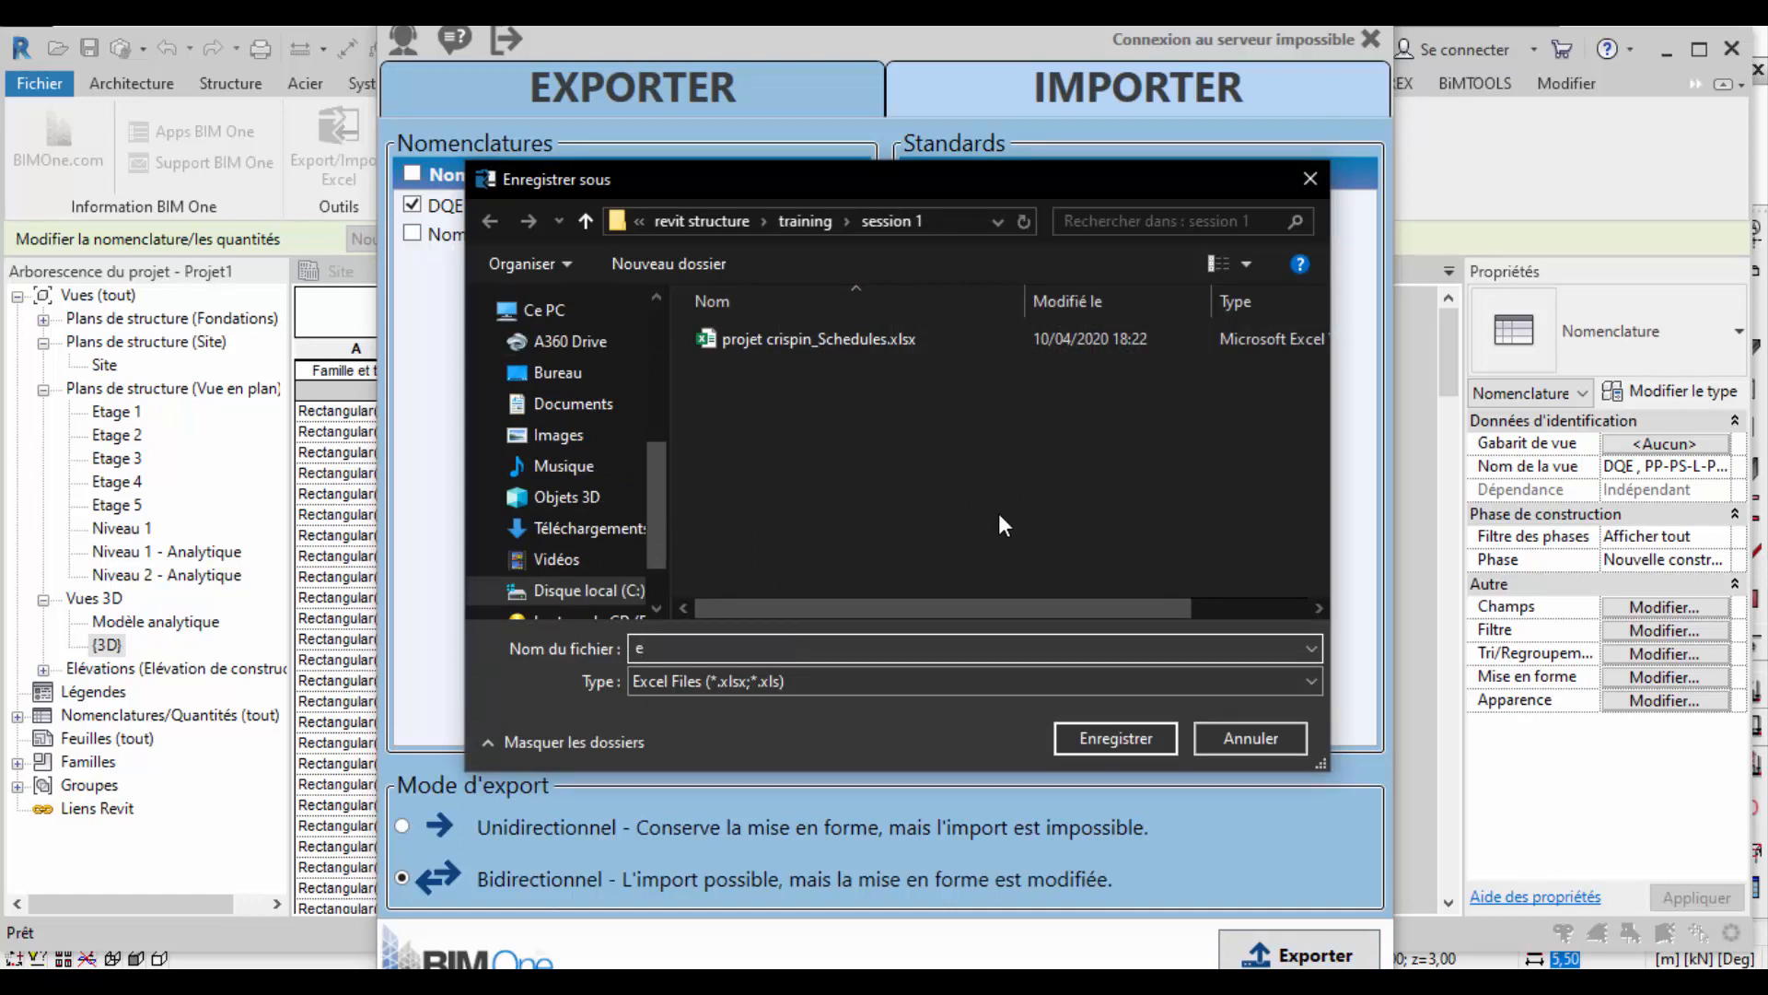
text(xo)
key(BackSpace)
key(BackSpace)
key(BackSpace)
text(Revit structure)
key(Return)
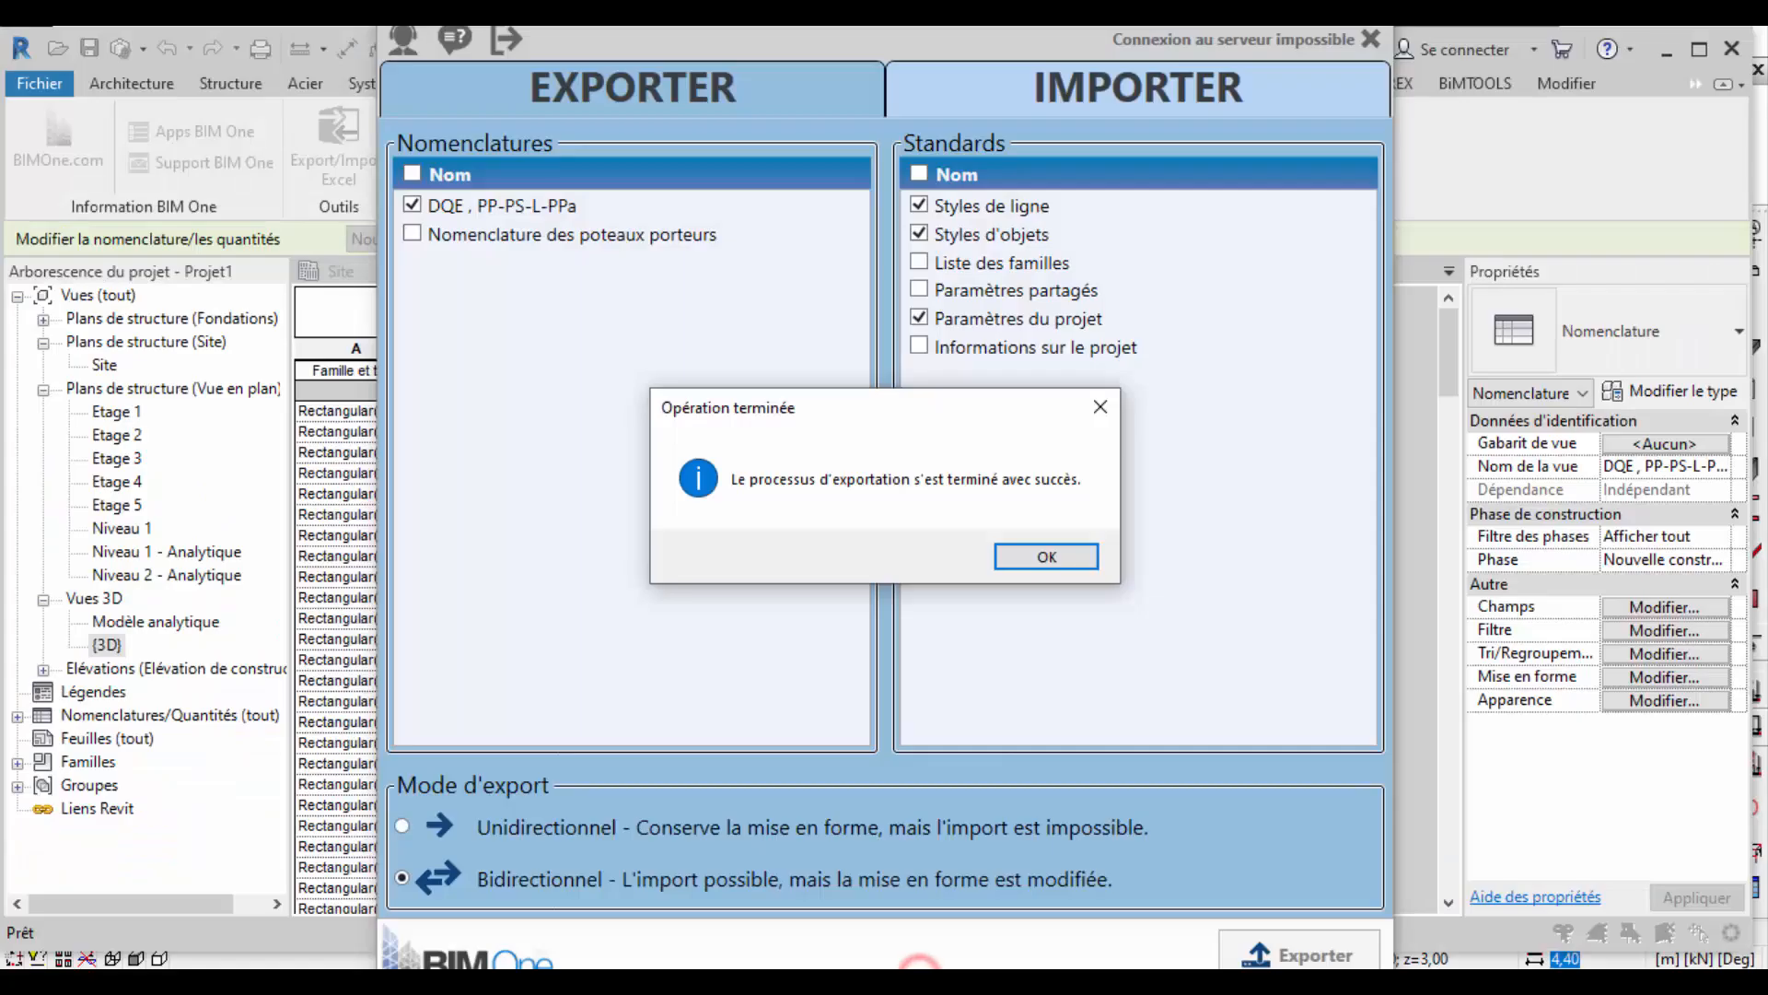
click(1086, 552)
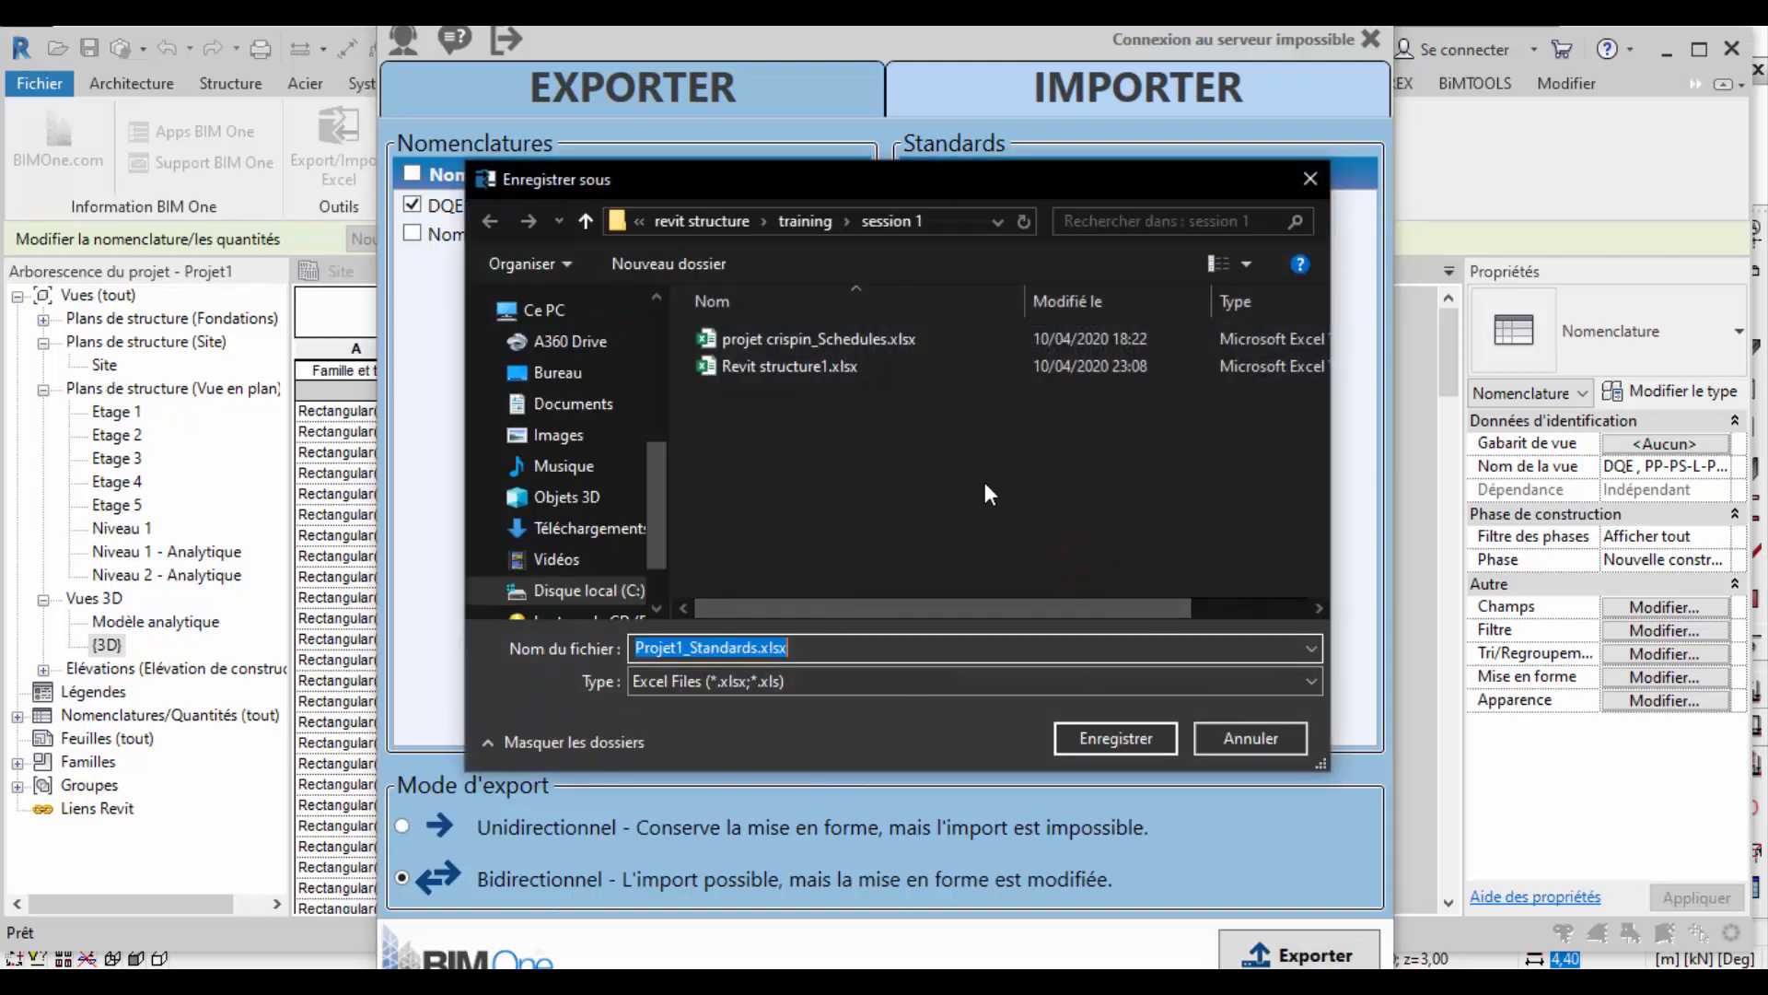
click(1309, 178)
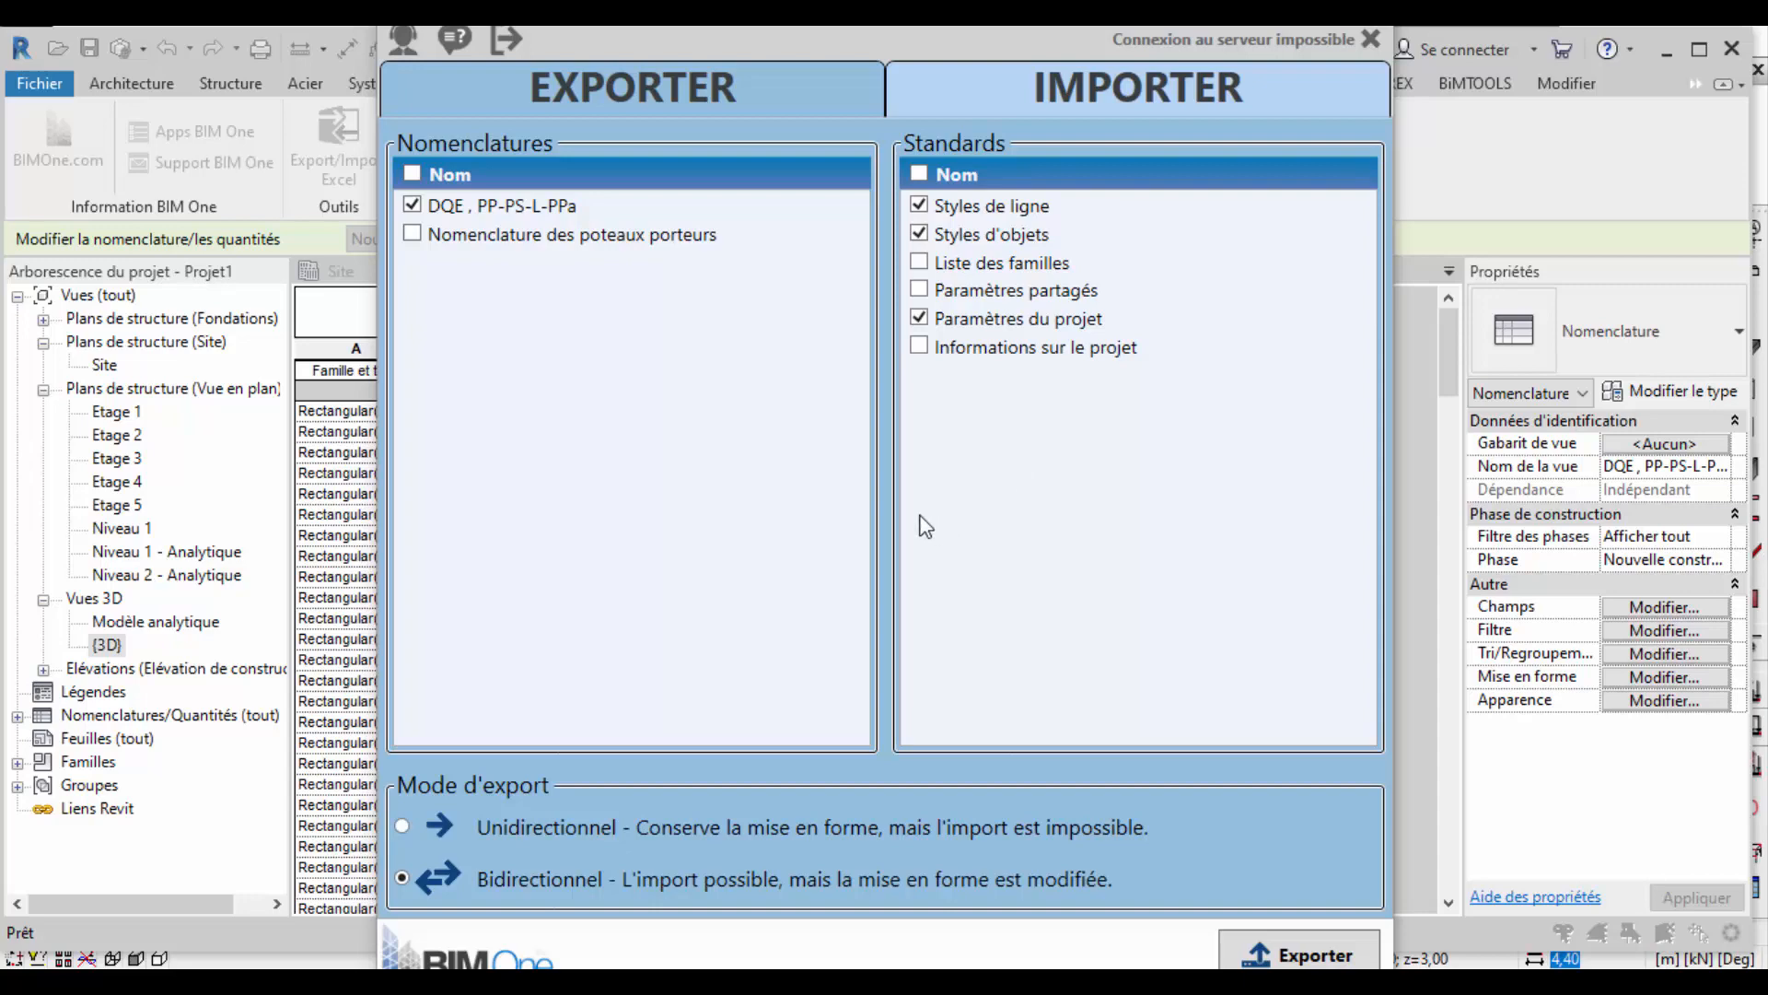
Switch to File Explorer and open the exported workbook Revit structure1.xlsx from the recent files.
key(super+e)
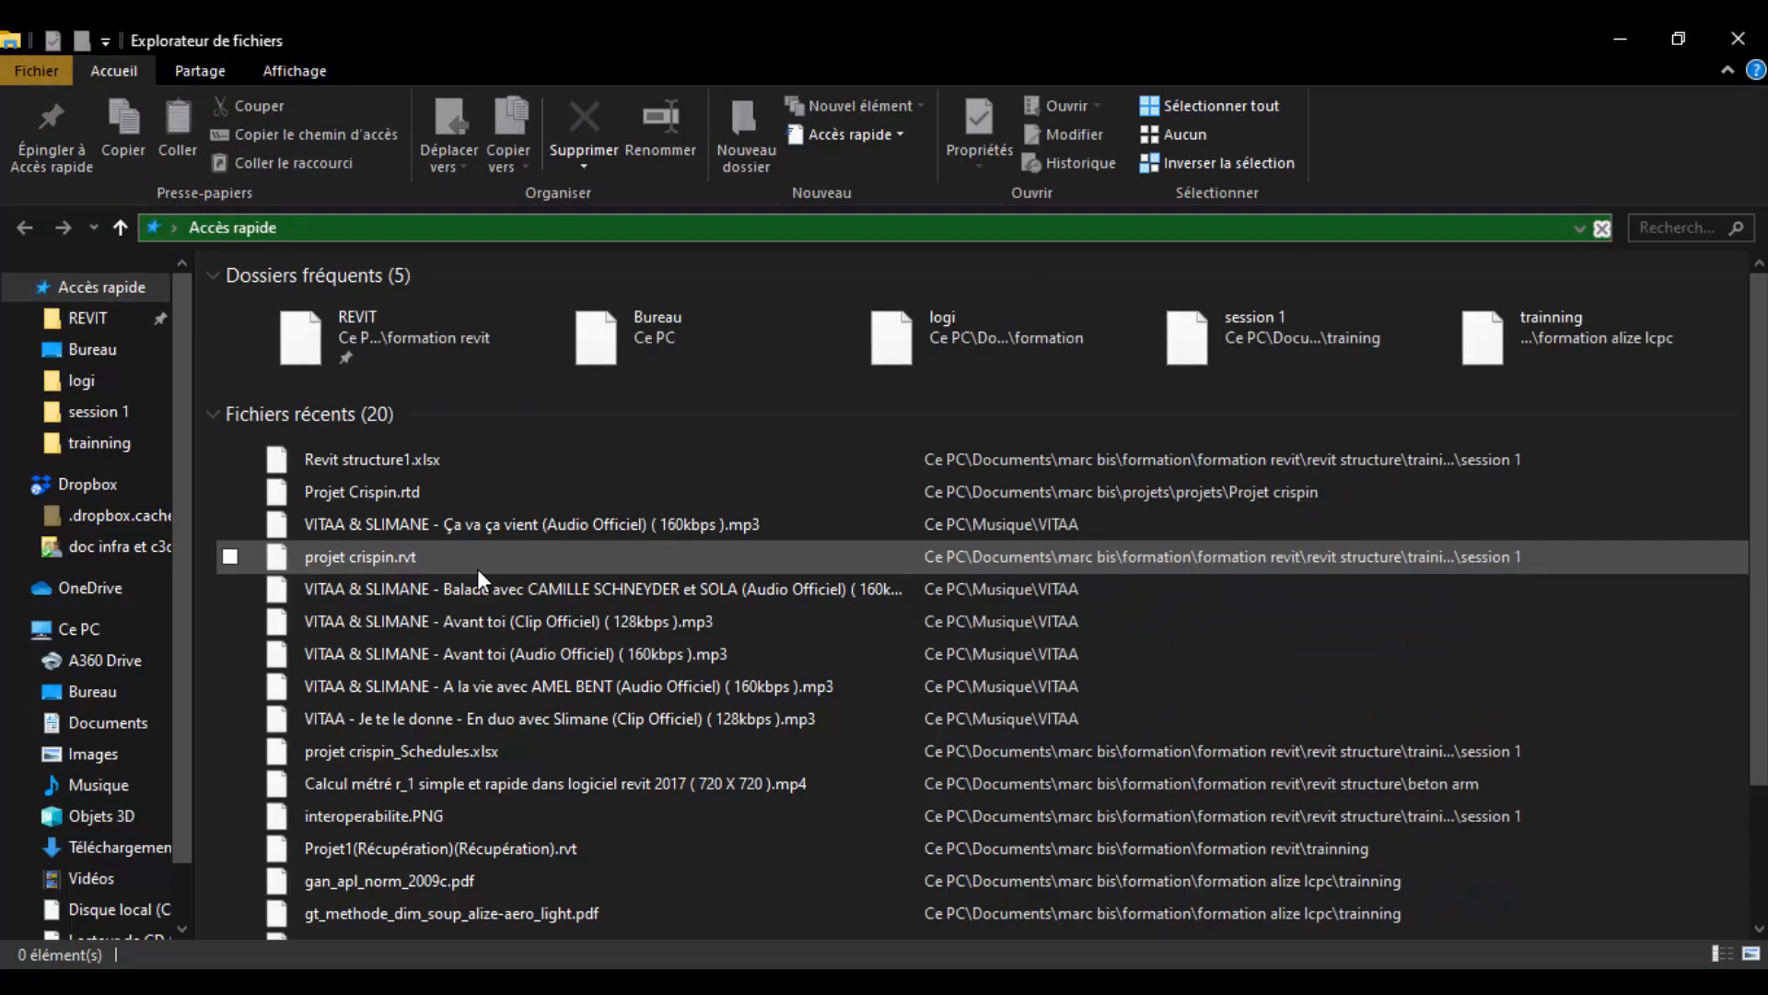
click(540, 463)
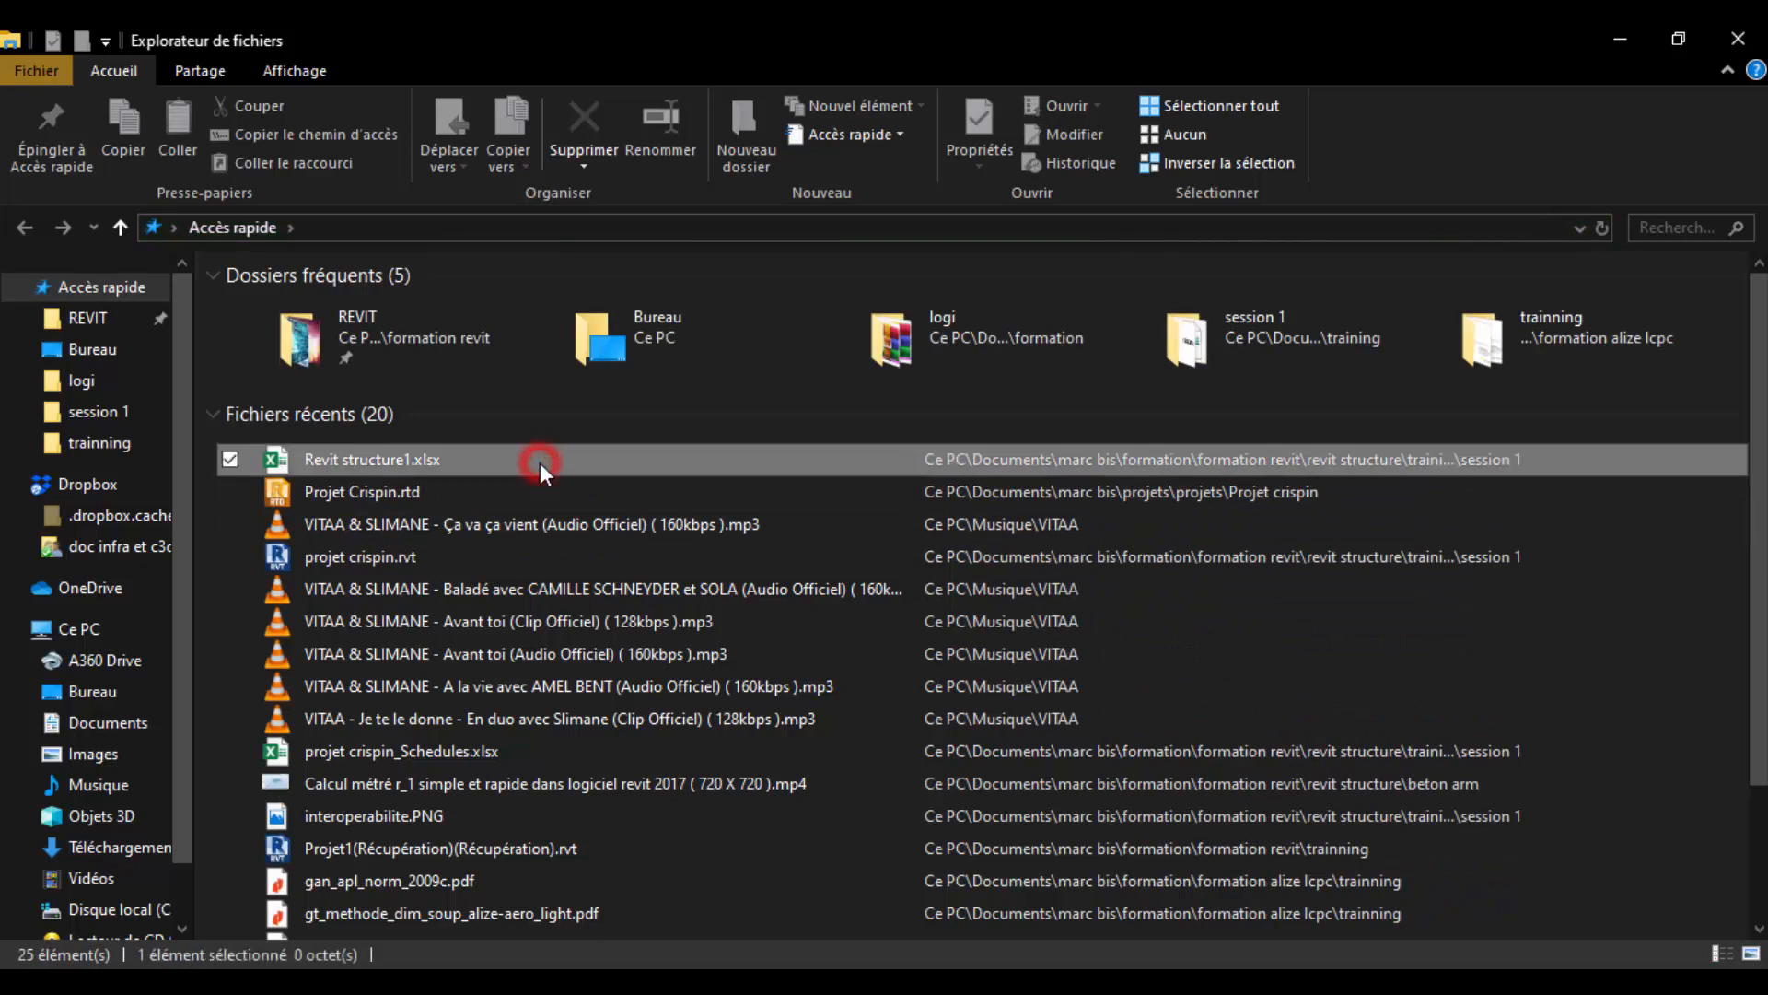
double_click(539, 463)
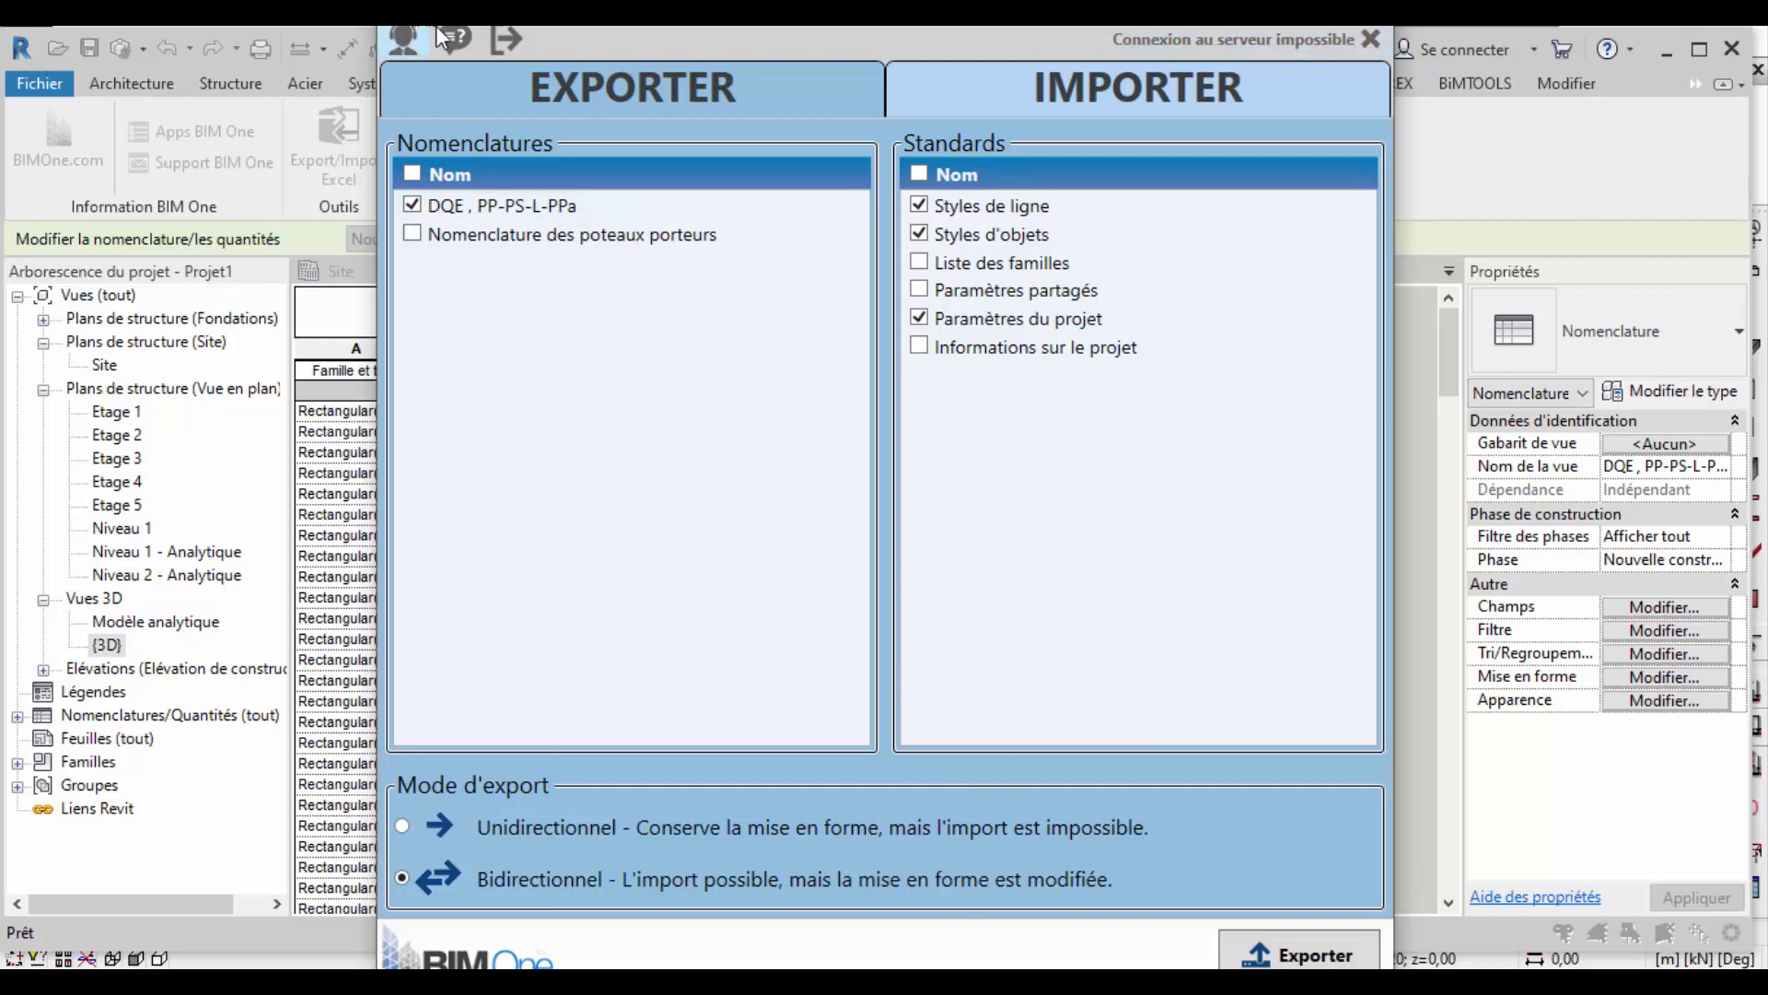
Leave the BIM One export window and widen the schedule's Famille et type column to fit its contents.
click(512, 39)
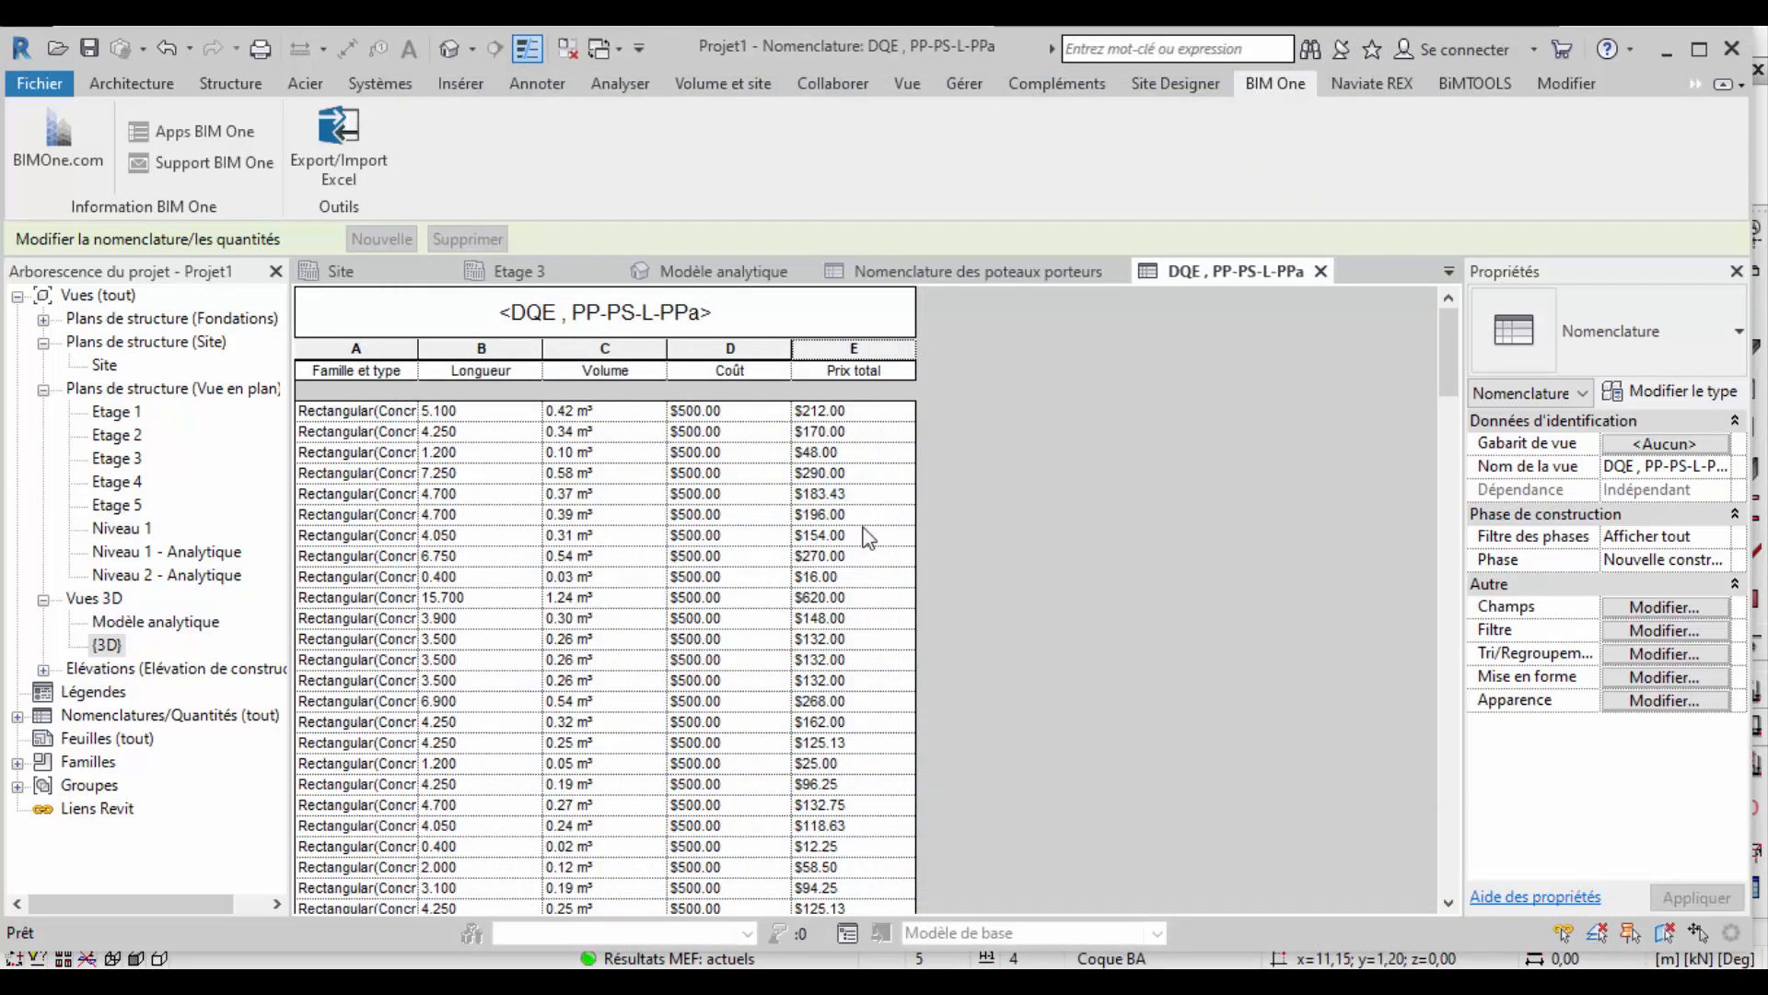
scroll(665, 649, down, 5)
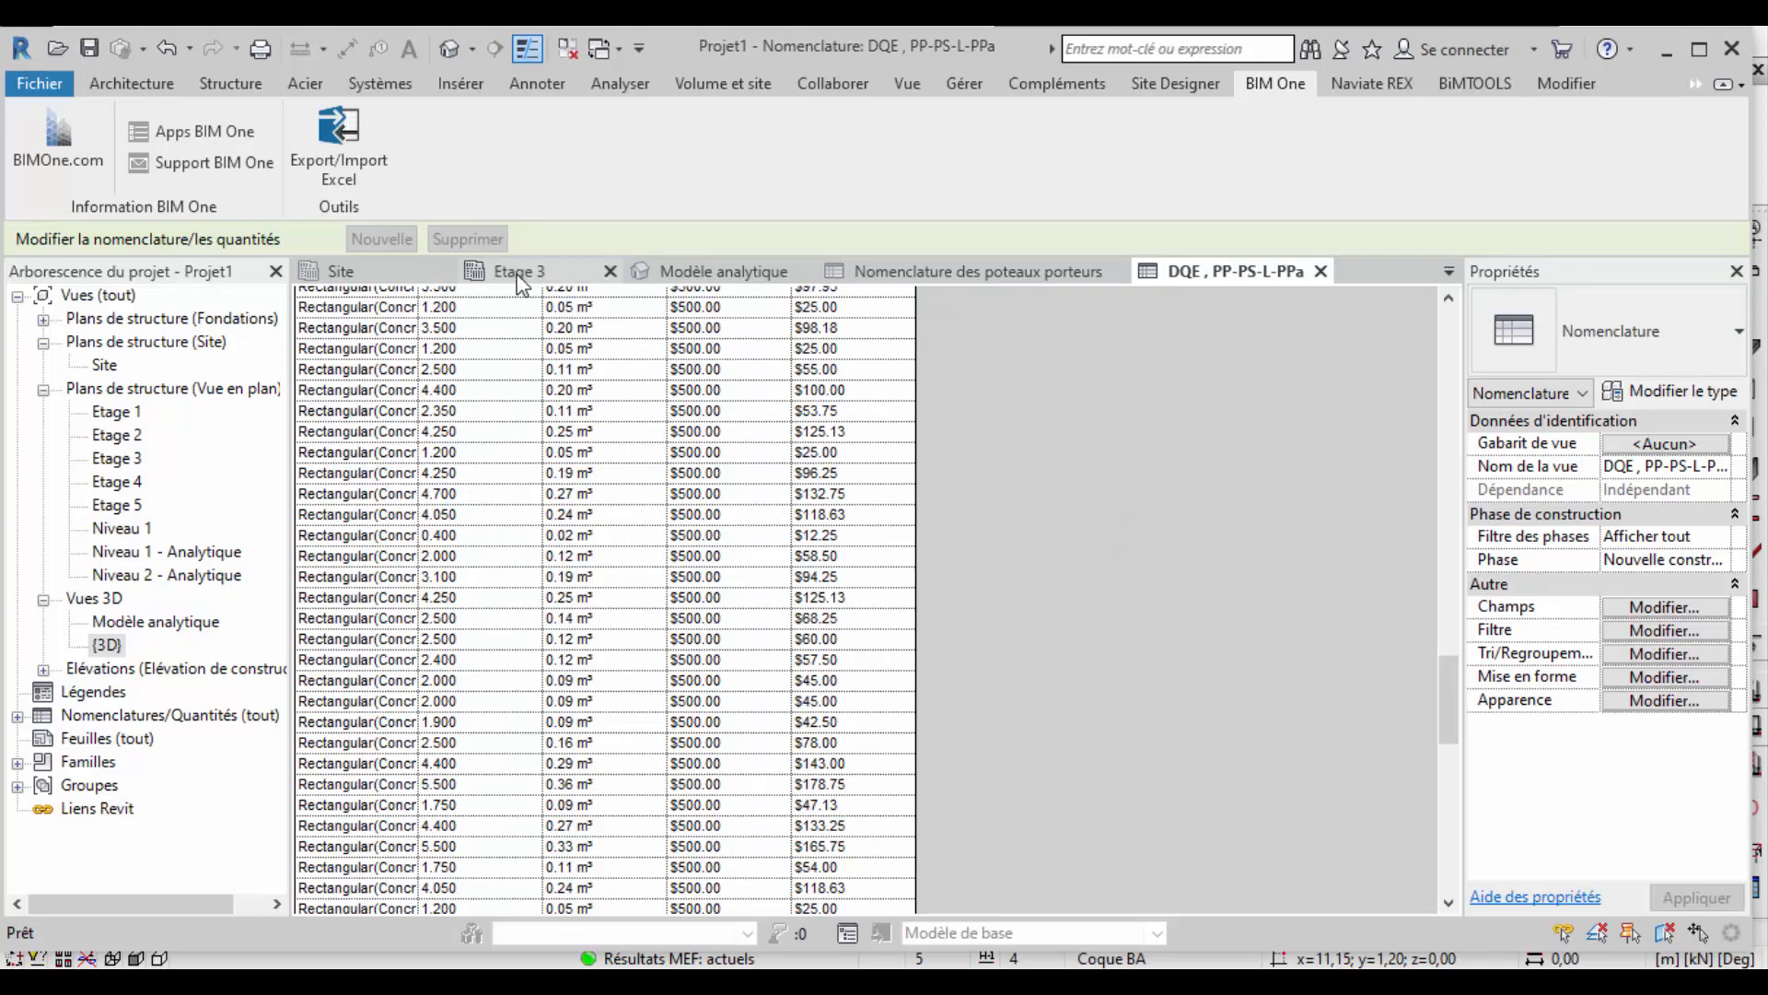
double_click(420, 308)
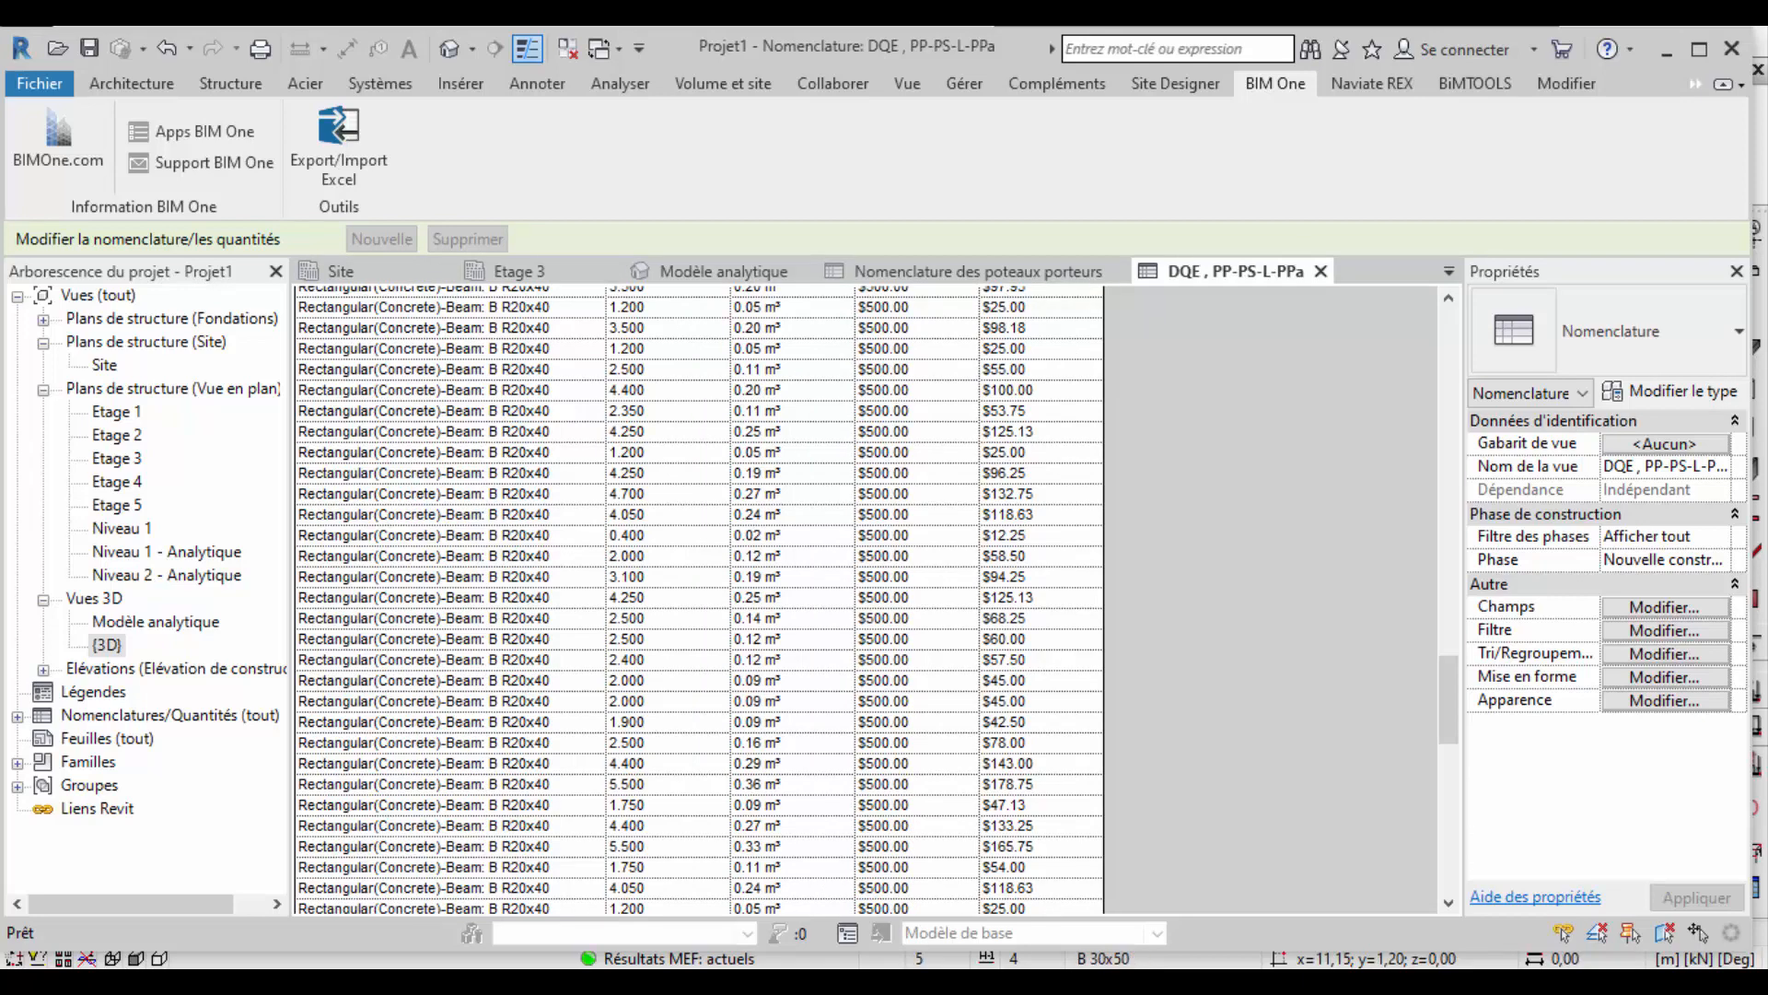
Switch to File Explorer, open Revit structure1.xlsx and bring the workbook to the front in Excel.
mouse_move(733, 982)
click(997, 891)
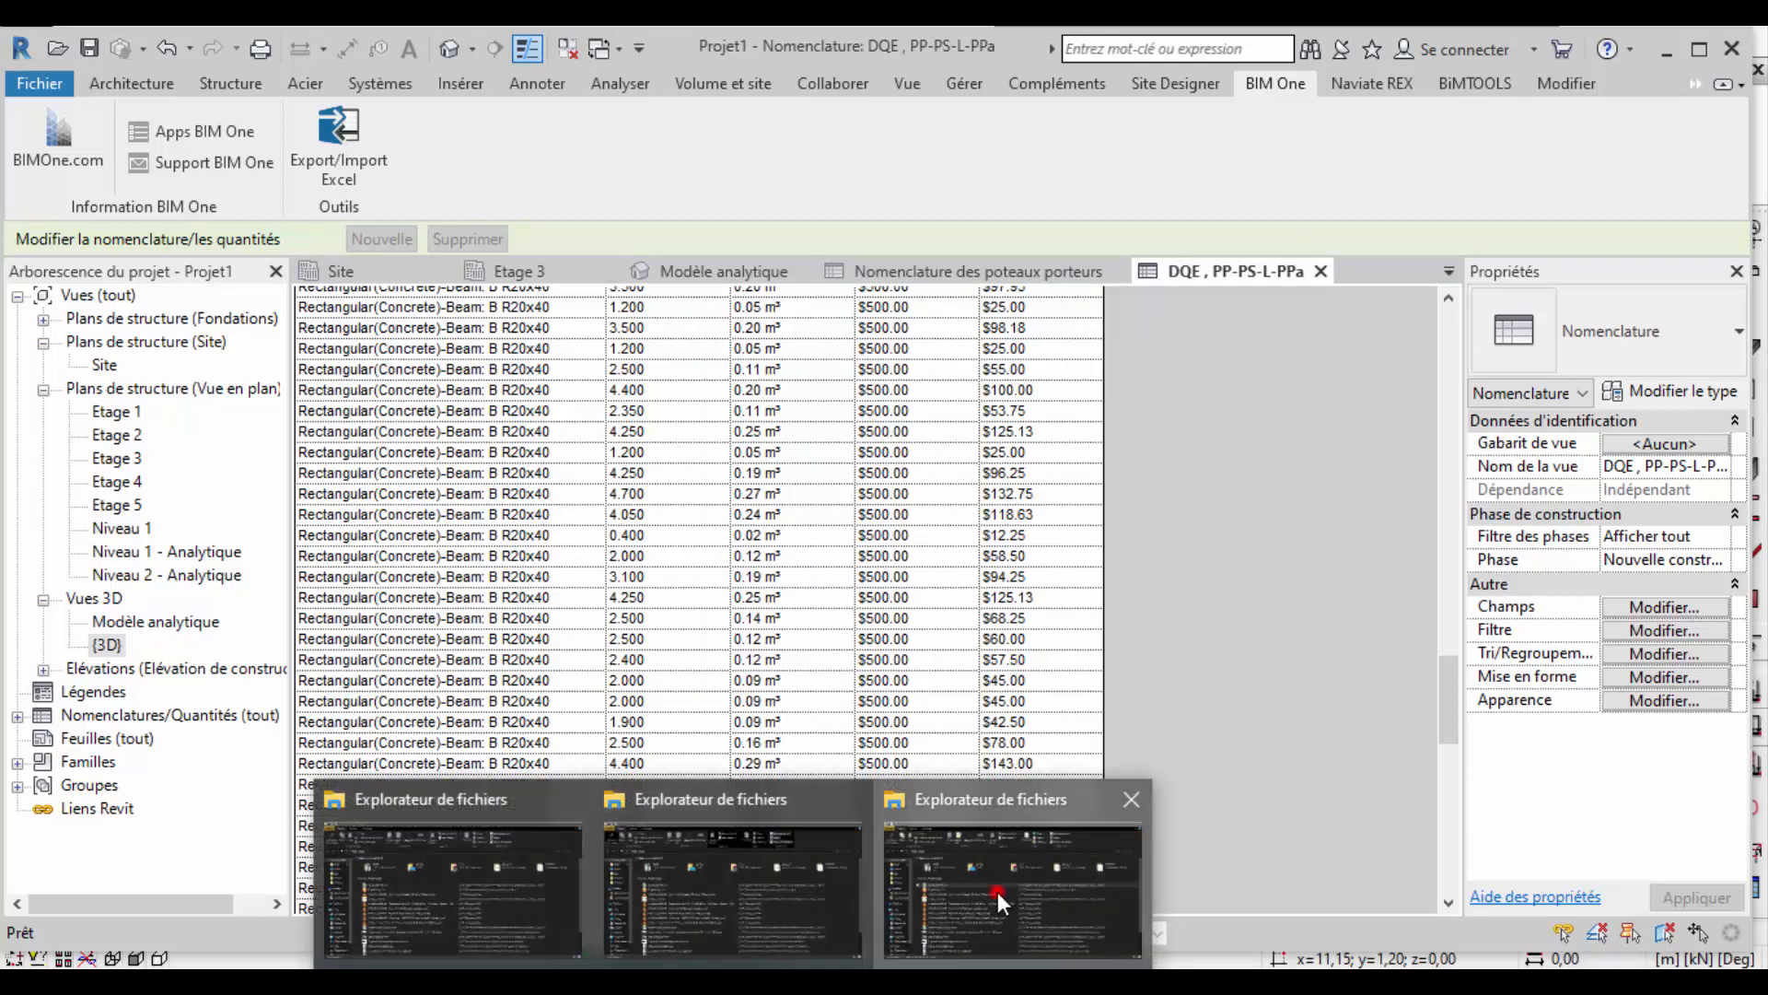
double_click(472, 466)
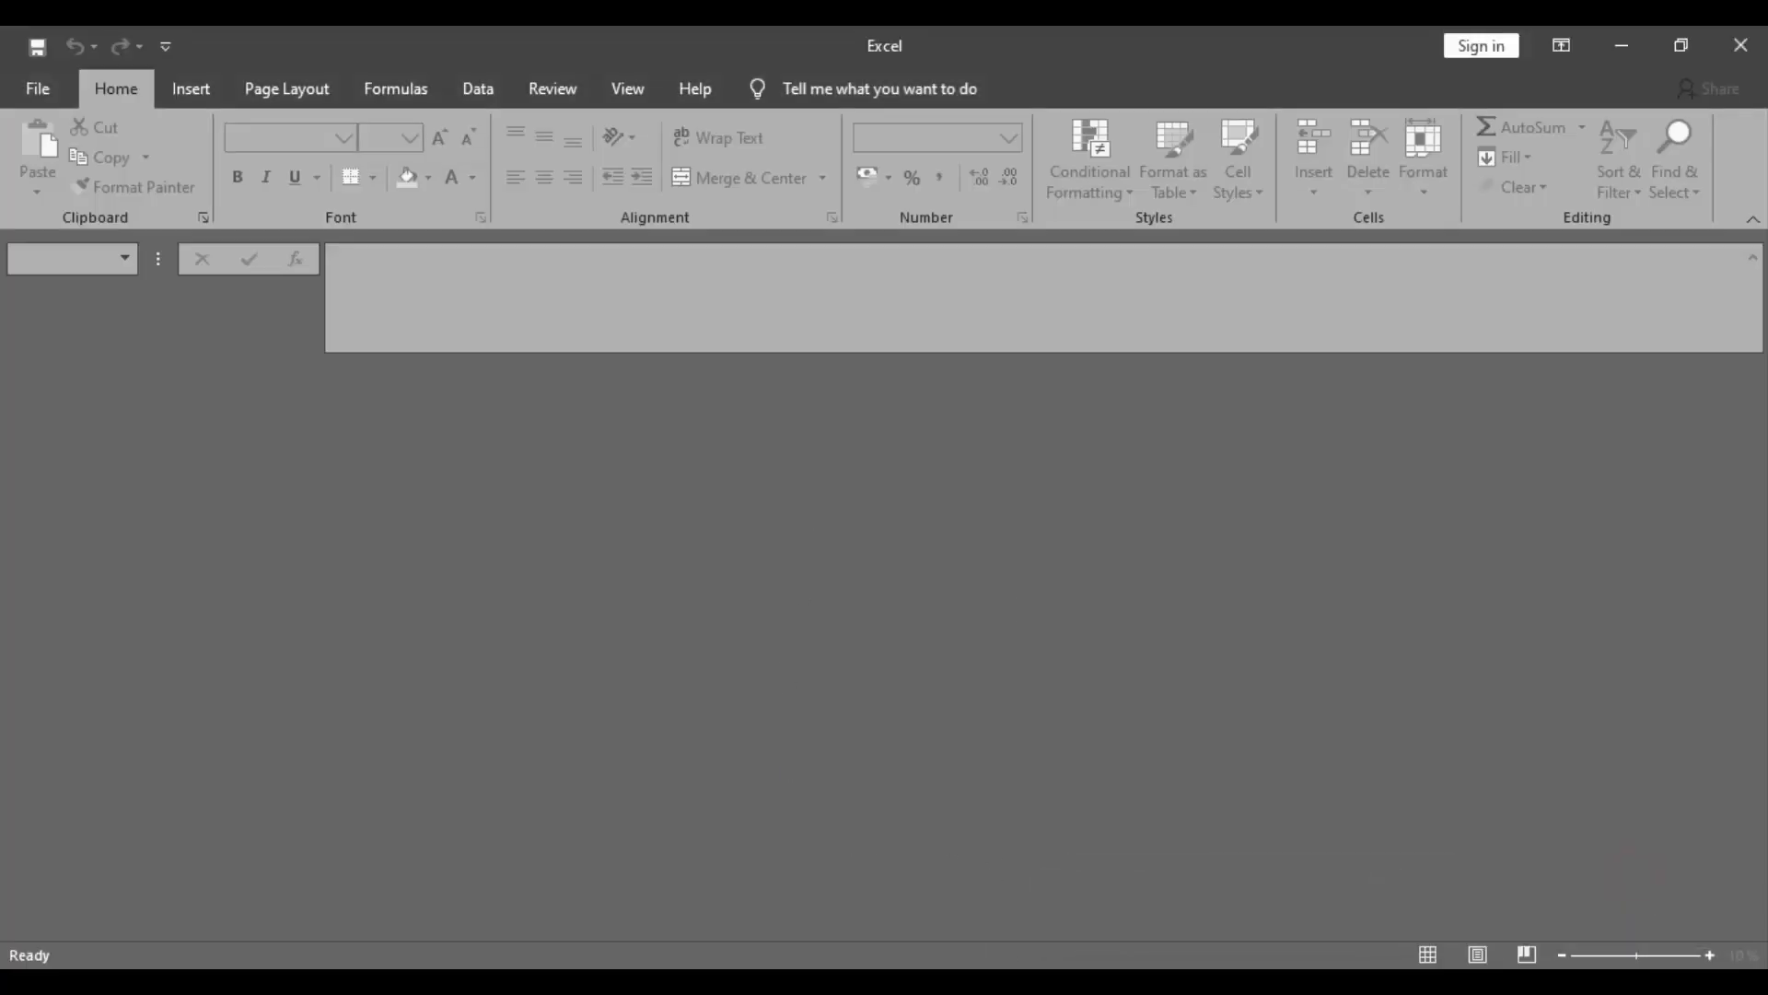
mouse_move(1030, 919)
click(934, 891)
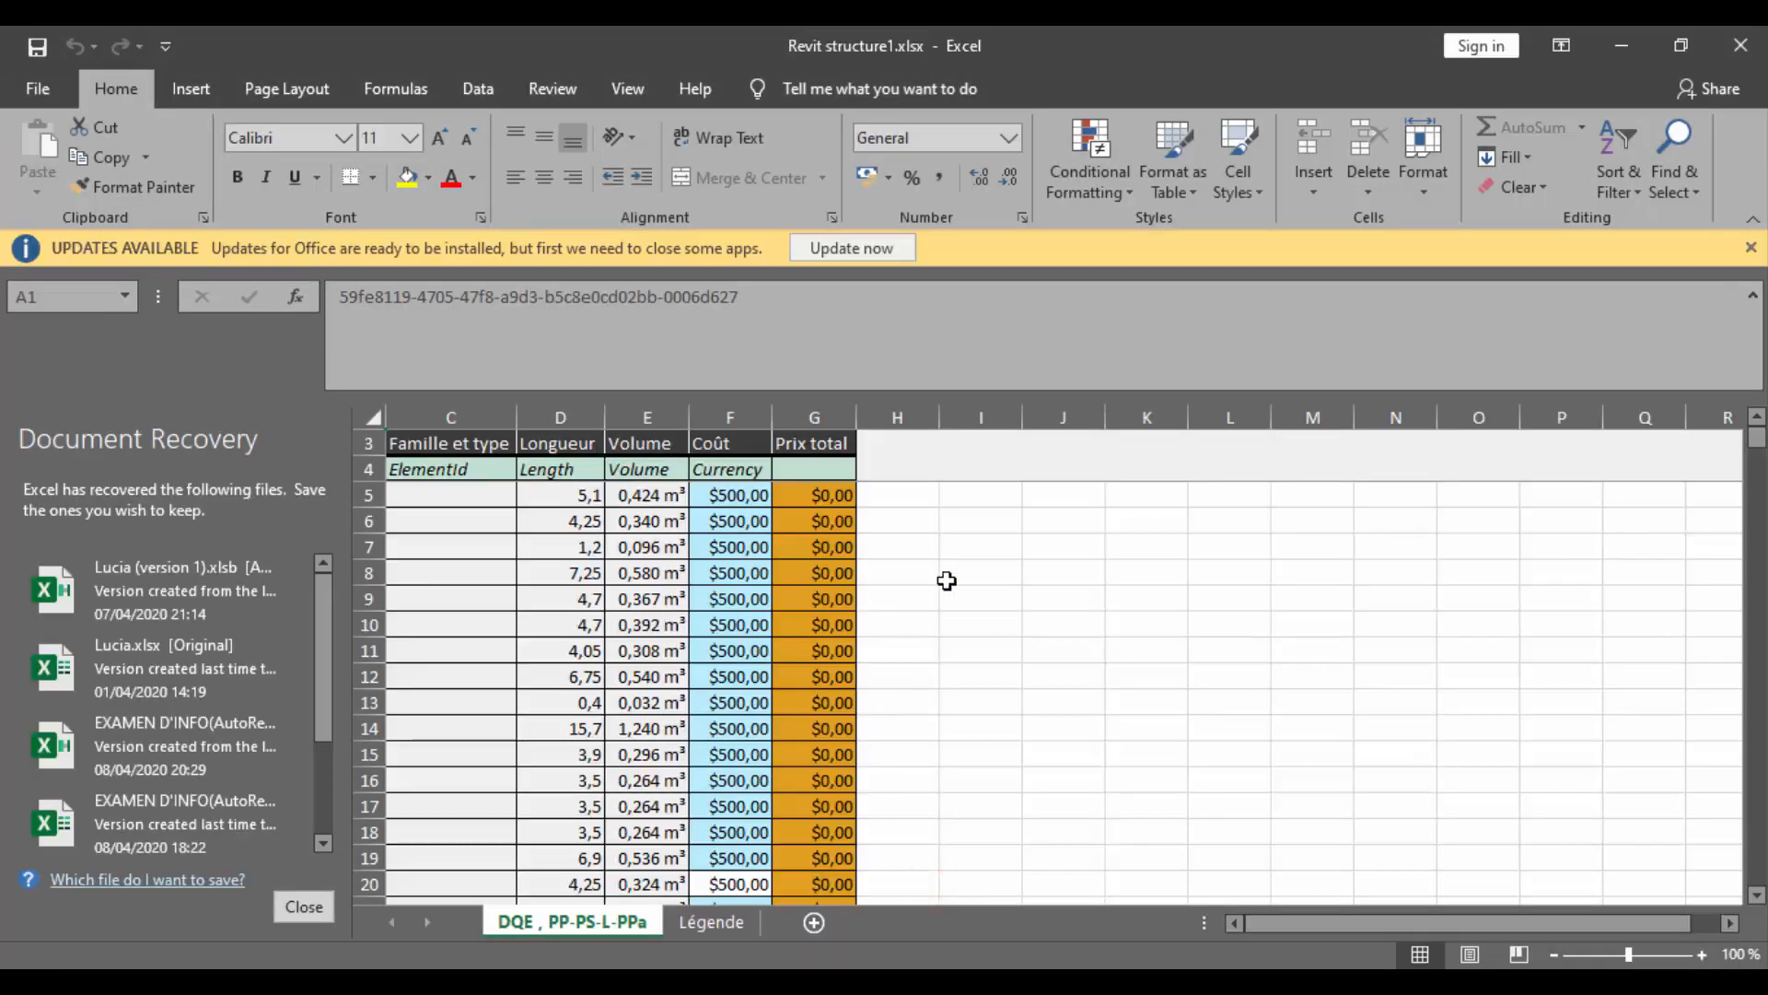
Examine the exported rows of the DQE , PP-PS-L-PPa sheet, especially the Famille et type column.
click(986, 656)
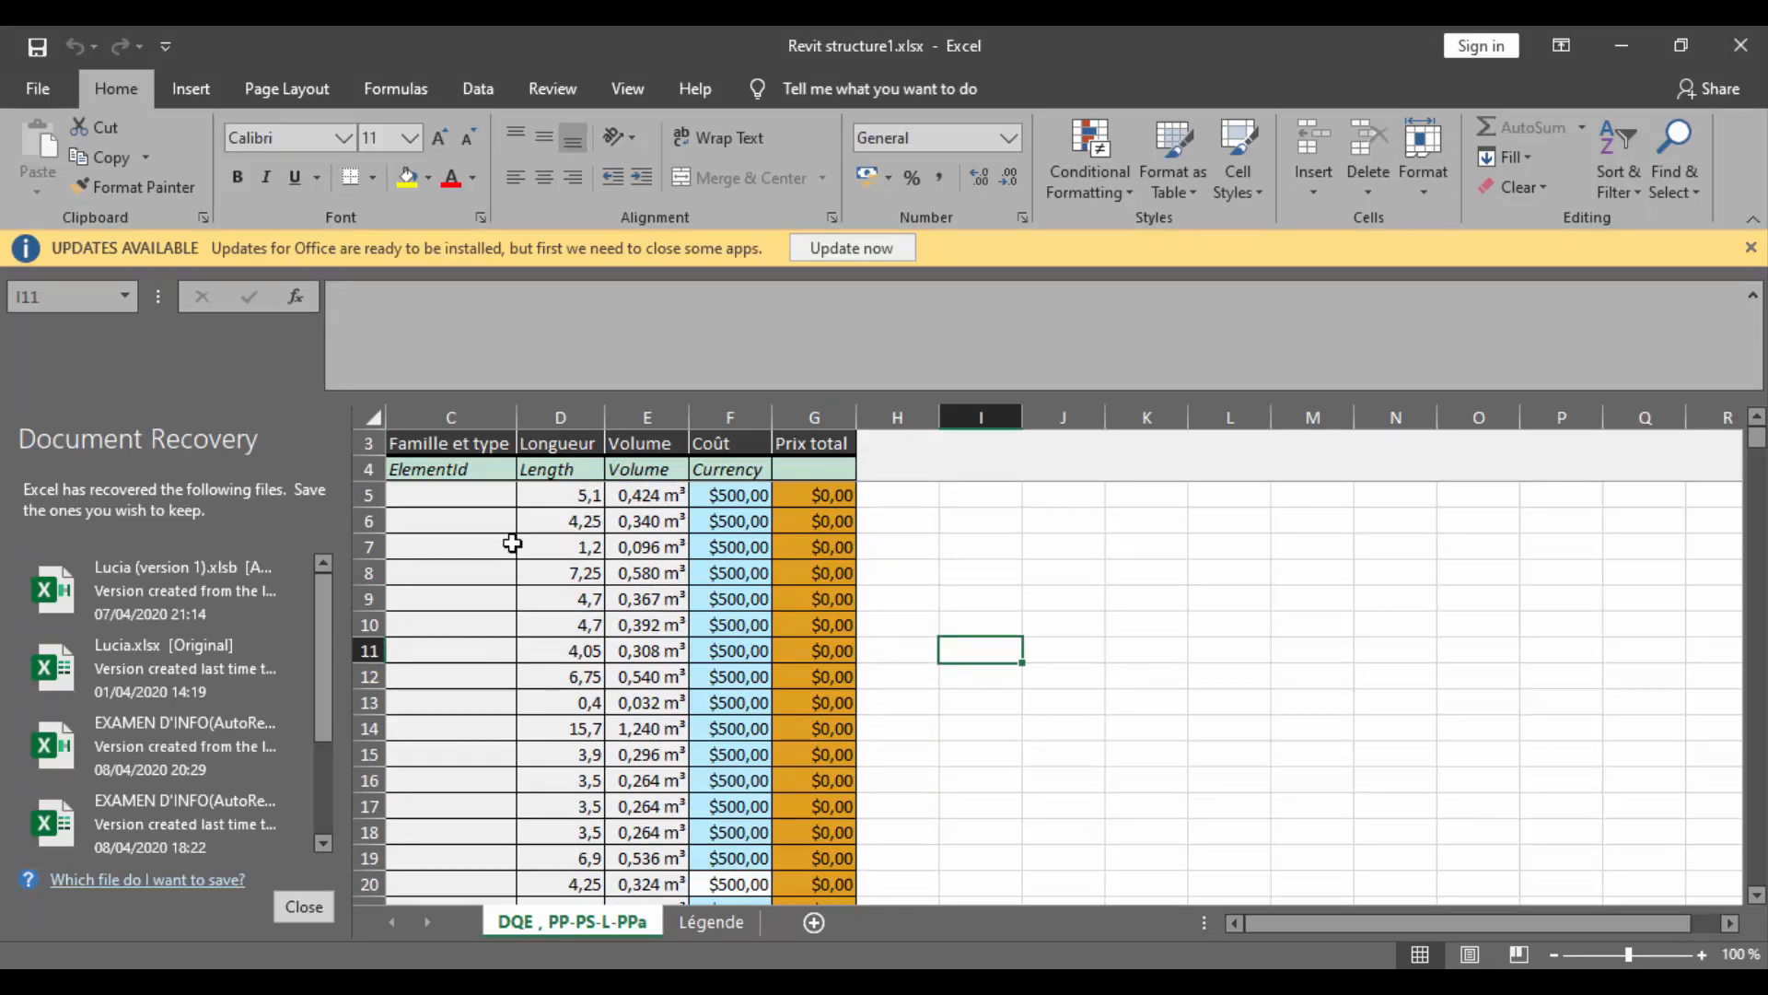
drag(1013, 544, 1030, 541)
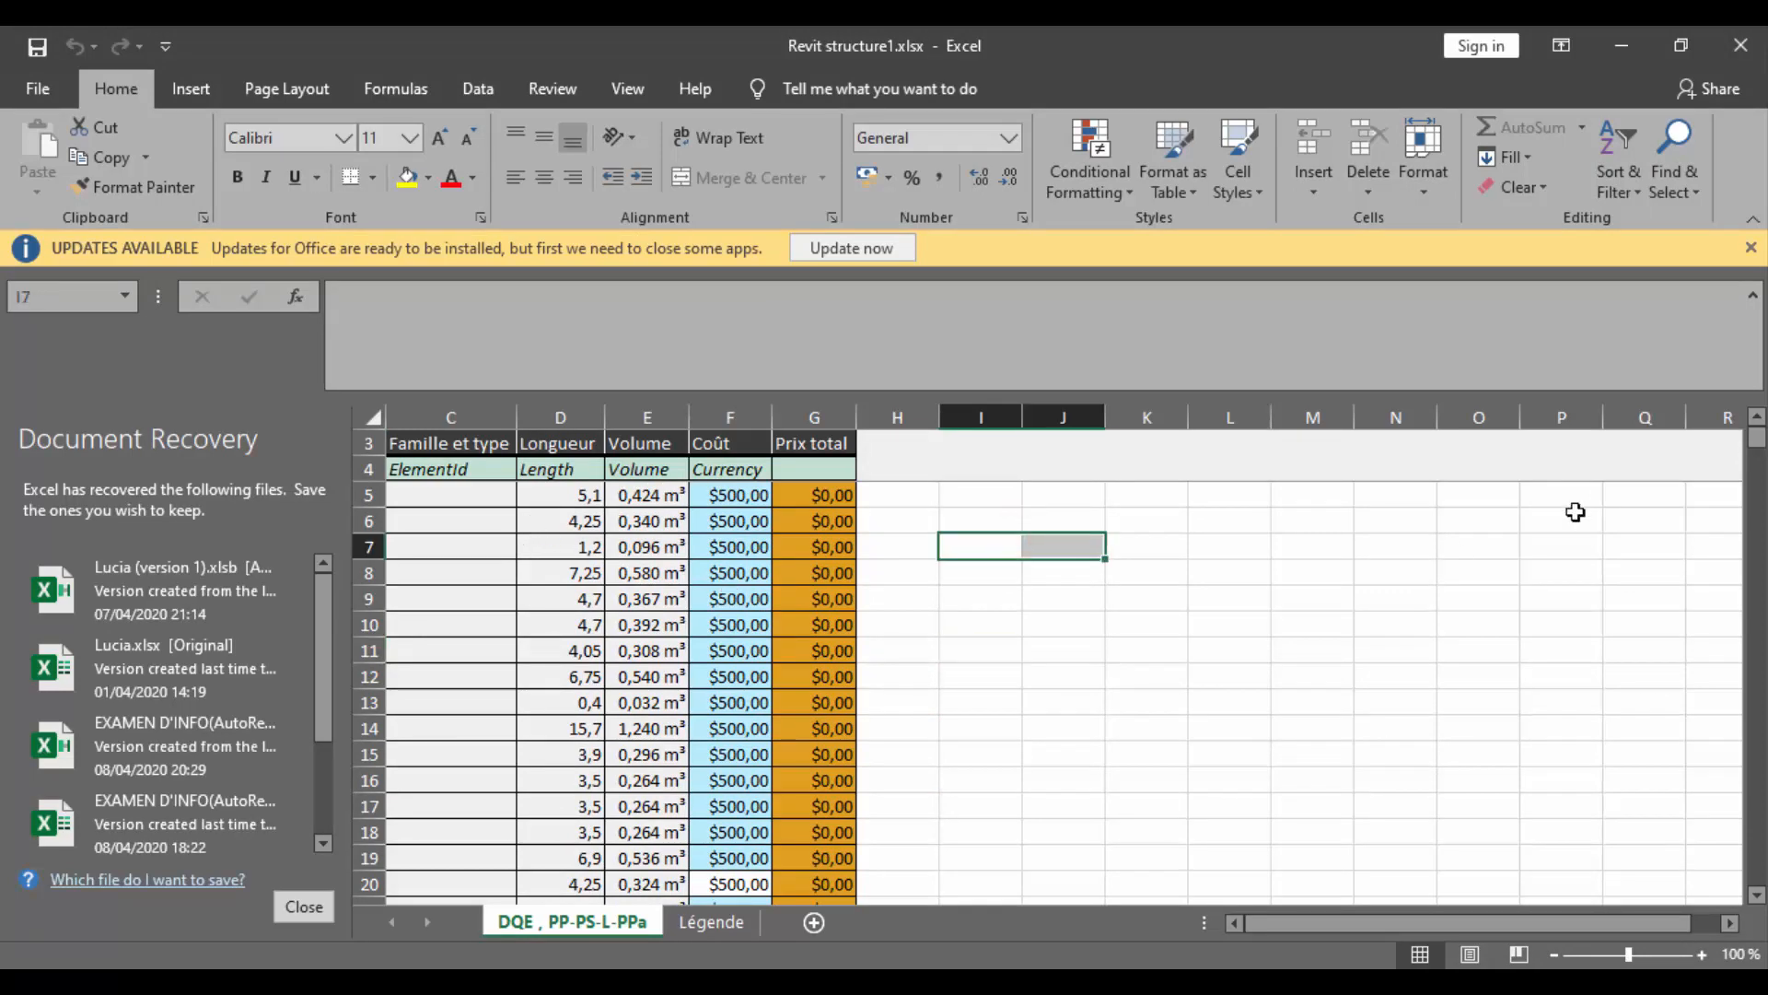
click(1465, 727)
scroll(1446, 709, down, 8)
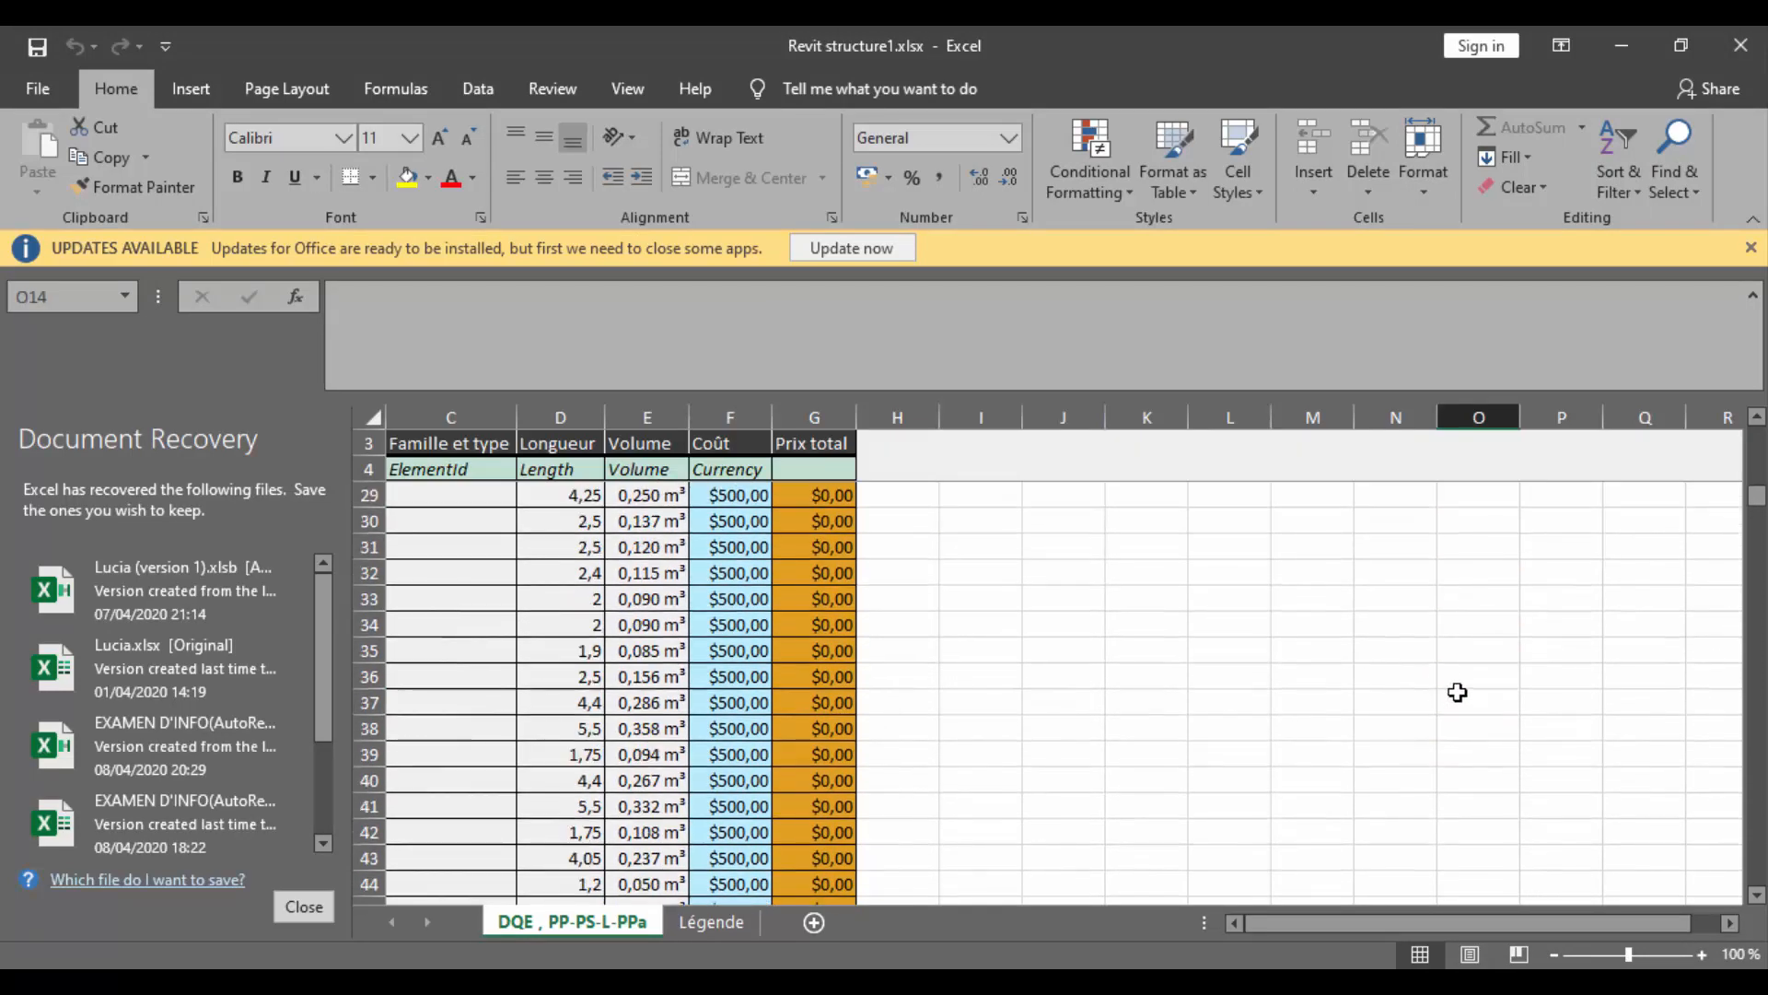
scroll(1456, 693, up, 8)
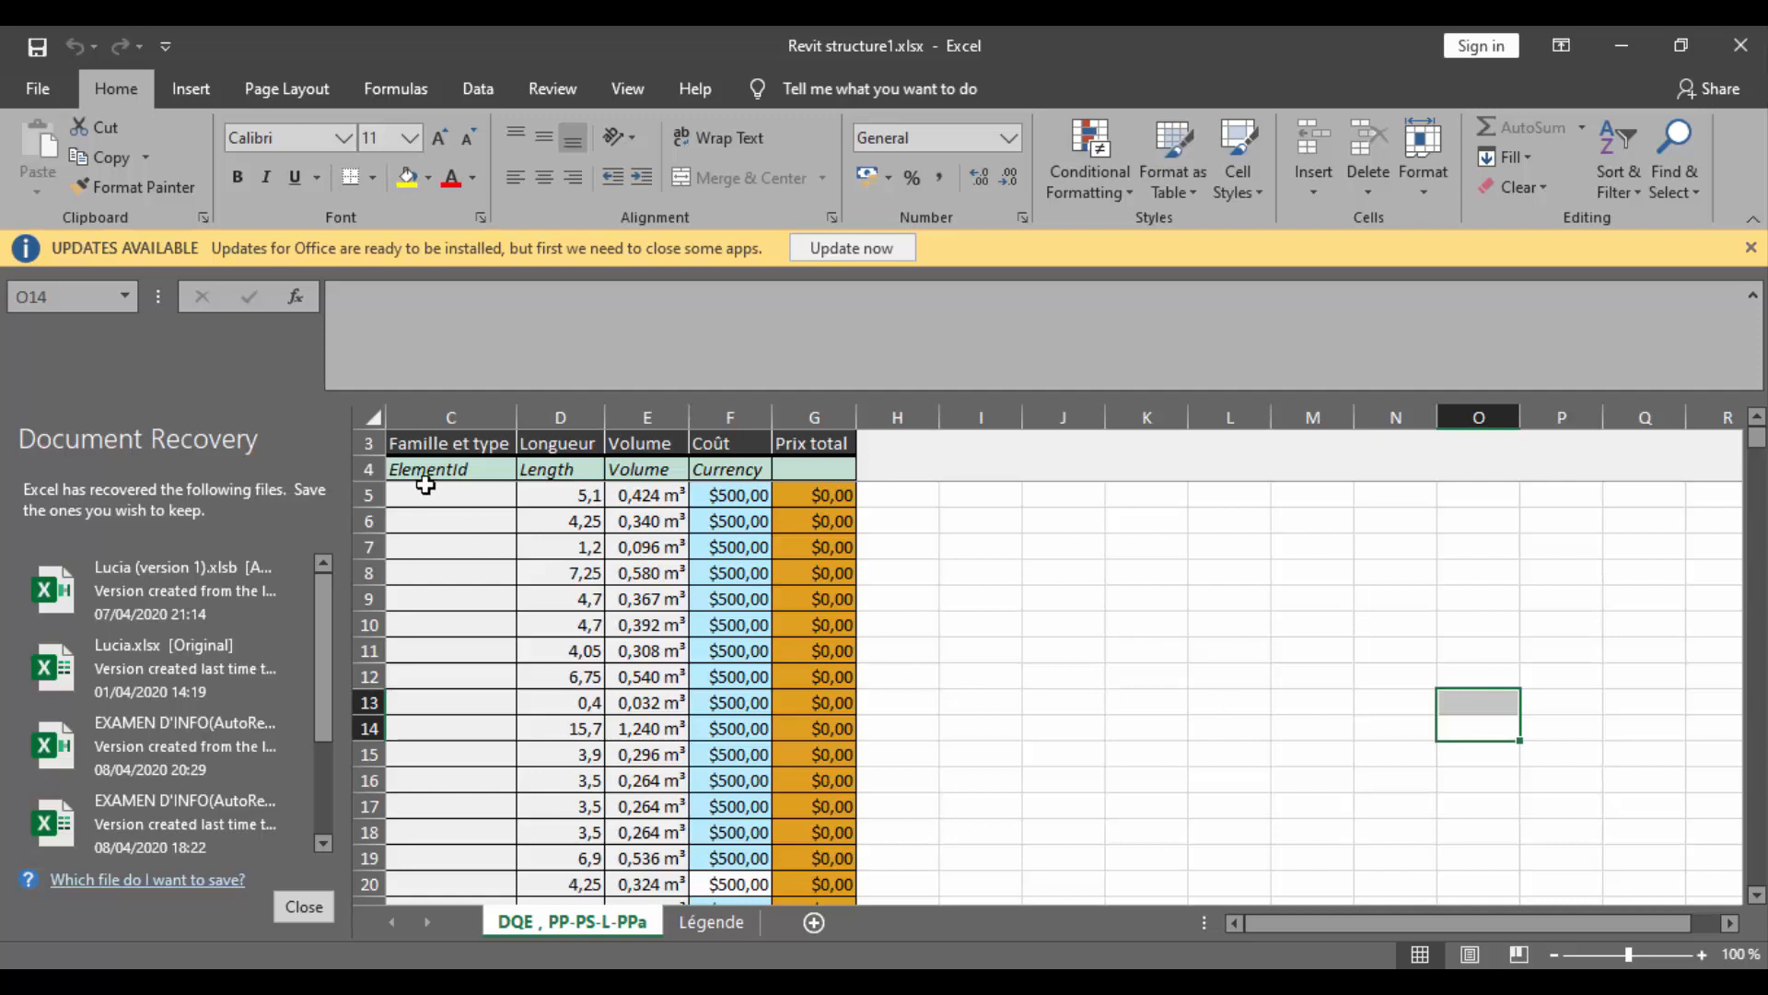
scroll(443, 499, down, 20)
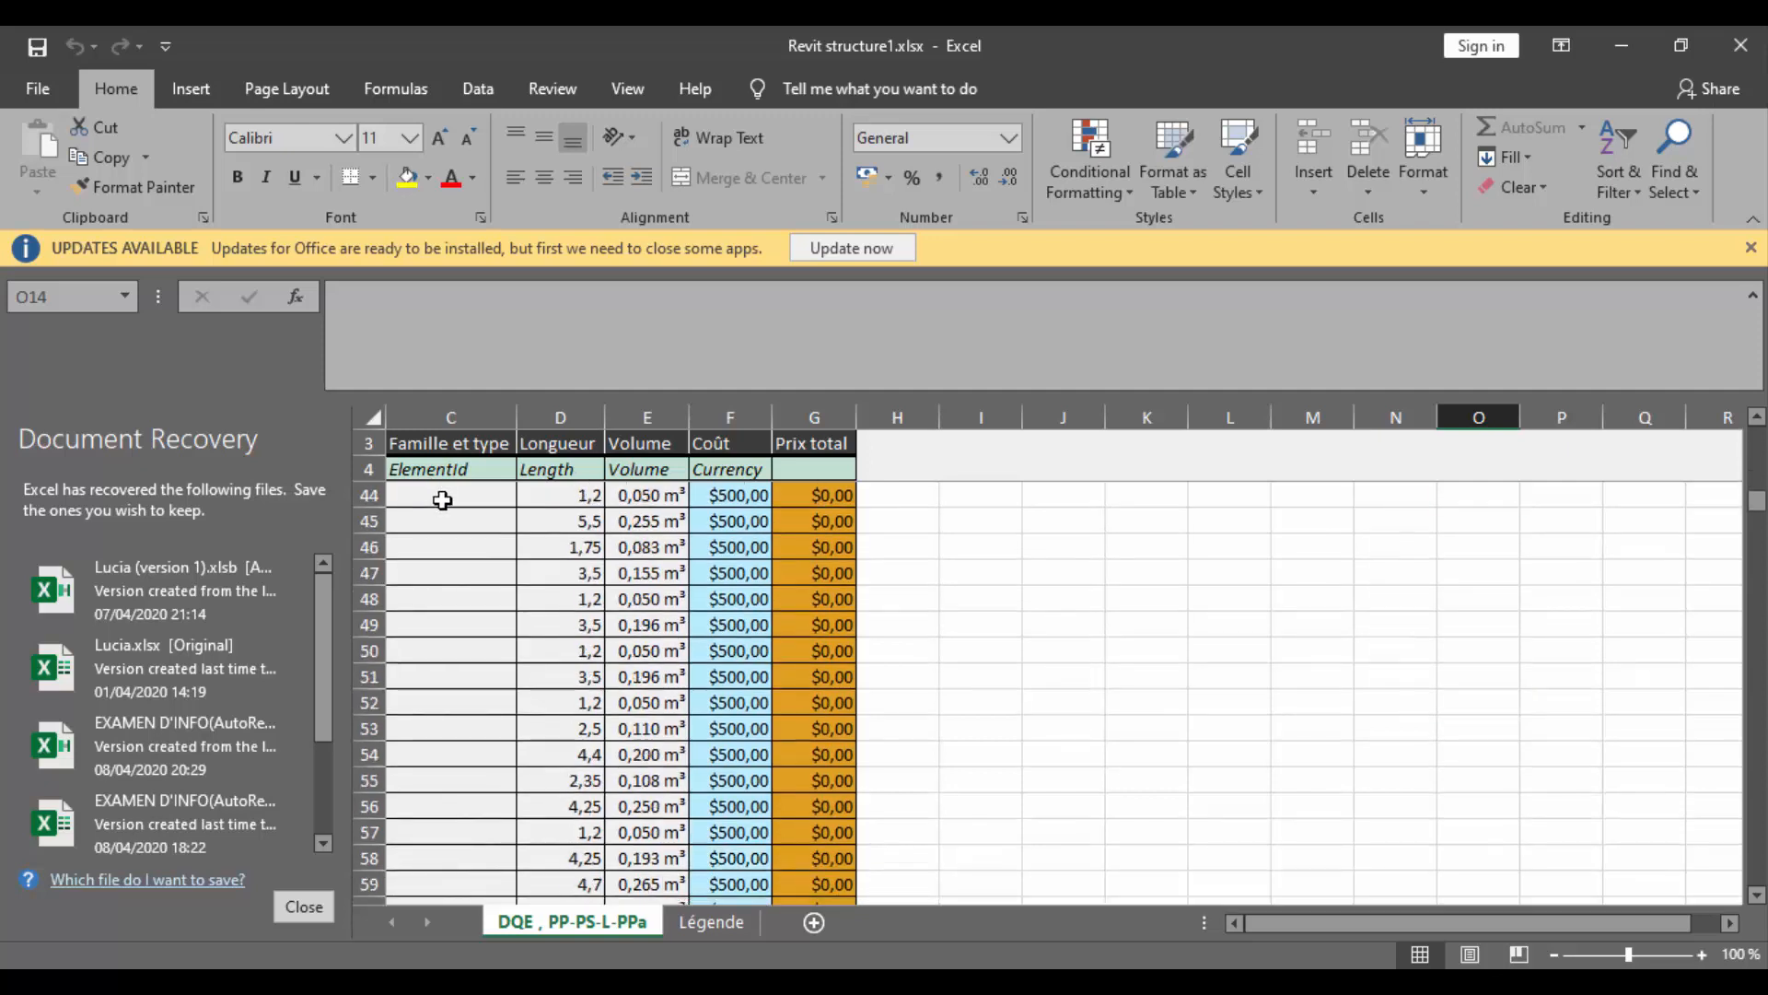
click(457, 469)
click(474, 528)
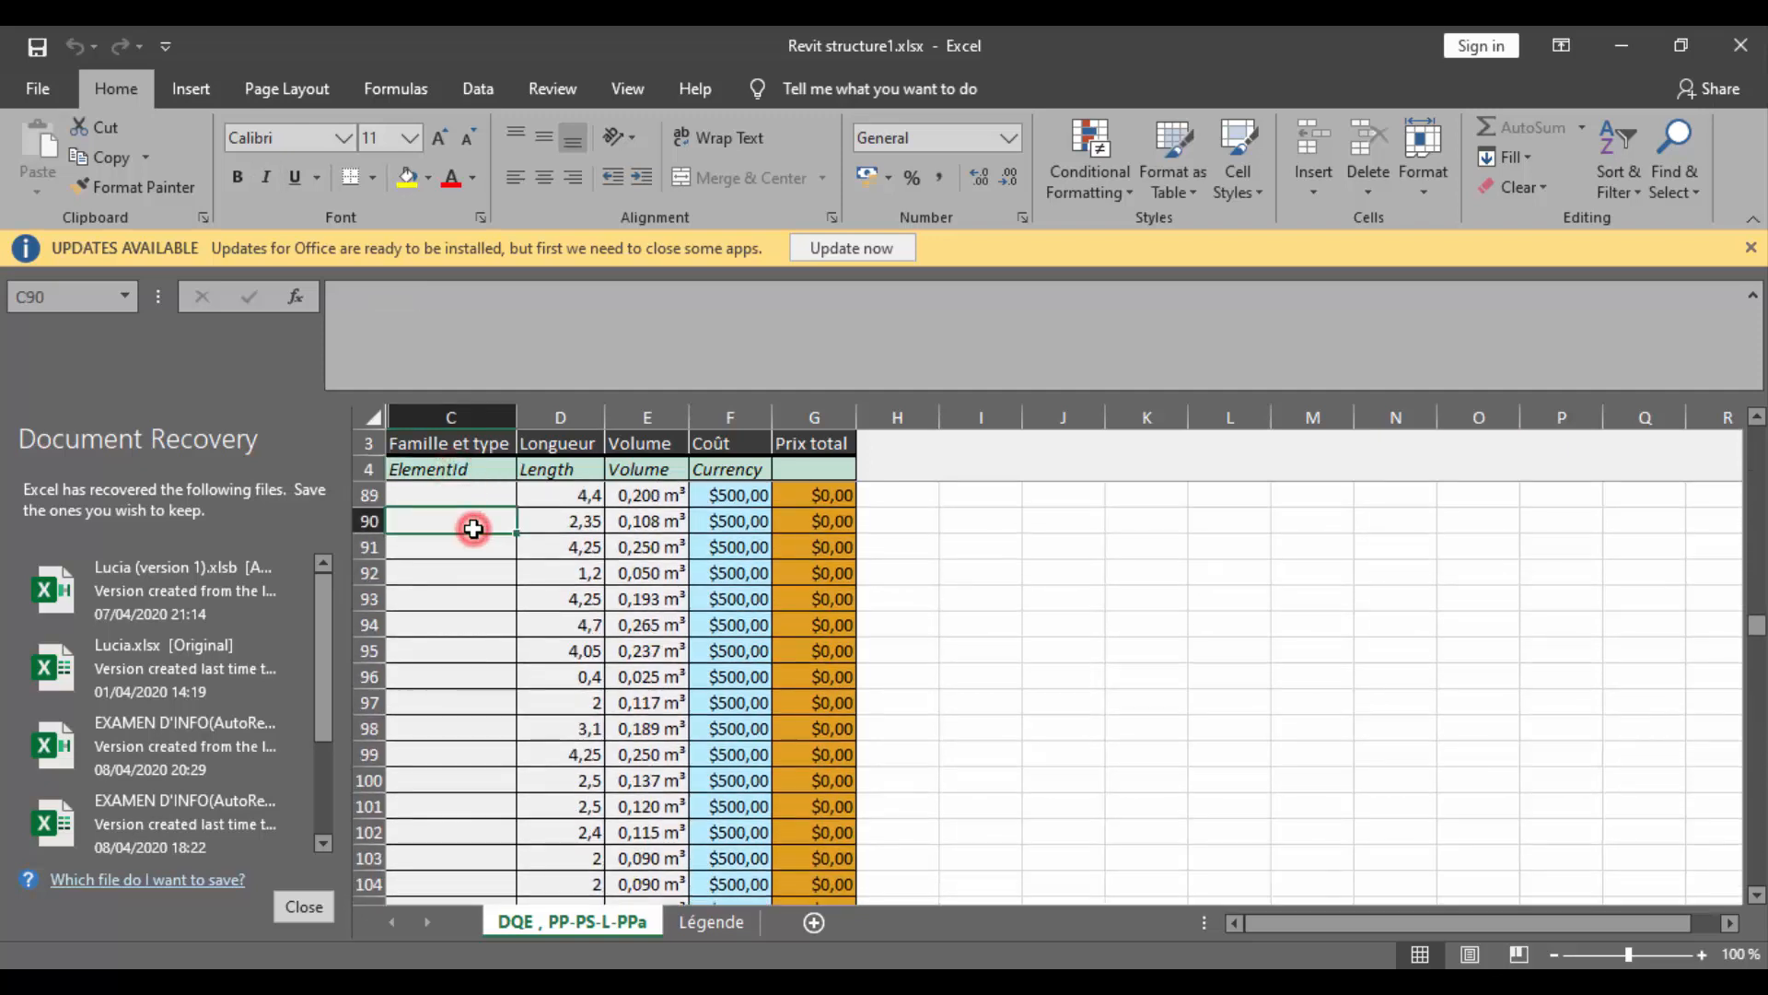
scroll(474, 529, up, 13)
scroll(474, 531, up, 15)
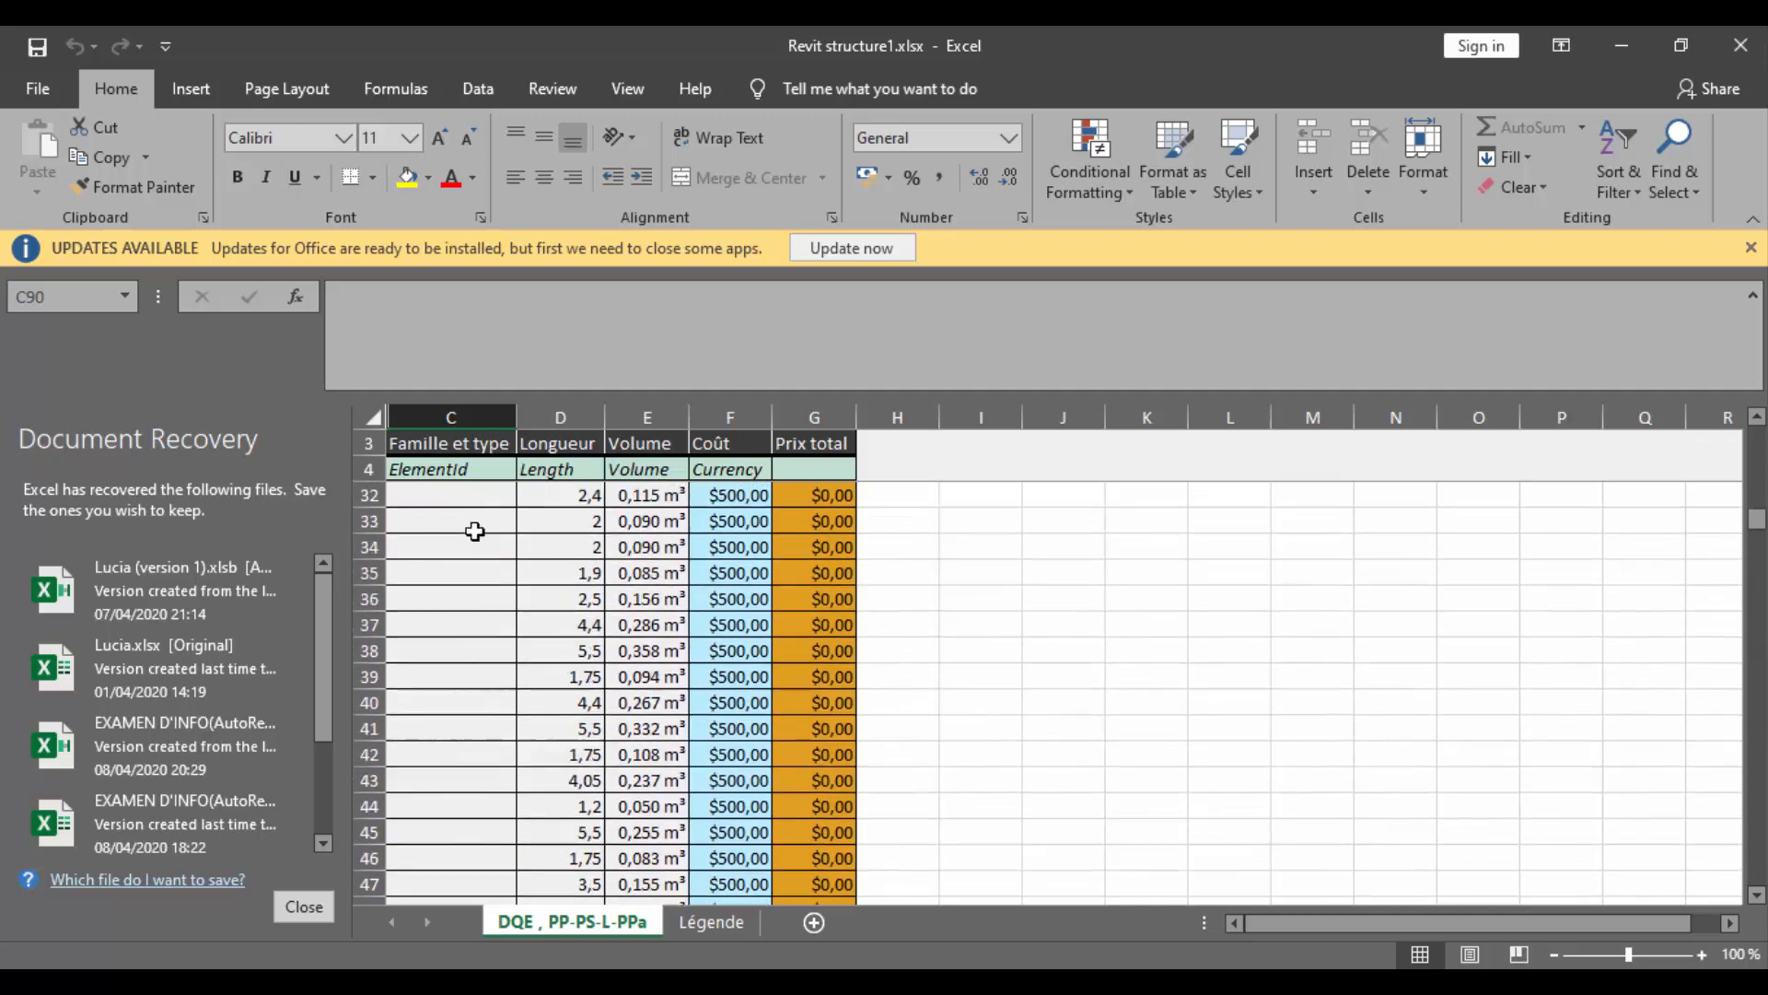
Widen the Famille et type column (column C) slightly in the exported sheet.
click(483, 502)
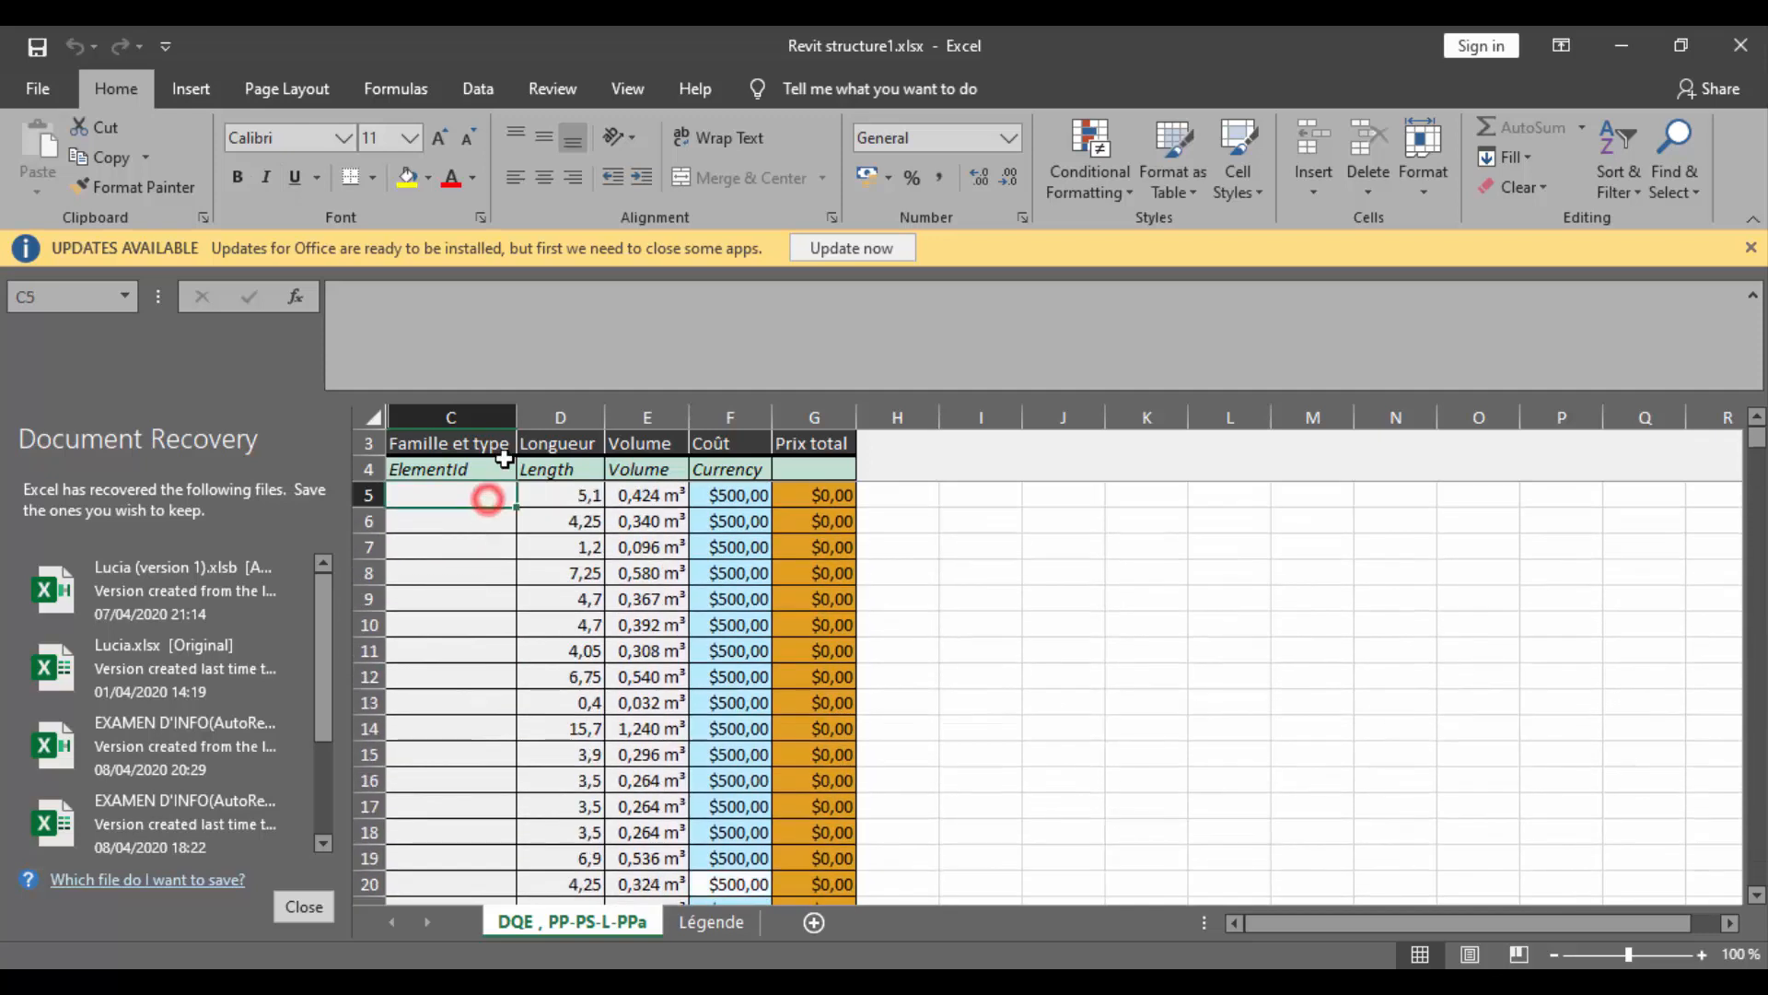
mouse_move(516, 417)
mouse_down()
mouse_move(605, 417)
mouse_move(538, 417)
mouse_up()
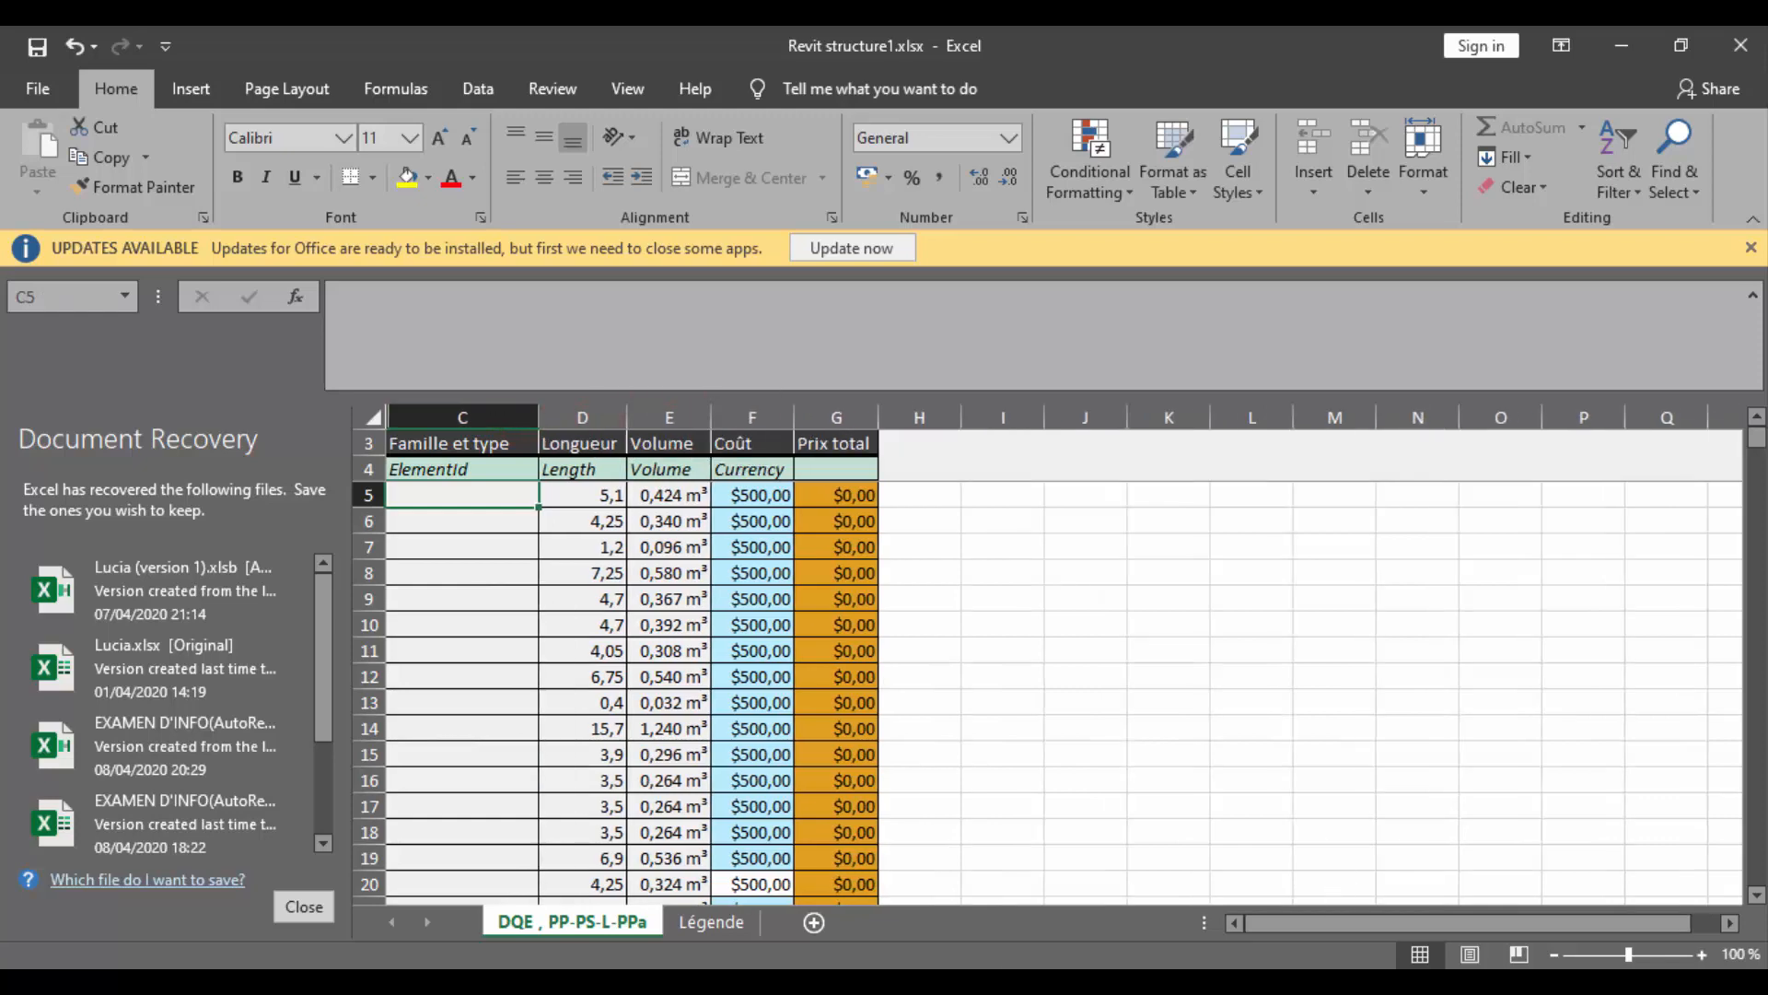
Compare the Famille et type entries with Revit's schedule, reopen the BIM One export window there, and return to the Revit structure1.xlsx workbook.
key(alt+Tab)
scroll(502, 336, up, 6)
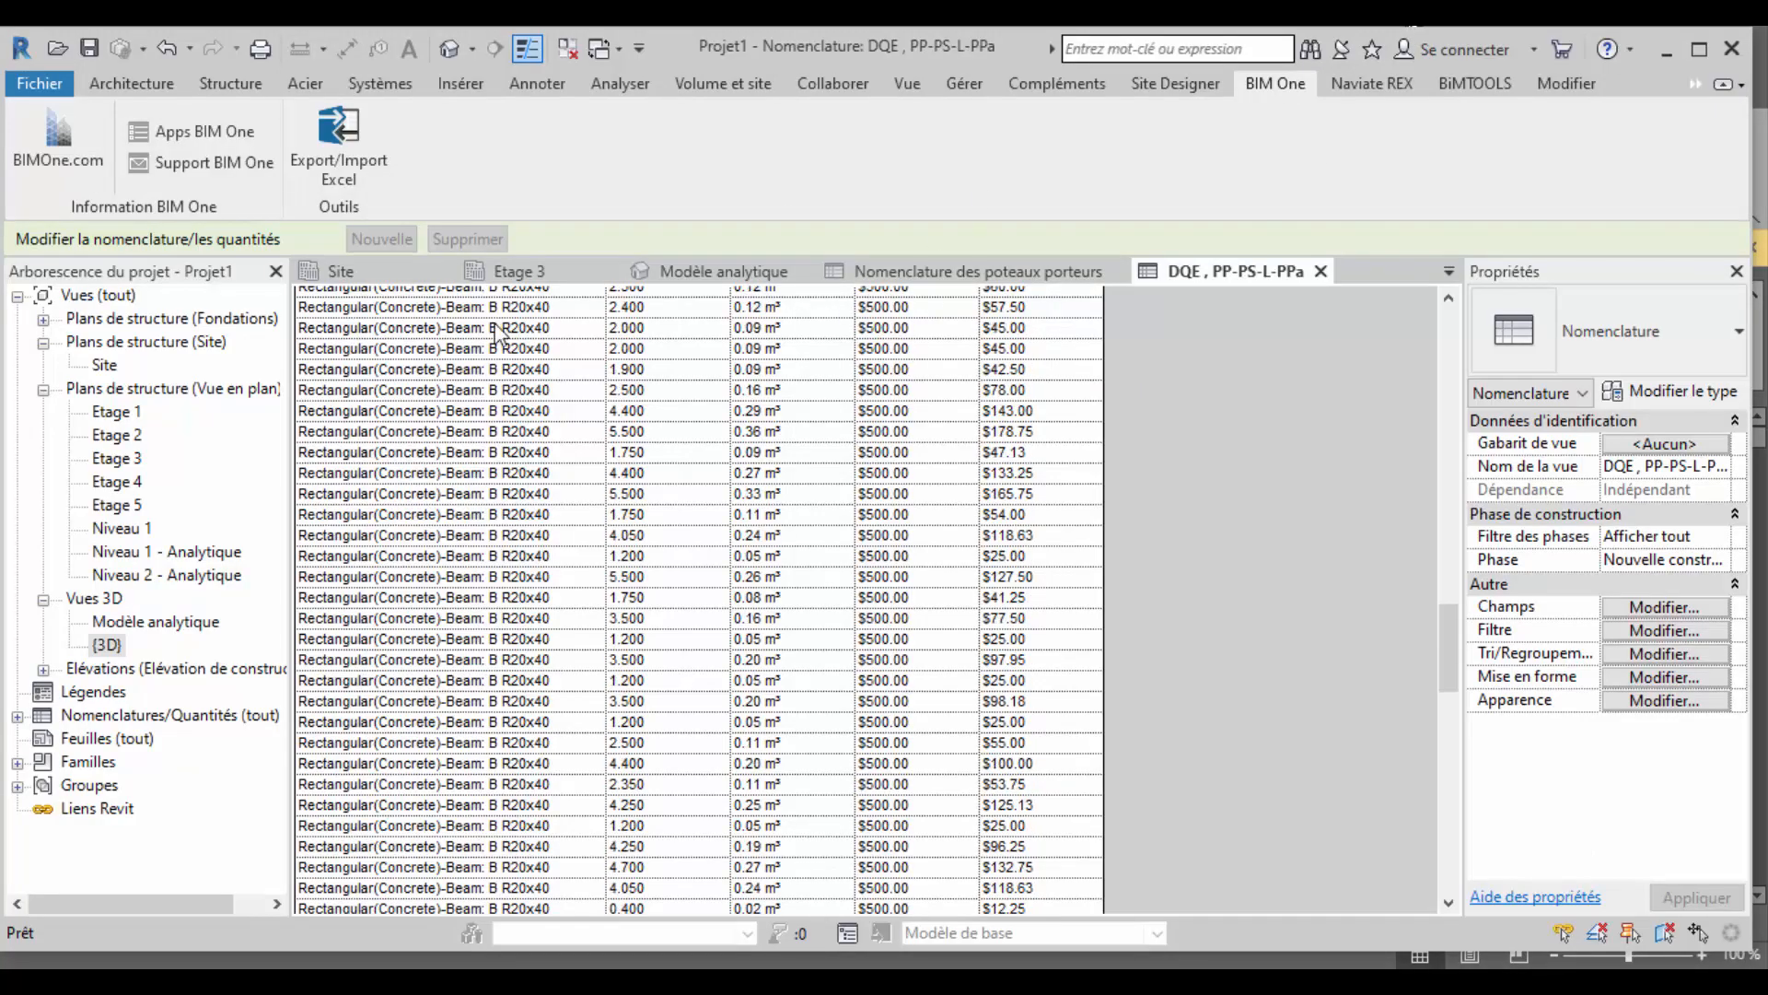
click(337, 138)
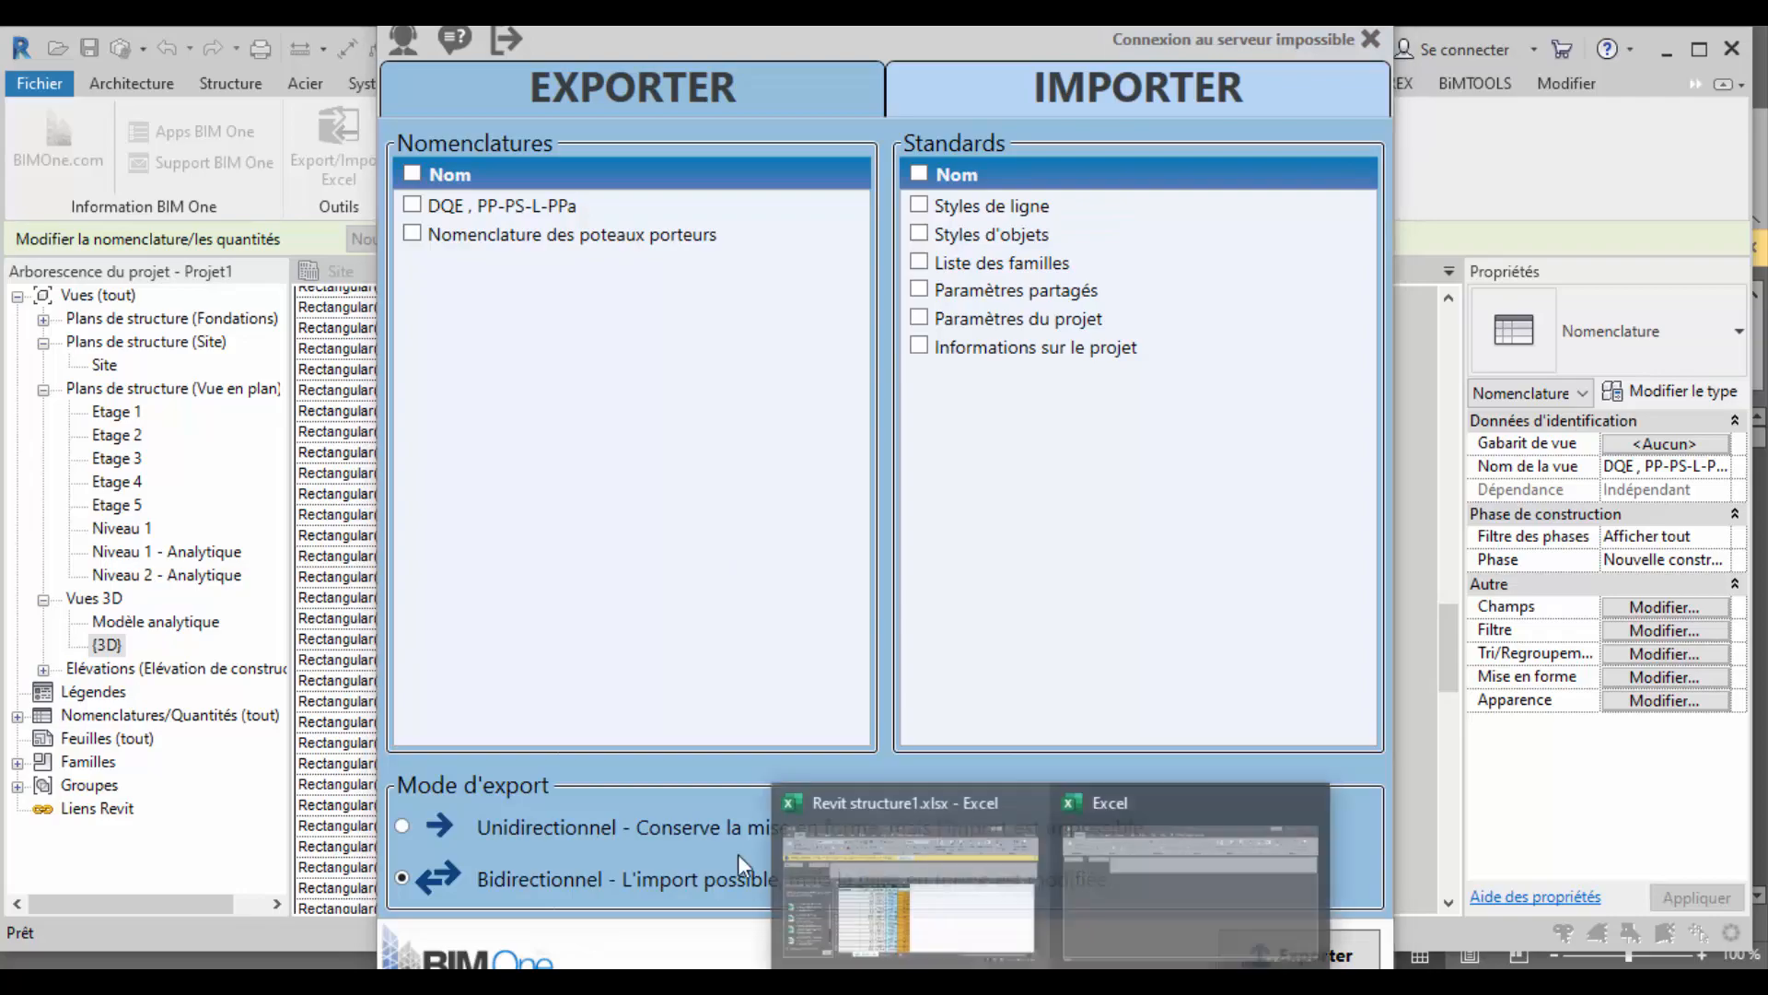
click(912, 912)
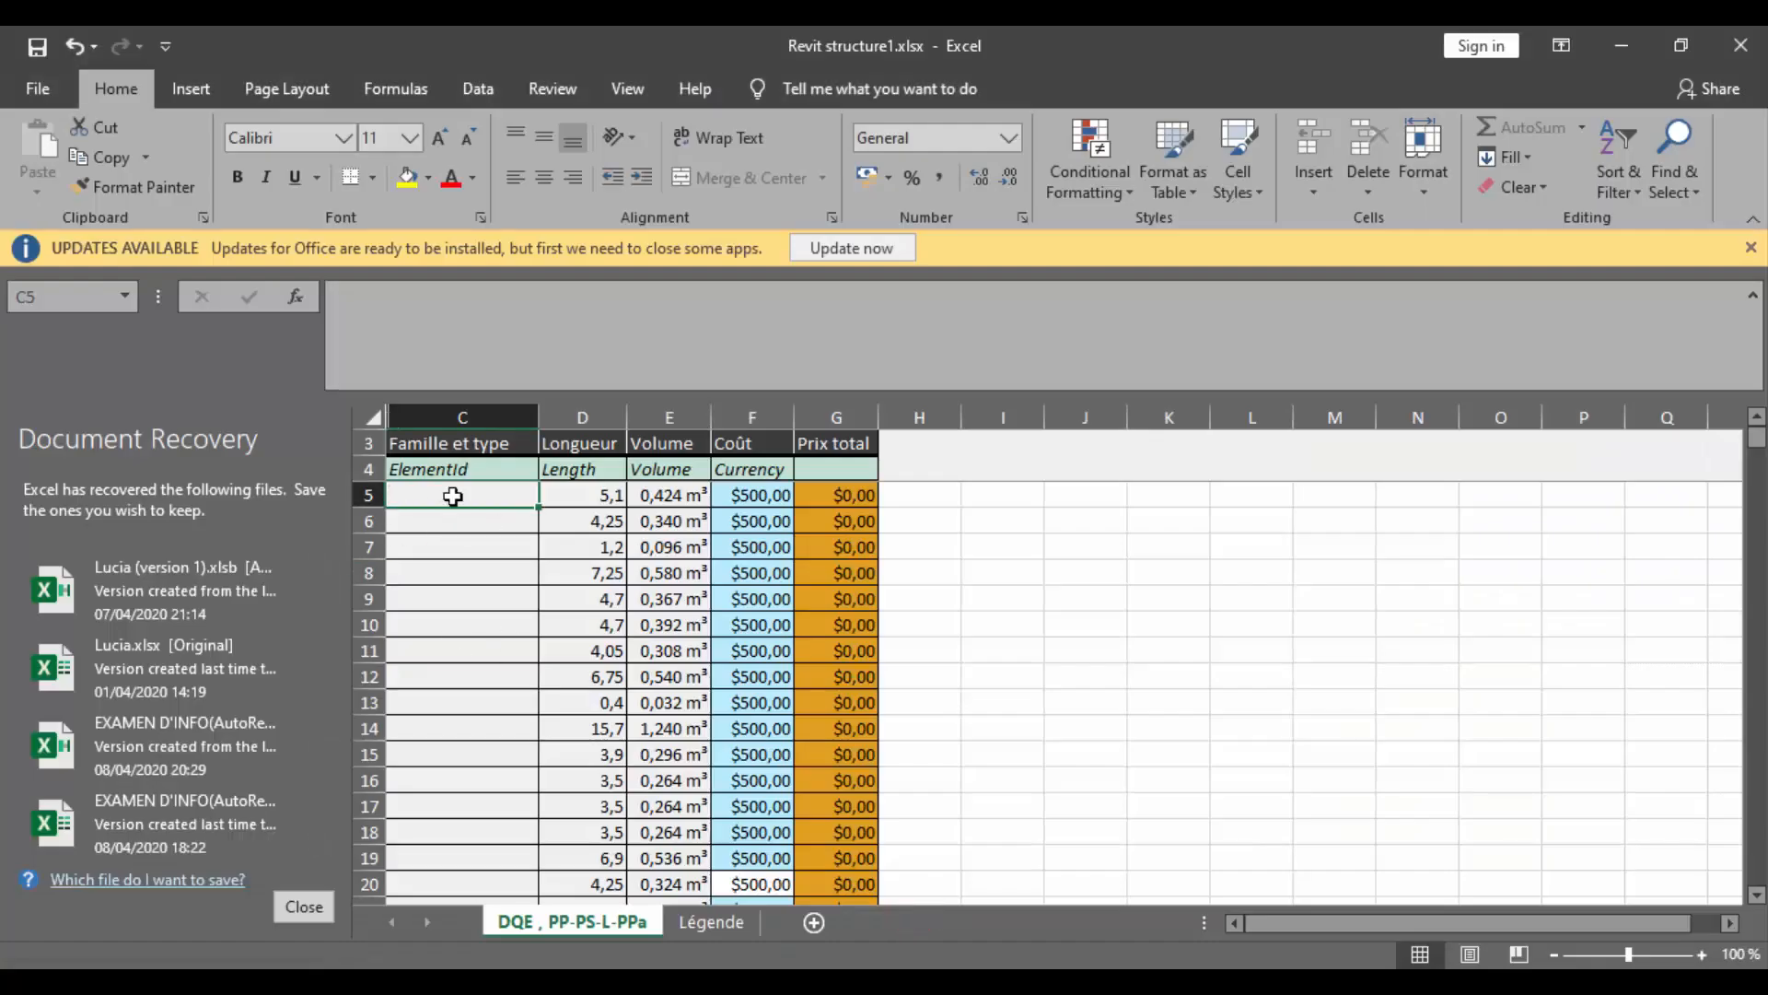